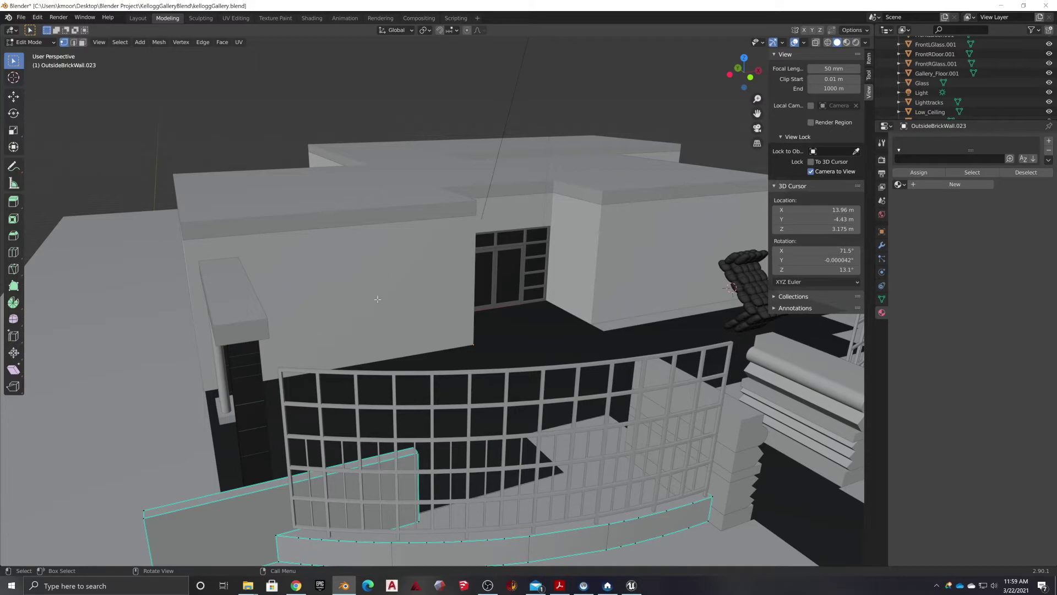
Finish editing the outside brick wall mesh and return to Object Mode.
mouse_move(429, 334)
middle_mouse_down()
mouse_move(392, 333)
mouse_move(410, 330)
middle_mouse_up()
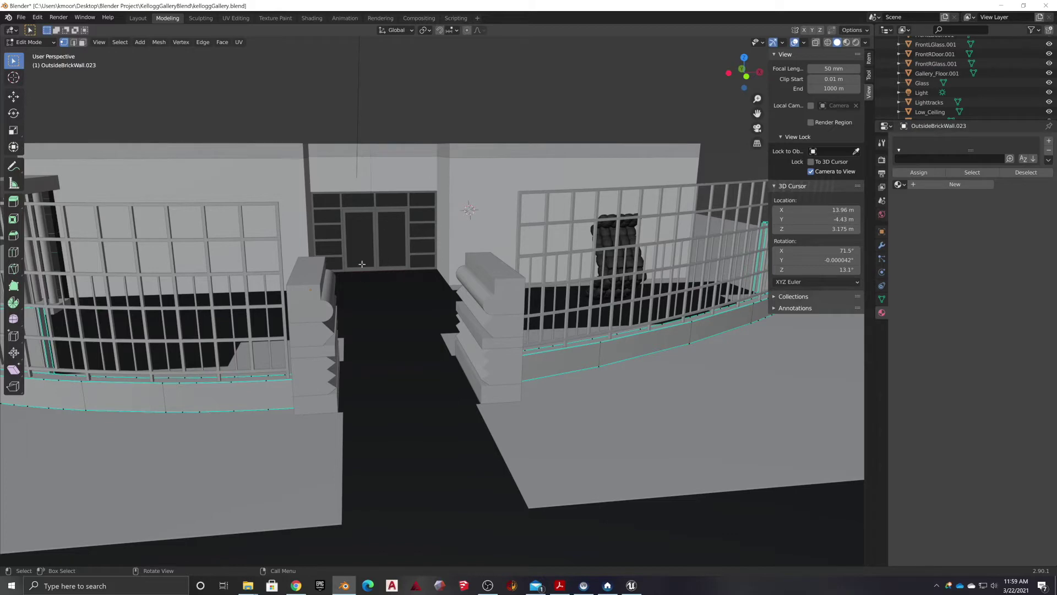
scroll(384, 268, "up", 2)
middle_click_drag(385, 269, 414, 274)
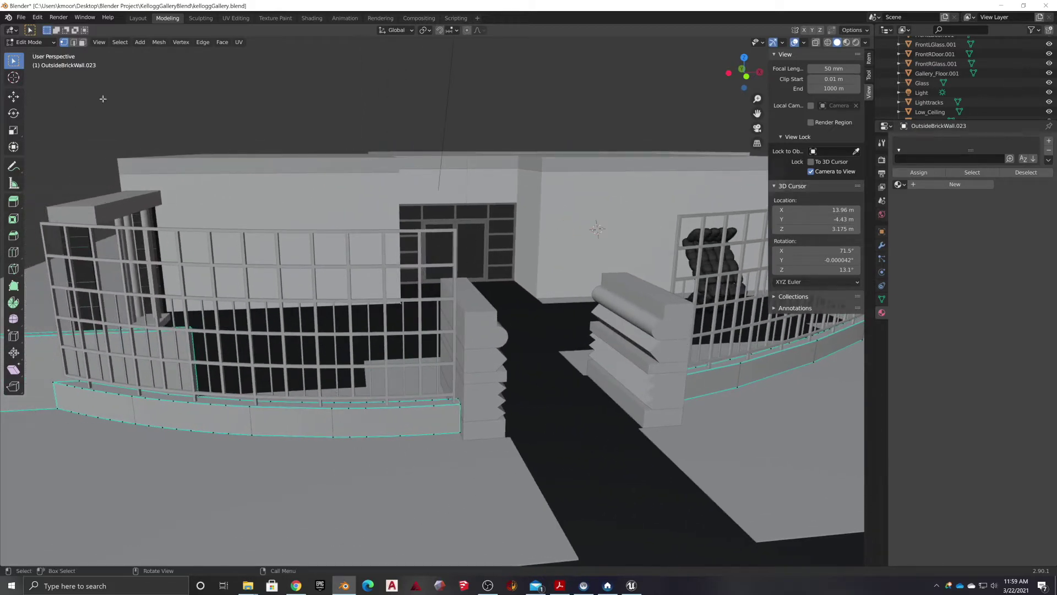
left_click(31, 41)
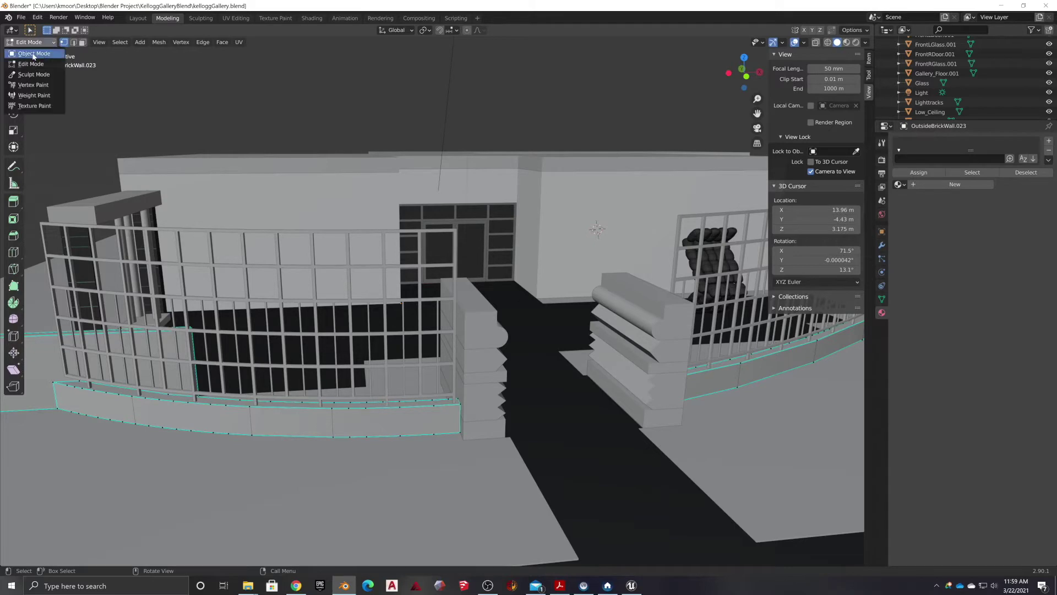
left_click(30, 54)
Select the top sculpted blocks of the entrance pillars, CYSculpt1A.023, and switch to the UV Editing workspace.
middle_click_drag(482, 314, 416, 399)
mouse_move(428, 456)
middle_mouse_down()
mouse_move(435, 434)
mouse_move(421, 449)
middle_mouse_up()
left_click(263, 223)
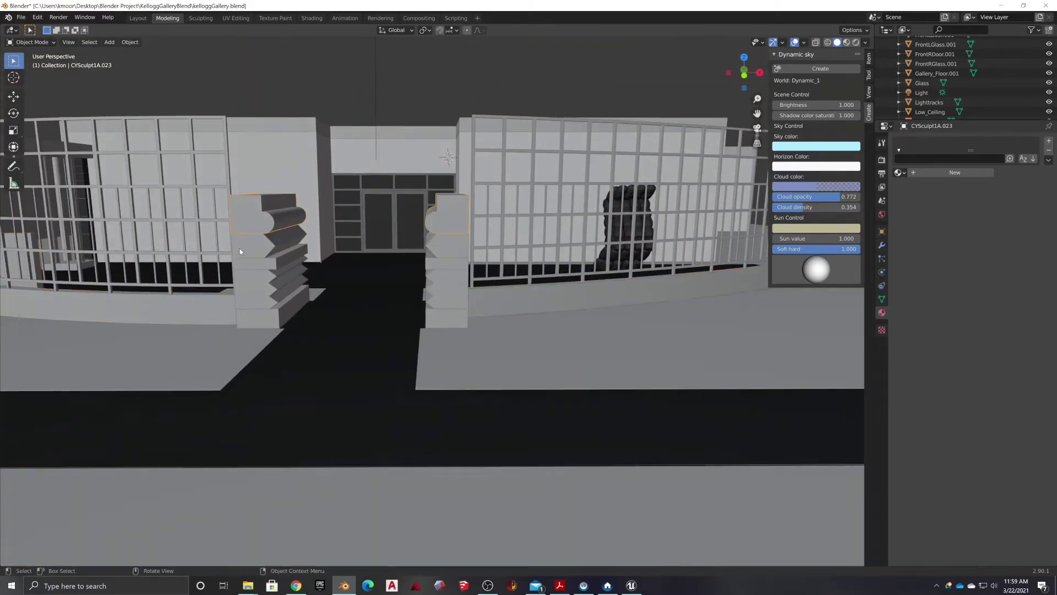
left_click(255, 212)
left_click(261, 218)
left_click(232, 204)
left_click(235, 18)
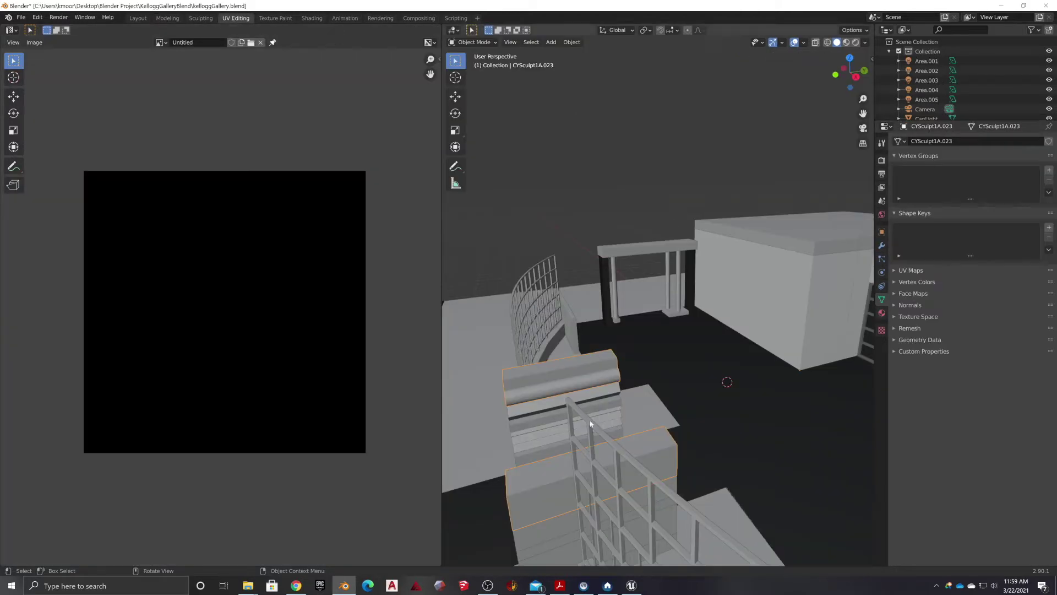
Unwrap the CYSculpt1A.023 blocks in Edit Mode with Smart UV Project at its default settings, then return to Object Mode.
left_click(472, 42)
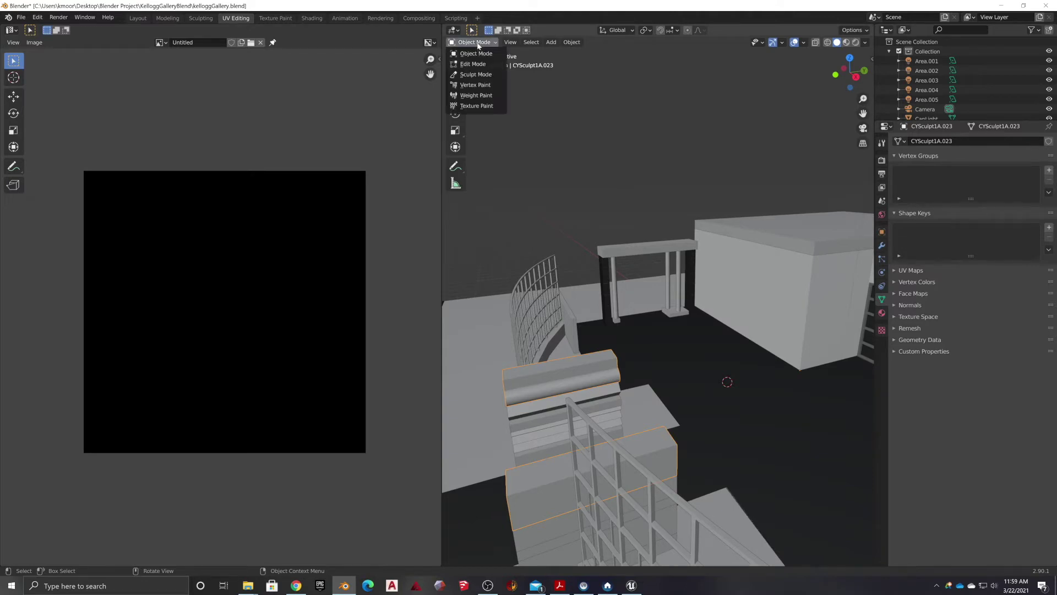
left_click(472, 62)
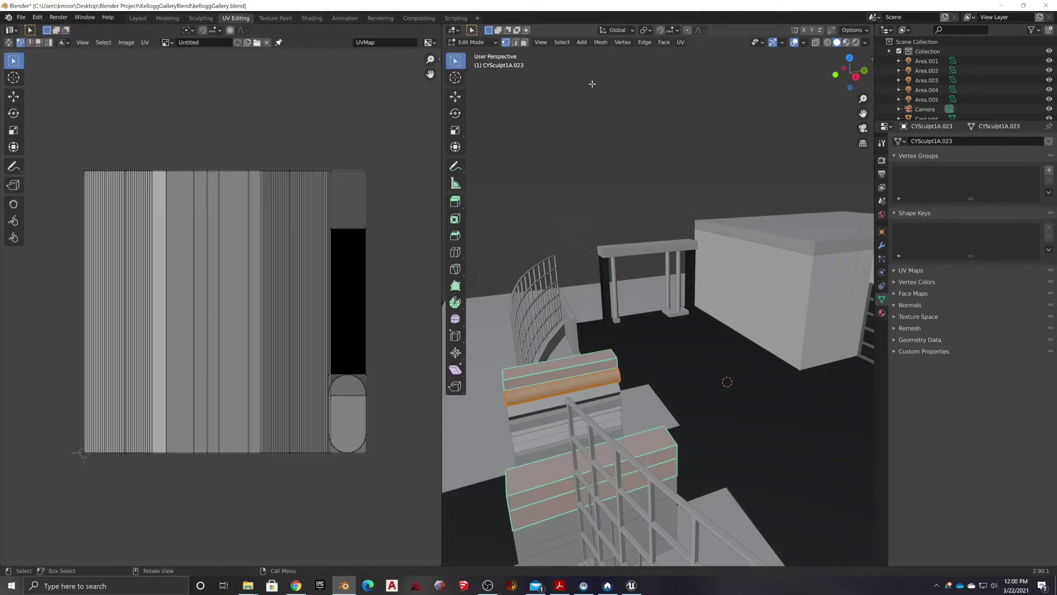
left_click(681, 42)
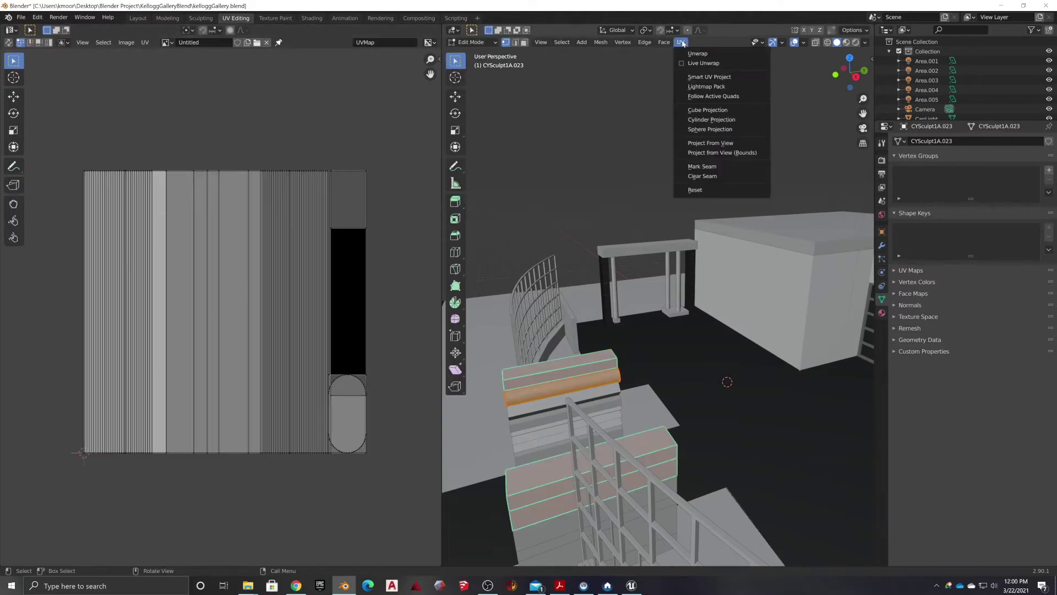
left_click(708, 77)
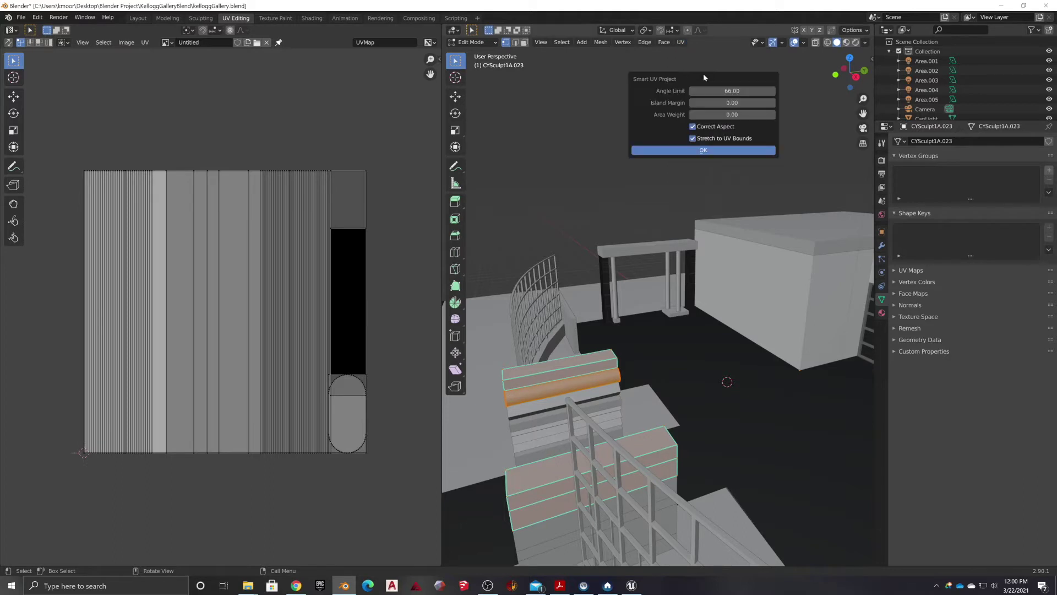
left_click(686, 149)
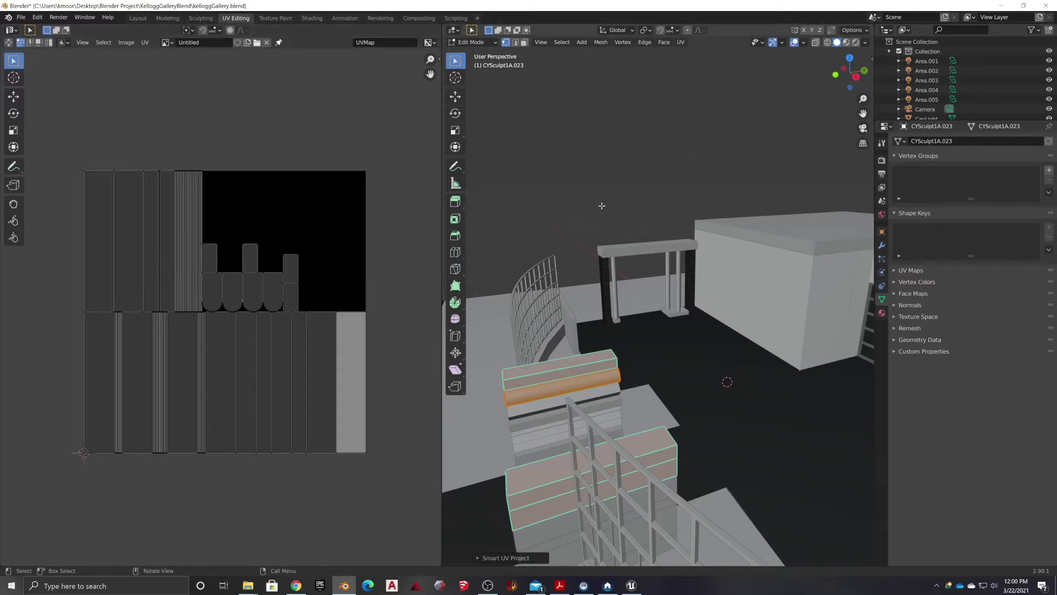
left_click(478, 42)
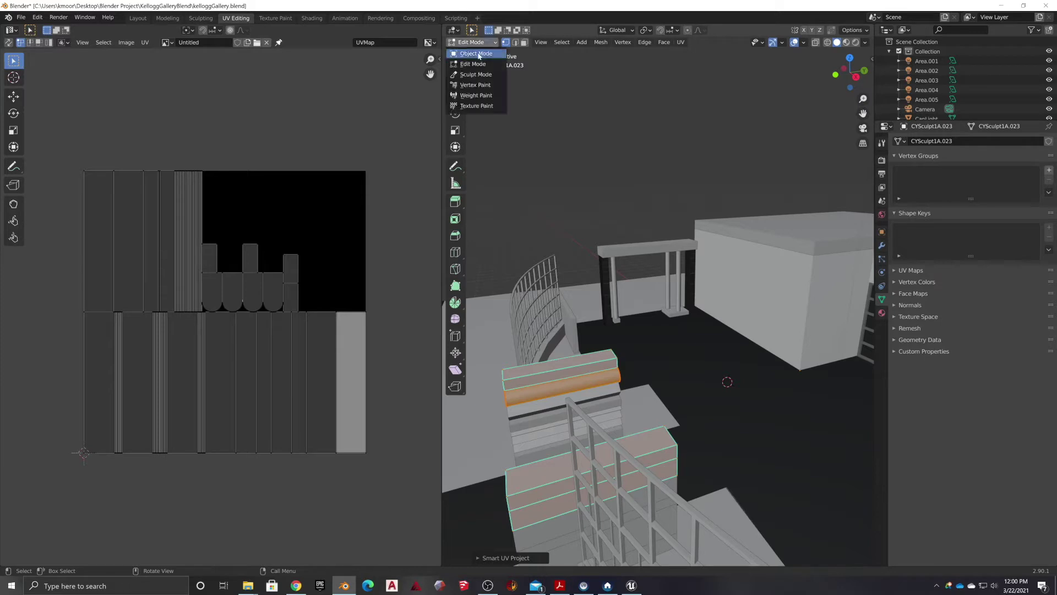
left_click(477, 54)
Select the second layer of the pillars, CYSculpt1B.011, and unwrap it with Smart UV Project at default settings.
left_click(526, 410)
left_click(474, 42)
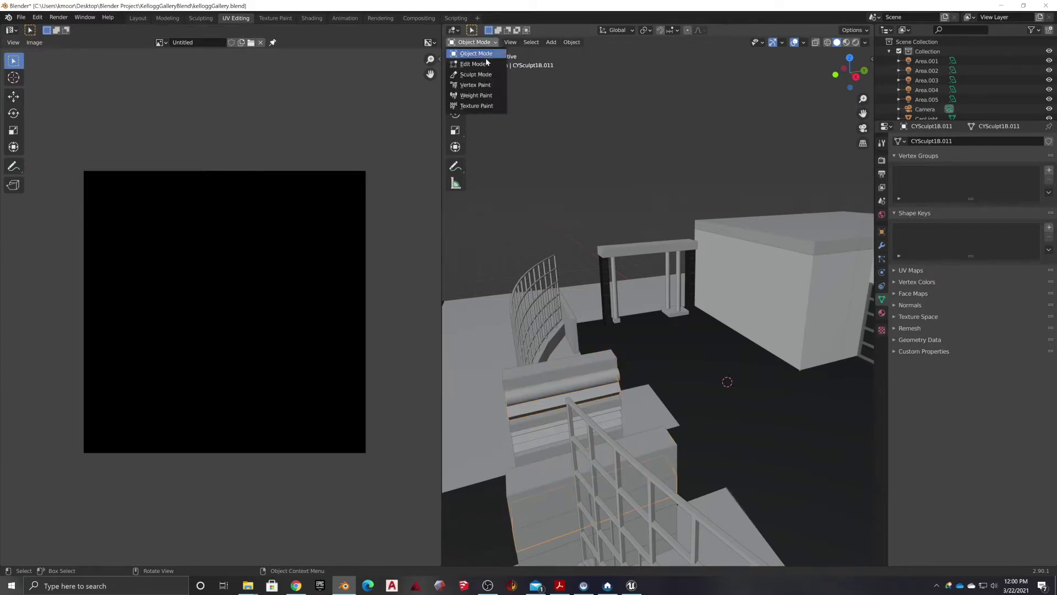
left_click(488, 63)
left_click(682, 43)
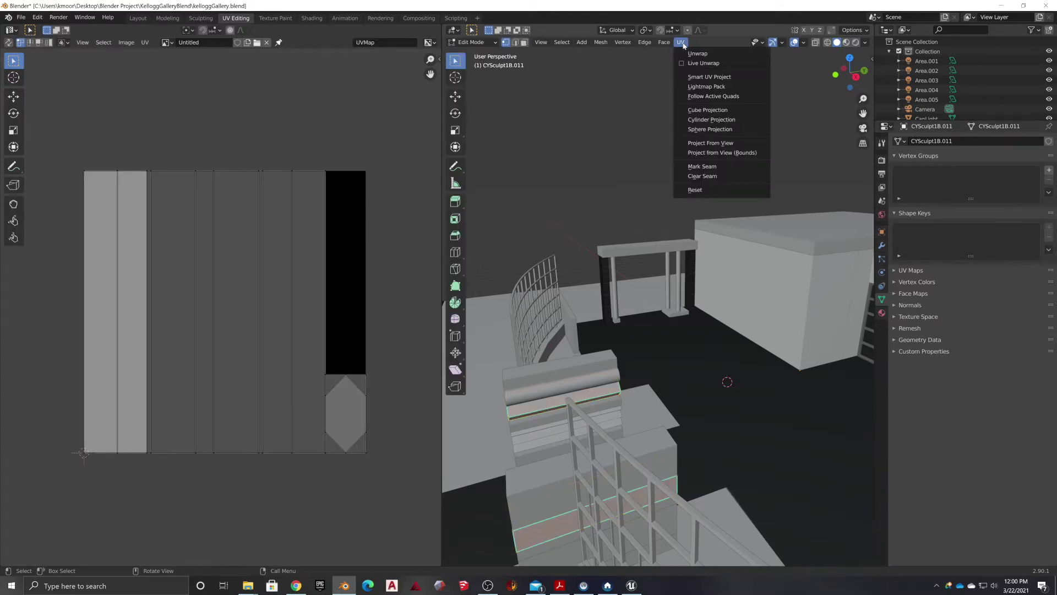
left_click(700, 79)
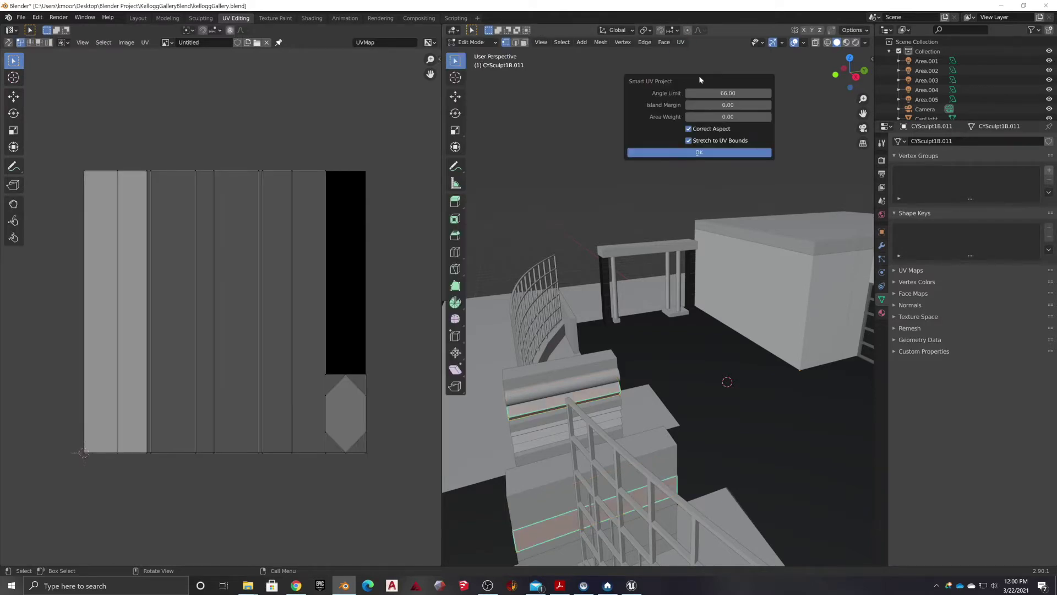
left_click(681, 153)
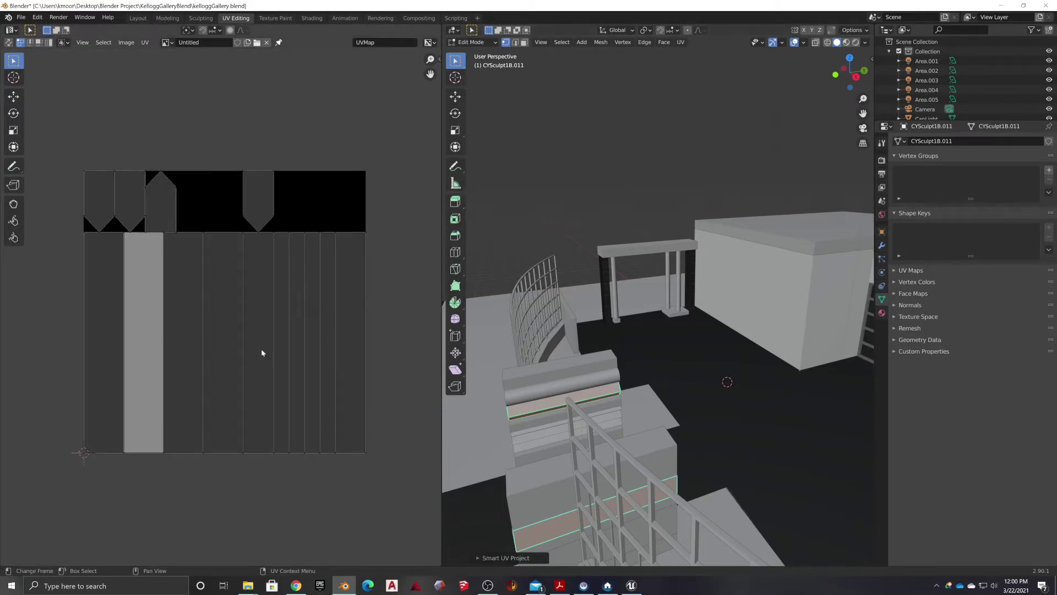
Unlink the Untitled image from the UV editor and return the pillar layer to Object Mode.
left_click(169, 43)
left_click(169, 43)
left_click(267, 43)
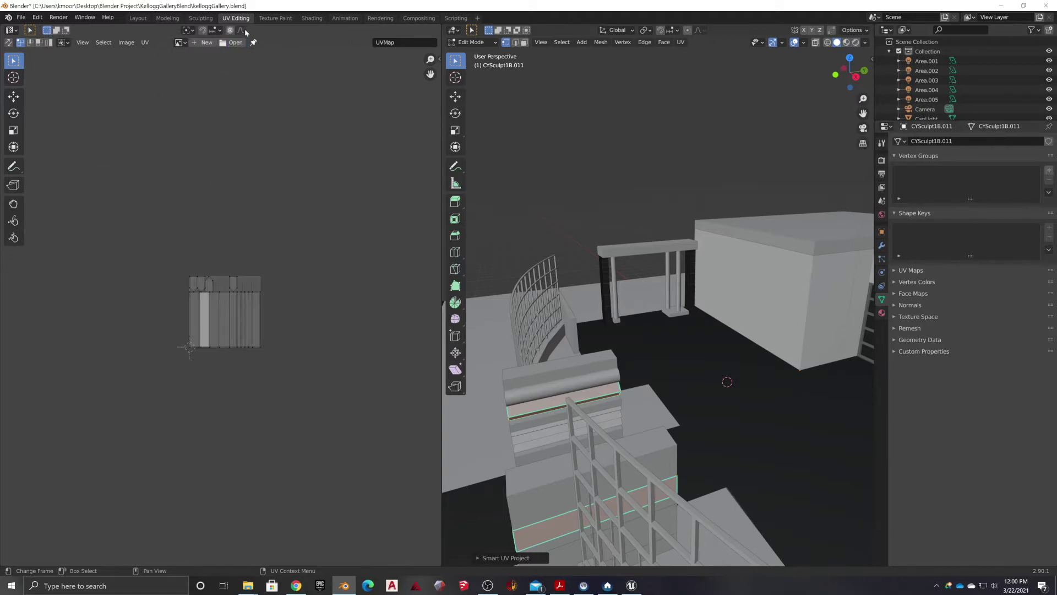
scroll(191, 304, "up", 7)
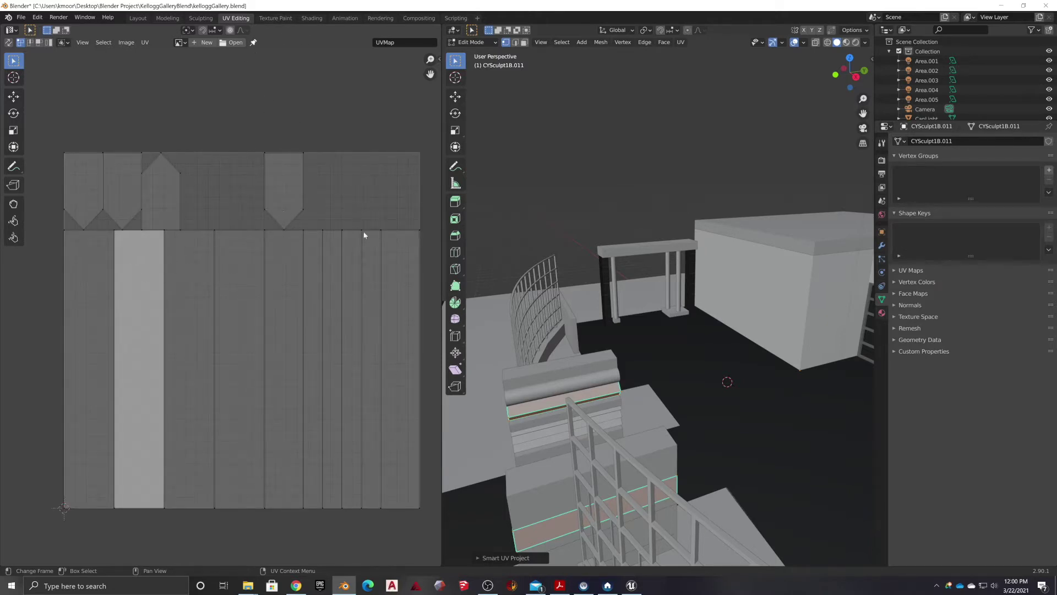
left_click(472, 42)
left_click(468, 52)
Select the third layer of the pillars, CYSculpt1C.011, and unwrap it with Smart UV Project at default settings.
left_click(516, 427)
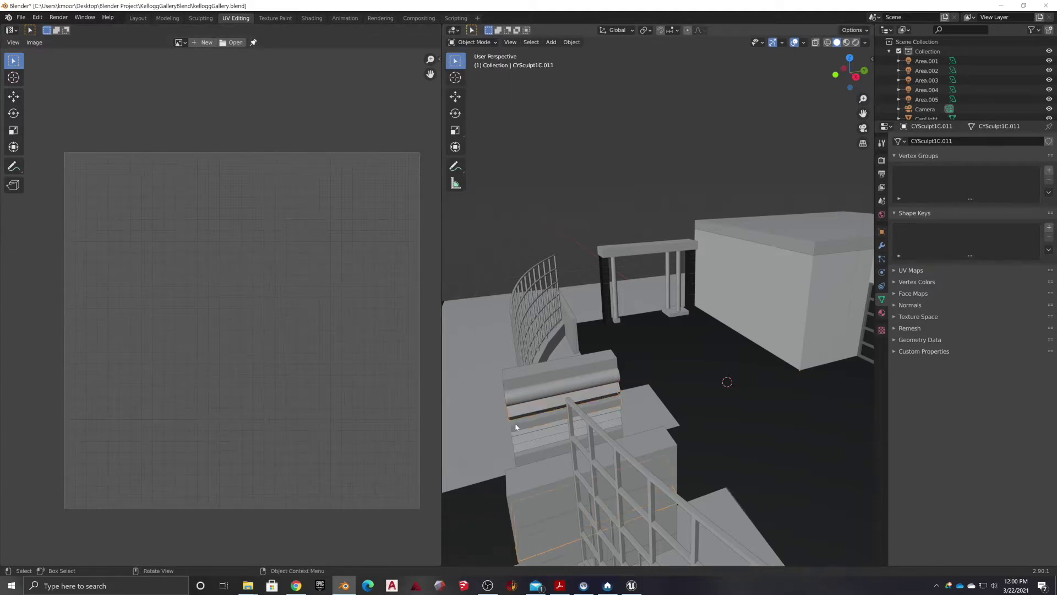
left_click(494, 43)
left_click(488, 63)
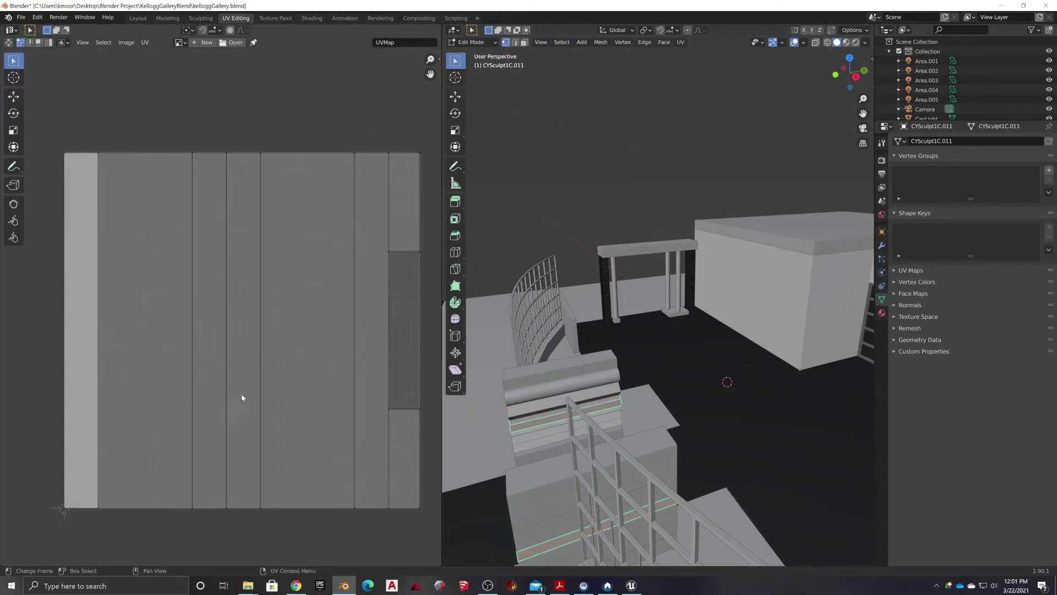
left_click(680, 43)
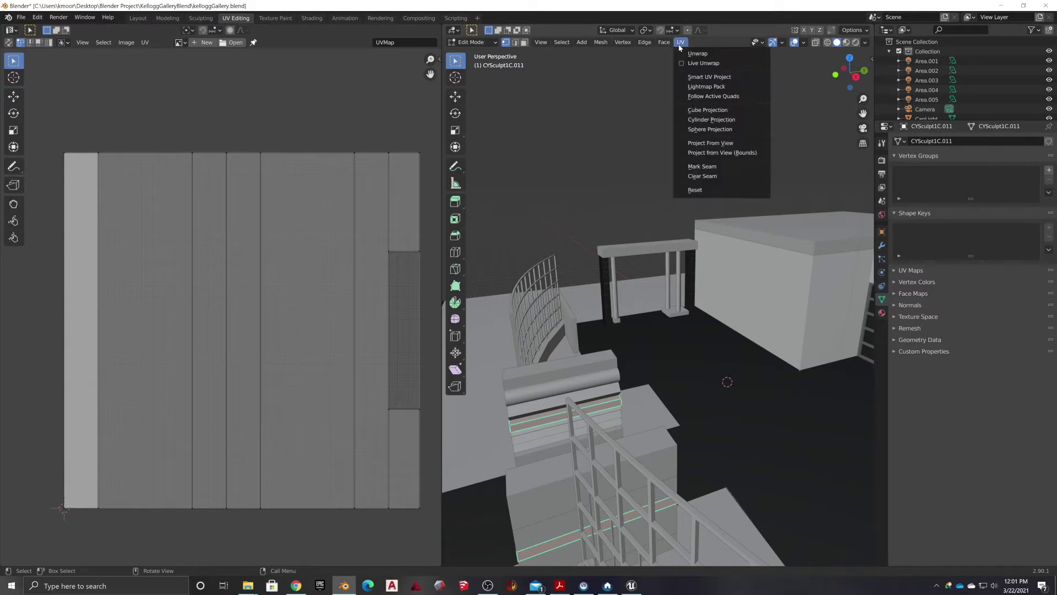
left_click(690, 77)
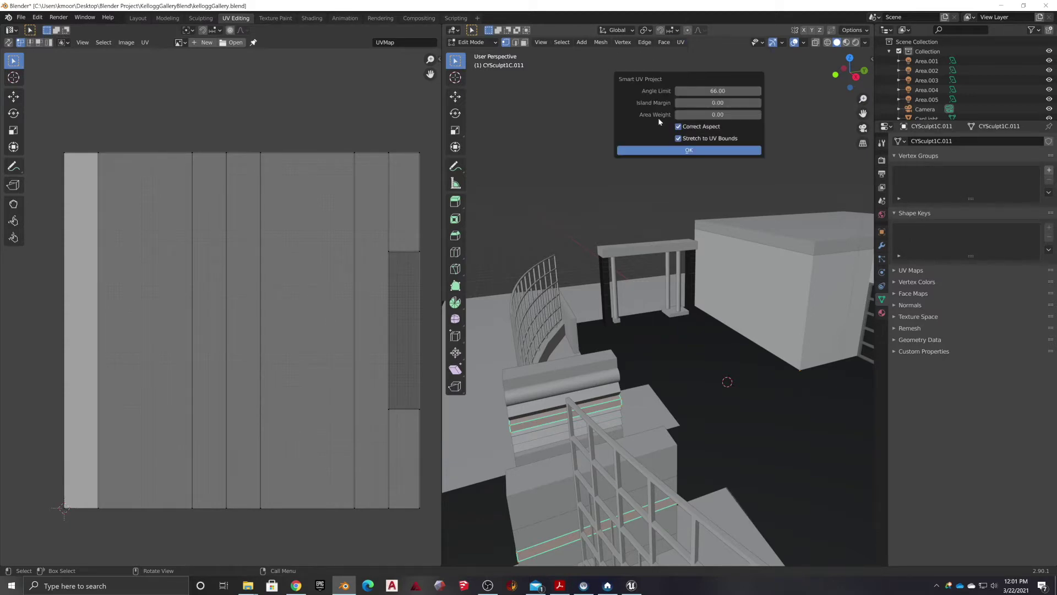
left_click(669, 151)
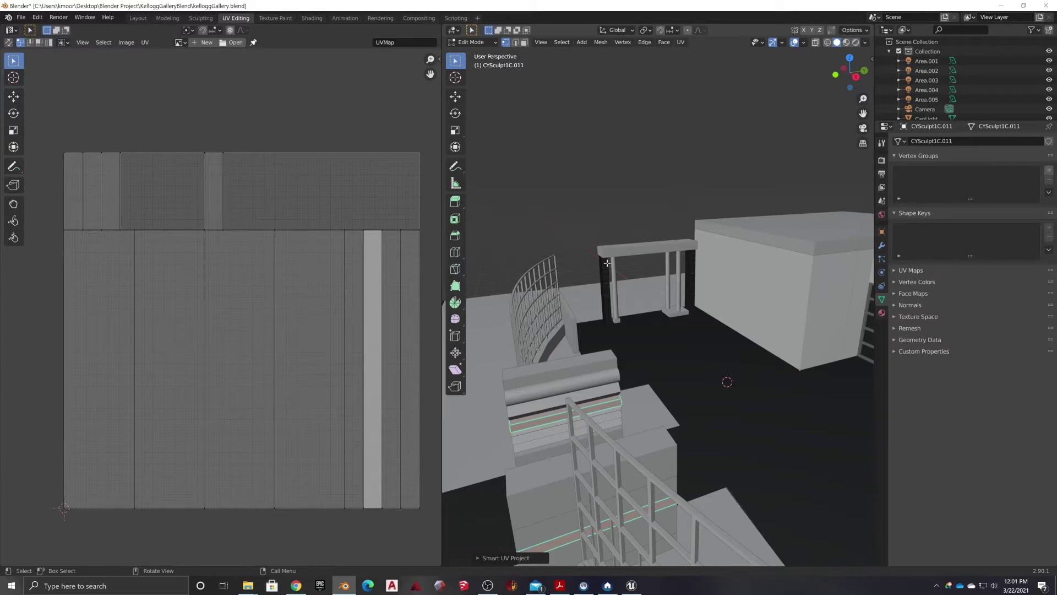
Return to Object Mode, select the building's Walls object and locate it in the scene's object list.
middle_click_drag(622, 313, 759, 322)
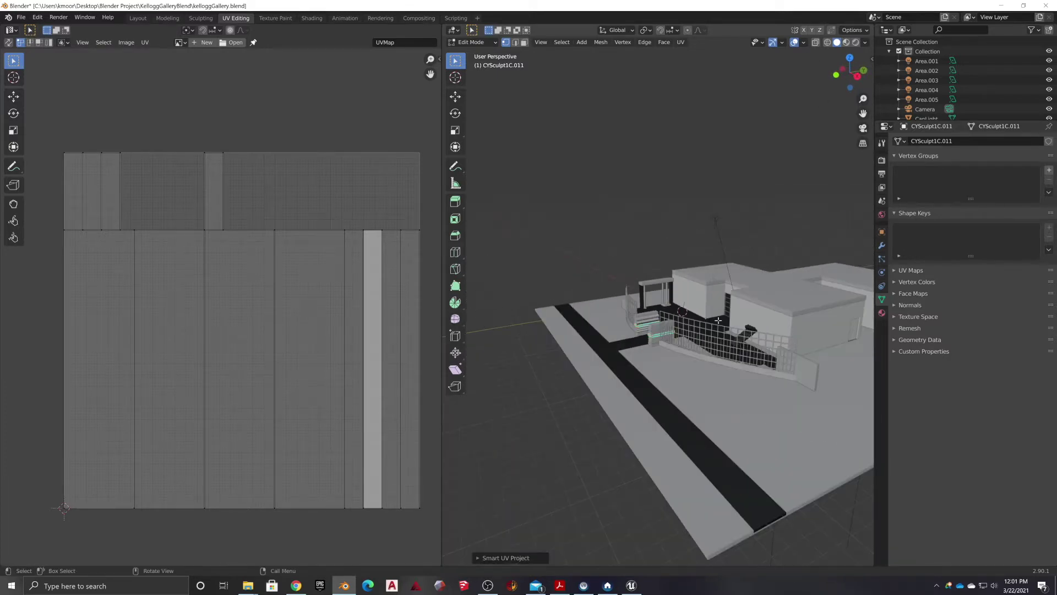
scroll(765, 323, "up", 3)
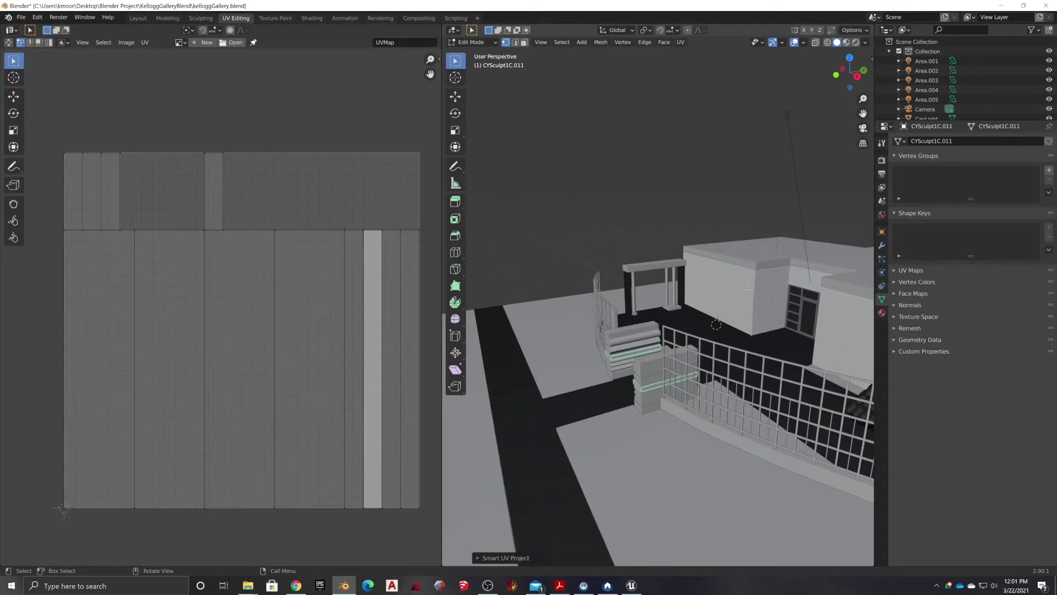
left_click(473, 42)
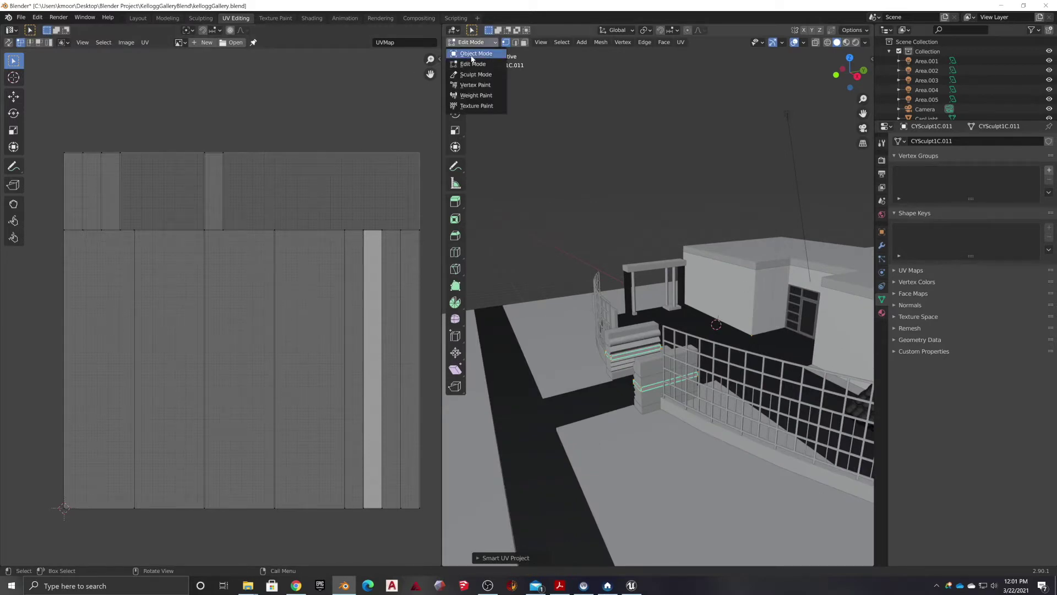
left_click(470, 52)
left_click(728, 292)
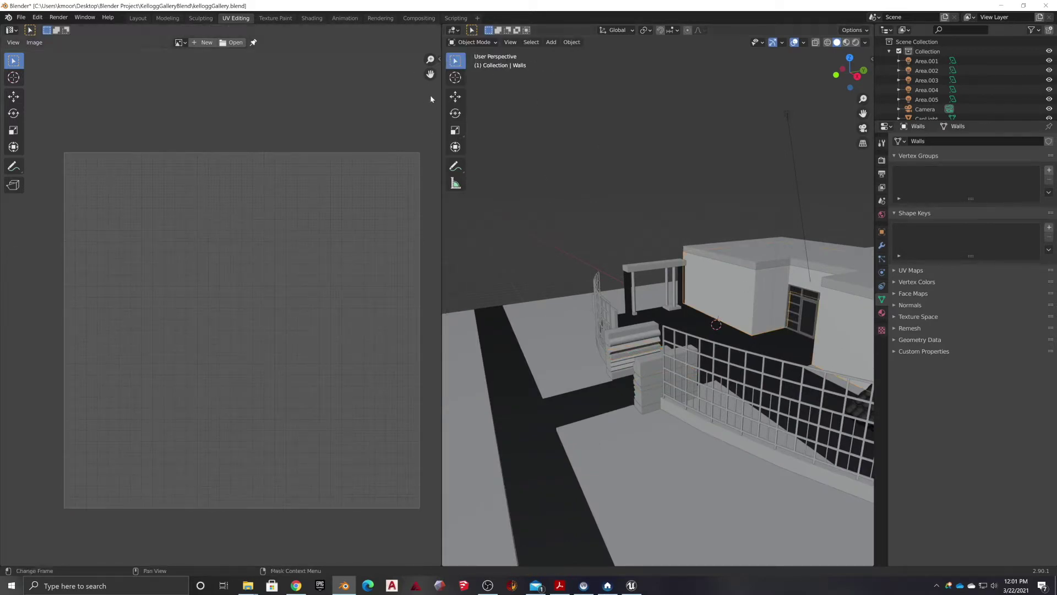
scroll(909, 116, "down", 10)
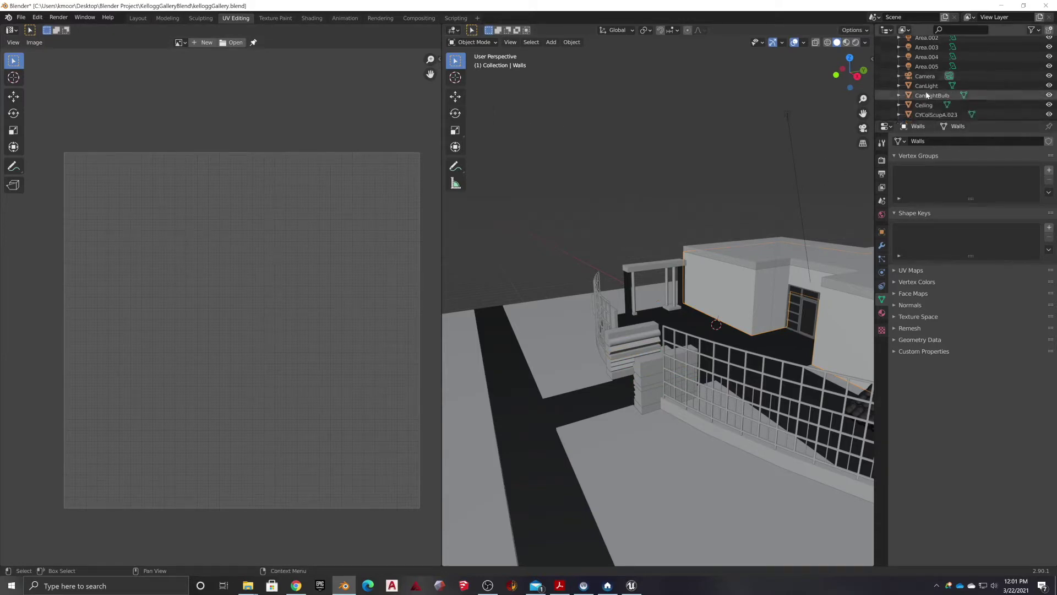
scroll(909, 116, "down", 15)
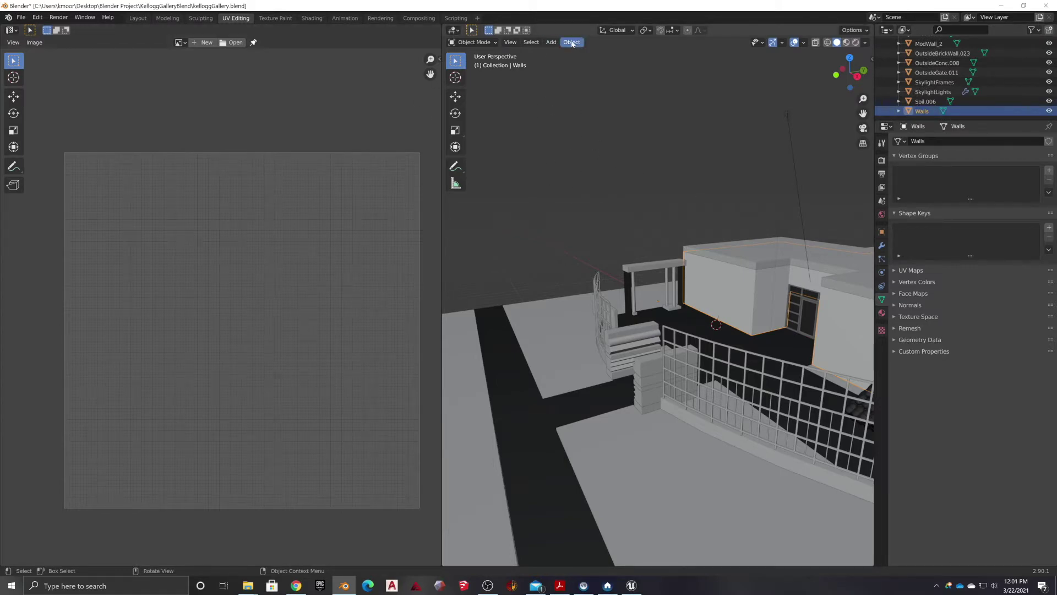
Run Smart UV Project on the Walls object in Edit Mode with default settings, then return to Object Mode.
left_click(472, 43)
left_click(478, 65)
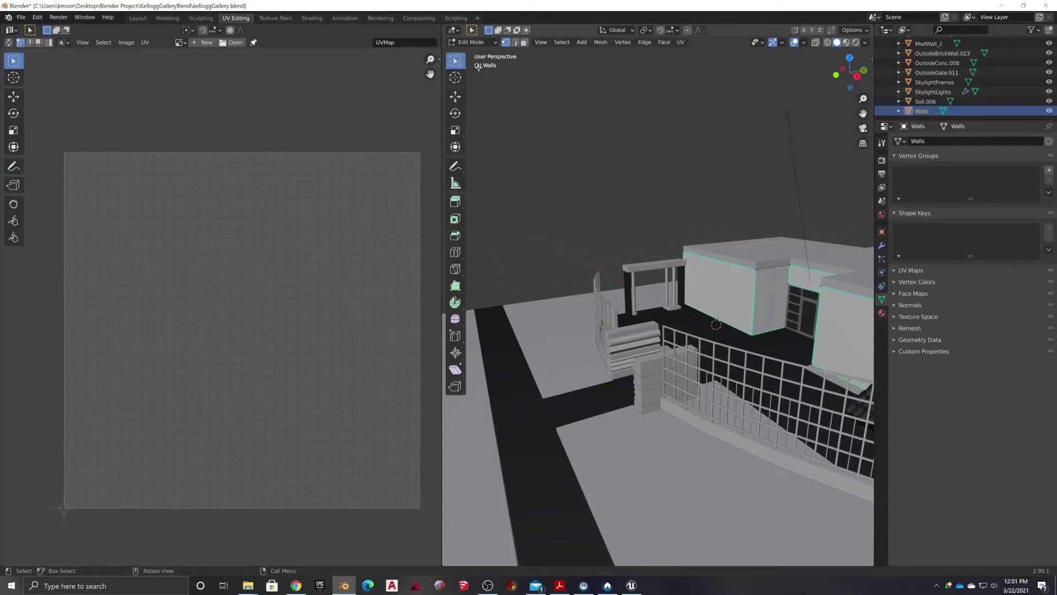
left_click(681, 42)
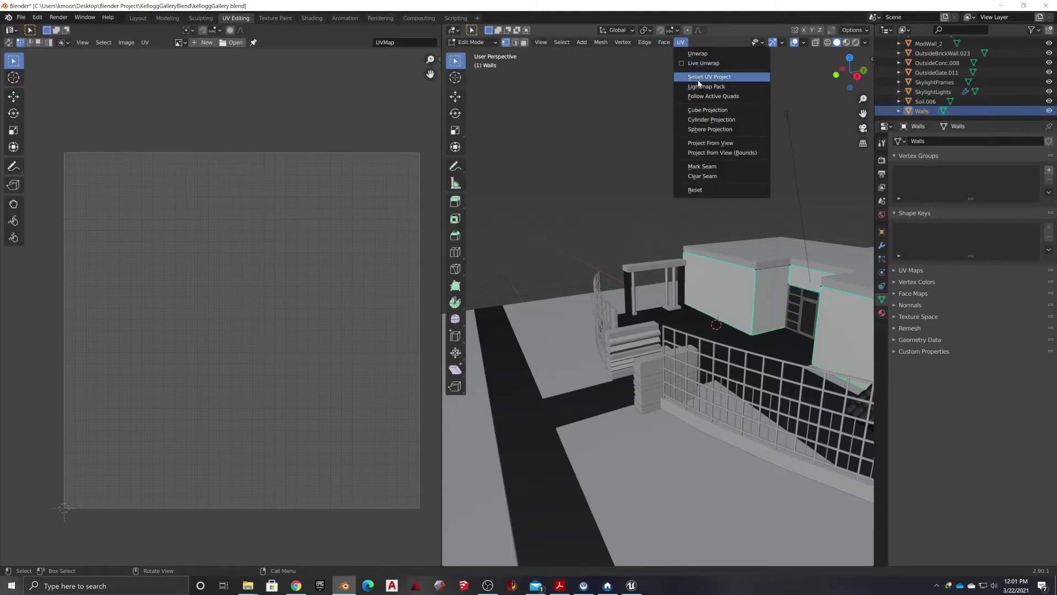
left_click(698, 78)
left_click(692, 154)
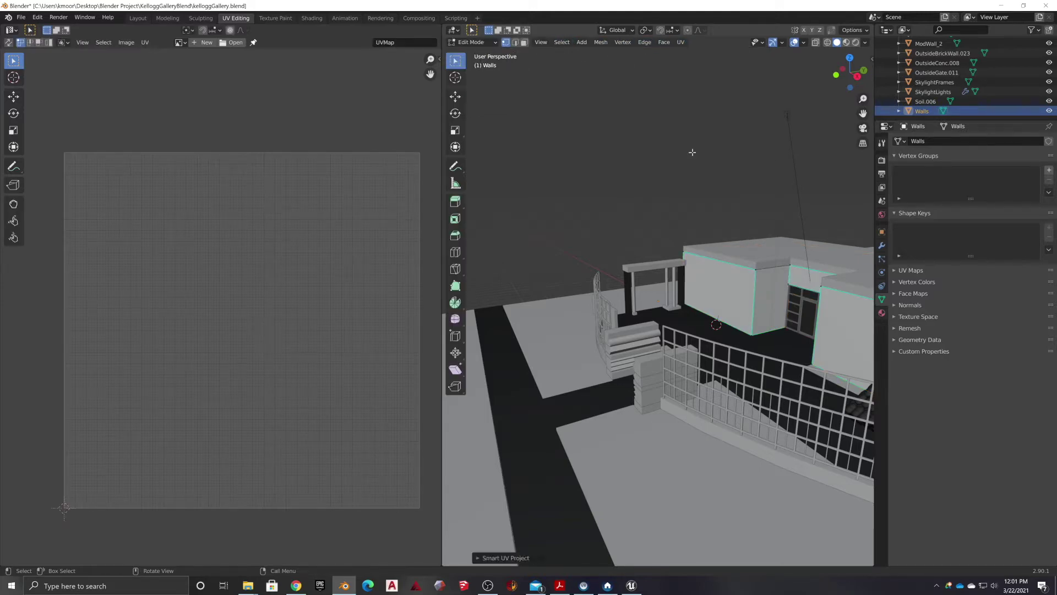
scroll(605, 236, "down", 6)
middle_click_drag(744, 281, 691, 259)
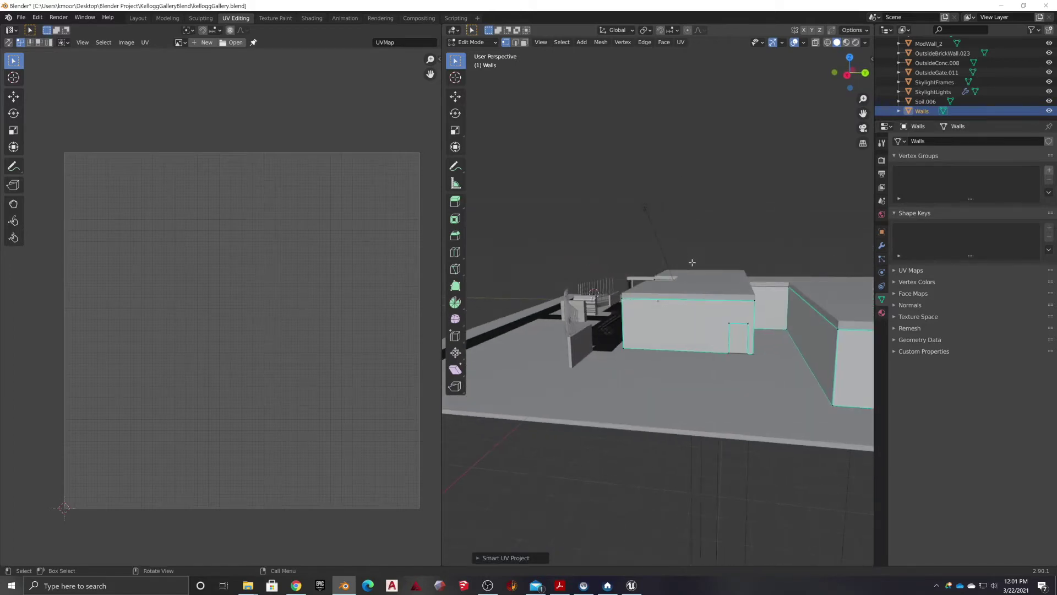
scroll(742, 362, "up", 5)
scroll(742, 361, "up", 5)
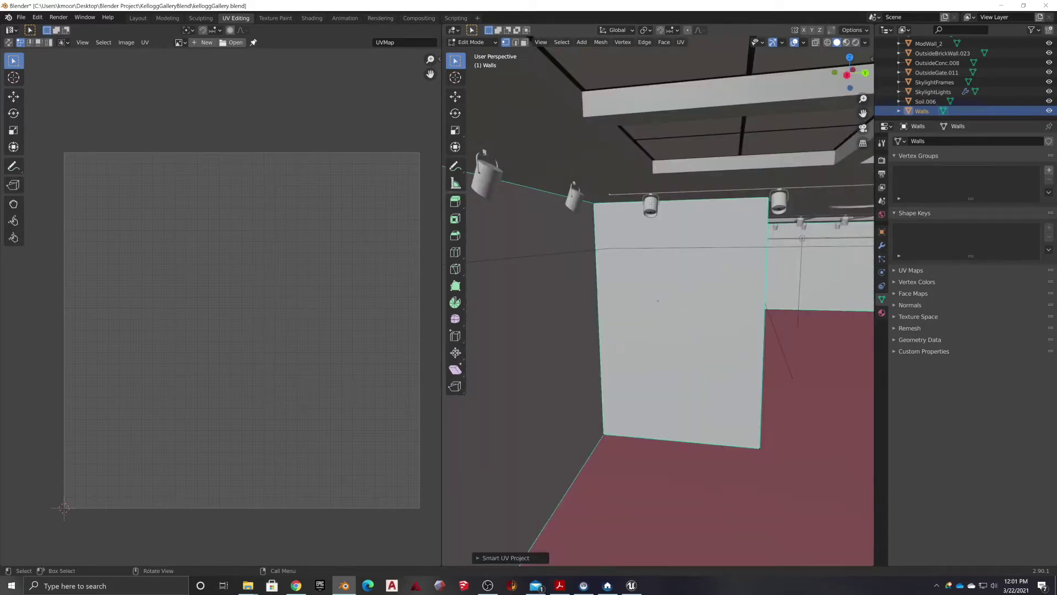
left_click(473, 42)
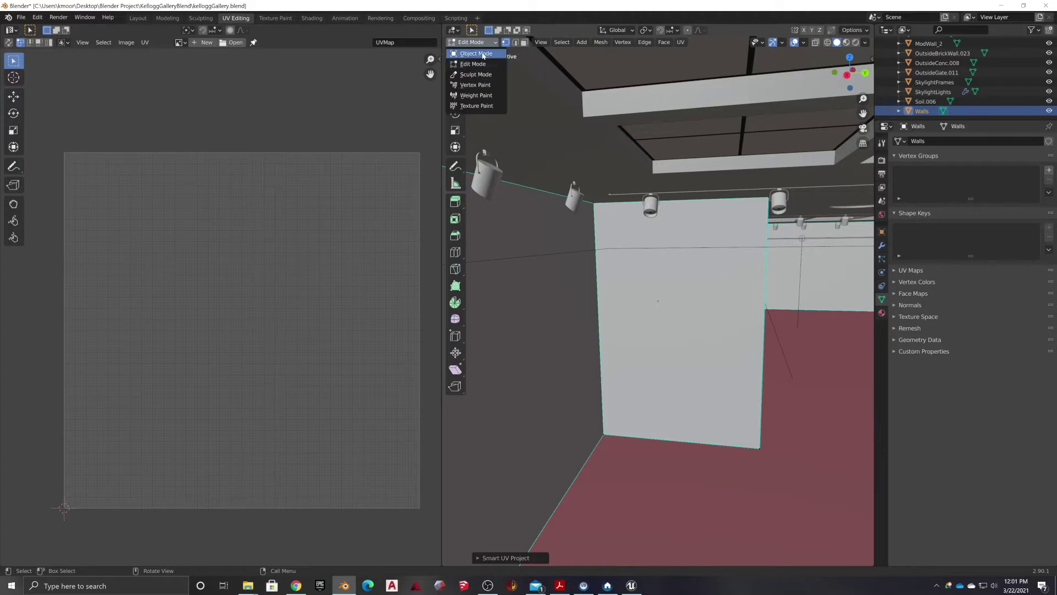
left_click(470, 55)
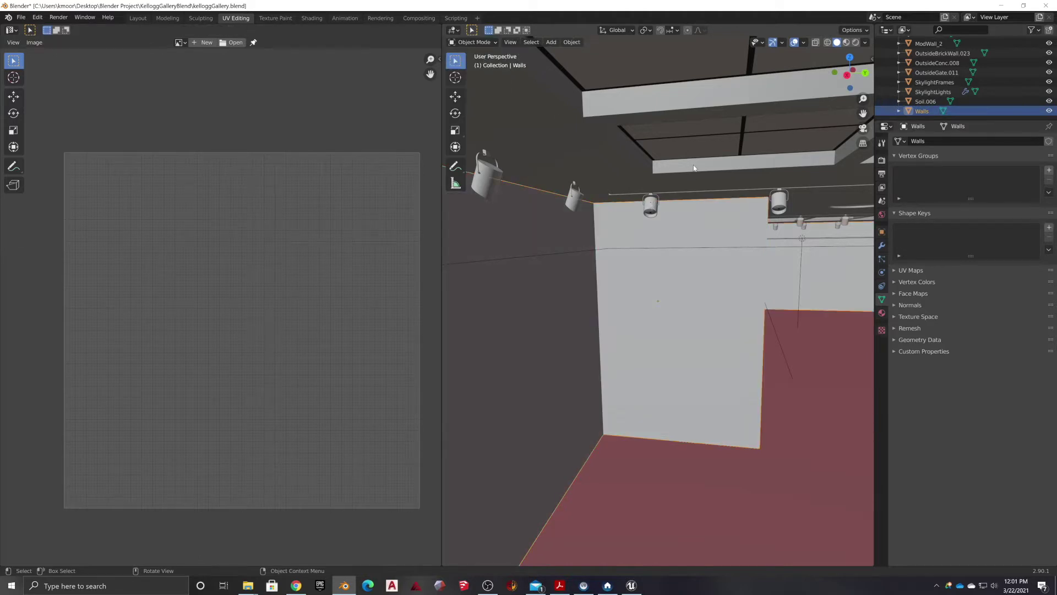
Select the SkylightLights object, unwrap it with Smart UV Project at default settings in Edit Mode, and return to Object Mode.
left_click(696, 147)
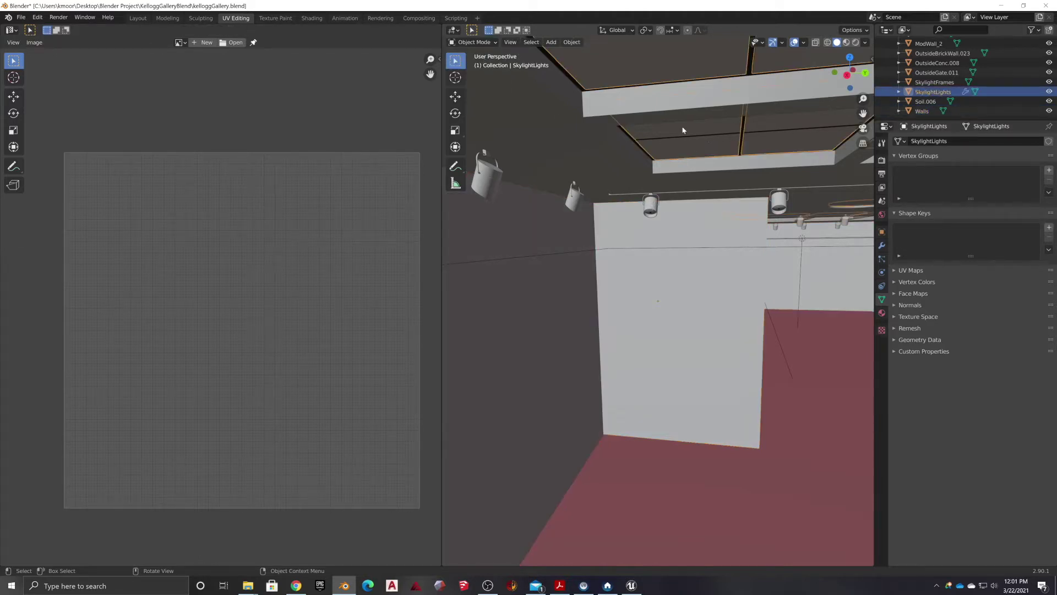
left_click(473, 42)
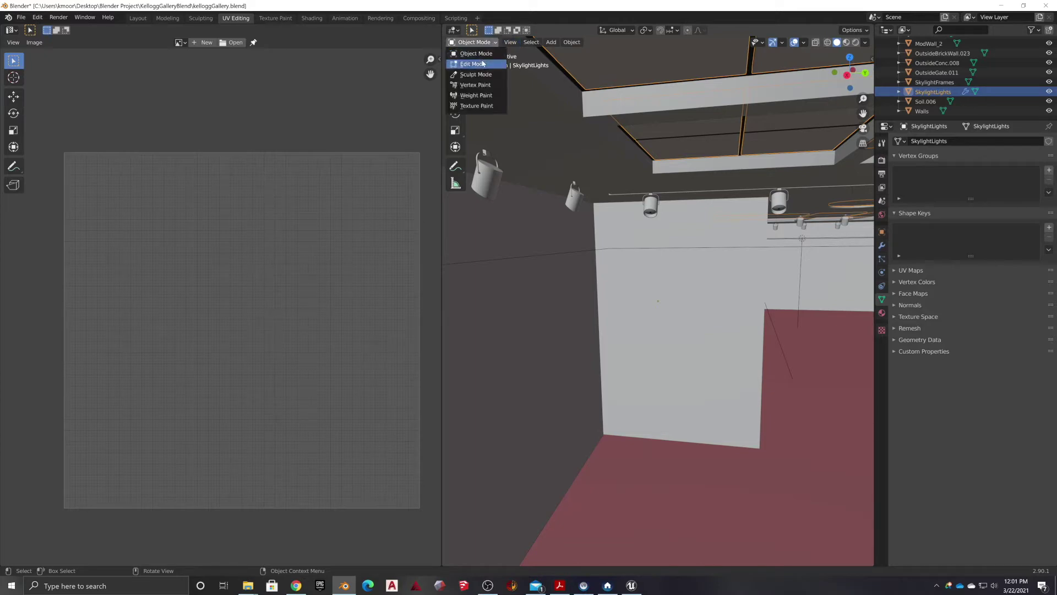
left_click(481, 64)
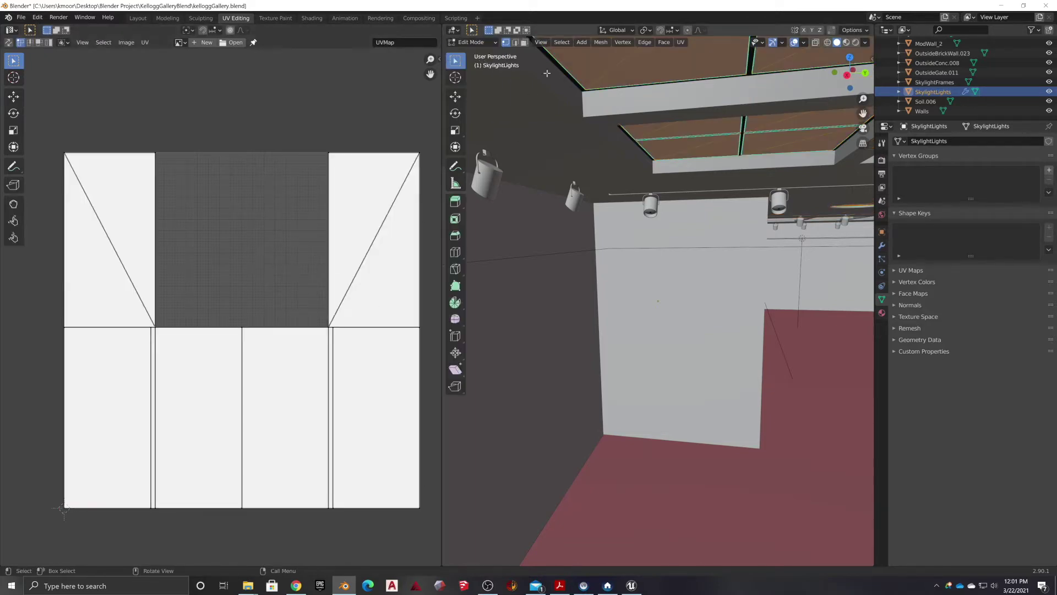
left_click(682, 42)
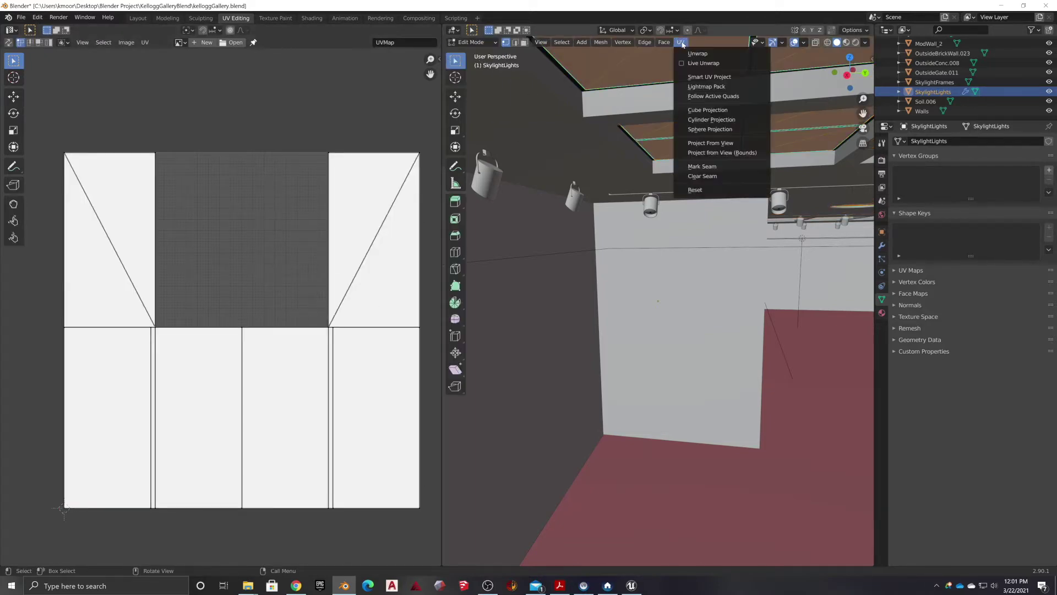
left_click(696, 76)
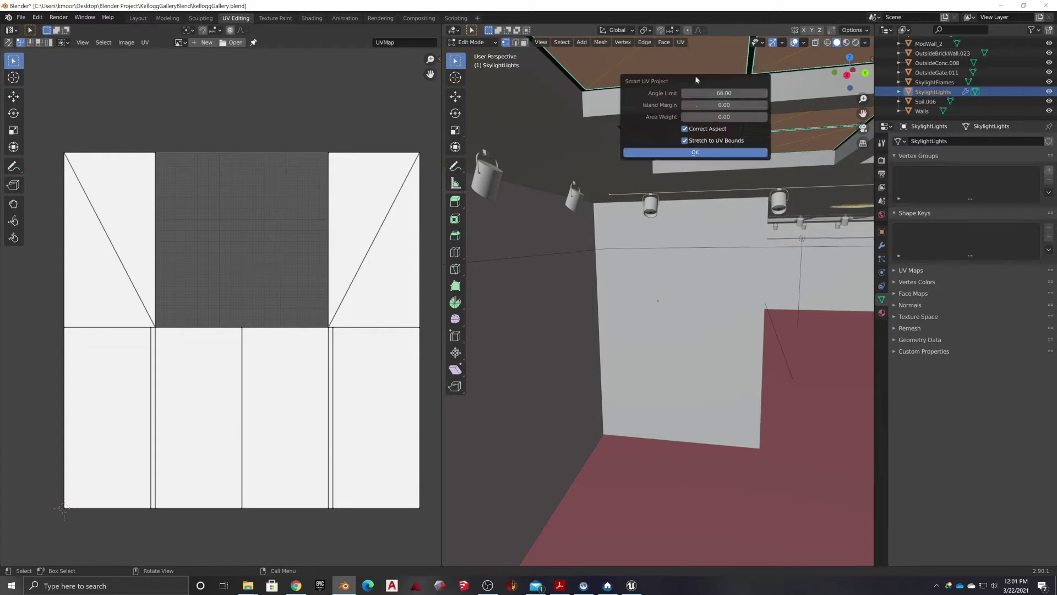
left_click(689, 153)
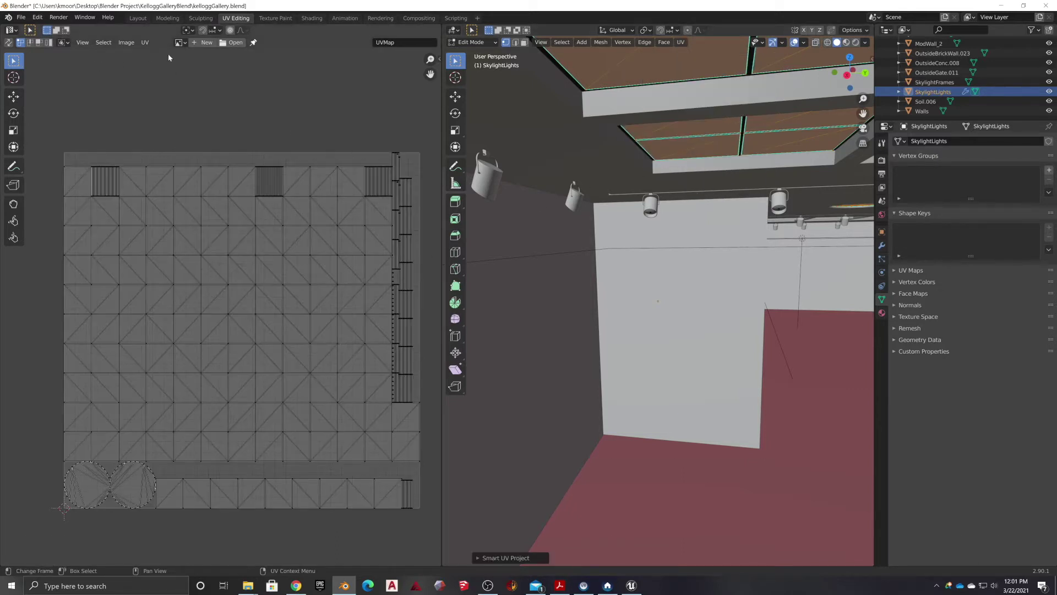
left_click(472, 42)
left_click(476, 54)
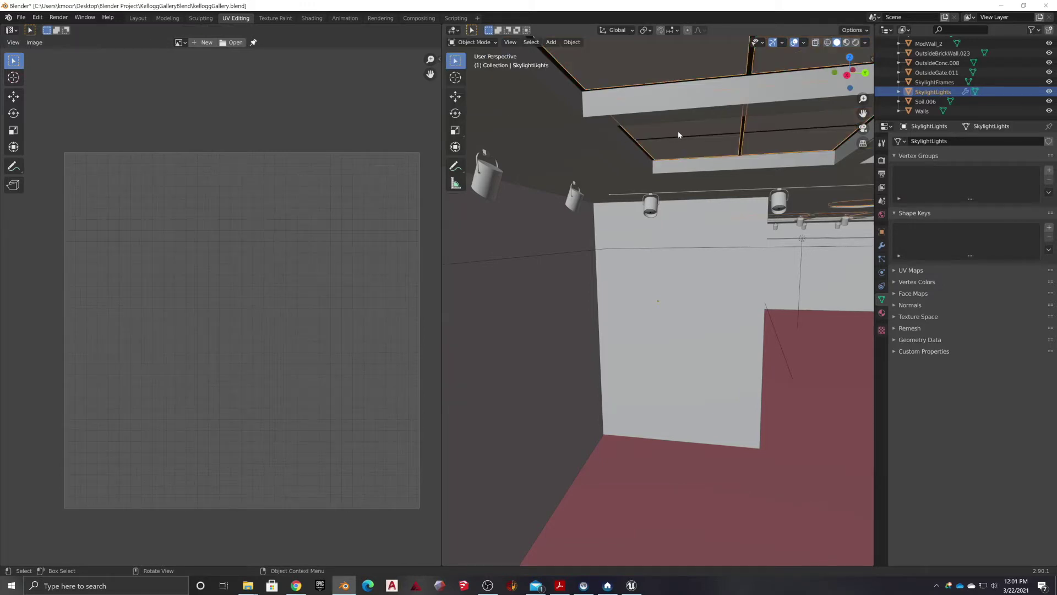
Select the SkylightFrames object, unwrap it with Smart UV Project at default settings in Edit Mode, and return to Object Mode.
left_click(749, 71)
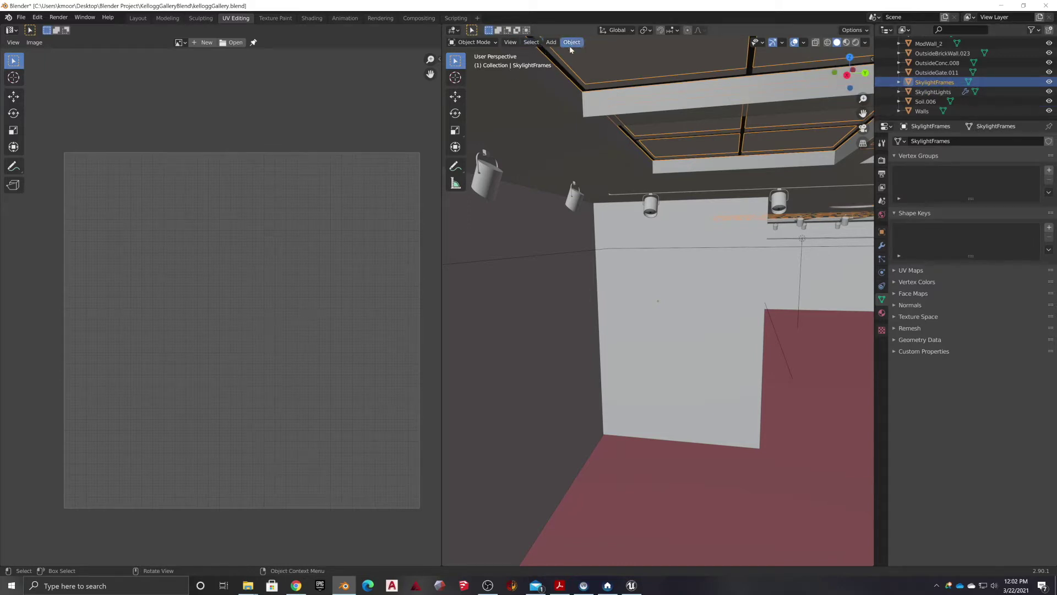
left_click(496, 43)
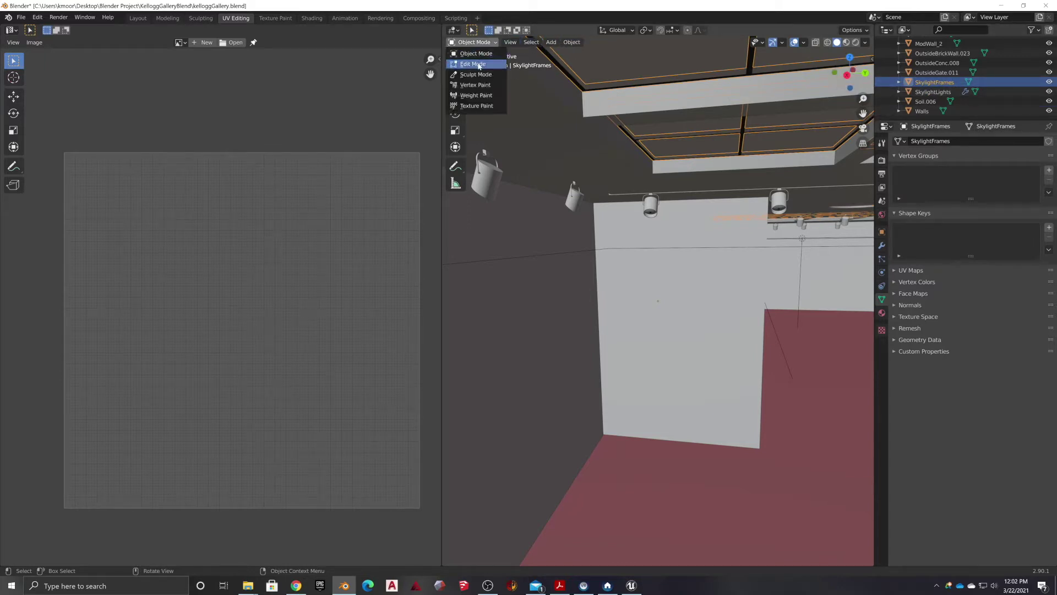
left_click(469, 62)
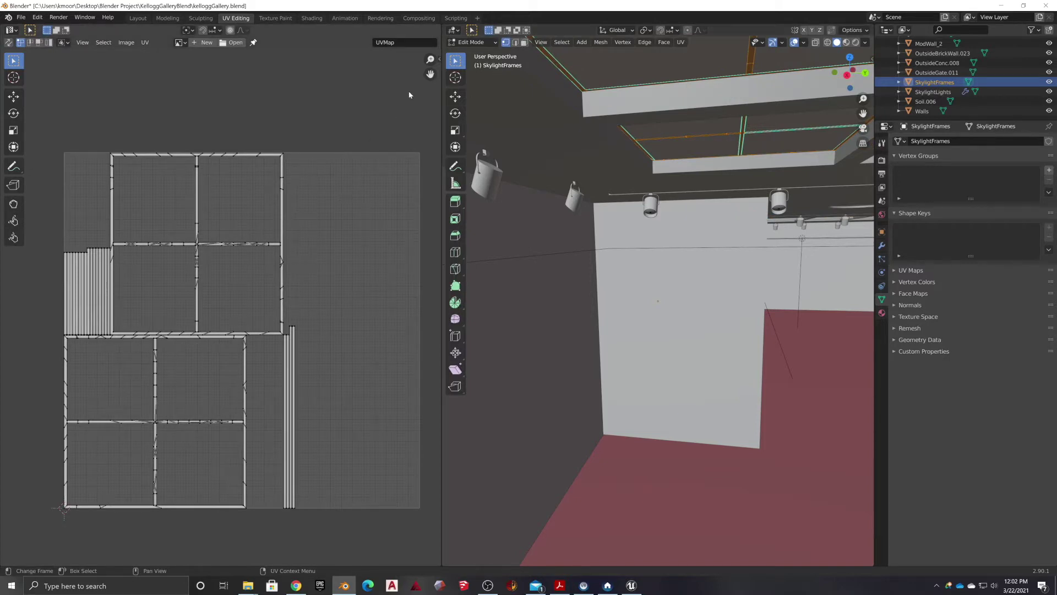
left_click(681, 43)
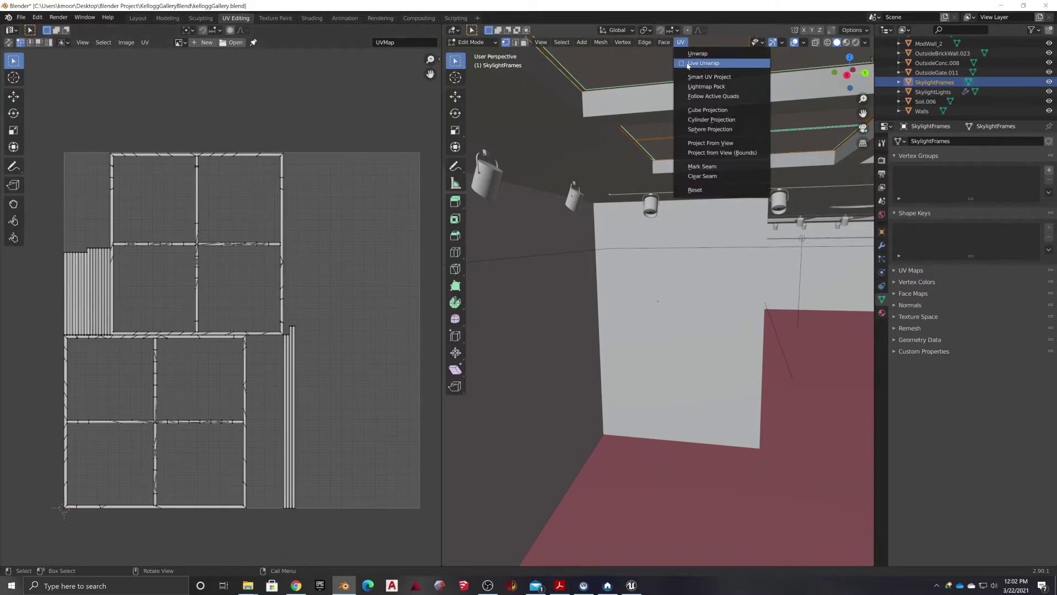
left_click(692, 77)
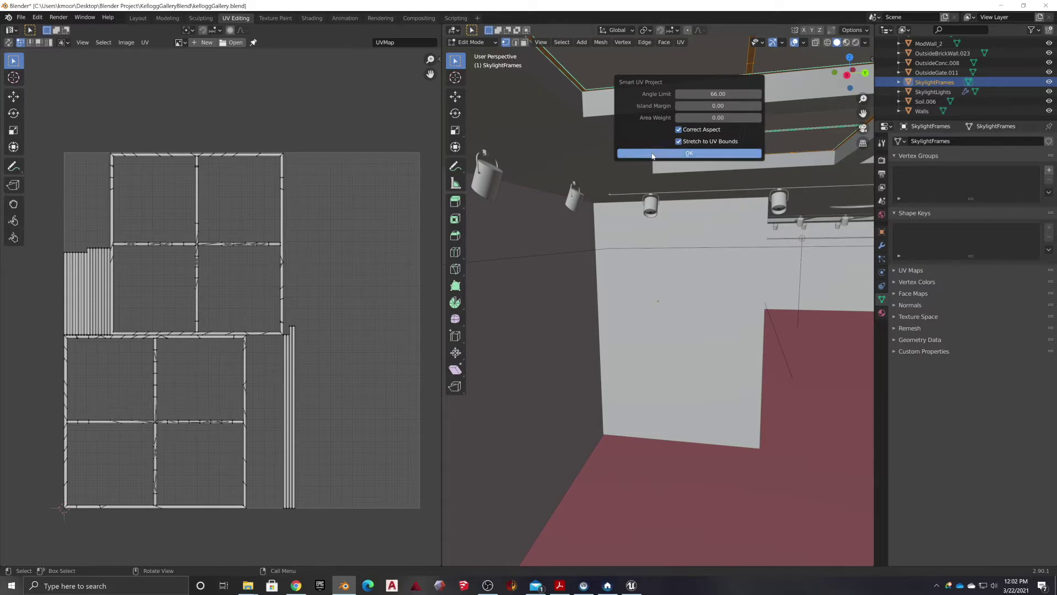
left_click(653, 154)
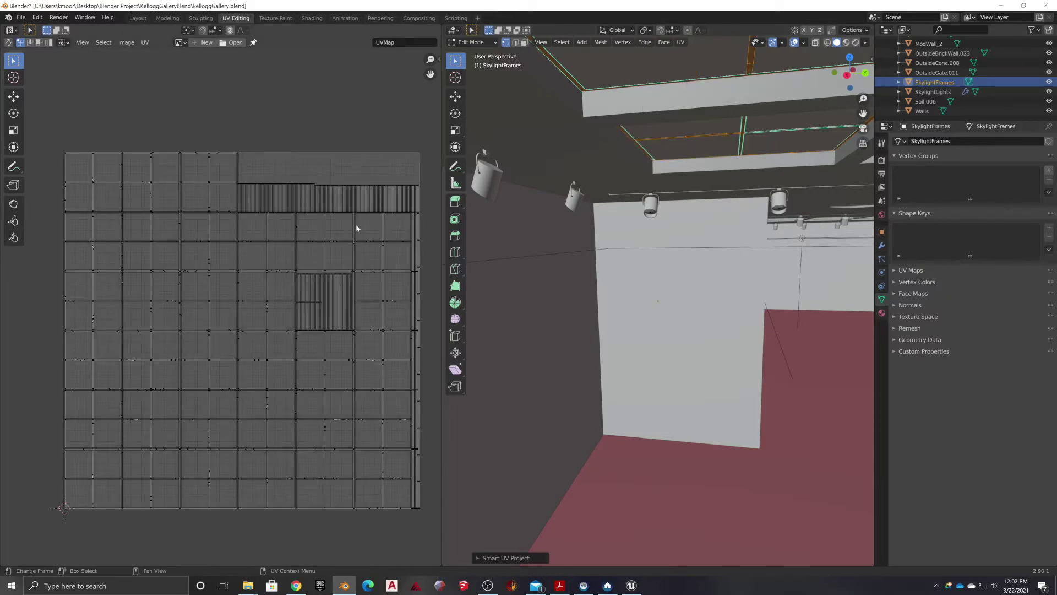
middle_click_drag(617, 259, 650, 233)
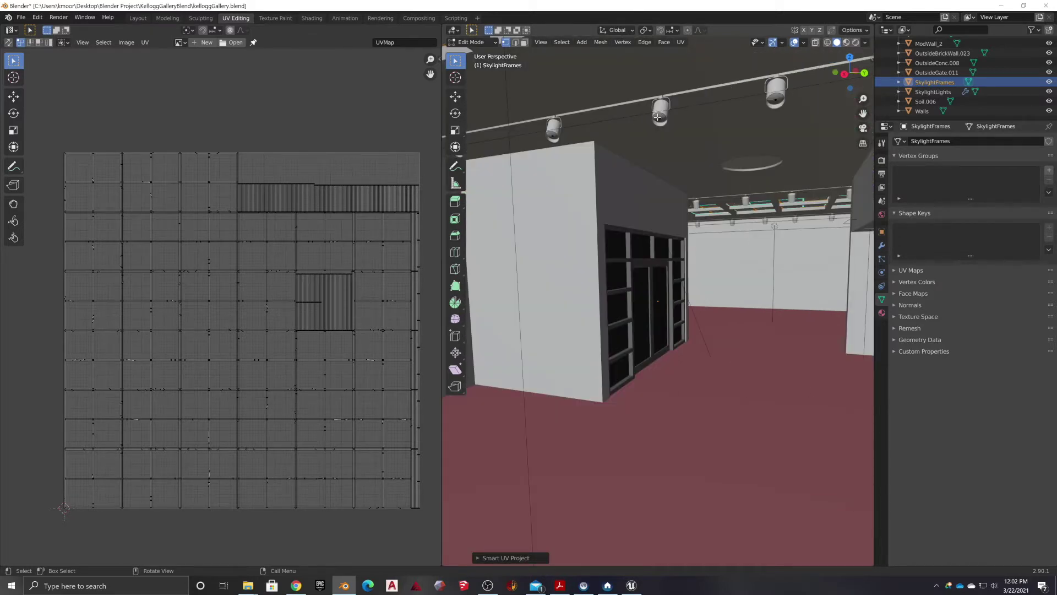
left_click(472, 42)
left_click(484, 55)
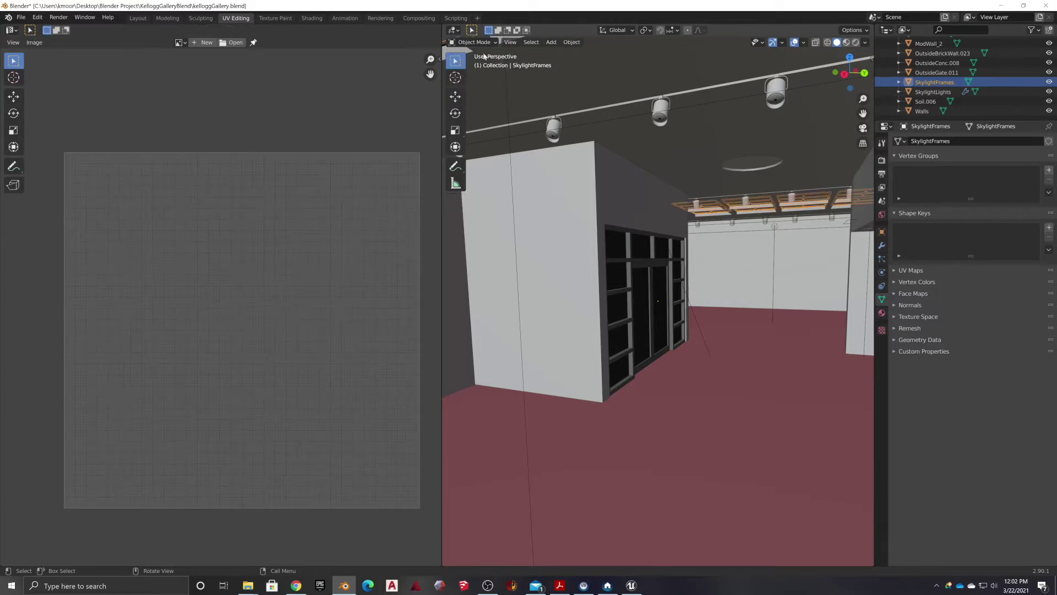
Select the CanLightBulb object in the track lights, run Smart UV Project at default settings in Edit Mode, and return to Object Mode.
left_click(661, 119)
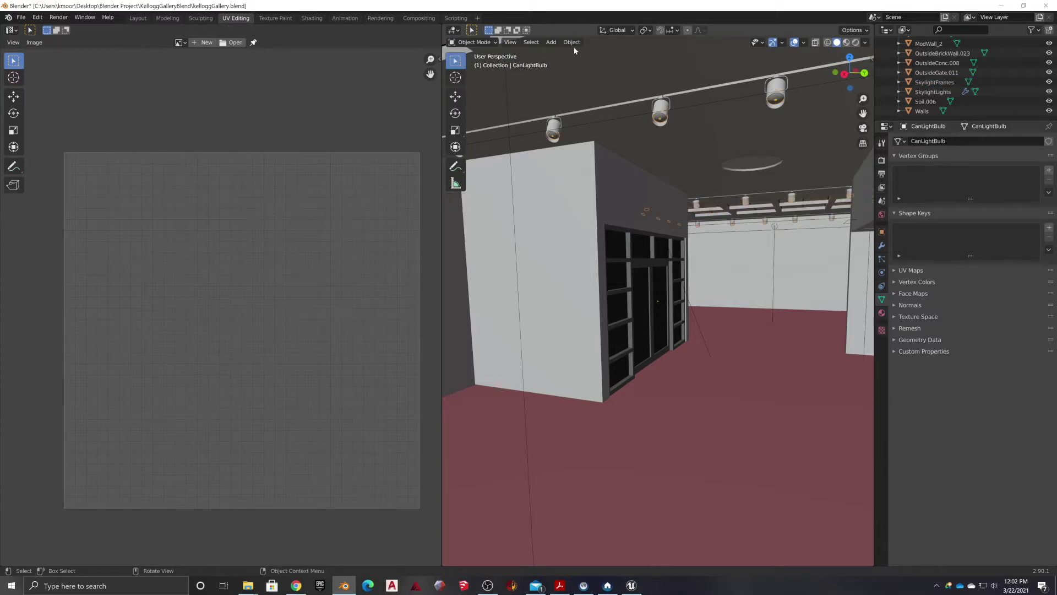
left_click(480, 44)
left_click(474, 57)
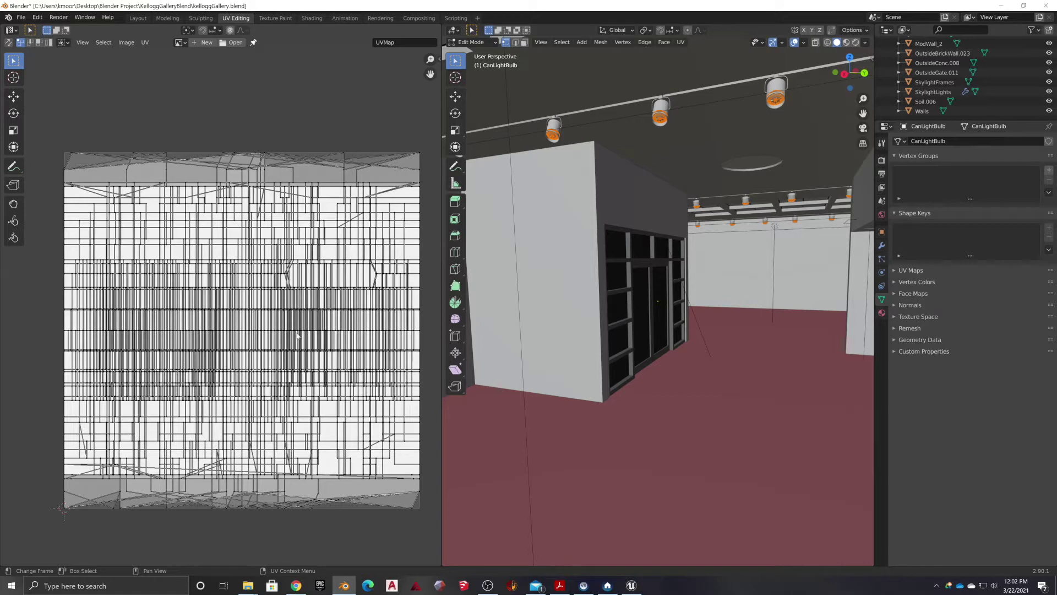
left_click(681, 43)
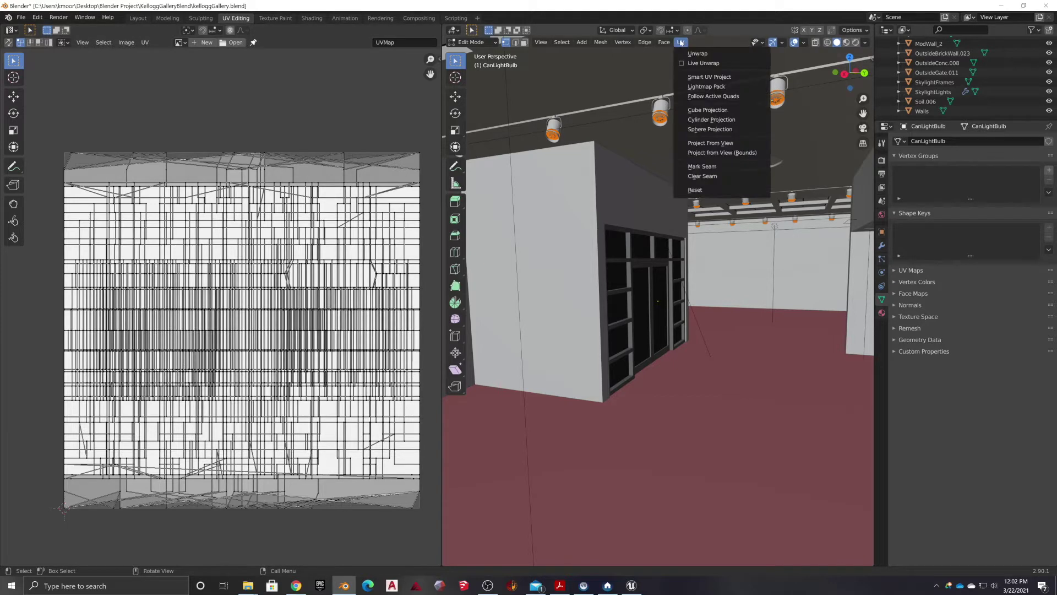
left_click(705, 76)
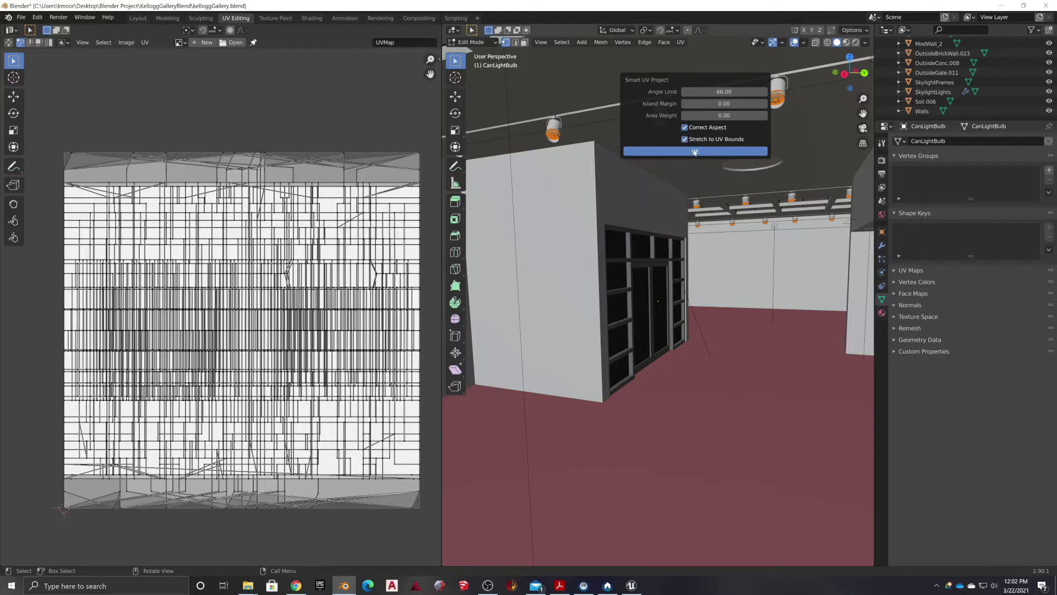
left_click(694, 151)
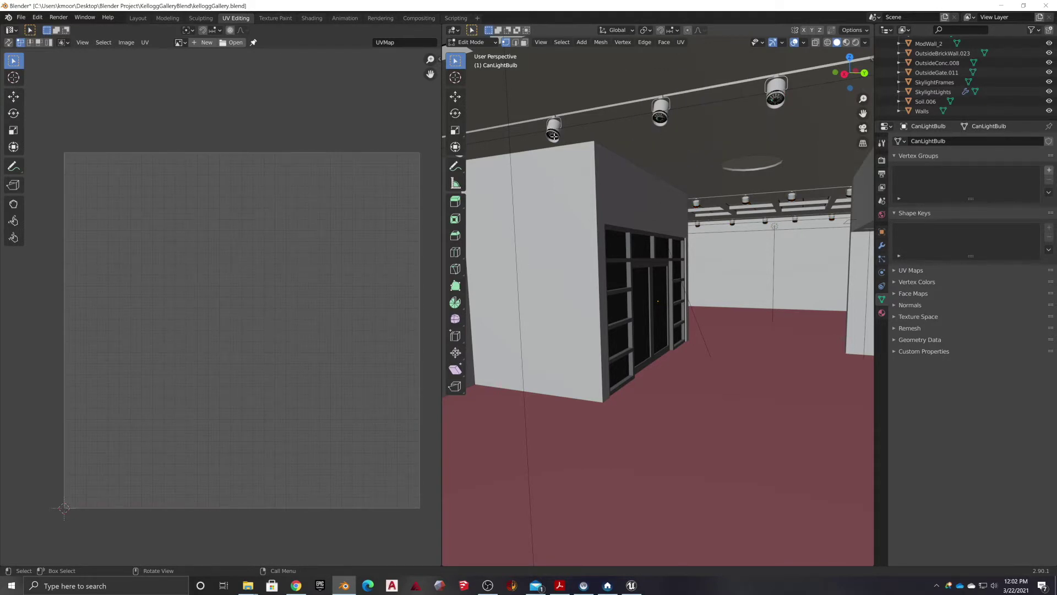
left_click(478, 43)
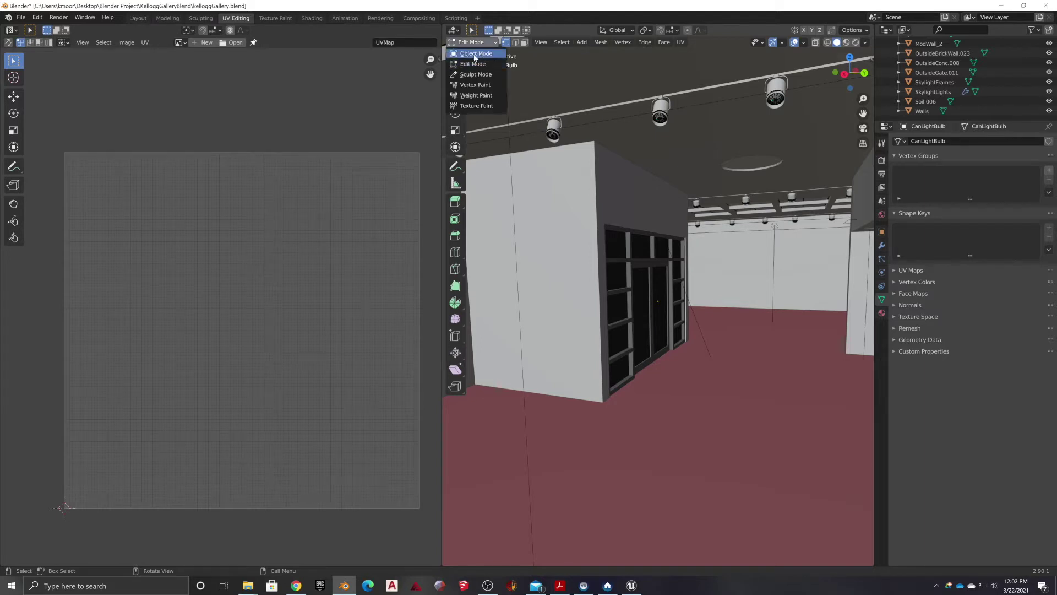
left_click(473, 53)
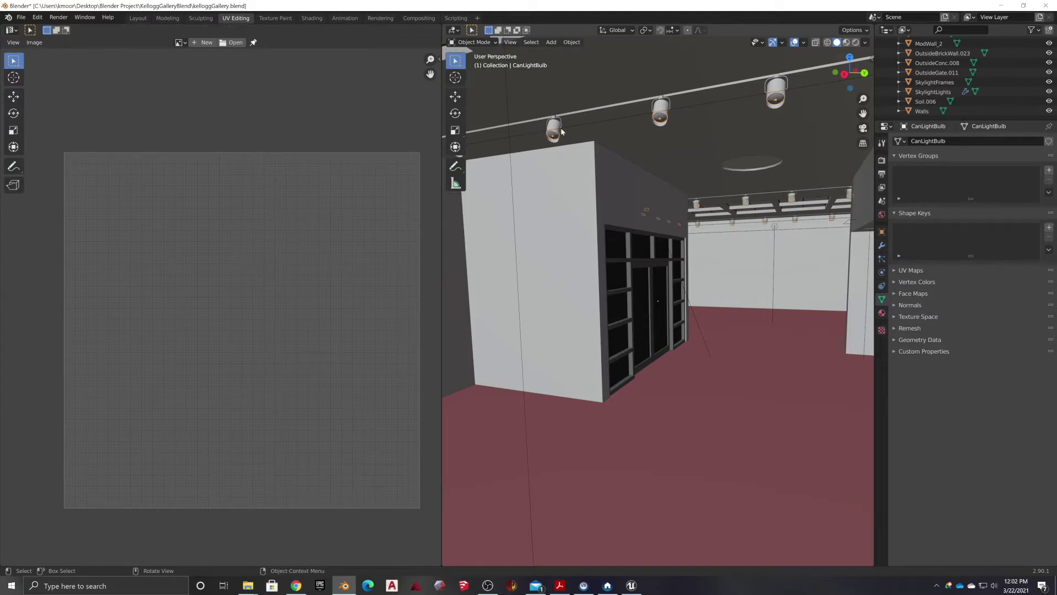
Repeat Smart UV Project on the CanLightBulb object in Edit Mode at default settings, then go back to Object Mode.
left_click(487, 41)
left_click(471, 64)
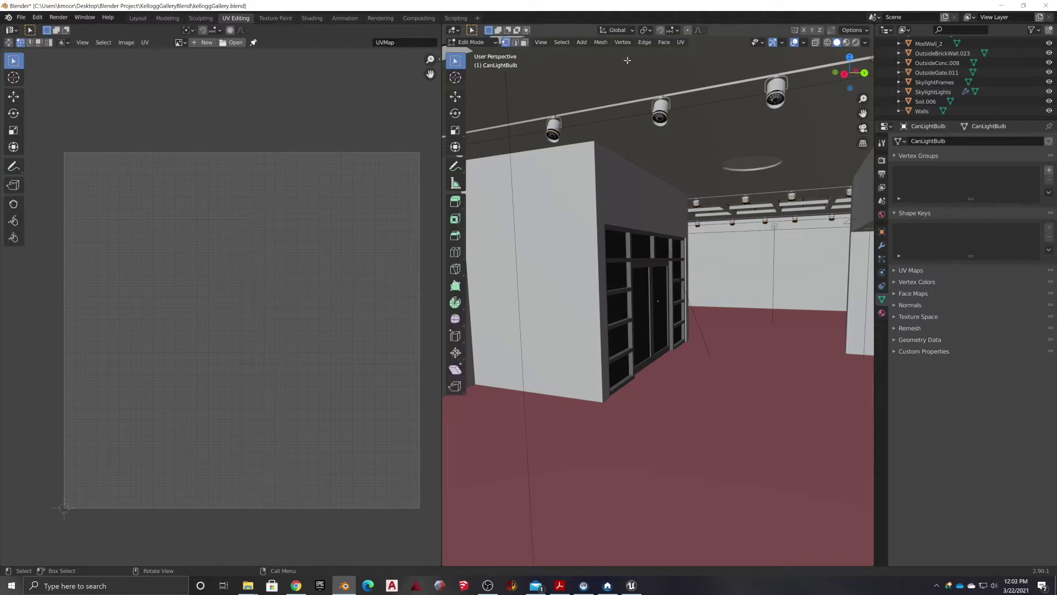
left_click(681, 42)
left_click(702, 76)
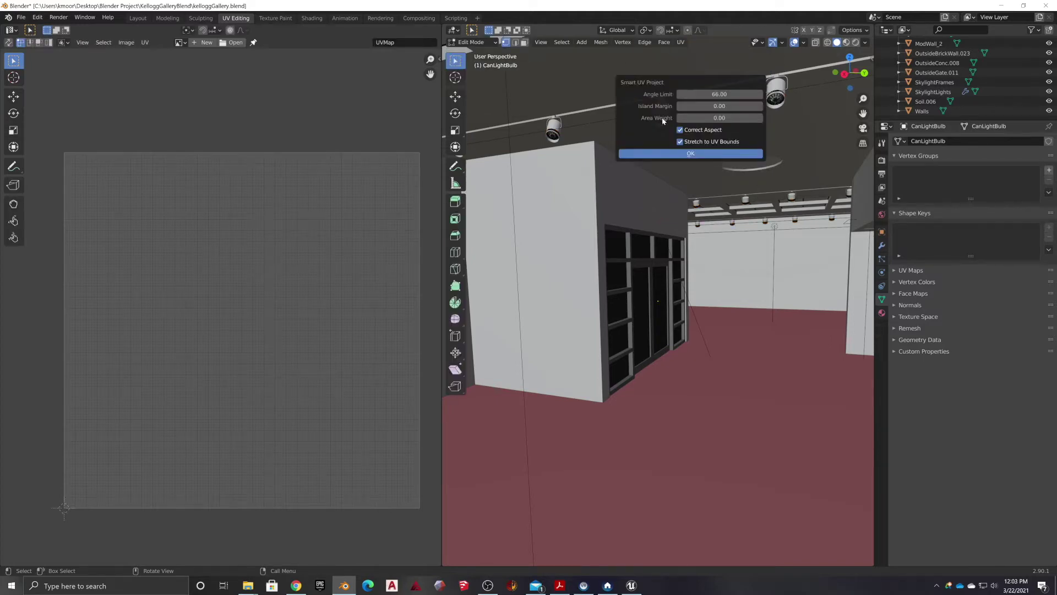
left_click(661, 154)
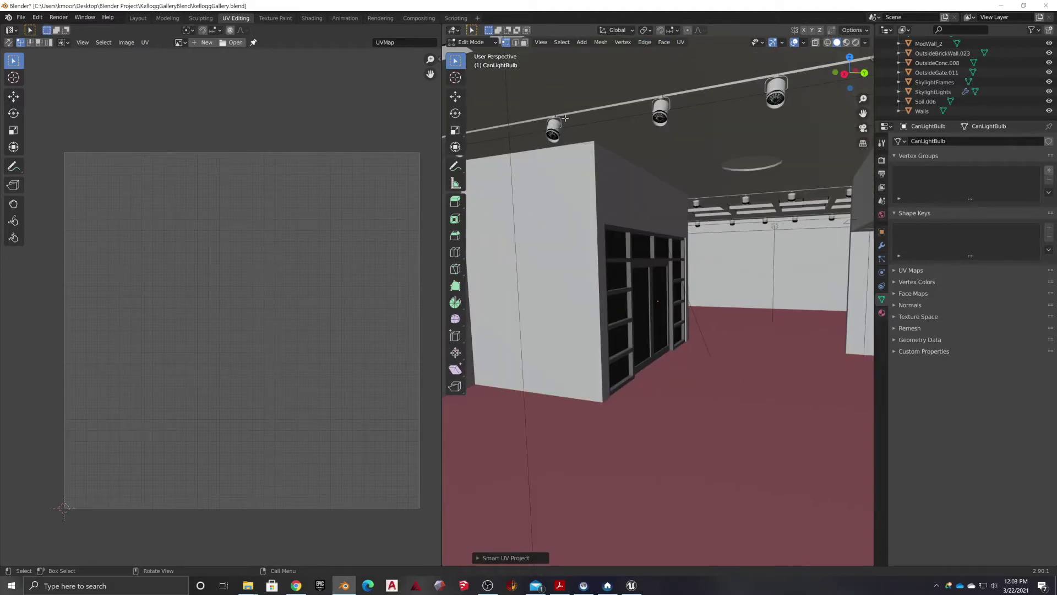
left_click(472, 42)
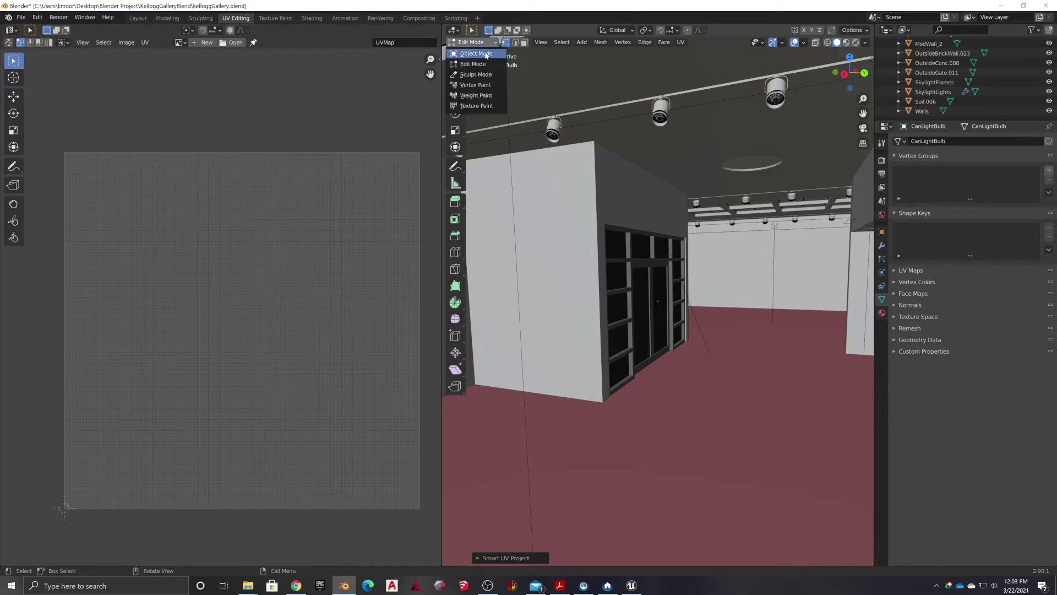
left_click(472, 52)
Select the CanLight housings of the track lights and run Smart UV Project on them in Edit Mode at default settings.
left_click(551, 128)
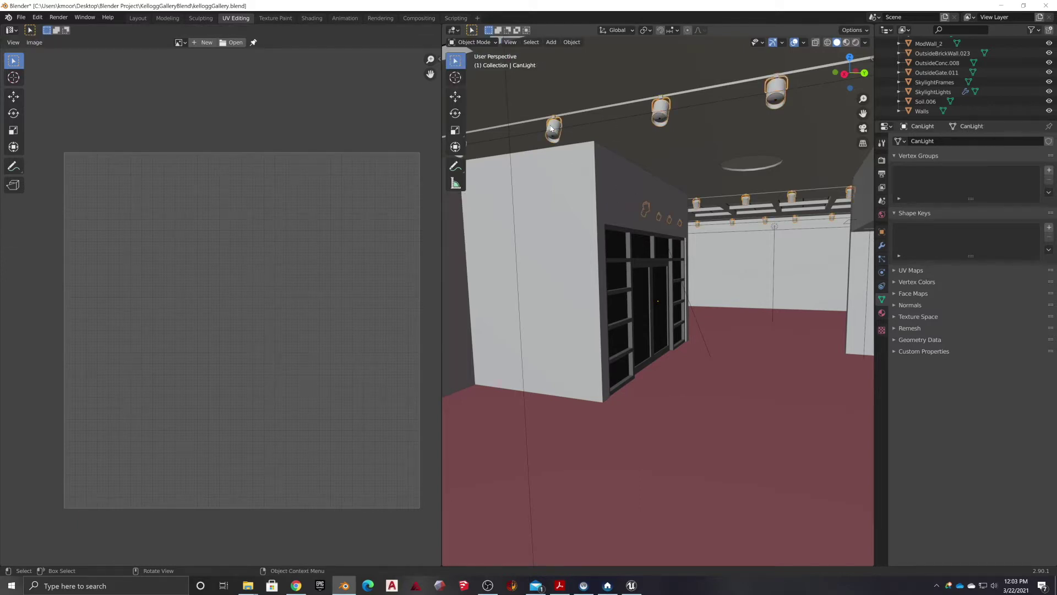
left_click(466, 43)
left_click(470, 64)
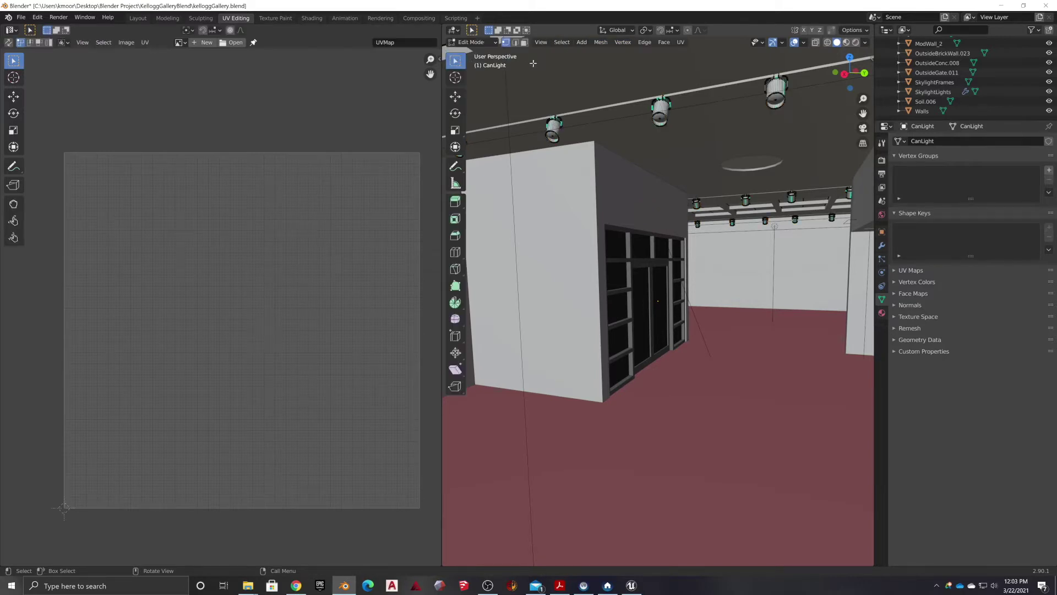
left_click(681, 43)
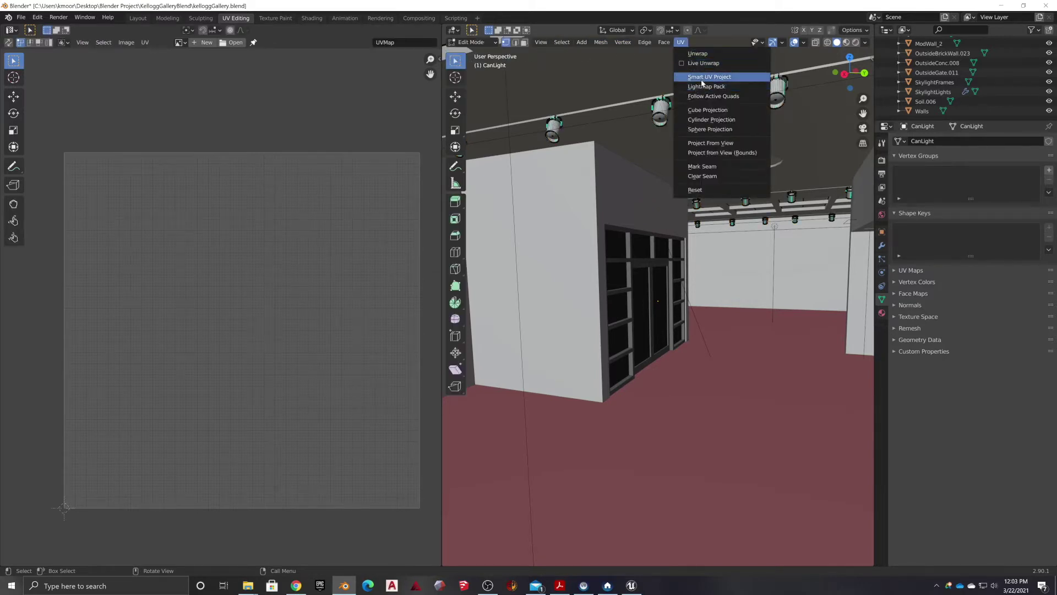
left_click(702, 78)
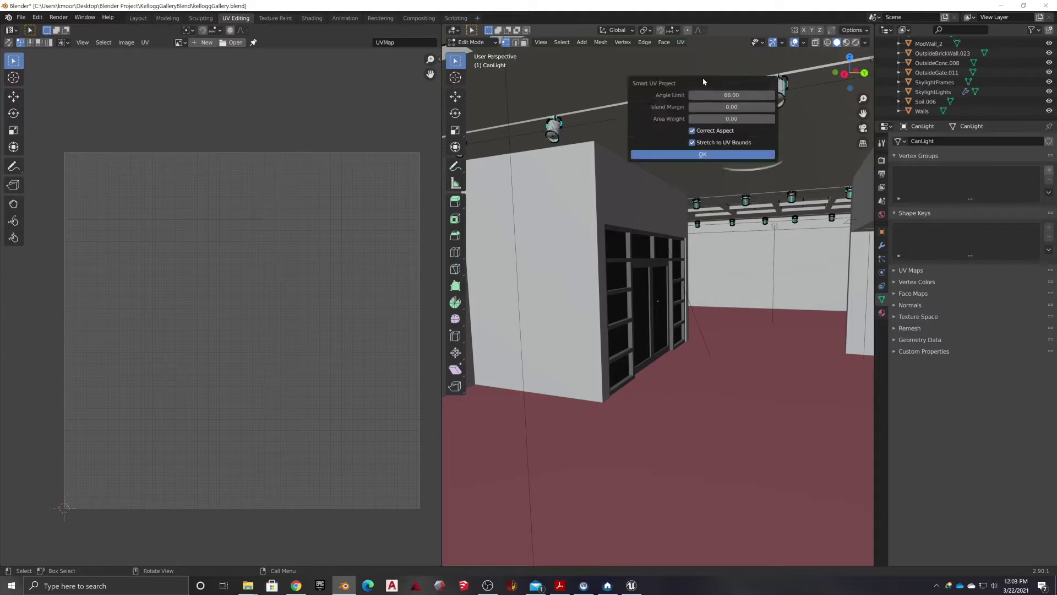
left_click(689, 155)
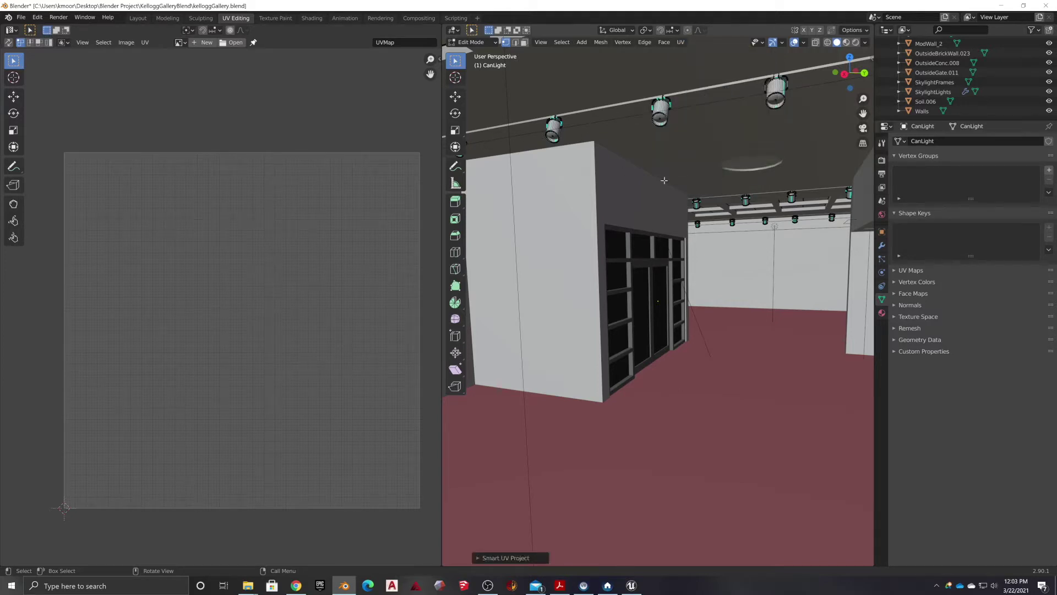
Return to Object Mode, select the Lighttracks ceiling grid, and unwrap it with Smart UV Project in Edit Mode.
middle_click_drag(624, 146, 520, 113)
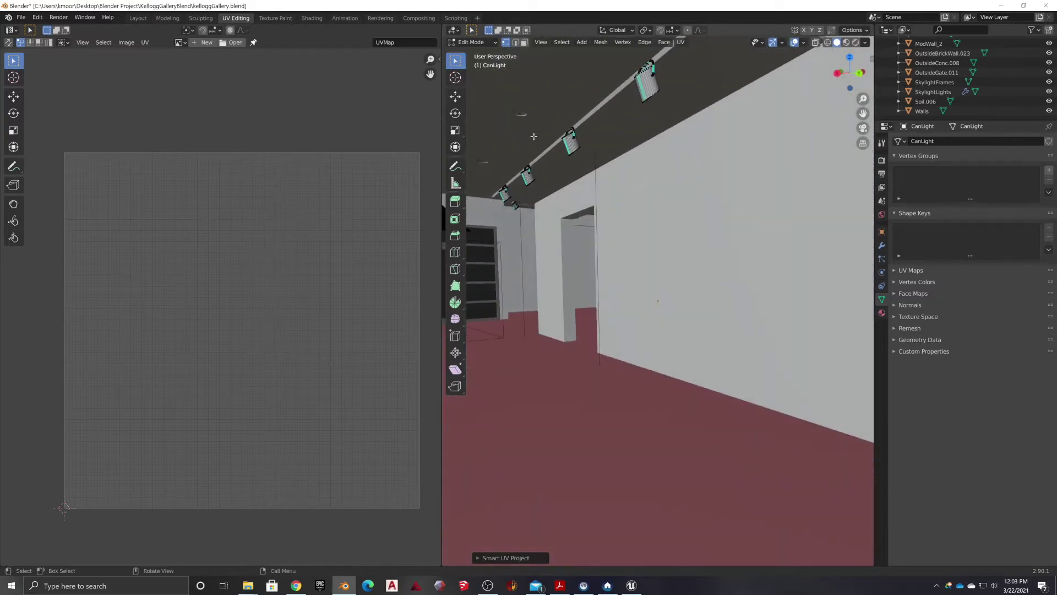
scroll(553, 137, "down", 3)
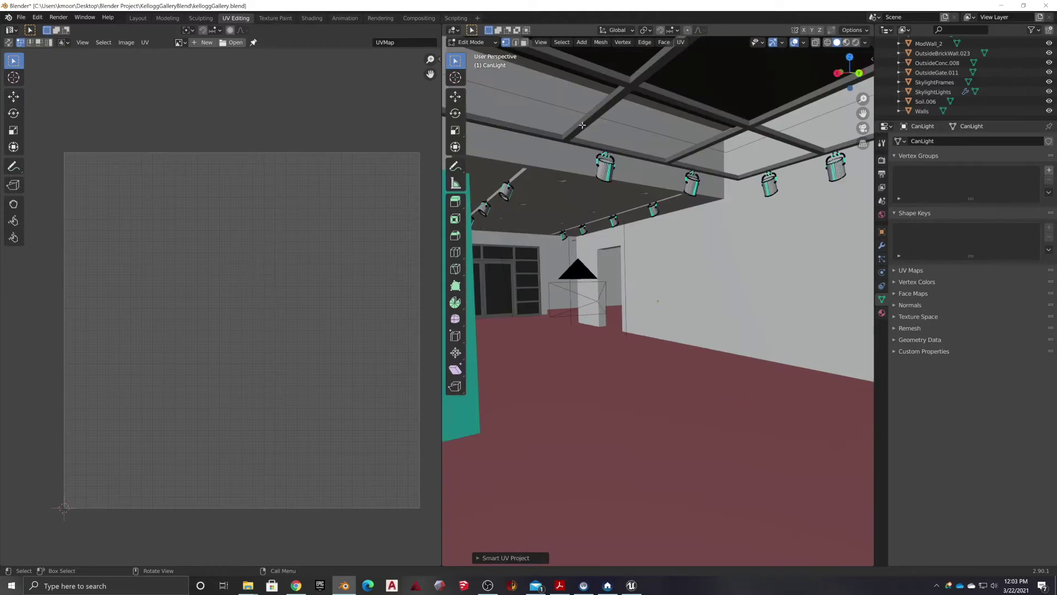
scroll(581, 124, "down", 4)
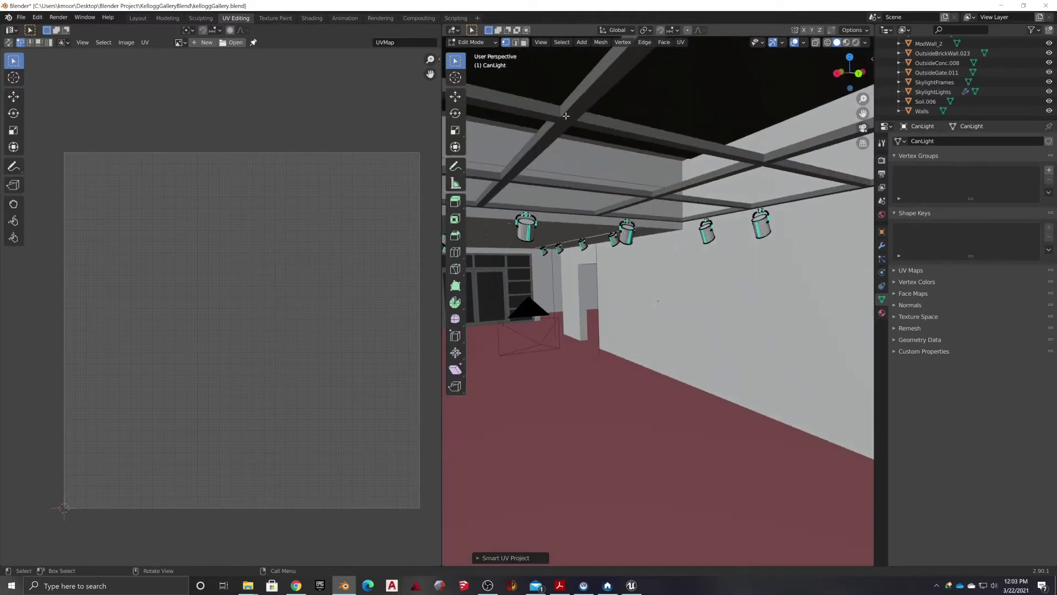
left_click(484, 43)
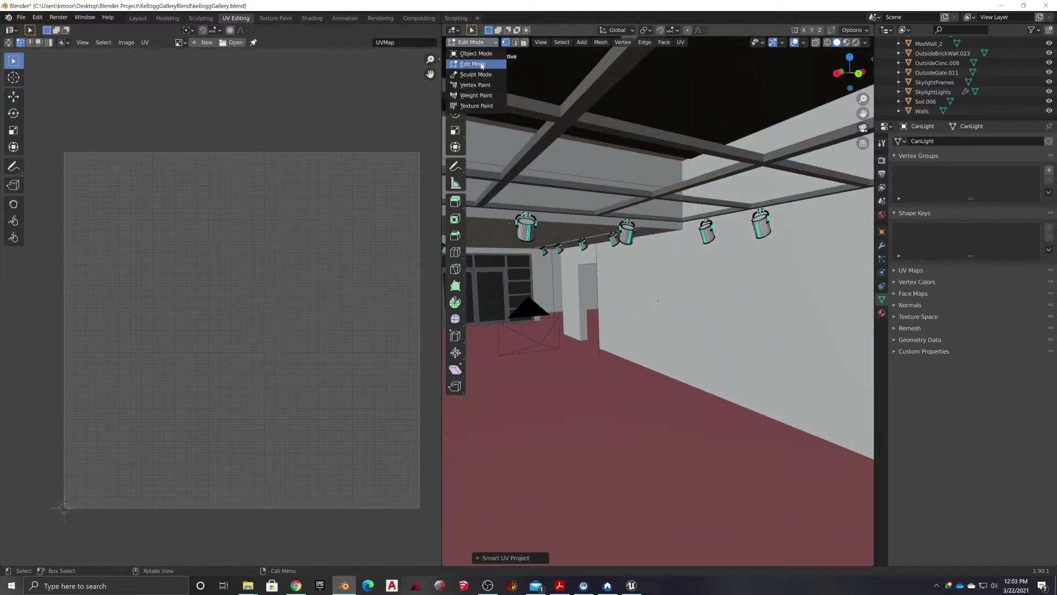
left_click(483, 43)
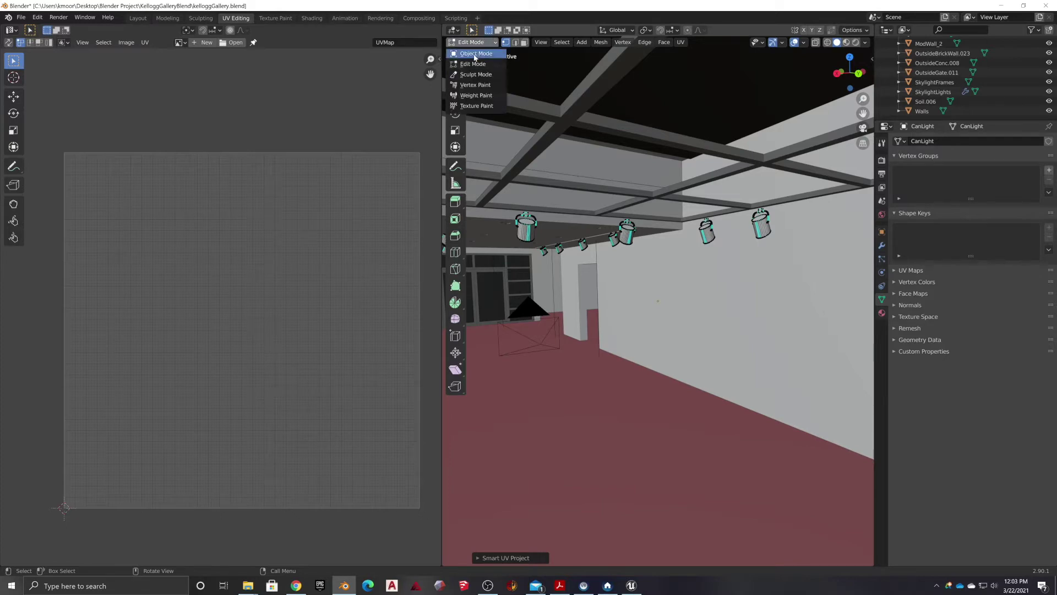
left_click(475, 55)
left_click(585, 108)
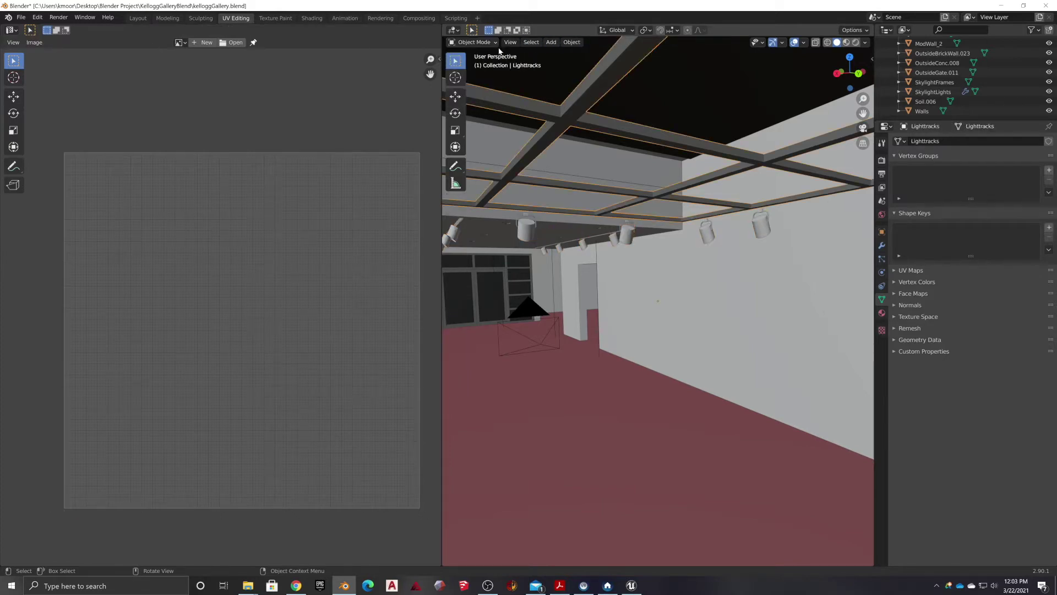
left_click(472, 43)
left_click(477, 64)
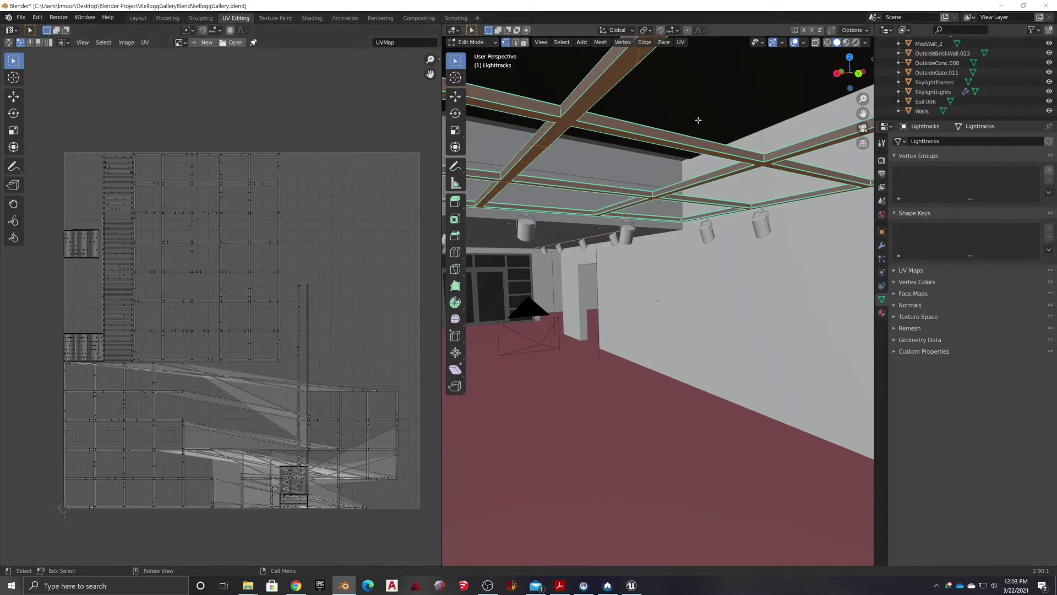
left_click(682, 44)
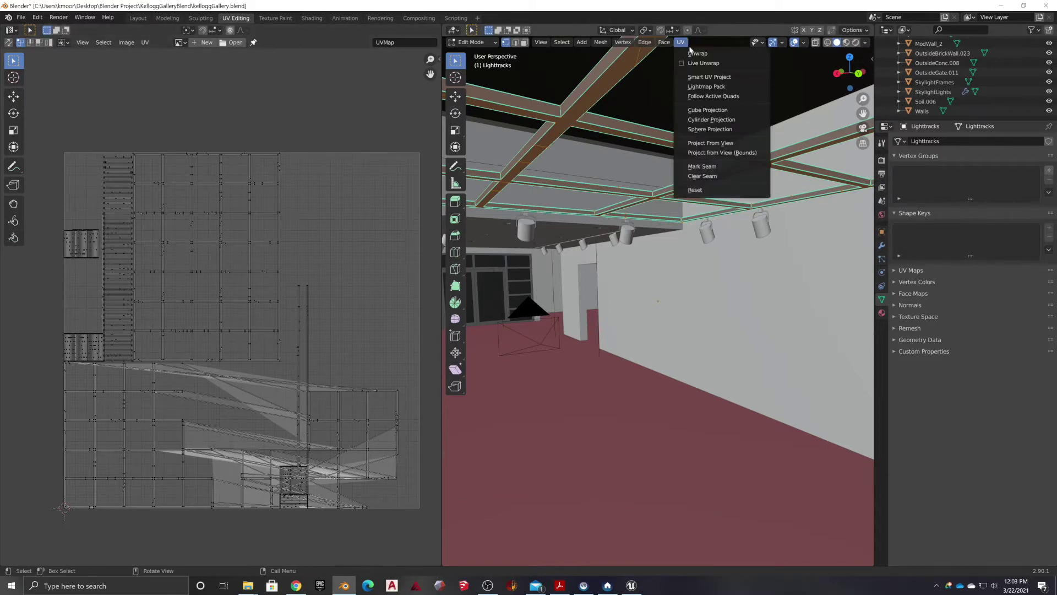
left_click(707, 77)
left_click(708, 152)
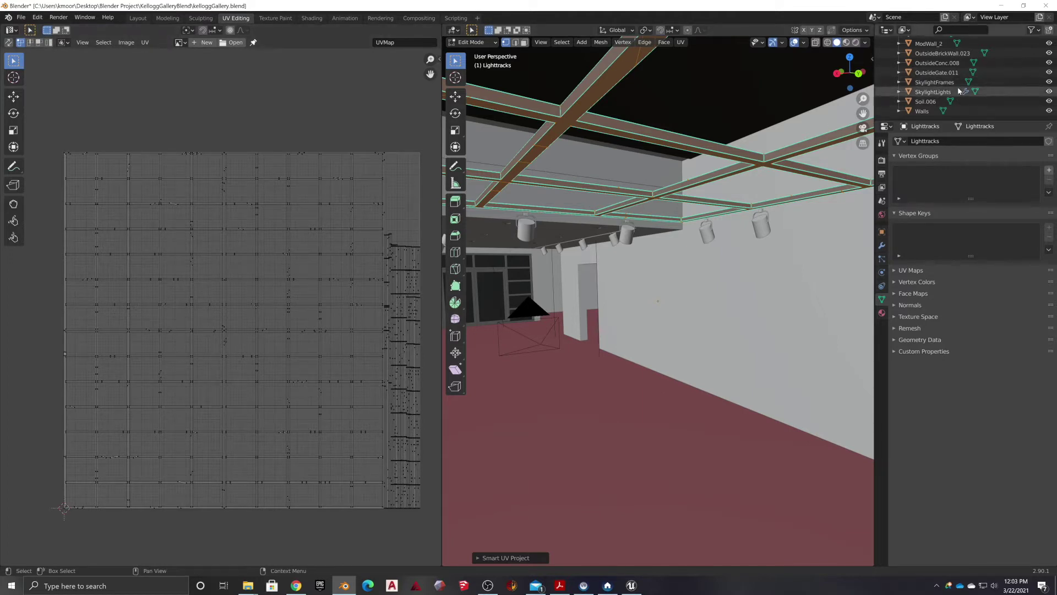
Hide the Lighttracks object in the viewport.
scroll(947, 98, "up", 3)
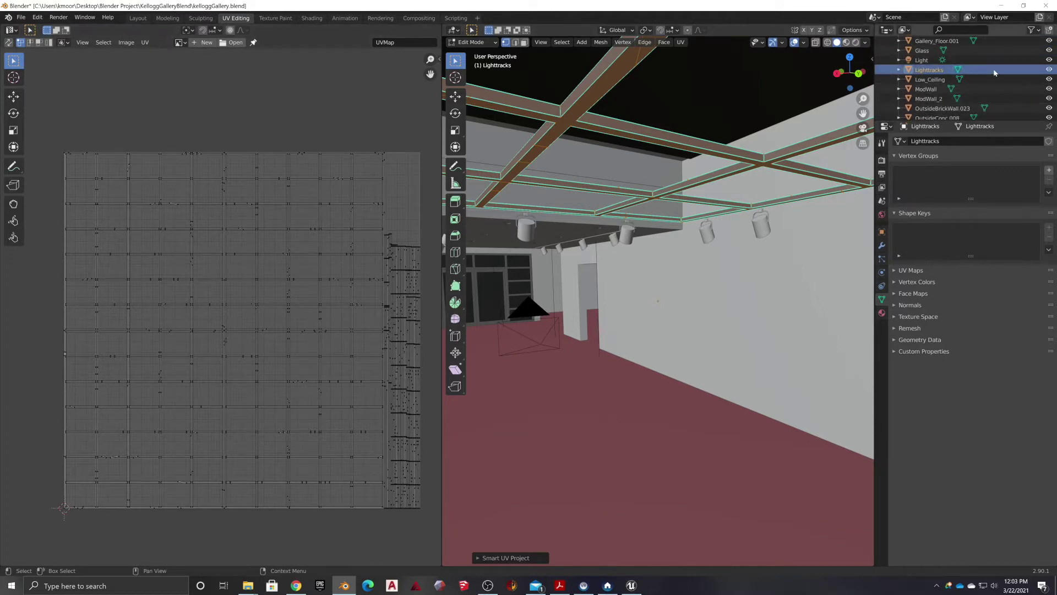
left_click(1049, 70)
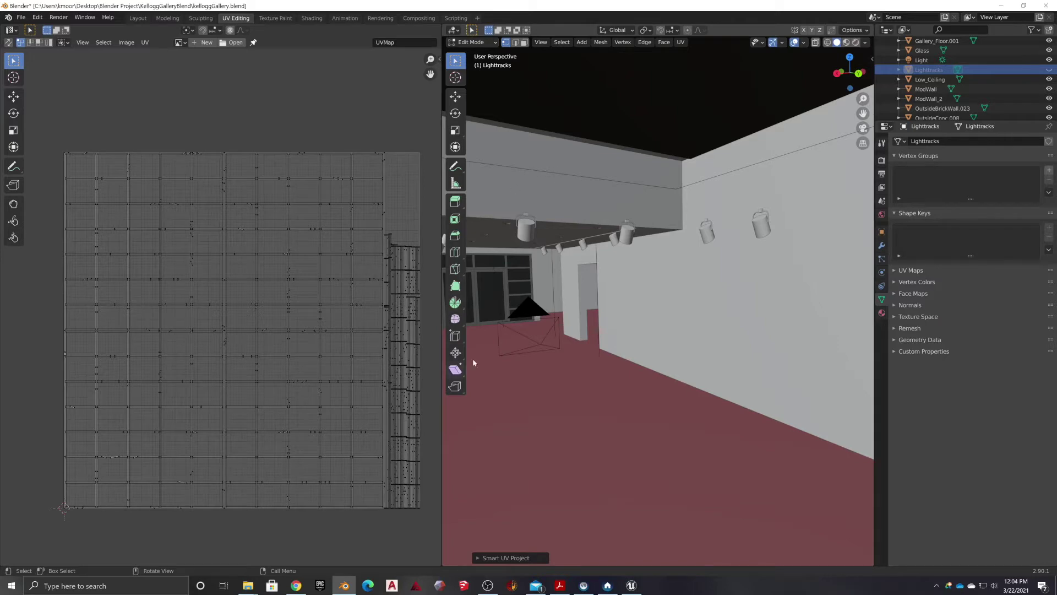
left_click(488, 585)
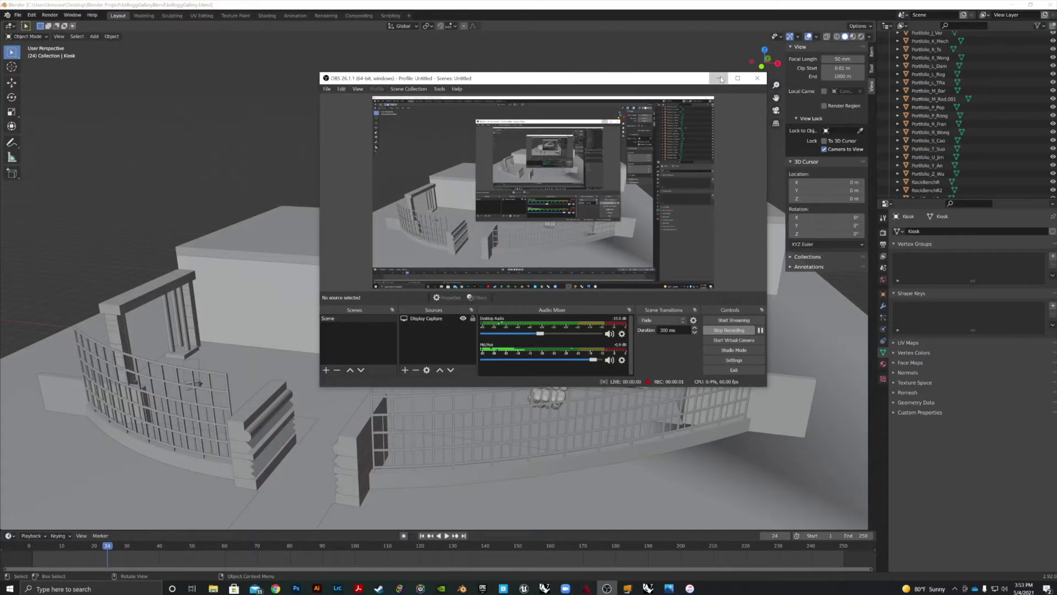
left_click(719, 78)
Select the Ceiling object on the building's roof and unwrap it in the UV Editing workspace with Smart UV Project at default settings.
middle_click_drag(528, 301, 469, 331)
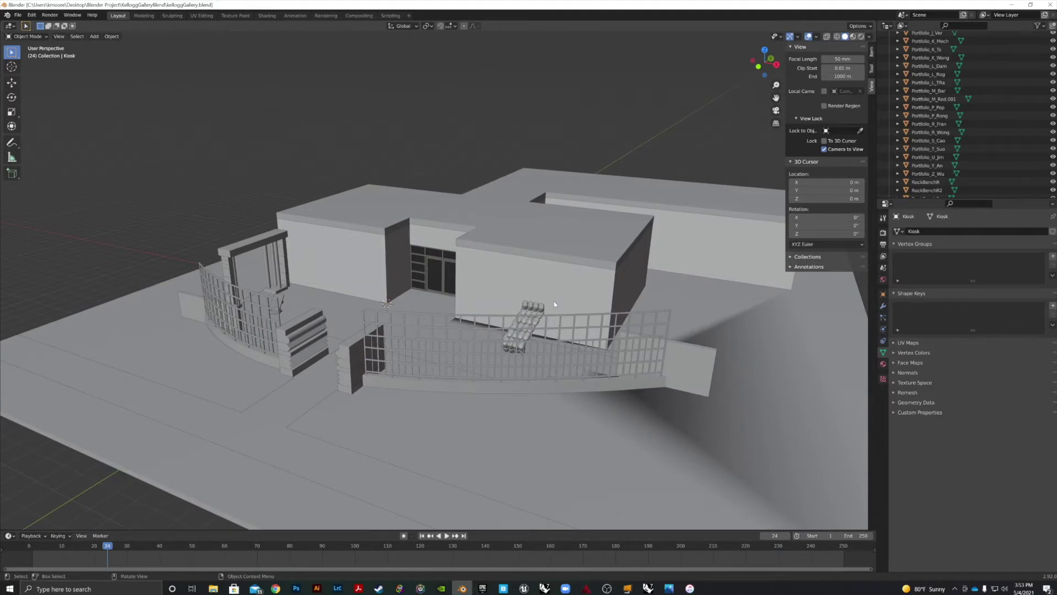
middle_click_drag(533, 372, 532, 359)
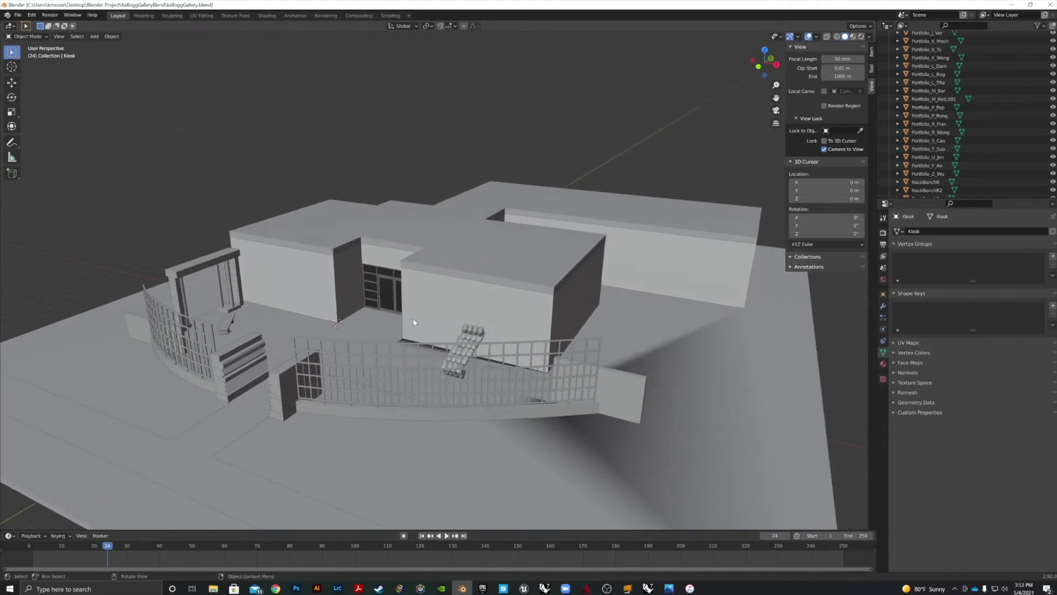
middle_click_drag(420, 328, 573, 253)
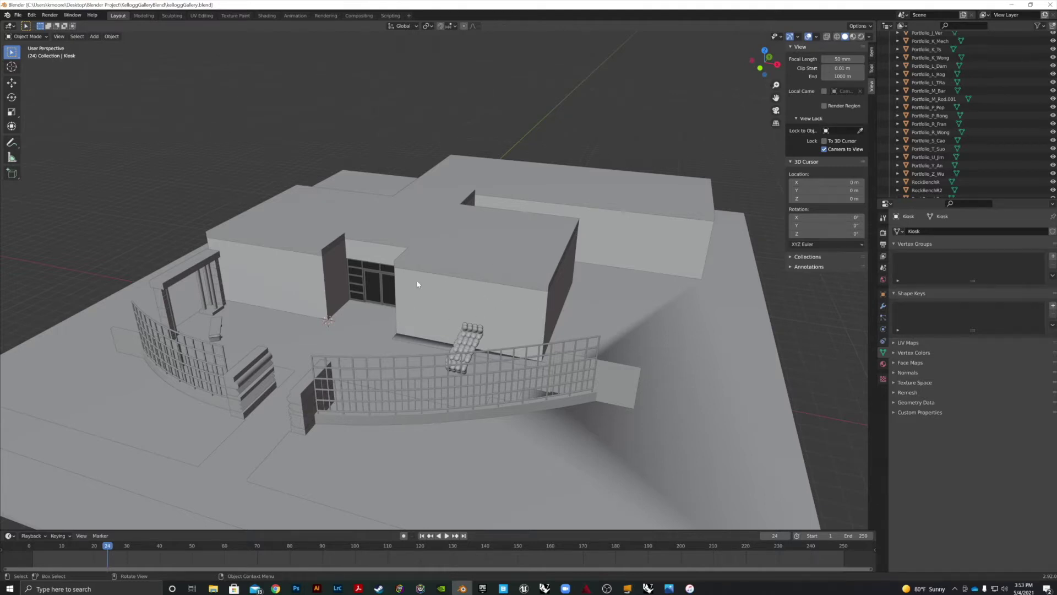
scroll(418, 284, "up", 4)
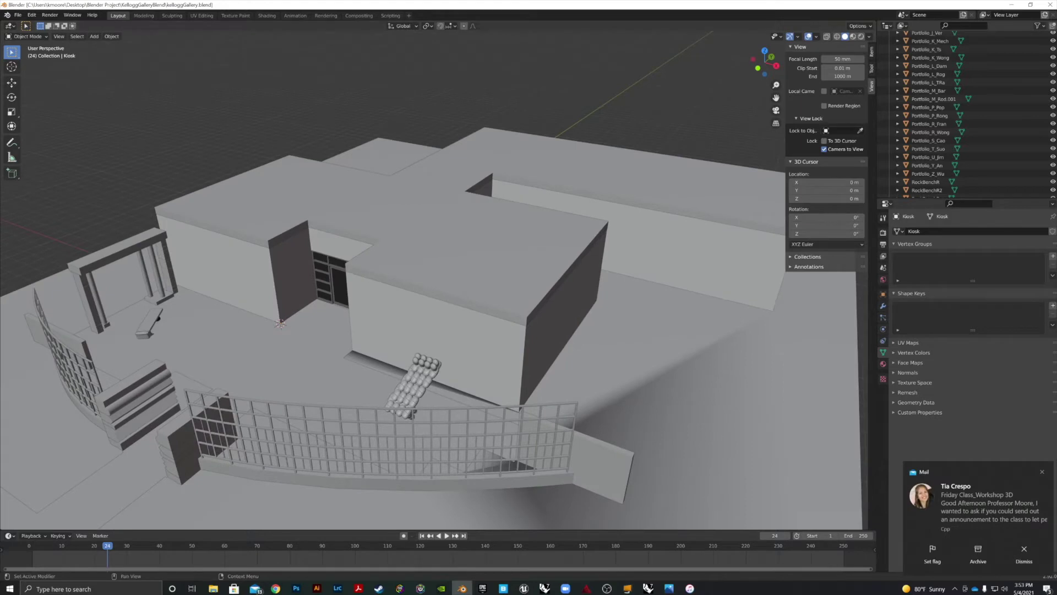
left_click(406, 254)
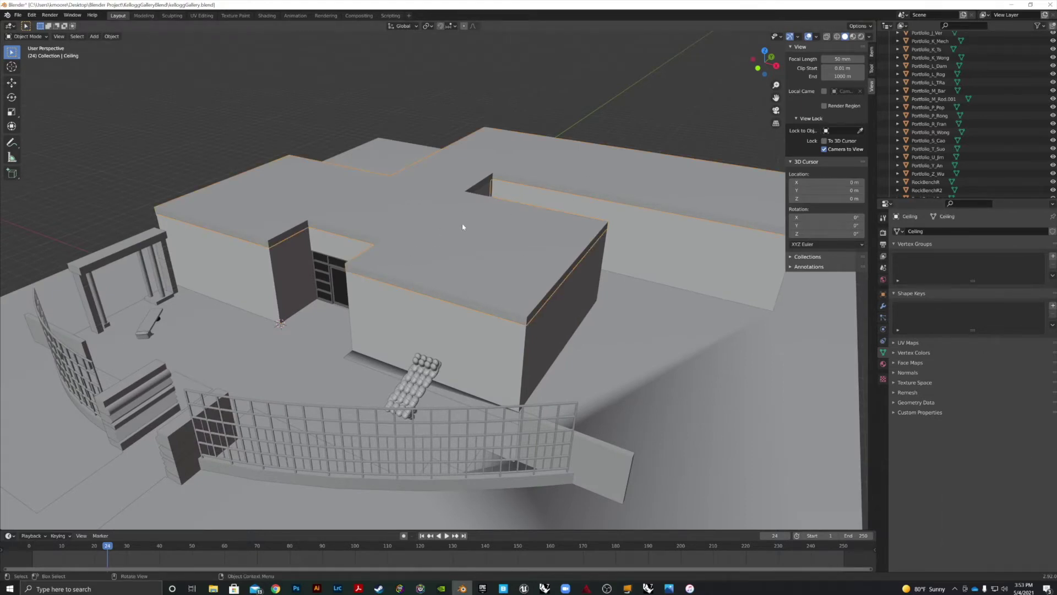
key("Tab")
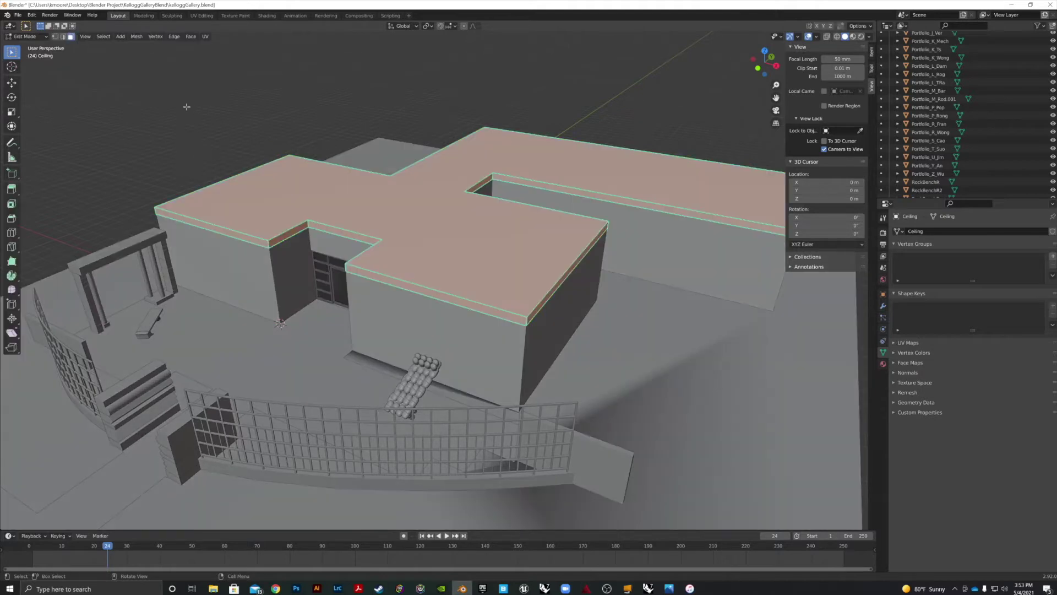
left_click(201, 16)
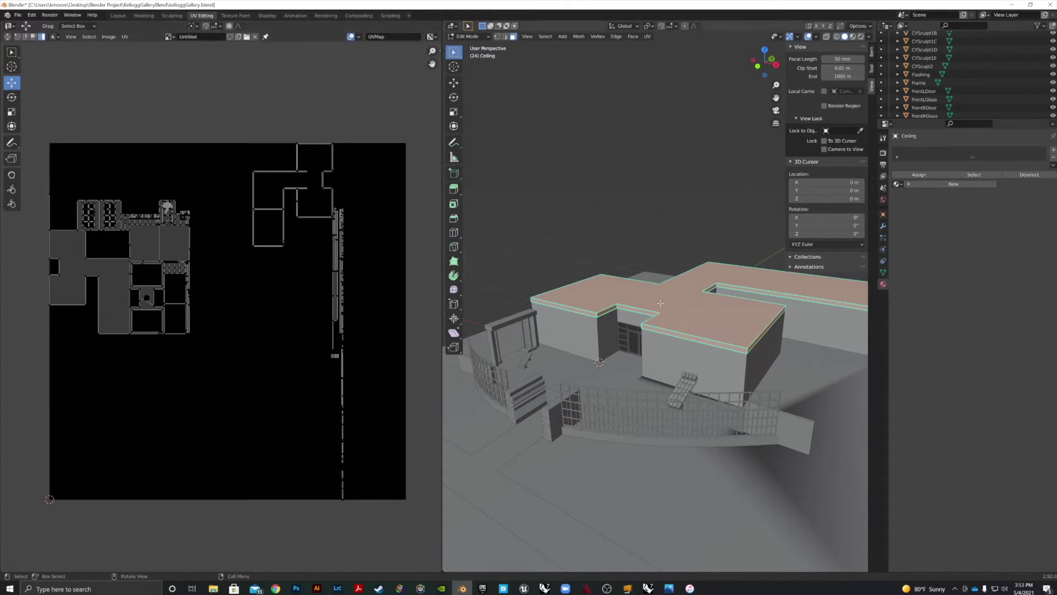
left_click(649, 36)
left_click(648, 37)
left_click(672, 59)
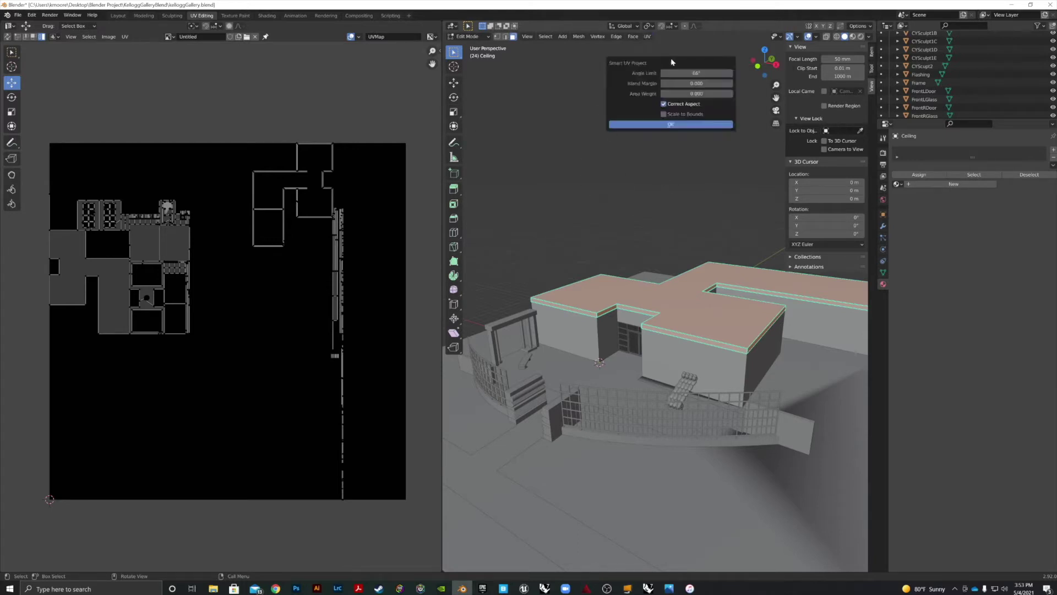
left_click(670, 124)
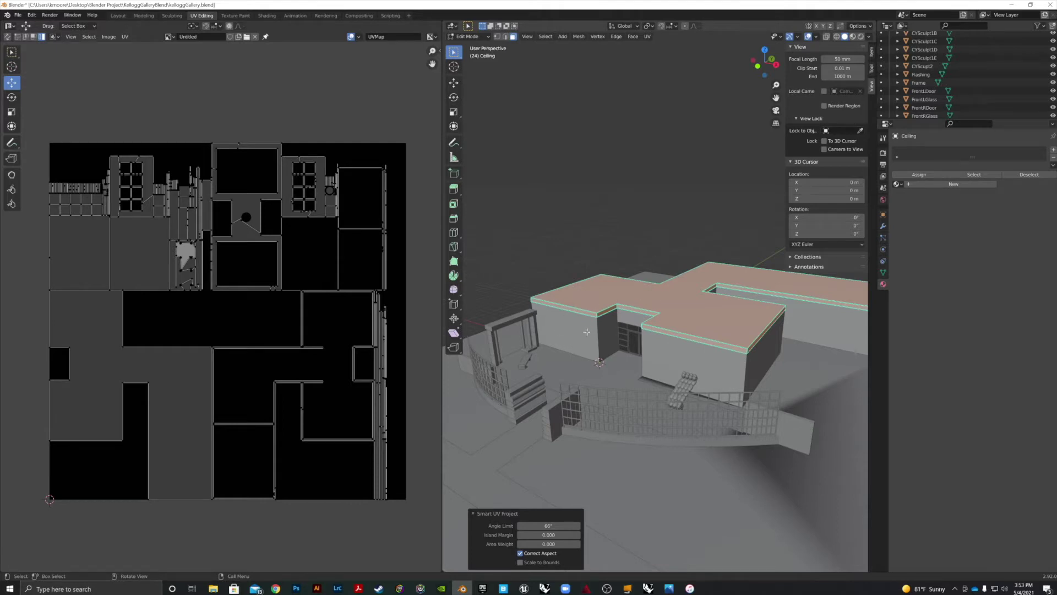
Leave Edit Mode and examine the 2D3D_30EYES.002 object, its mesh data and the other objects in the Outliner.
scroll(928, 77, "up", 5)
scroll(928, 76, "up", 10)
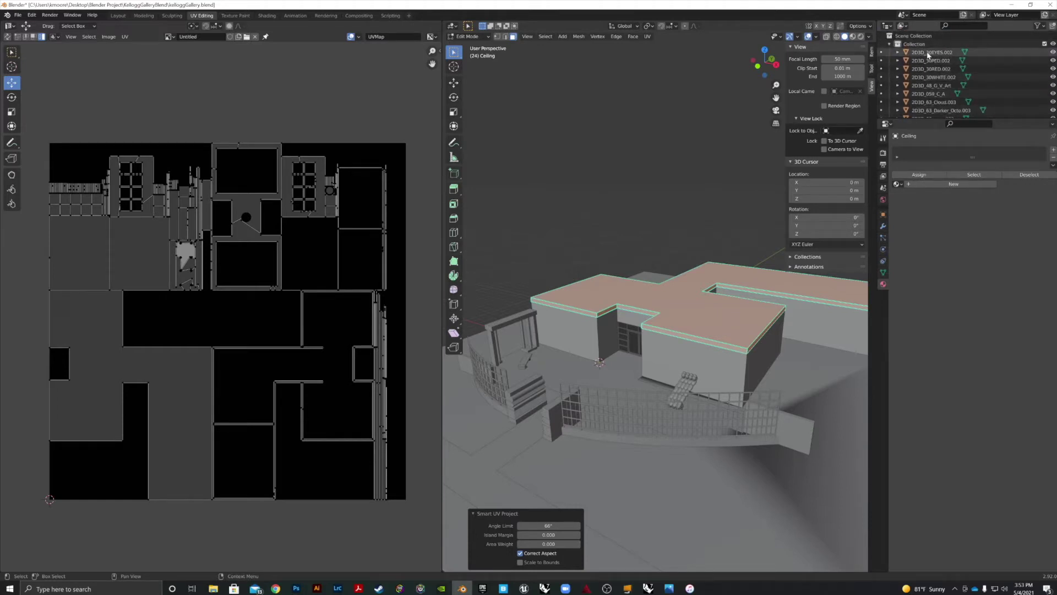
left_click(928, 52)
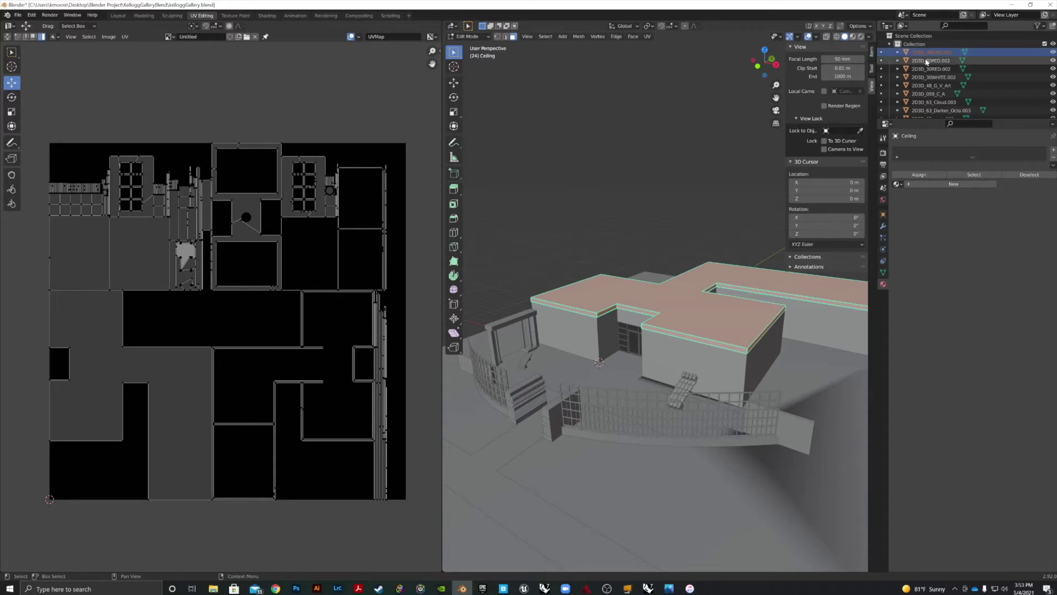
key("Tab")
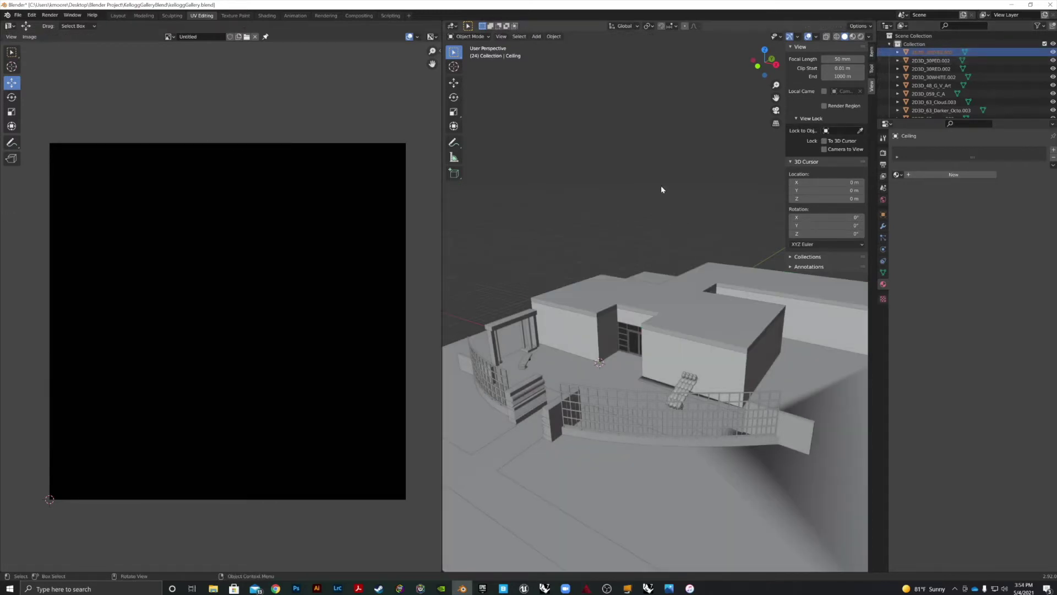
left_click(903, 53)
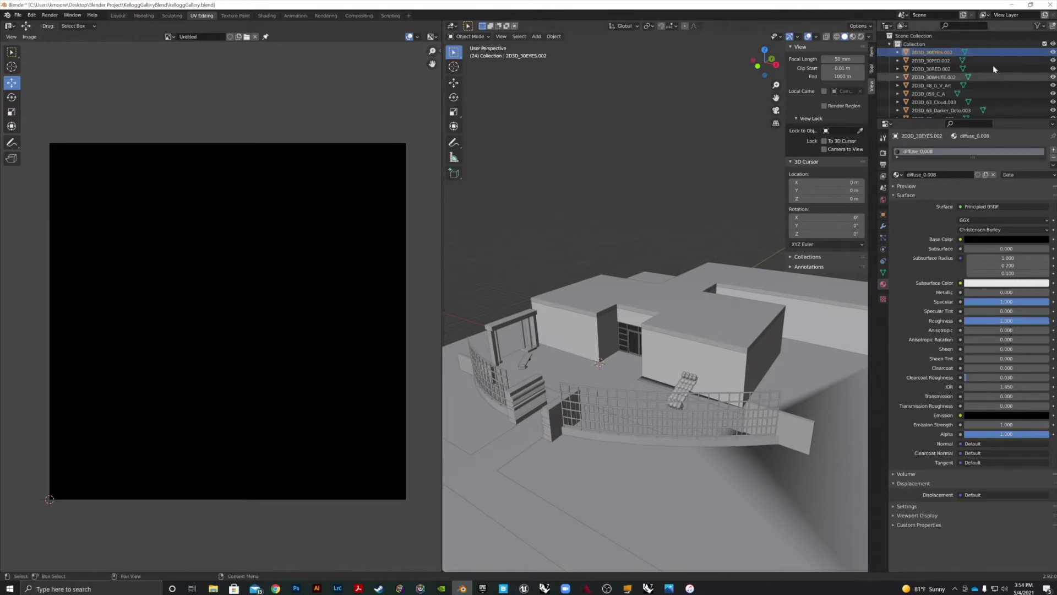
left_click(898, 53)
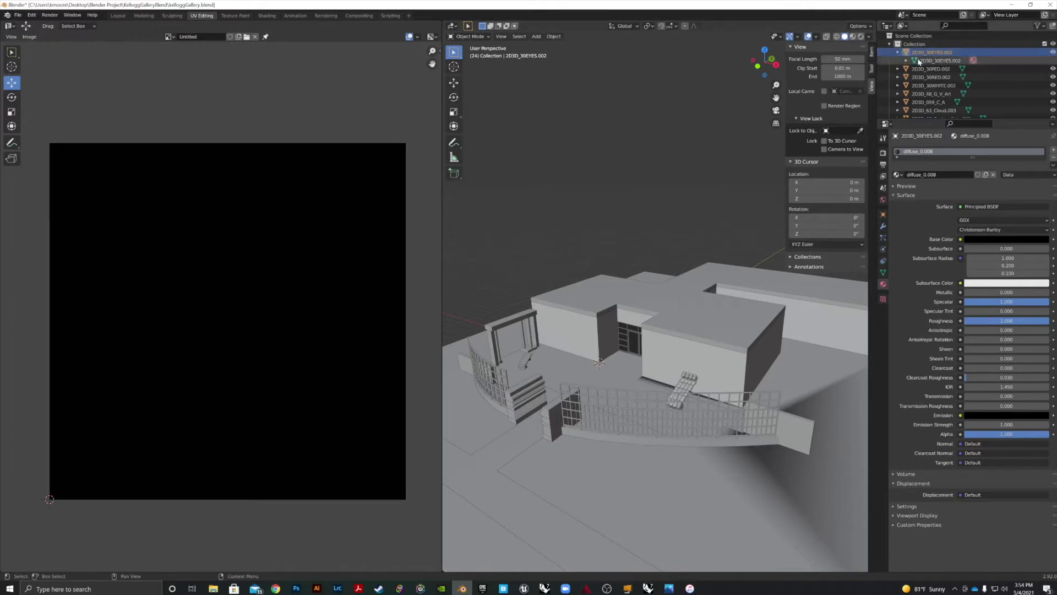
left_click(916, 60)
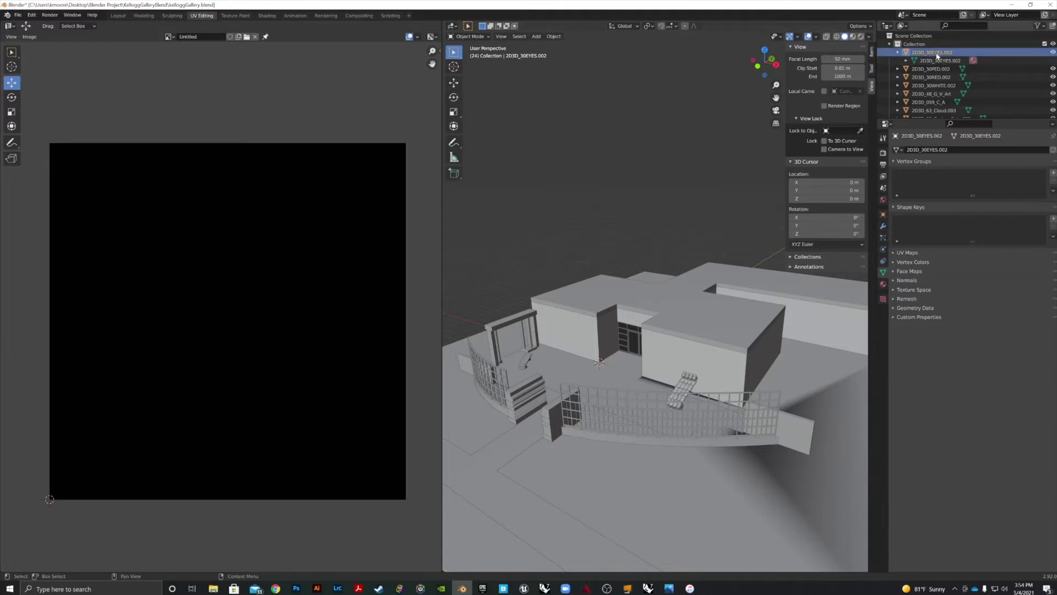
scroll(922, 83, "down", 5)
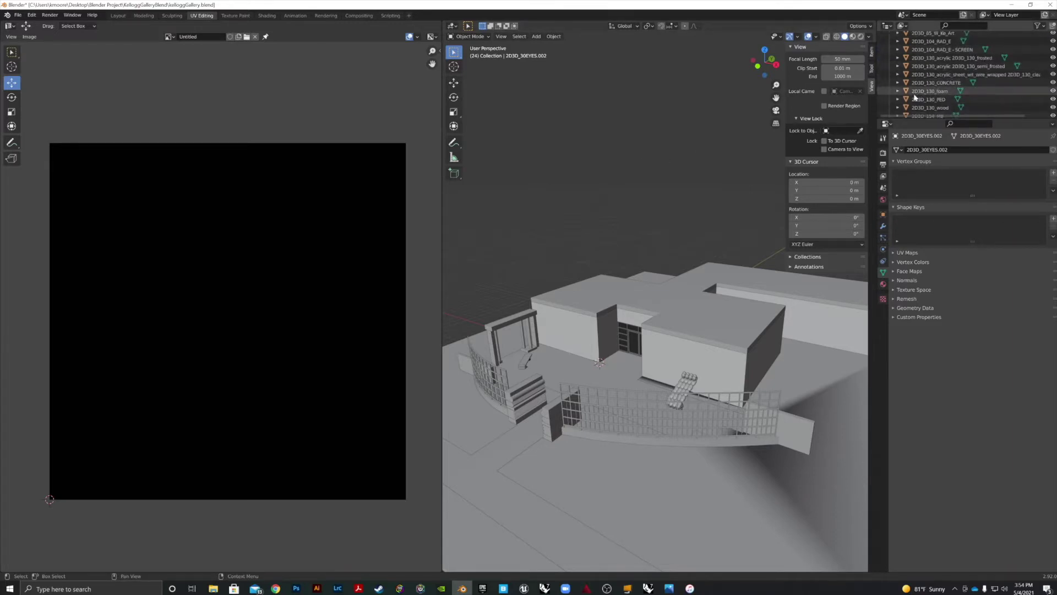
scroll(921, 100, "down", 5)
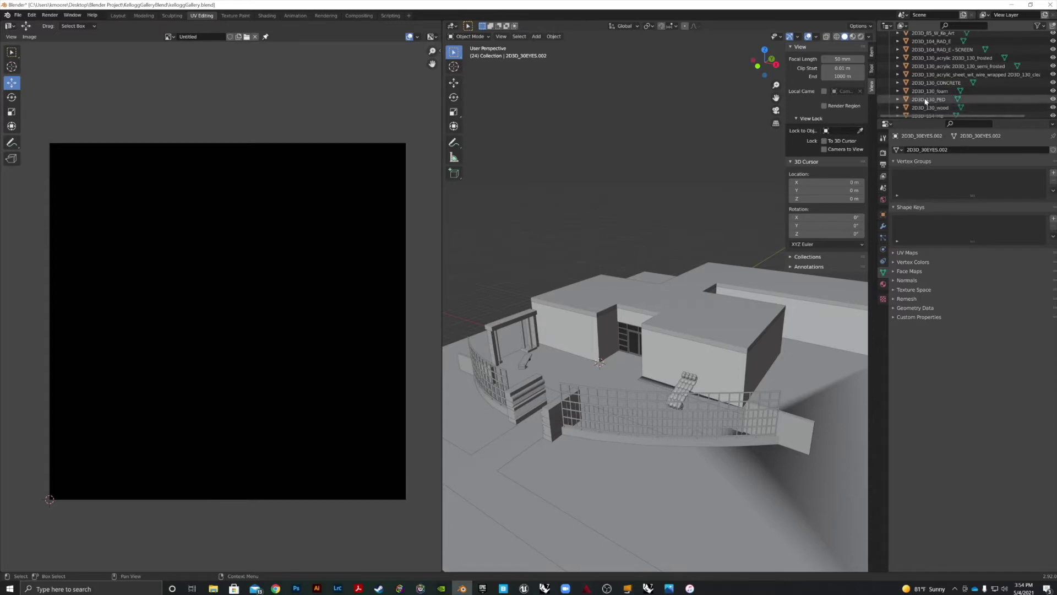
Select the Walls.001 object, unwrap it in Edit Mode with Smart UV Project at default settings, and return to Object Mode.
left_click(655, 352)
left_click(553, 36)
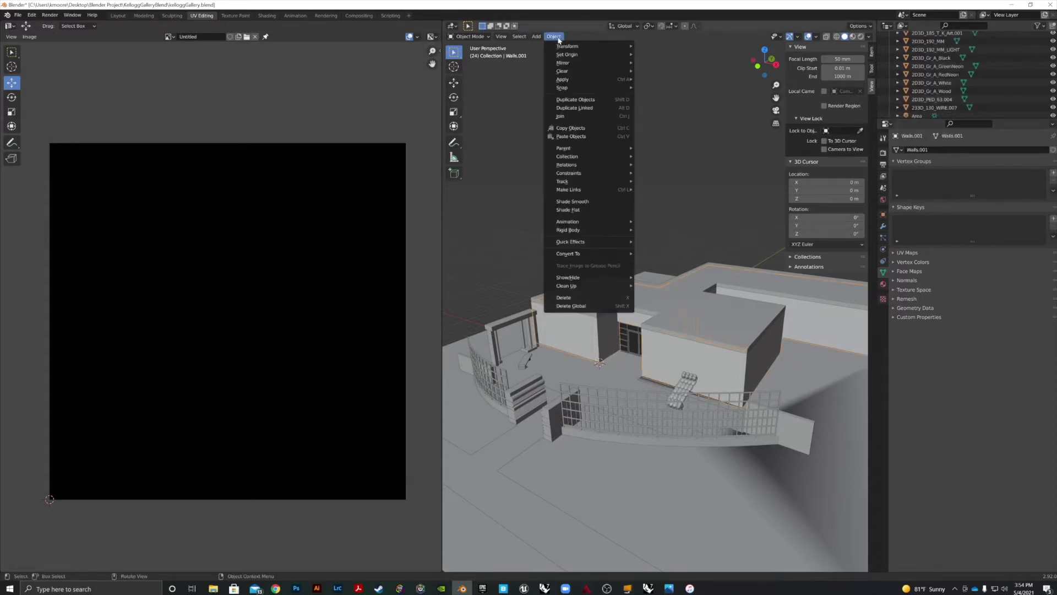
key("Escape")
key("Tab")
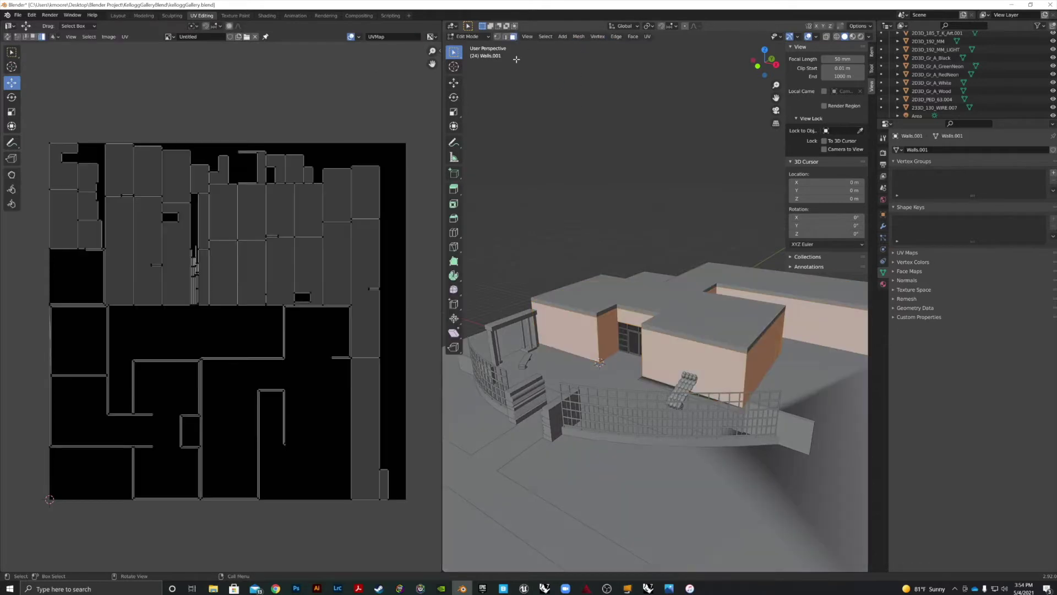
left_click(647, 37)
left_click(666, 62)
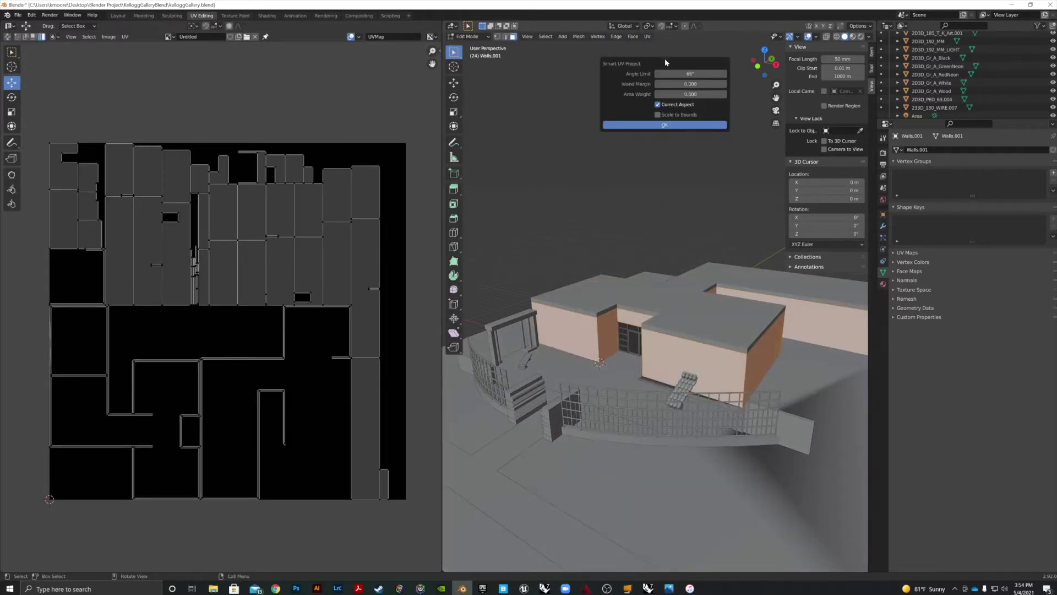
left_click(658, 124)
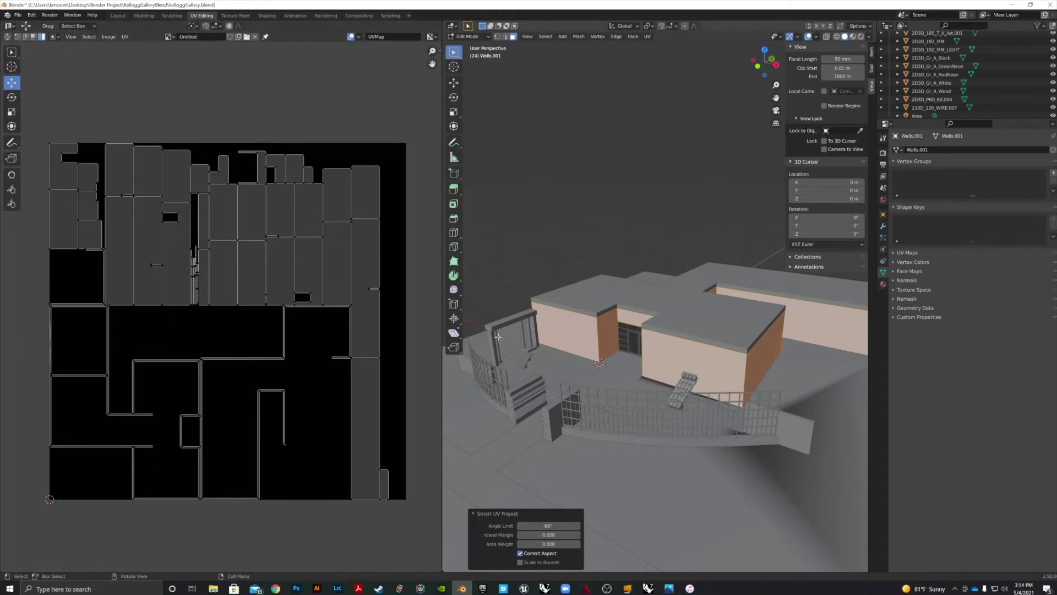
key("Tab")
Unwrap the CYColScupB courtyard sculpture beam with Smart UV Project at default settings and return to Object Mode.
left_click(506, 321)
key("Tab")
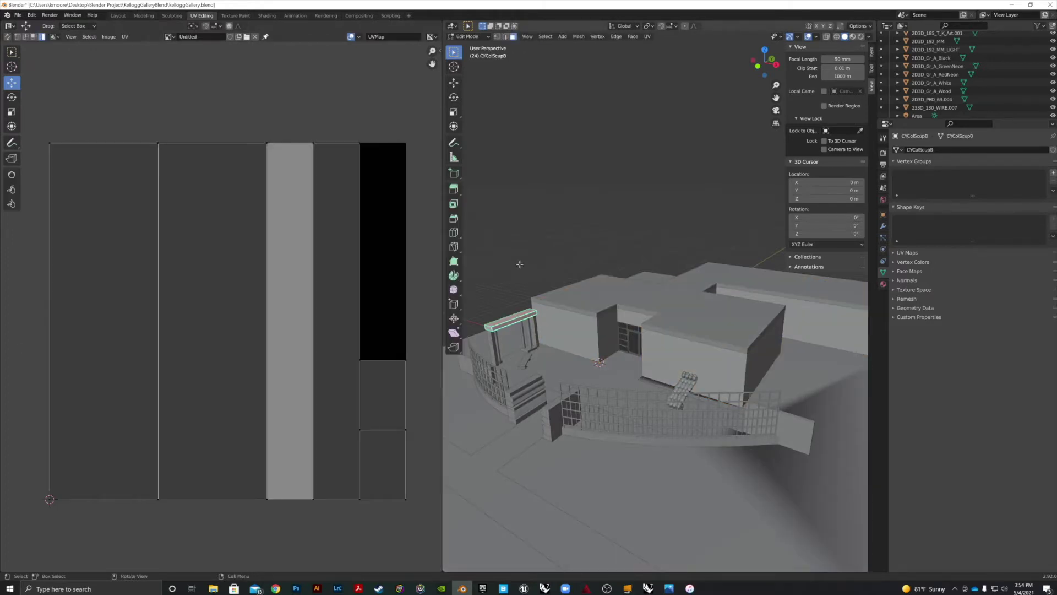
left_click(650, 37)
left_click(666, 58)
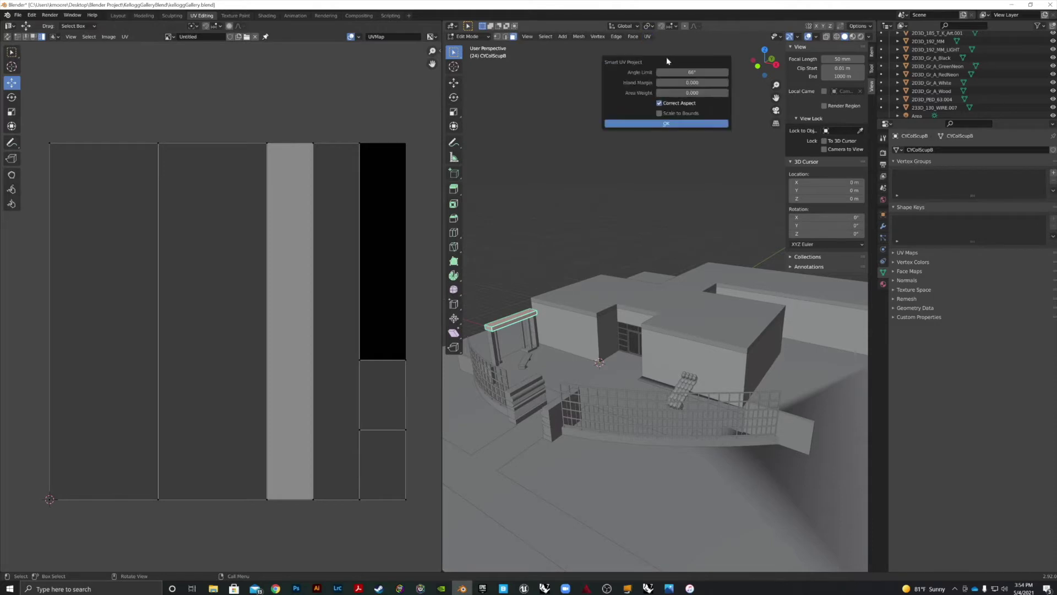
left_click(652, 125)
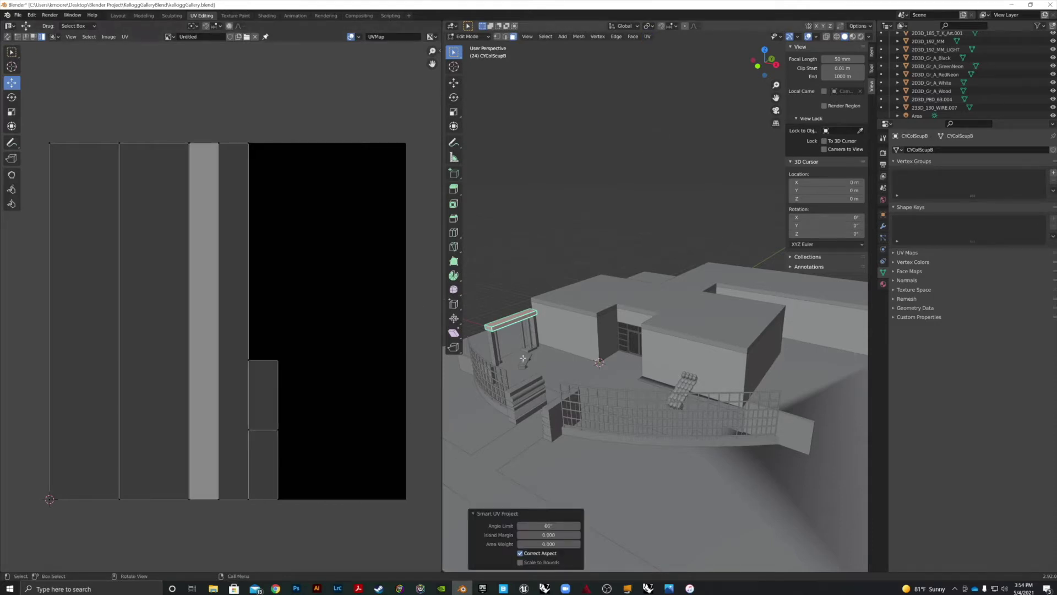
key("Tab")
Select the CYColScupA sculpture columns, unwrap them with Smart UV Project at default settings, and leave Edit Mode.
left_click(529, 333)
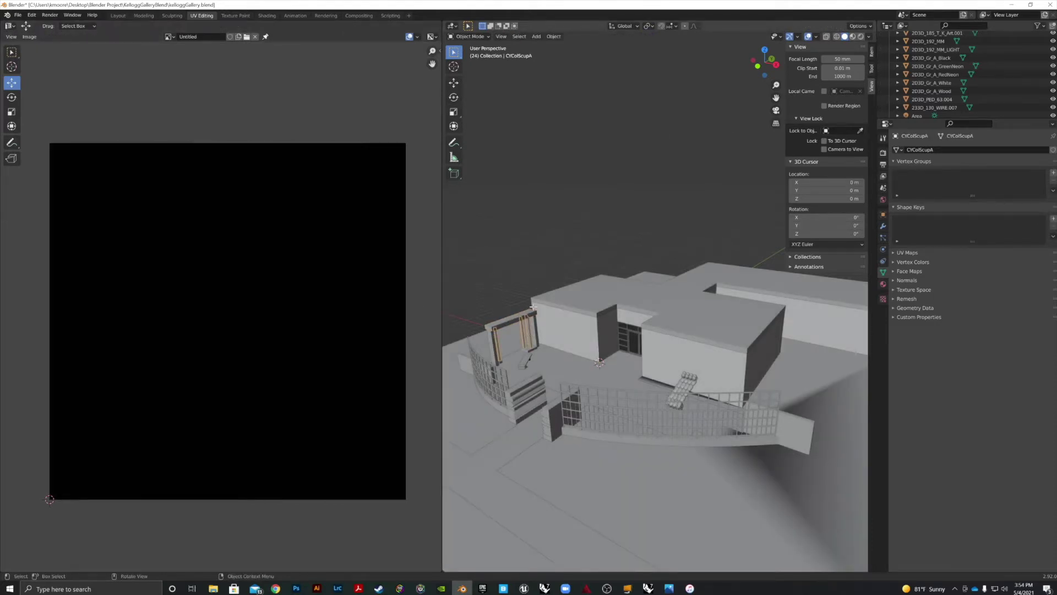
key("Tab")
left_click(647, 37)
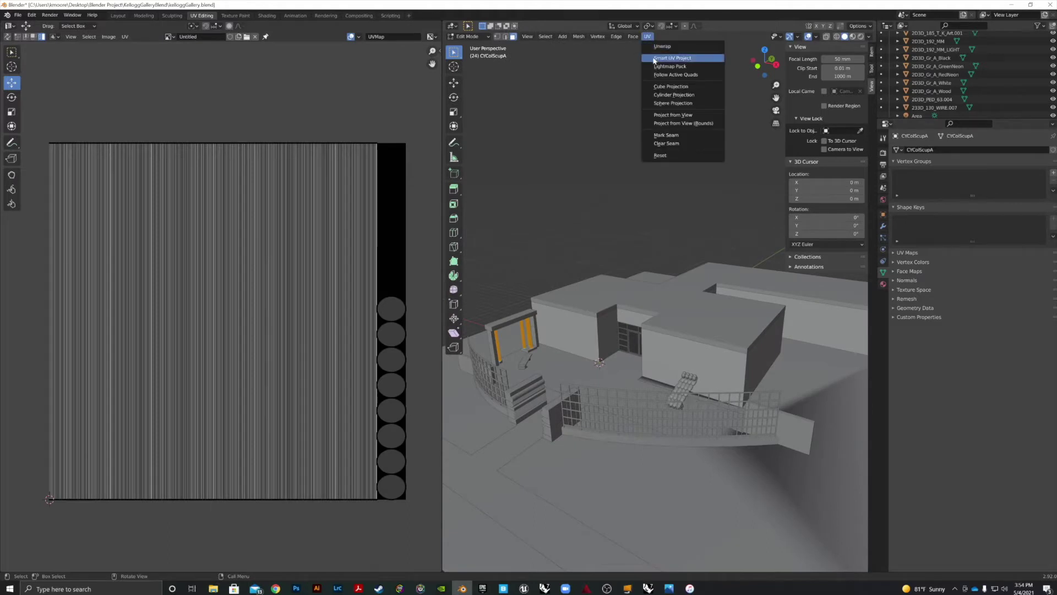
left_click(653, 57)
left_click(653, 123)
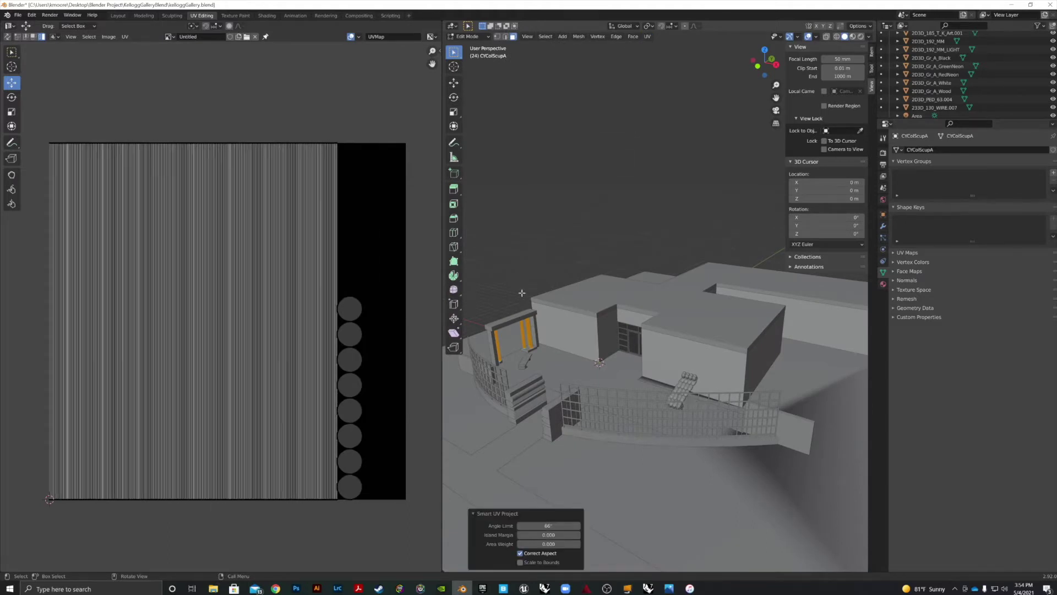
key("Tab")
Select the OutsideGate fence in front of the building and unwrap it in Edit Mode with Smart UV Project at default settings.
scroll(516, 402, "up", 5)
middle_click_drag(507, 387, 543, 406)
scroll(544, 413, "up", 3)
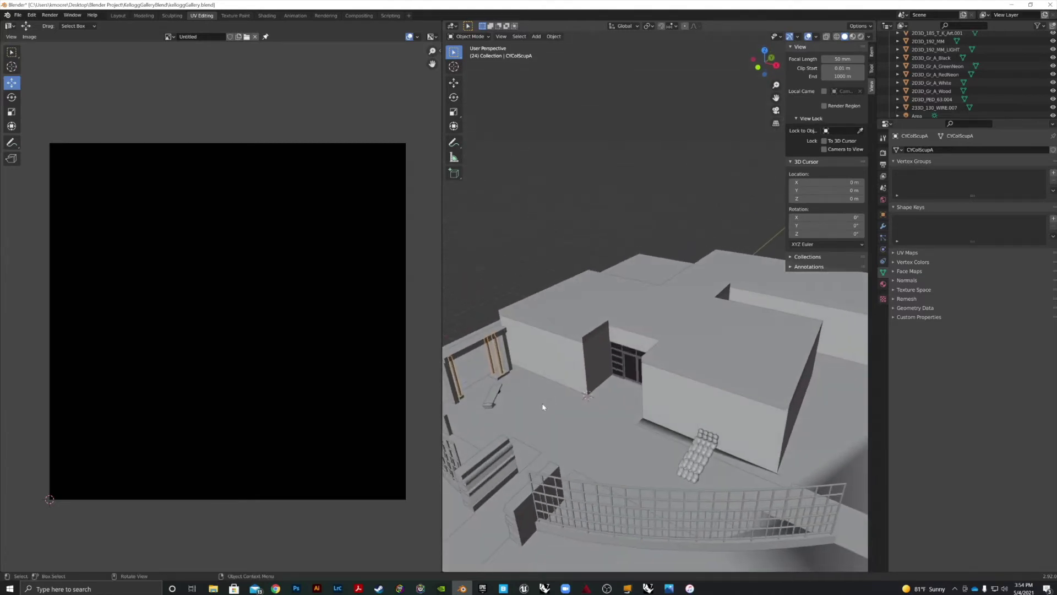
scroll(545, 409, "down", 3)
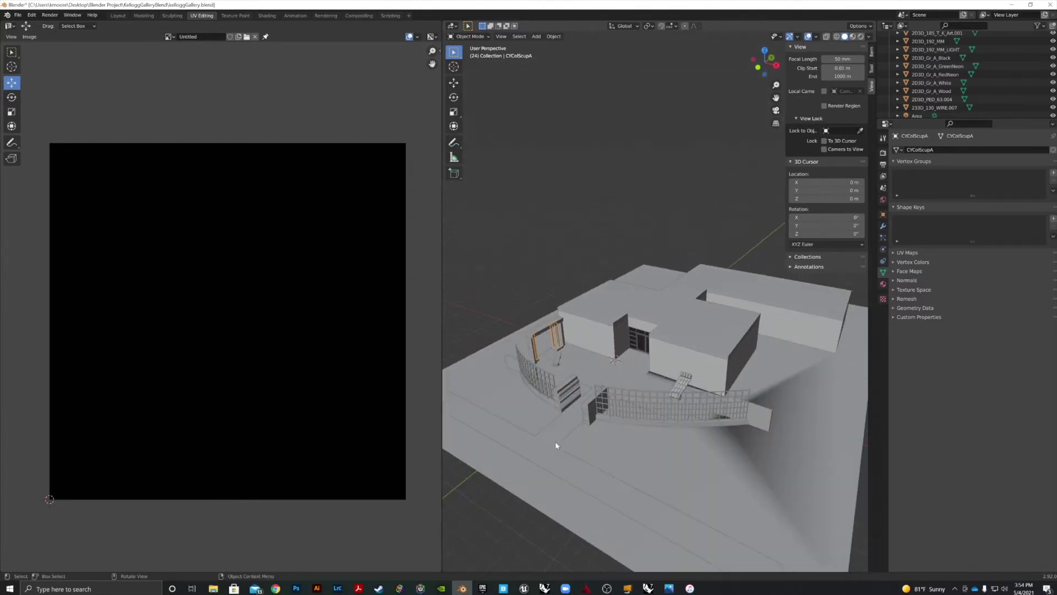
left_click(618, 392)
key("Tab")
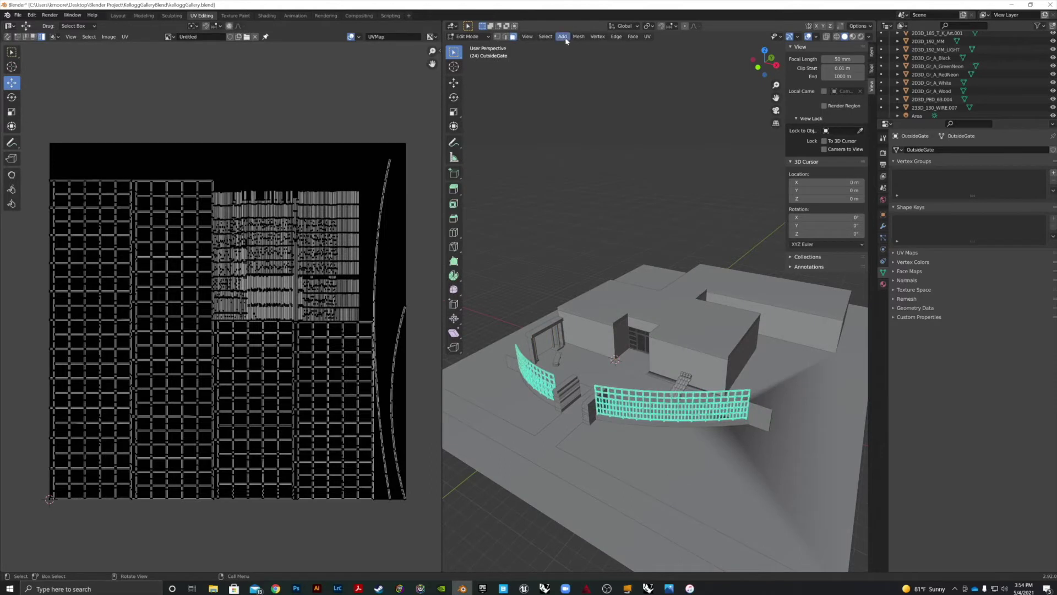
left_click(649, 37)
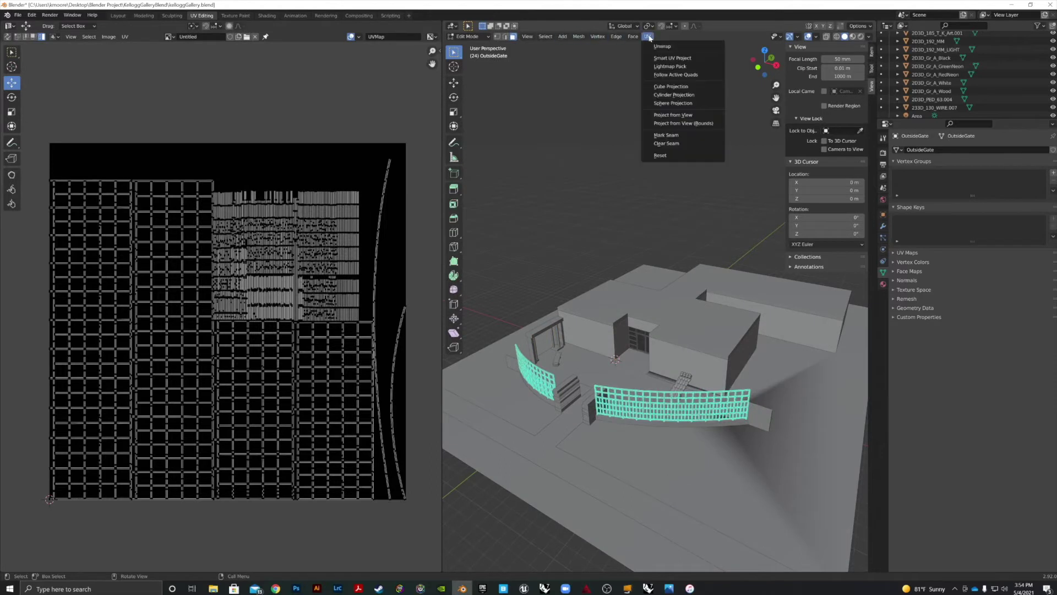
left_click(667, 58)
left_click(658, 122)
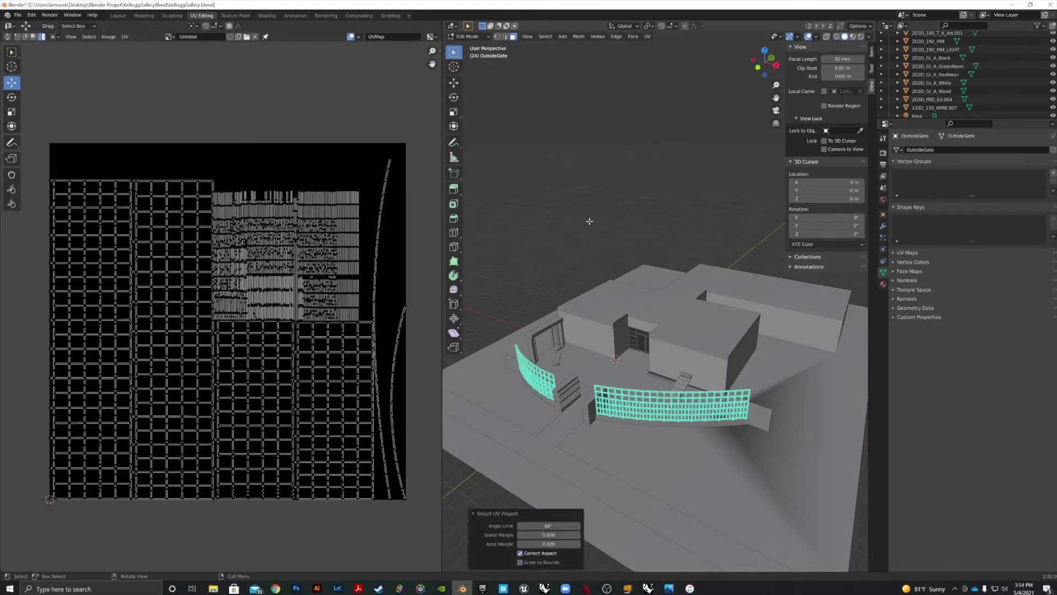
scroll(680, 231, "down", 5)
middle_click_drag(680, 232, 708, 259)
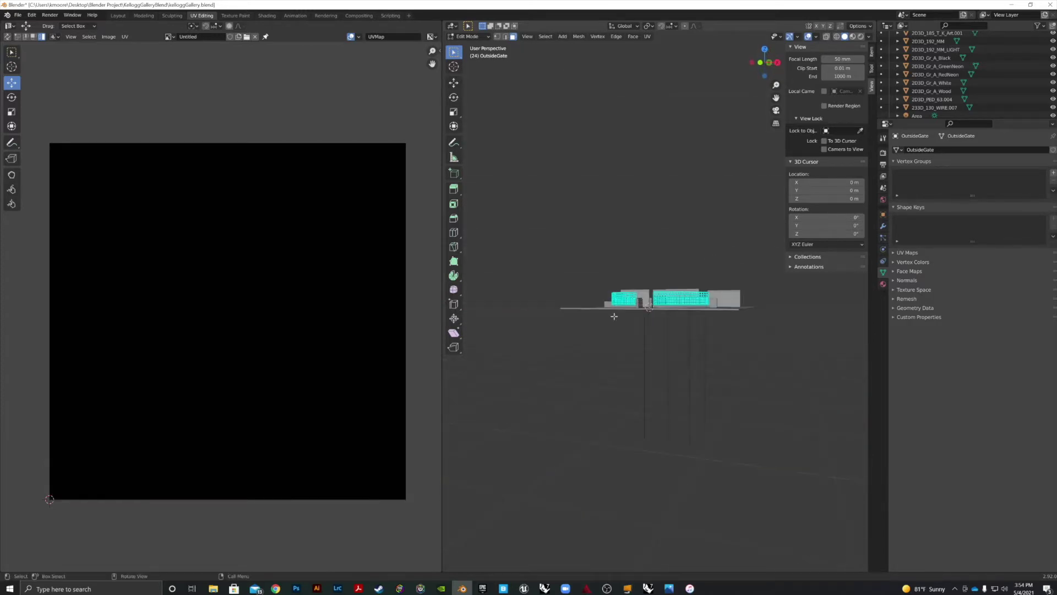
left_click_drag(761, 243, 530, 361)
middle_click_drag(554, 229, 576, 257)
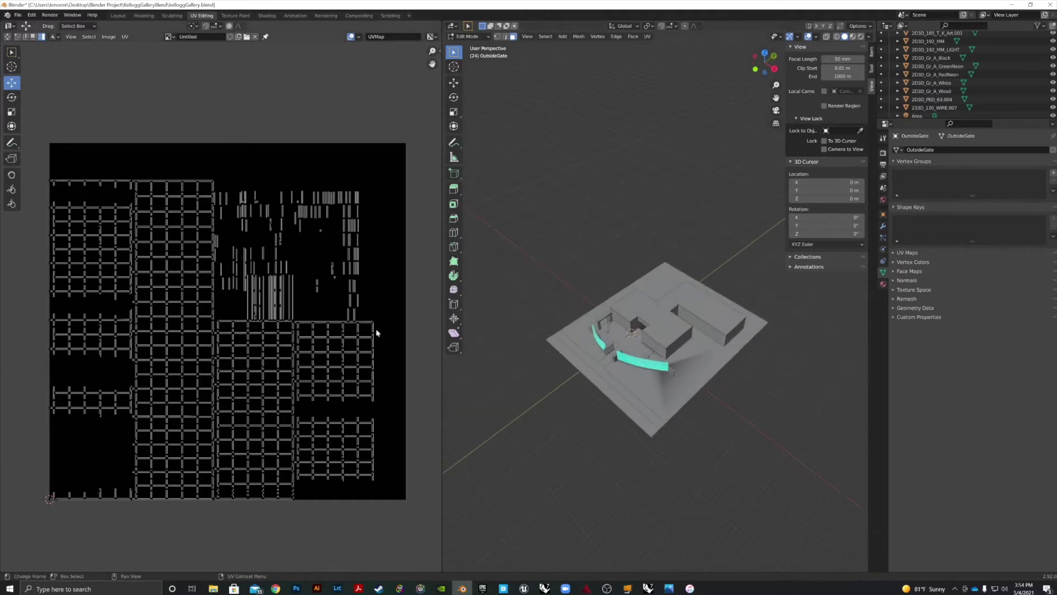
left_click(23, 17)
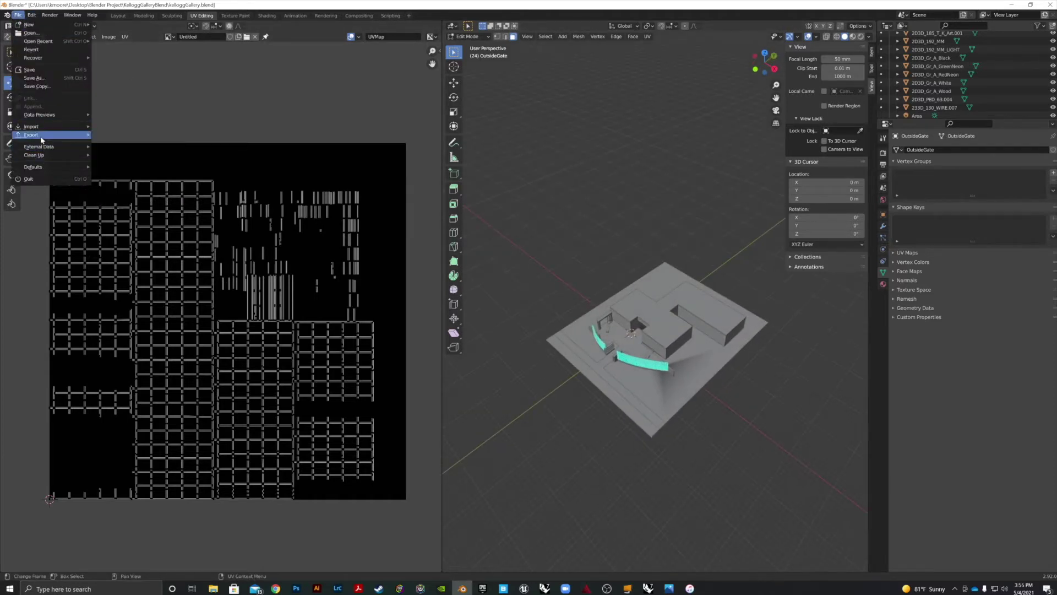
mouse_move(43, 137)
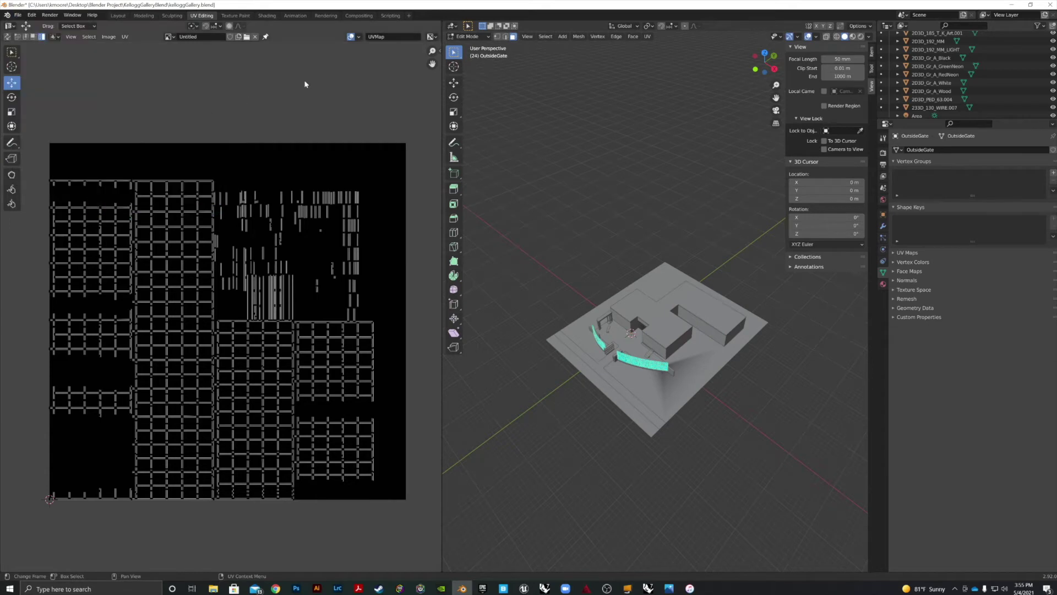
Select all objects of the gallery model in the Layout workspace and open the FBX export dialog.
left_click(118, 15)
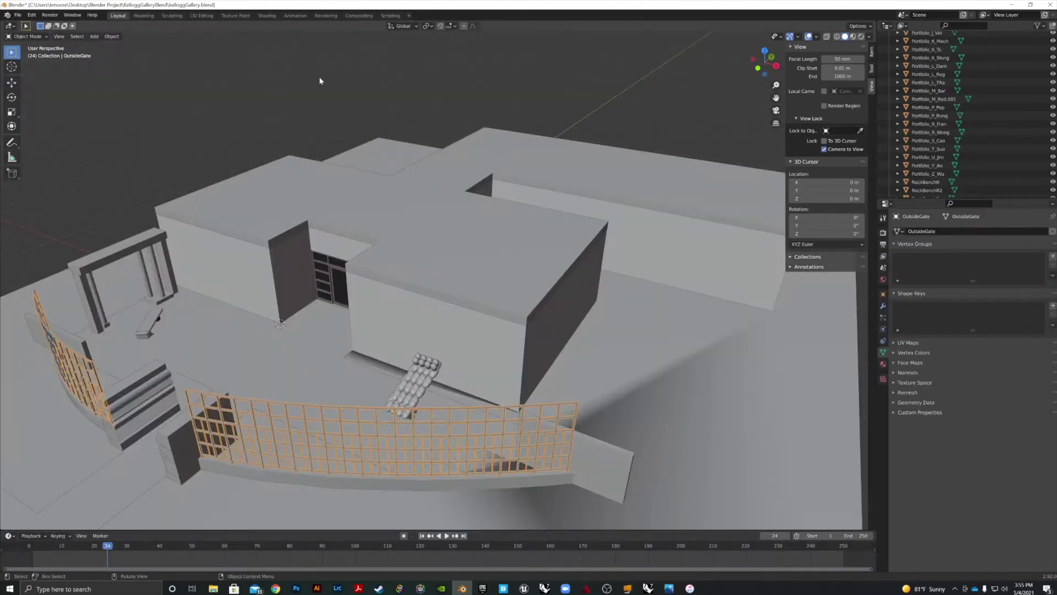
scroll(557, 171, "down", 3)
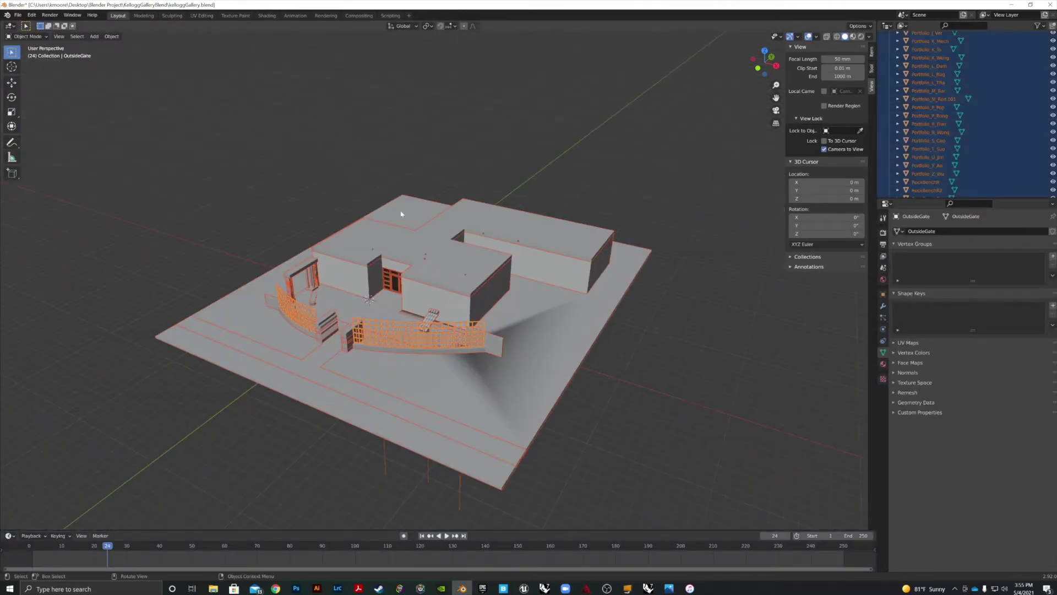
left_click(18, 15)
mouse_move(32, 146)
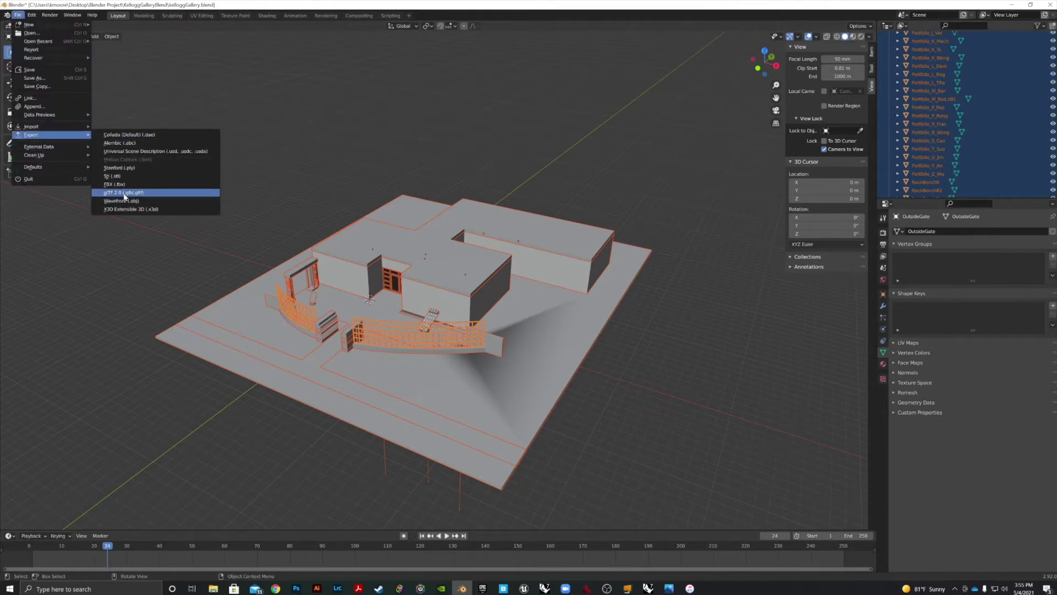
left_click(115, 183)
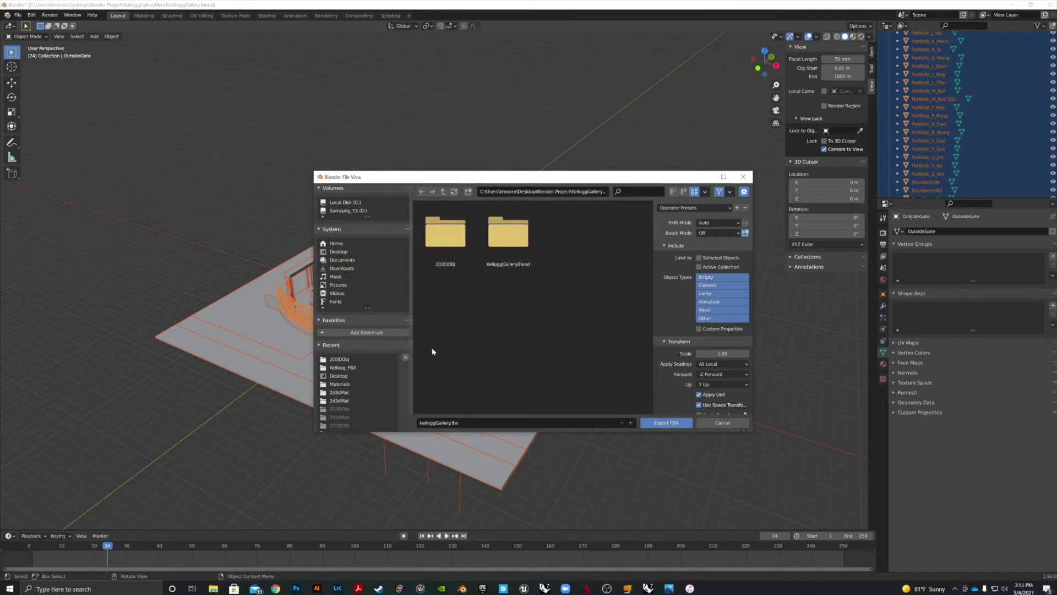
Create a new folder inside the Kellogg_FBX folder and open it as the export destination.
left_click(342, 367)
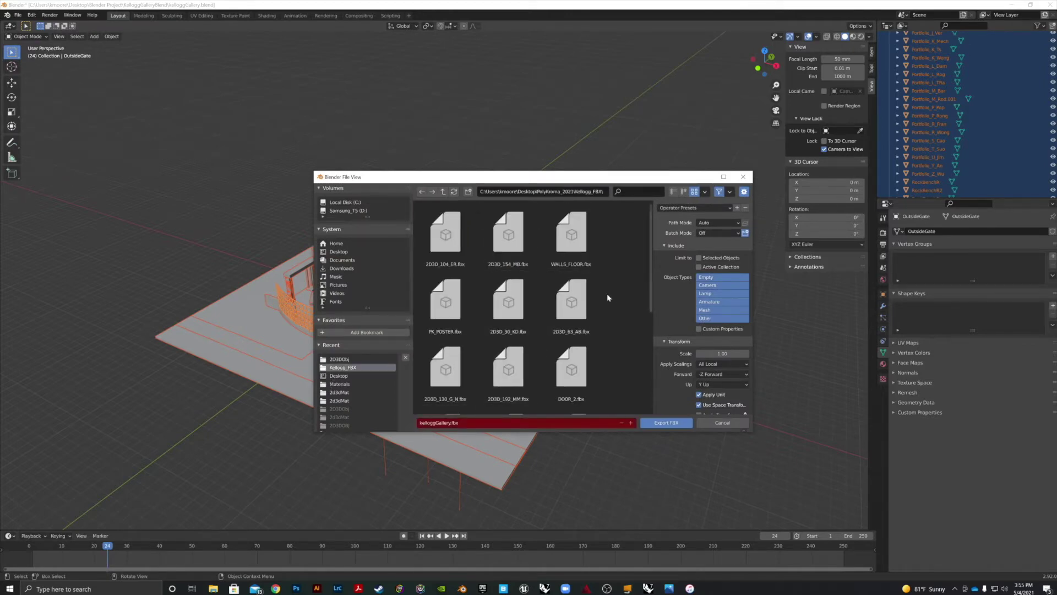
scroll(600, 325, "down", 5)
right_click(561, 370)
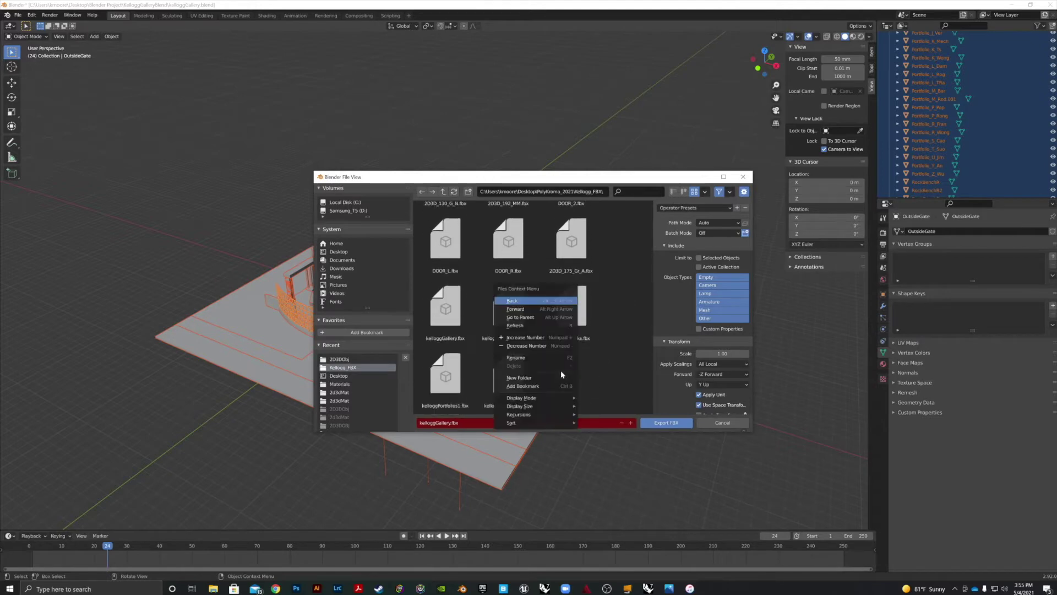
left_click(531, 378)
left_click(443, 238)
double_click(443, 238)
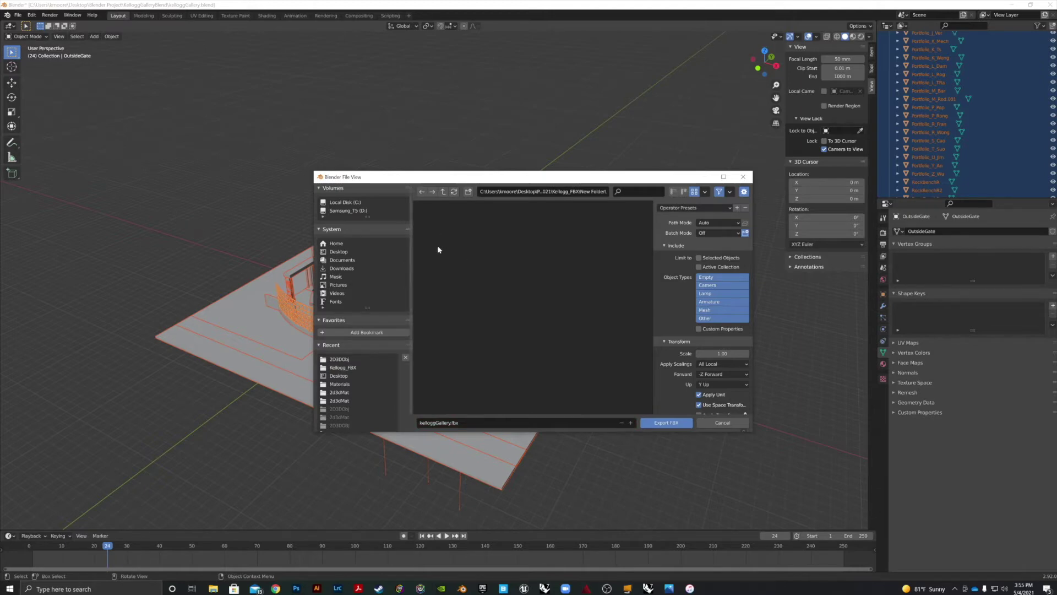
Name the file kelloggGalleryDemo.fbx and export it with only selected objects of type Mesh included.
left_click(462, 422)
left_click(449, 422)
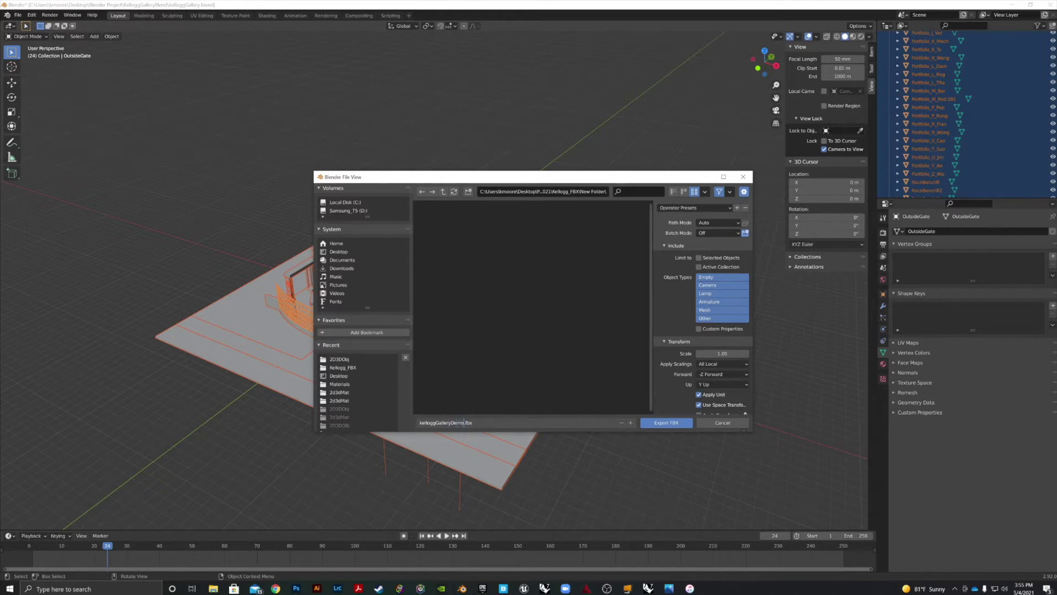
left_click(699, 309)
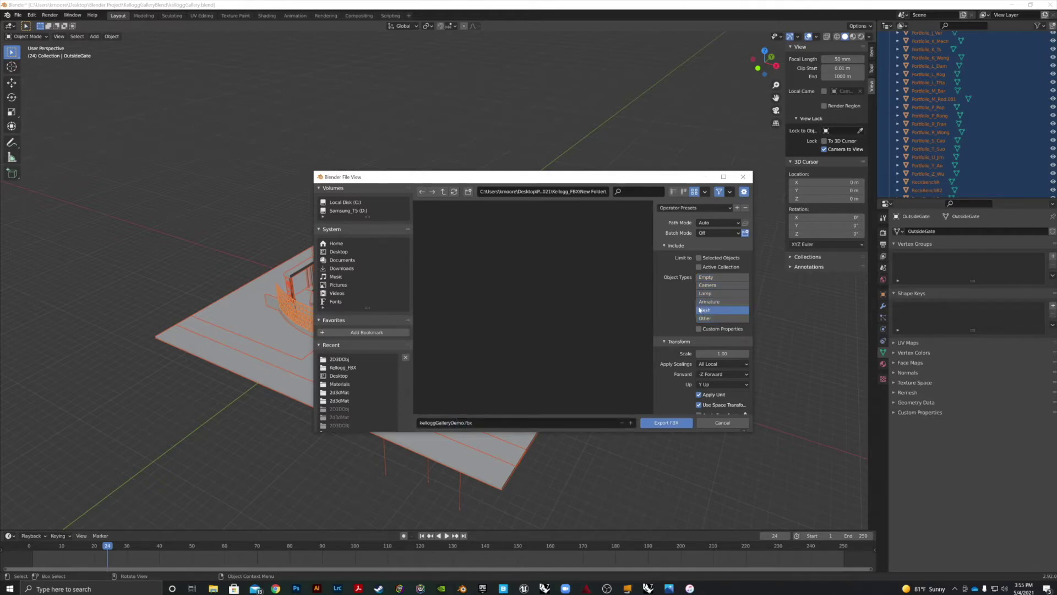
left_click(698, 257)
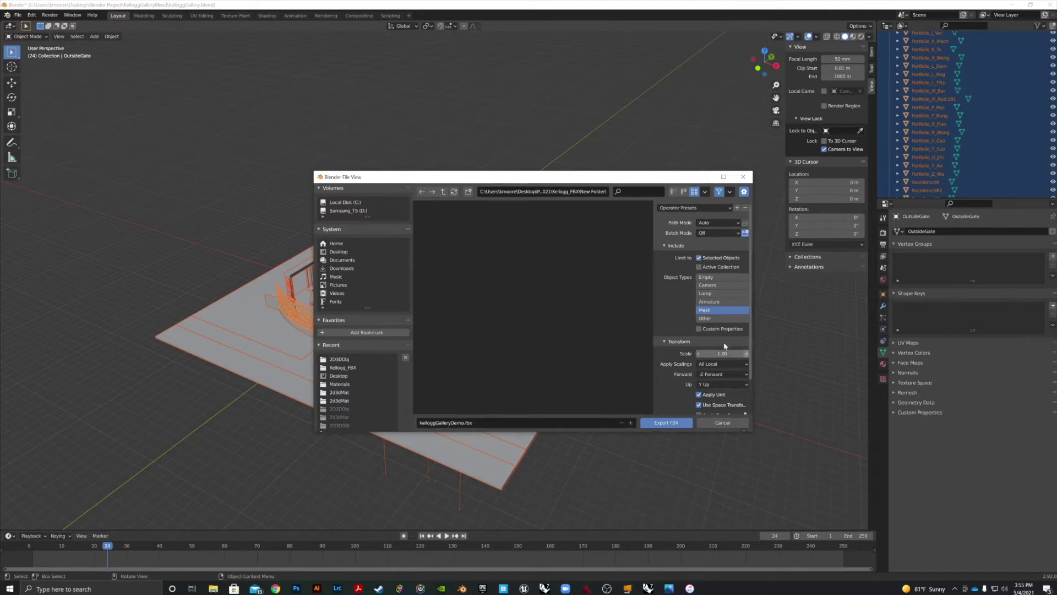
scroll(701, 389, "down", 3)
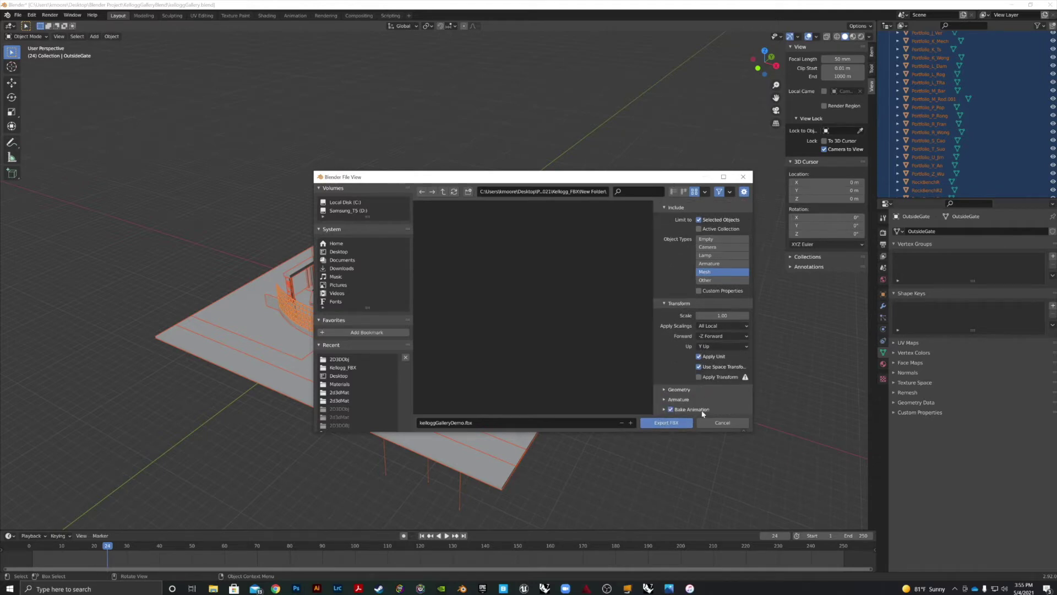
left_click(659, 425)
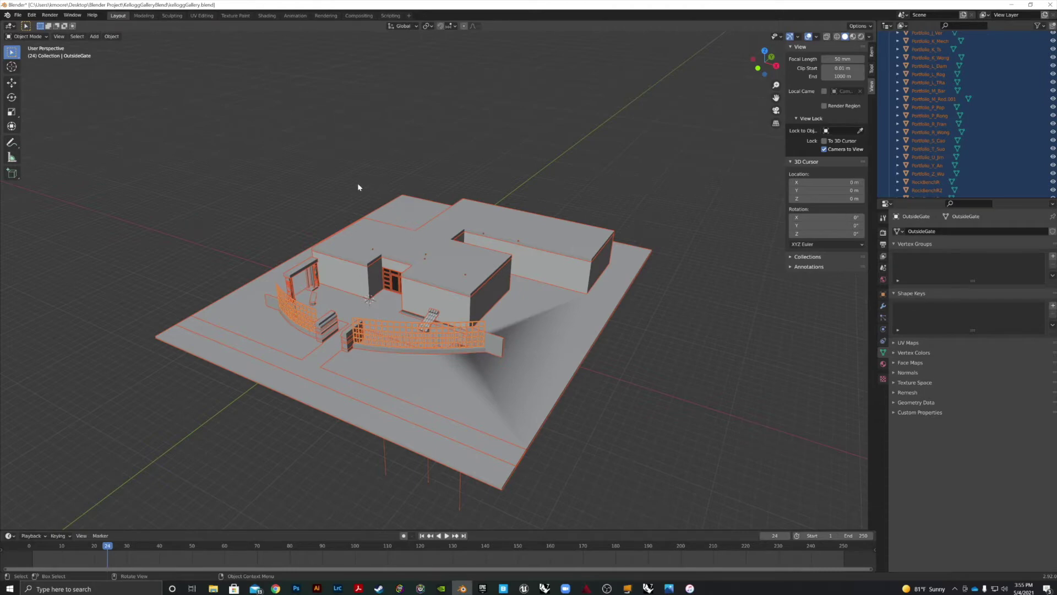
Close Blender, saving the changes to kelloggGallery.blend.
scroll(318, 358, "up", 6)
middle_click_drag(236, 366, 176, 345)
scroll(253, 350, "up", 2)
scroll(176, 345, "down", 4)
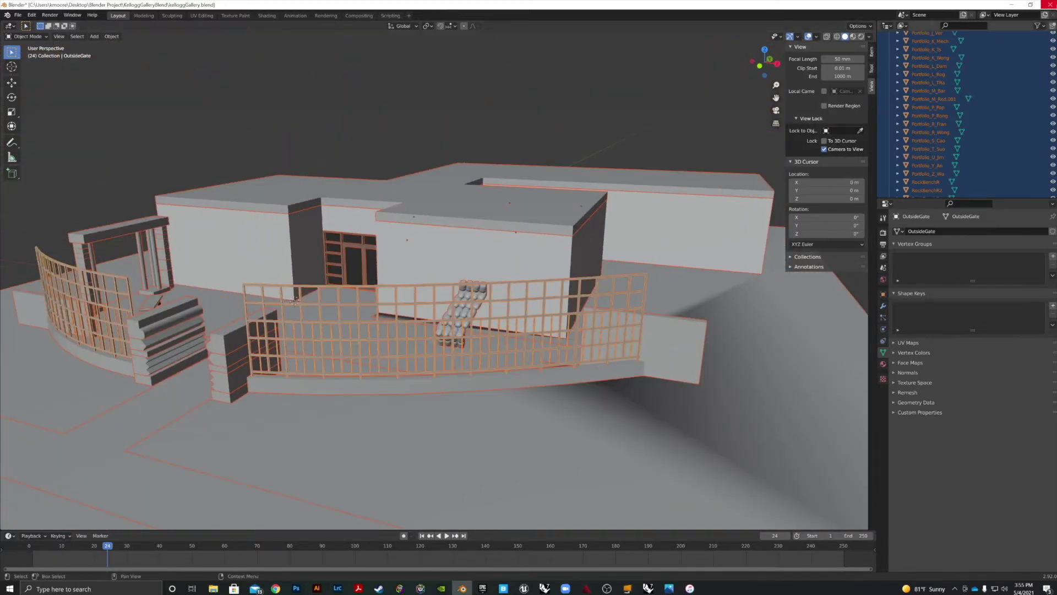
left_click(1050, 8)
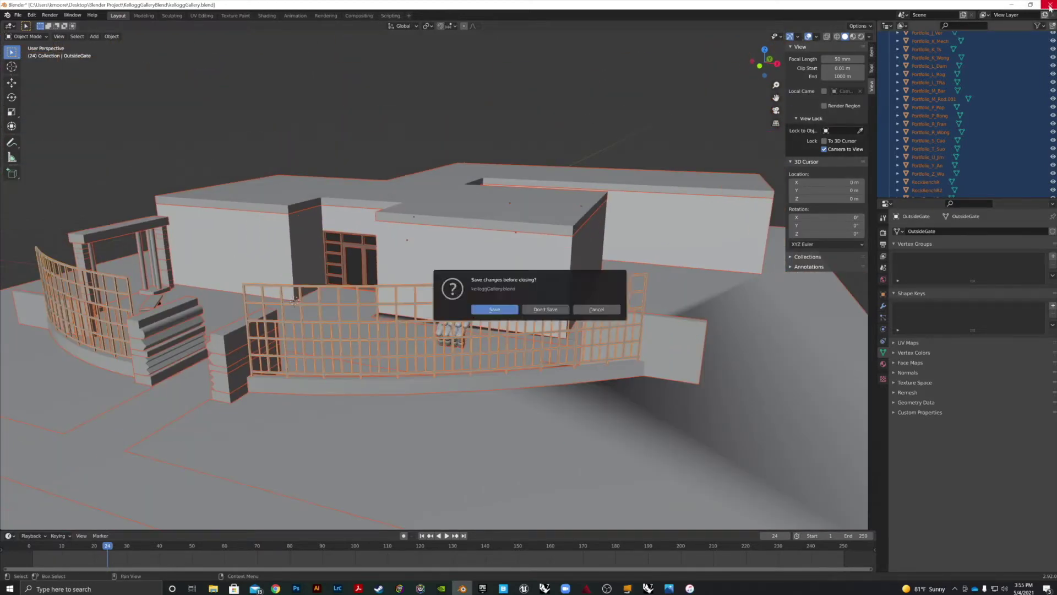
left_click(487, 313)
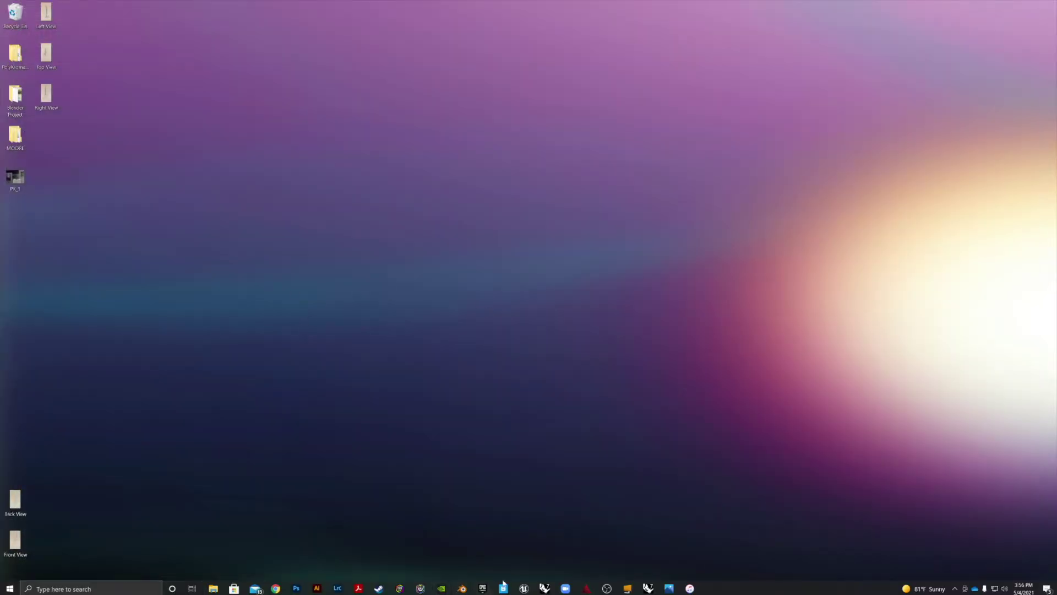
Start the Epic Games Launcher, and in Chrome search for "epic games" and open the Epic Games Store website.
left_click(483, 588)
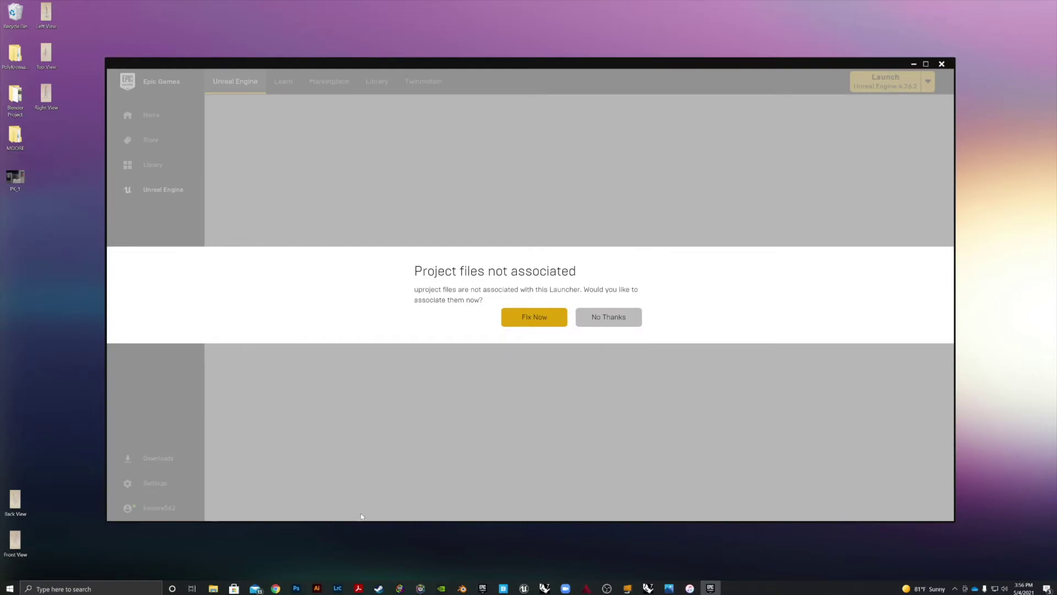
left_click(276, 588)
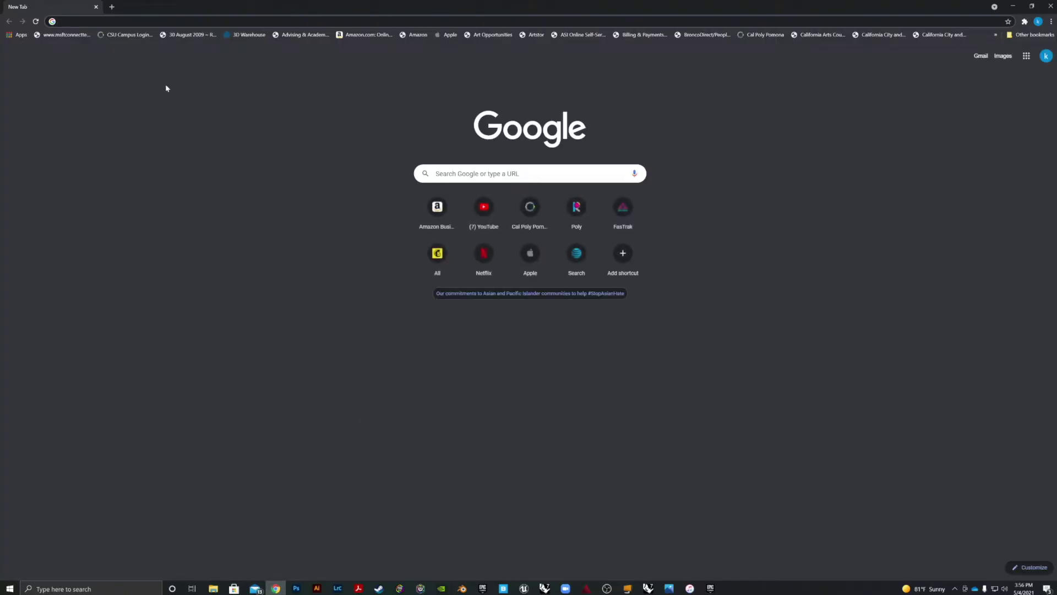
type("epi")
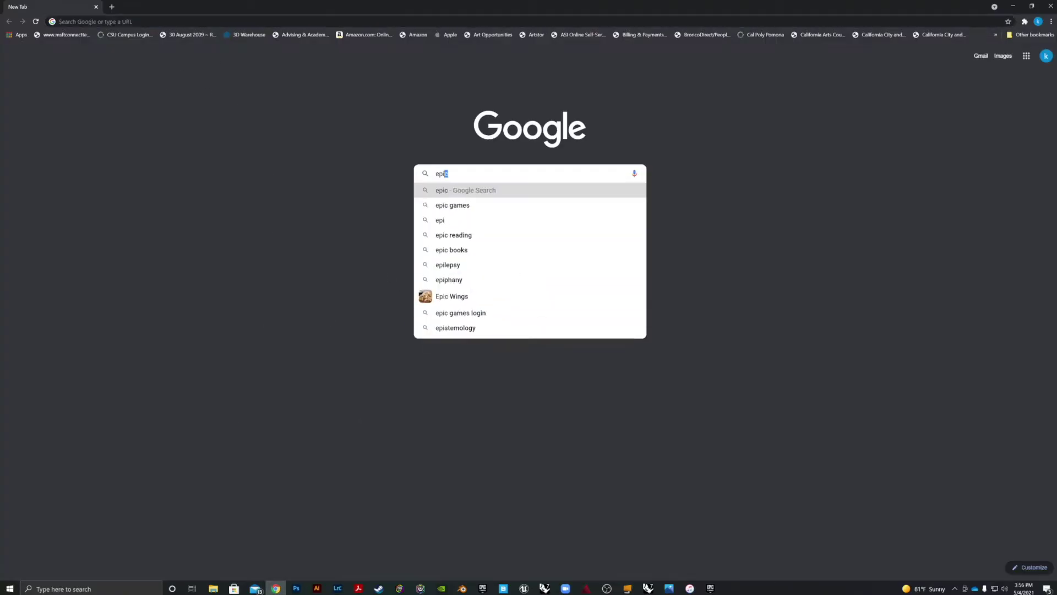
type("c games")
key("Return")
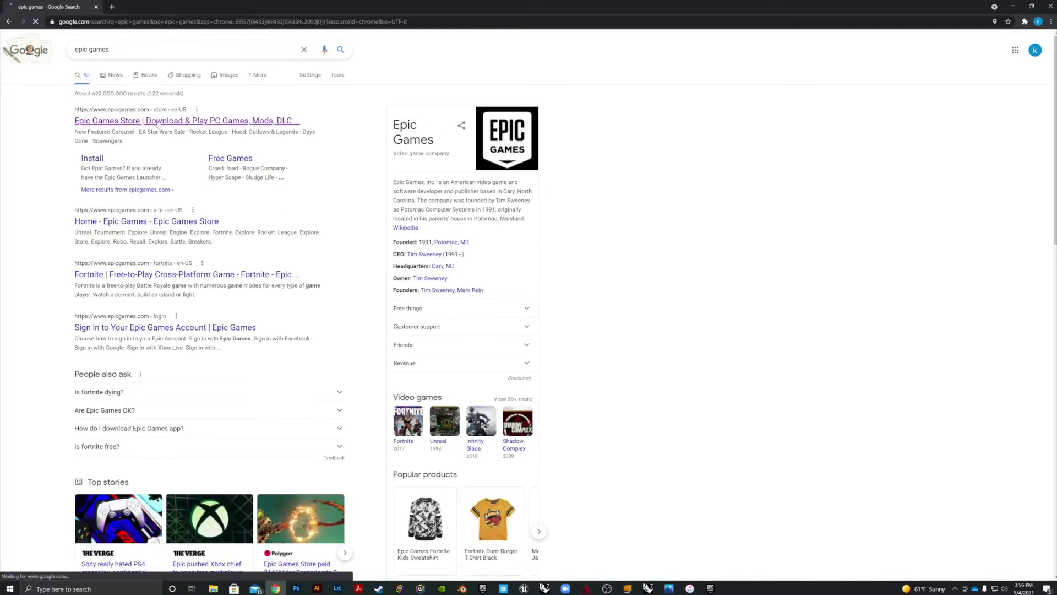
left_click(157, 121)
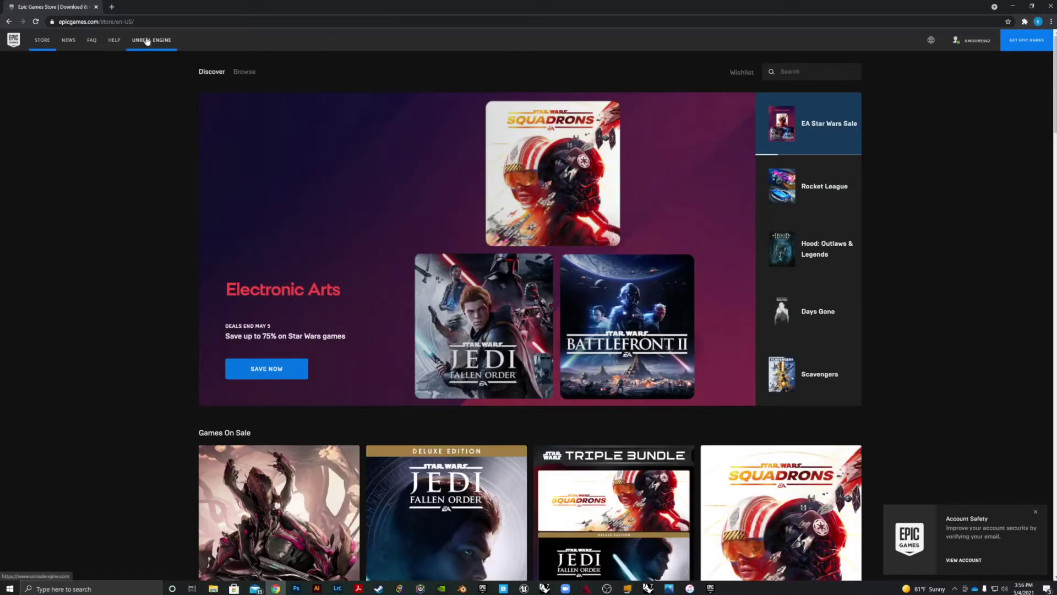
Open the Unreal Engine website, minimize Chrome, and launch Unreal Engine 4.26.2 from the Epic Games Launcher's library.
left_click(148, 40)
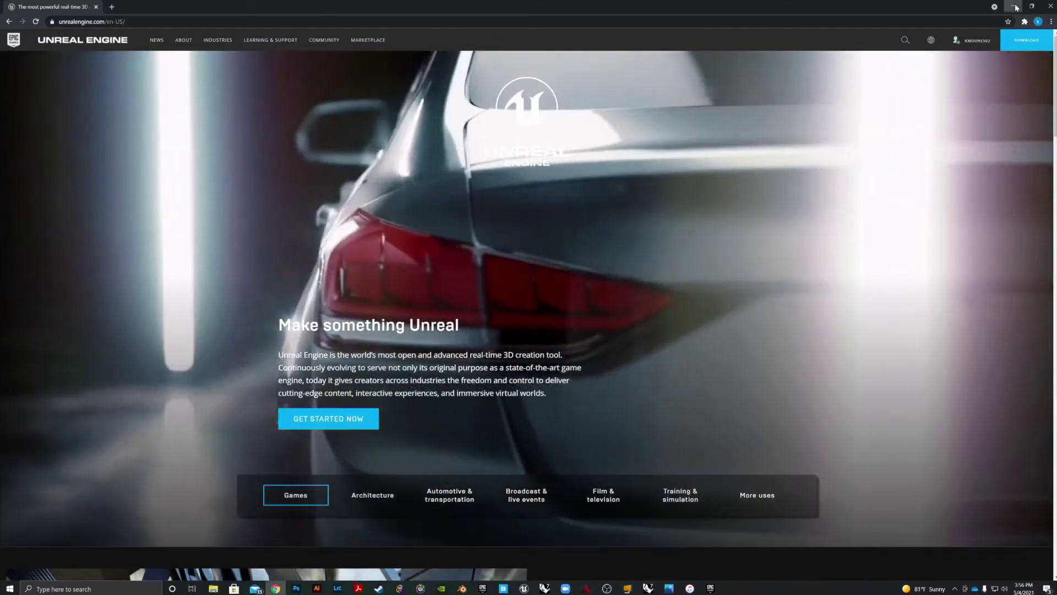
left_click(1014, 8)
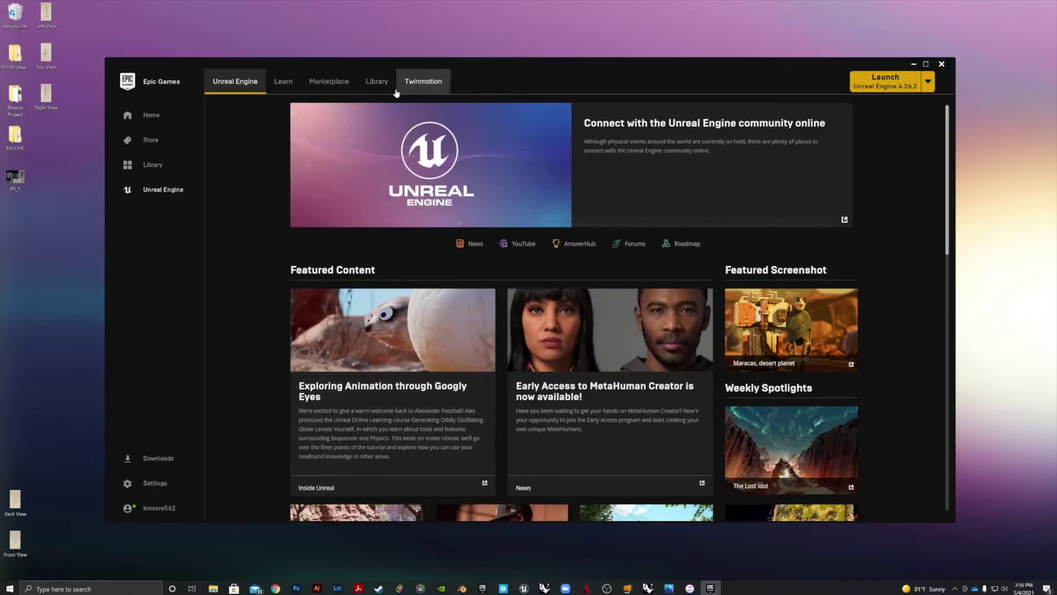
left_click(372, 82)
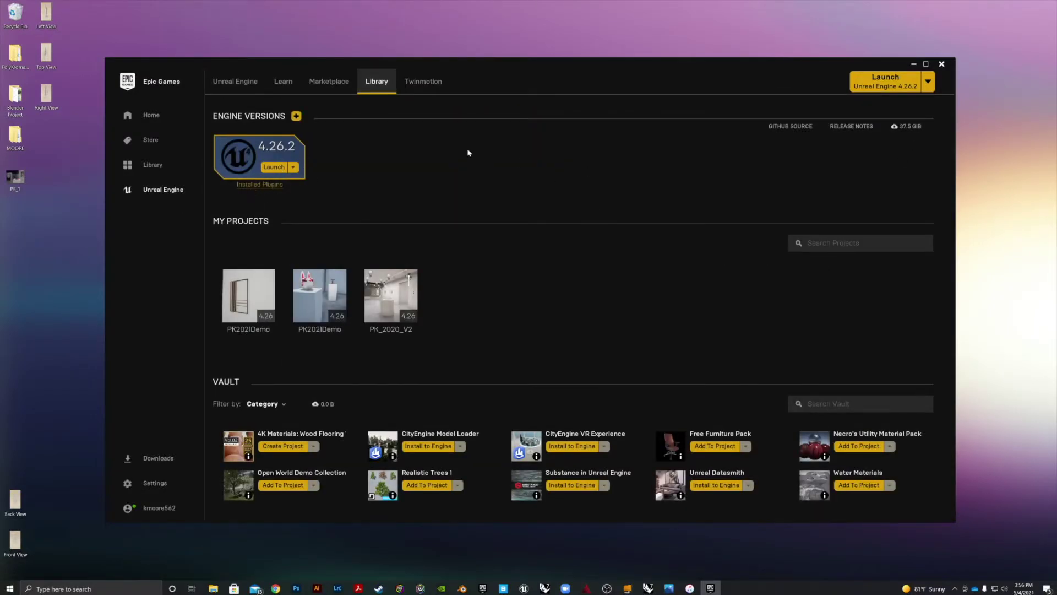
left_click(890, 80)
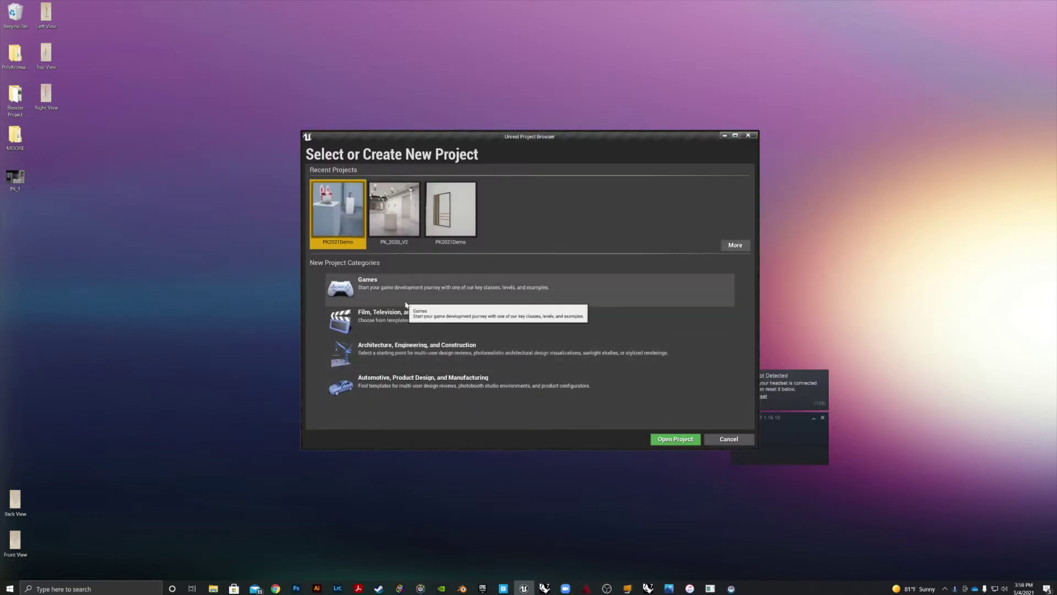
Start a new project in the Games category using the First Person template and proceed to its project settings.
left_click(382, 288)
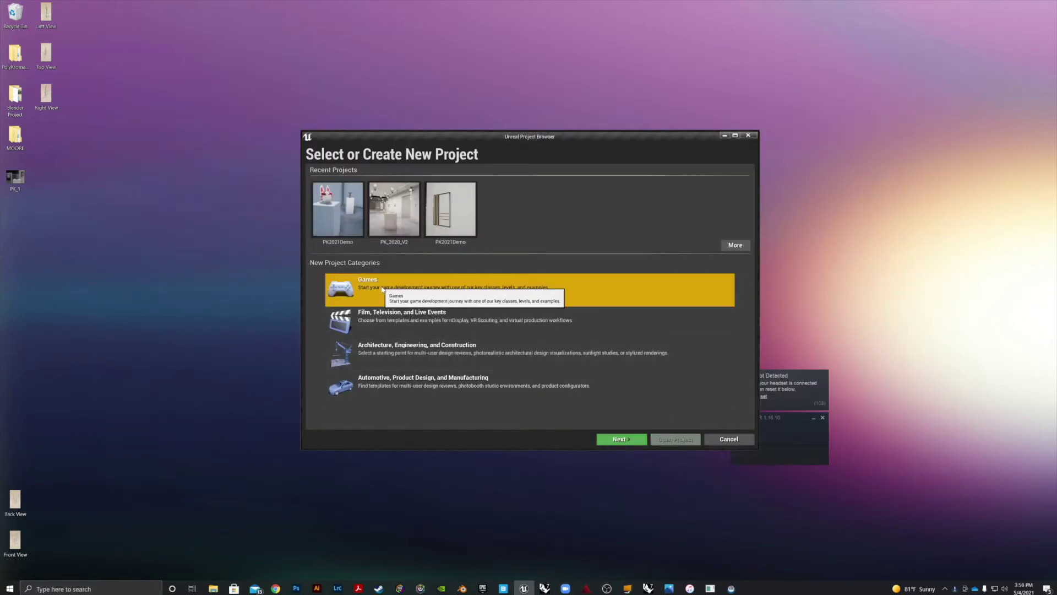
left_click(617, 439)
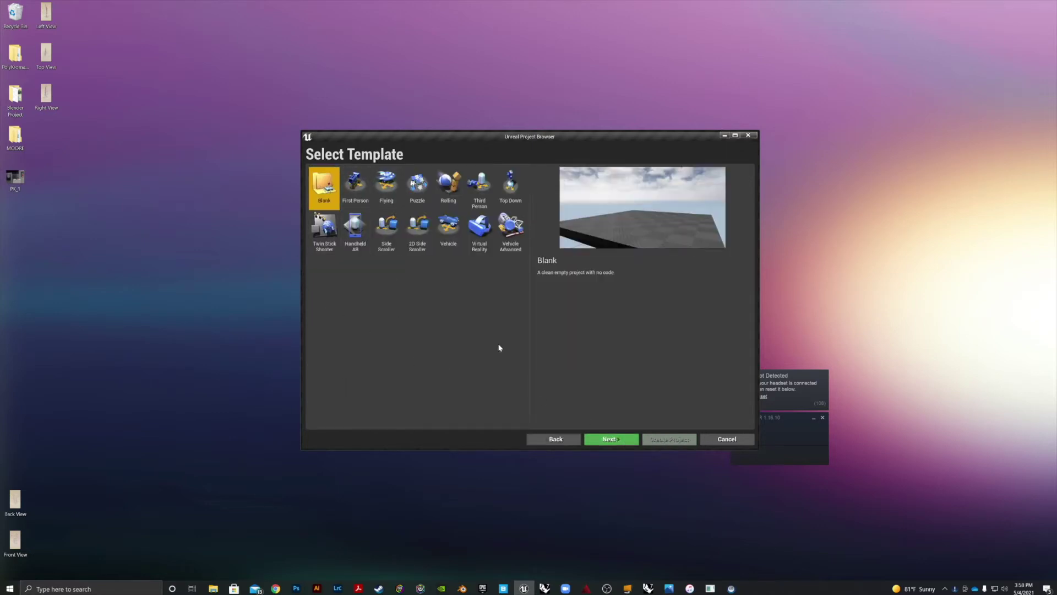
left_click(356, 188)
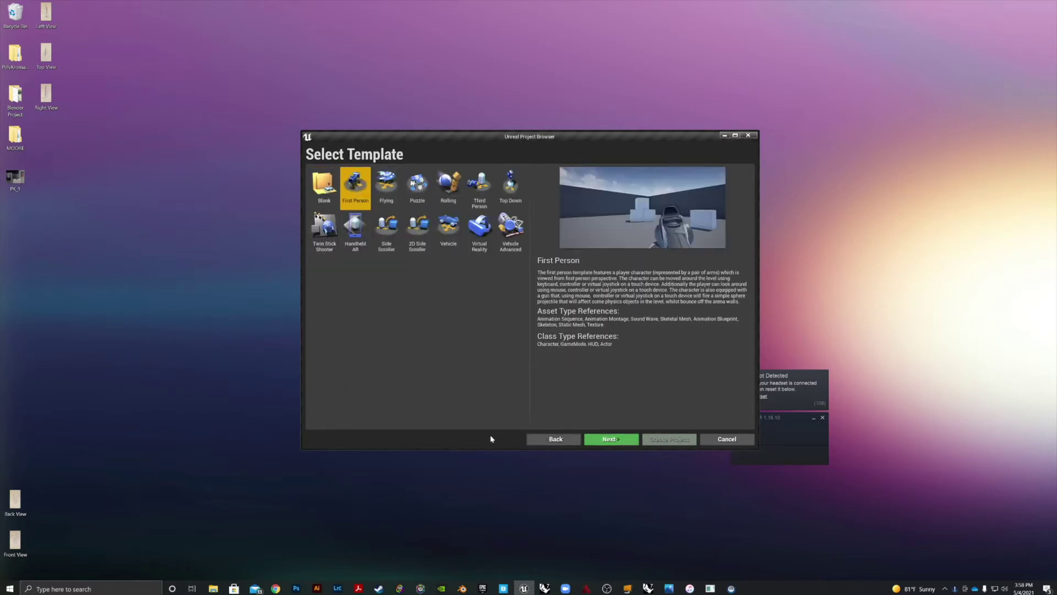
left_click(611, 439)
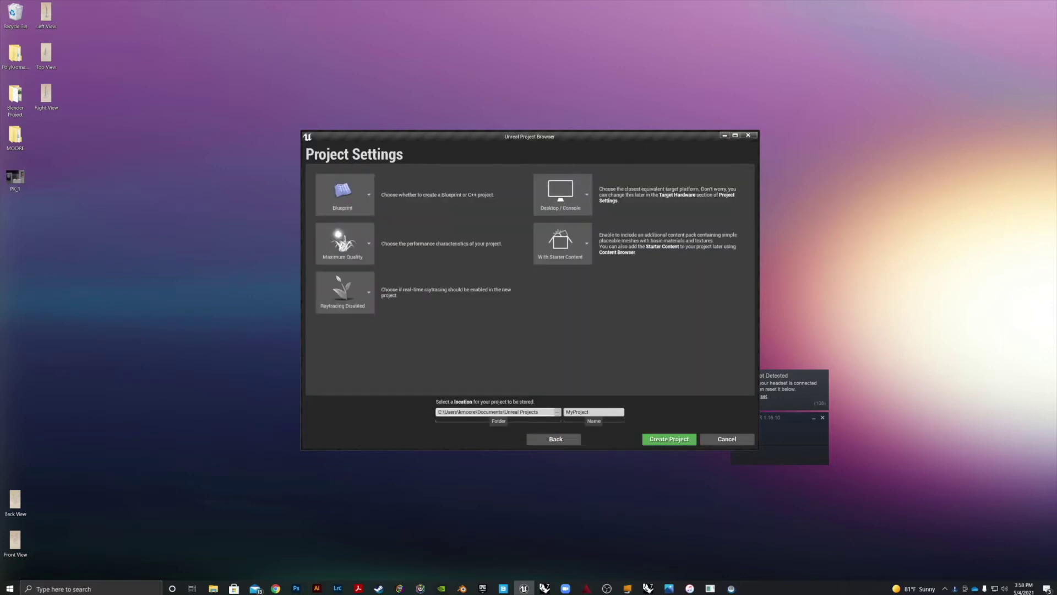
Browse for the project location to the PK_Unreal_Engine folder inside PolyKroma_2021 on the Desktop, checking its MyProject folder.
left_click(558, 414)
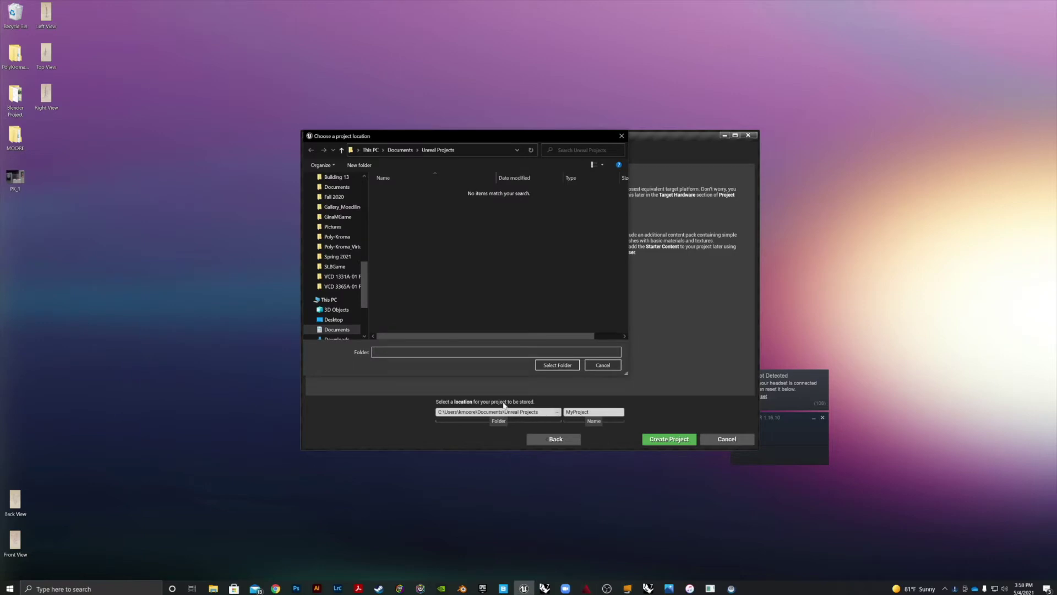
left_click(332, 319)
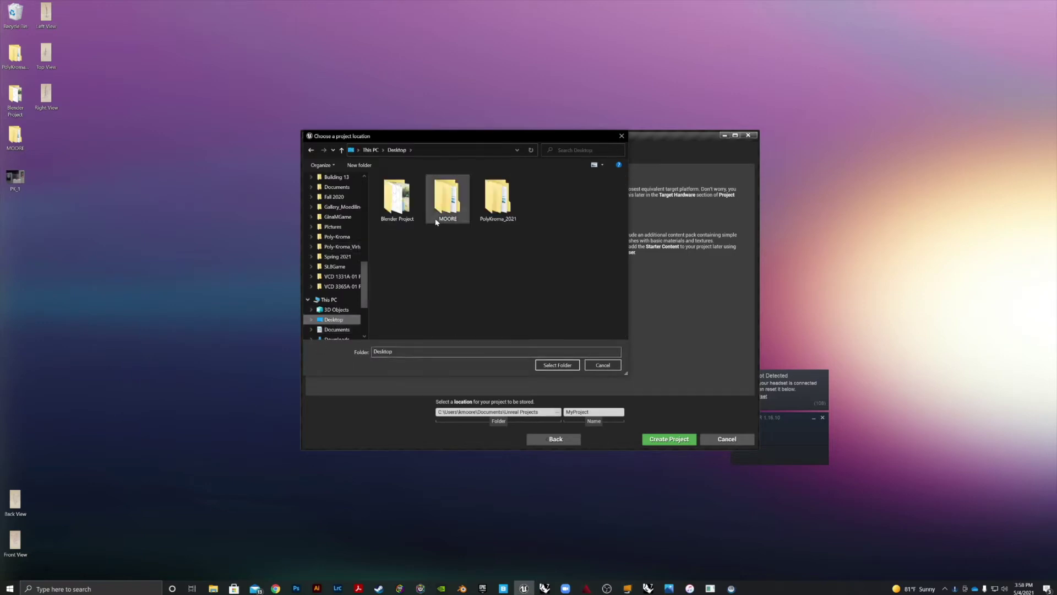
double_click(497, 199)
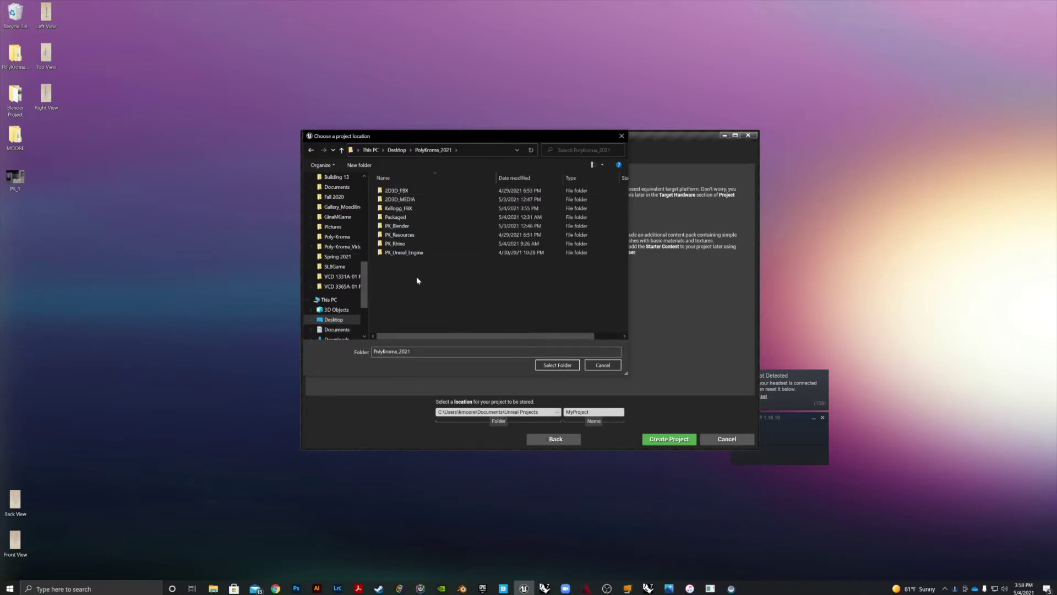
double_click(408, 252)
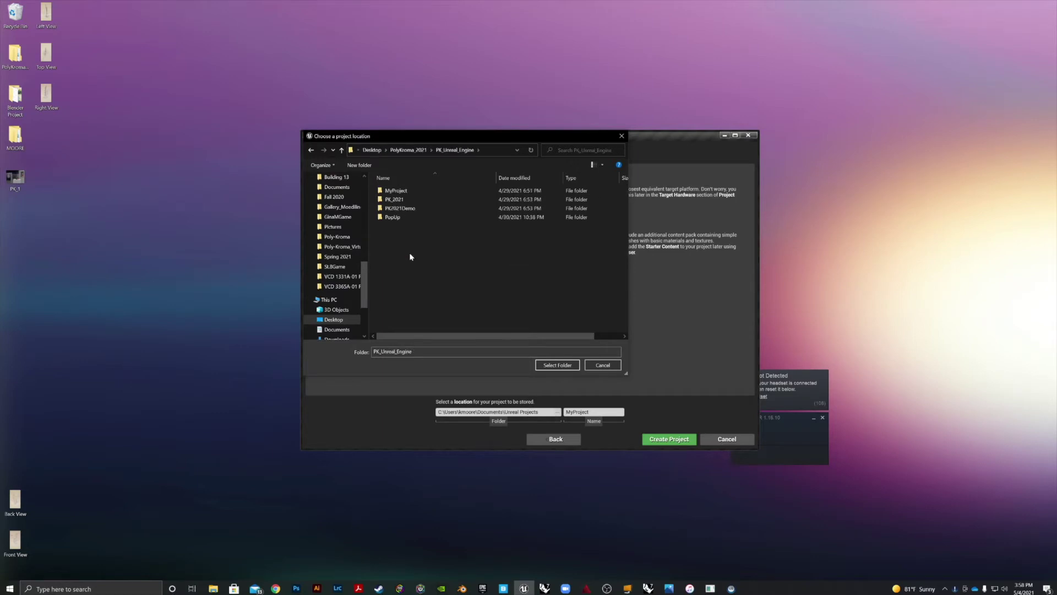
left_click(397, 191)
double_click(390, 192)
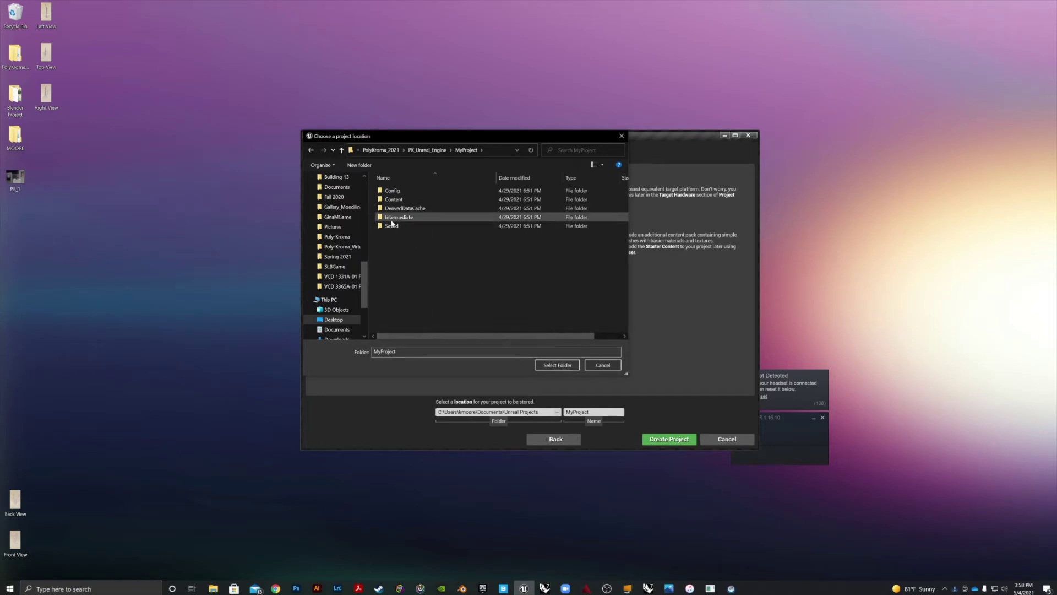
left_click(432, 150)
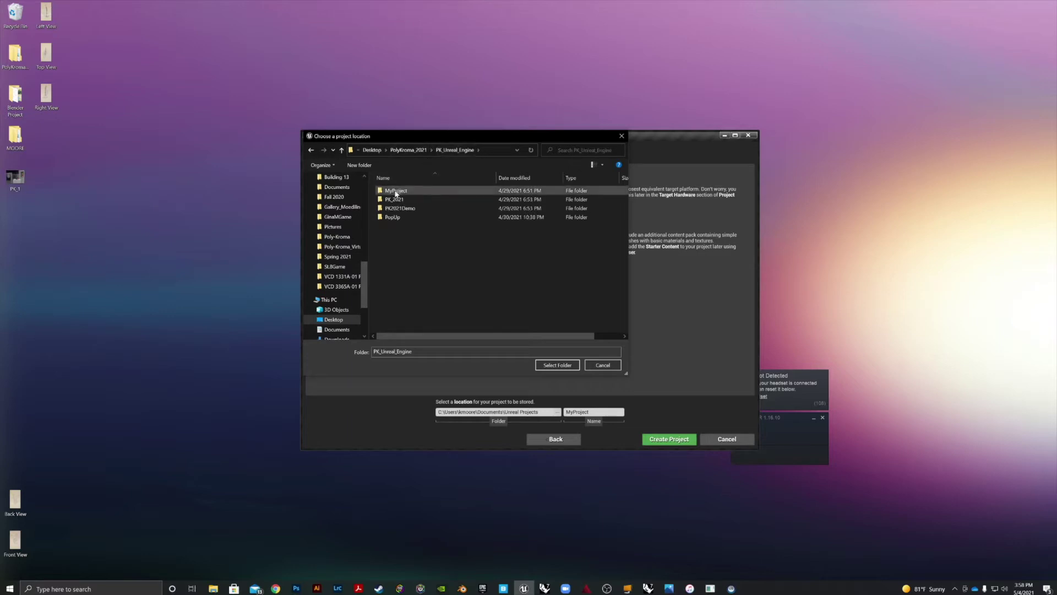
Delete the existing MyProject folder from PK_Unreal_Engine and accept the MyProject path as the project location.
left_click(396, 192)
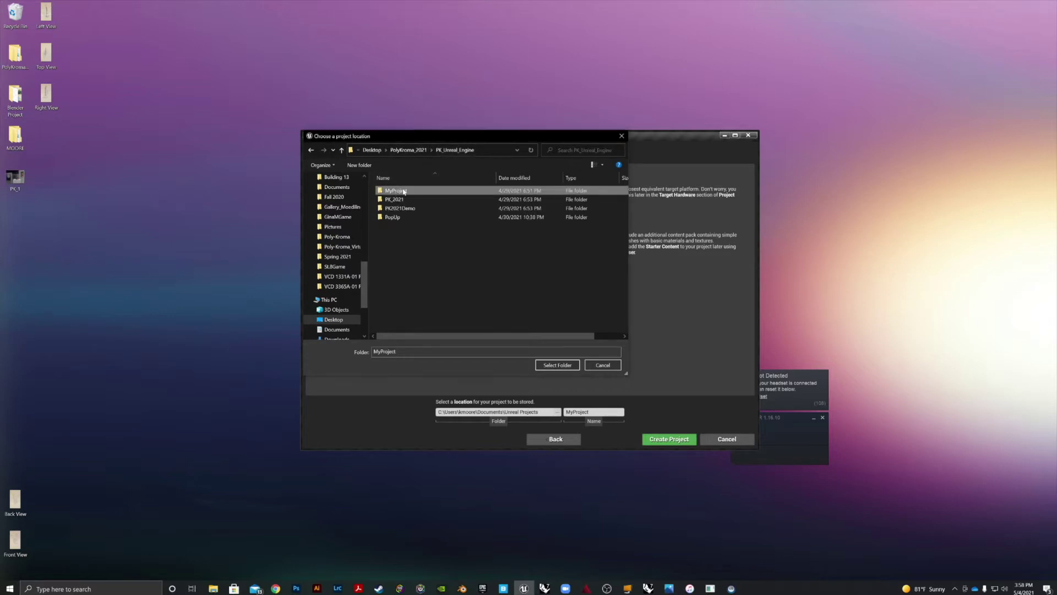
key("Delete")
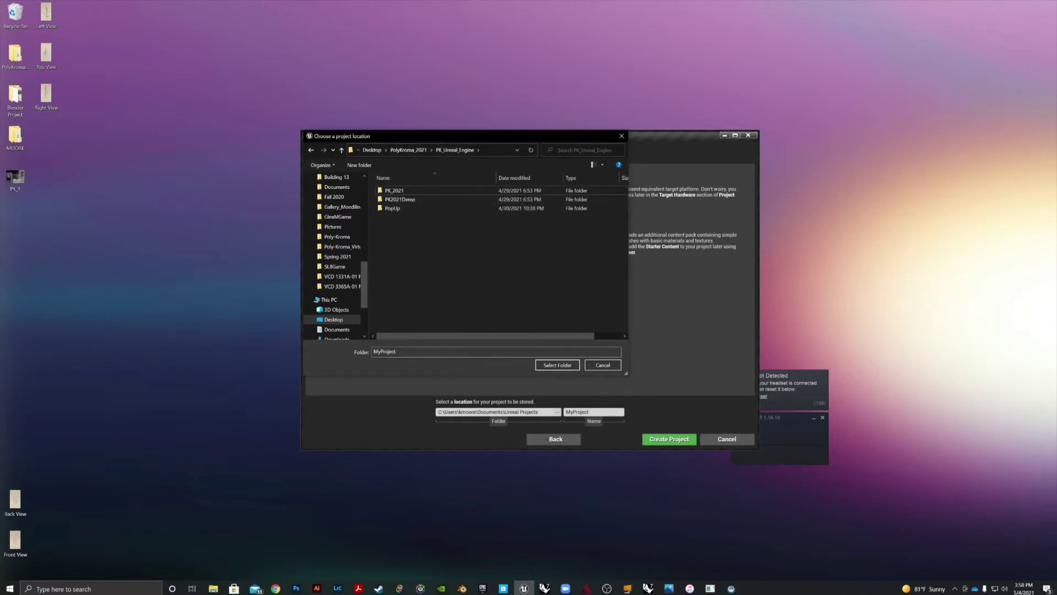
left_click(548, 368)
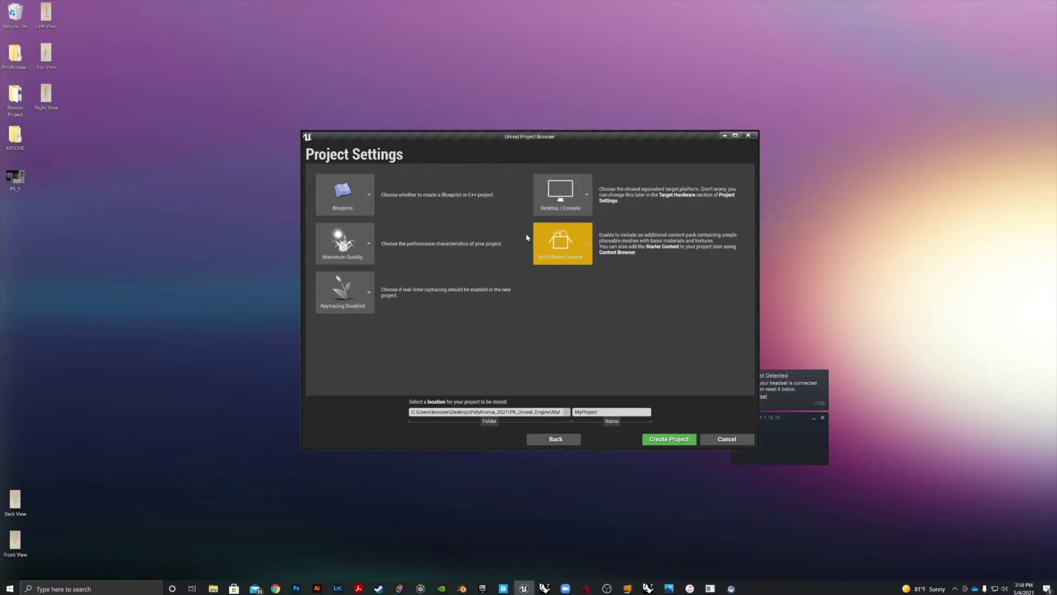
Choose Maximum Quality and With Starter Content for MyProject, create the project, and close the Windows Features notice.
left_click(355, 251)
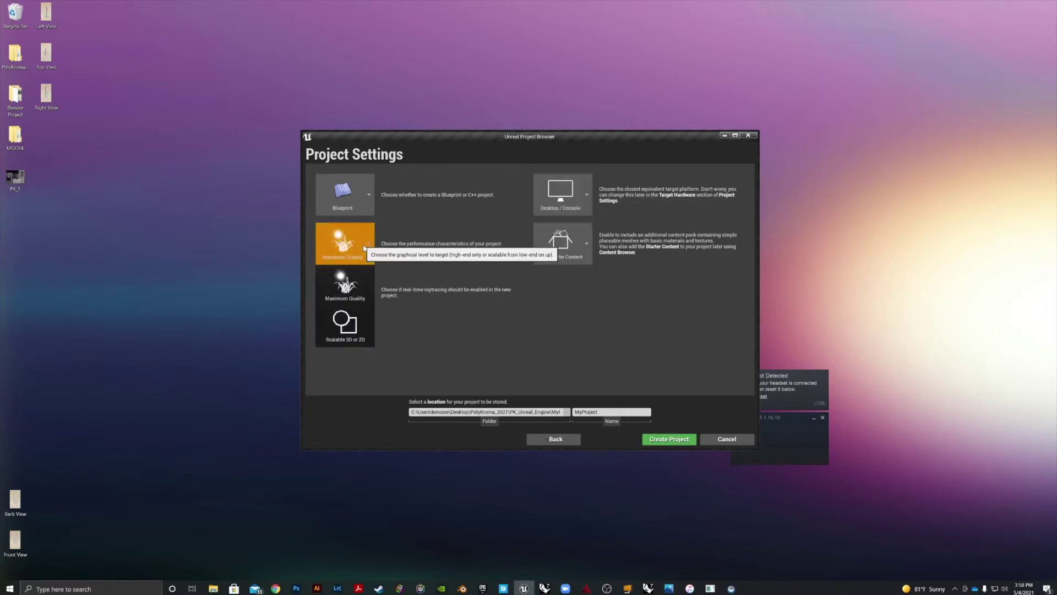
left_click(347, 323)
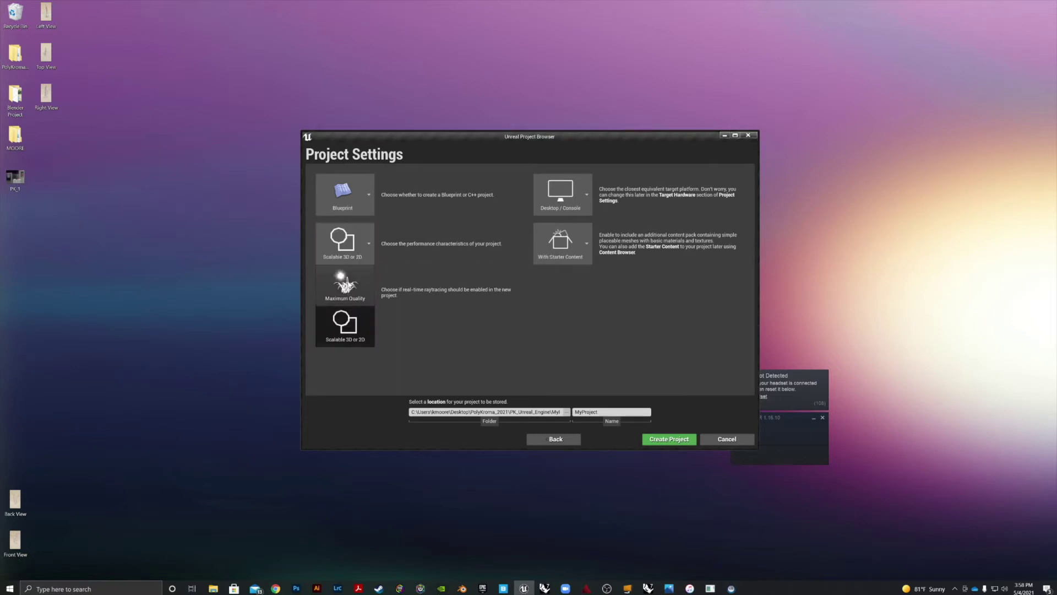
left_click(355, 285)
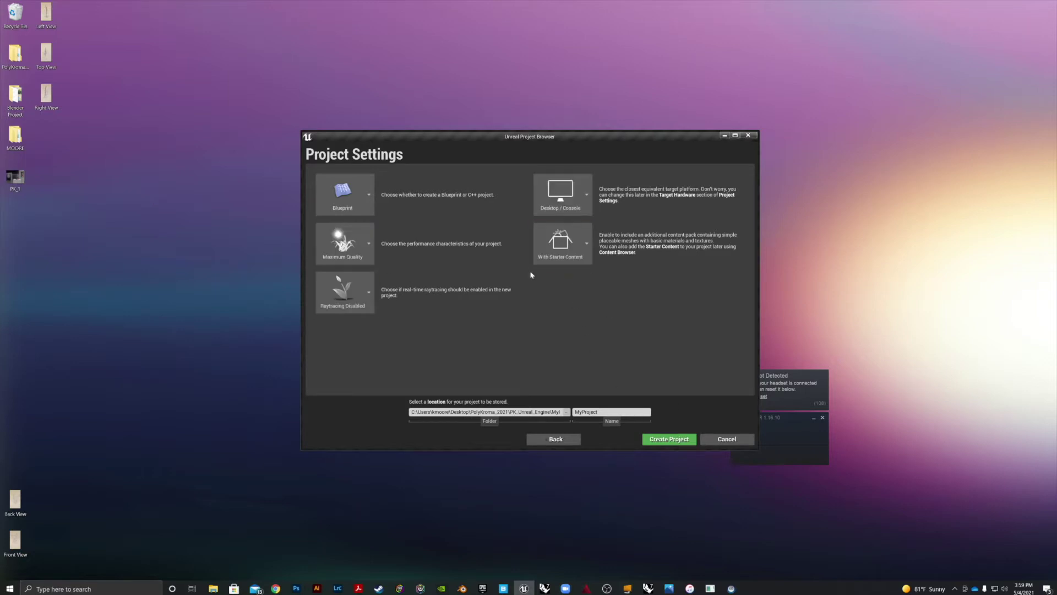
left_click(673, 443)
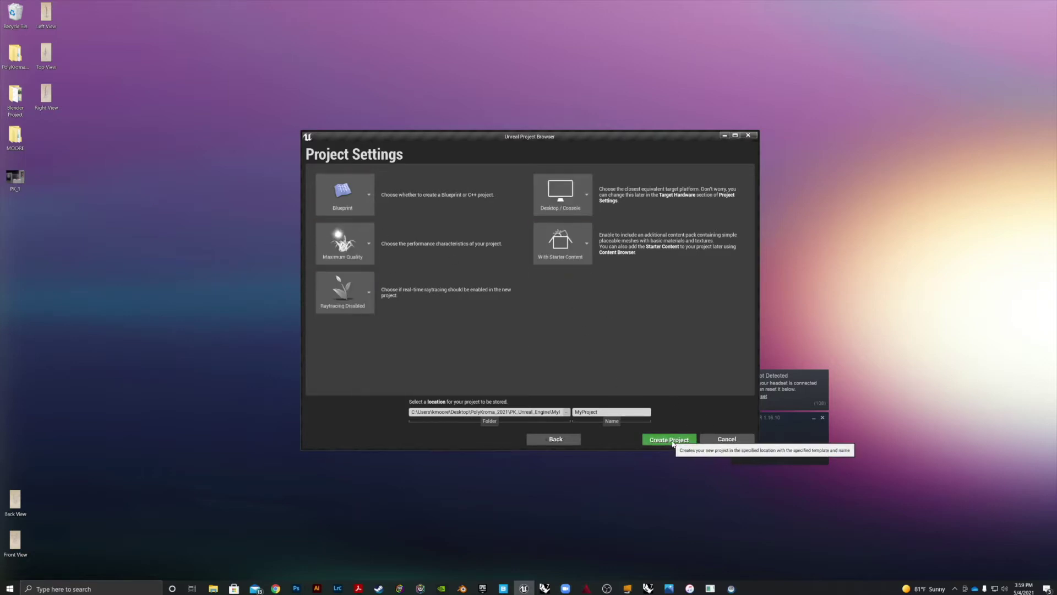
left_click(573, 244)
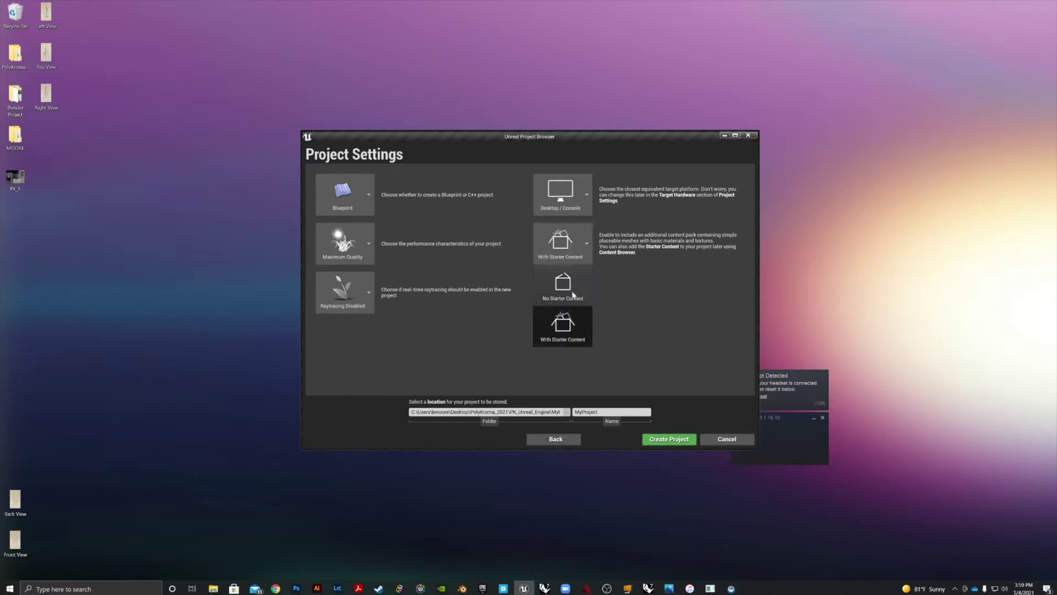
left_click(566, 338)
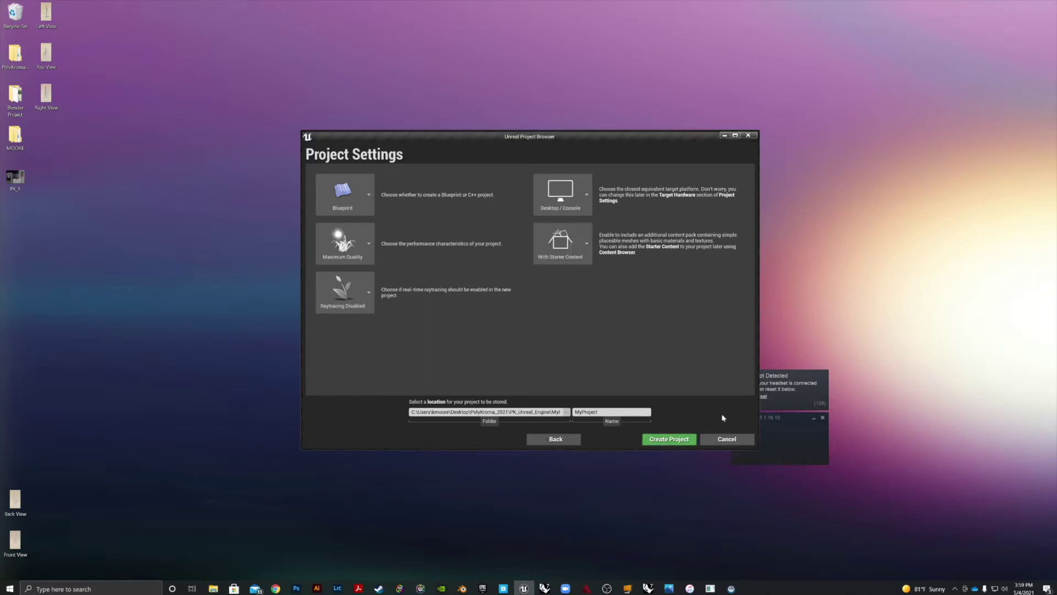
left_click(660, 441)
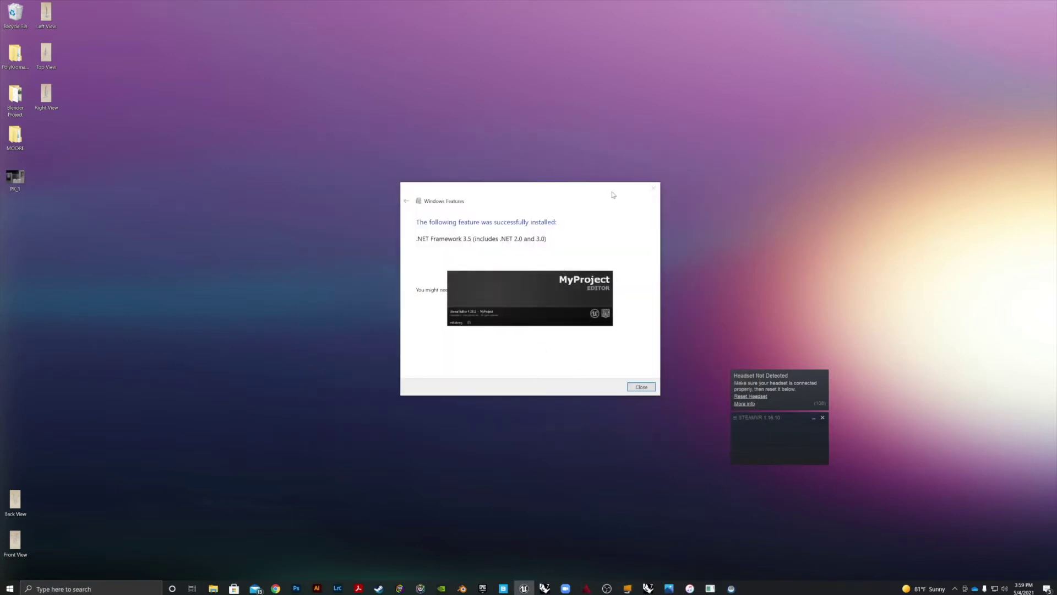
left_click(641, 387)
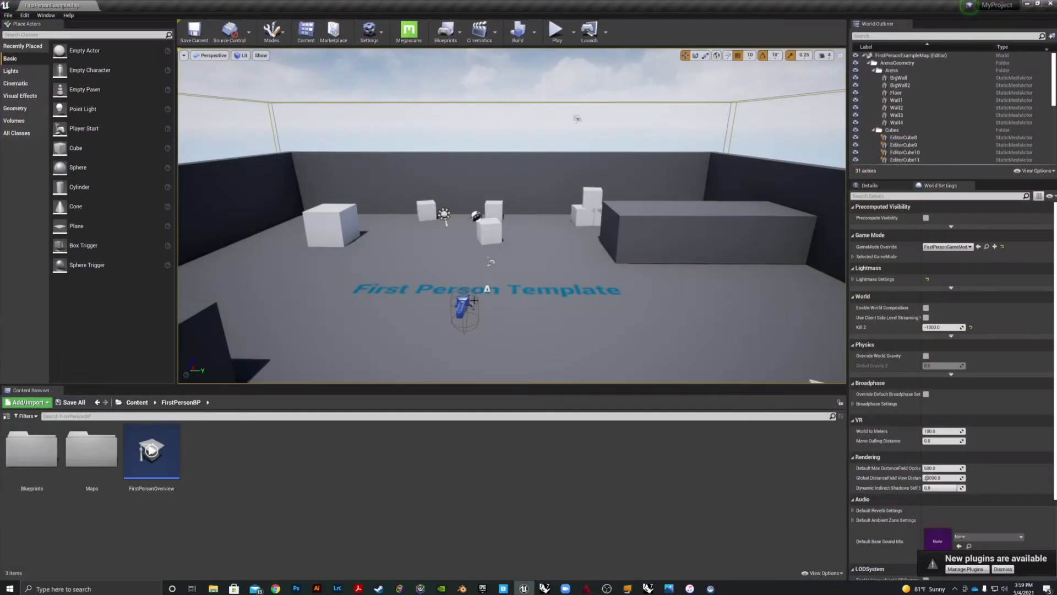
Examine the First Person template level from above, then select its large BigWall2 block and the Arena folder in the World Outliner.
scroll(481, 286, "down", 5)
mouse_move(569, 288)
middle_mouse_down()
mouse_move(534, 317)
mouse_move(528, 374)
mouse_move(564, 287)
middle_mouse_up()
scroll(497, 292, "down", 3)
left_click_drag(497, 292, 496, 330)
right_click_drag(497, 293, 473, 264)
scroll(590, 251, "down", 3)
right_click_drag(592, 258, 523, 262)
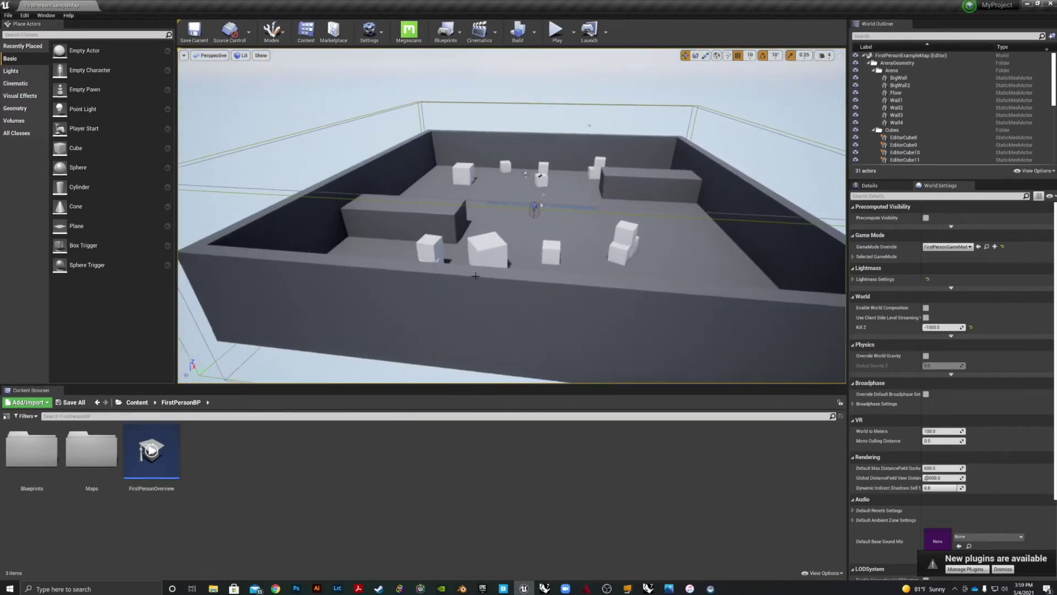
scroll(589, 301, "up", 4)
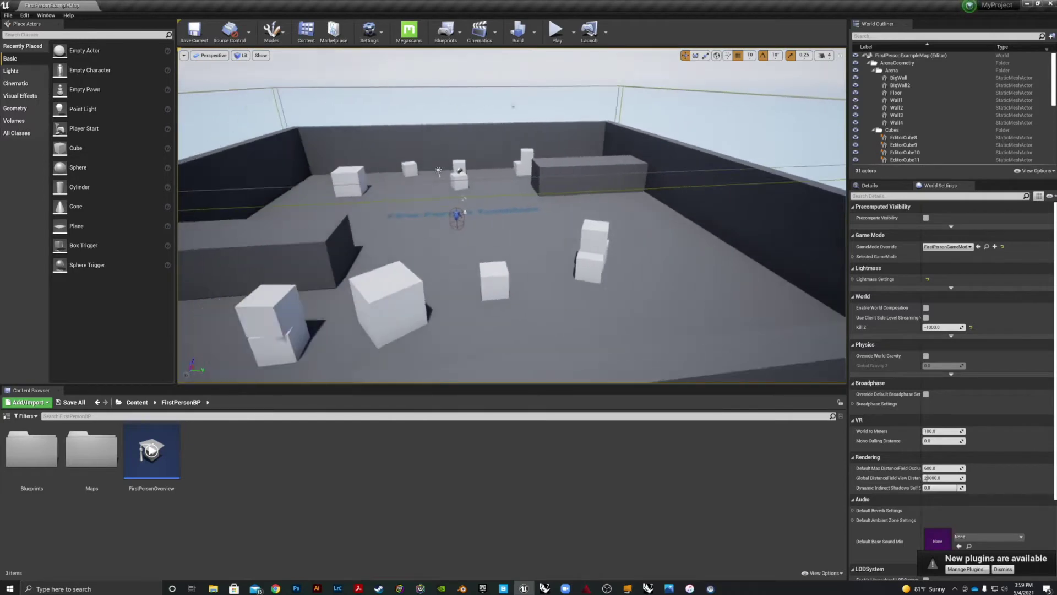
right_click_drag(646, 244, 614, 234)
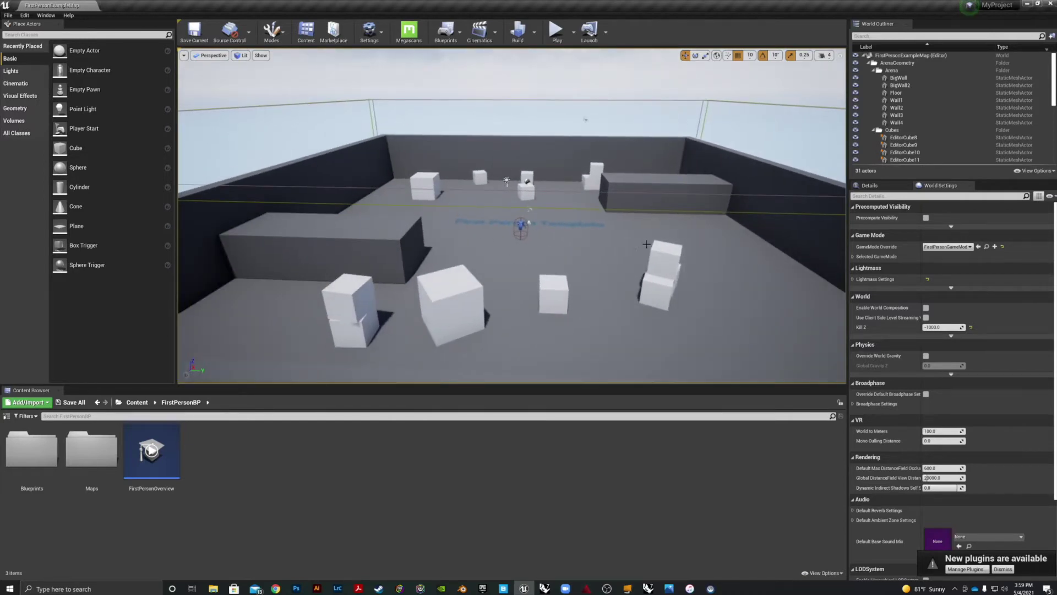
left_click(650, 176)
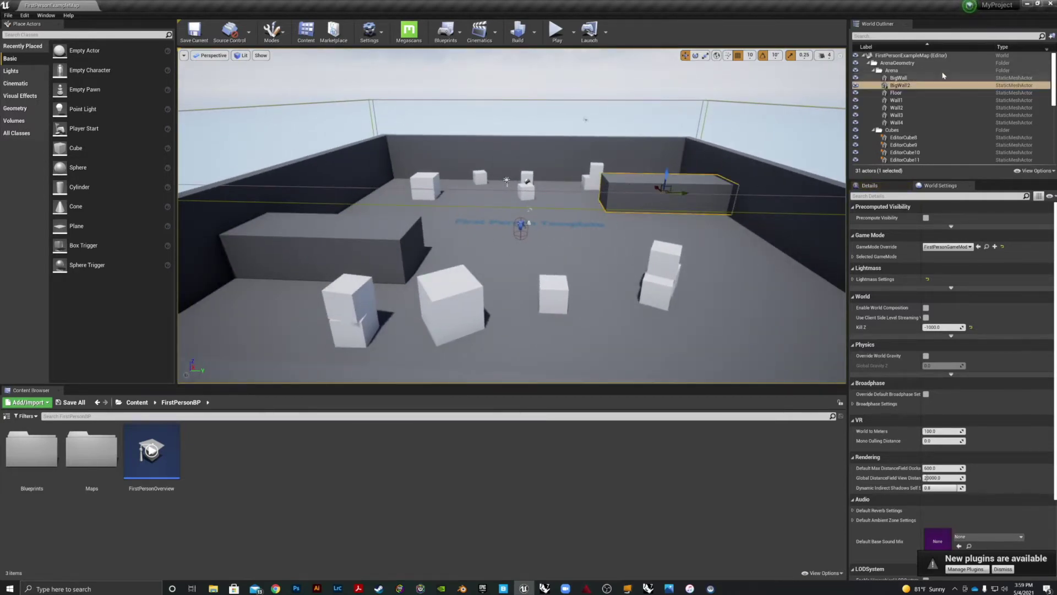
left_click(893, 71)
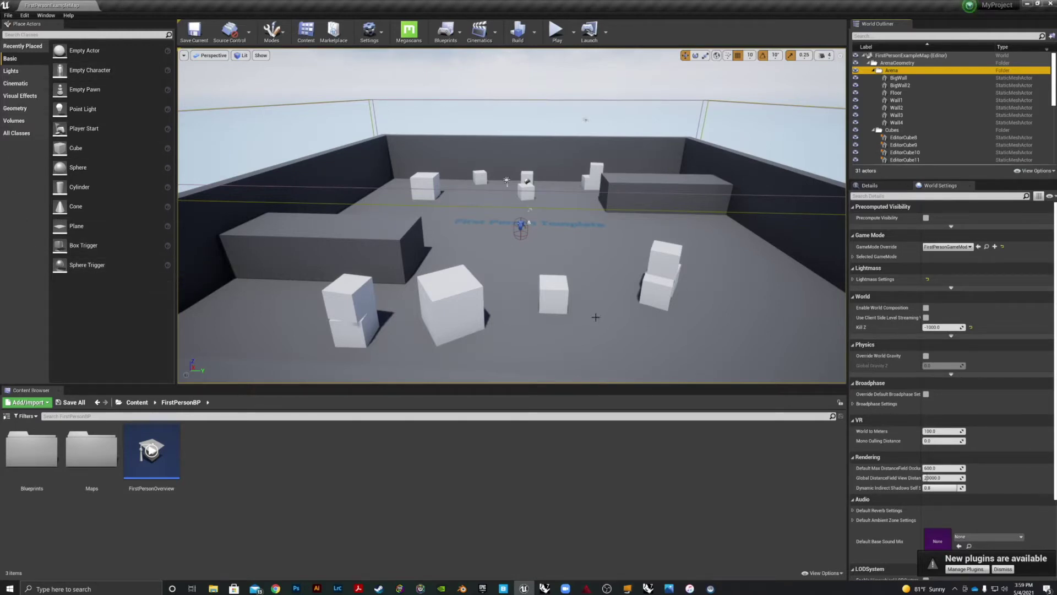
Fly and zoom through the arena to examine its walls and cubes from nearer and farther away.
right_click_drag(611, 337, 592, 311)
key("w")
key("s")
scroll(592, 312, "up", 3)
scroll(592, 312, "down", 3)
scroll(592, 311, "up", 3)
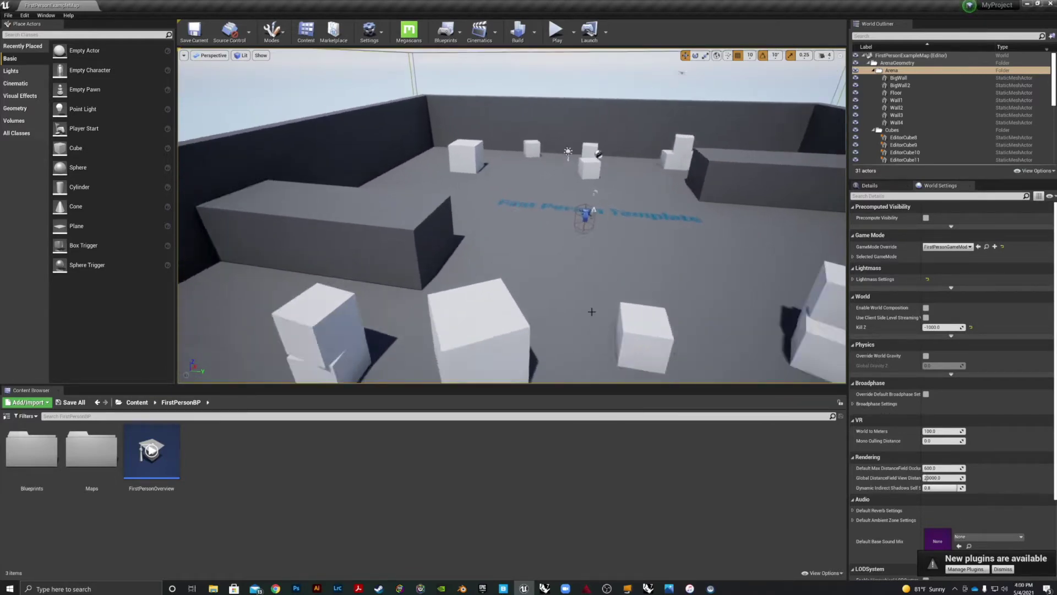
scroll(592, 312, "up", 7)
scroll(591, 312, "down", 8)
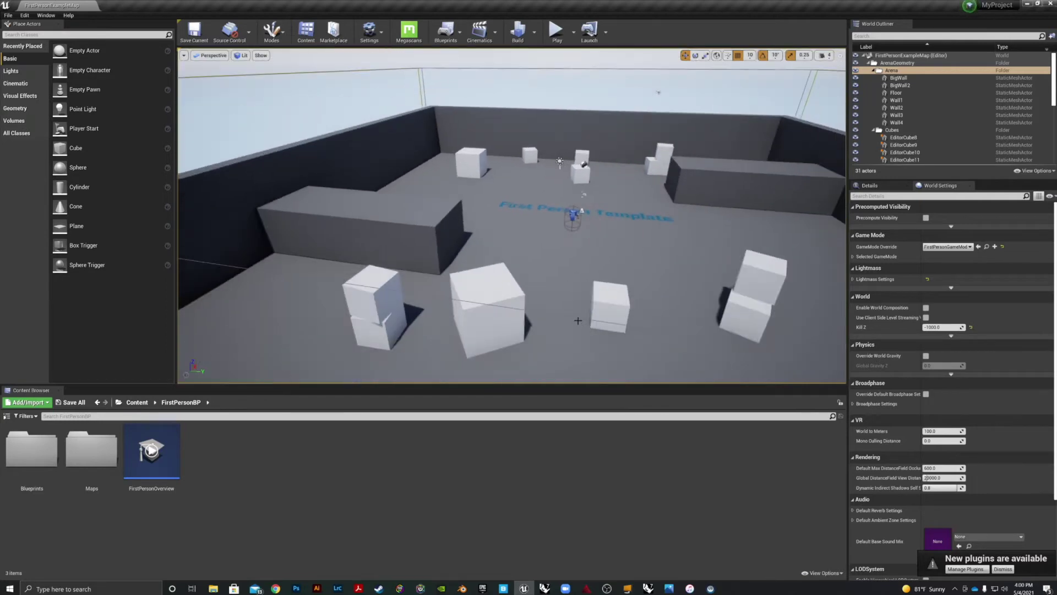
Focus the viewport on the white cube EditorCube8 and on the neighbouring EditorCube9.
left_click(473, 164)
key("f")
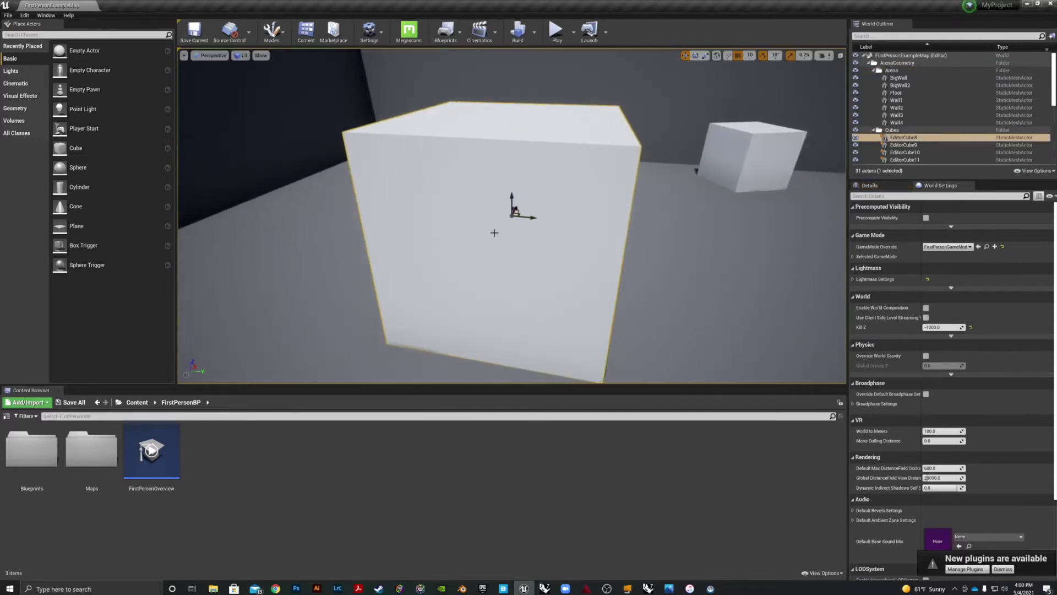
middle_click_drag(336, 251, 372, 256)
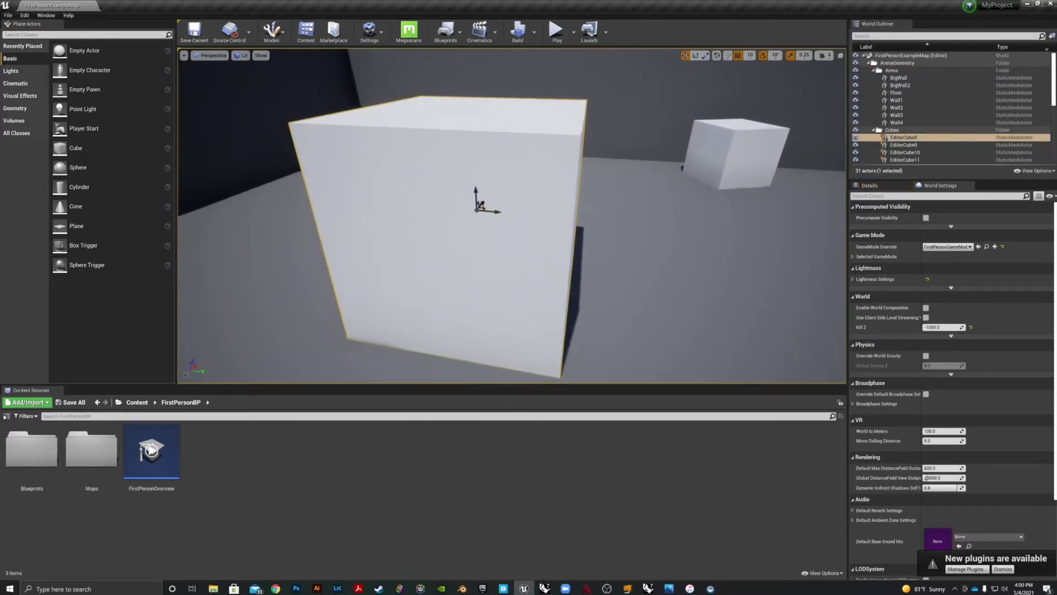
left_click(731, 133)
key("f")
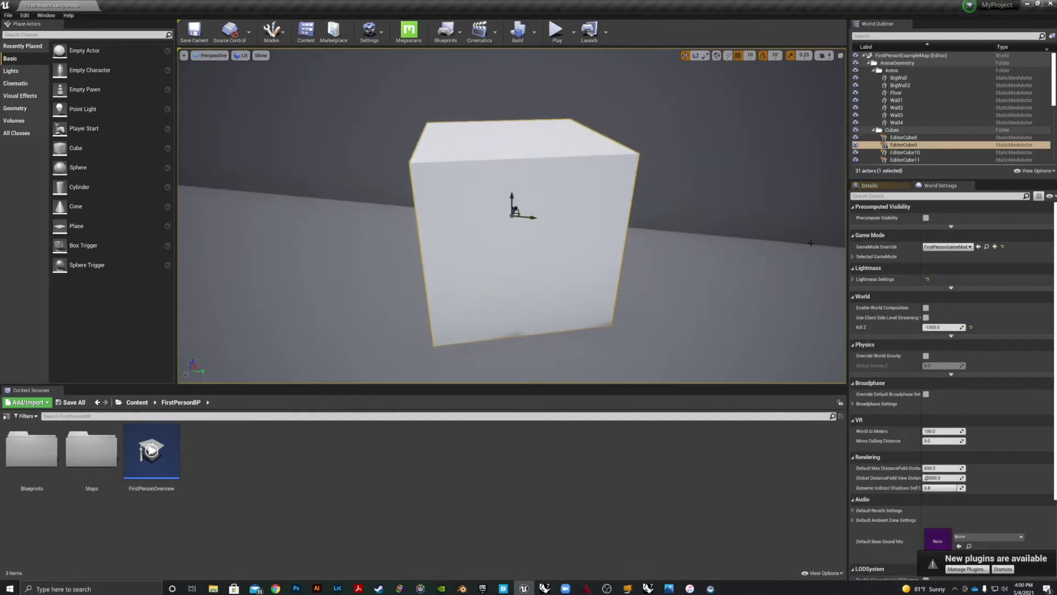
Examine the whole First Person arena, its cubes and outer walls from above and from an angled overview.
scroll(567, 273, "down", 4)
scroll(567, 273, "down", 10)
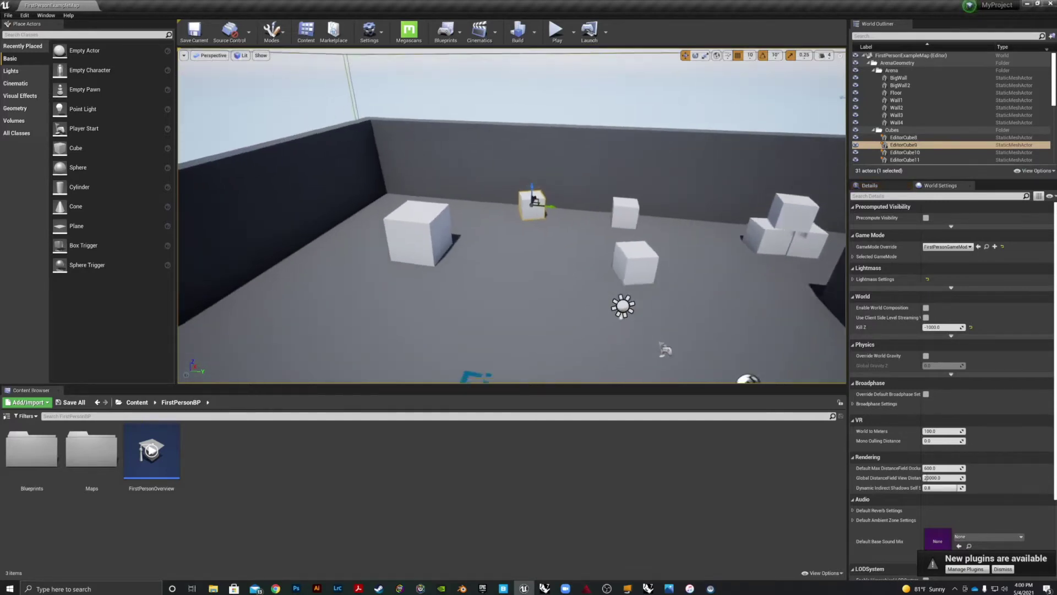
right_click_drag(550, 281, 603, 202)
scroll(602, 202, "down", 8)
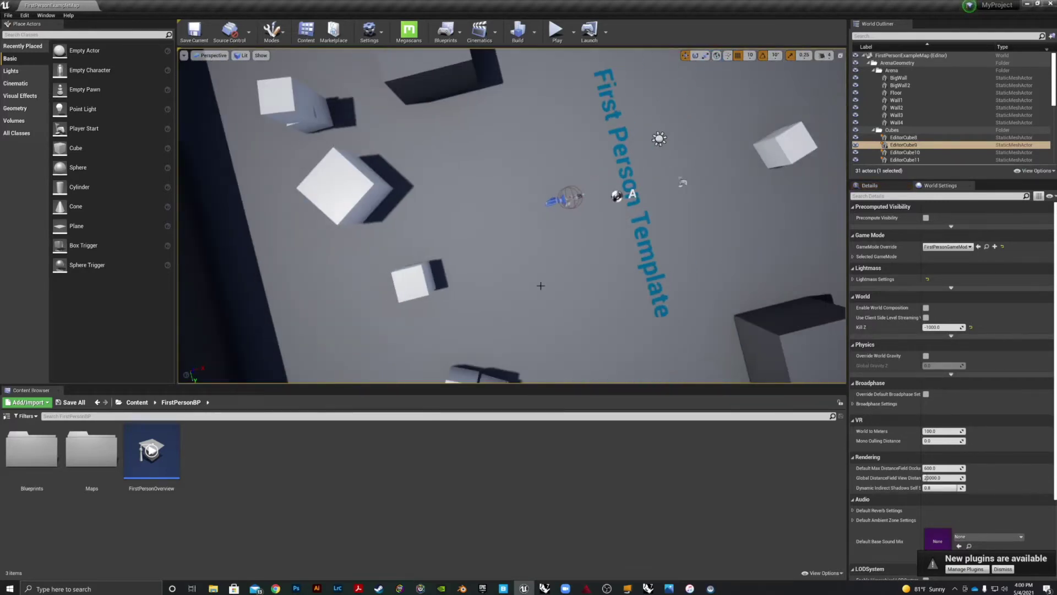
mouse_move(685, 168)
middle_mouse_down()
mouse_move(563, 170)
mouse_move(756, 170)
mouse_move(325, 170)
mouse_move(680, 170)
middle_mouse_up()
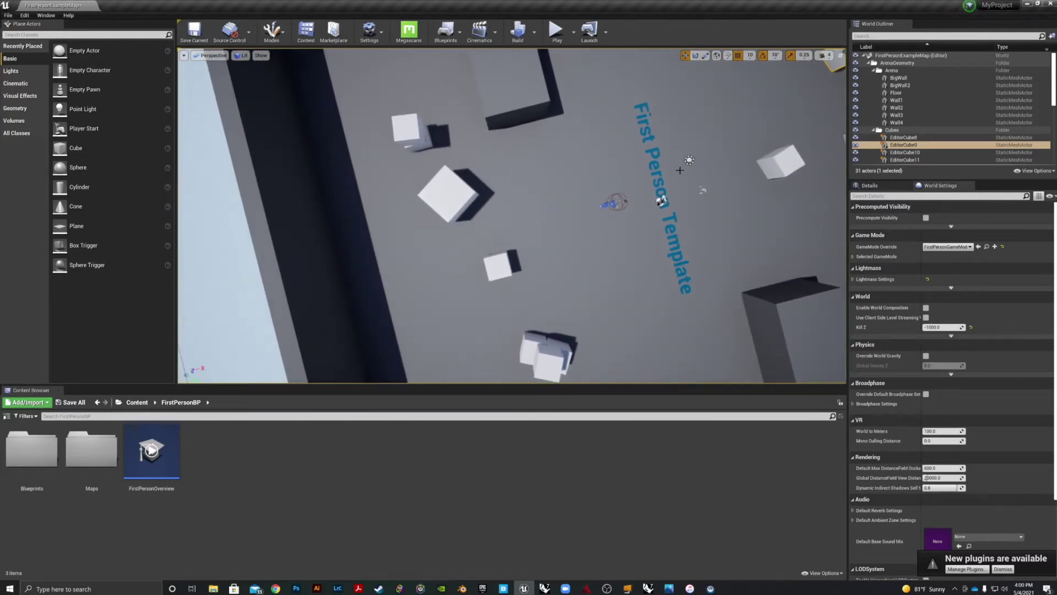
scroll(680, 170, "down", 8)
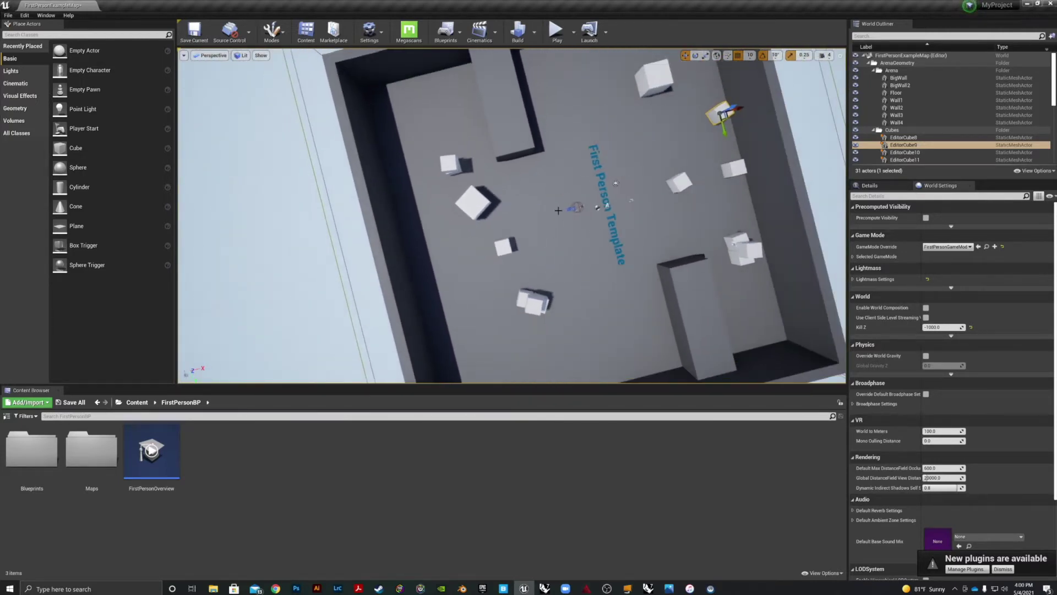
middle_click_drag(557, 294, 519, 294)
right_click_drag(556, 293, 570, 234)
middle_click_drag(556, 293, 422, 324)
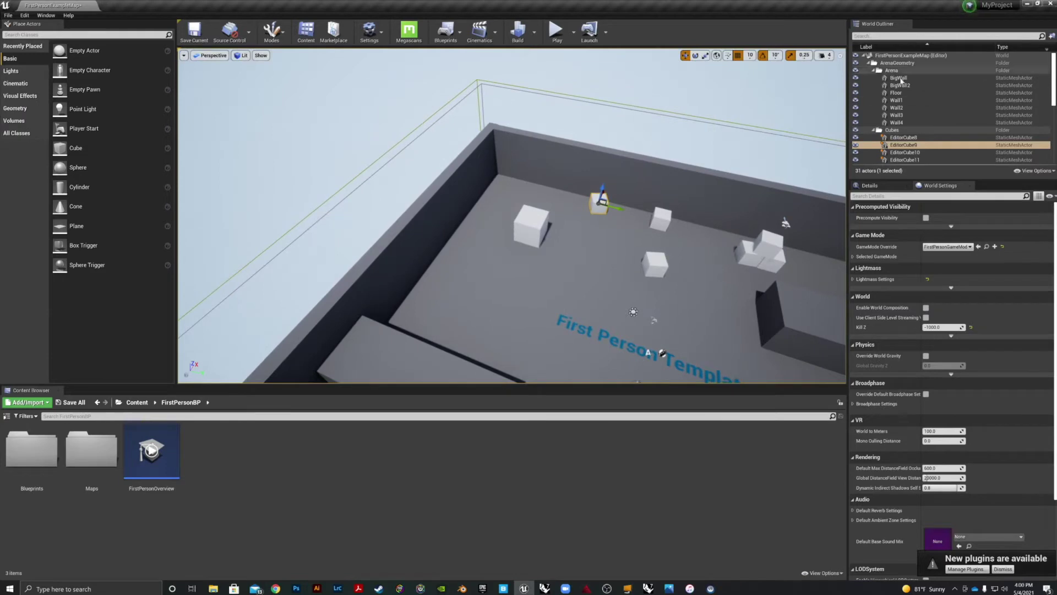
Delete the Arena, Cubes and ArenaGeometry folders from the World Outliner.
left_click(893, 71)
key("Delete")
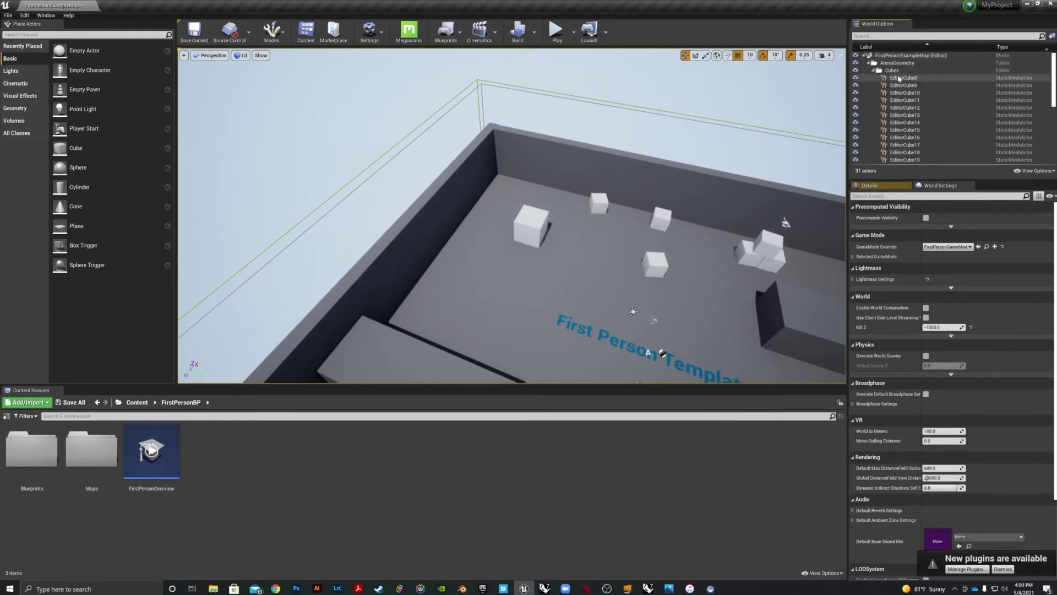
left_click(898, 72)
key("Delete")
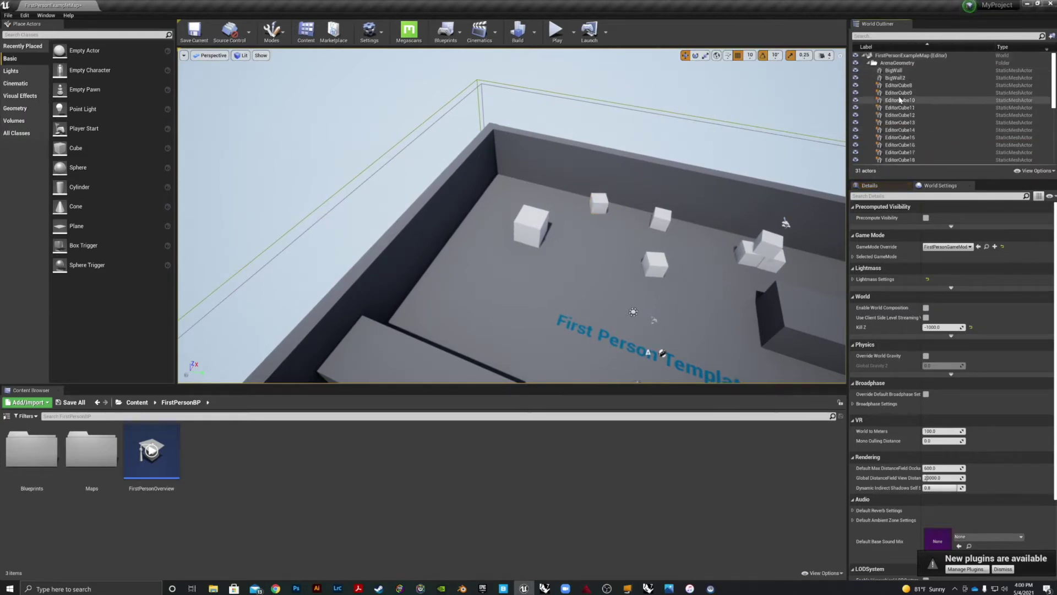
left_click(899, 85)
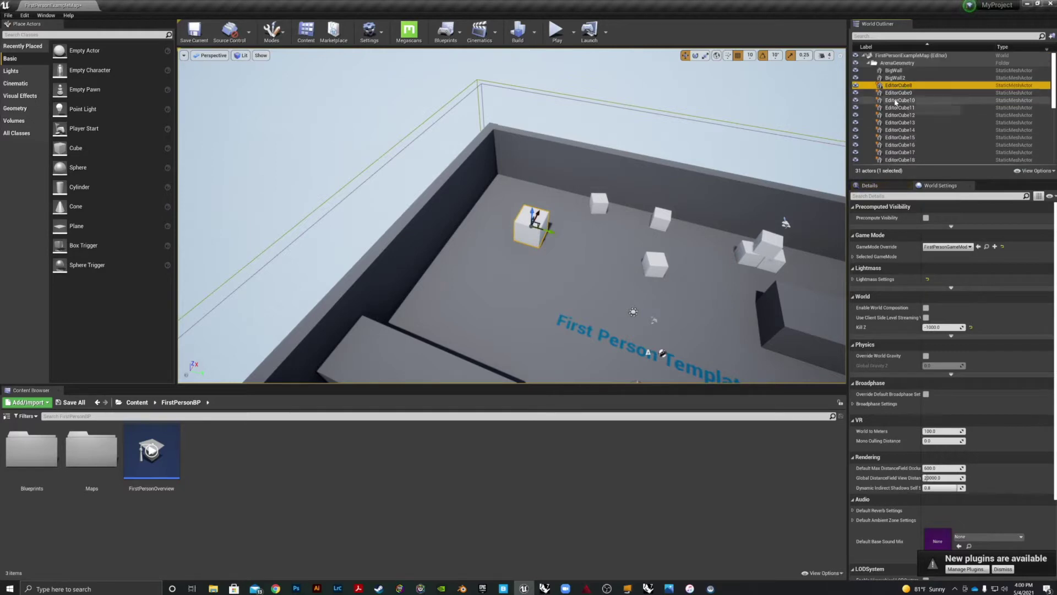
left_click(899, 64)
key("Delete")
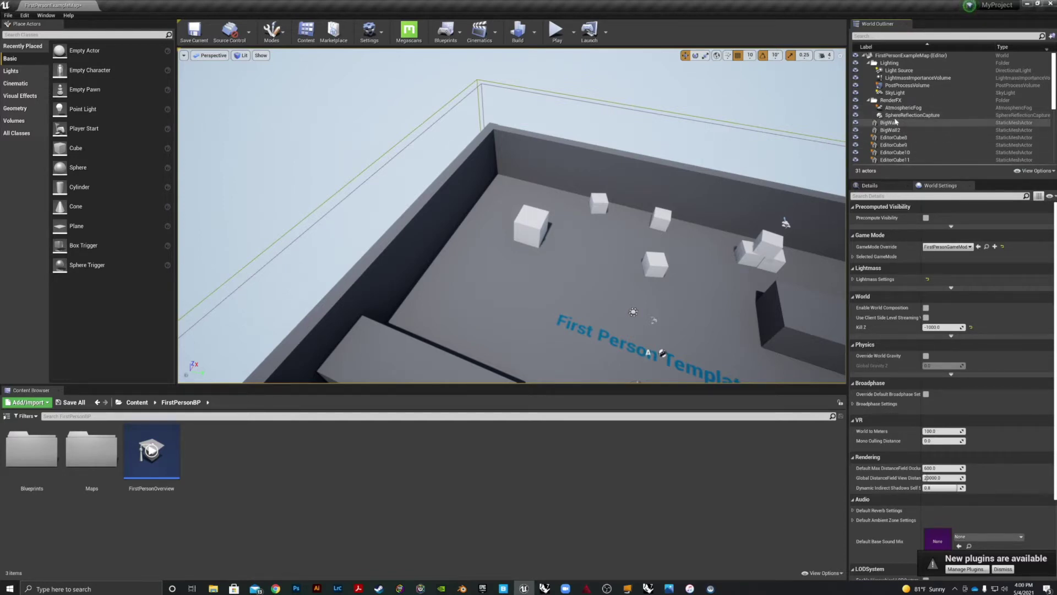
Delete the actors from BigWall through EditorCube21, covering both big walls and all the editor cubes.
left_click(889, 122)
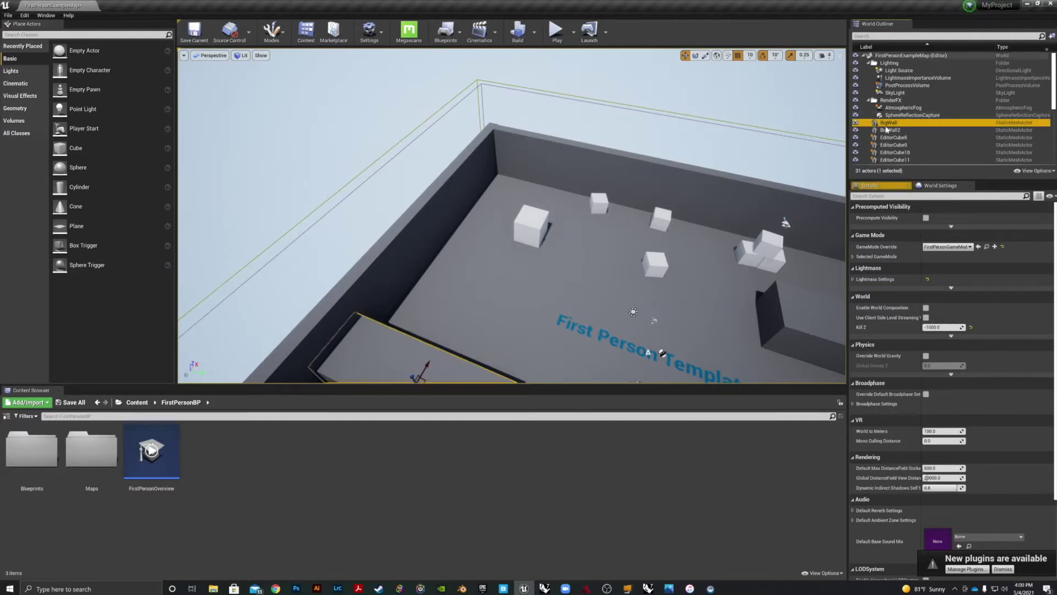
scroll(886, 138, "down", 4)
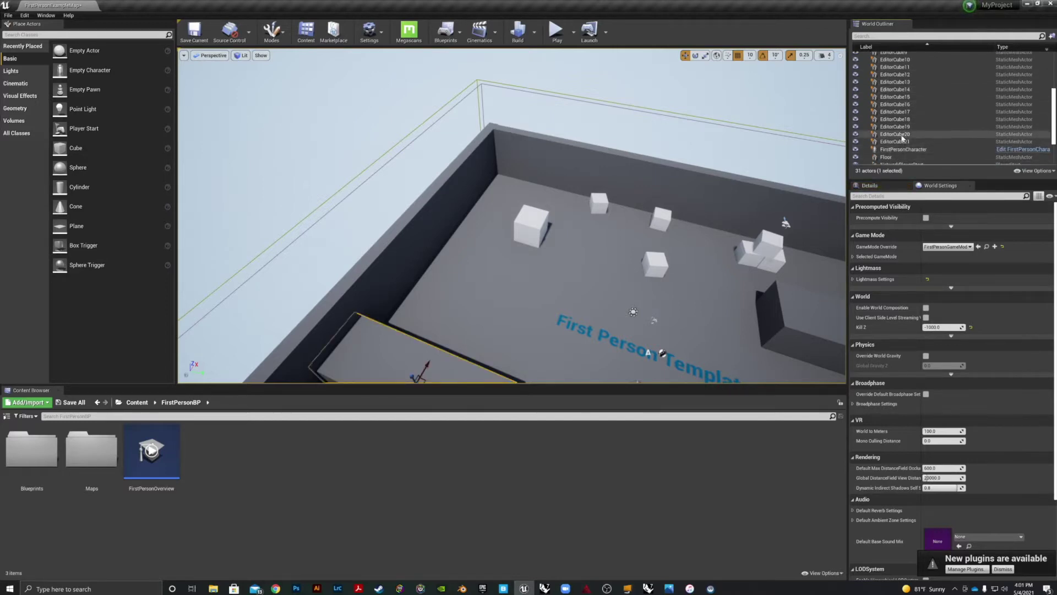
left_click(888, 142, "shift")
key("Delete")
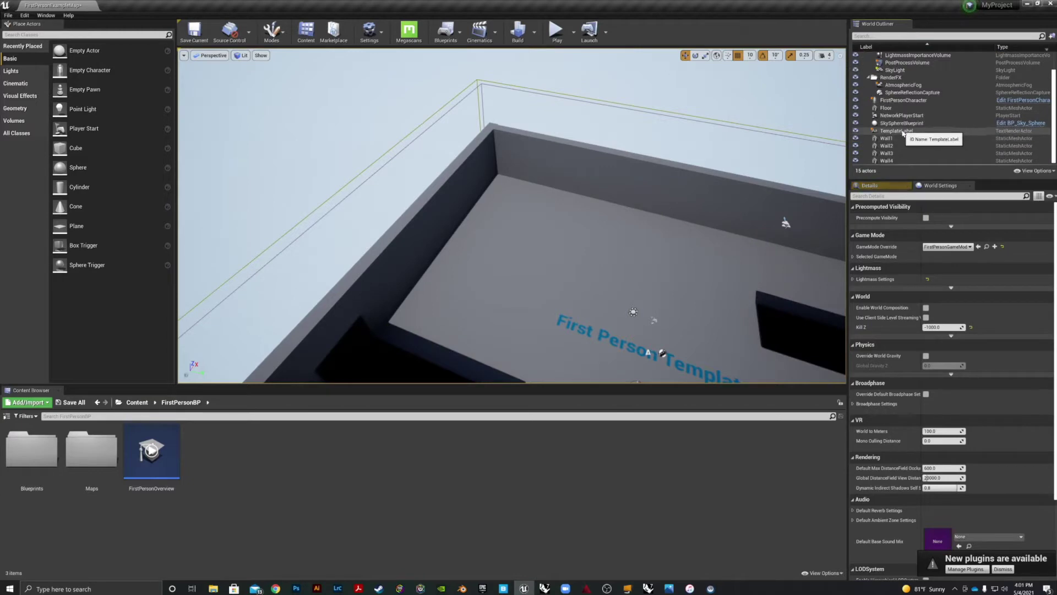
Delete the four outer arena walls, Wall1 to Wall4.
left_click(887, 138)
left_click(887, 160, "shift")
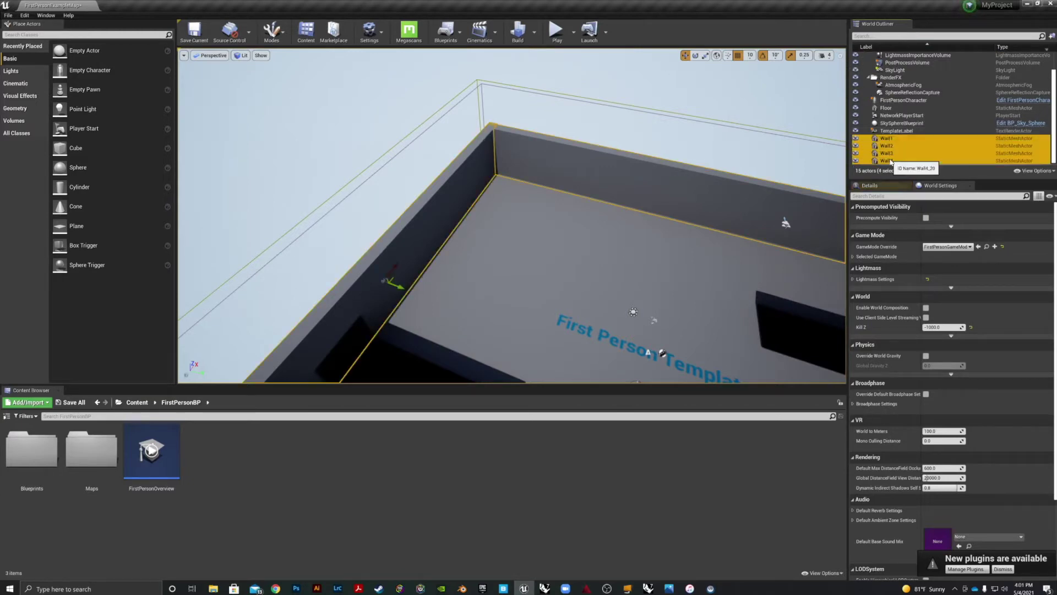
key("Delete")
Delete the arena's Floor and the First Person Template text label.
scroll(612, 330, "down", 3)
left_click(604, 338)
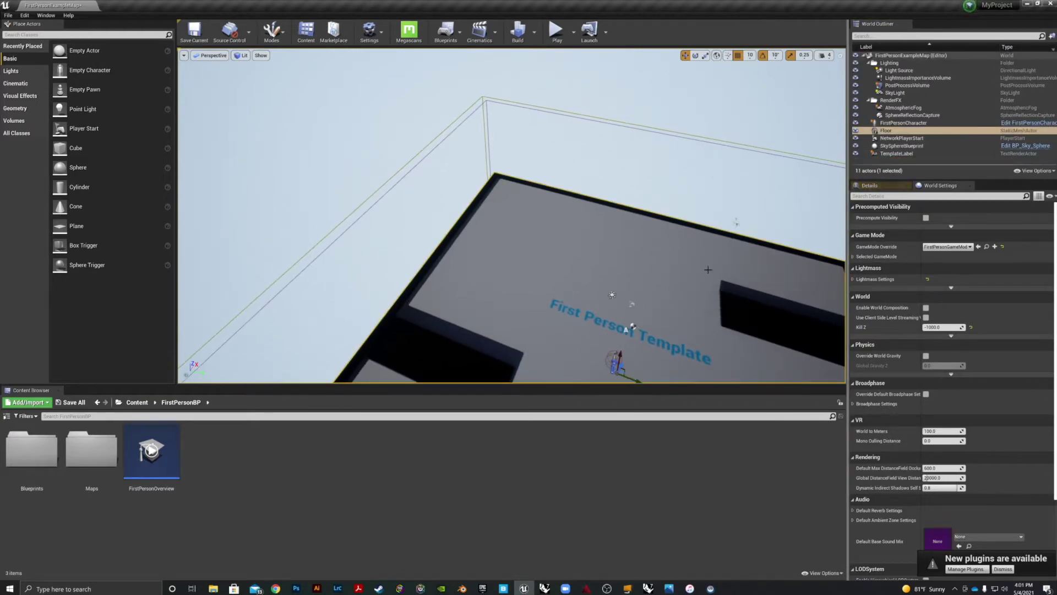
key("Delete")
left_click(666, 344)
key("Delete")
scroll(633, 327, "down", 1)
right_click_drag(567, 313, 569, 352)
scroll(407, 189, "down", 10)
scroll(534, 232, "up", 6)
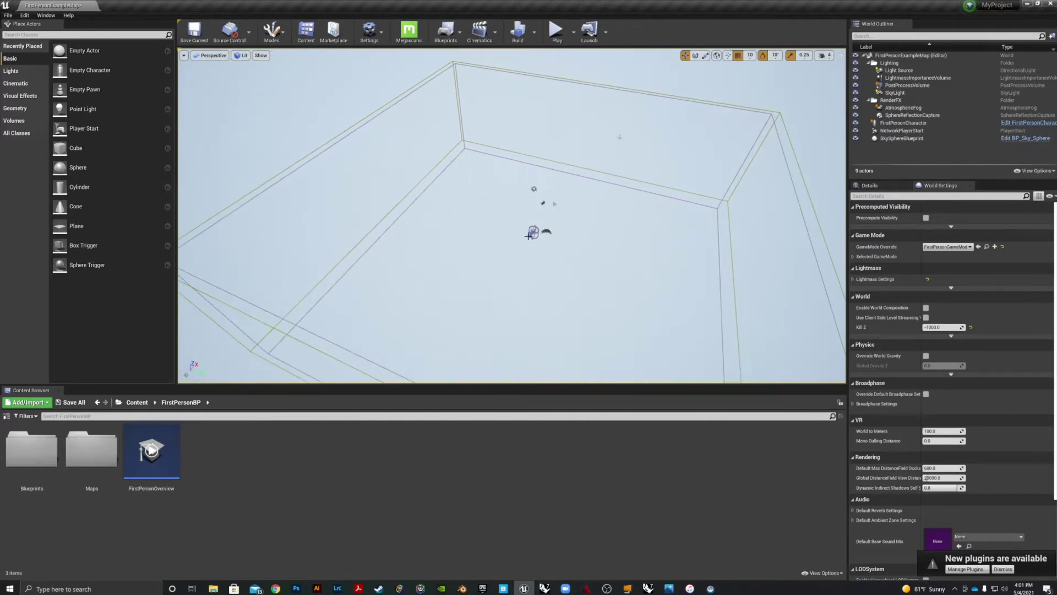
Focus on FirstPersonCharacter and inspect it, followed by NetworkPlayerStart, the sky sphere and SkyLight.
left_click(533, 232)
key("f")
scroll(472, 256, "up", 4)
scroll(470, 256, "down", 4)
scroll(470, 255, "up", 3)
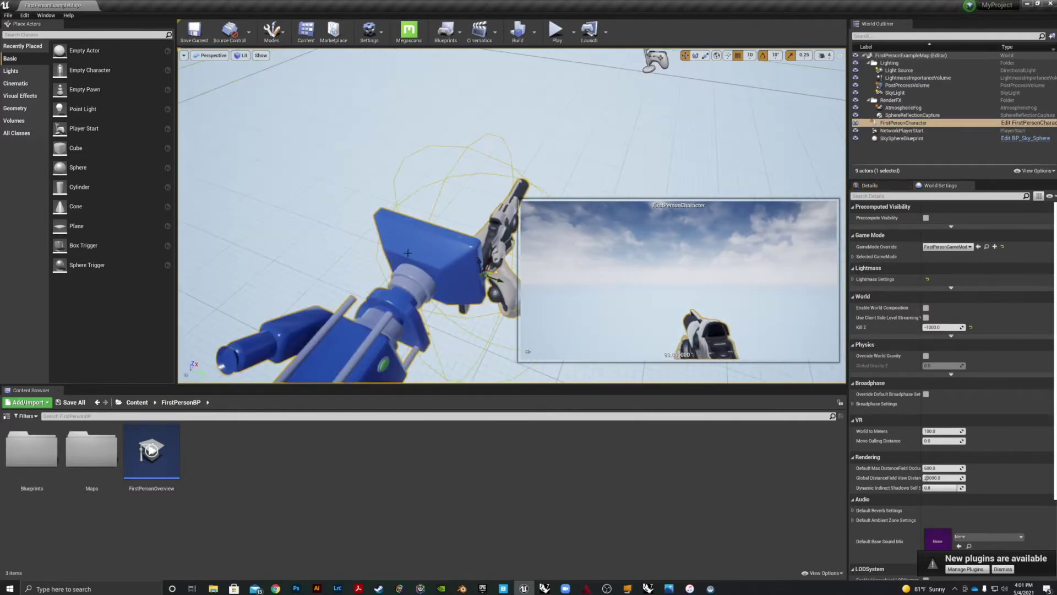
scroll(594, 115, "down", 5)
left_click(592, 127)
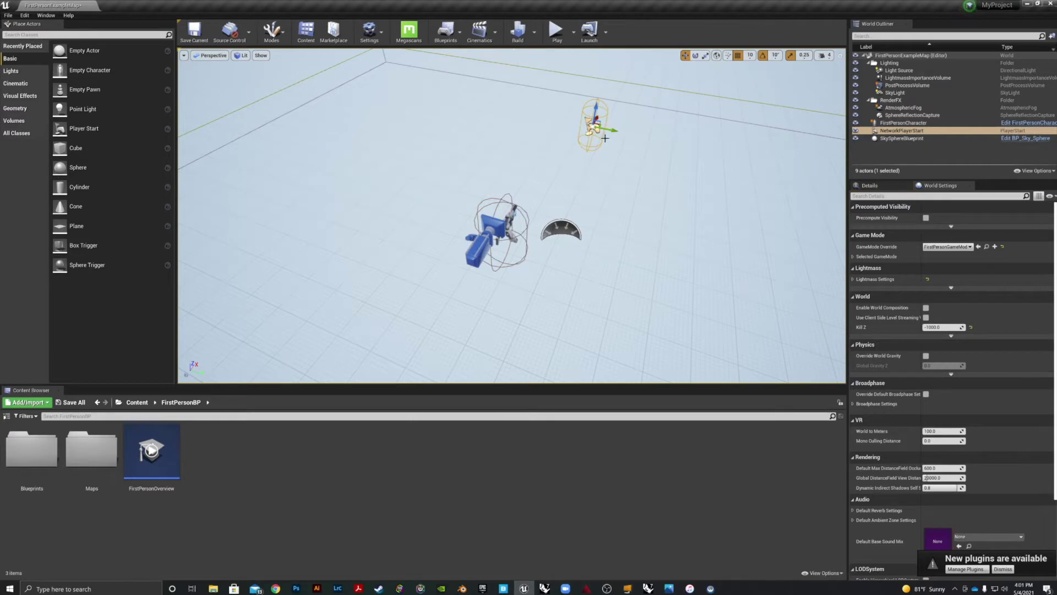
left_click(595, 177)
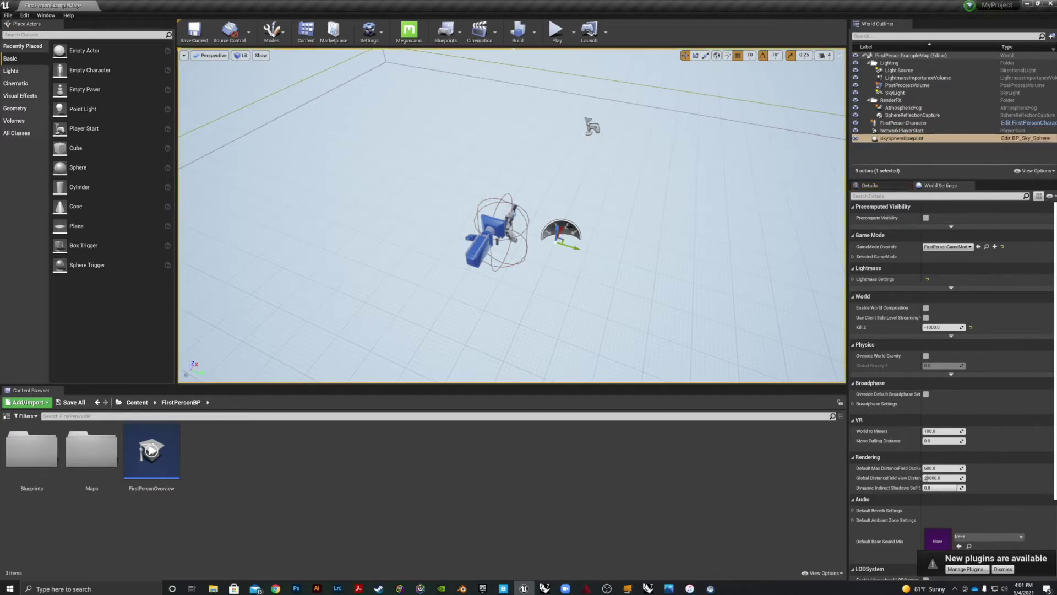
left_click(569, 224)
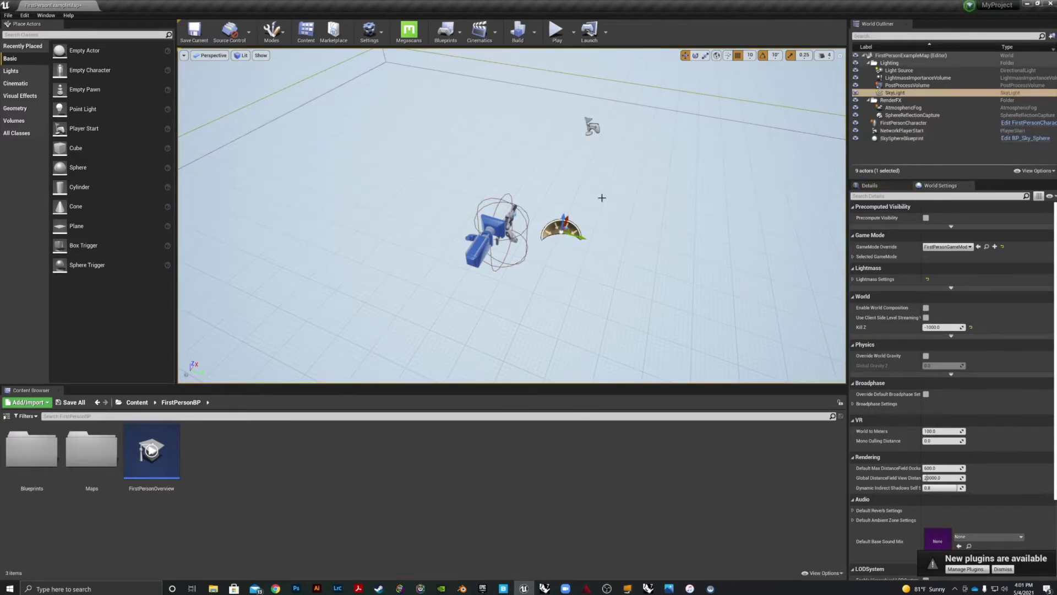
scroll(571, 185, "down", 6)
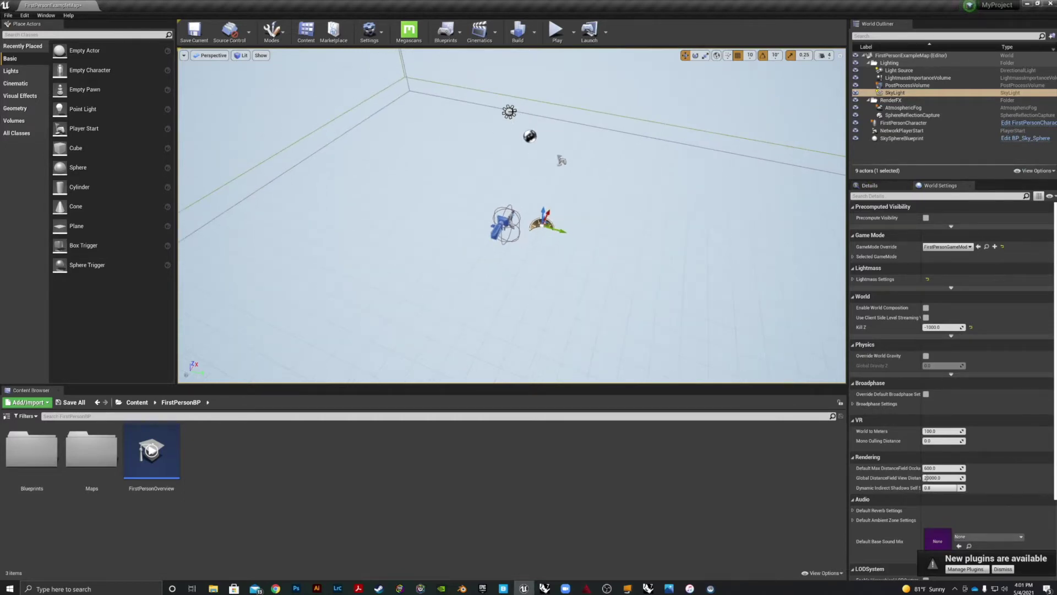
Raise the Light Source directional light slightly, try its rotate and scale gizmos, and clear the selection.
left_click(509, 112)
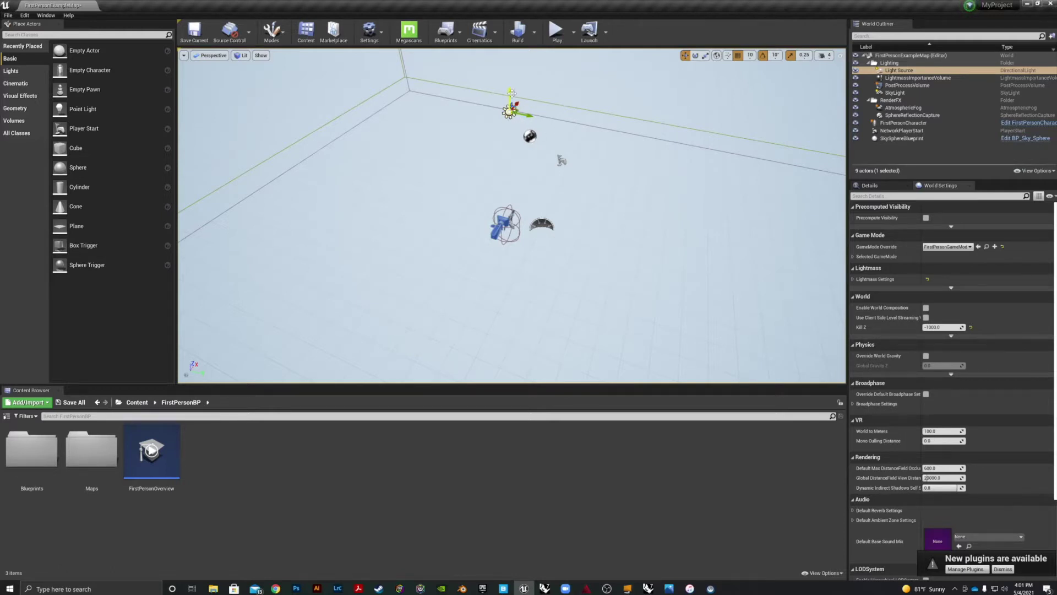
mouse_move(510, 92)
left_mouse_down()
mouse_move(509, 76)
mouse_move(500, 97)
left_mouse_up()
key("e")
left_click_drag(528, 82, 523, 82)
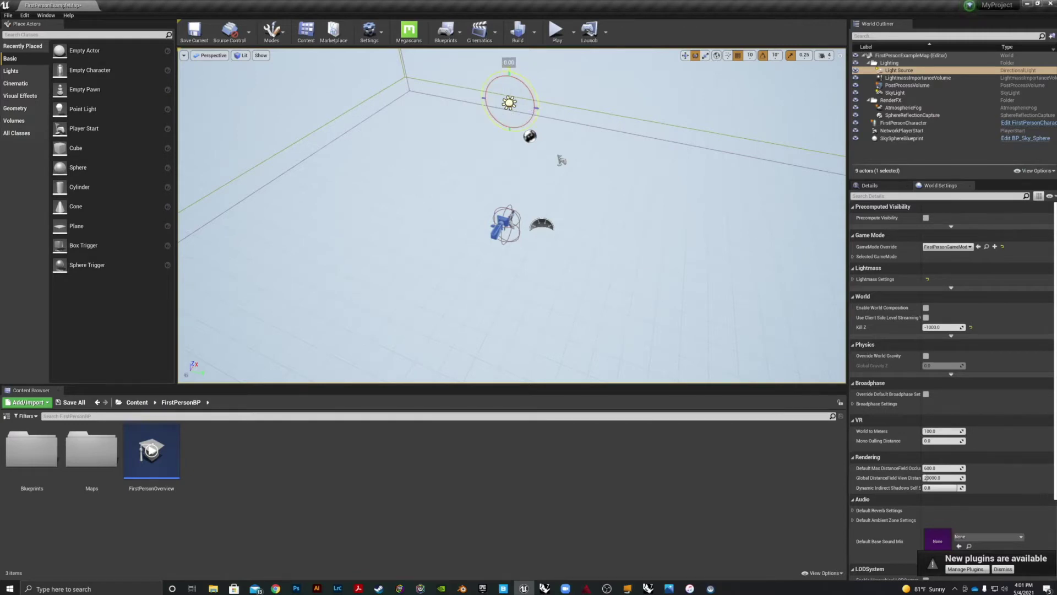
left_click_drag(523, 82, 523, 89)
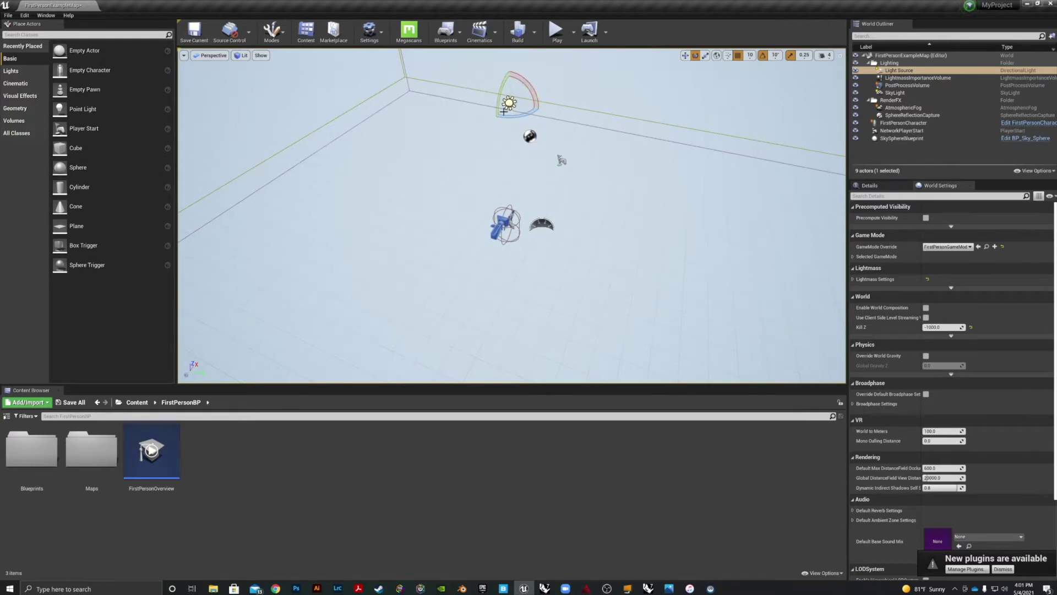
key("r")
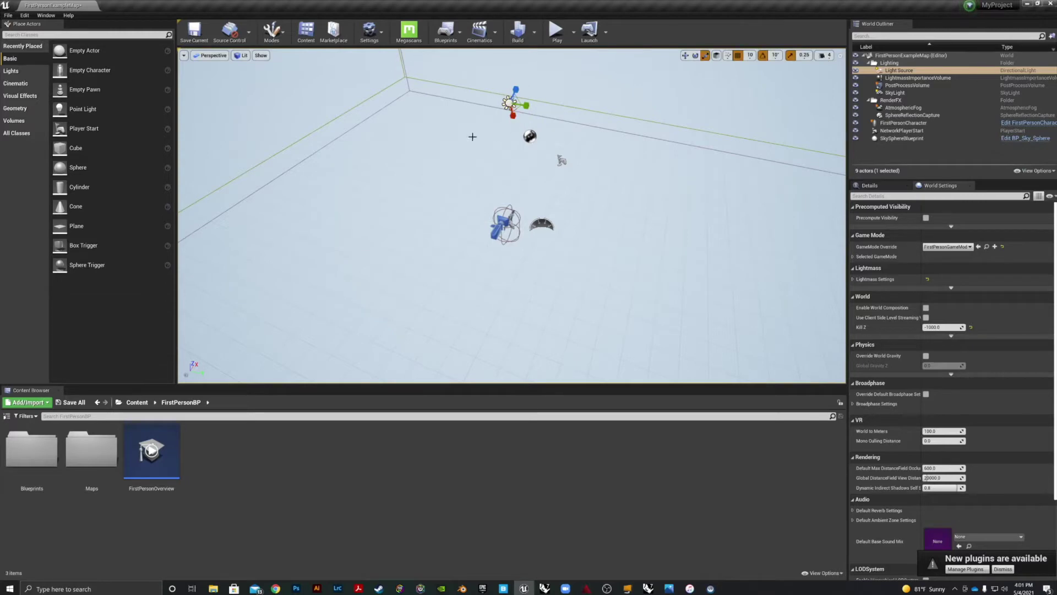
left_click(472, 137)
Select LightmassImportanceVolume to identify its bounds, clear the selection, and examine the level's volume outlines from farther away.
scroll(558, 143, "down", 5)
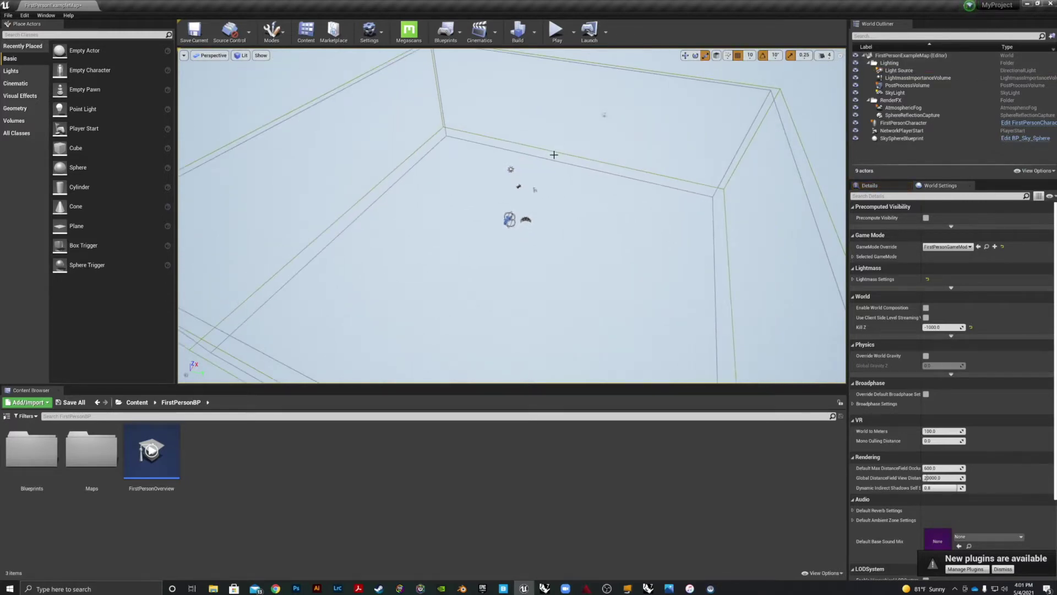
left_click(554, 155)
left_click(552, 153)
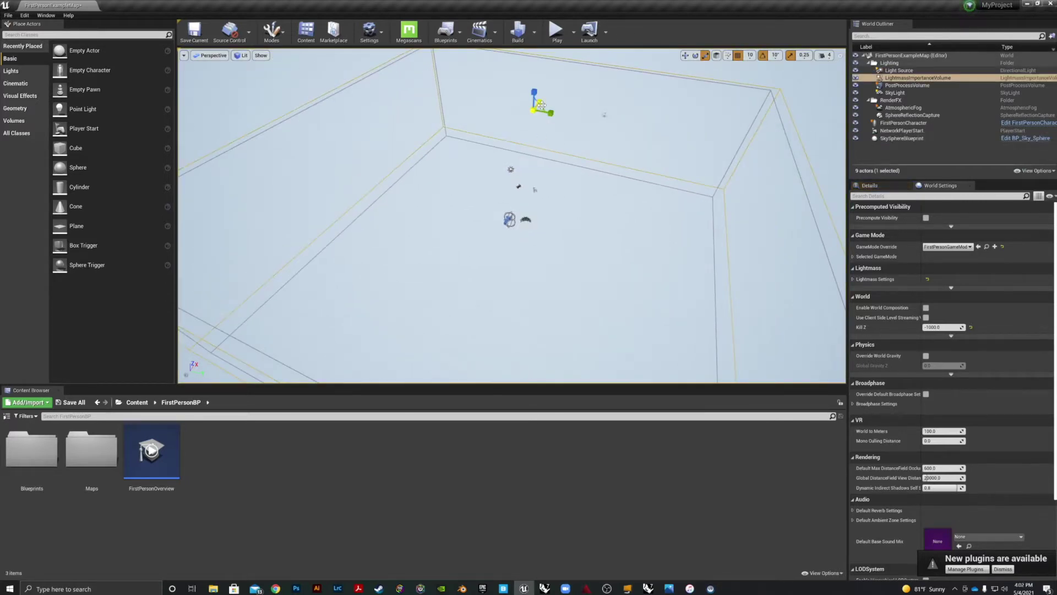
left_click_drag(542, 101, 540, 105)
key("Escape")
left_click_drag(457, 201, 430, 154, "alt")
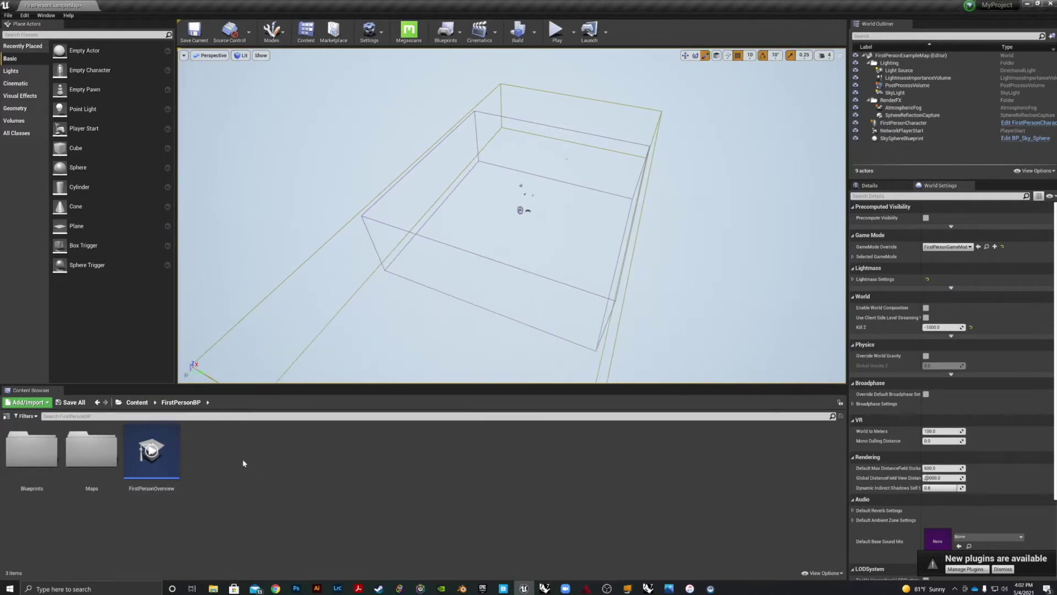
Create a new folder named KELLOGG_GALLERY in the project's Content folder.
left_click(137, 402)
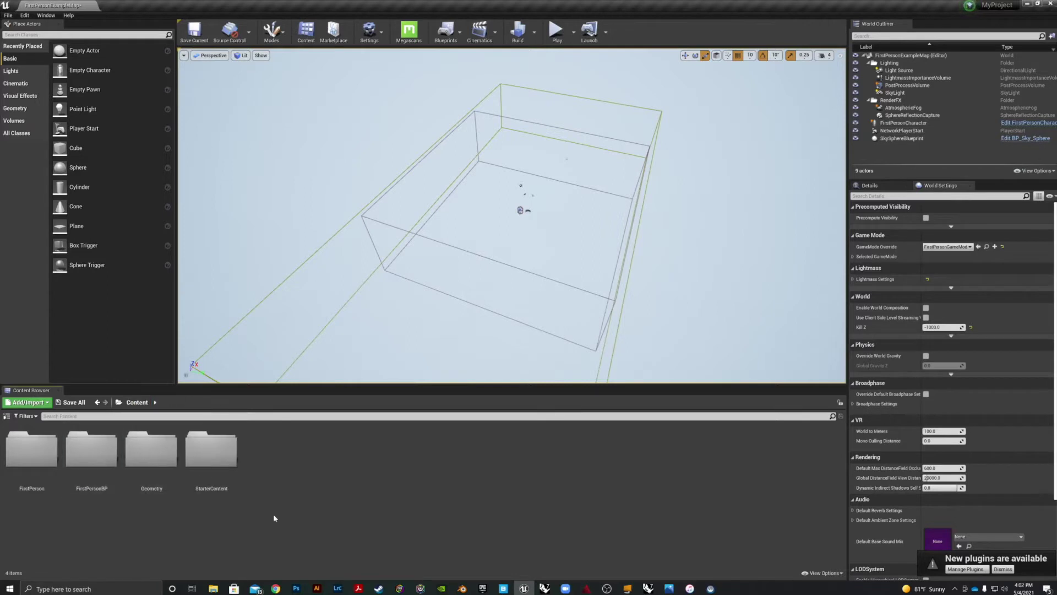
right_click(267, 454)
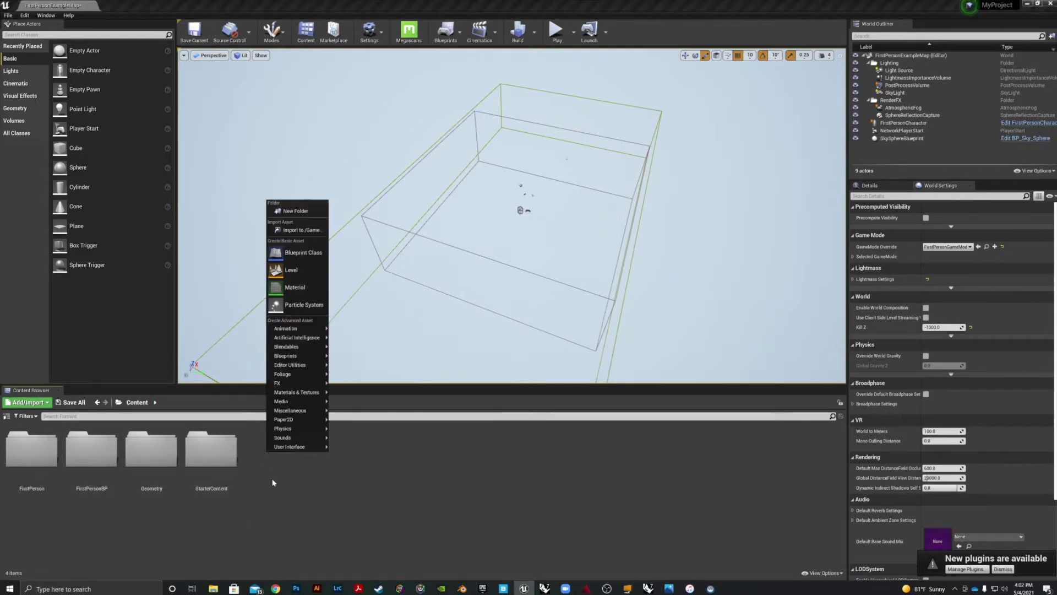
left_click(286, 208)
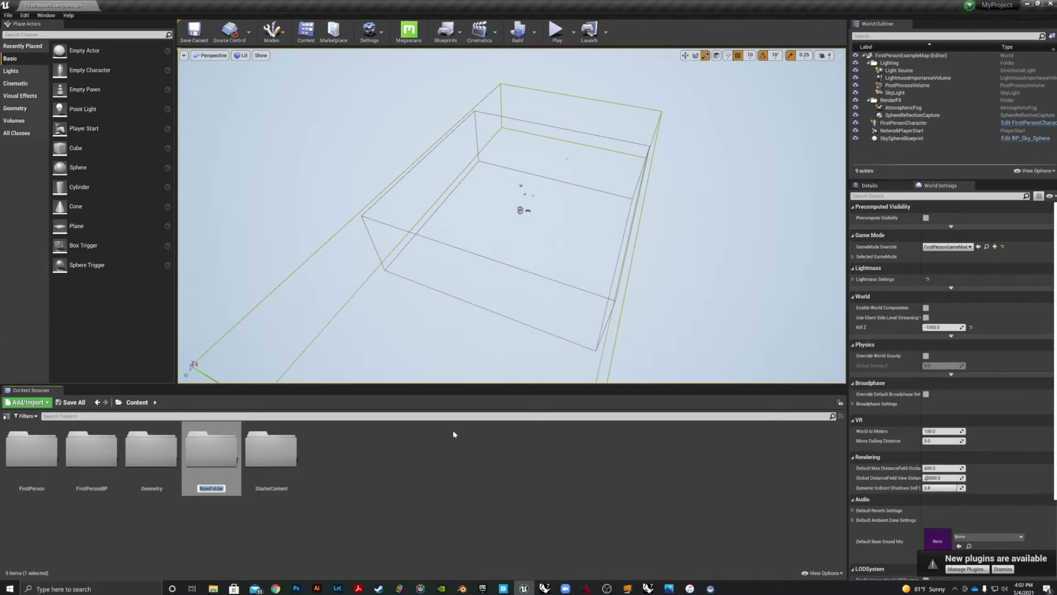
type("KELLOGG GALL")
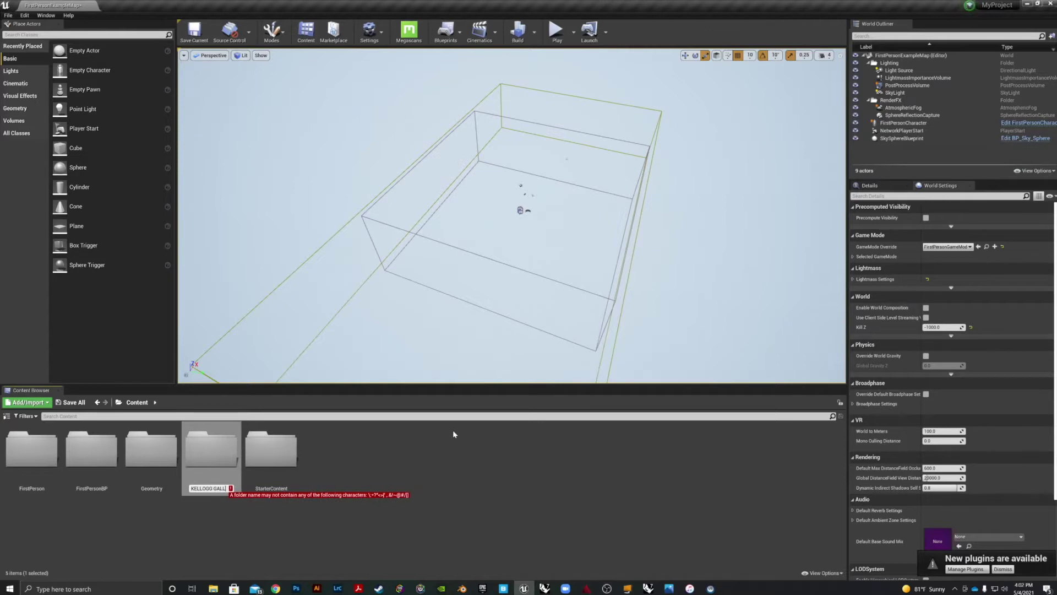
key("BackSpace")
key("BackSpace")
key("BackSpace")
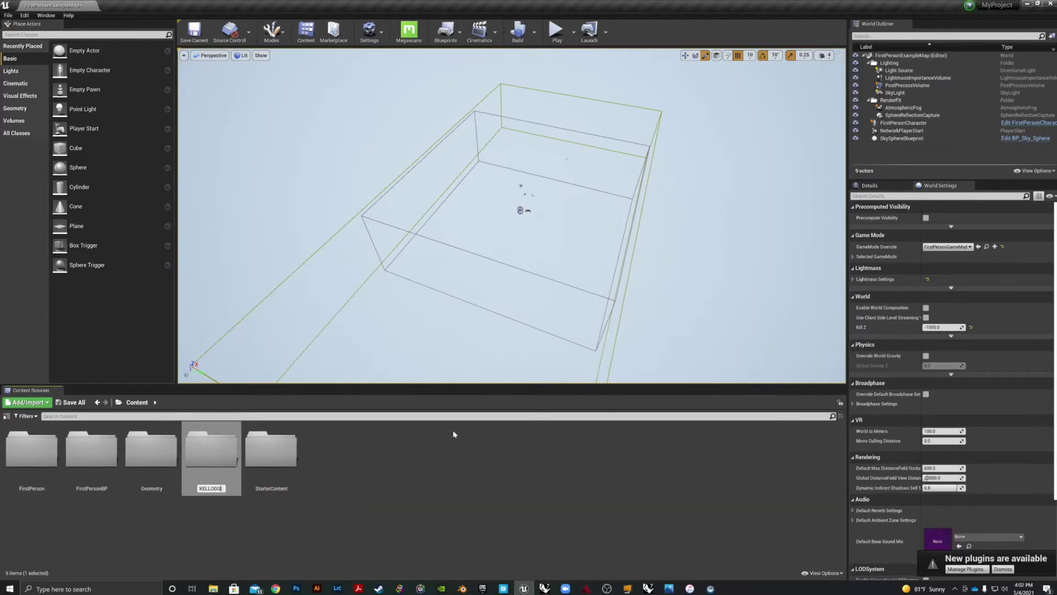
key("Return")
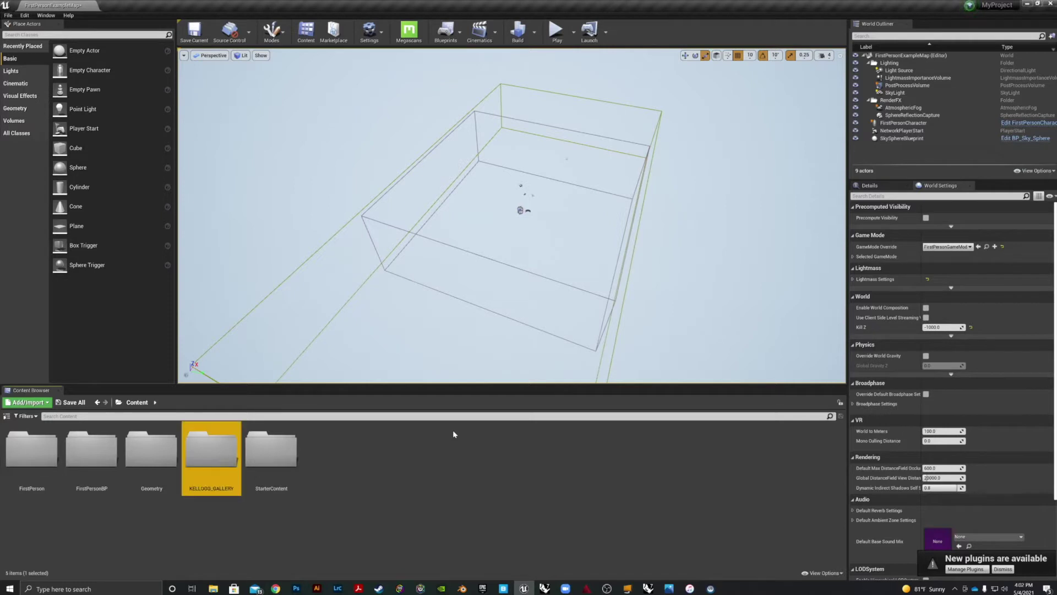
Open the KELLOGG_GALLERY content folder, switch to File Explorer, and locate kelloggGalleryDemo in Desktop, PolyKroma_2021, Kellogg_FBX, New Folder.
double_click(212, 449)
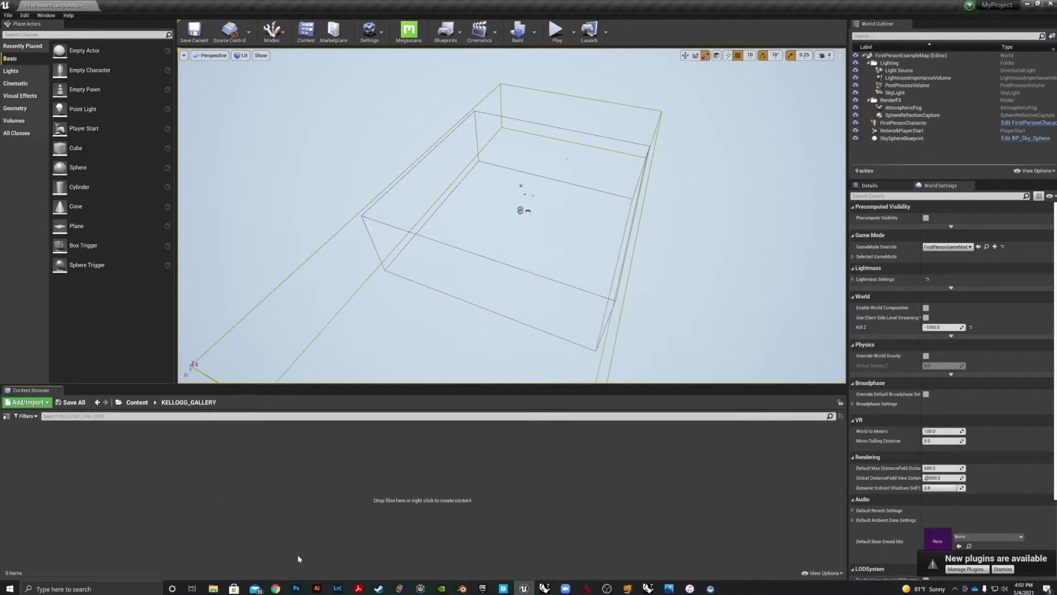
left_click(217, 588)
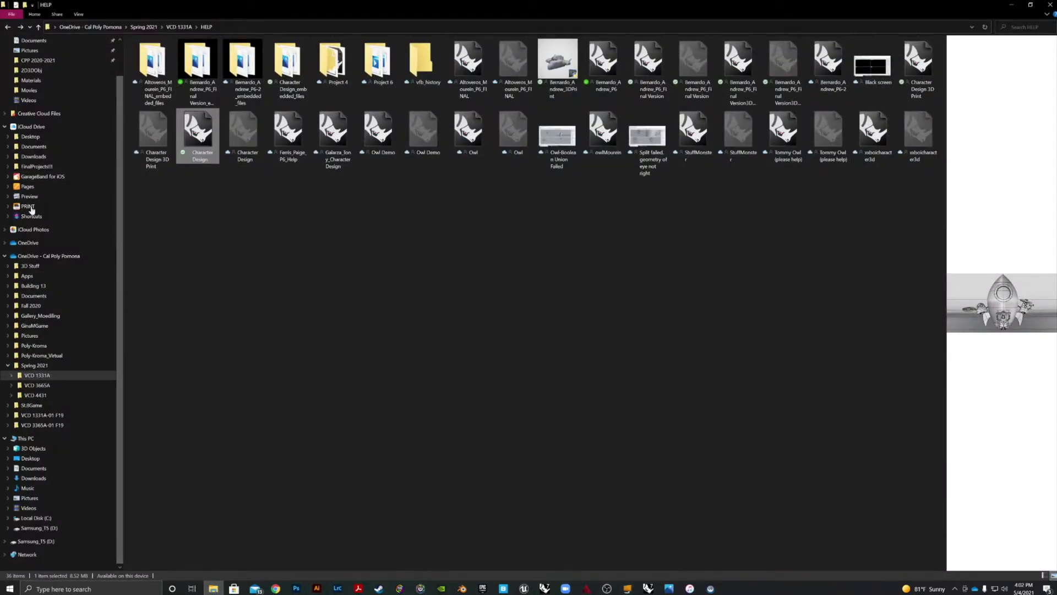
left_click(8, 28)
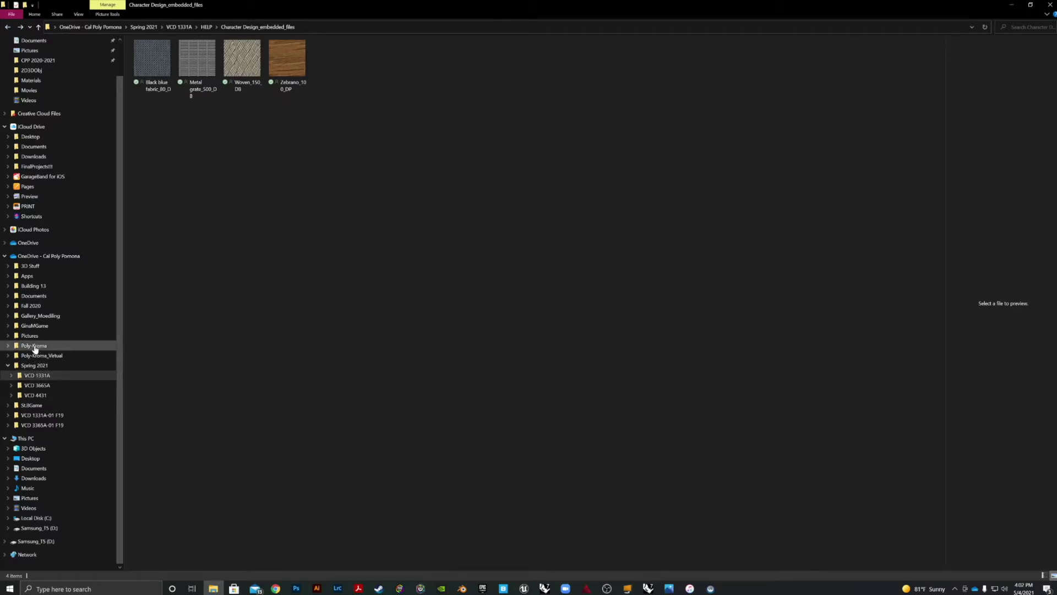
left_click(31, 458)
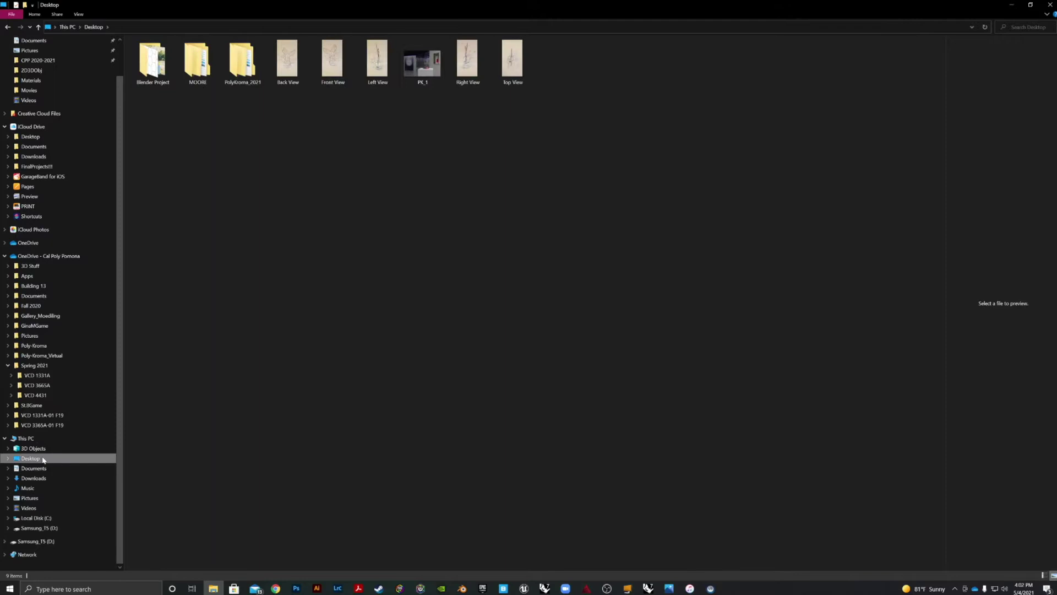
double_click(252, 63)
left_click(167, 71)
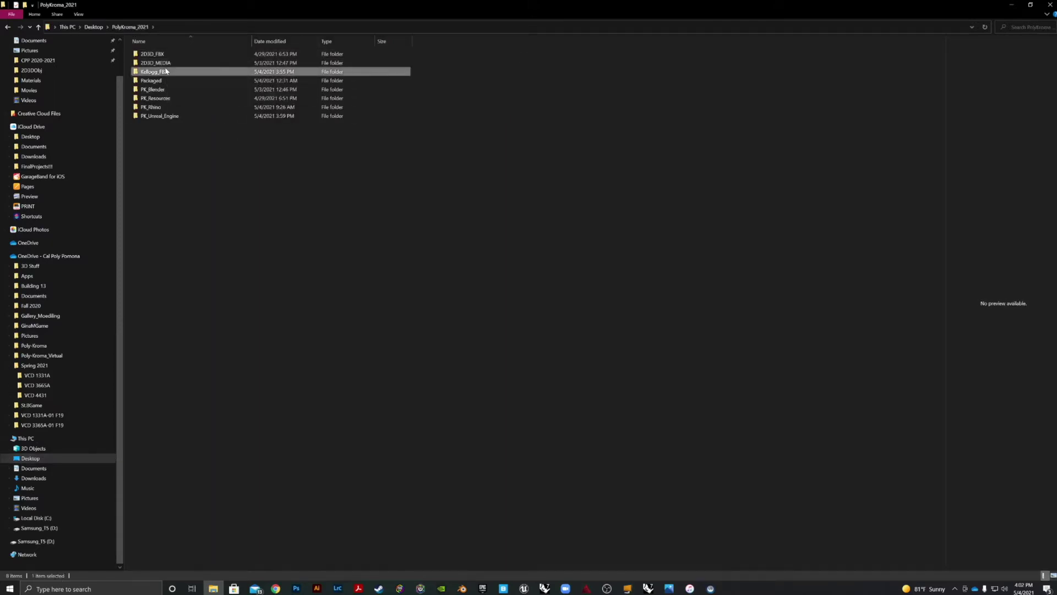
double_click(166, 71)
double_click(157, 205)
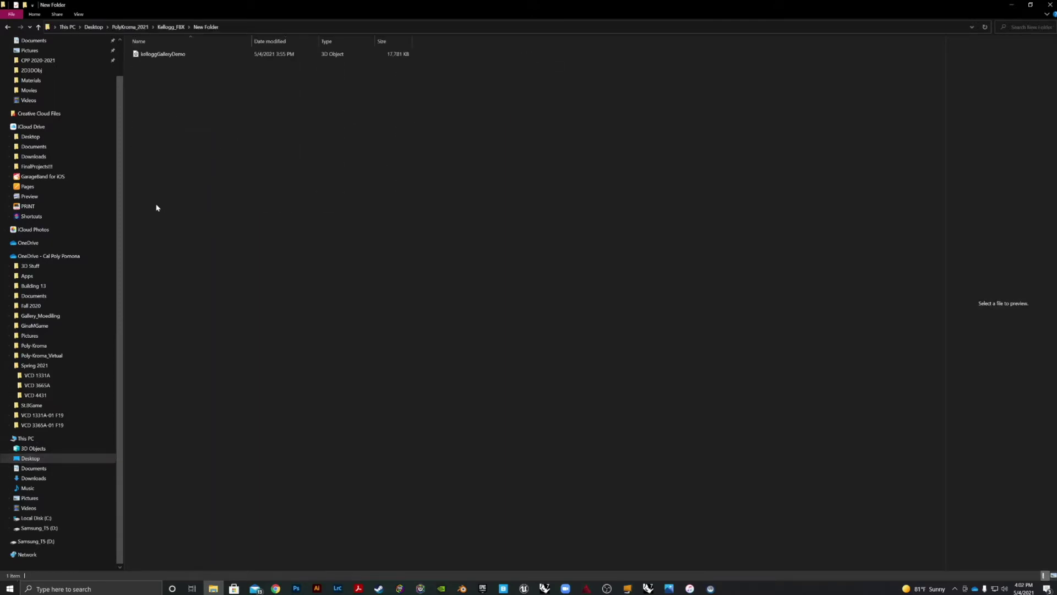
left_click(172, 55)
left_click(1032, 4)
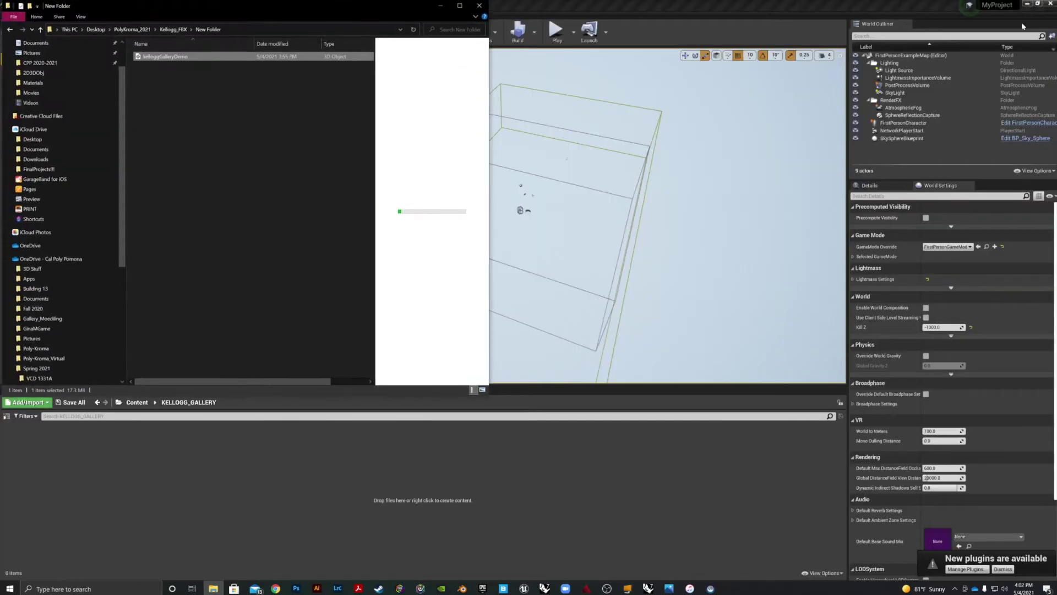
Import all of kelloggGalleryDemo into KELLOGG_GALLERY as static meshes with Generate Lightmap UVs off, and dismiss the message log.
left_click_drag(175, 66, 394, 511)
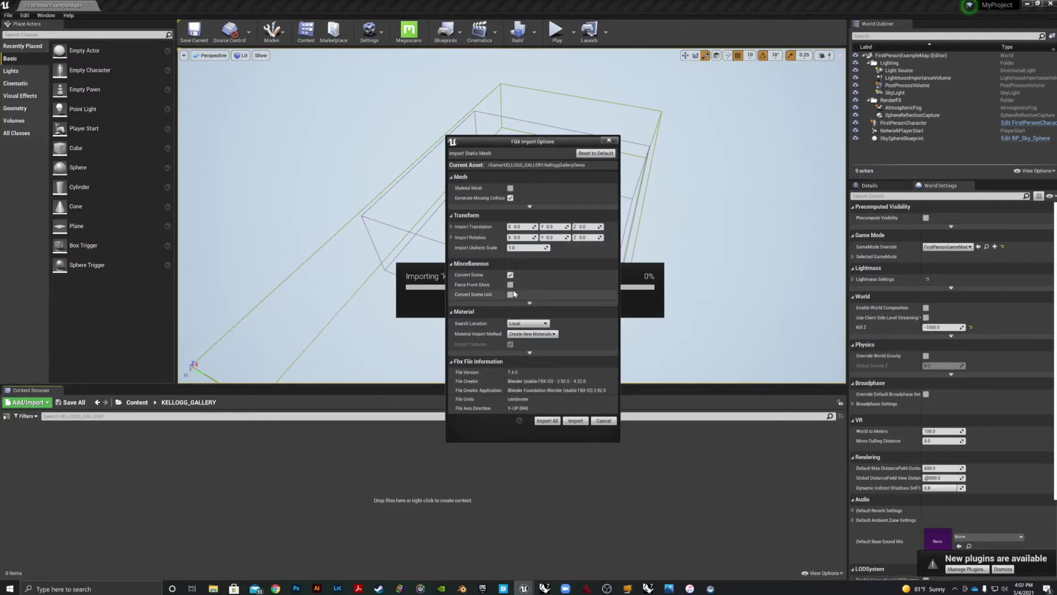
left_click(530, 302)
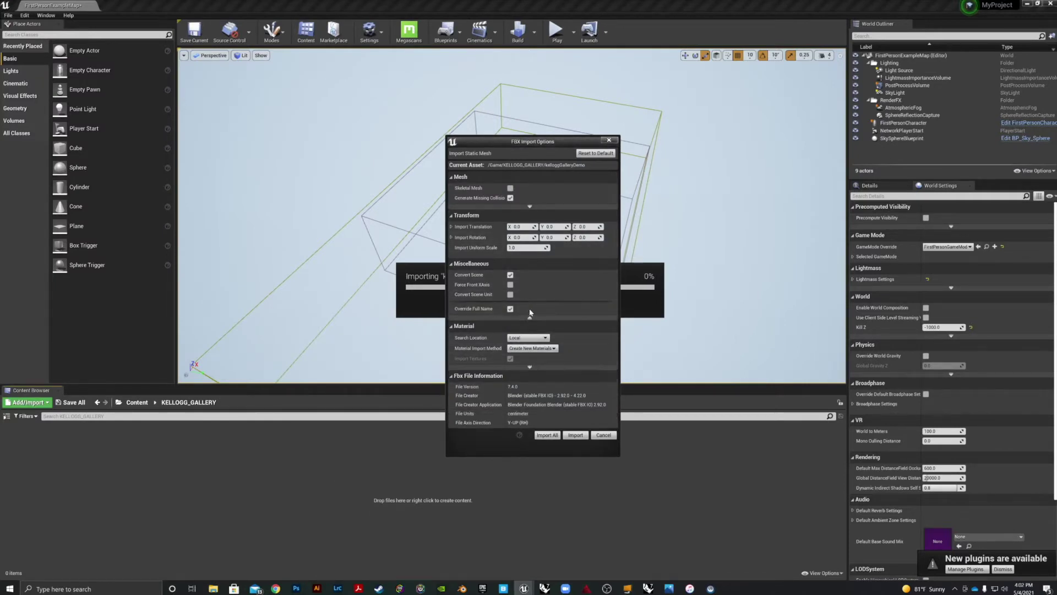
left_click(530, 318)
left_click(530, 304)
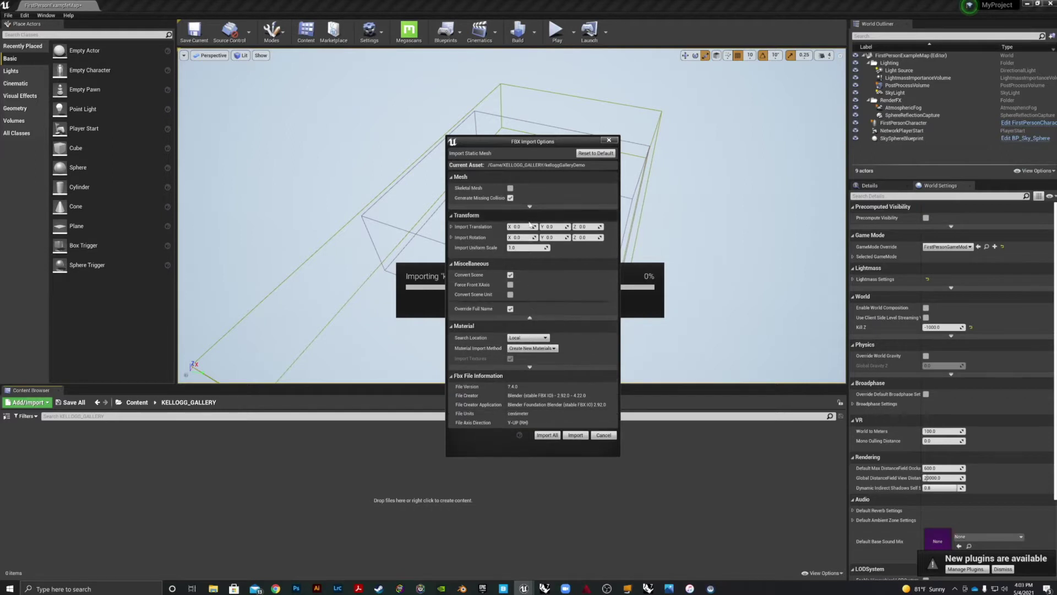
left_click(530, 207)
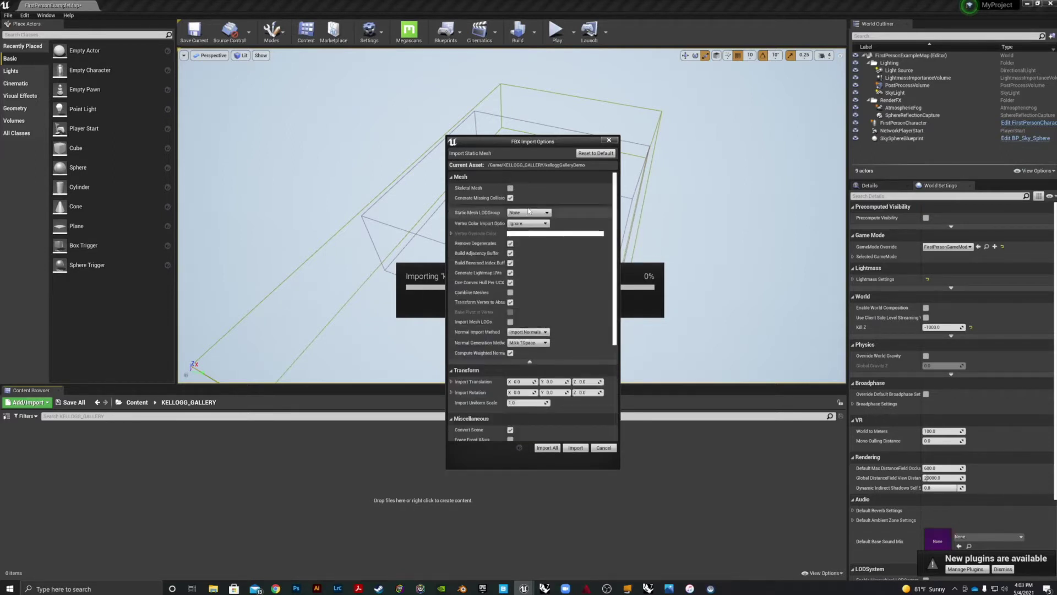
left_click(510, 273)
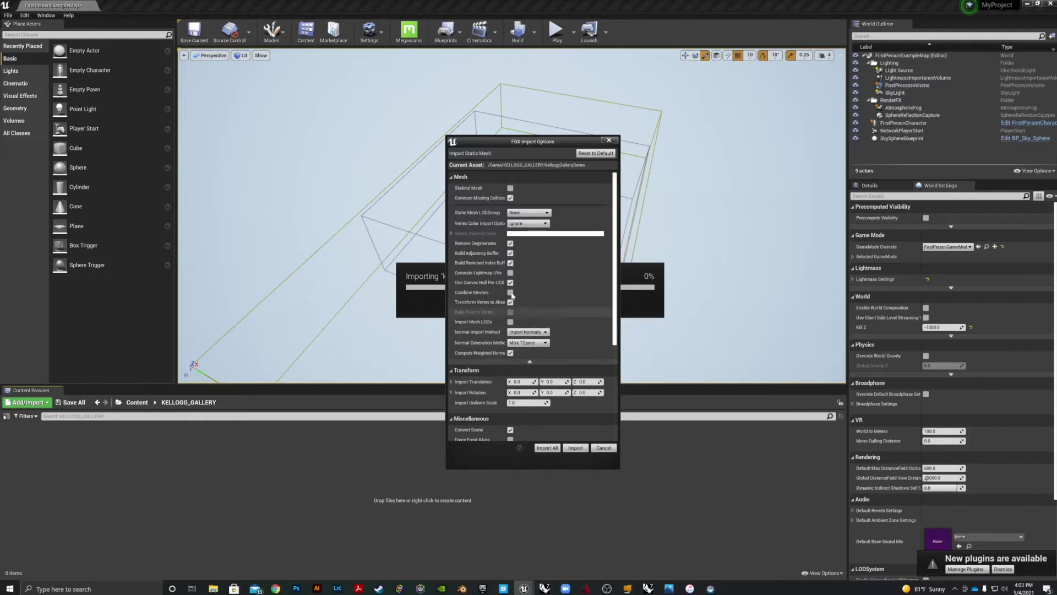
left_click(546, 447)
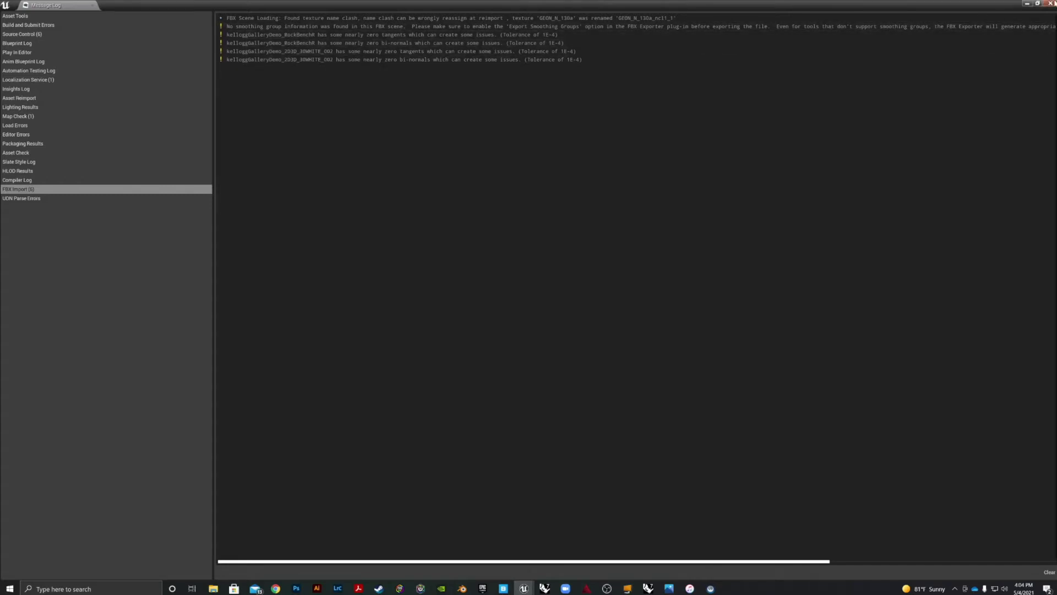
left_click(1052, 4)
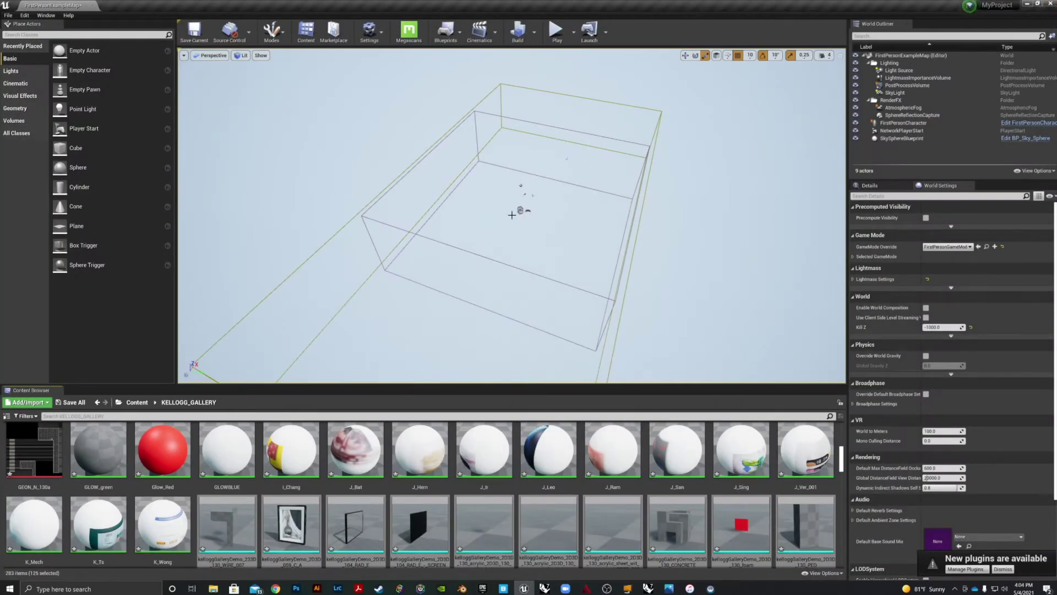
Look through the imported gallery meshes, materials and textures in the KELLOGG_GALLERY folder.
scroll(237, 515, "down", 1)
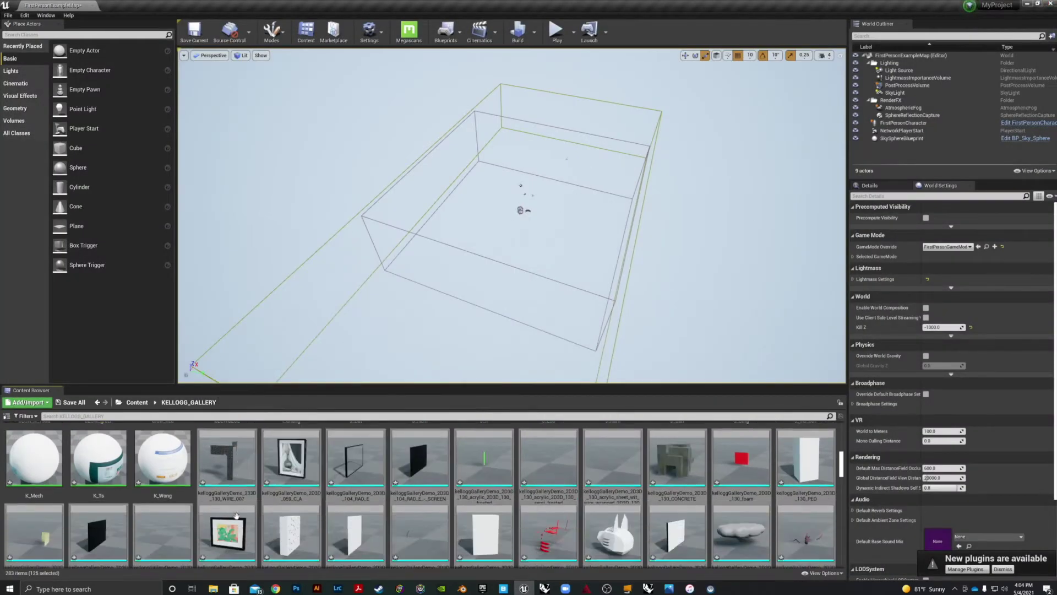
scroll(285, 434, "down", 1)
scroll(266, 502, "down", 5)
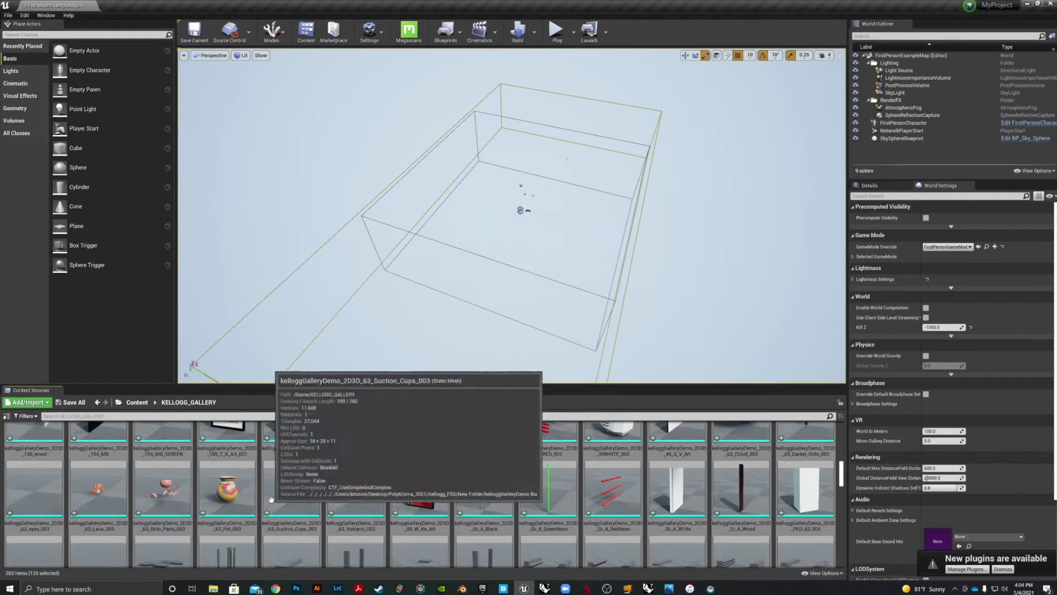
scroll(347, 490, "down", 10)
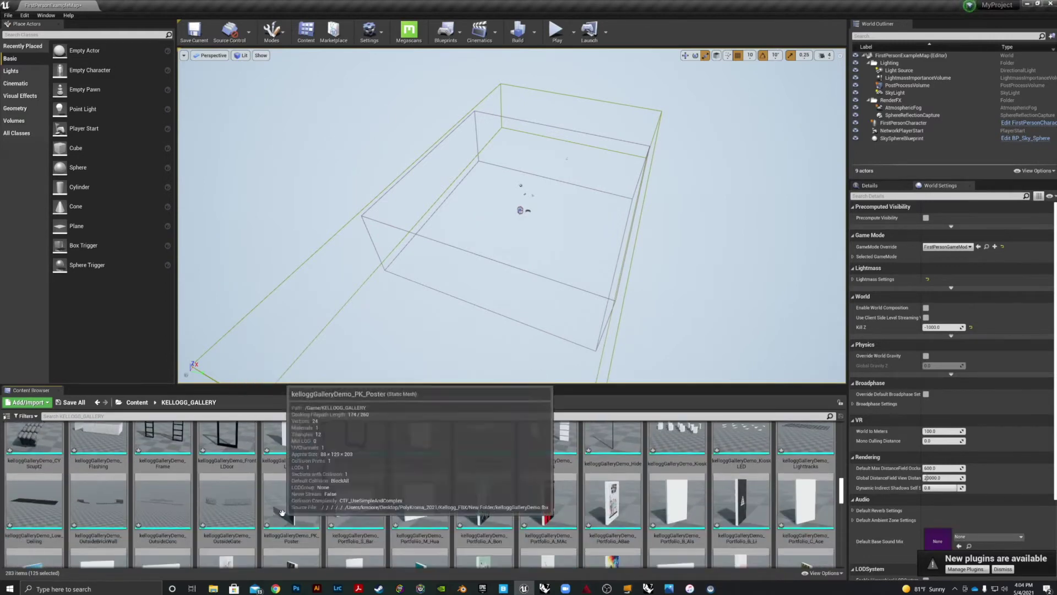
scroll(219, 498, "down", 5)
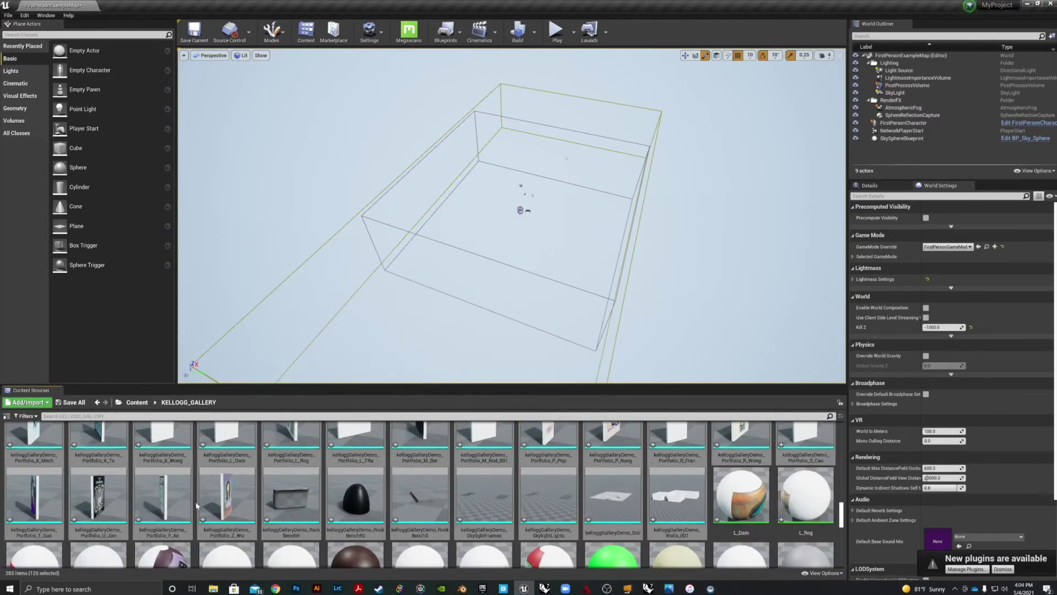
scroll(311, 502, "down", 6)
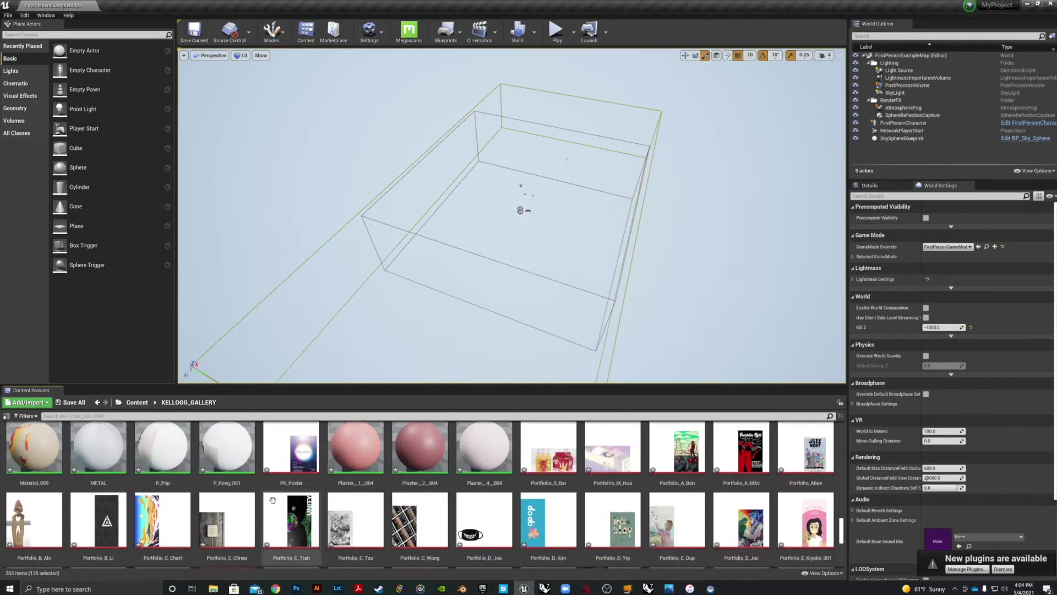
scroll(302, 495, "down", 1)
scroll(254, 507, "up", 3)
scroll(209, 518, "down", 3)
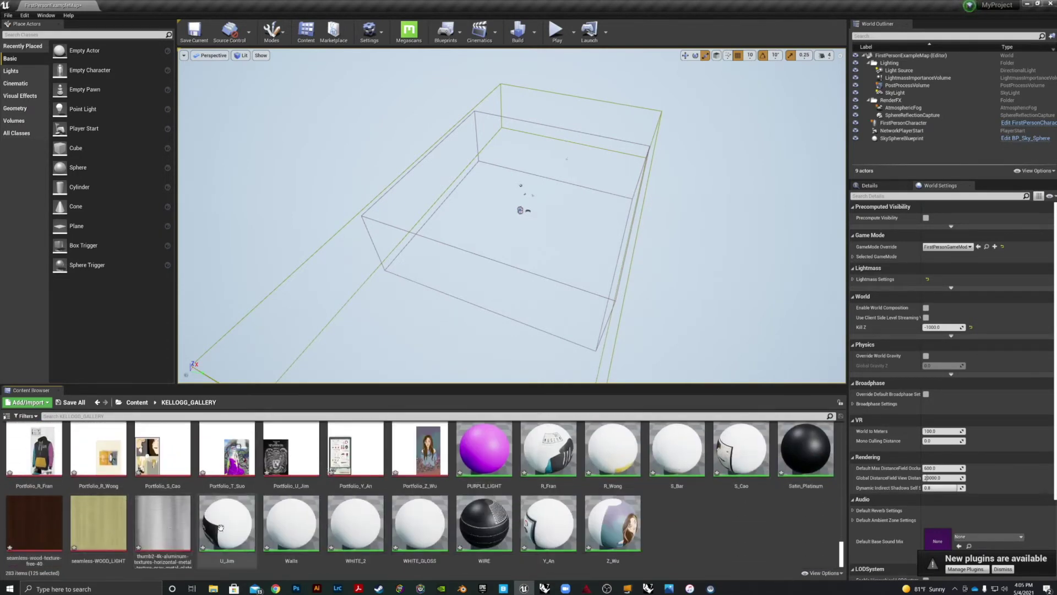
scroll(220, 527, "up", 10)
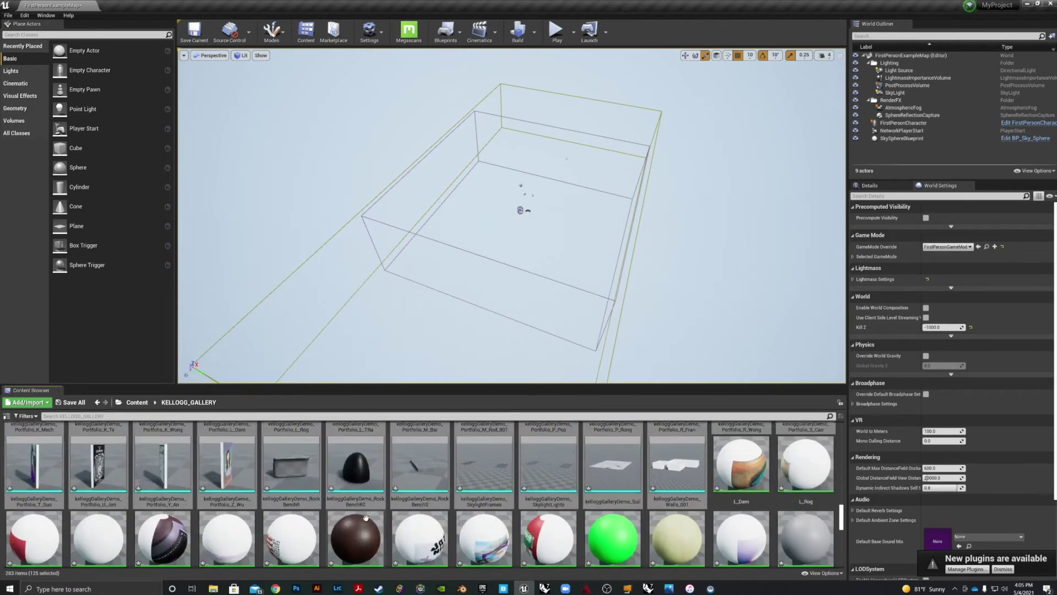
scroll(331, 518, "up", 10)
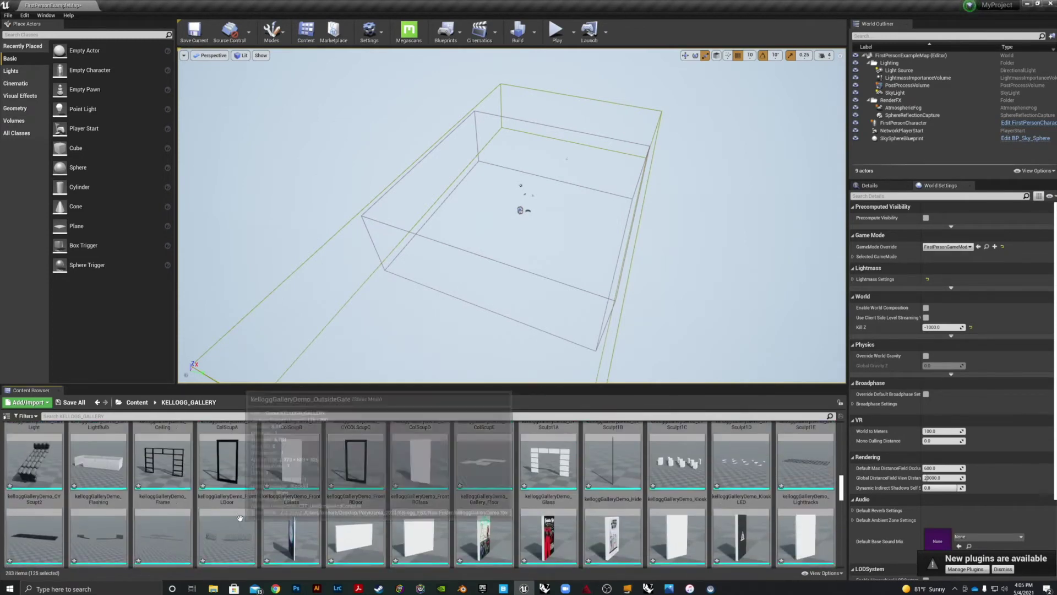
scroll(277, 512, "up", 8)
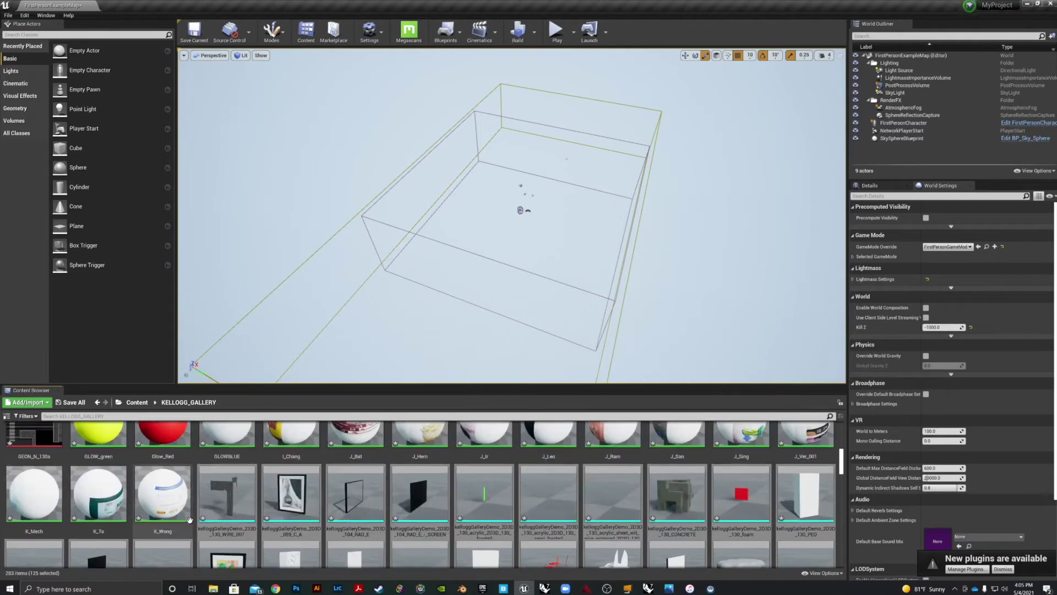
scroll(186, 520, "up", 2)
scroll(231, 512, "down", 3)
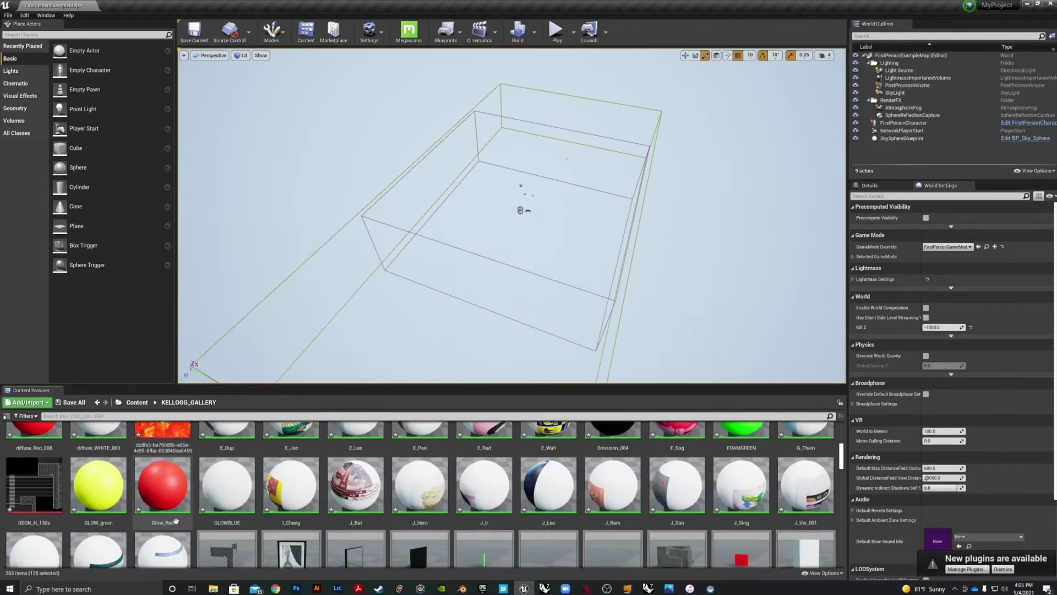
scroll(251, 506, "down", 2)
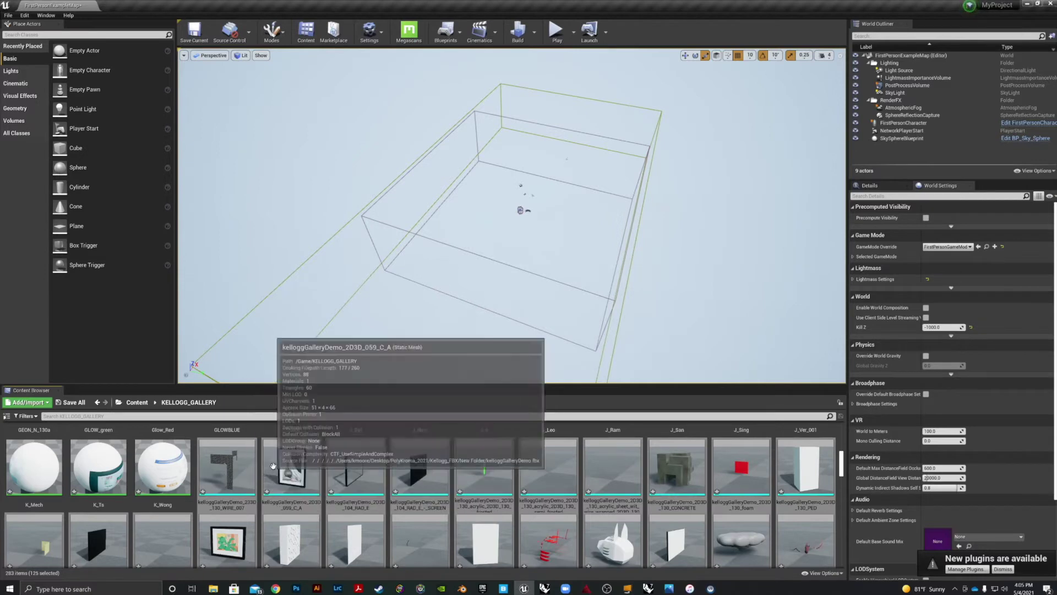
Place all the selected kelloggGalleryDemo static meshes into the level together.
left_click_drag(253, 468, 480, 207)
middle_click_drag(477, 210, 471, 214)
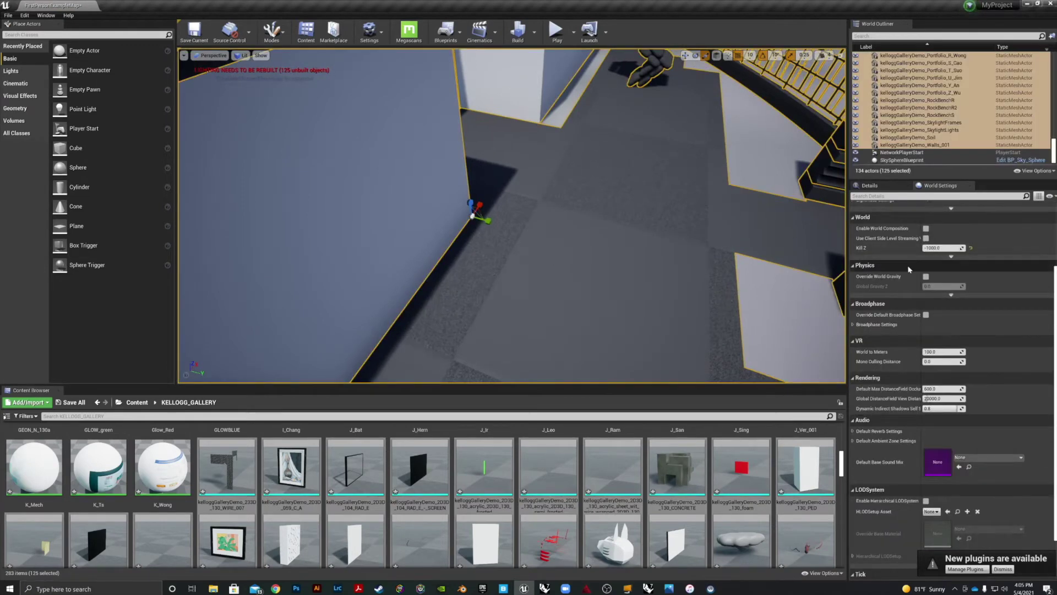
scroll(903, 271, "down", 1)
scroll(890, 282, "up", 1)
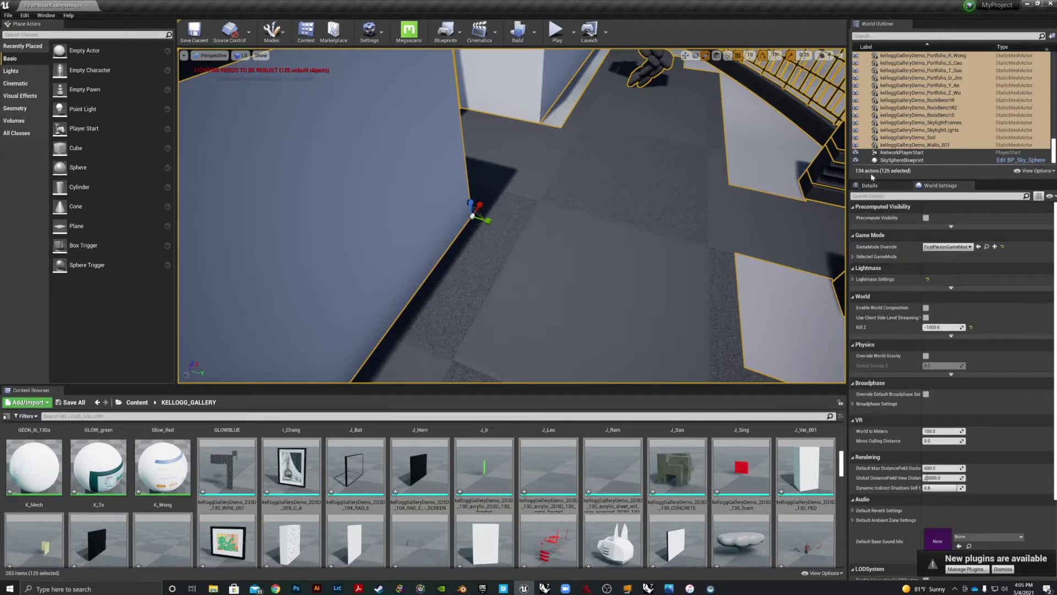
left_click(870, 187)
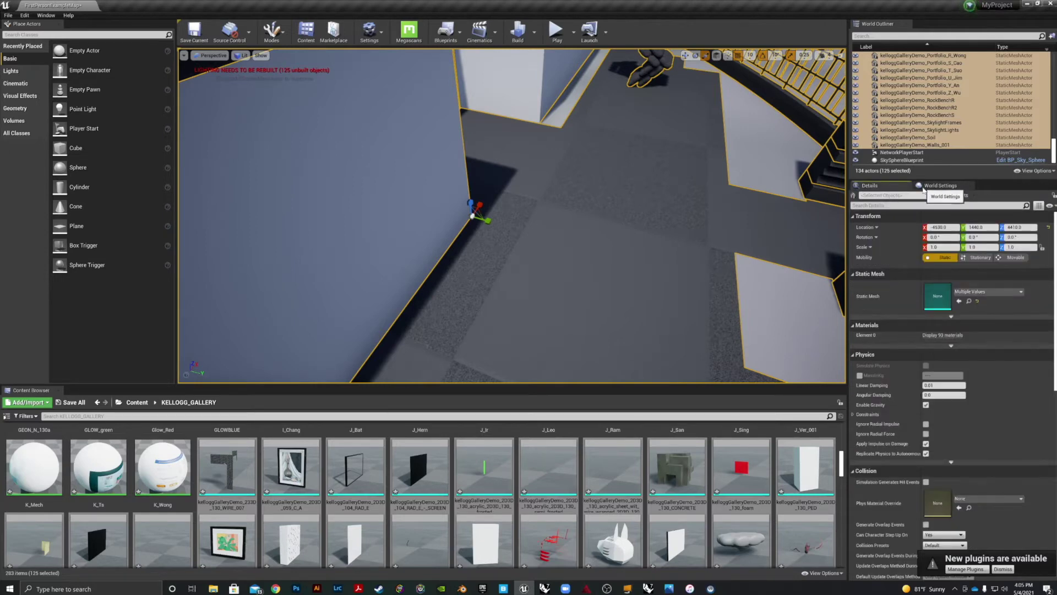
left_click(930, 186)
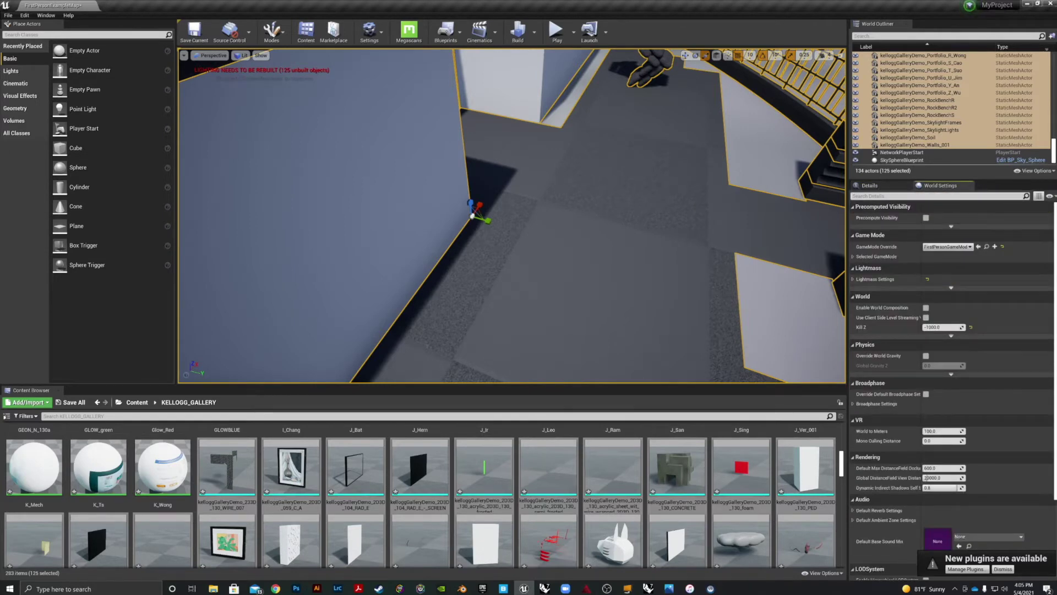
left_click(41, 16)
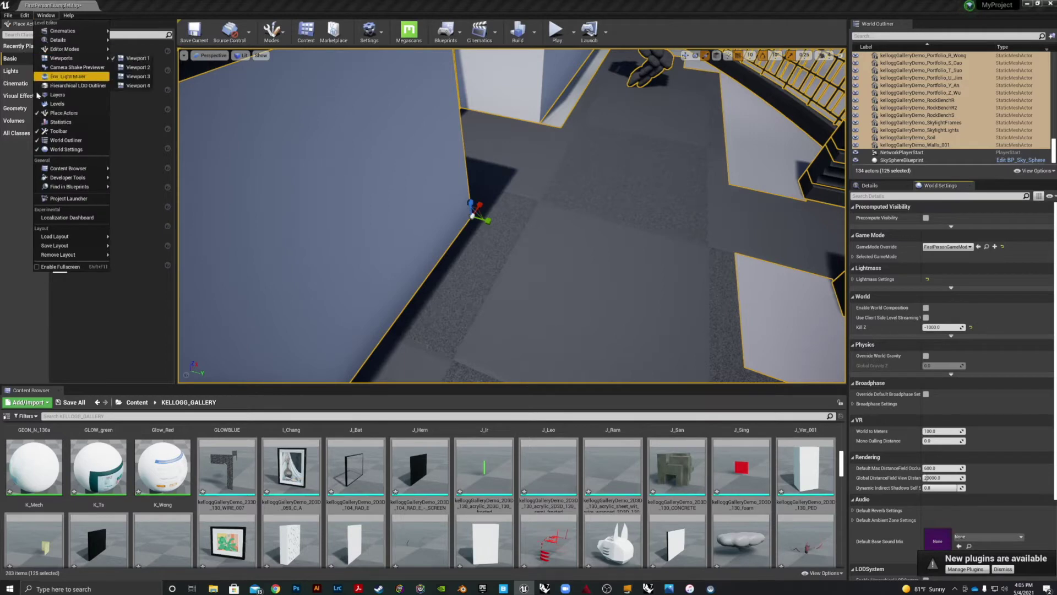
left_click(46, 16)
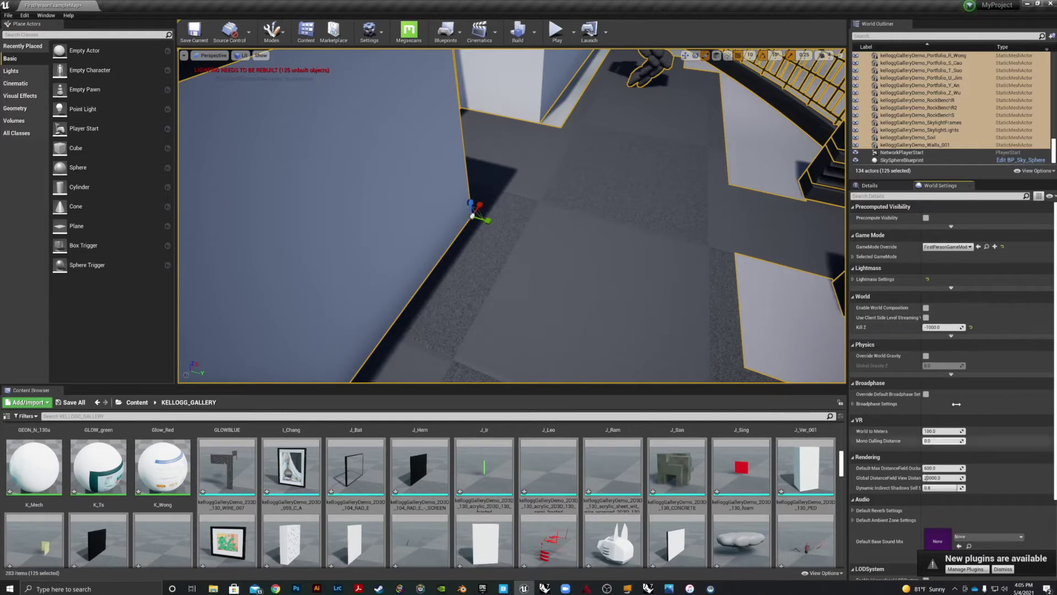
Set the location of all selected gallery meshes to X -1605, Y 50, Z 1069.
left_click(870, 186)
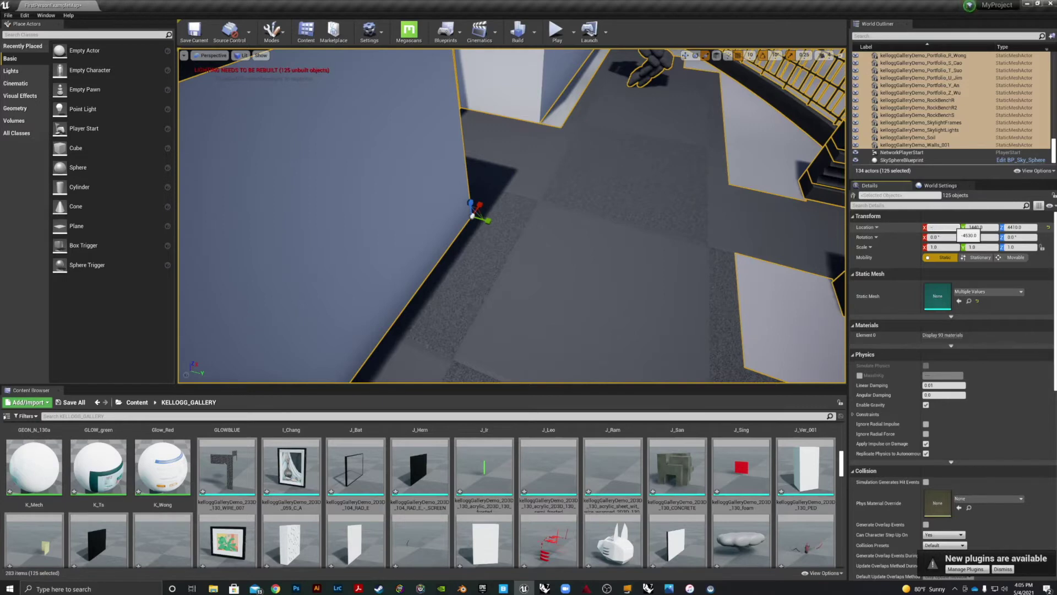
key("Tab")
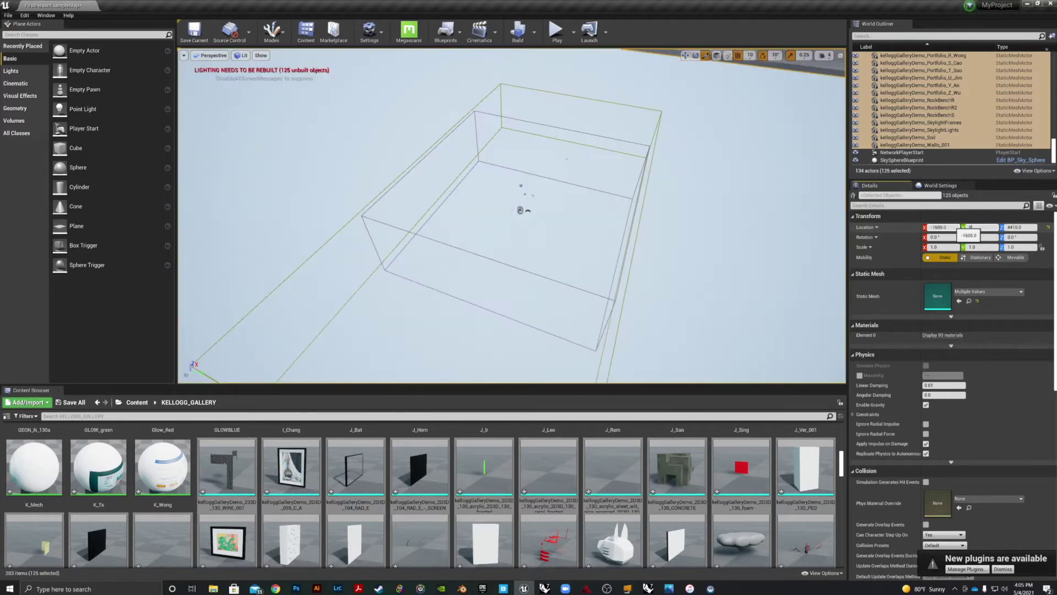
type("50")
key("Tab")
type("1069")
key("Return")
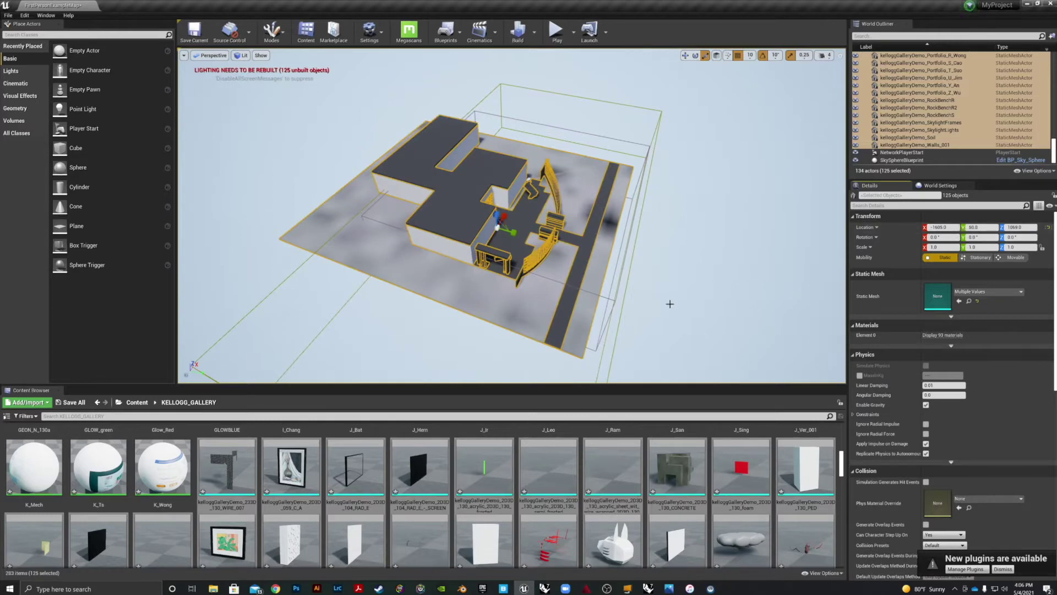
scroll(544, 305, "up", 3)
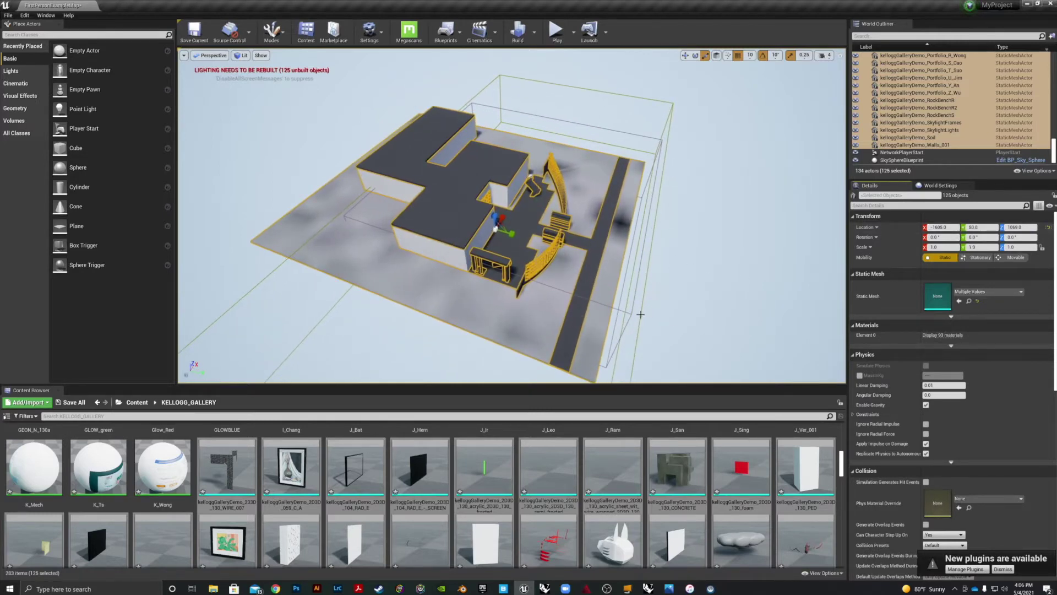
Examine the gallery's interior rooms, displayed artworks and walls from inside the building.
right_click_drag(592, 332, 566, 317)
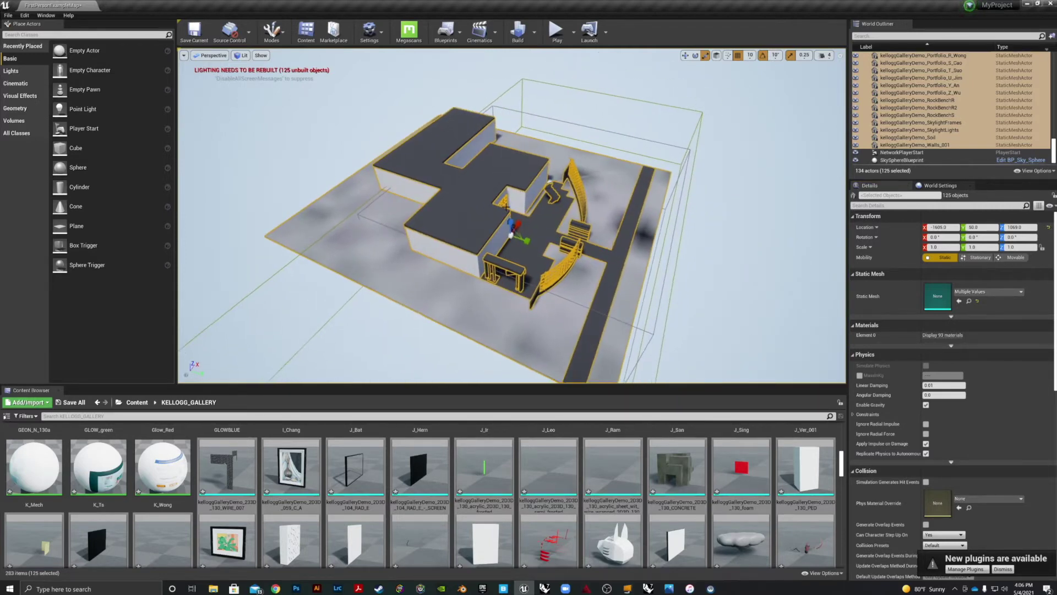
left_click(502, 198)
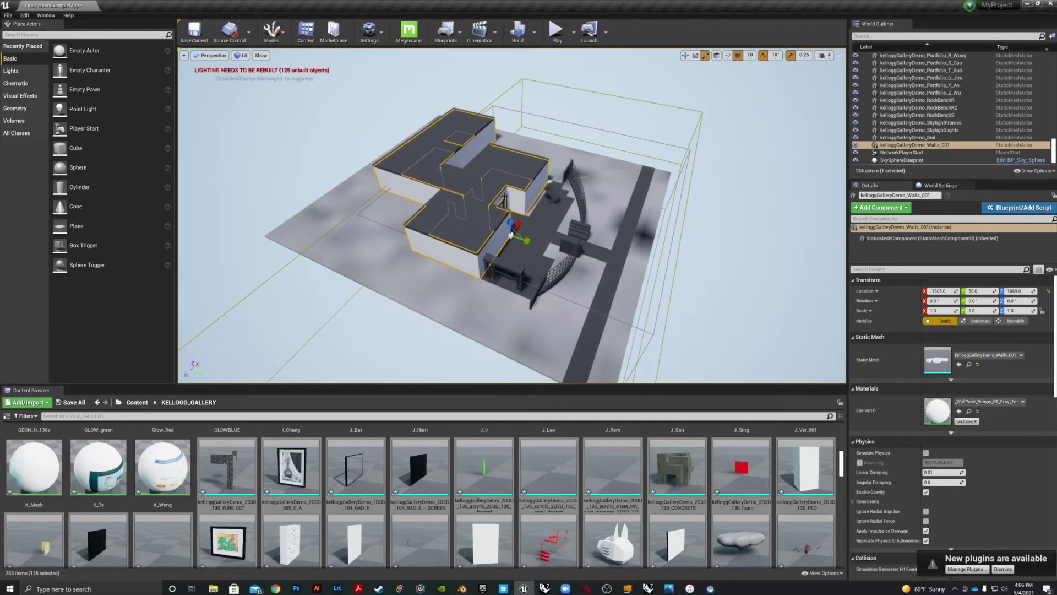
key("f")
scroll(440, 259, "up", 15)
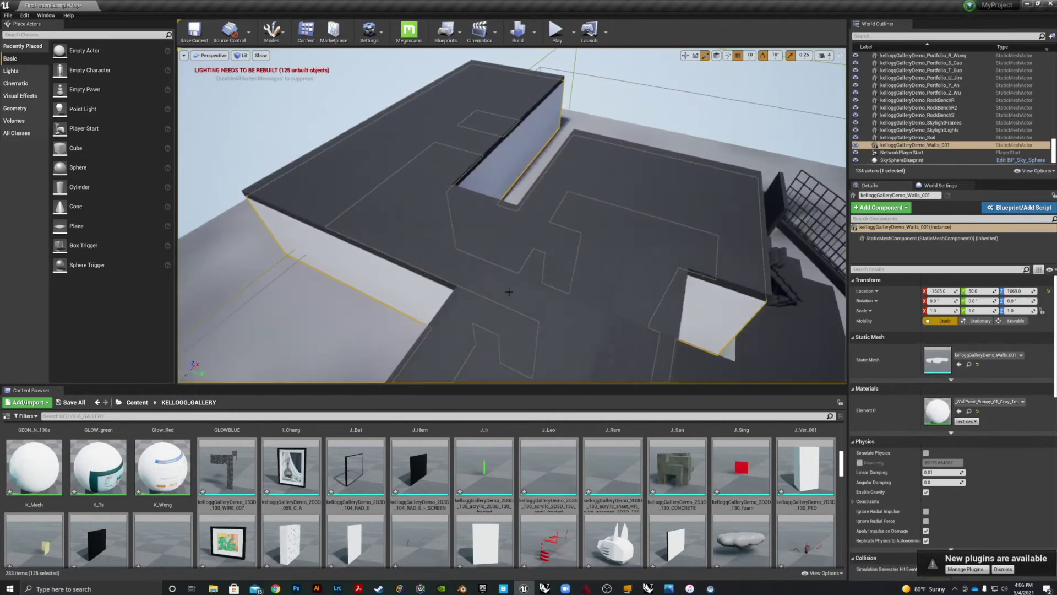
scroll(440, 260, "up", 15)
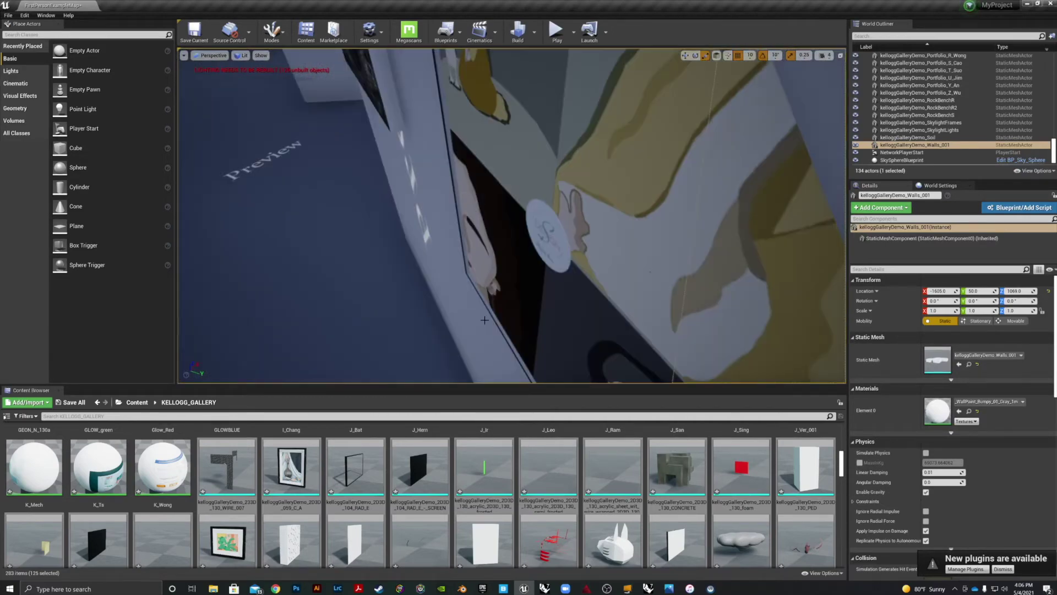
scroll(440, 260, "up", 10)
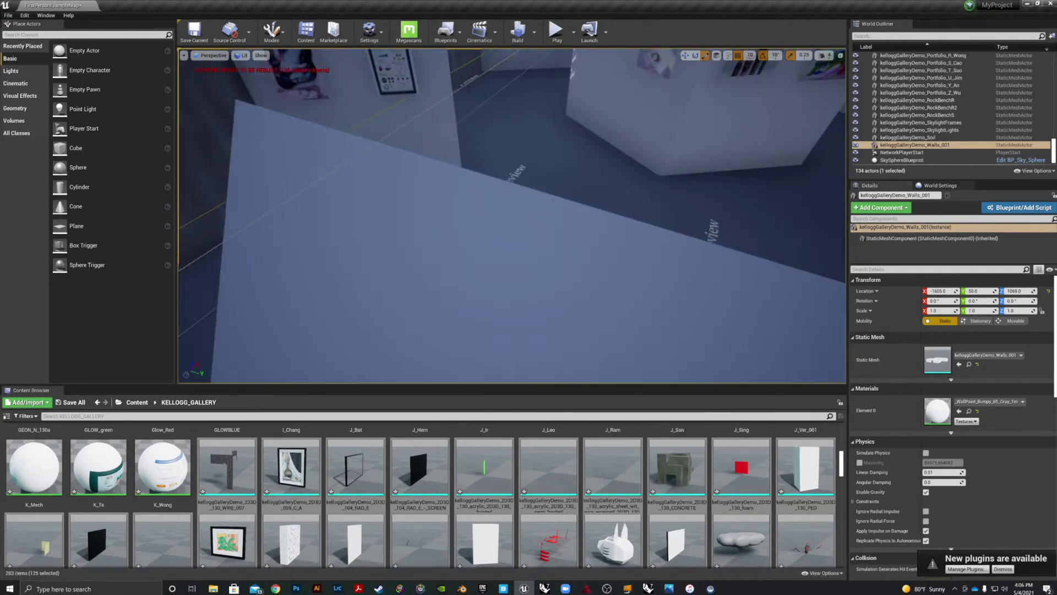
mouse_move(511, 215)
right_mouse_down()
mouse_move(526, 201)
mouse_move(537, 212)
mouse_move(490, 218)
mouse_move(481, 234)
mouse_move(540, 229)
mouse_move(512, 230)
mouse_move(529, 231)
right_mouse_up()
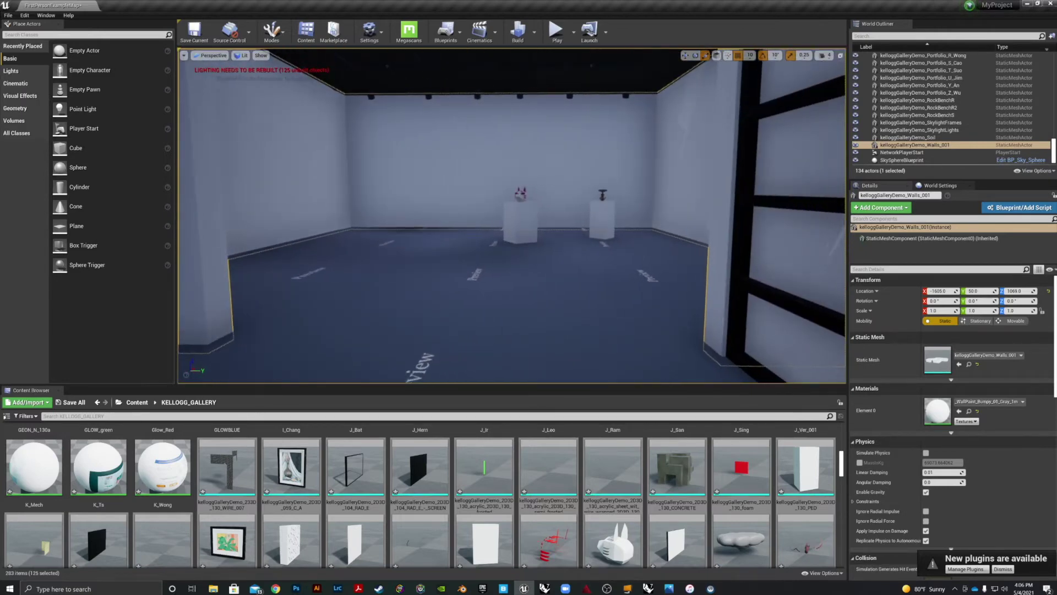
right_click_drag(528, 232, 529, 231)
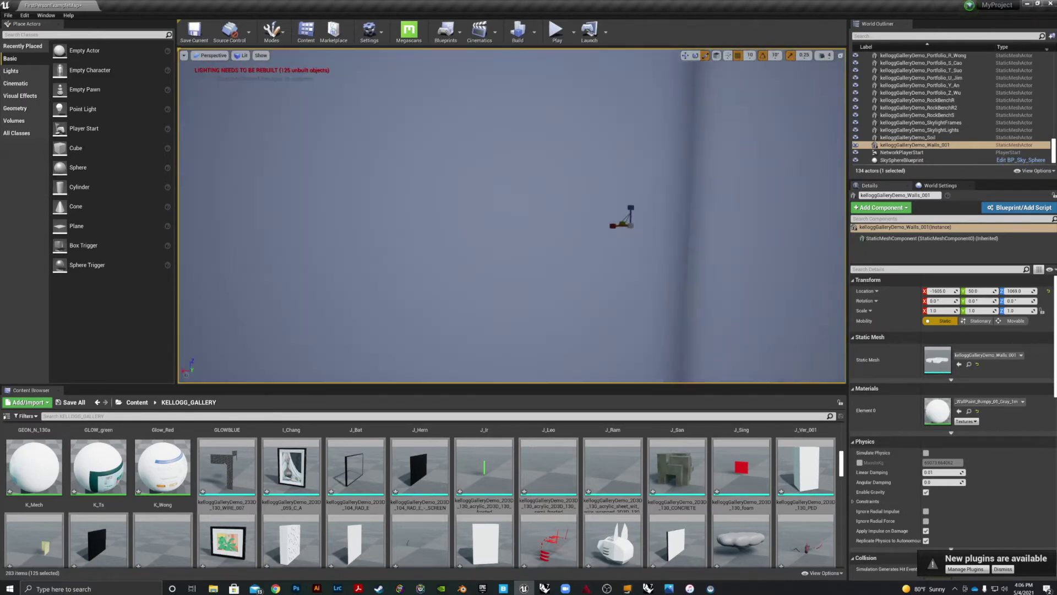
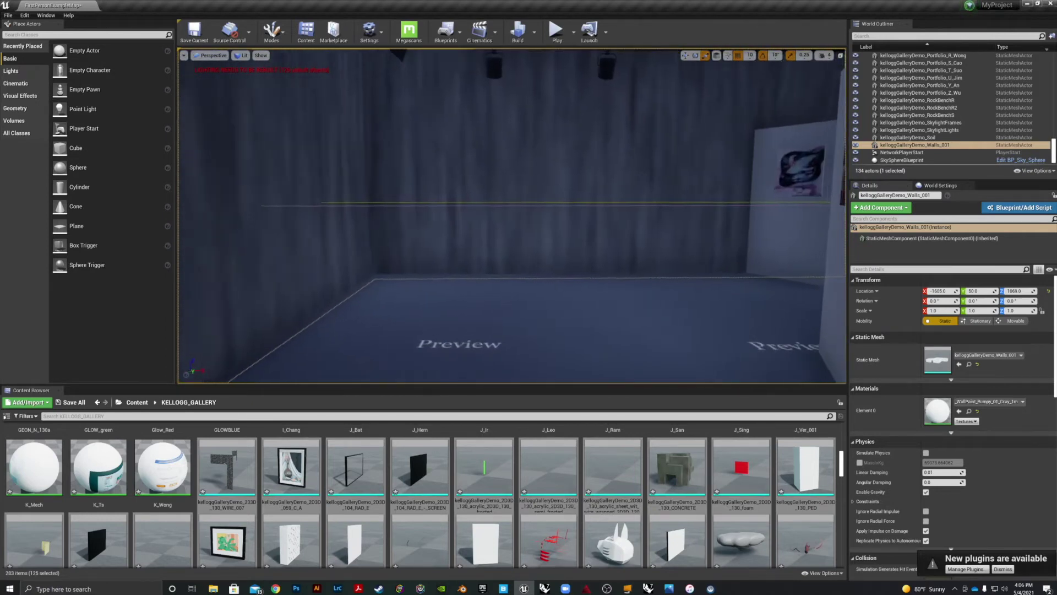
right_click_drag(511, 216, 726, 217)
key("w")
key("s")
Raise the PostProcessVolume and LightmassImportanceVolume together so that they enclose the gallery building.
right_click_drag(524, 275, 538, 270)
mouse_move(766, 205)
left_mouse_down()
mouse_move(716, 205)
mouse_move(765, 204)
left_mouse_up()
left_click(761, 202)
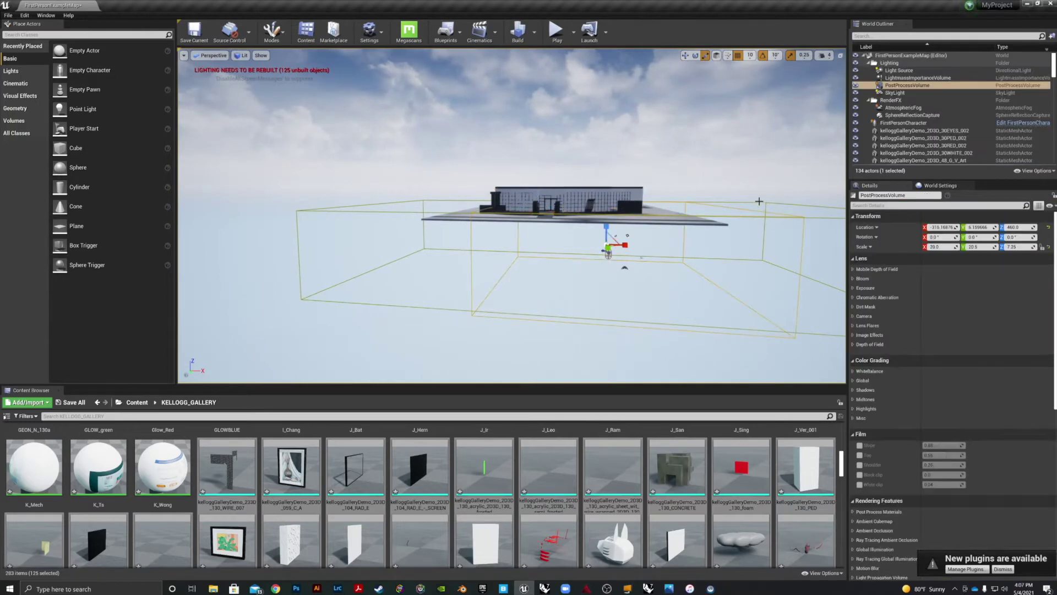
left_click(757, 210, "shift")
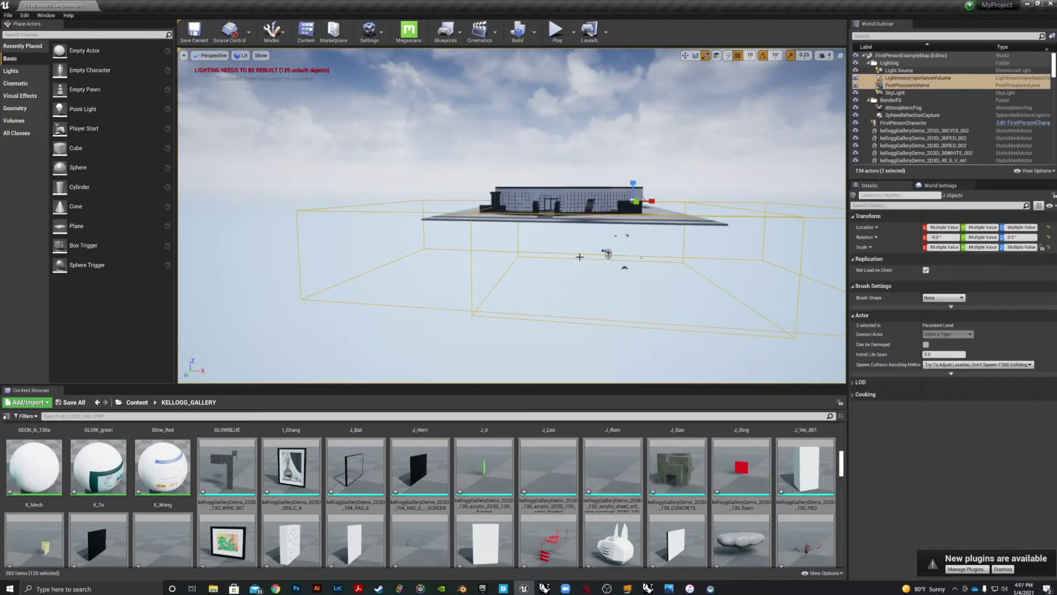
key("w")
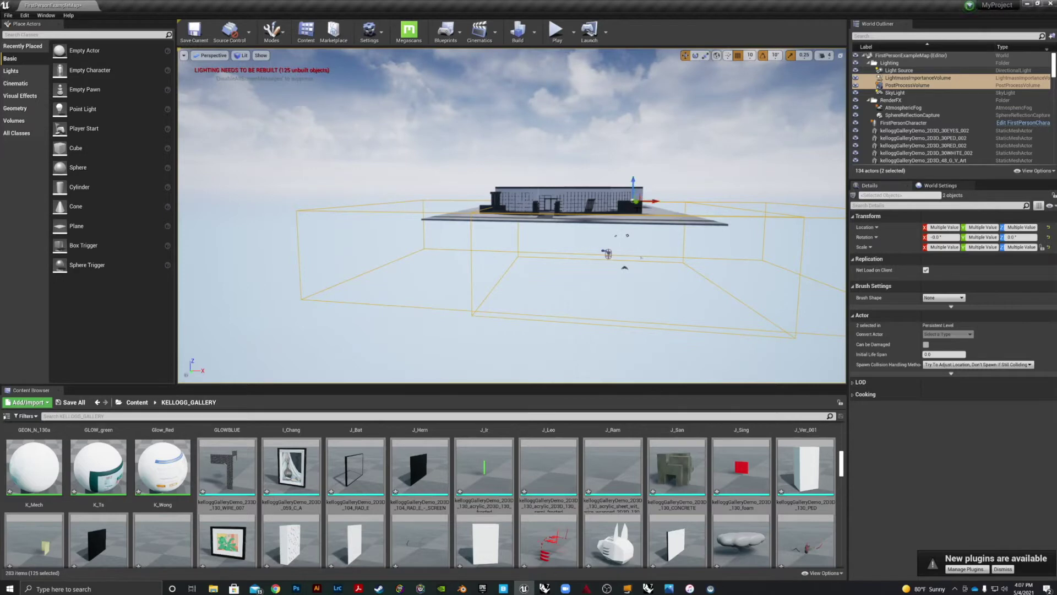
left_click_drag(633, 180, 635, 121)
Move FirstPersonCharacter to the gallery's outside gate at about X -1420, Y 1320, Z 1116, and rotate it to face the entrance doors.
left_click_drag(601, 295, 606, 257)
left_click(619, 257)
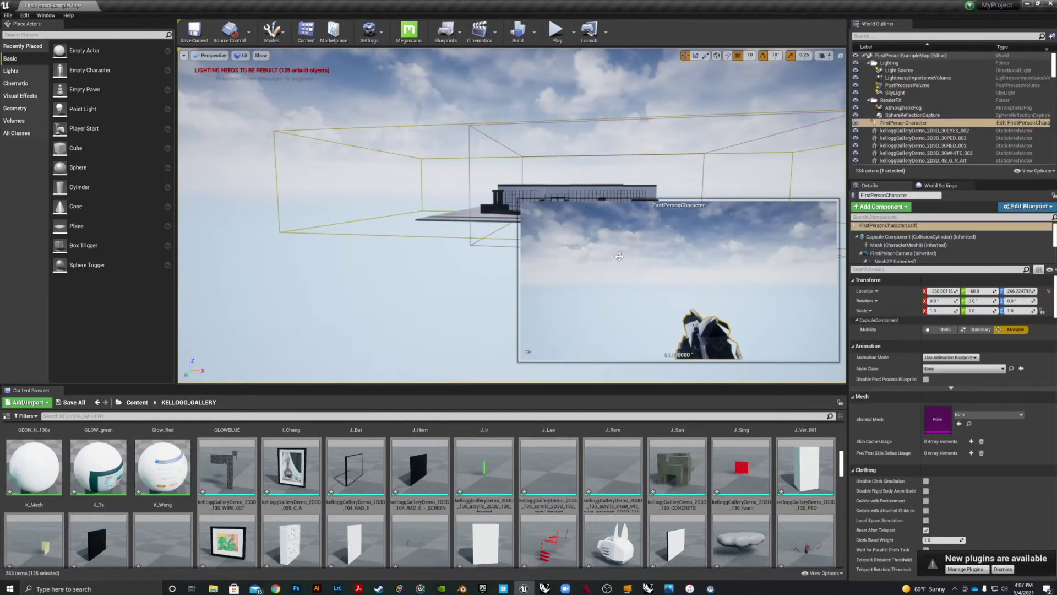
right_click_drag(385, 266, 484, 276)
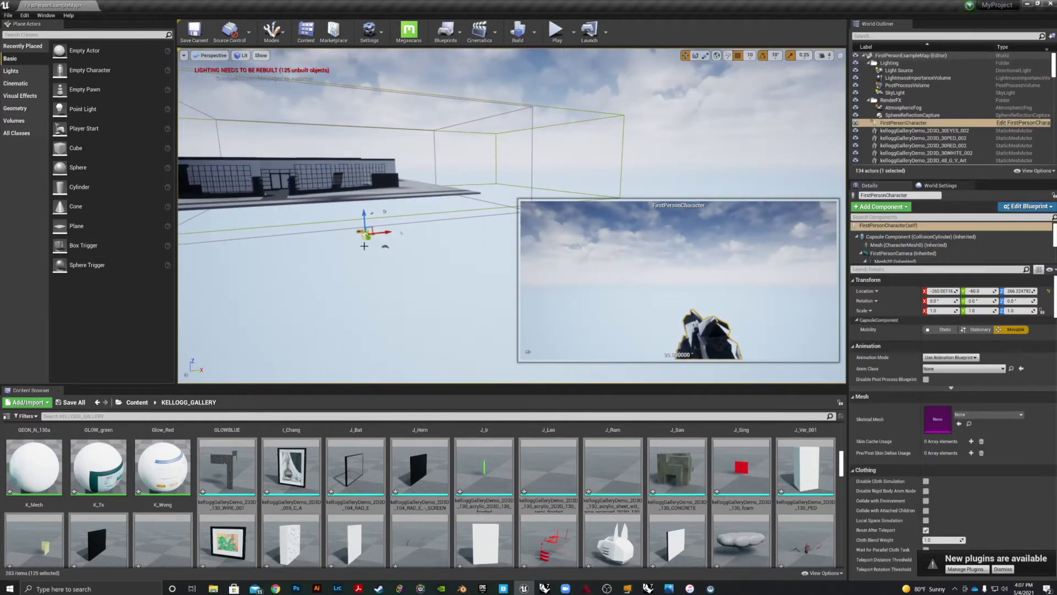
left_click_drag(365, 218, 223, 192)
key("e")
key("r")
key("w")
mouse_move(275, 187)
left_mouse_down()
mouse_move(268, 207)
mouse_move(286, 193)
left_mouse_up()
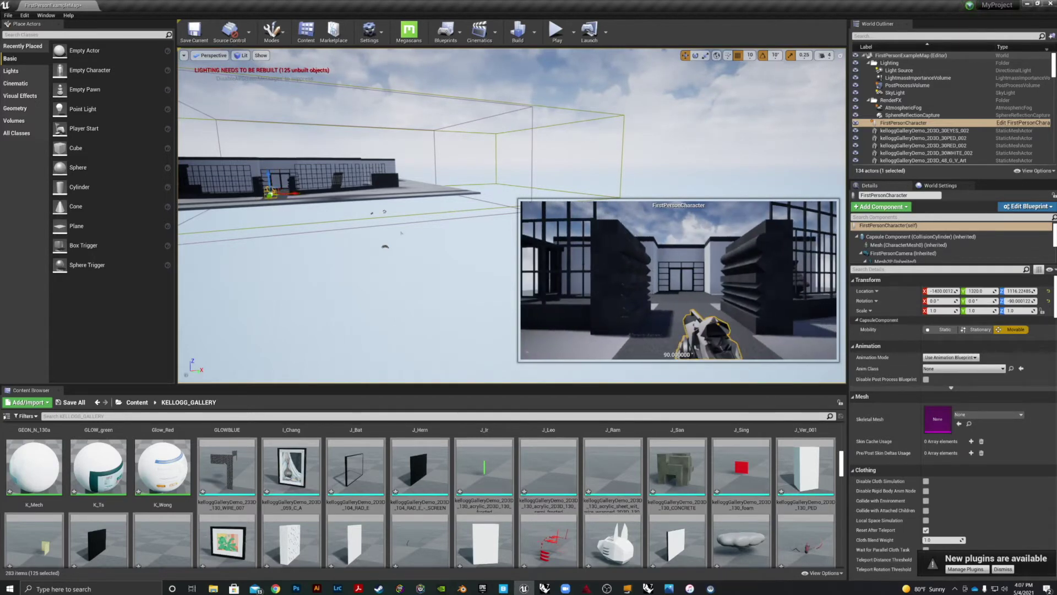
Raise the SkyLight, Light Source and SphereReflectionCapture above the gallery's ground, with the reflection capture at Z 1784.
scroll(307, 204, "up", 1)
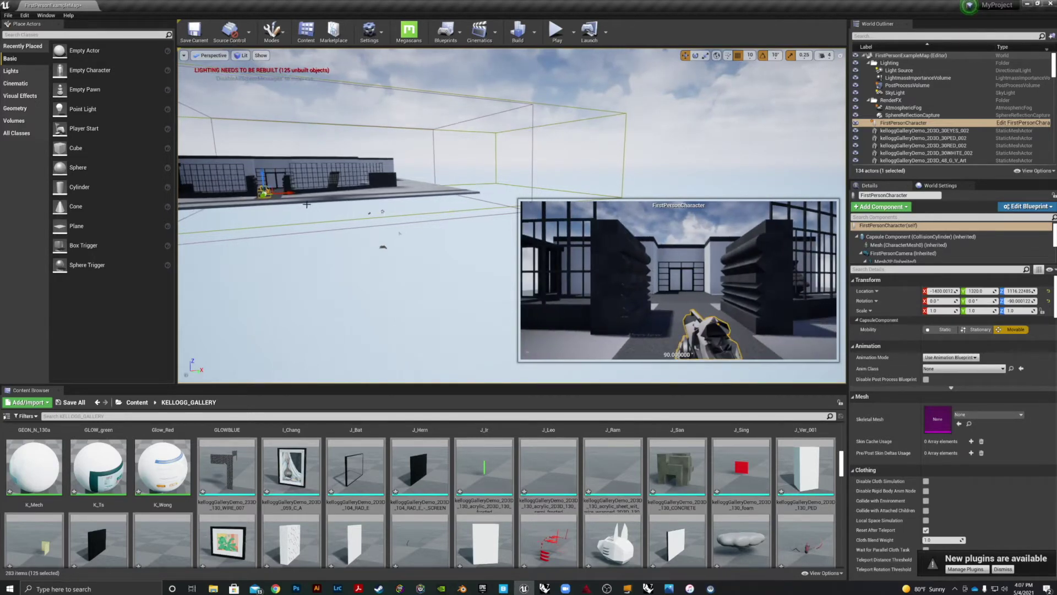
scroll(382, 249, "up", 1)
left_click(371, 250)
left_click_drag(371, 234, 360, 86)
left_click(372, 211)
left_click_drag(364, 199, 362, 105)
left_click(355, 213)
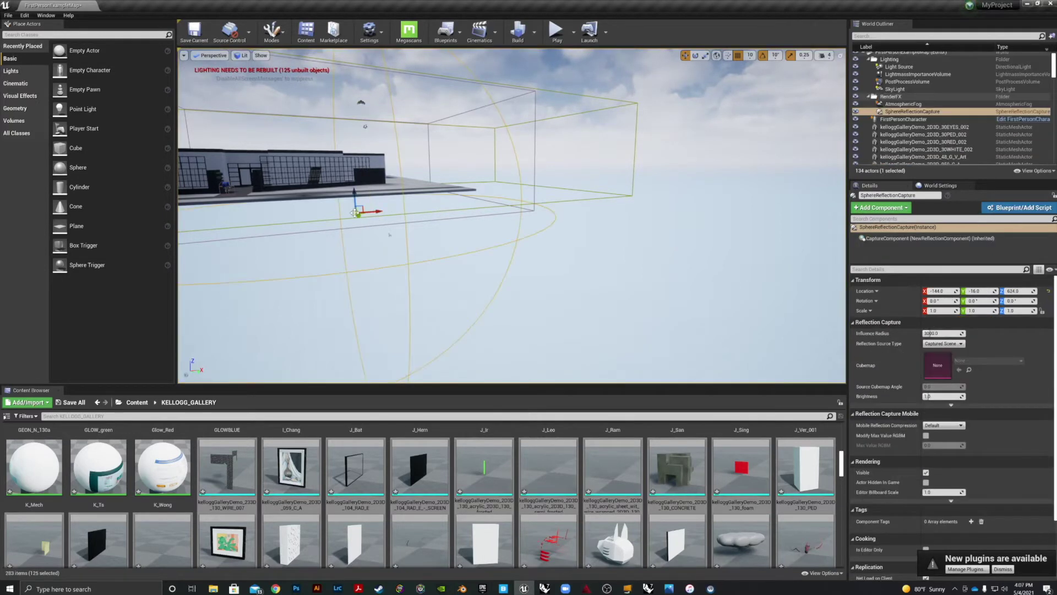
left_click_drag(353, 194, 346, 116)
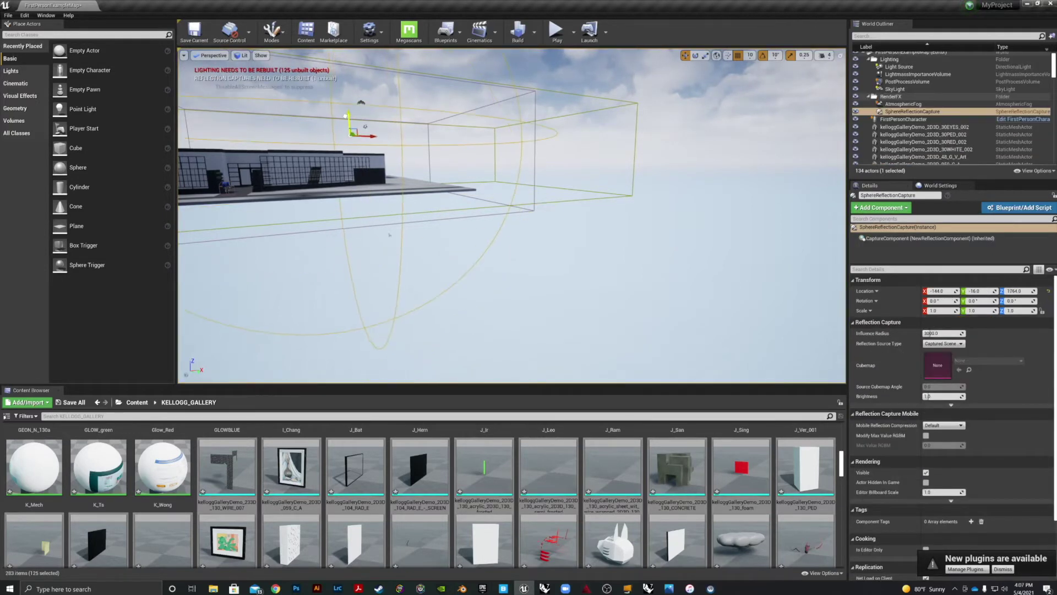
Raise NetworkPlayerStart to the gallery's level and lower it towards the ground beside the building.
left_click(390, 235)
left_click_drag(367, 261, 361, 125)
scroll(356, 146, "up", 2)
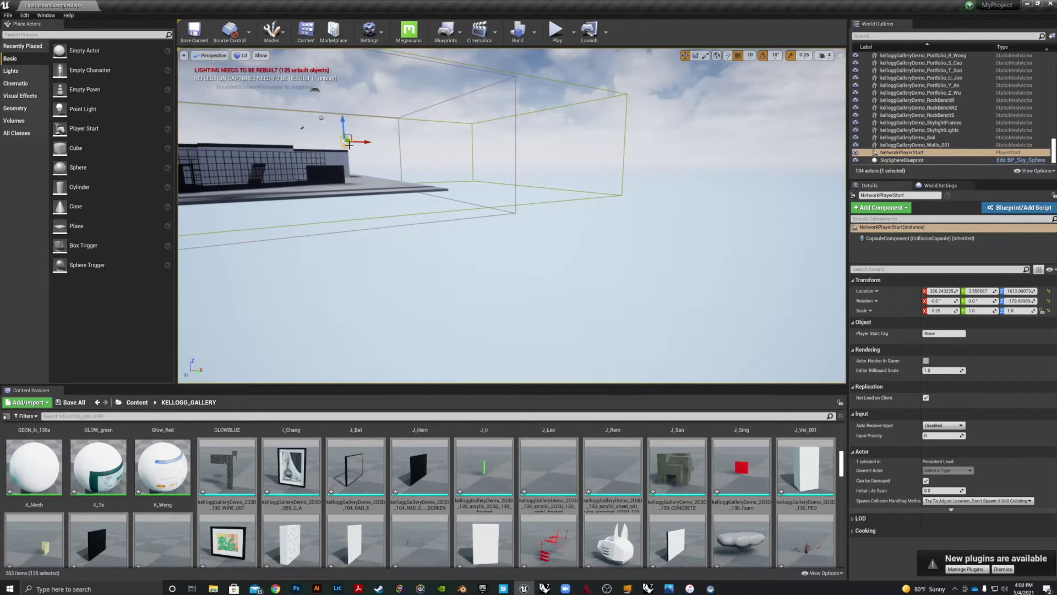
key("f")
scroll(428, 210, "down", 3)
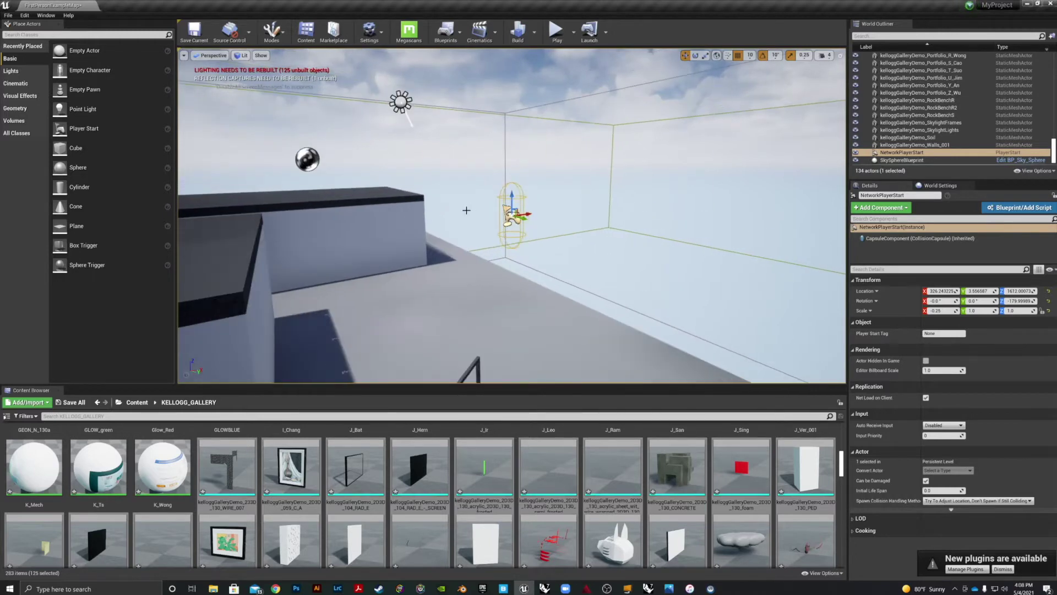
left_click_drag(512, 202, 512, 312)
scroll(482, 318, "down", 8)
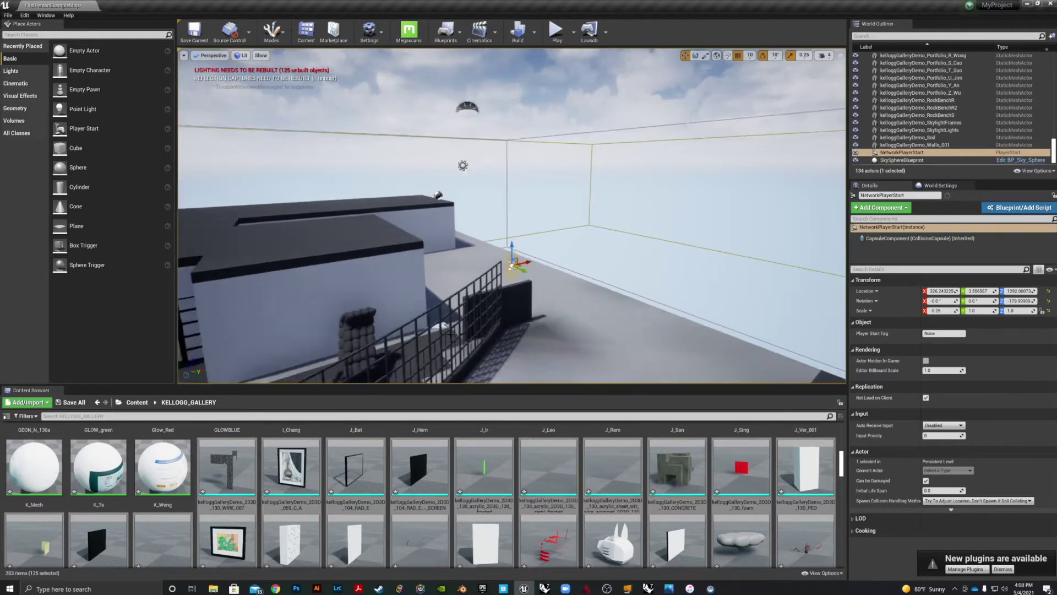
Play the level, try to walk the character through the outside gate towards the gallery doors, and stop the play session.
right_click_drag(482, 319, 437, 300)
right_click_drag(682, 253, 771, 245)
right_click_drag(543, 237, 485, 238)
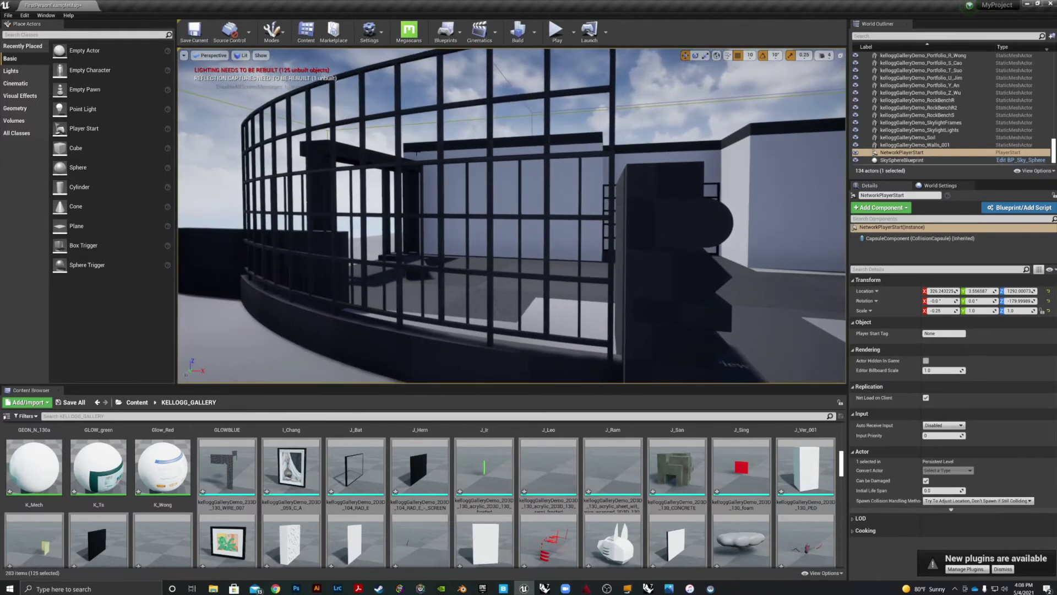
right_click_drag(485, 238, 518, 111)
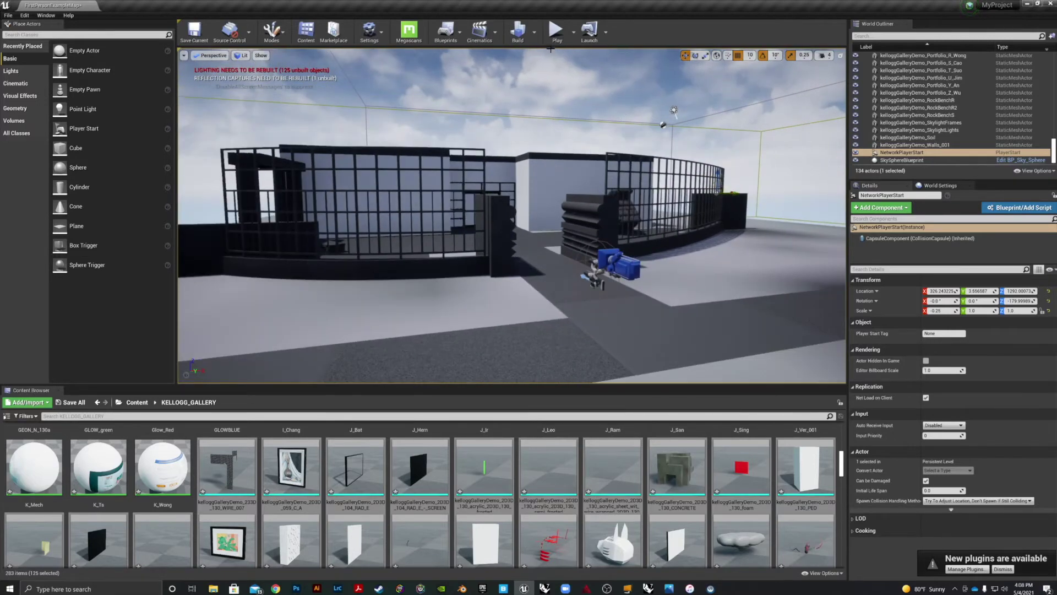
left_click(557, 32)
key("w")
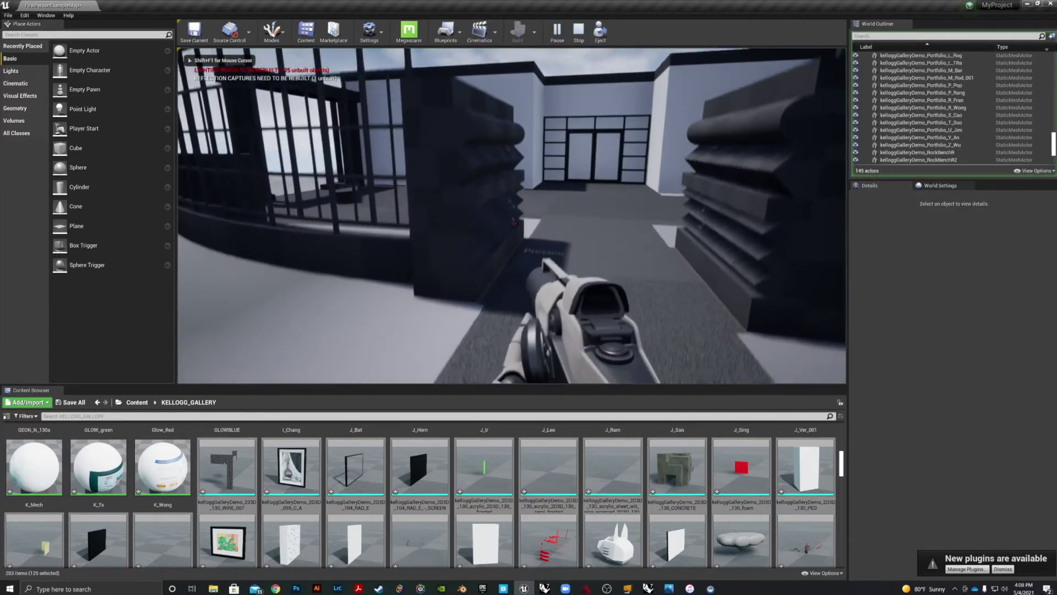
key("w")
key("s")
key("a")
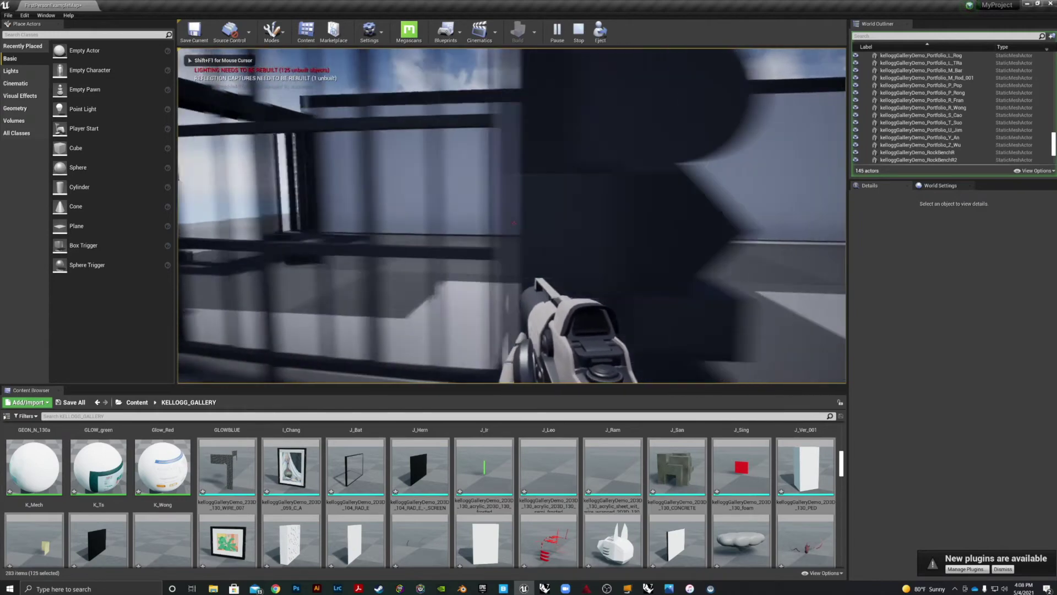
key("d")
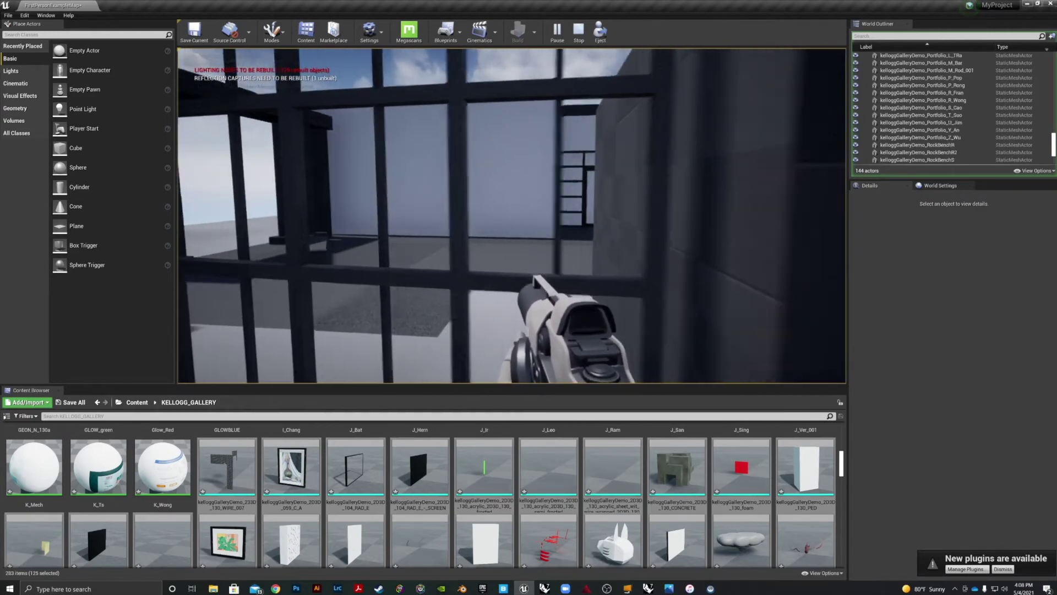
key("s")
key("d")
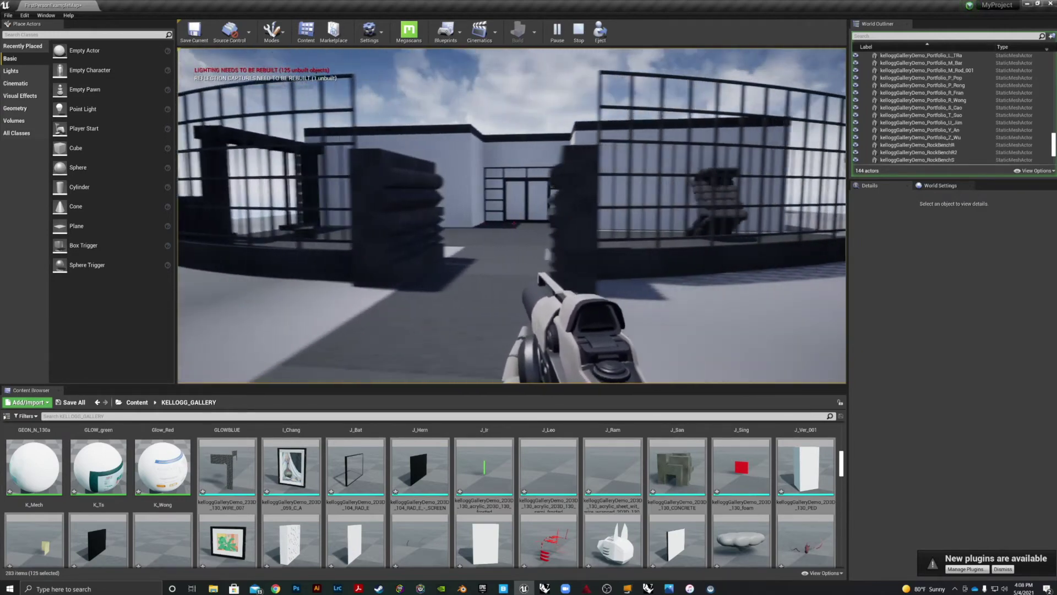
key("w")
key("w")
key("d")
key("a")
key("w")
key("Escape")
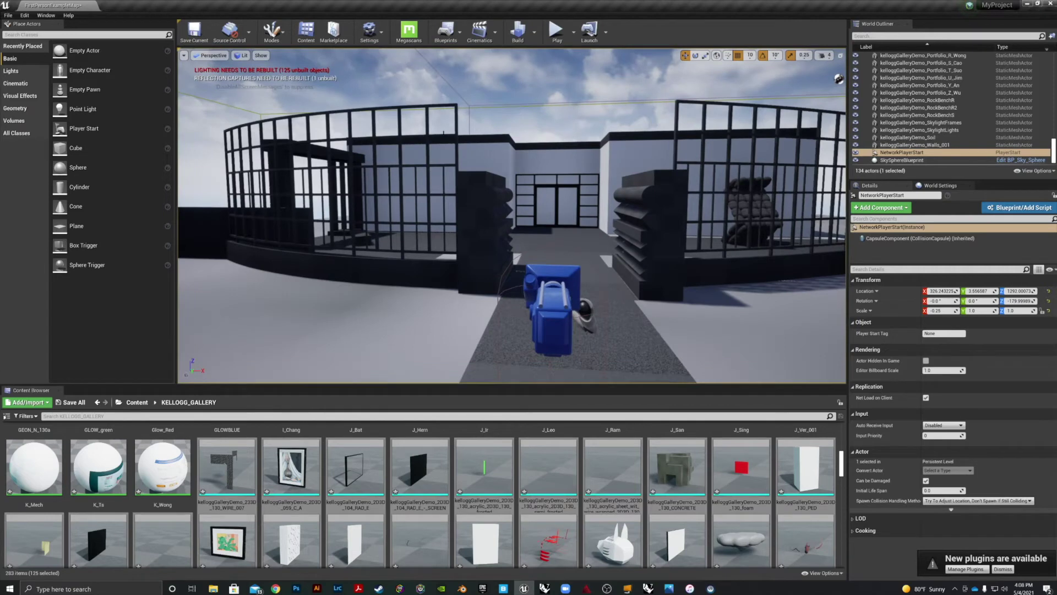
Show the viewport in Player Collision view mode and examine the collision shapes around the gallery and its gate.
left_click(242, 56)
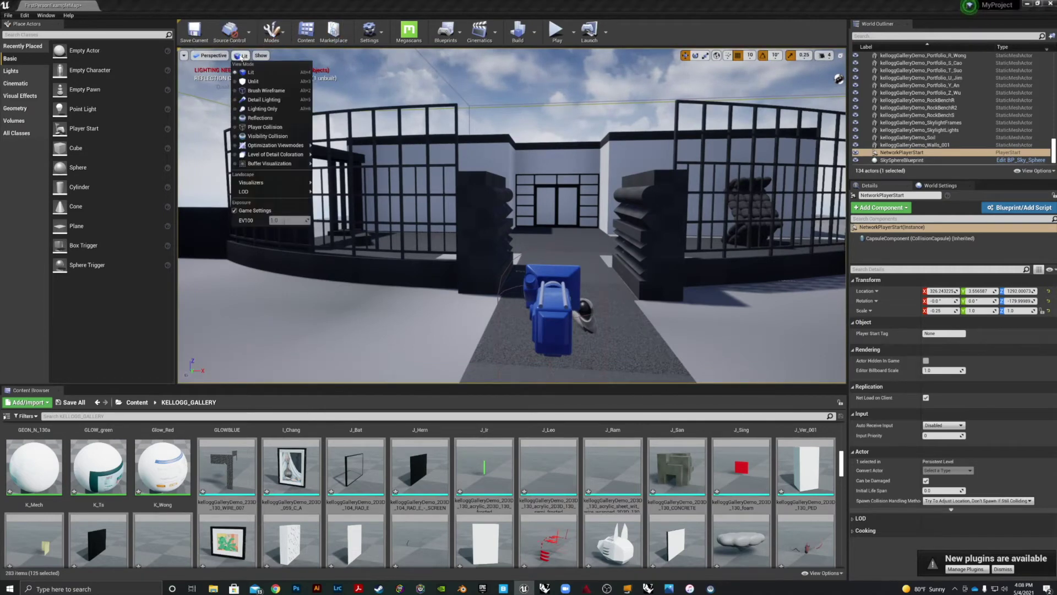
left_click(254, 128)
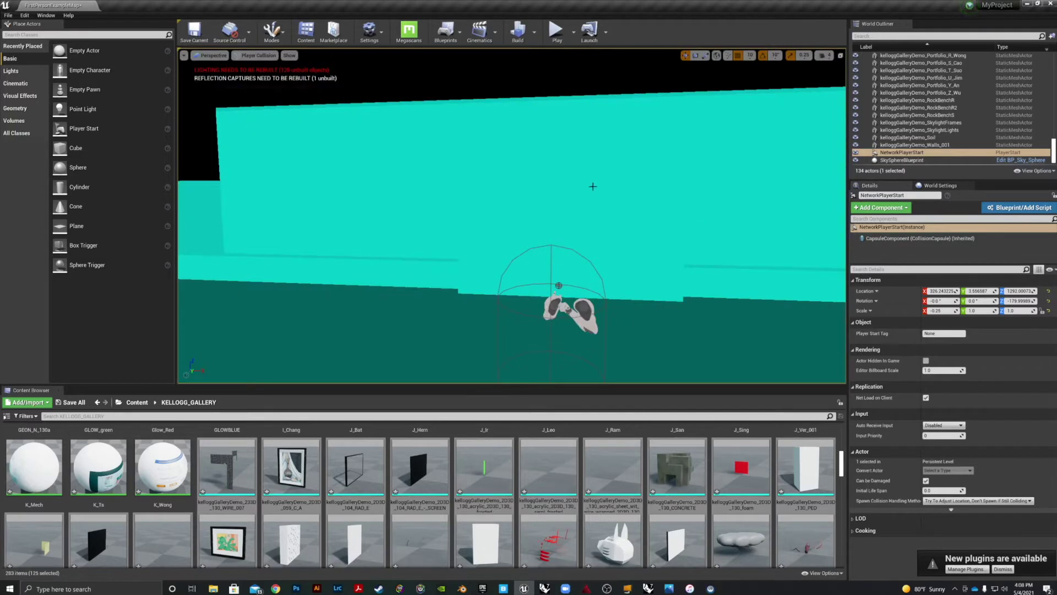
scroll(572, 208, "down", 5)
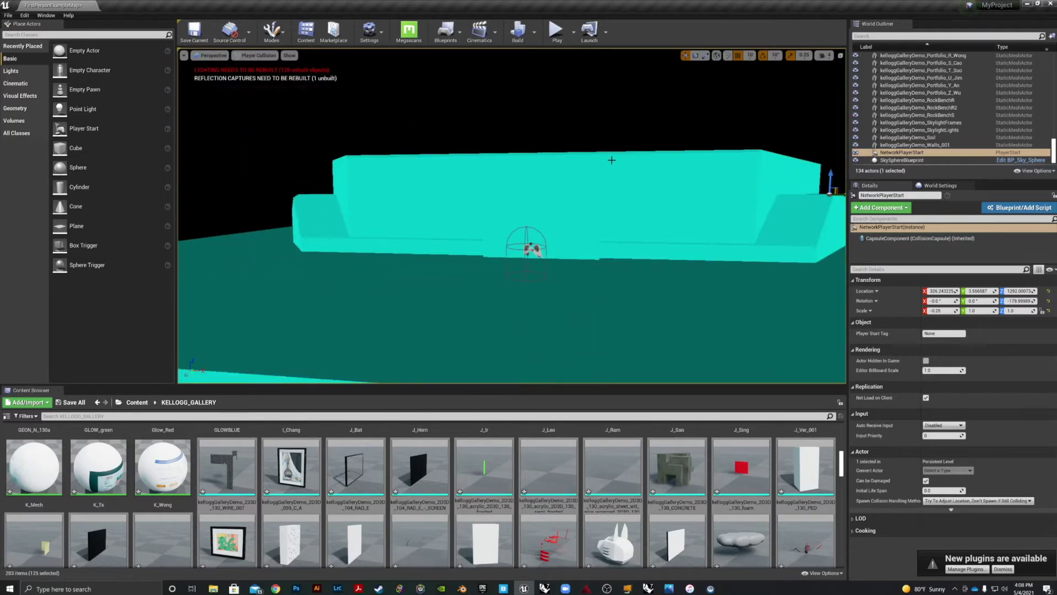
middle_click_drag(330, 182, 461, 124)
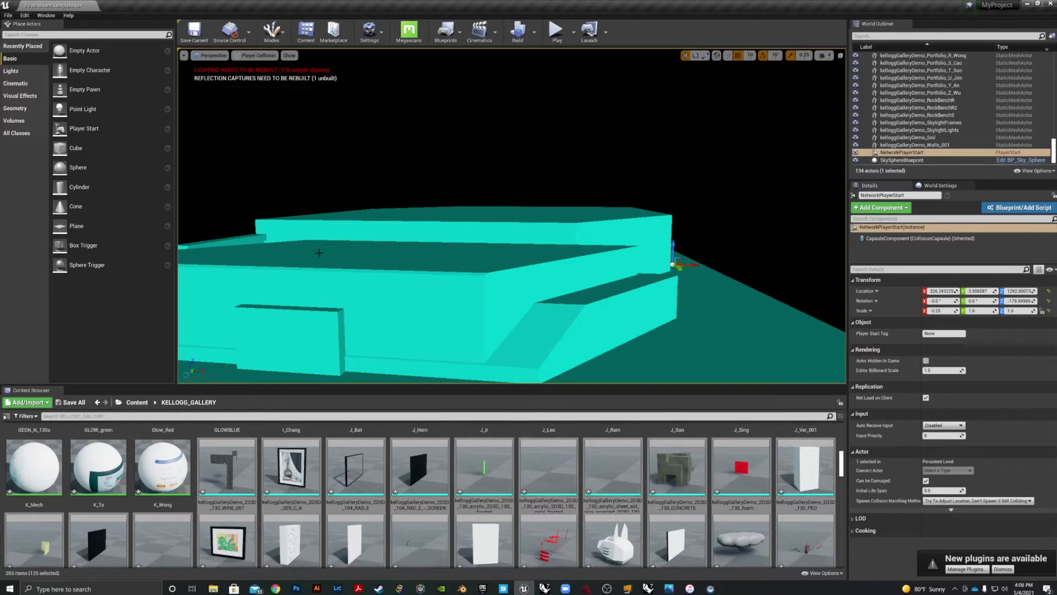
Set the collision preset of the kelloggGalleryDemo_OutsideGate mesh to NoCollision.
left_click(376, 282)
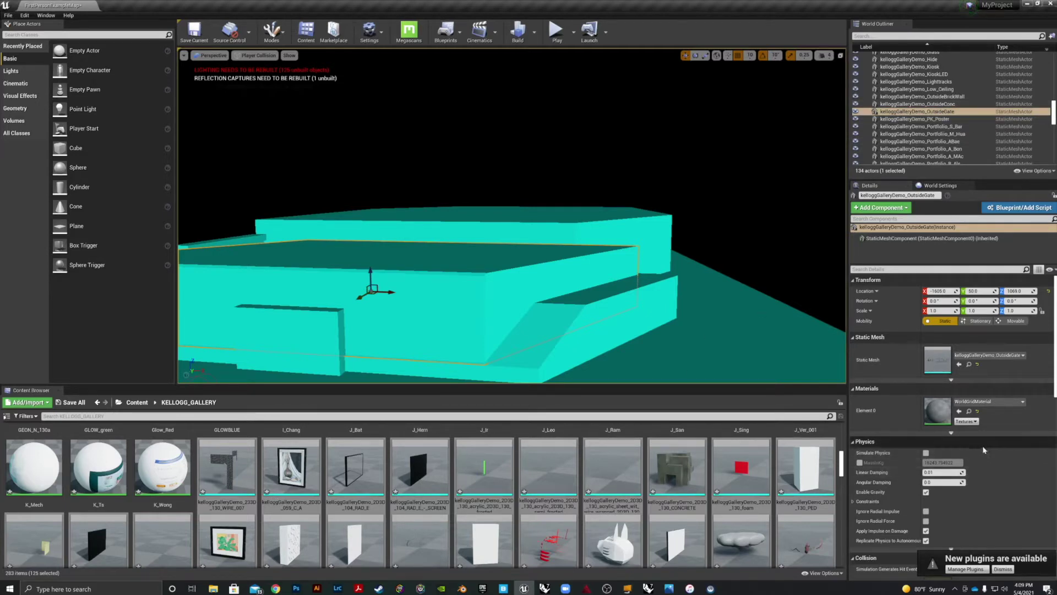
scroll(988, 450, "down", 4)
scroll(986, 380, "down", 2)
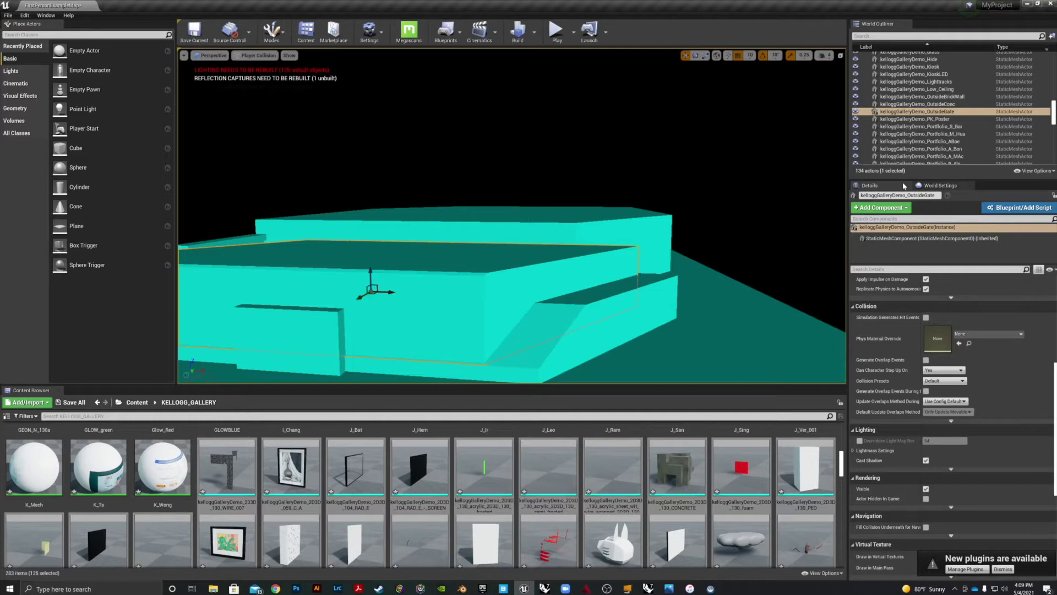
scroll(927, 402, "up", 2)
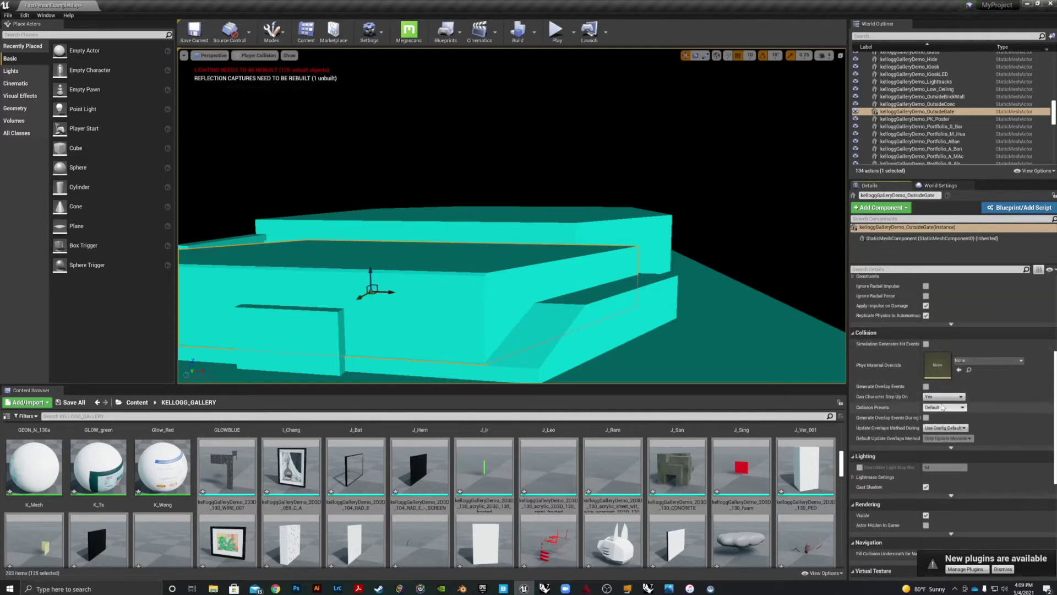
left_click(943, 407)
left_click(938, 425)
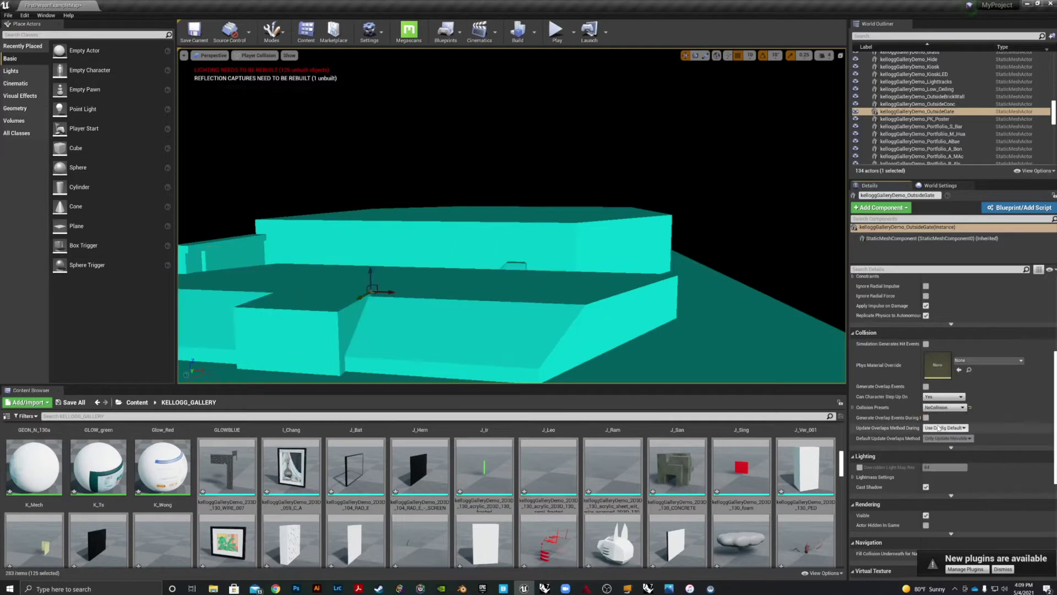
Set the collision preset of the kelloggGalleryDemo_OutsideBrickWall mesh to NoCollision.
left_click(600, 317)
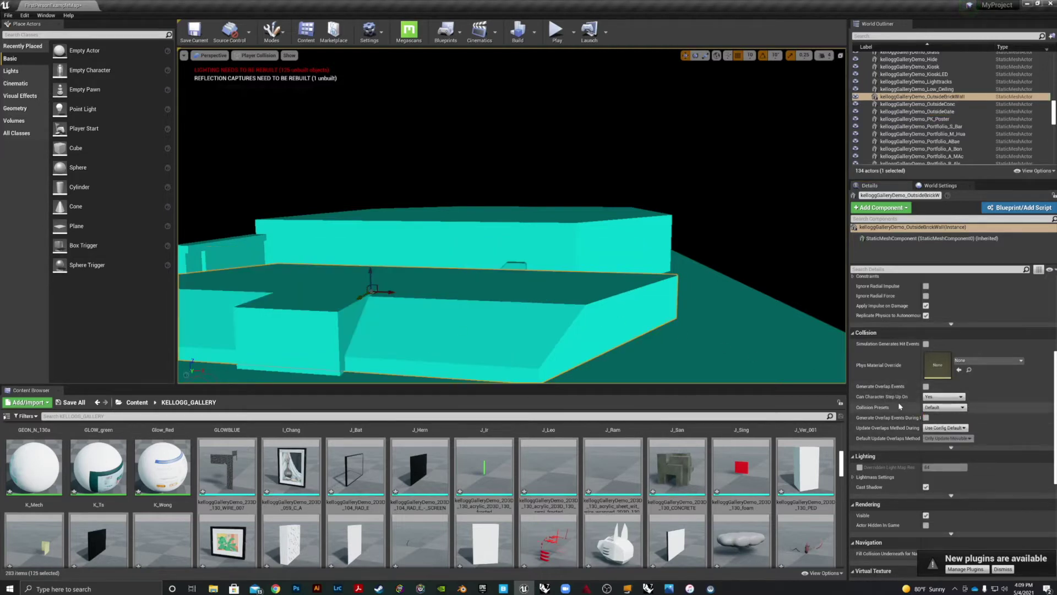
left_click(942, 408)
left_click(940, 426)
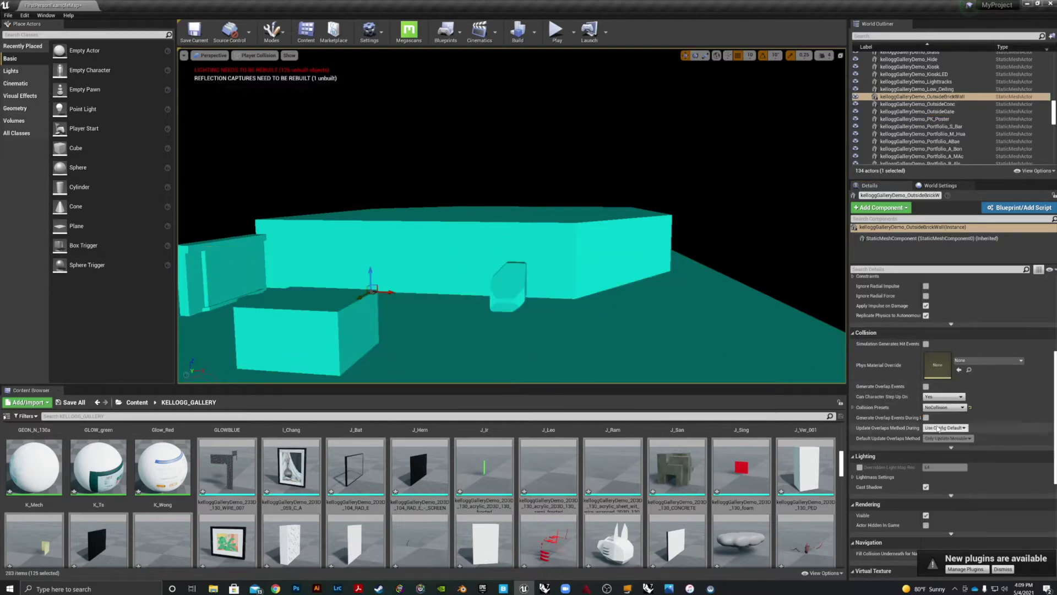
Select the upper part of the courtyard sculpture, kelloggGalleryDemo_CYSculpt1A, and open its mesh for editing.
left_click(277, 336)
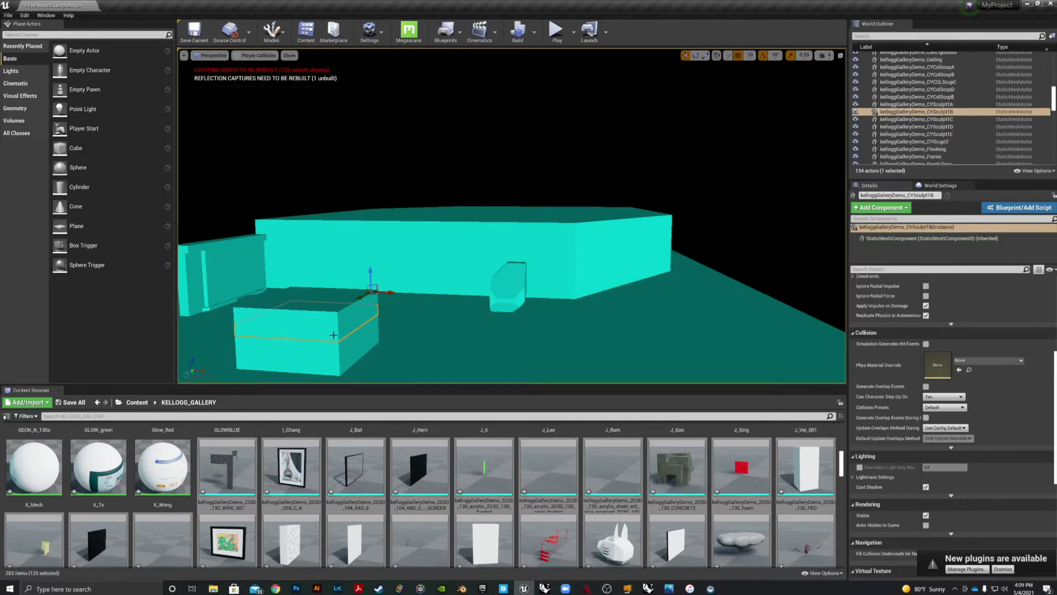
left_click(294, 319)
right_click_drag(293, 319, 348, 307)
right_click_drag(518, 276, 529, 266)
scroll(529, 266, "up", 2)
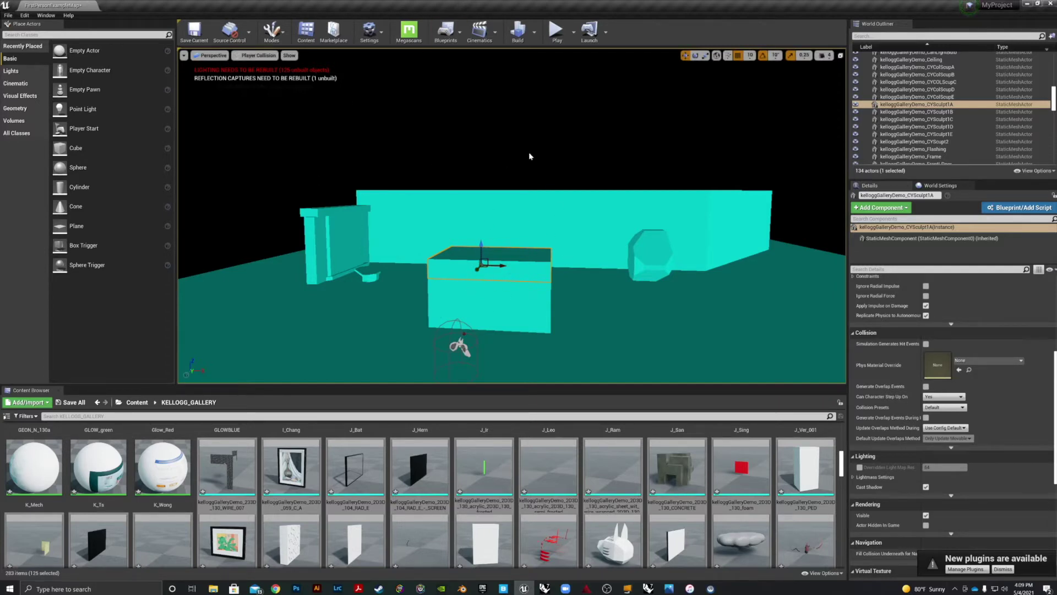
right_click(909, 105)
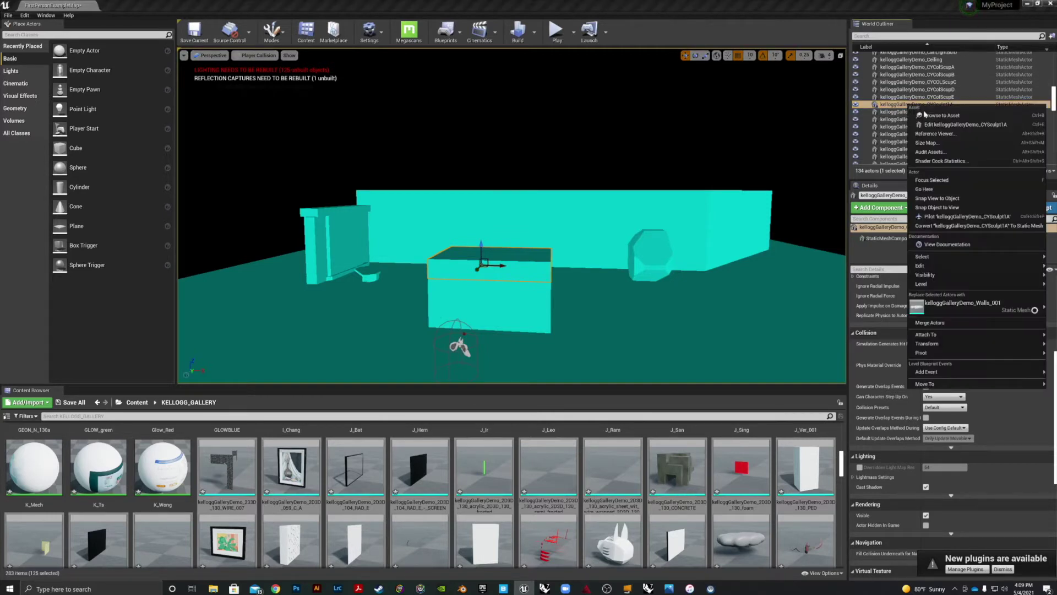
left_click(919, 125)
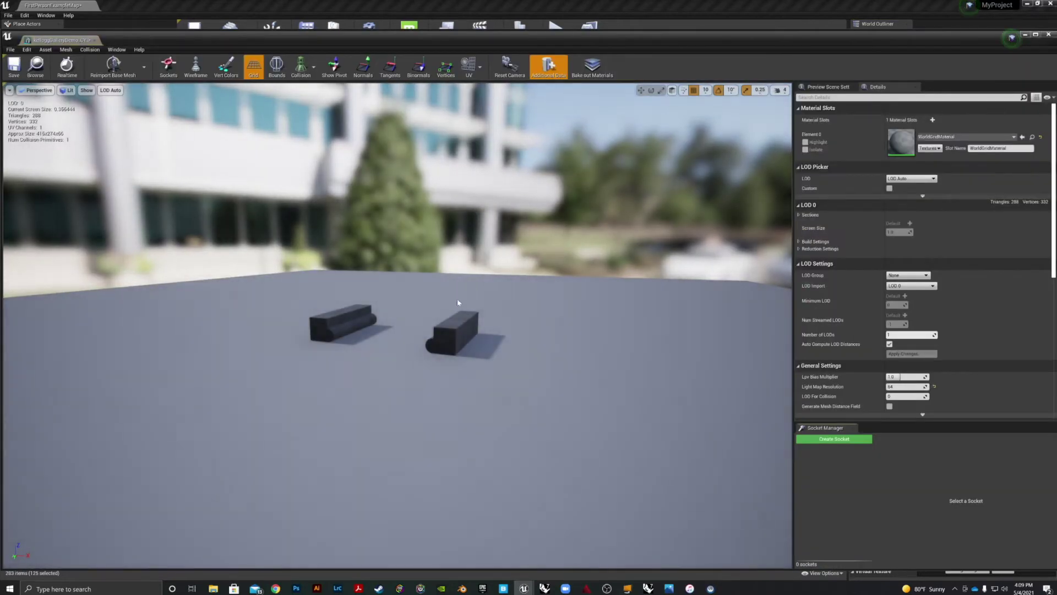
Remove the existing collision from the CYSculpt1A mesh and add a 10DOP-X simplified collision.
left_click(90, 50)
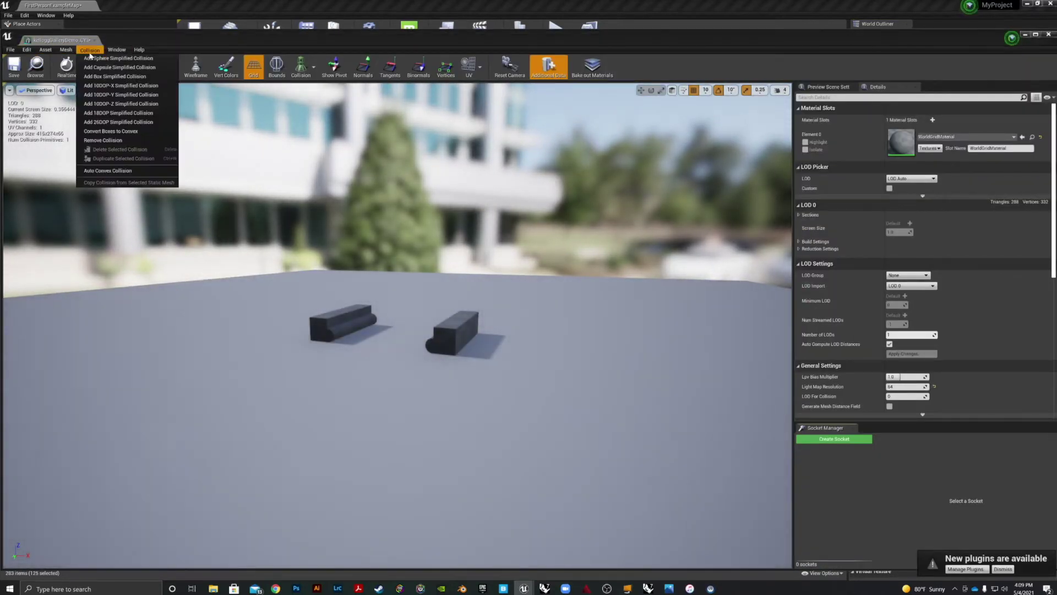
left_click(90, 140)
left_click(89, 49)
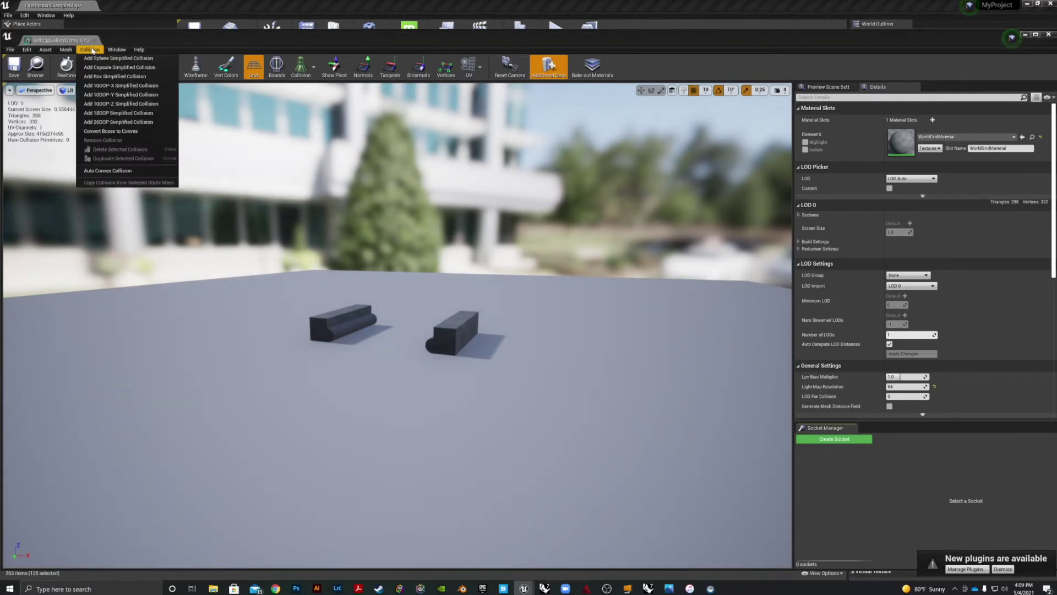
left_click(109, 86)
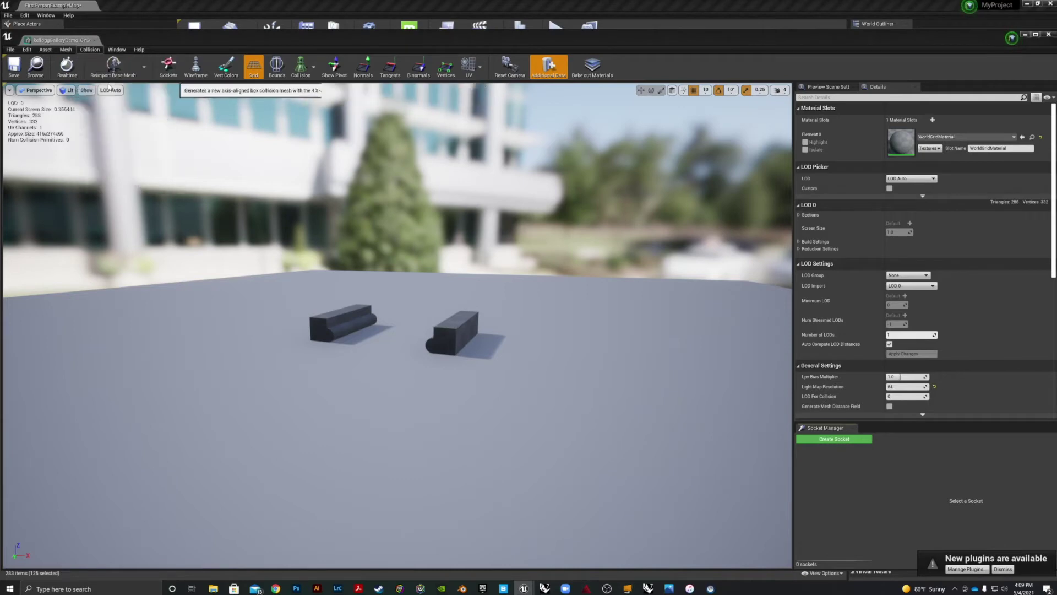
left_click(90, 50)
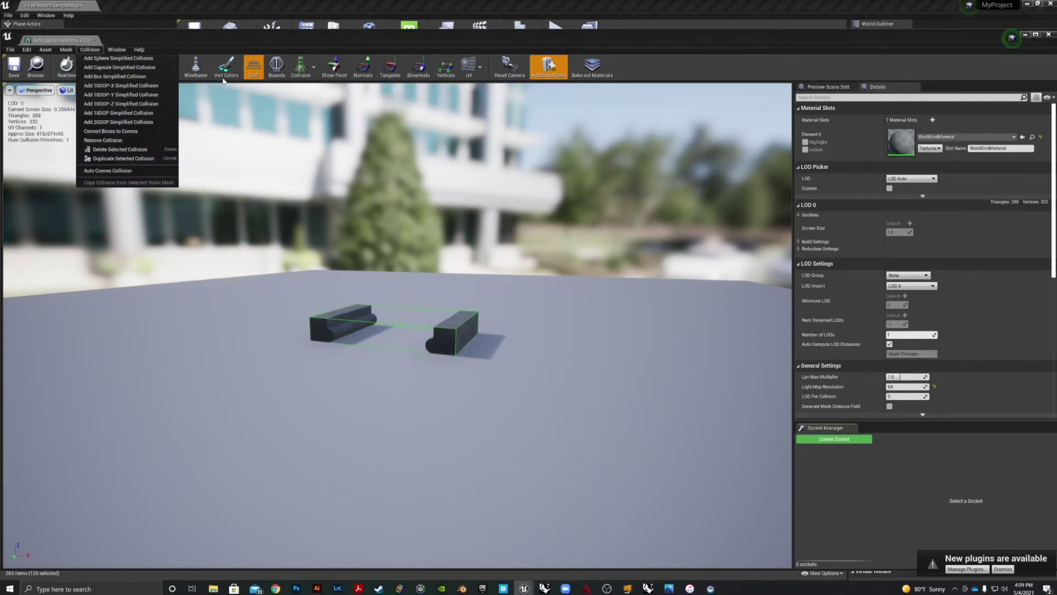
left_click(267, 76)
Set CYSculpt1A's collision complexity to Use Complex Collision As Simple, then save and close the mesh.
scroll(842, 340, "down", 5)
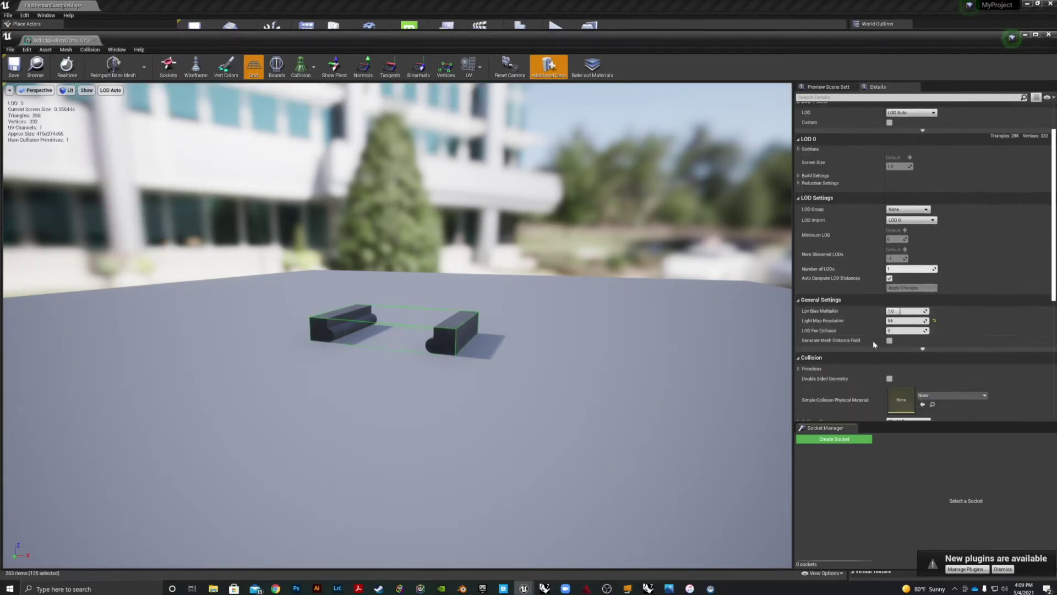
scroll(857, 333, "down", 1)
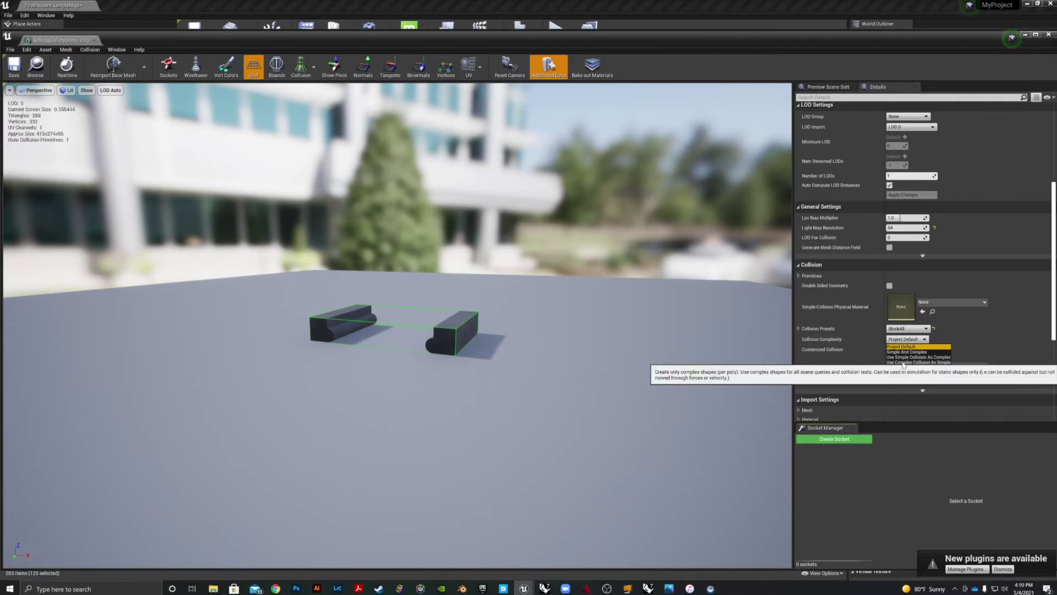
left_click(914, 362)
scroll(313, 344, "up", 5)
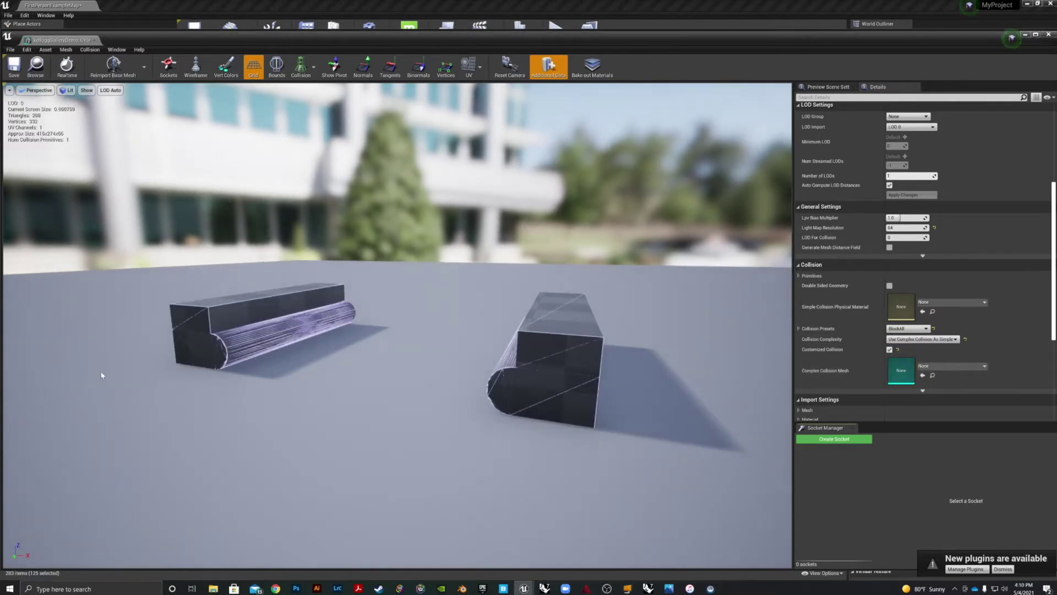
left_click(11, 69)
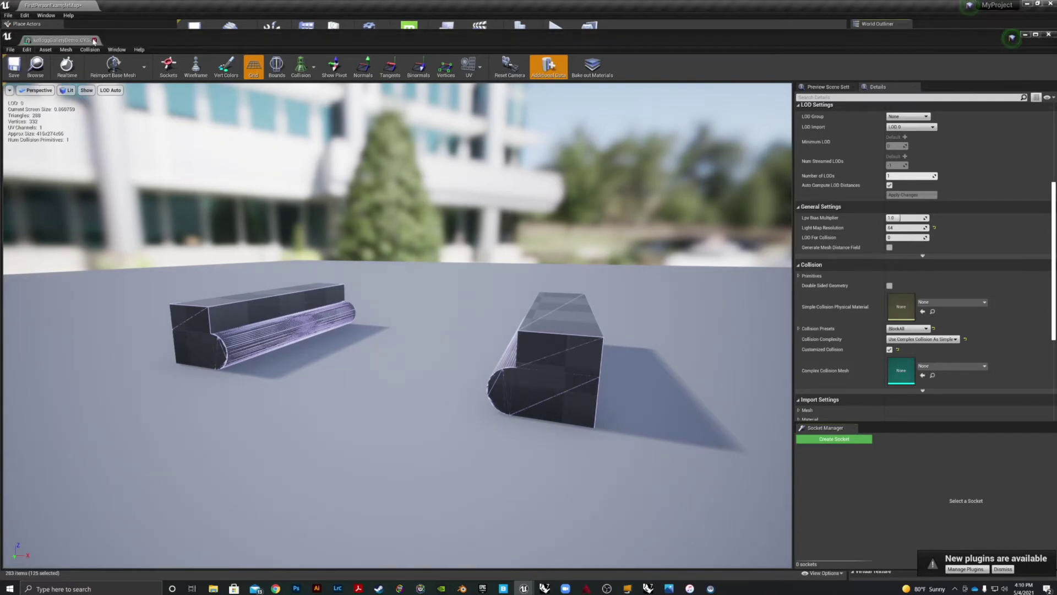
left_click(94, 40)
Open the kelloggGalleryDemo_CYSculpt1B mesh for editing and replace its collision with a box simplified collision.
left_click(472, 283)
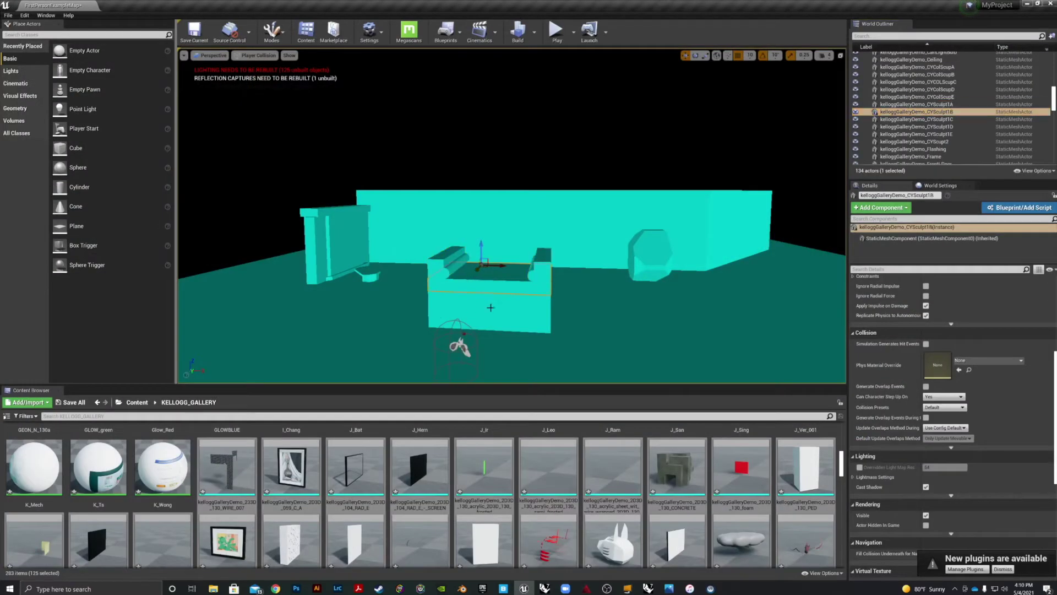
right_click(915, 114)
left_click(945, 134)
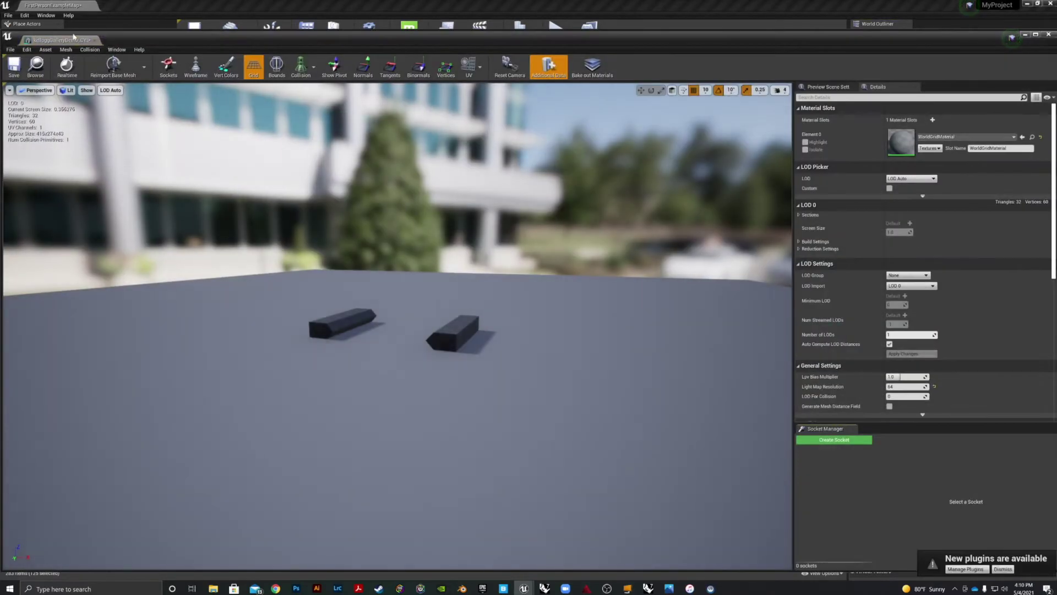
left_click(88, 49)
left_click(94, 141)
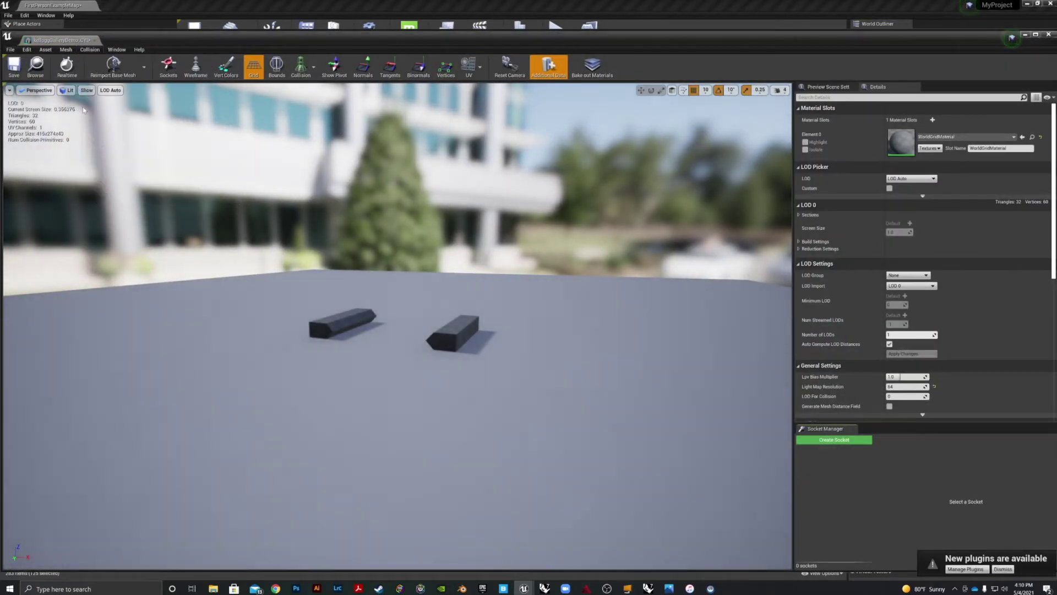
left_click(88, 49)
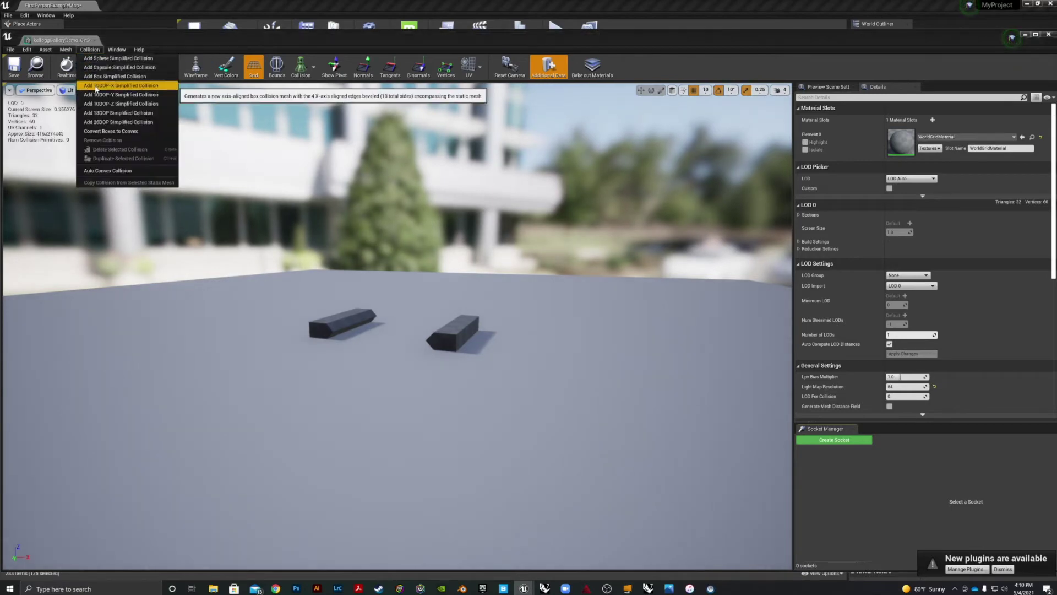
left_click(98, 77)
Set CYSculpt1B's collision complexity to Use Complex Collision As Simple, then save and close the mesh.
scroll(922, 359, "down", 2)
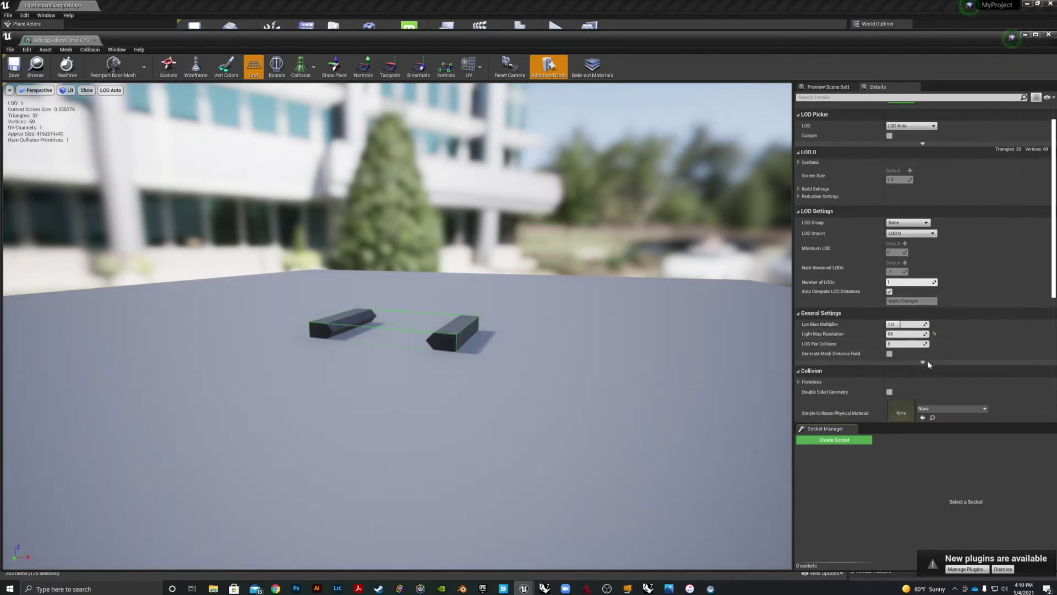
scroll(922, 359, "down", 2)
left_click(909, 379)
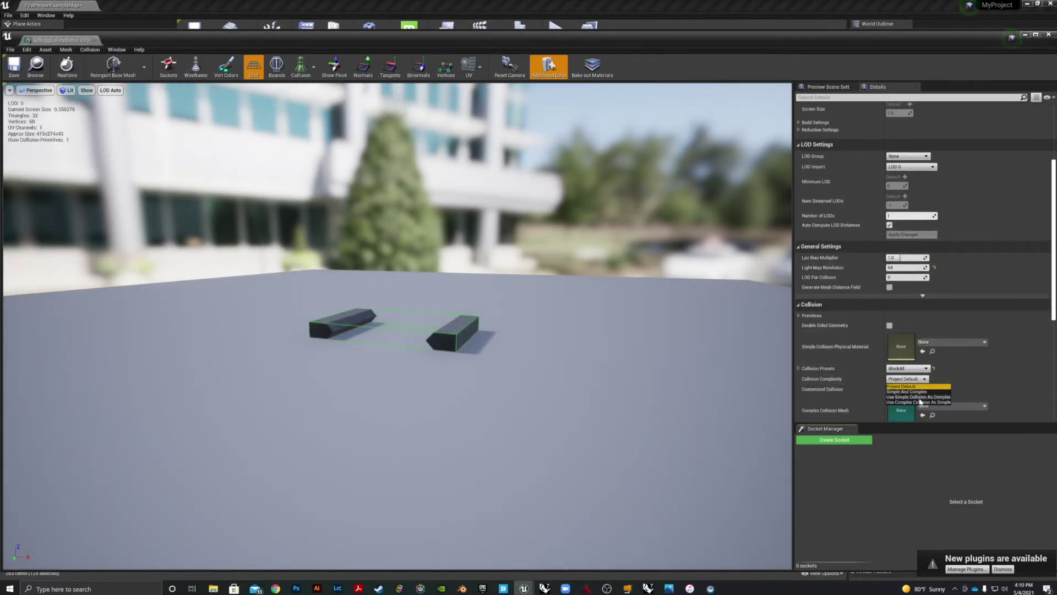
left_click(919, 402)
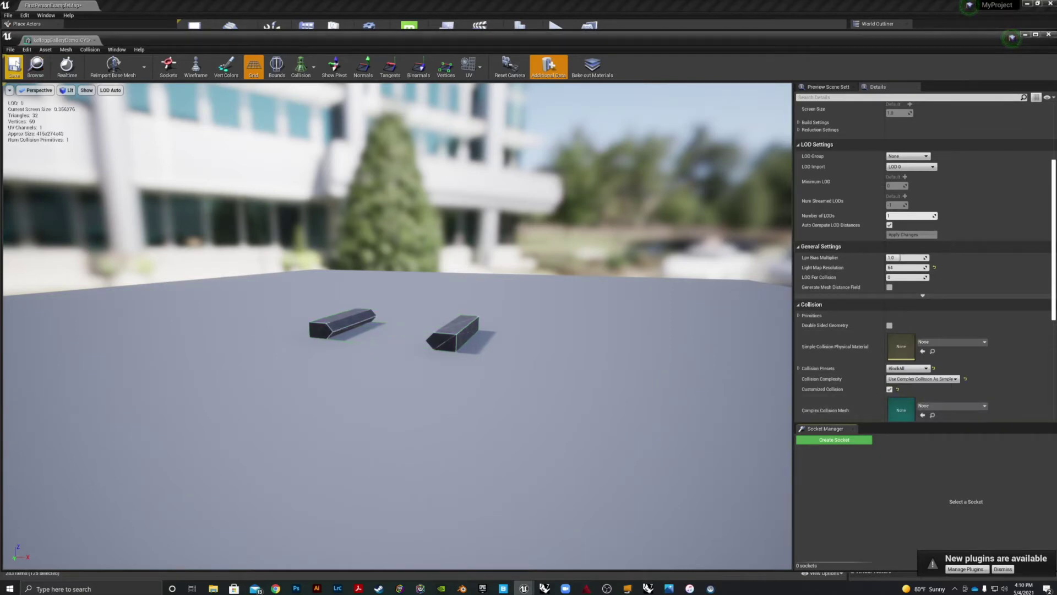
left_click(95, 41)
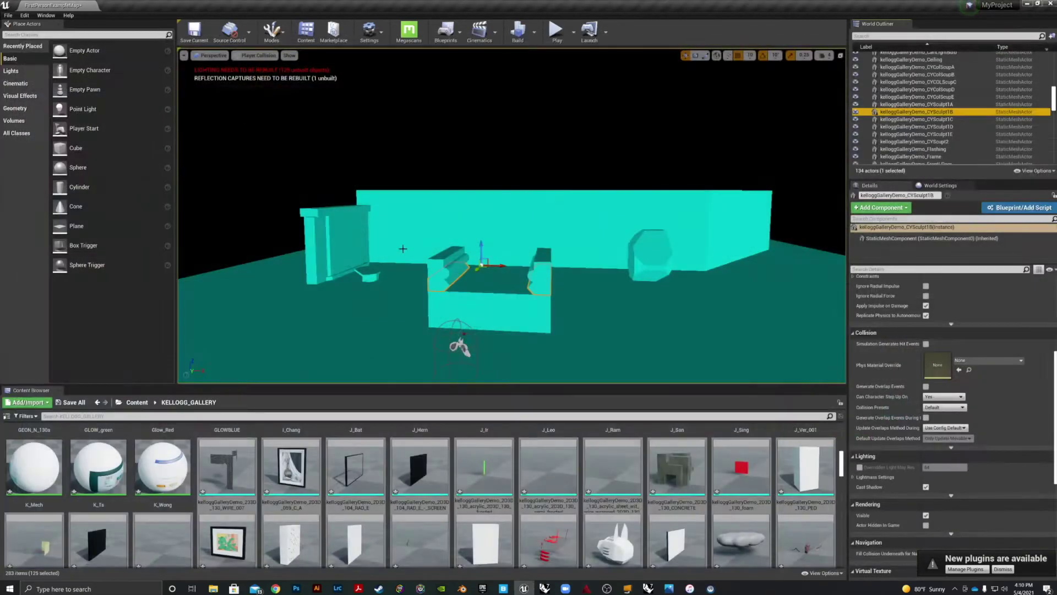
Open the kelloggGalleryDemo_CYSculpt1C mesh for editing and replace its collision with a box simplified collision.
left_click(486, 296)
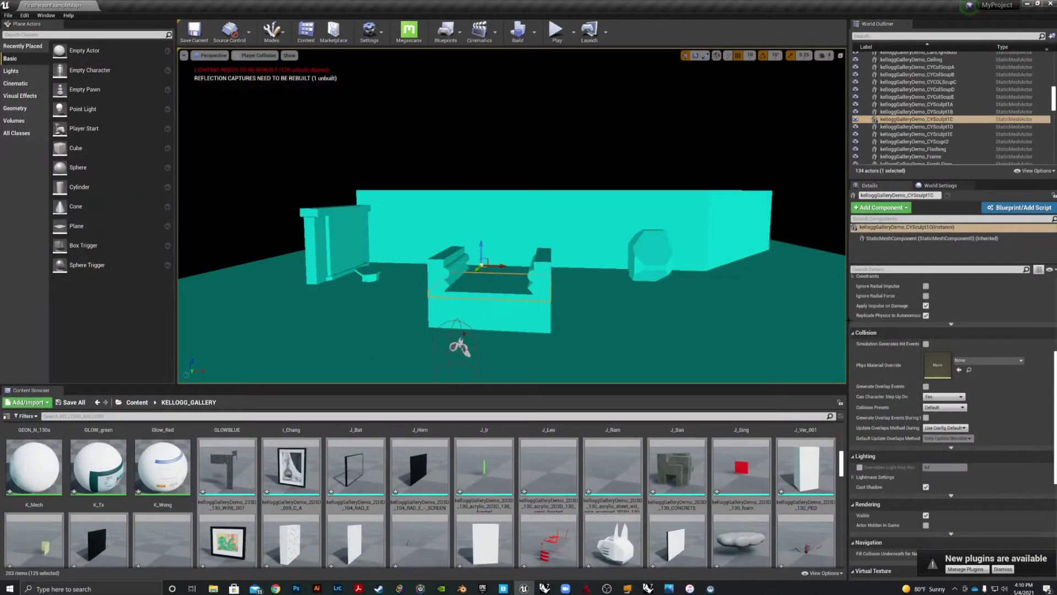
left_click(991, 360)
left_click(991, 364)
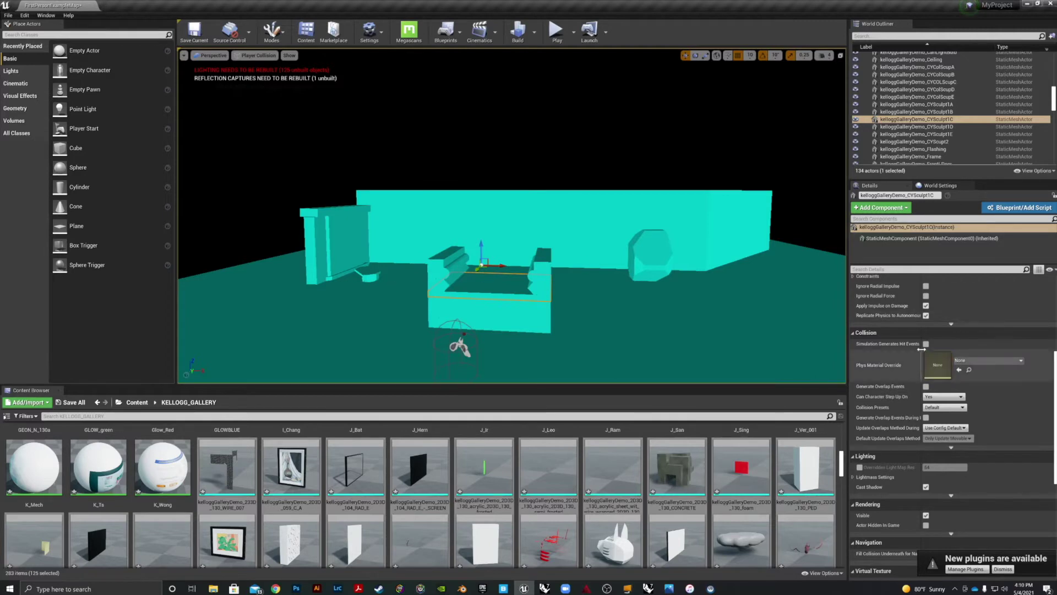
left_click(1002, 363)
left_click(1002, 363)
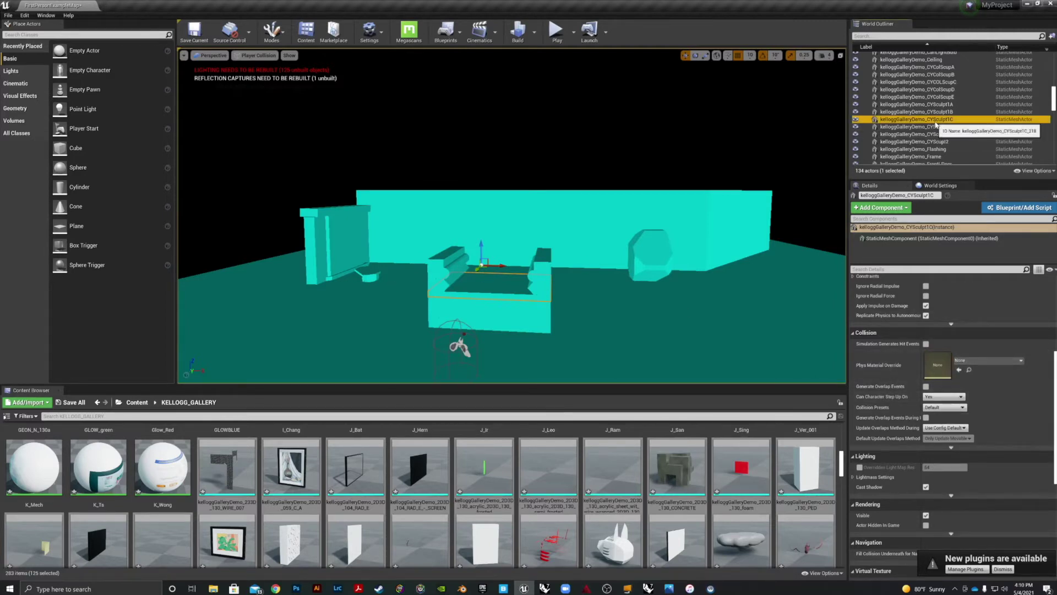
right_click(923, 120)
left_click(946, 145)
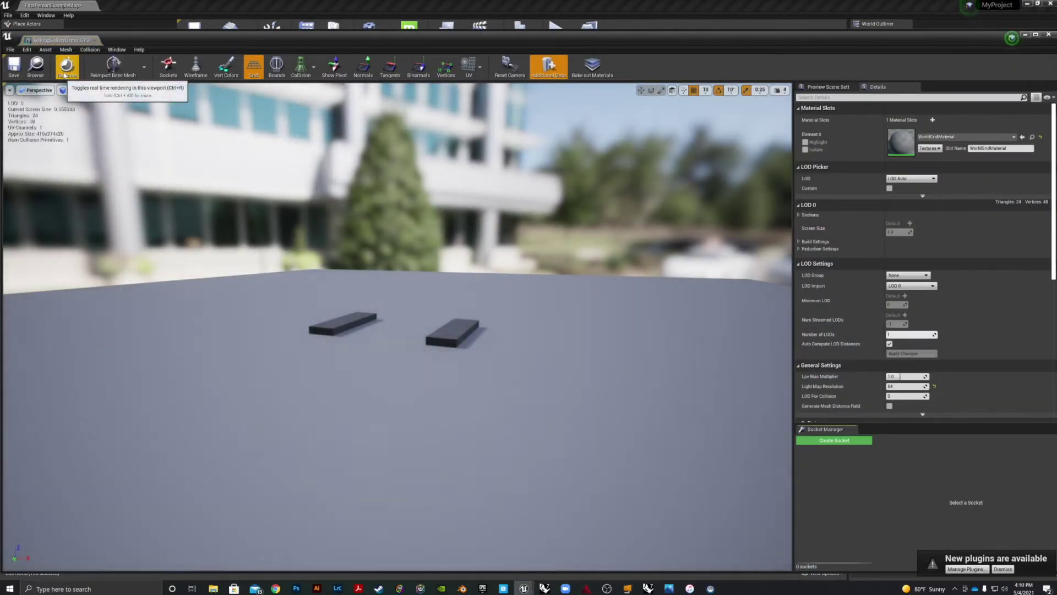
left_click(86, 52)
left_click(103, 140)
left_click(90, 50)
left_click(115, 76)
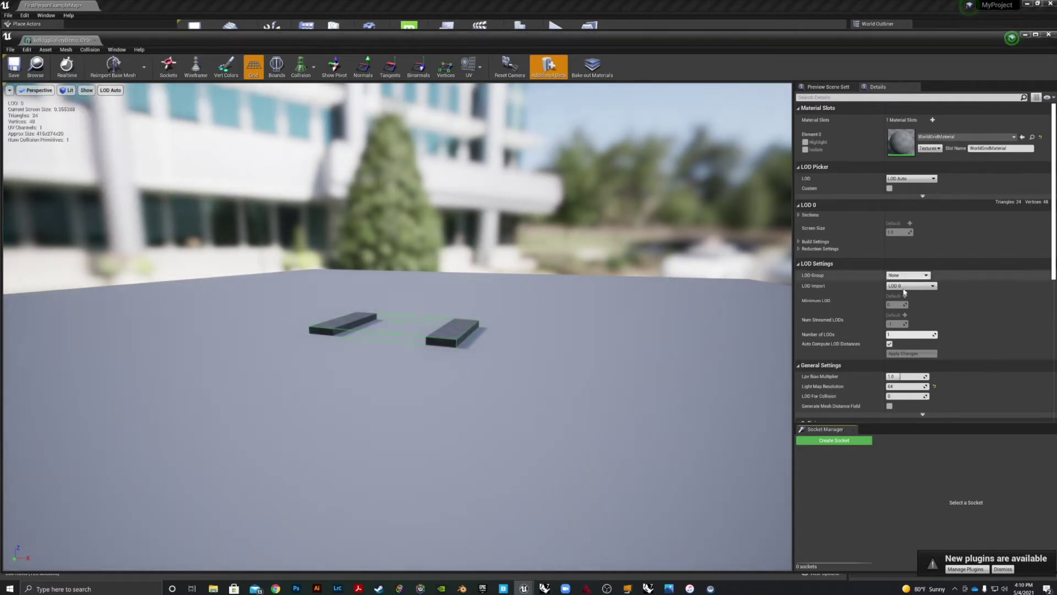
Set CYSculpt1C's collision complexity to Use Complex Collision As Simple, then save and close the mesh.
scroll(931, 387, "down", 3)
scroll(930, 387, "down", 3)
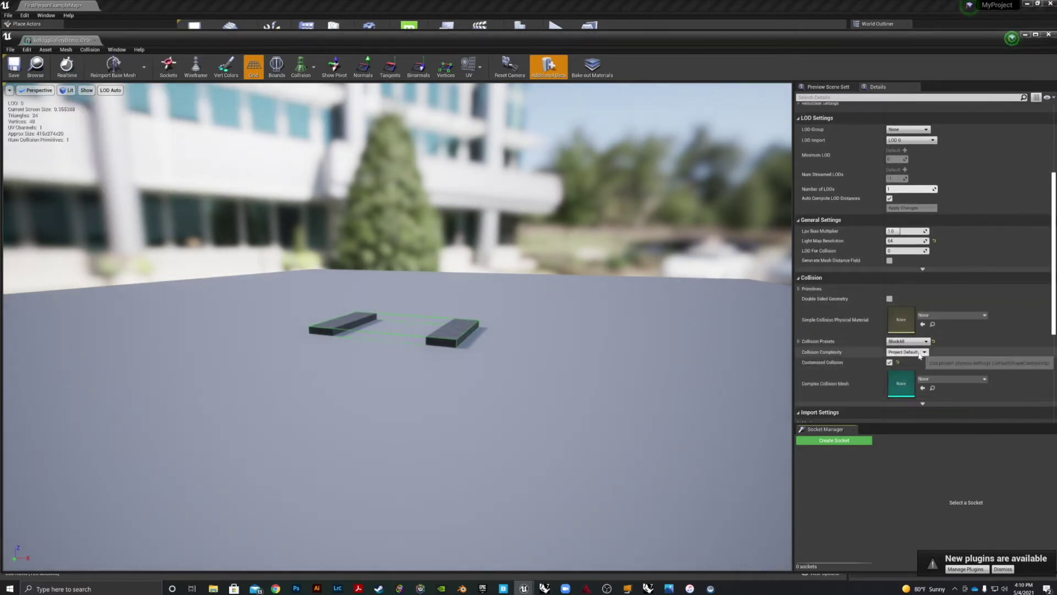
left_click(919, 353)
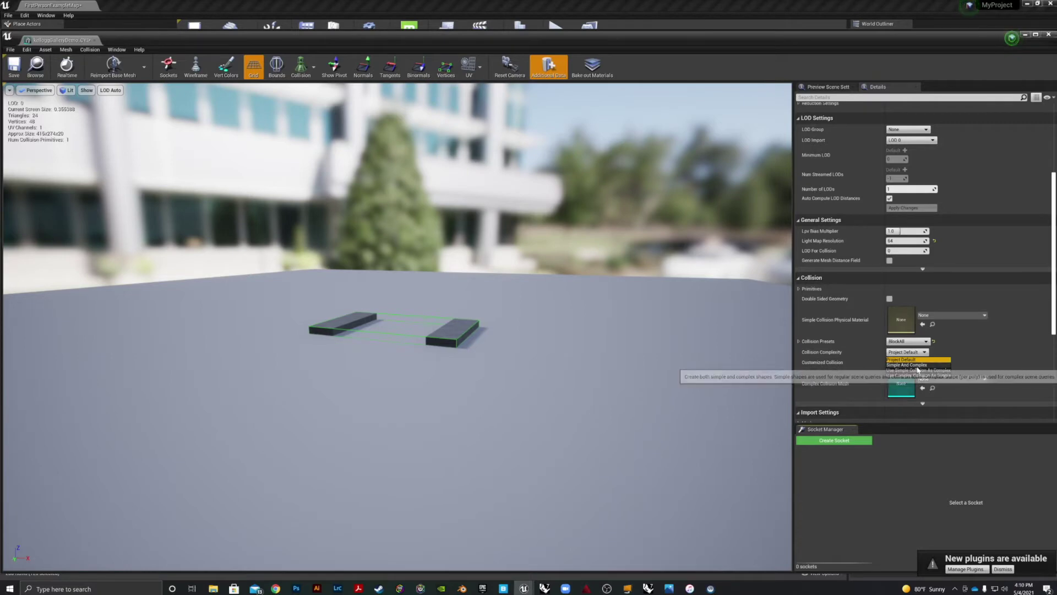
left_click(917, 375)
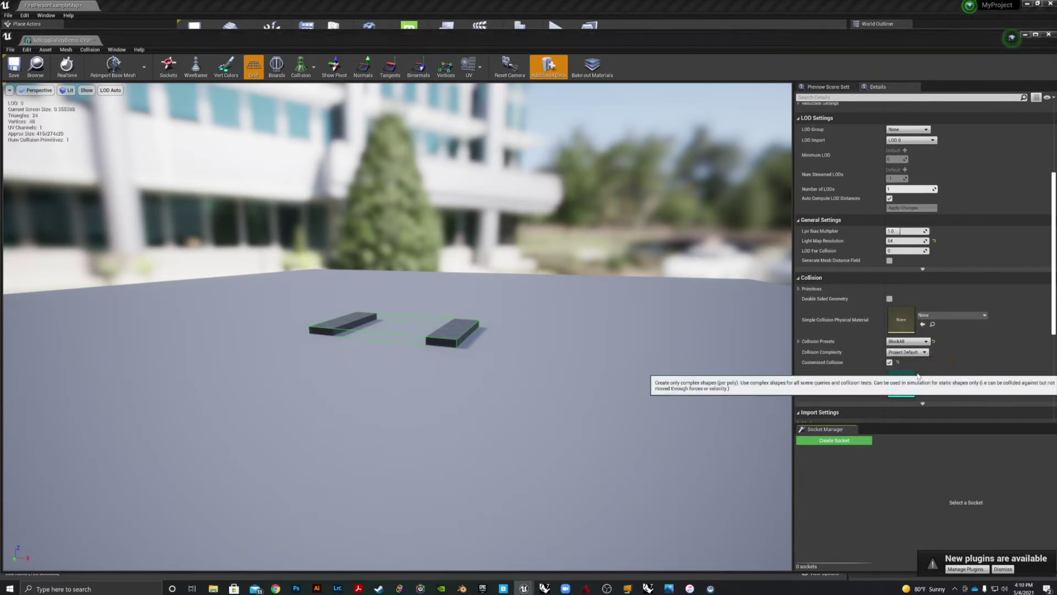
left_click(8, 69)
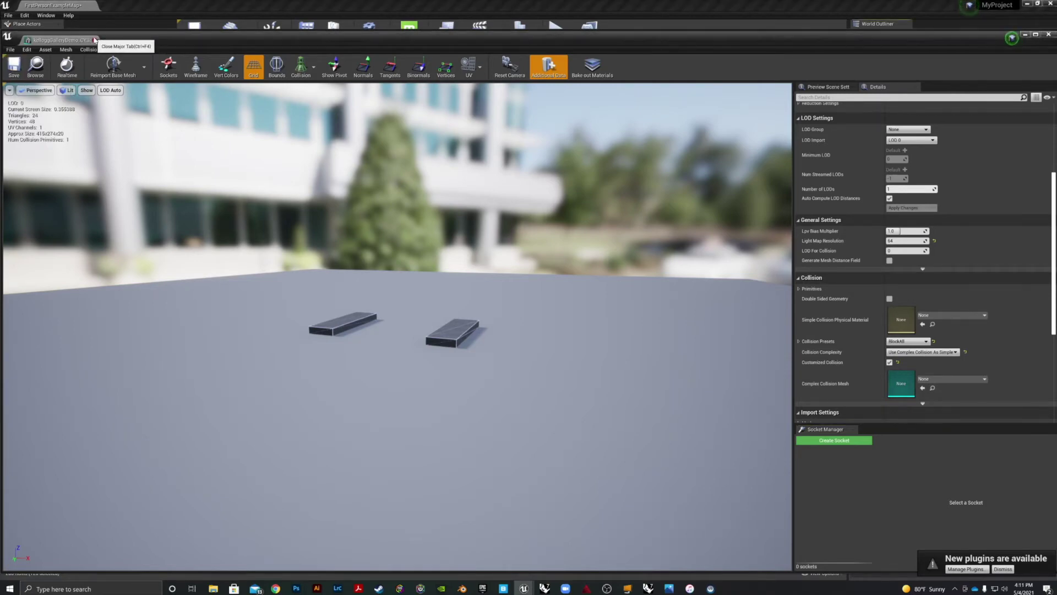
left_click(94, 39)
Open the kelloggGalleryDemo_CYSculpt1D mesh for editing, replace its collision with a box simplified collision, then save and close it.
left_click(494, 298)
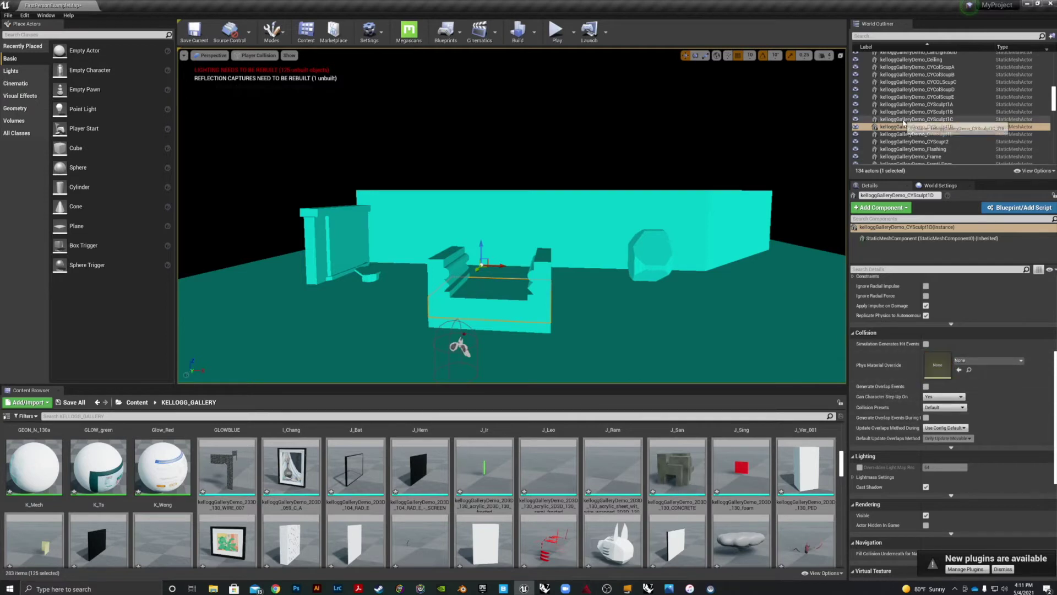
right_click(900, 127)
left_click(912, 156)
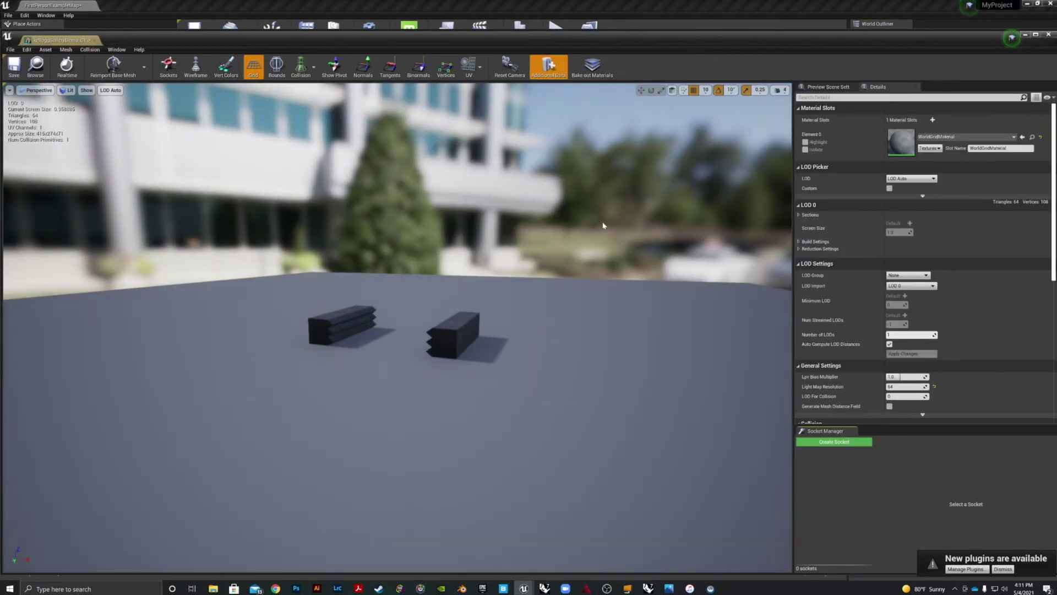
left_click(90, 50)
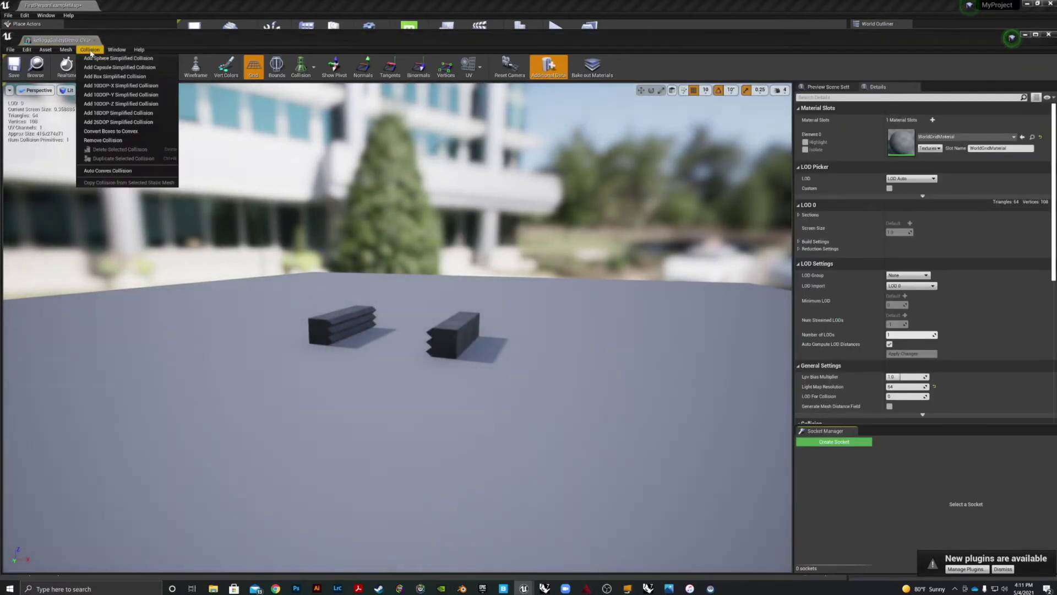
left_click(102, 141)
left_click(90, 50)
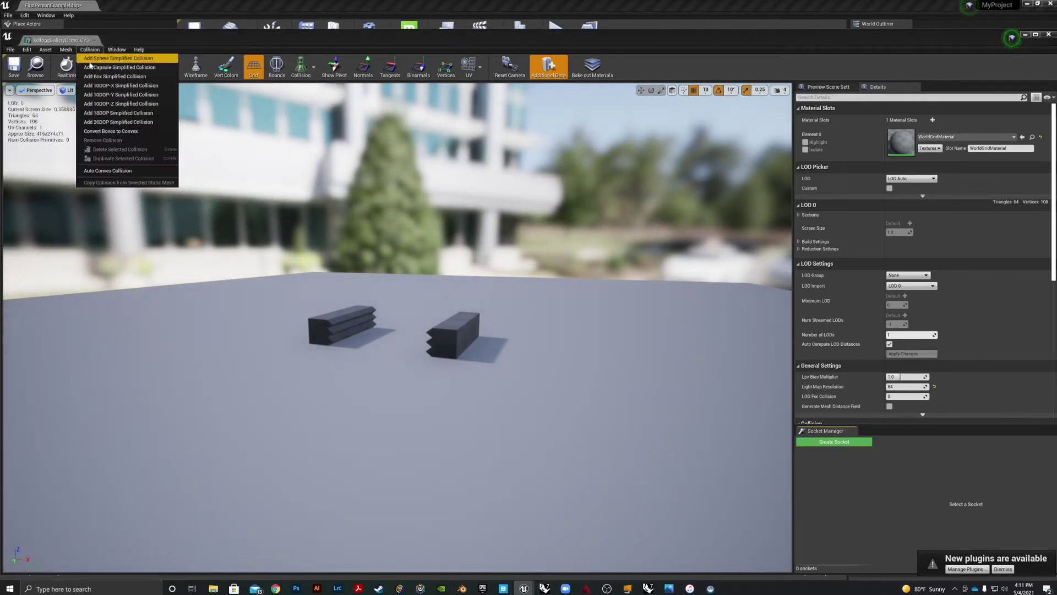
left_click(95, 86)
left_click(15, 67)
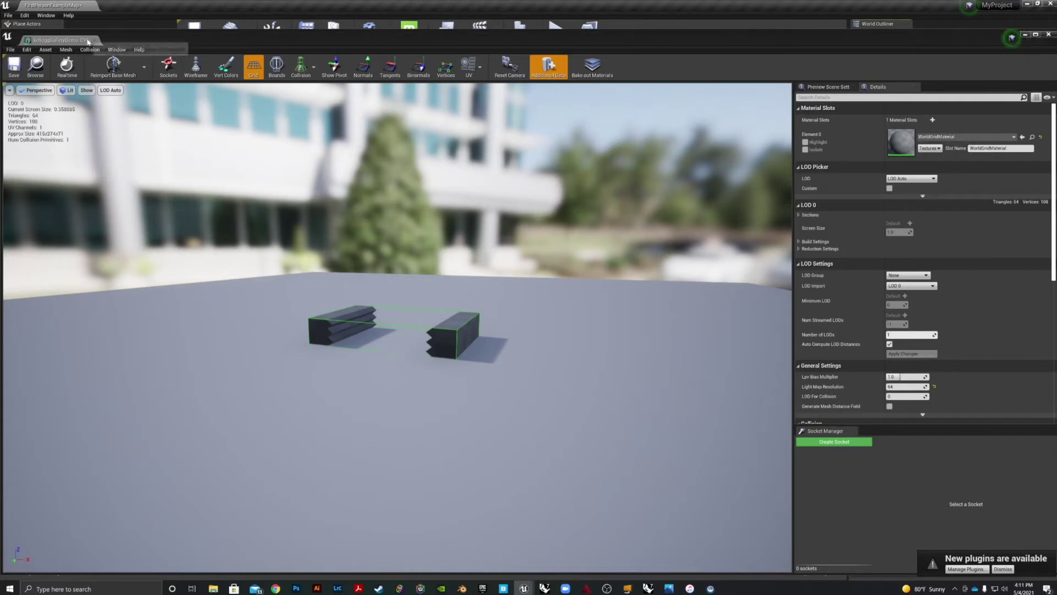
left_click(93, 40)
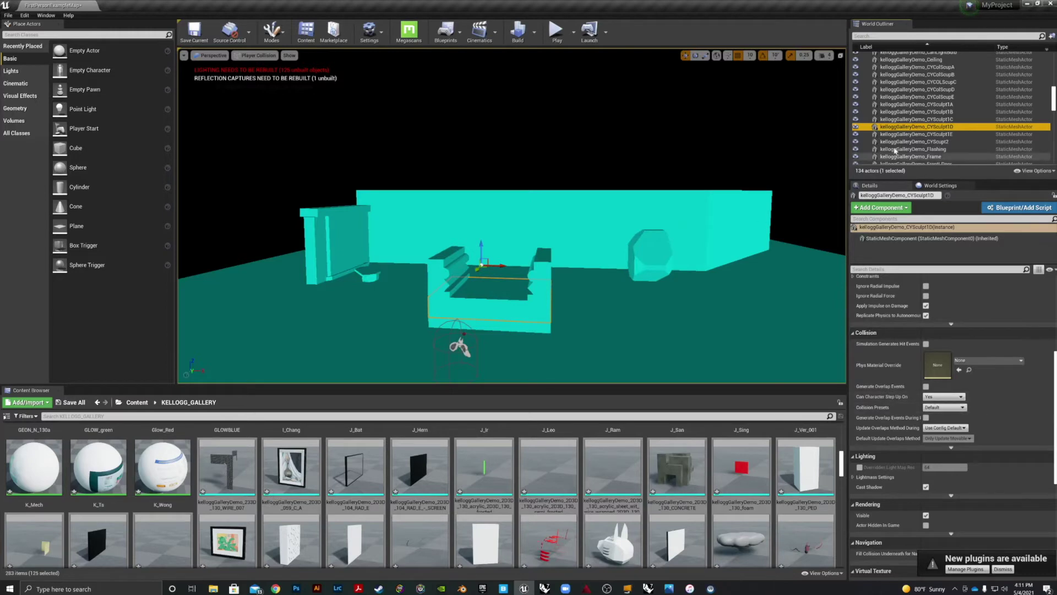
Reopen the kelloggGalleryDemo_CYSculpt1D mesh and set its collision complexity to Use Complex Collision As Simple.
right_click(906, 126)
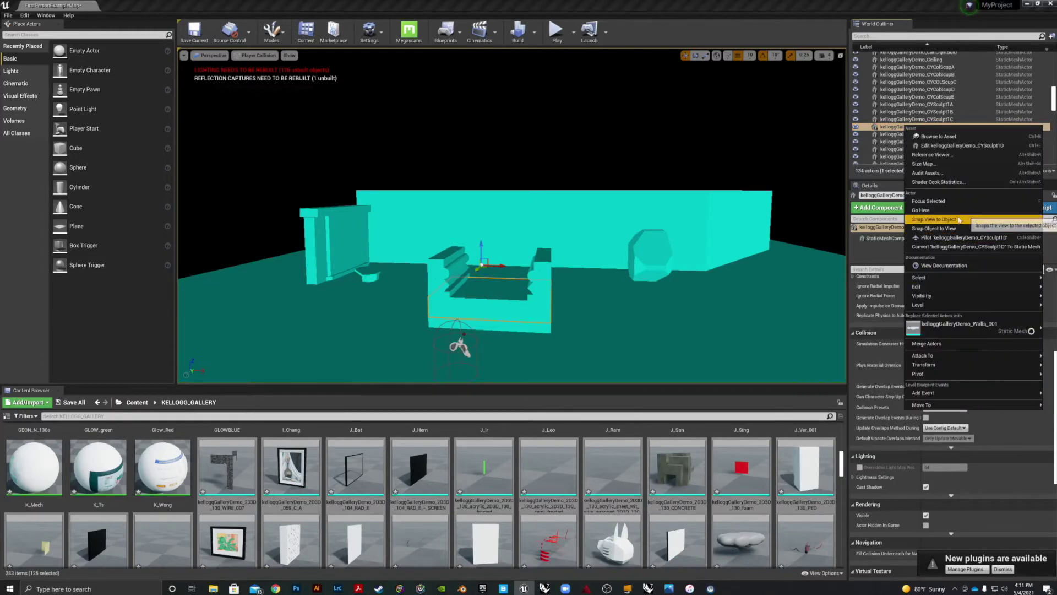
left_click(936, 146)
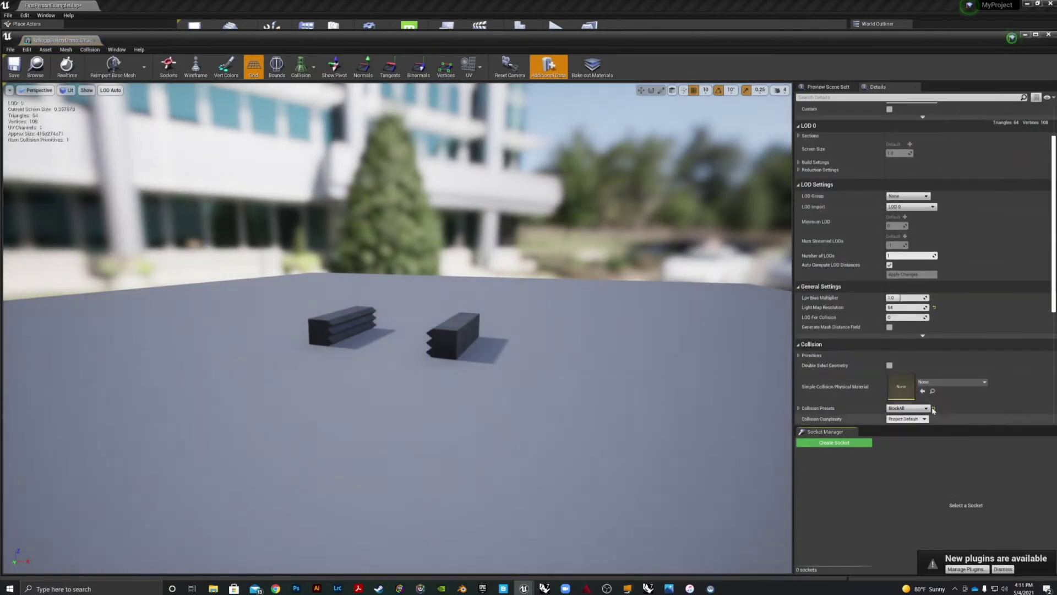
scroll(902, 396, "down", 2)
left_click(913, 366)
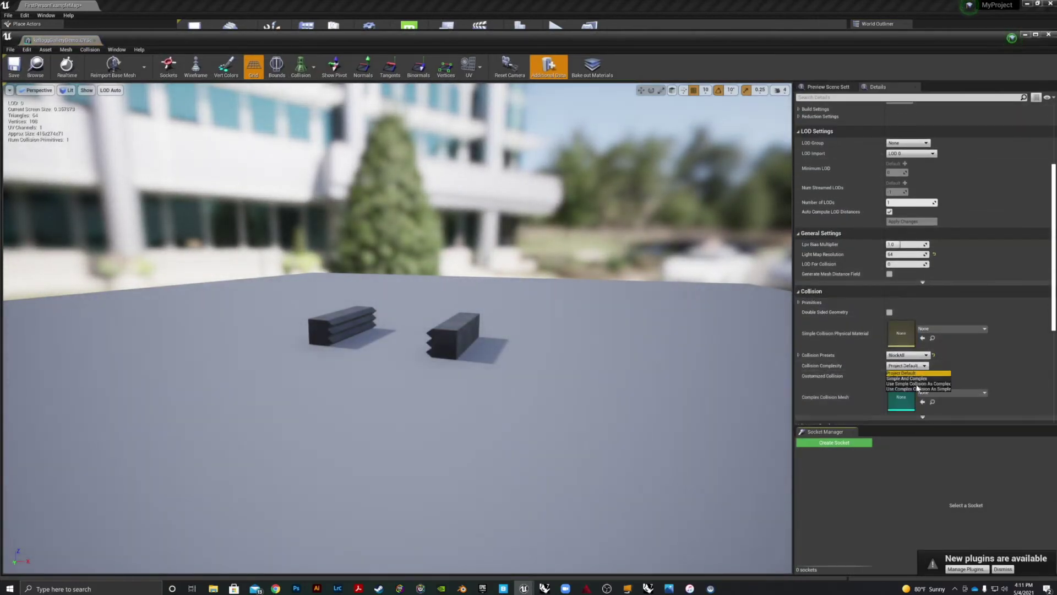
left_click(916, 388)
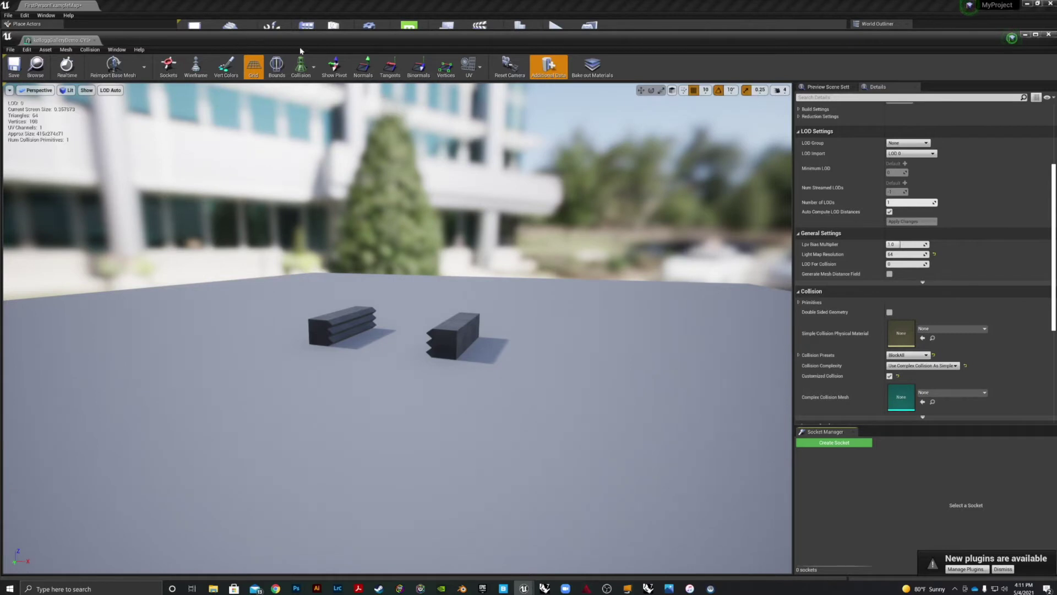
Remove CYSculpt1D's existing collision, add a box simplified collision, then save and close the mesh.
left_click(90, 50)
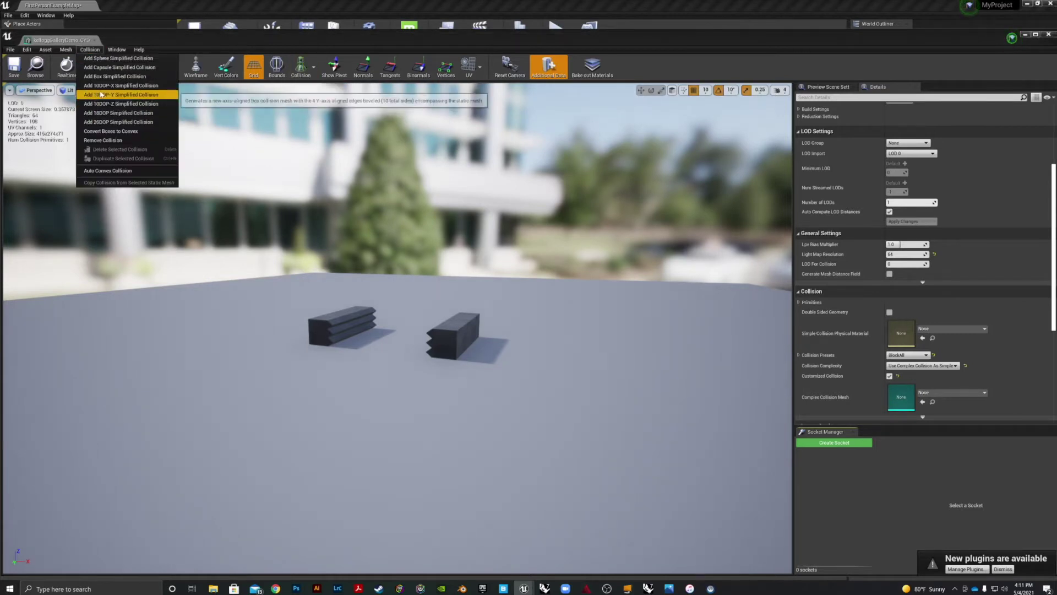
left_click(103, 140)
left_click(90, 50)
left_click(110, 76)
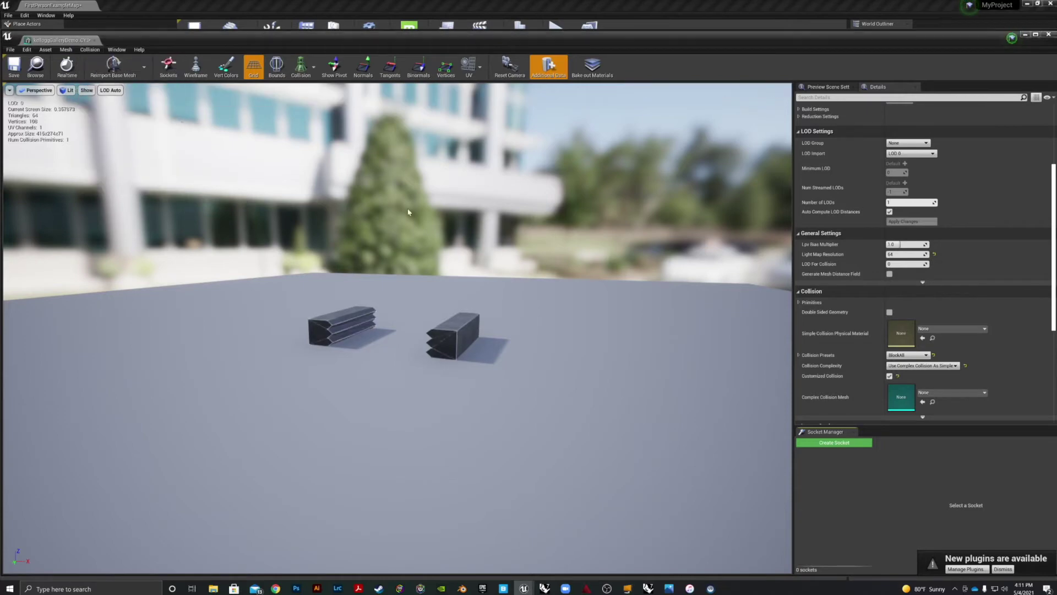
left_click(9, 76)
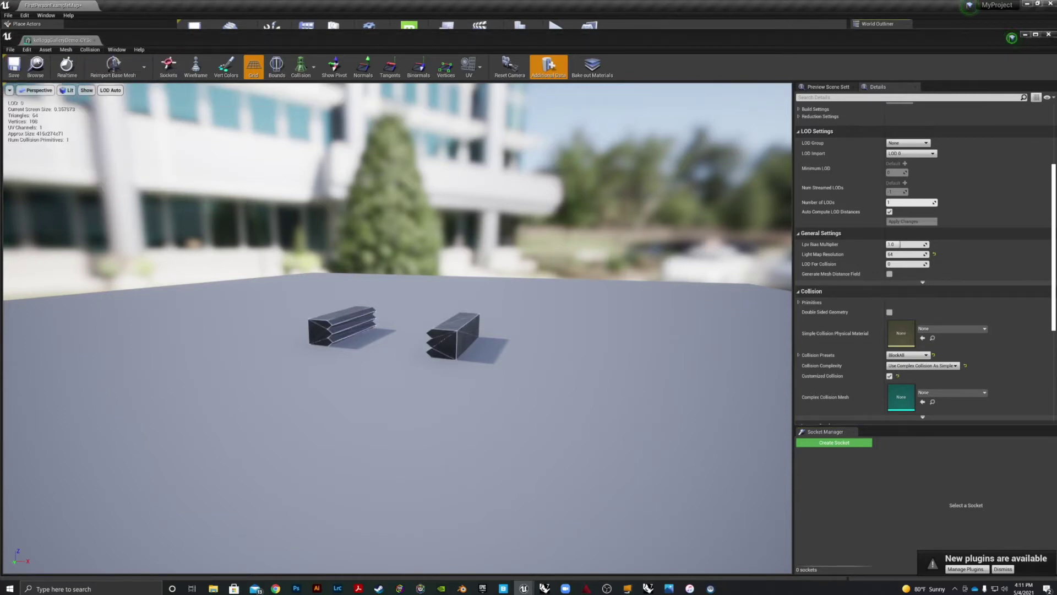
left_click(95, 41)
Select the kelloggGalleryDemo_CYSculpt1E actor in the level and set its collision preset to NoCollision.
left_click(502, 310)
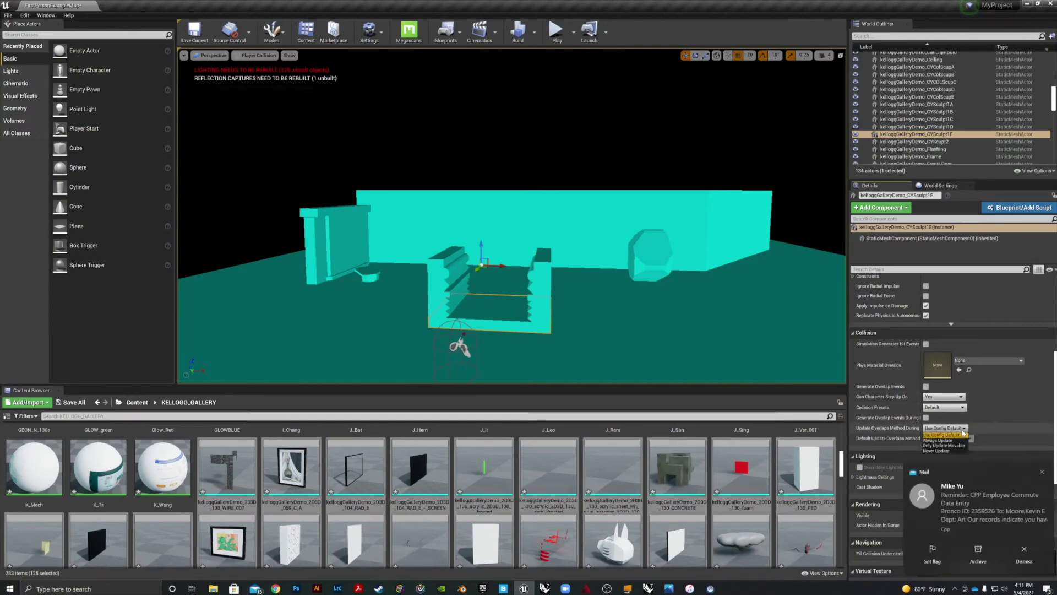
left_click(950, 428)
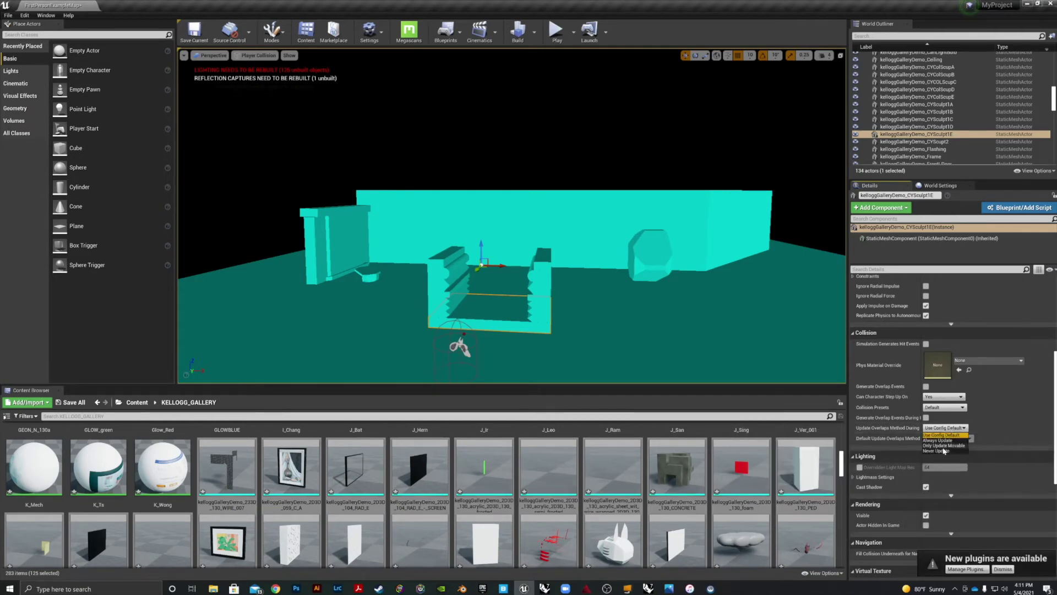
left_click(944, 407)
left_click(944, 408)
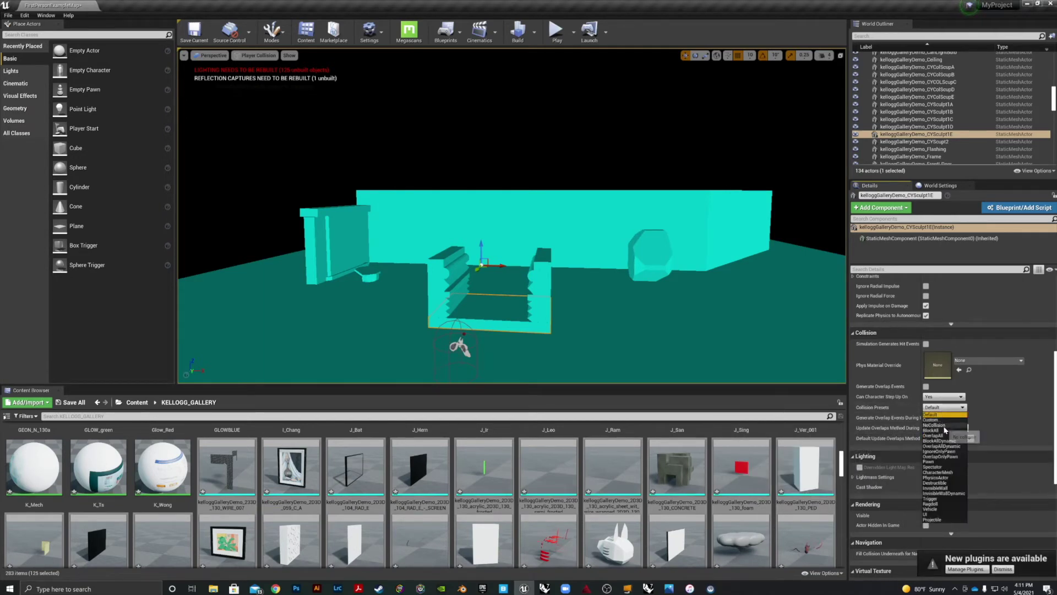
left_click(939, 425)
Select the gallery's kelloggGalleryDemo_Walls_001 actor and set its collision preset to NoCollision.
middle_click_drag(575, 280, 552, 292)
scroll(553, 295, "up", 6)
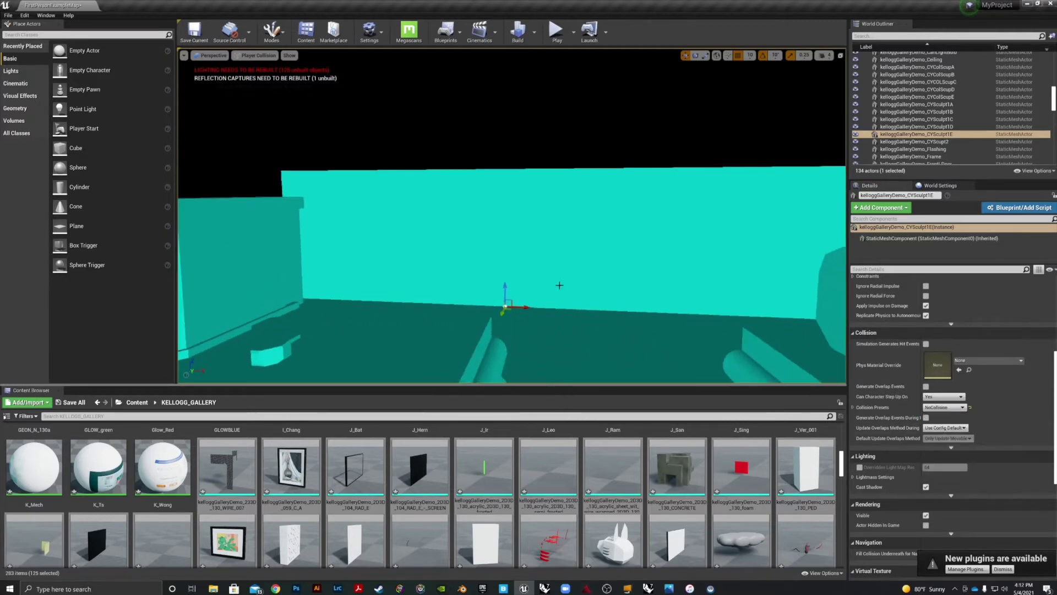
left_click(641, 255)
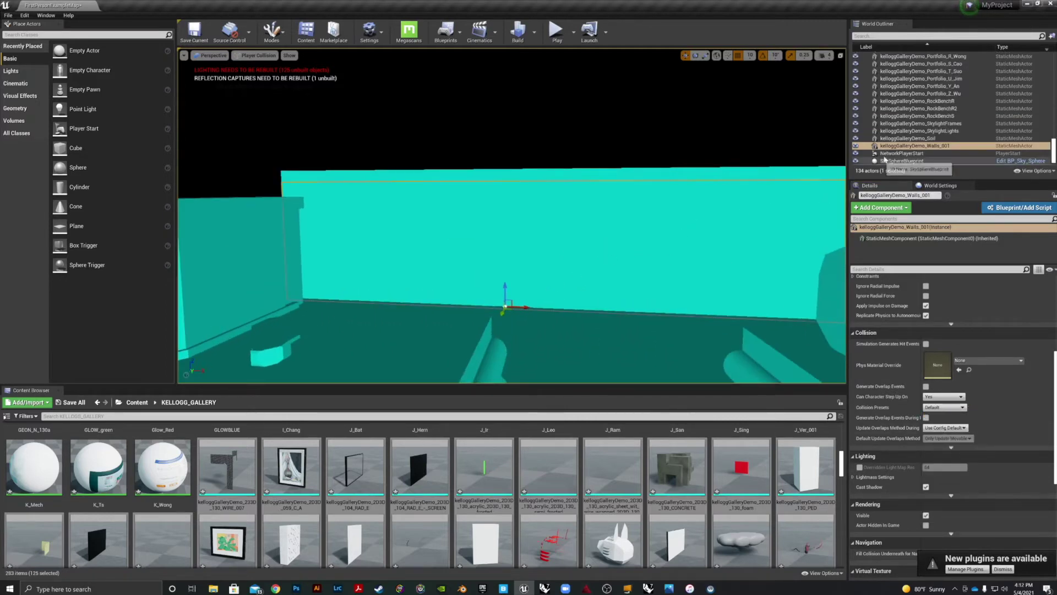
left_click(952, 408)
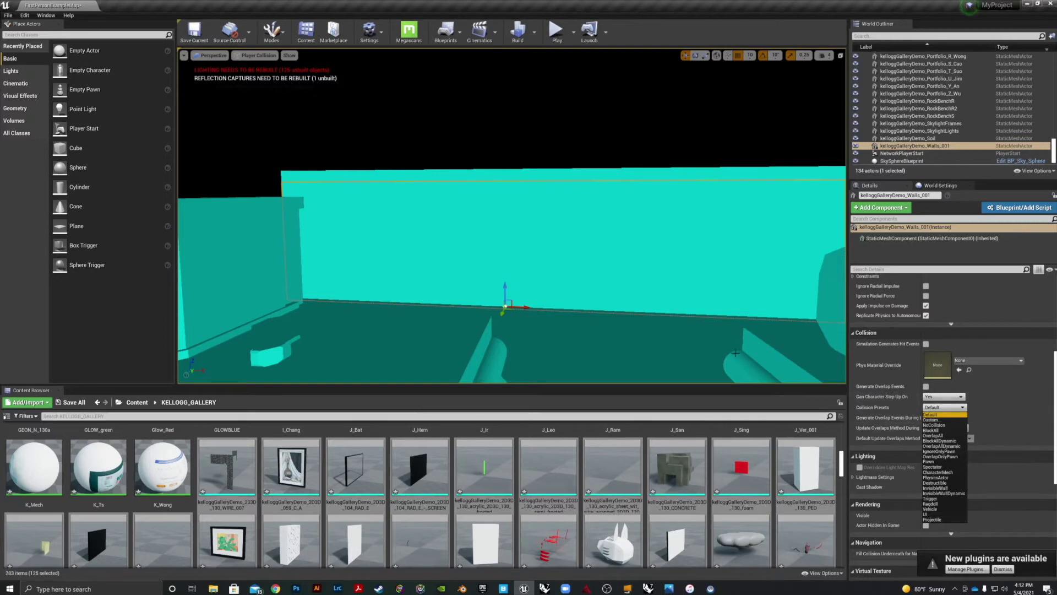
left_click(936, 425)
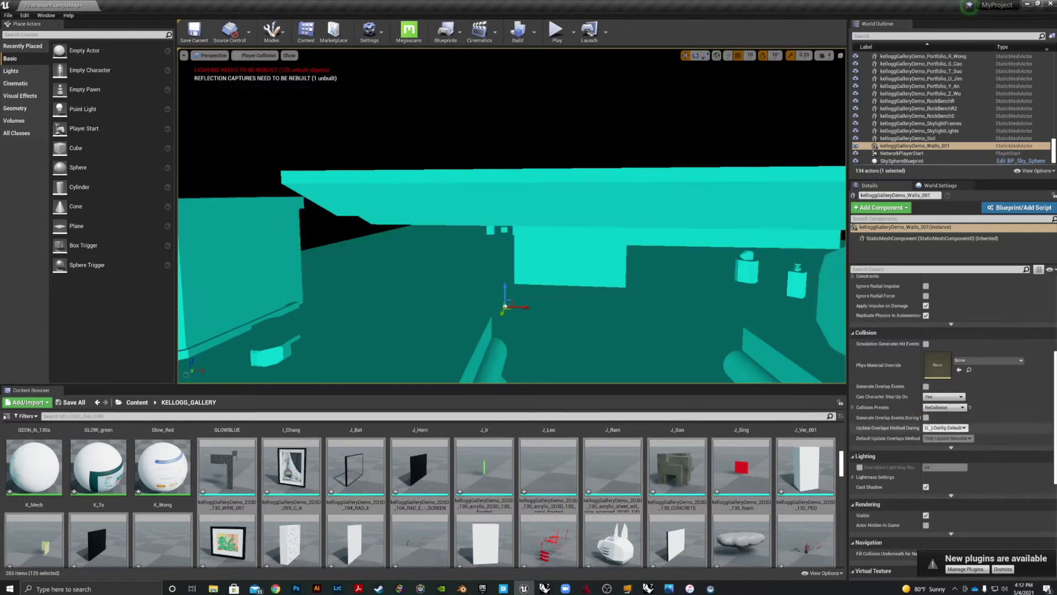
Set the collision presets of the gallery entrance's Frame and Glass actors to NoCollision.
left_click(606, 247)
left_click(944, 407)
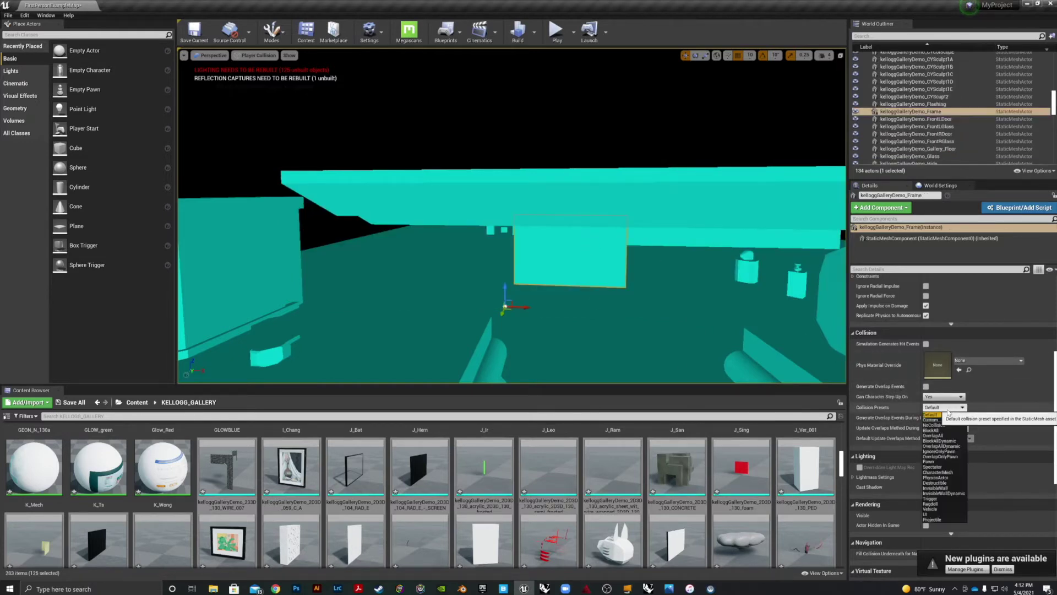
left_click(936, 425)
scroll(615, 313, "up", 1)
left_click(632, 275)
left_click(631, 275)
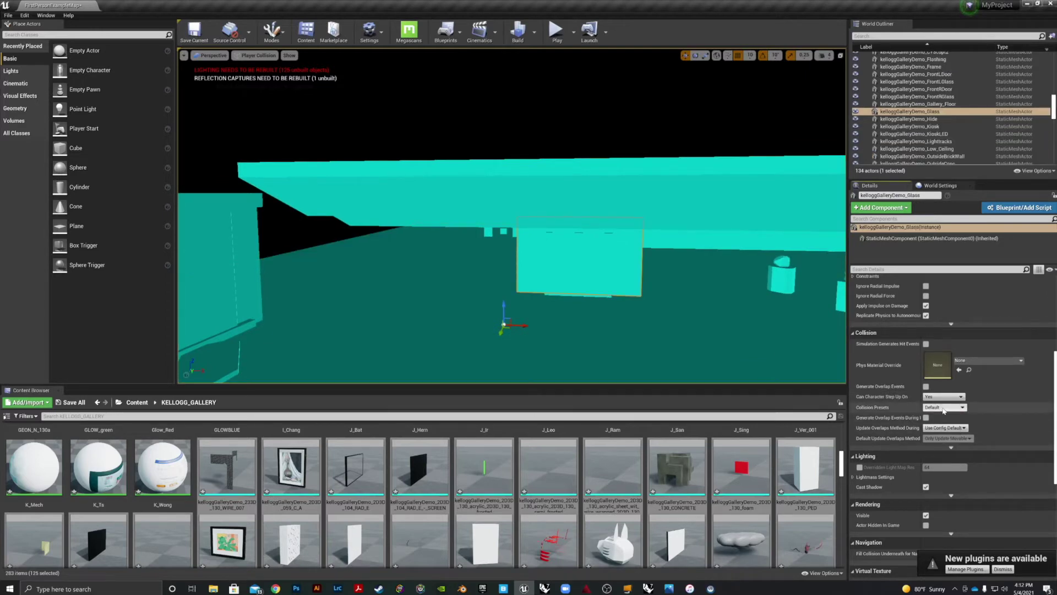
left_click(944, 407)
left_click(936, 425)
Set the collision presets of the FrontRDoor, FrontLDoor, FrontRGlass and Flashing actors to NoCollision.
left_click(593, 267)
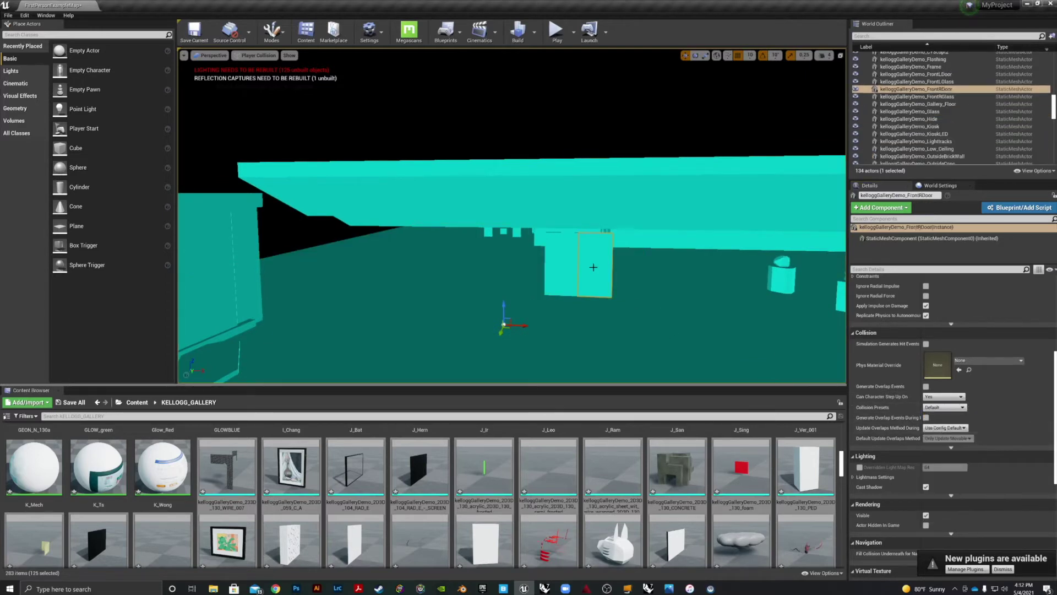
left_click(943, 407)
left_click(934, 425)
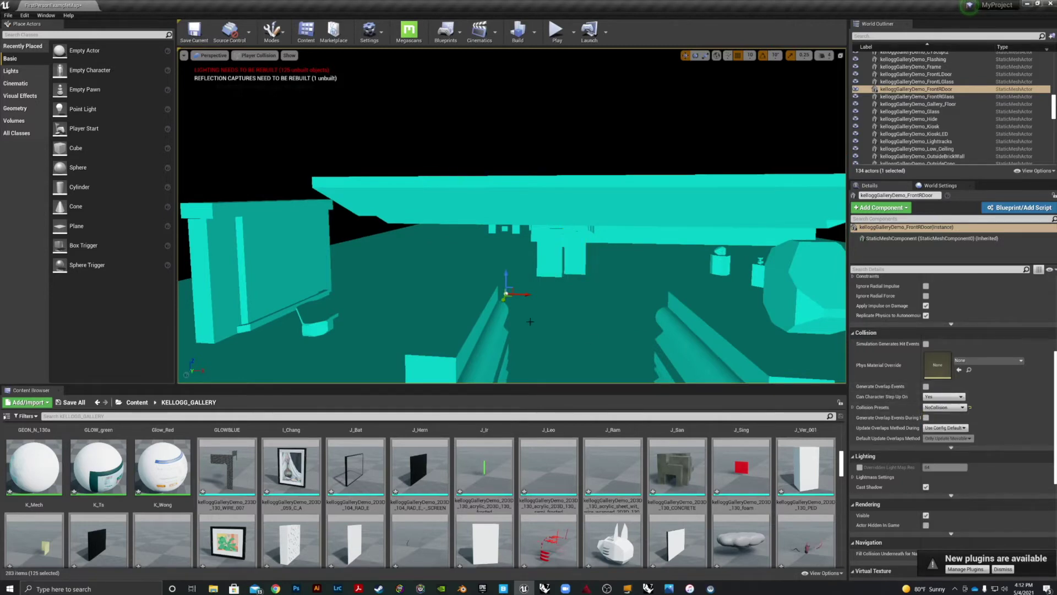
left_click(545, 257, "ctrl")
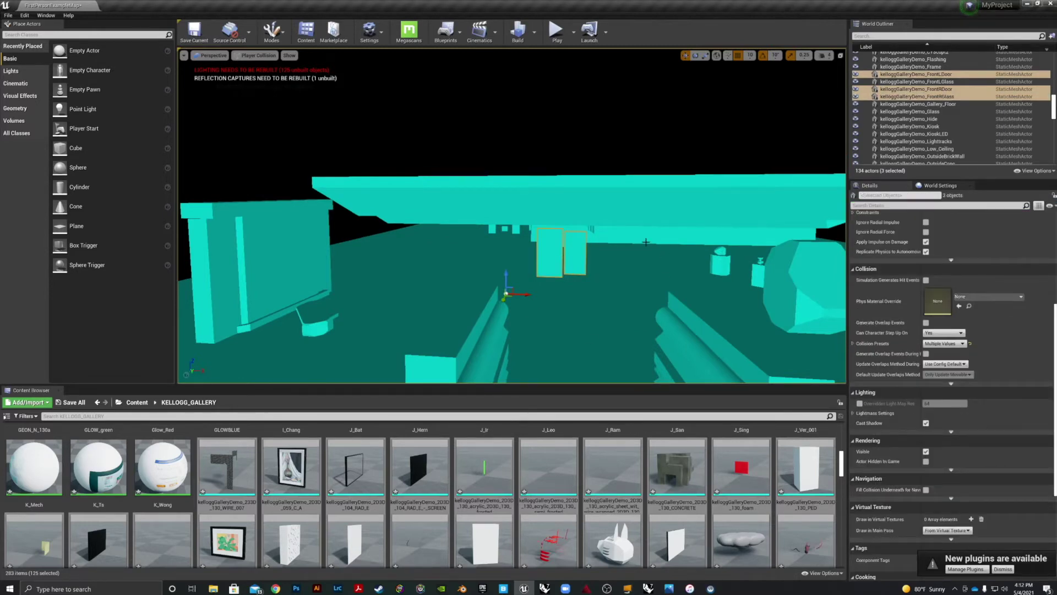
left_click(628, 233, "ctrl")
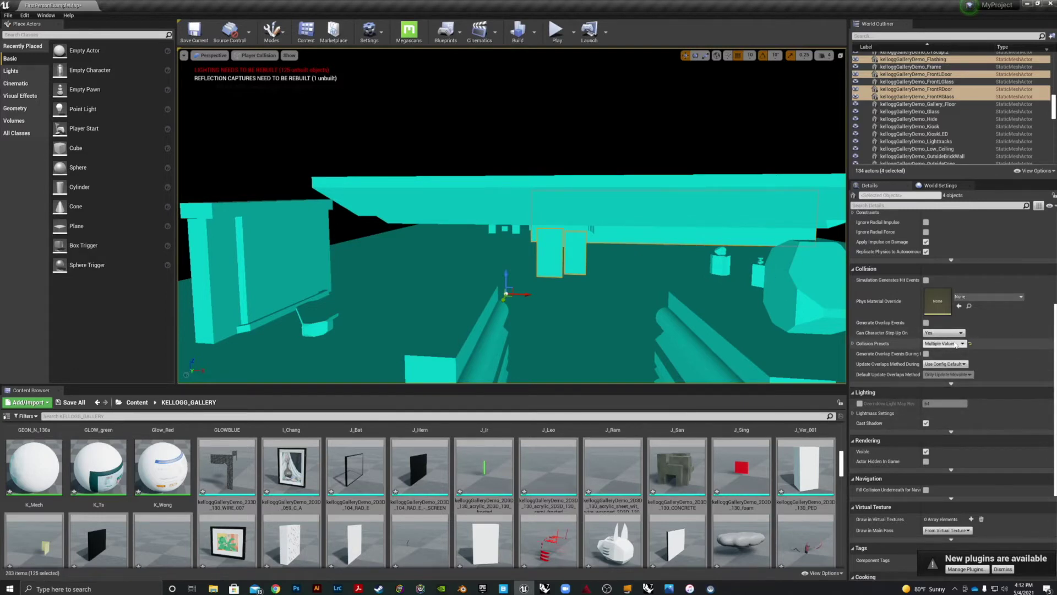
left_click(944, 343)
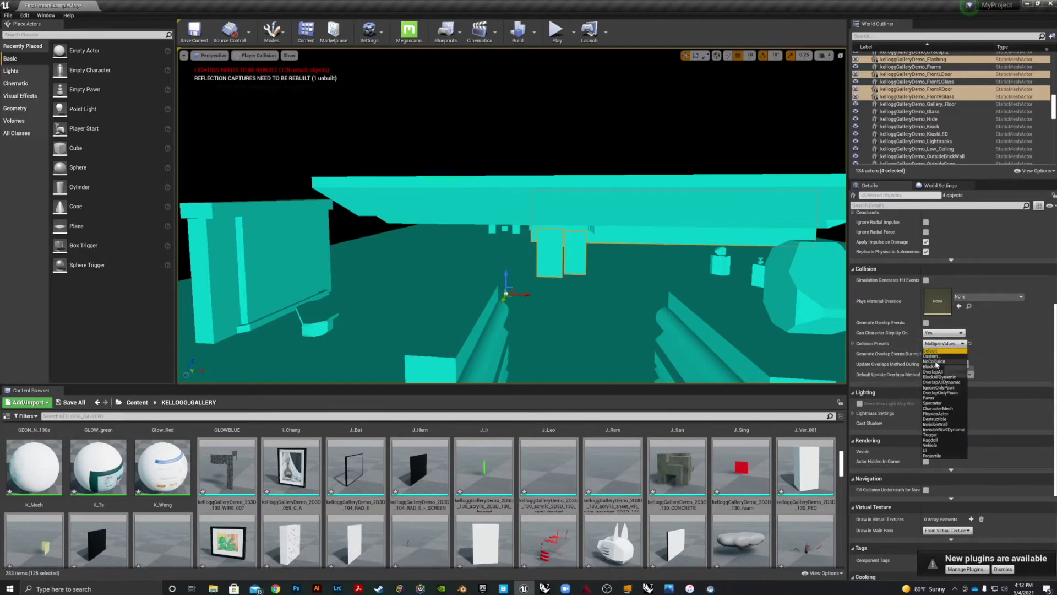
left_click(934, 361)
Play-test the level by walking through the gallery's front doors and around its interior rooms, and end the session.
scroll(612, 363, "down", 3)
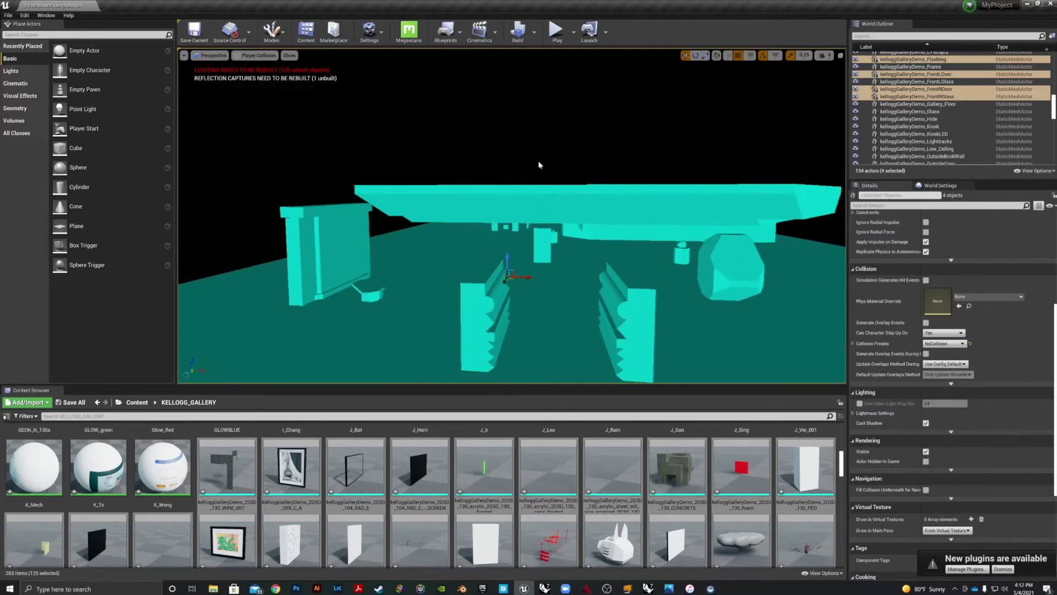
left_click(556, 31)
key("w")
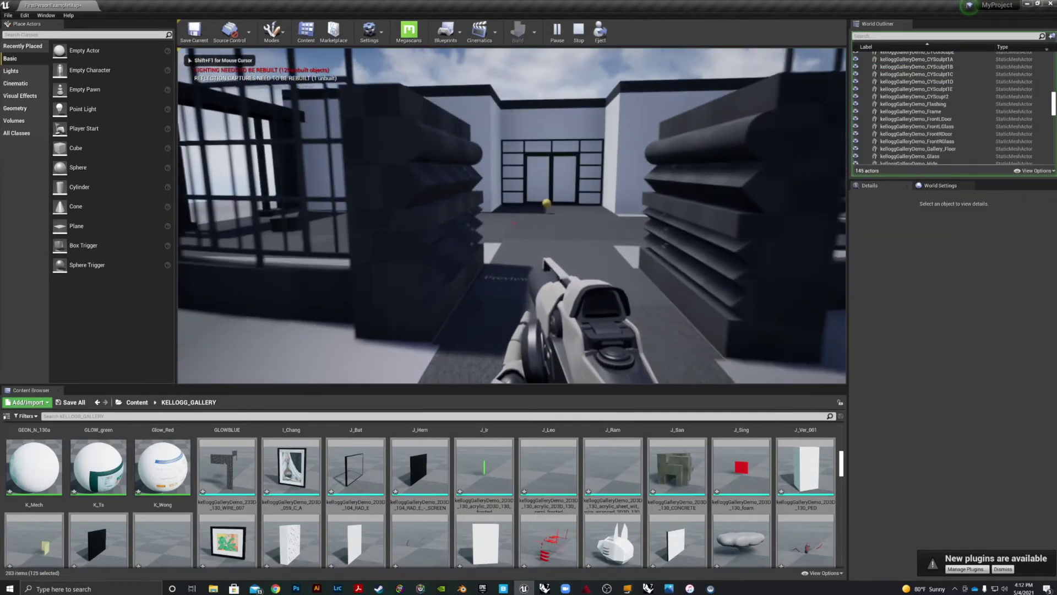
key("w")
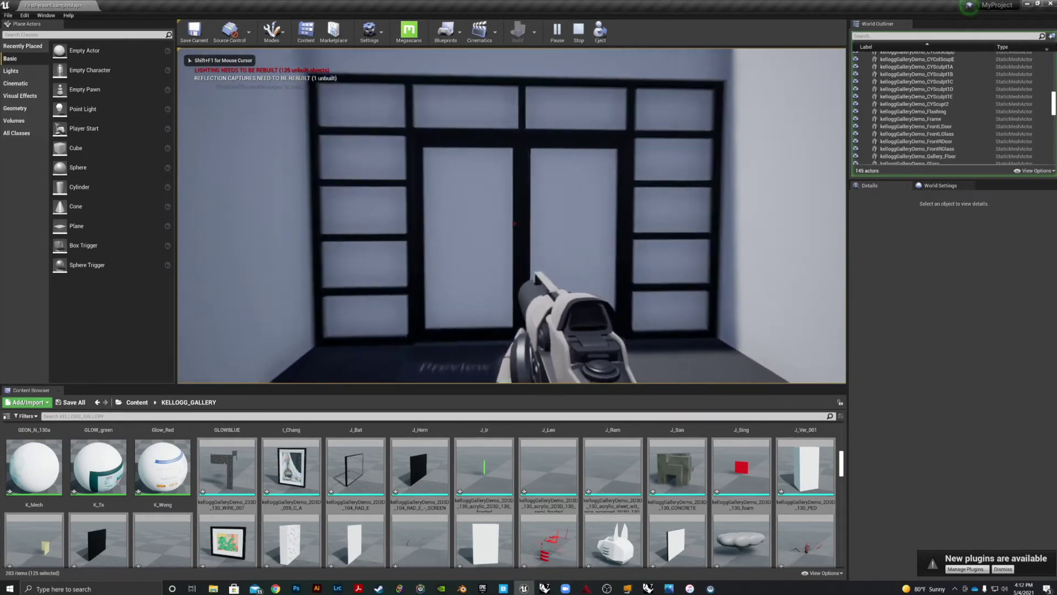
key("w")
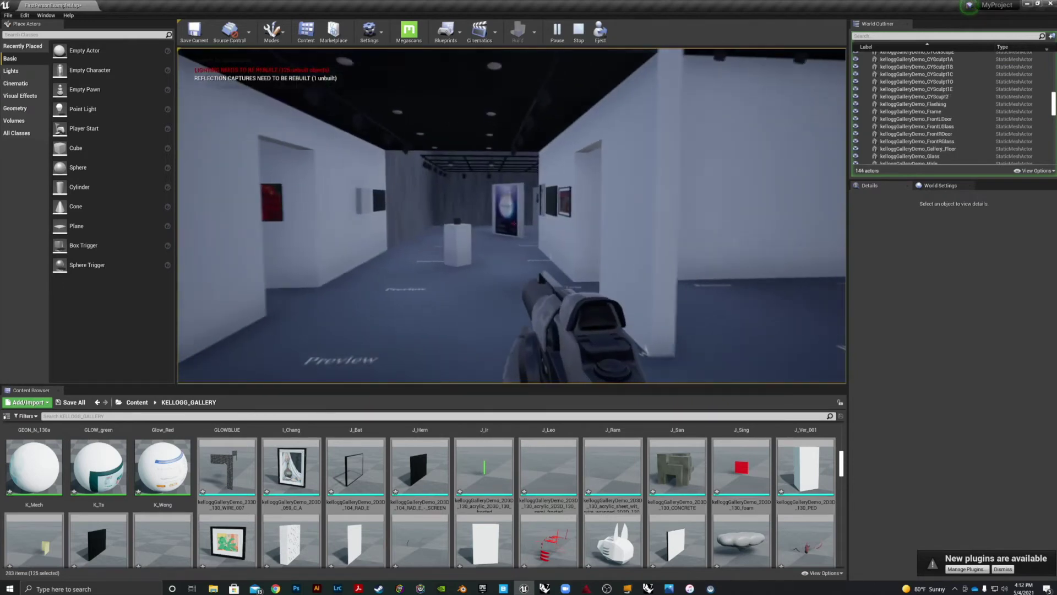
key("w")
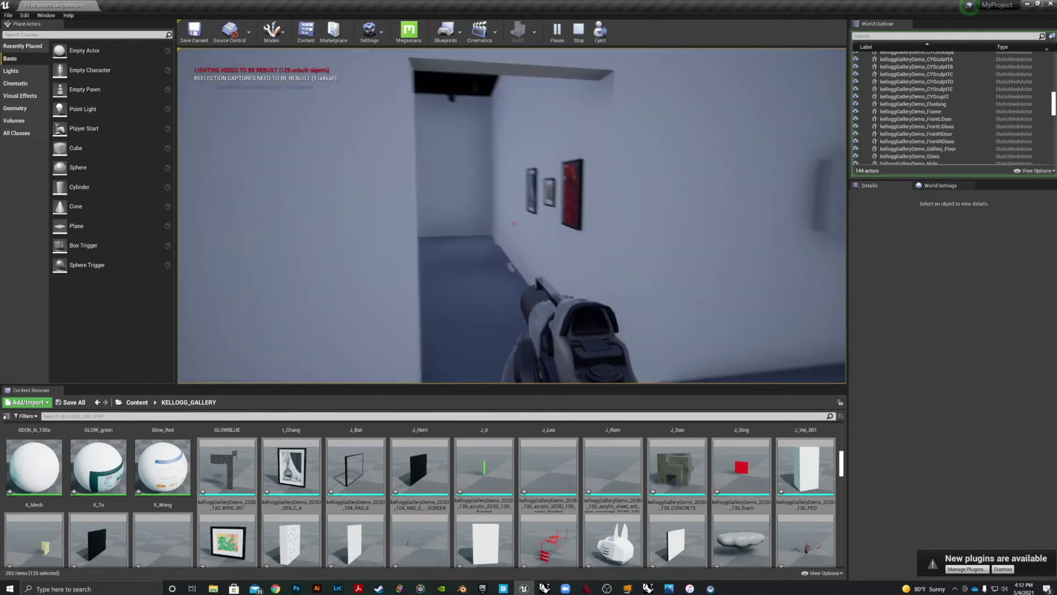
key("w")
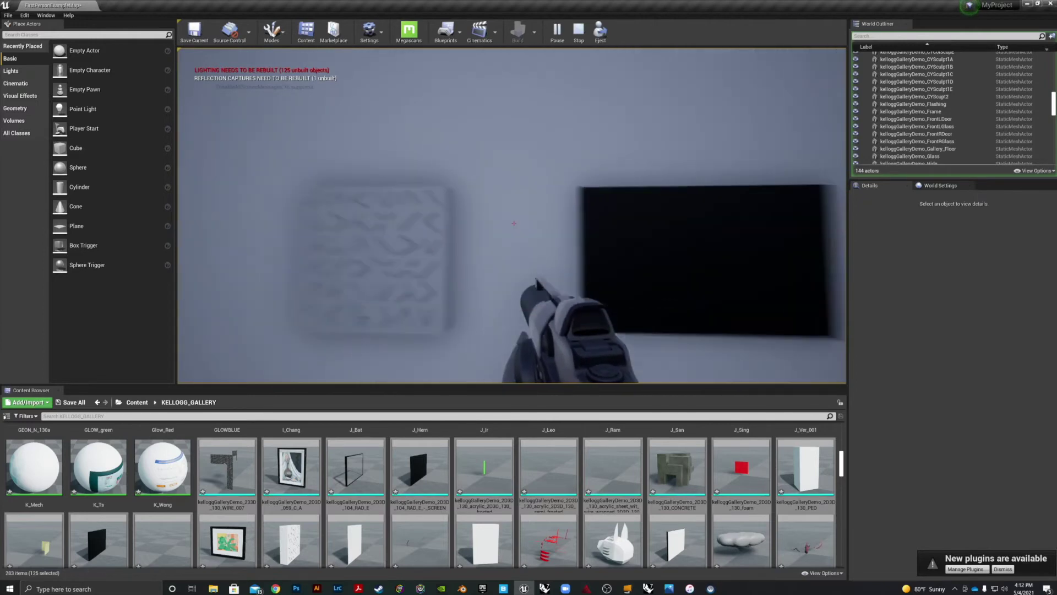
key("w")
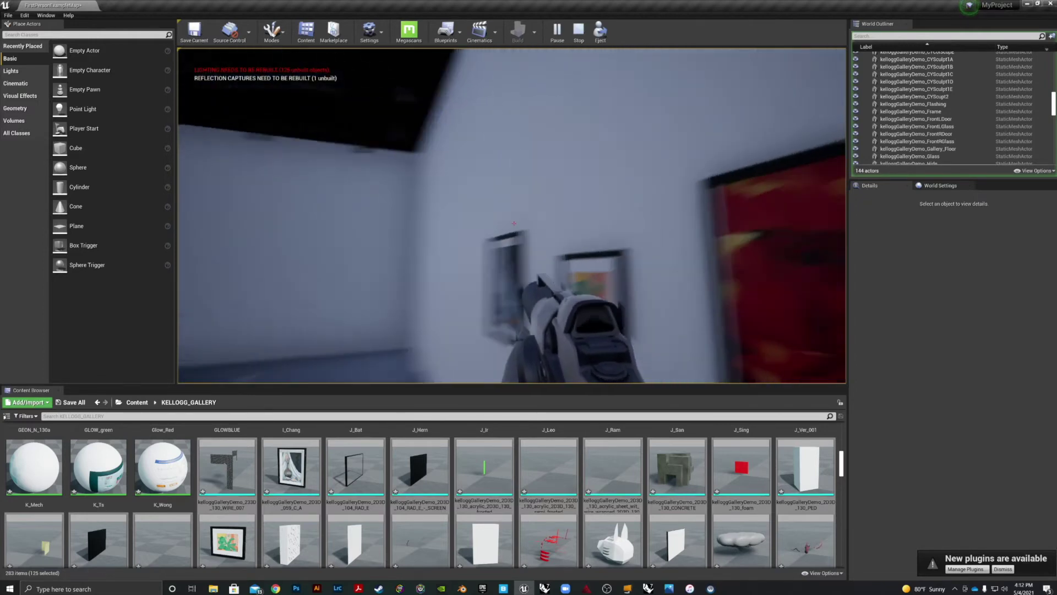
key("w")
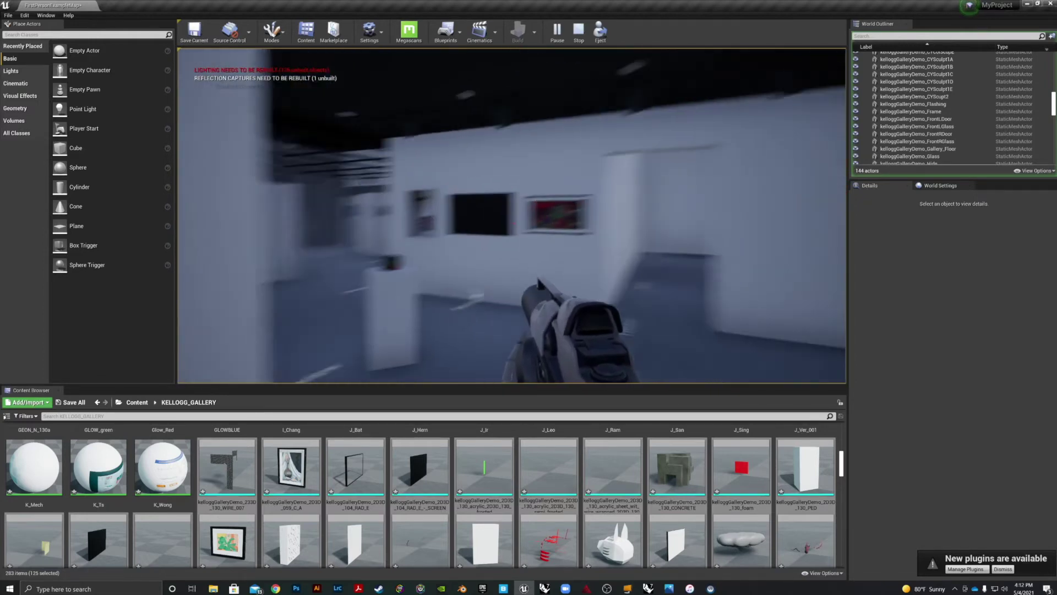
key("w")
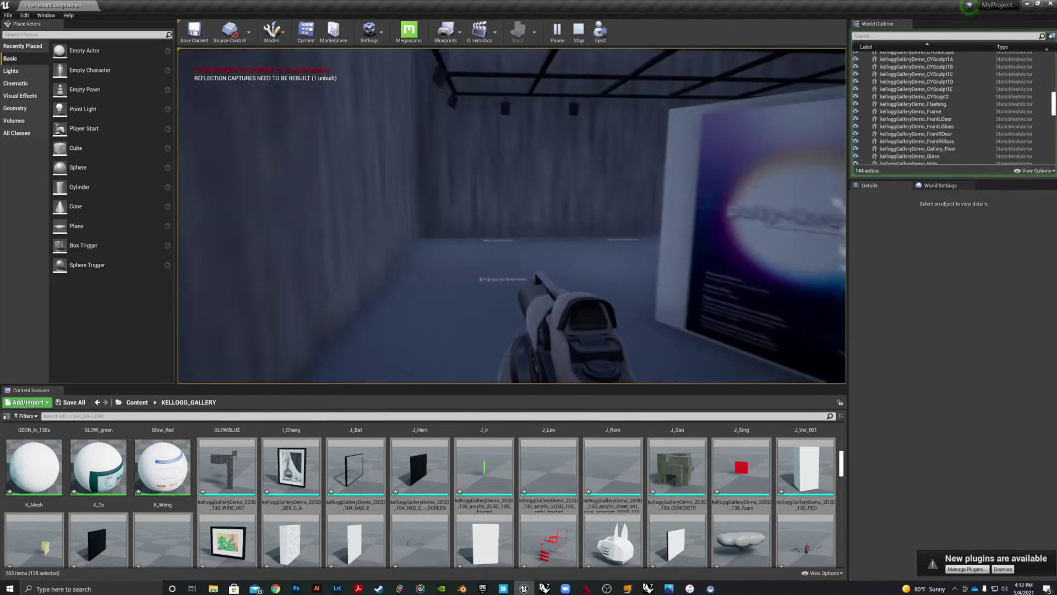
key("w")
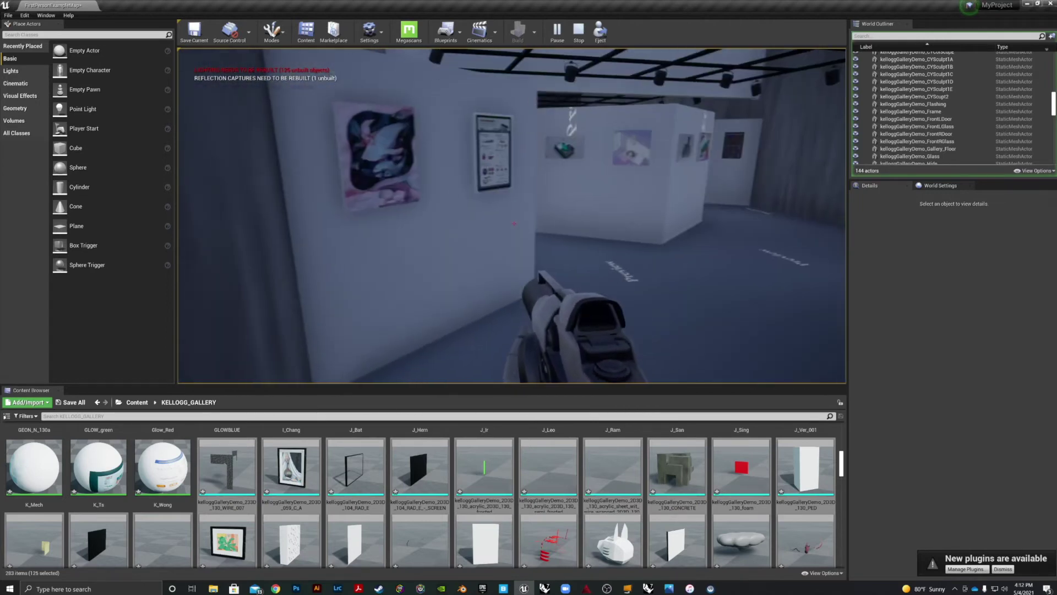
key("Escape")
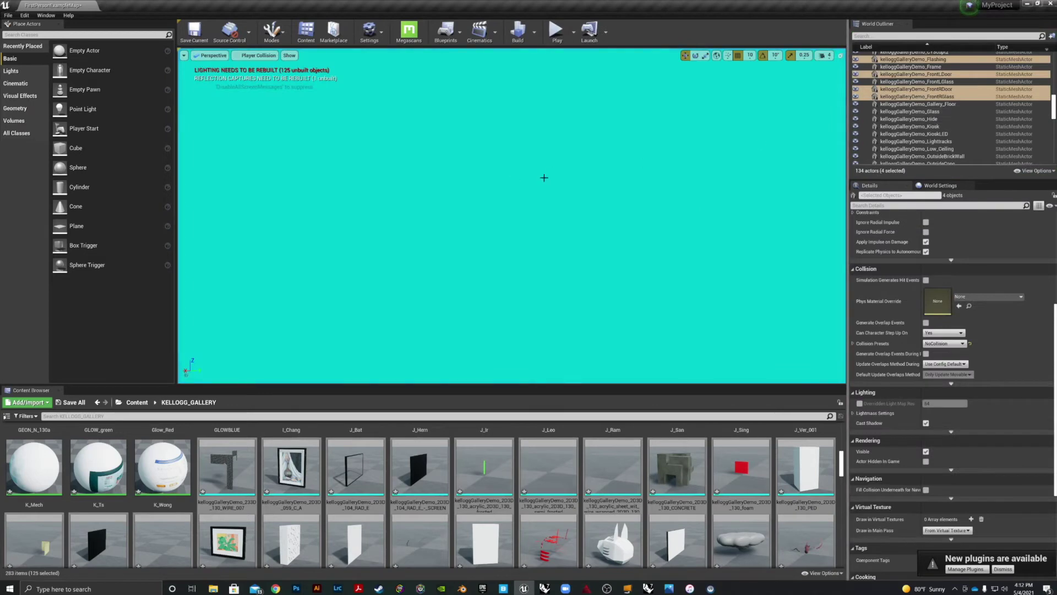
Switch the level viewport's view mode from Player Collision to Lit.
left_click_drag(625, 198, 644, 181)
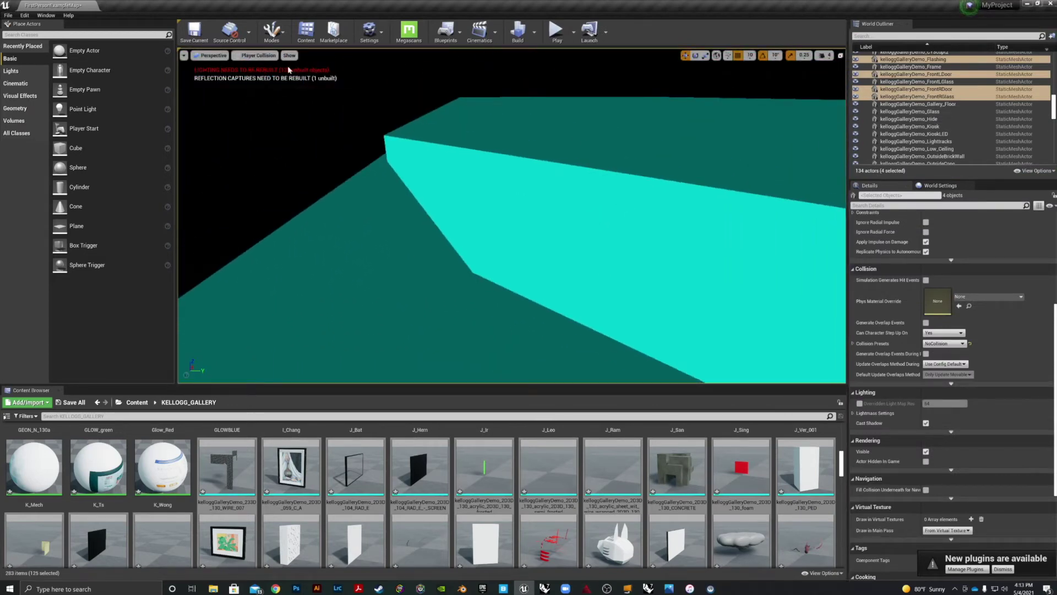
left_click(247, 56)
left_click(246, 72)
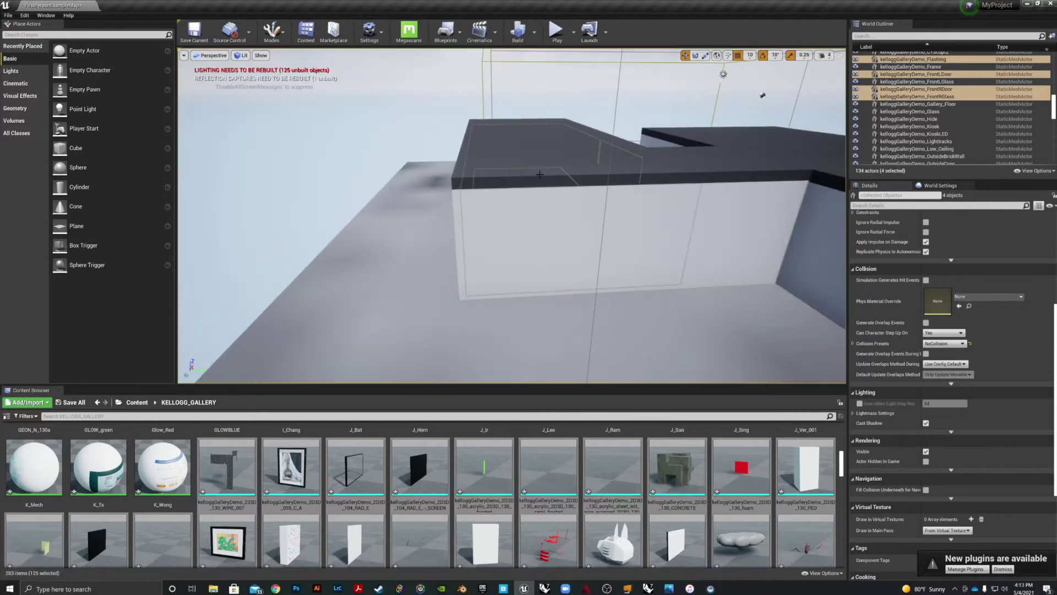
Select the FirstPersonCharacter outside the gallery entrance and open its blueprint for editing.
right_click_drag(609, 187, 462, 244)
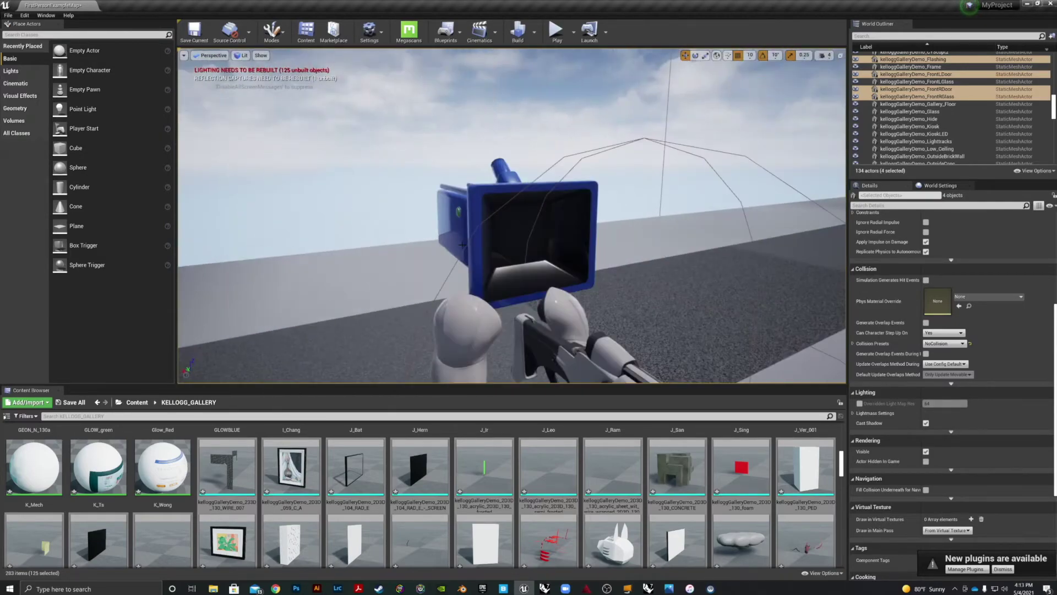
left_click(486, 205)
right_click_drag(486, 205, 430, 249)
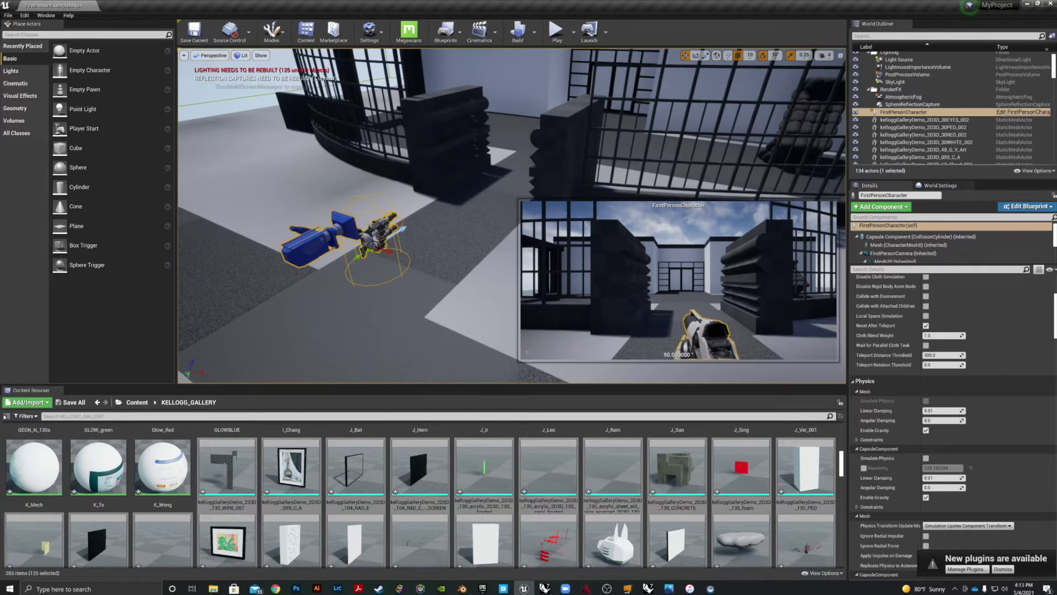
right_click(889, 111)
left_click(914, 127)
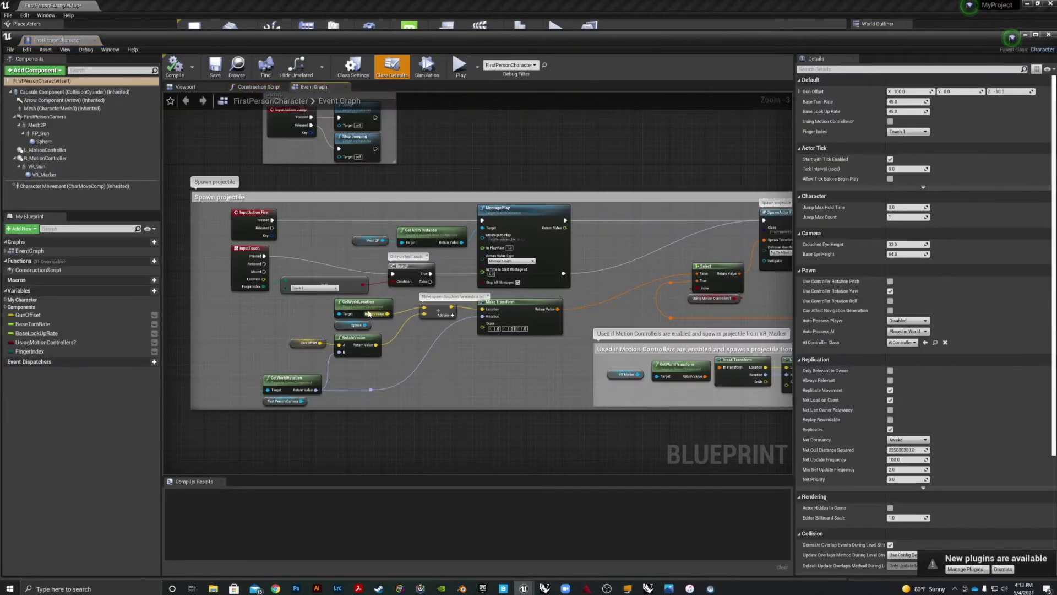
Delete the Spawn projectile comment box and all of its nodes from the Event Graph, including the VR_Marker projectile group.
scroll(369, 314, "down", 4)
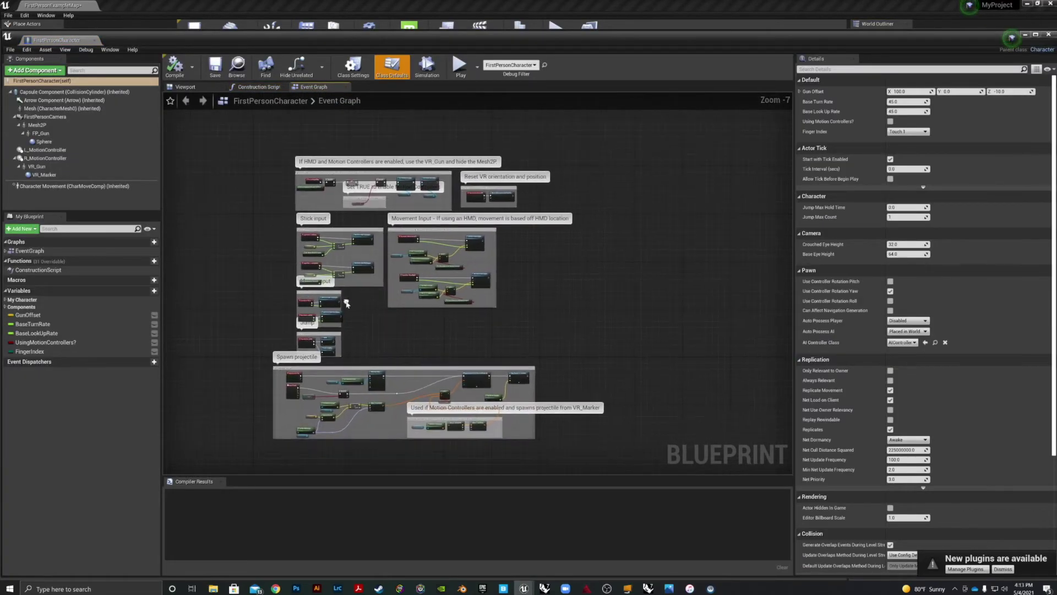
scroll(346, 301, "up", 3)
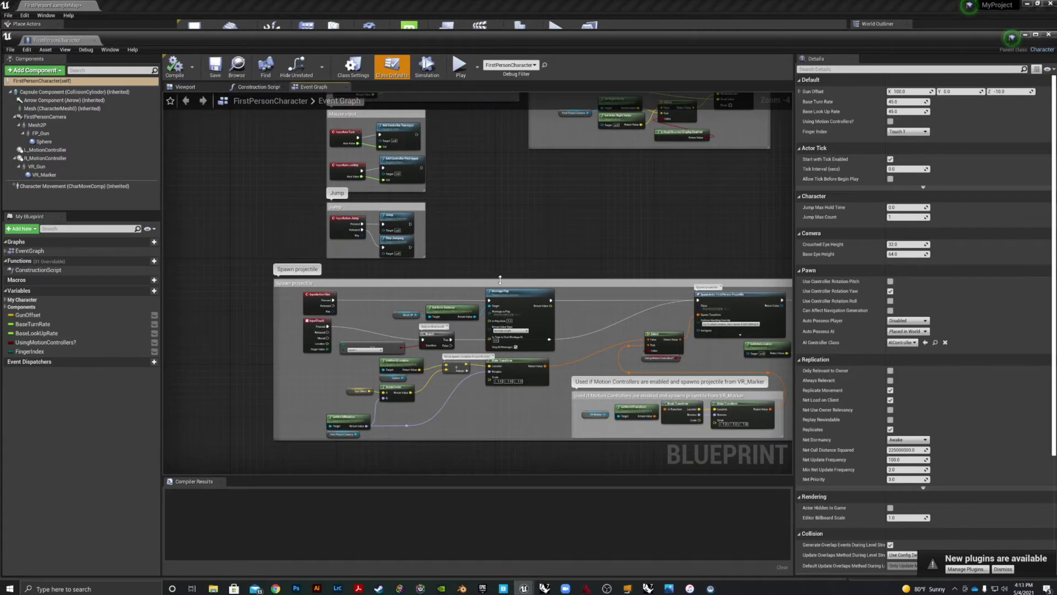
left_click(360, 291)
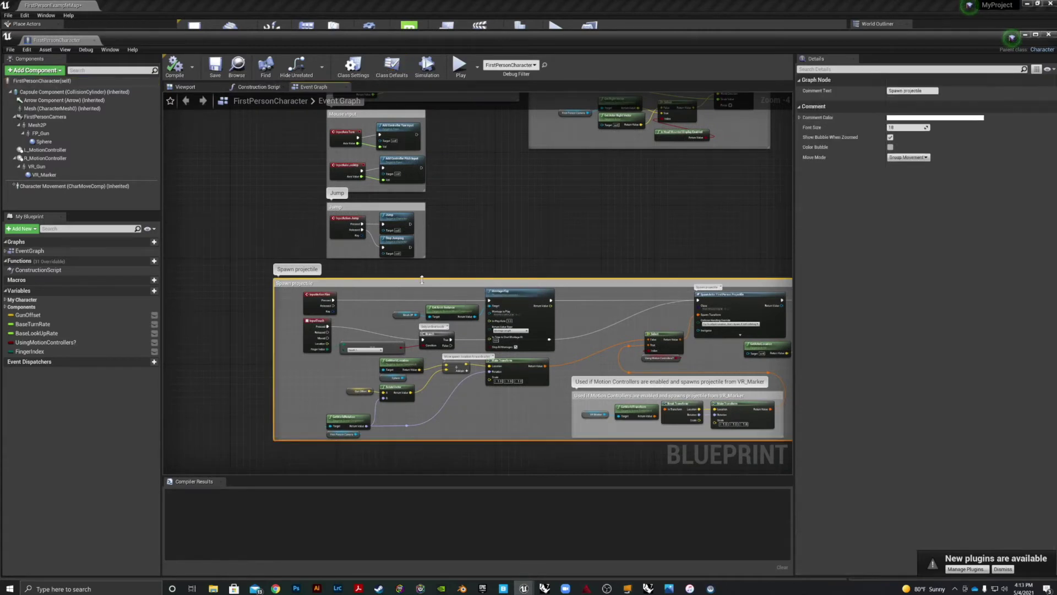
key("Delete")
scroll(644, 256, "down", 3)
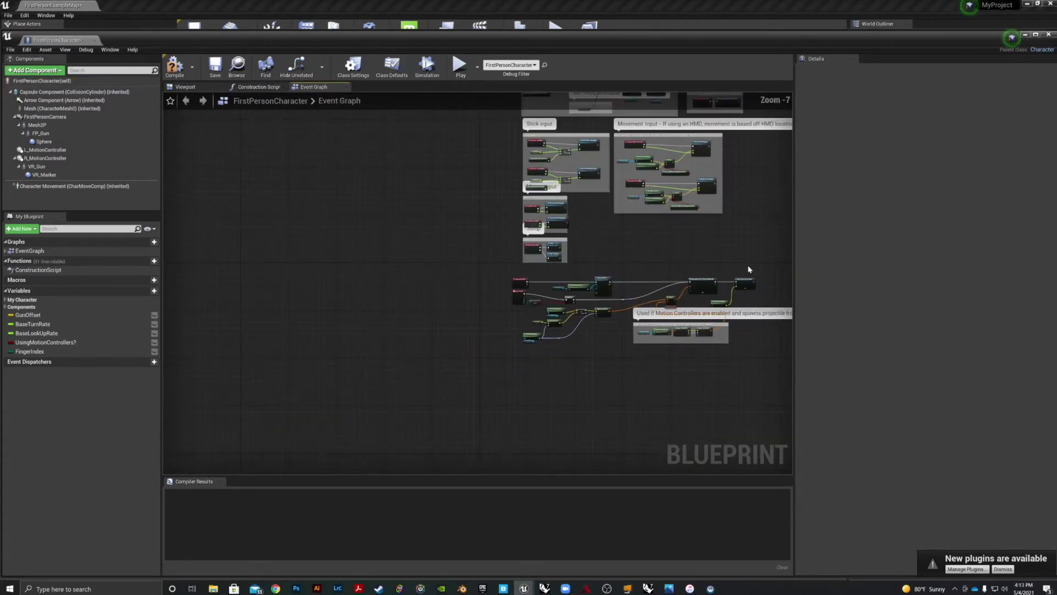
left_click_drag(776, 271, 496, 370)
key("Delete")
Delete the HMD and Motion Controllers group and the Reset VR orientation and position group from the Event Graph.
right_click_drag(590, 196, 431, 378)
scroll(431, 378, "up", 2)
scroll(265, 435, "up", 2)
scroll(514, 294, "down", 3)
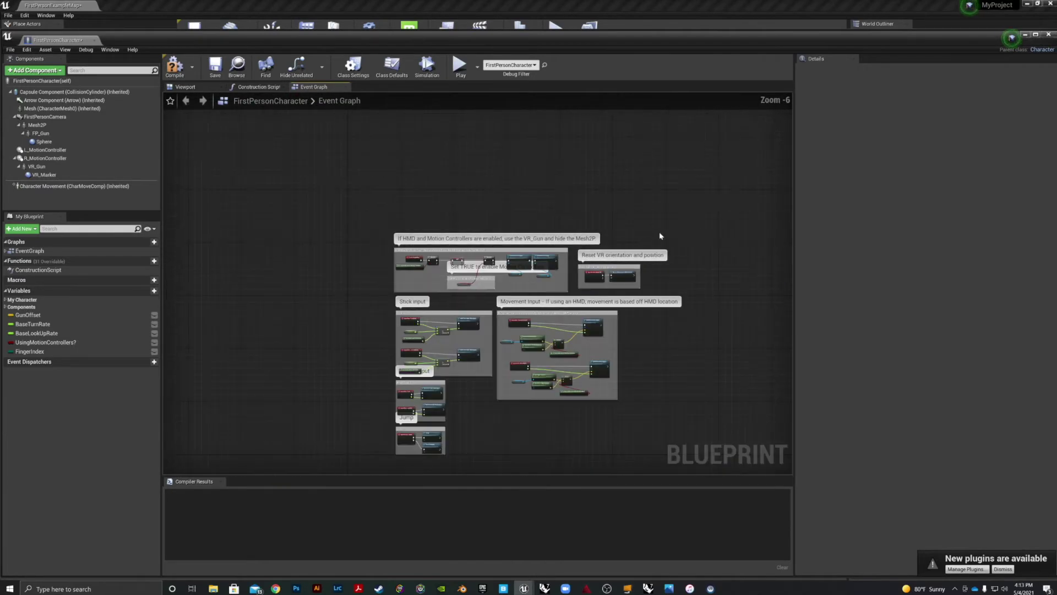
left_click_drag(685, 228, 363, 298)
key("Delete")
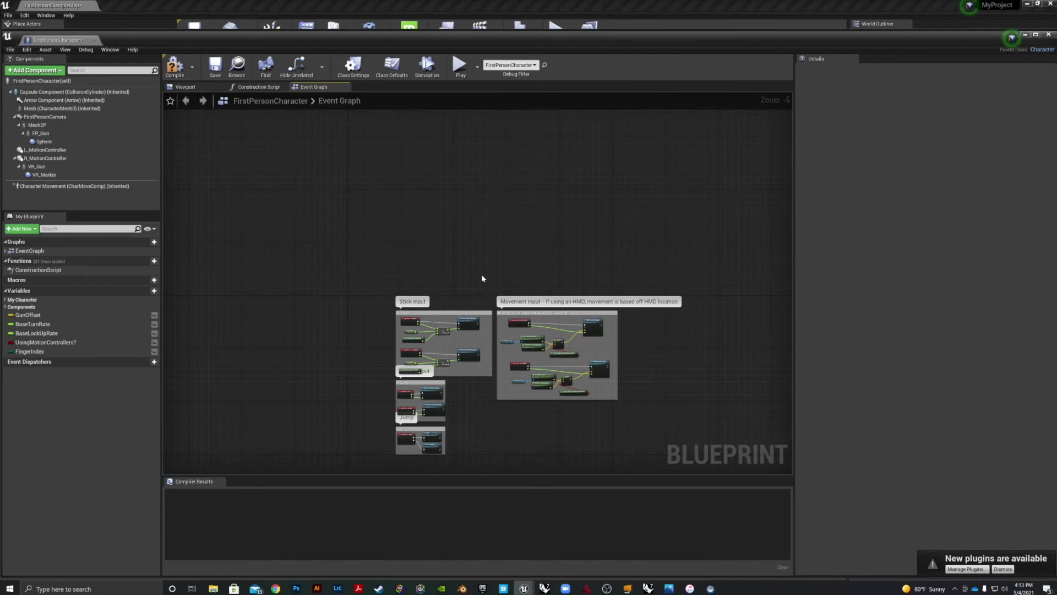
Check the remaining stick, mouse, jump and movement input groups and compile the FirstPersonCharacter blueprint.
scroll(511, 283, "up", 4)
right_click_drag(505, 351, 542, 190)
right_click_drag(436, 306, 551, 248)
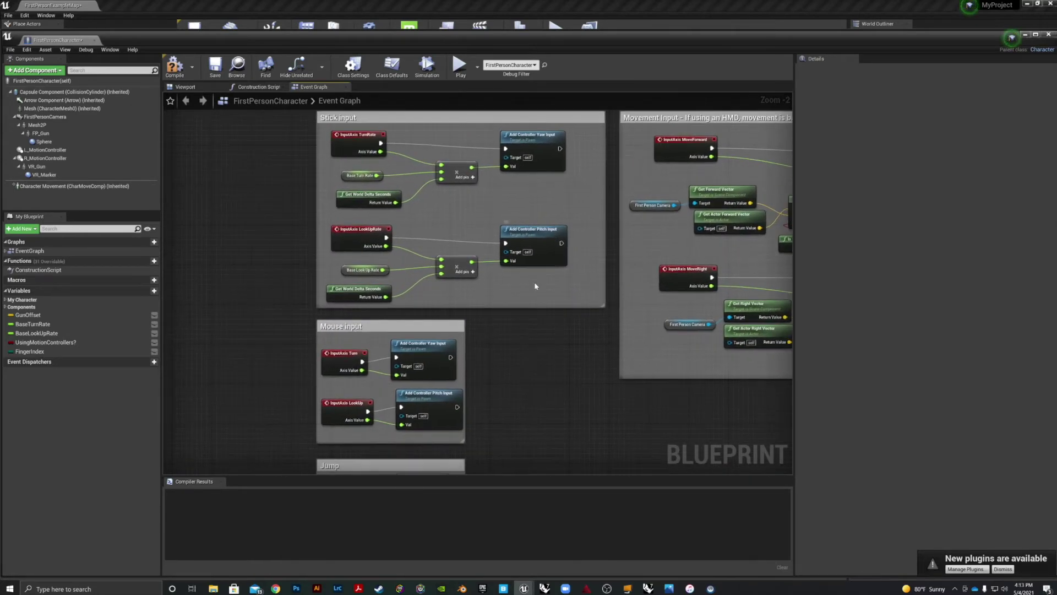
right_click_drag(520, 296, 467, 338)
right_click_drag(480, 410, 527, 257)
right_click_drag(586, 300, 533, 417)
left_click(175, 66)
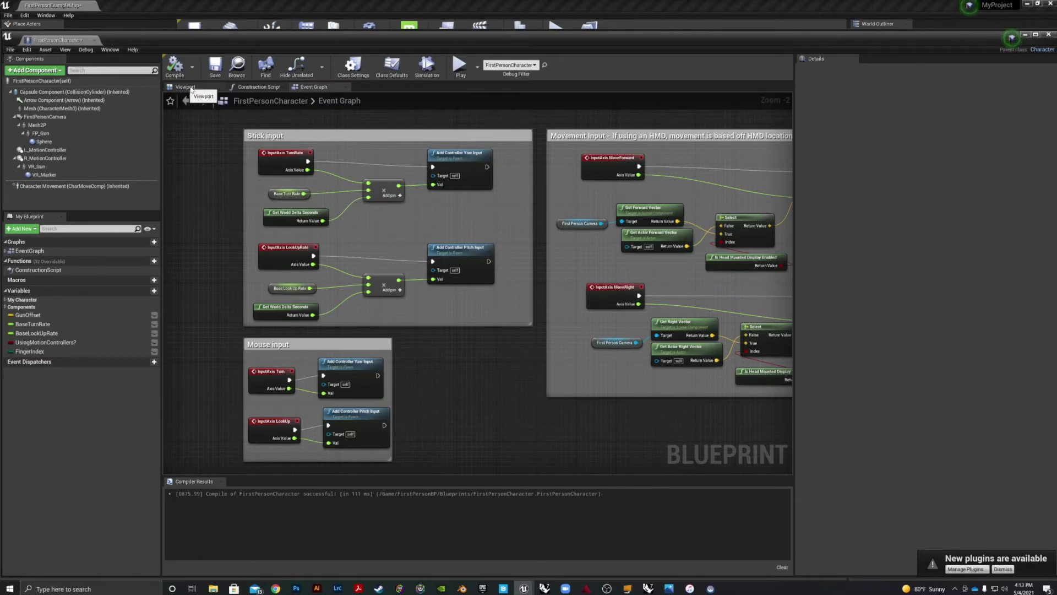
Delete the FP_Gun, Mesh2P arms and VR_Gun components from the character and compile the blueprint.
left_click(186, 87)
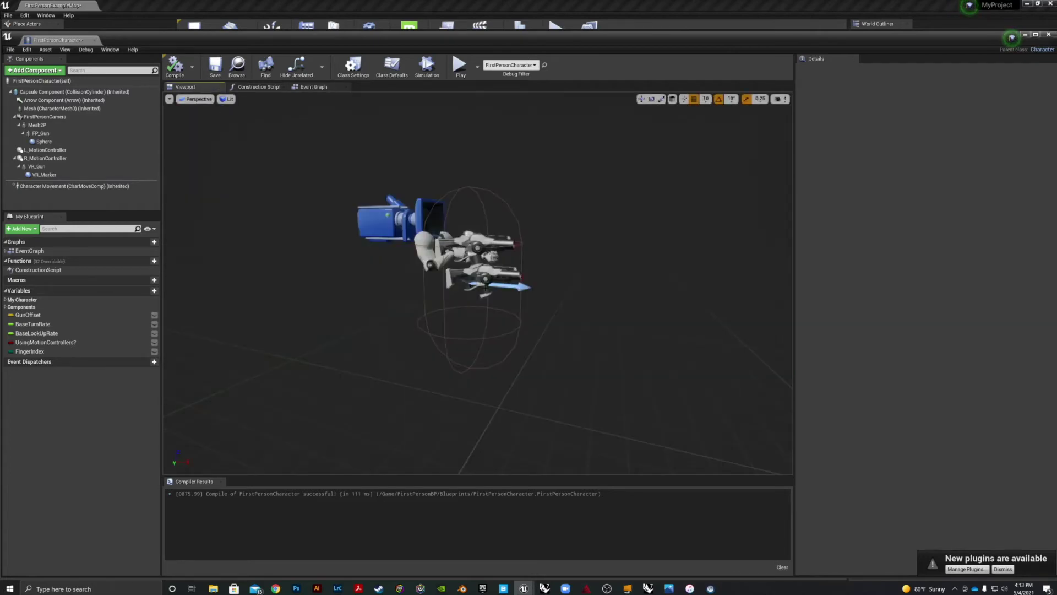
left_click(487, 243)
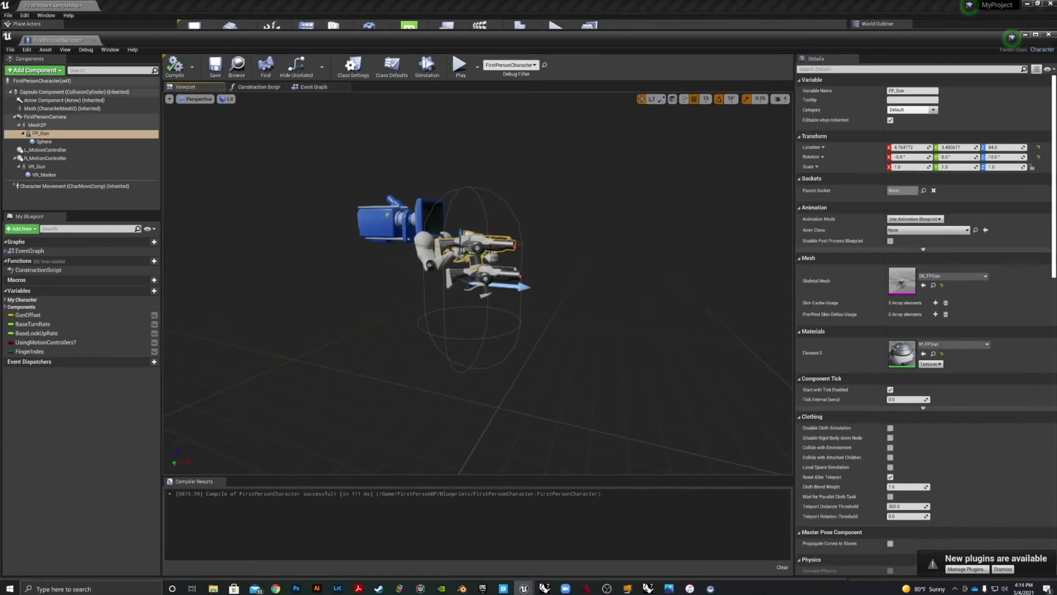
key("Delete")
left_click(432, 256)
key("Delete")
left_click(473, 282)
key("Delete")
scroll(458, 292, "up", 3)
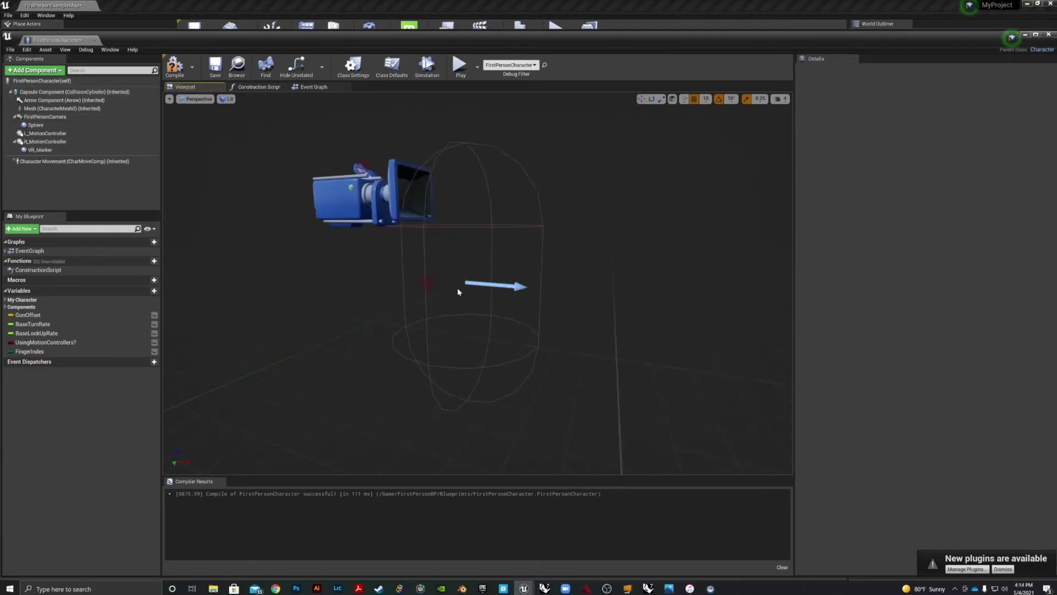
right_click_drag(458, 292, 455, 277)
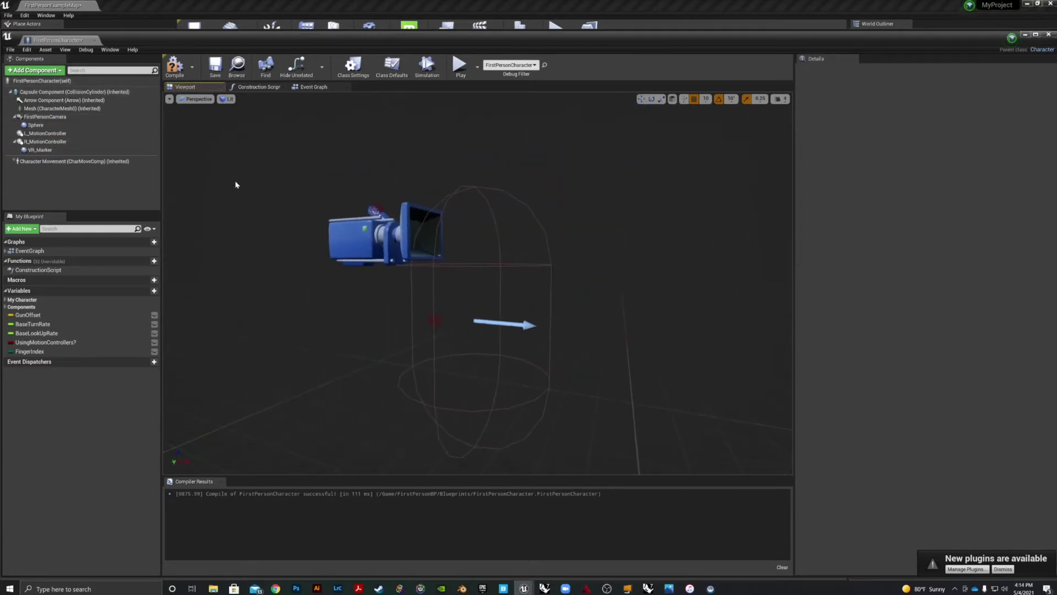
left_click(177, 67)
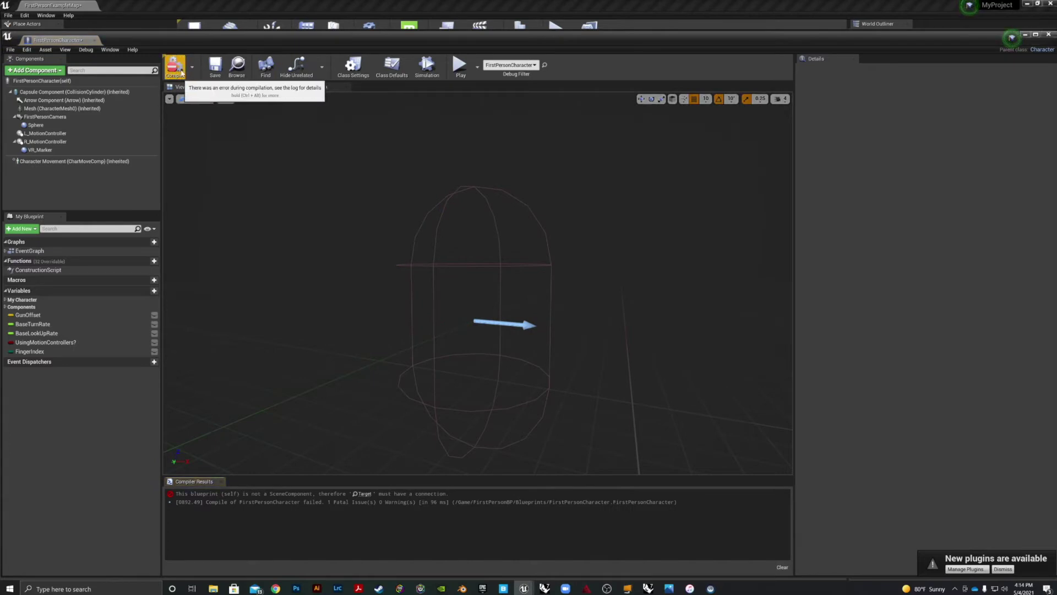
Delete the AttachComponentToComponent node from the Construction Script and close the blueprint once it is recompiled.
left_click(262, 87)
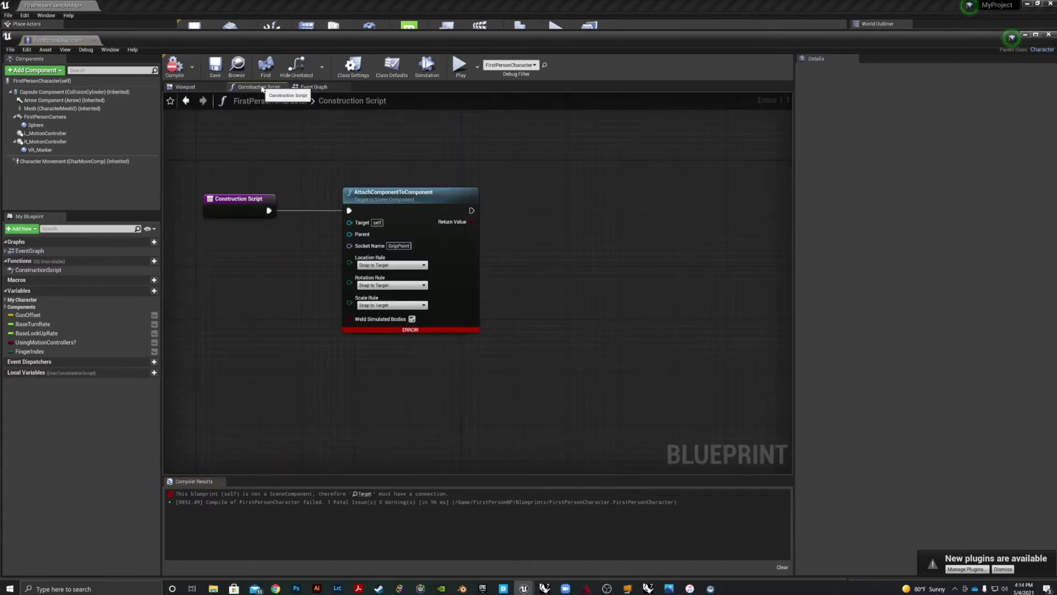
right_click_drag(248, 307, 328, 326)
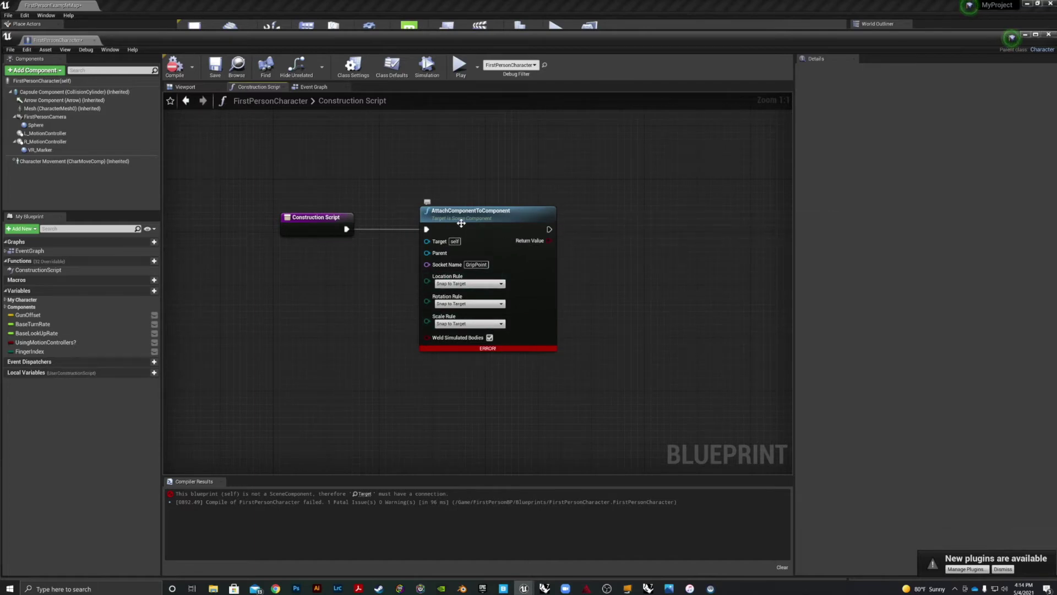
left_click_drag(611, 172, 281, 405)
key("Delete")
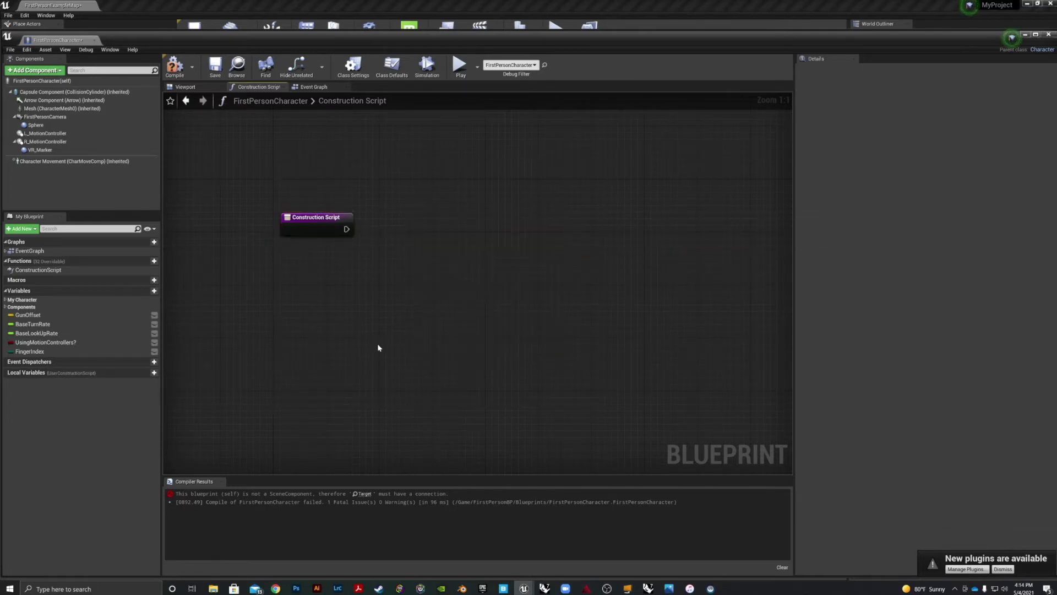
left_click(312, 87)
left_click(175, 66)
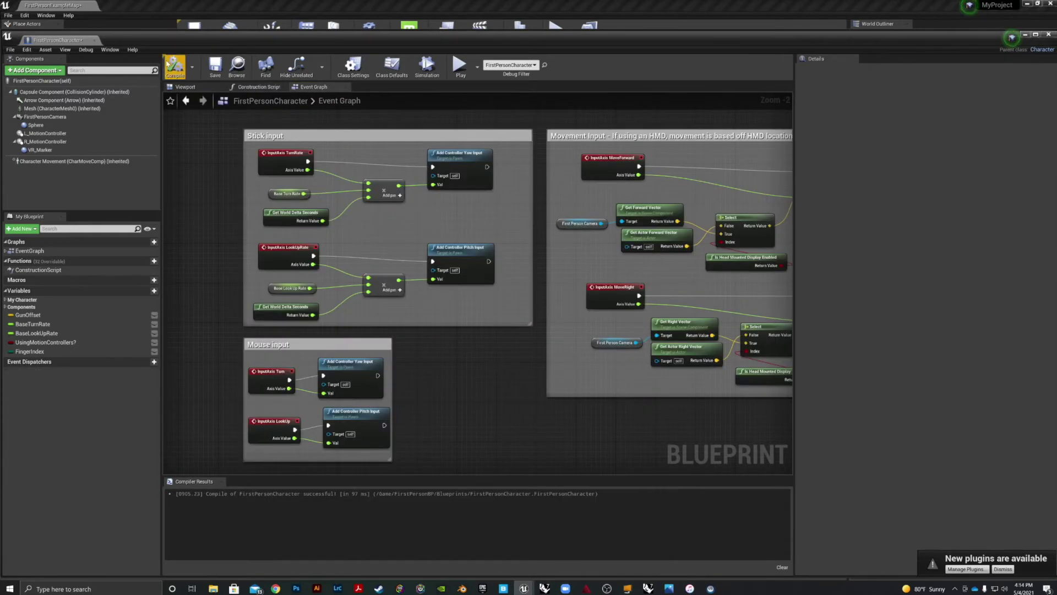
scroll(443, 344, "down", 3)
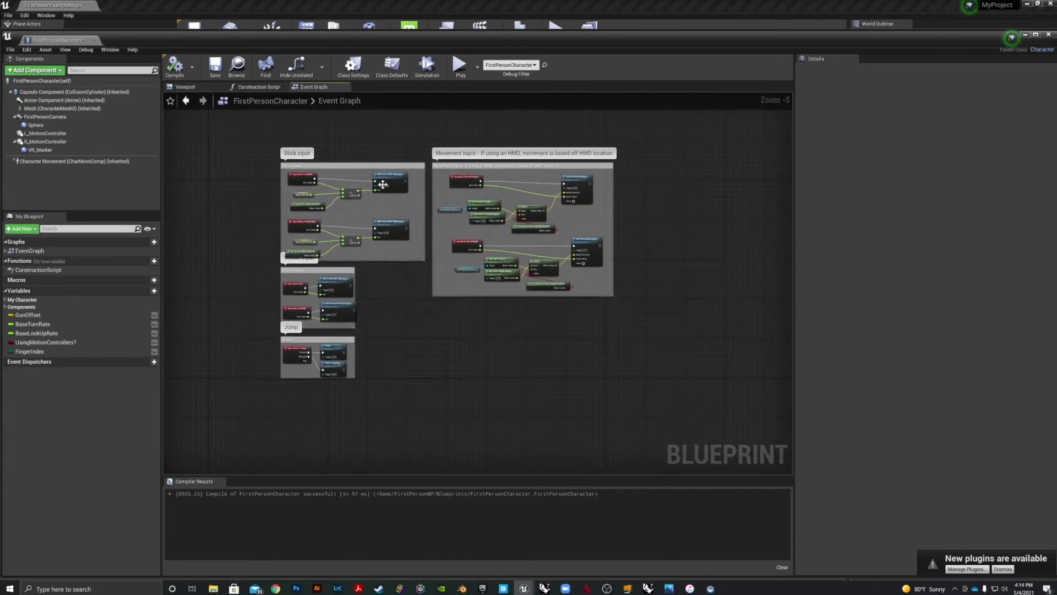
left_click(1049, 34)
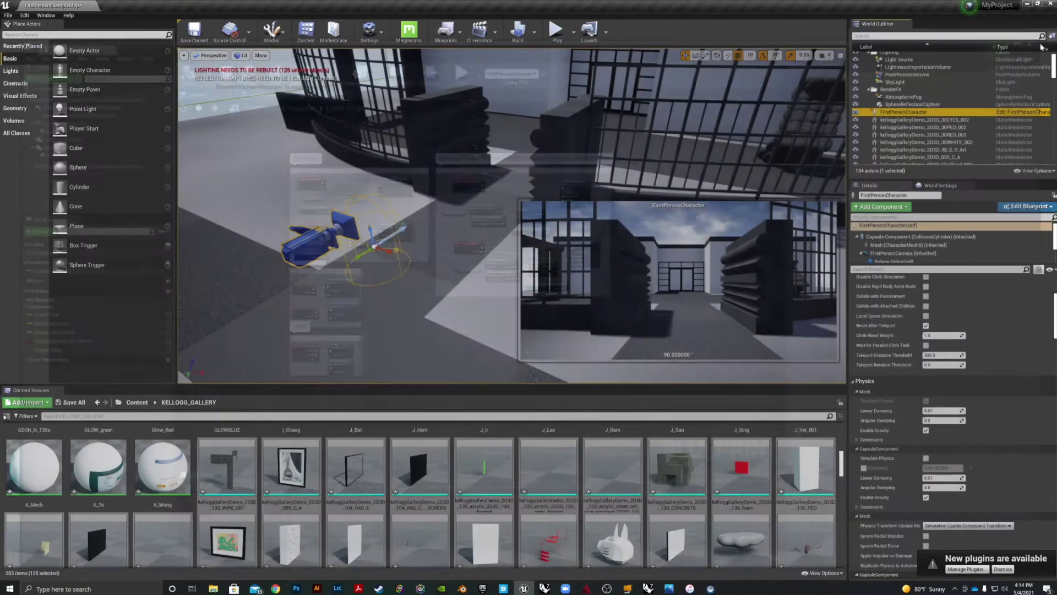
Play-test the level by walking between the entrance walls towards the gallery doors, and end the play session.
left_click(557, 30)
left_click(517, 264)
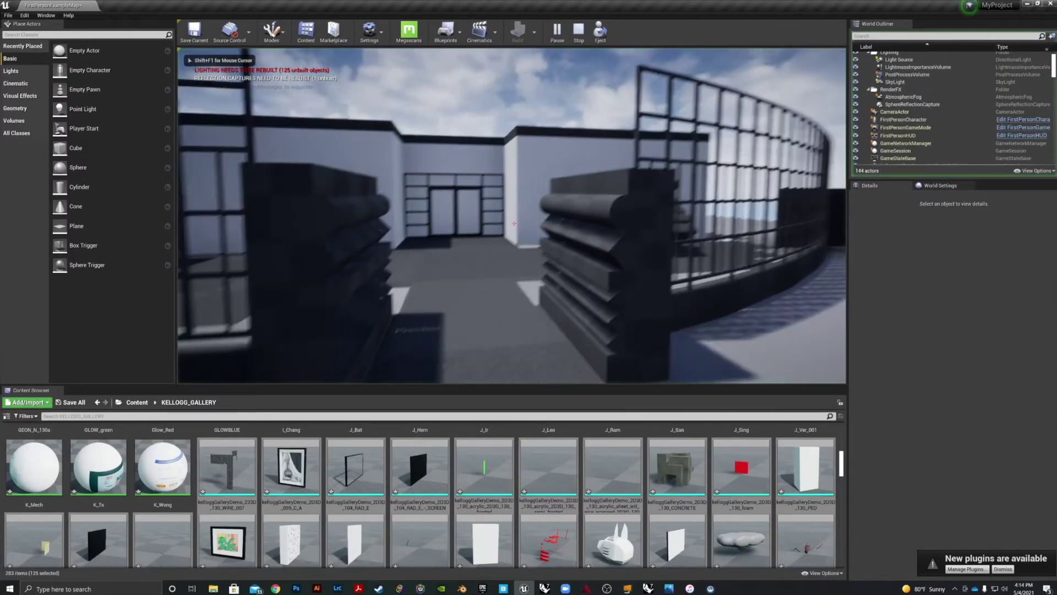
key("w")
key("w")
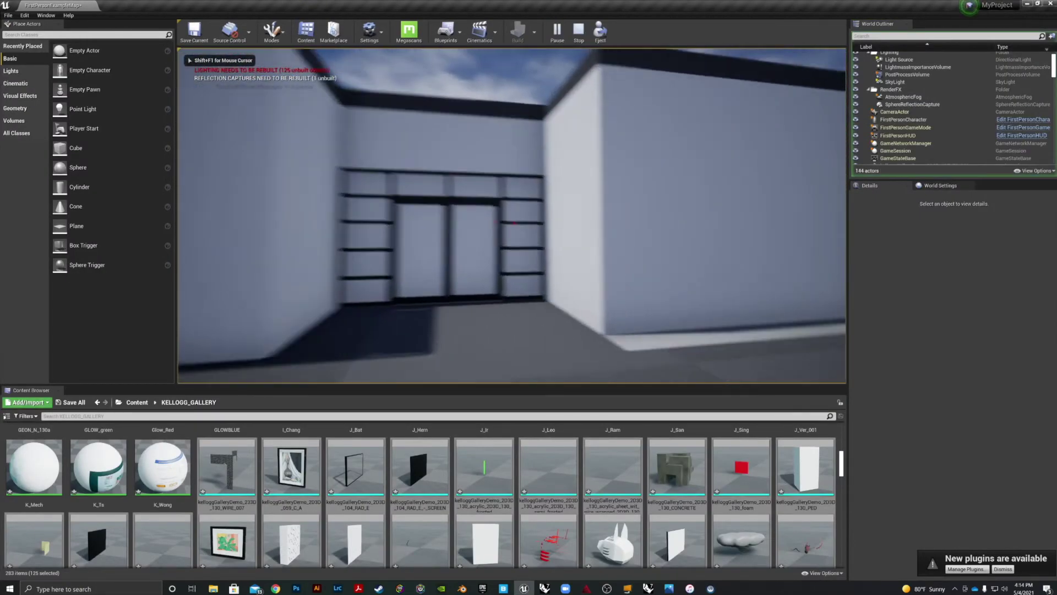
key("Escape")
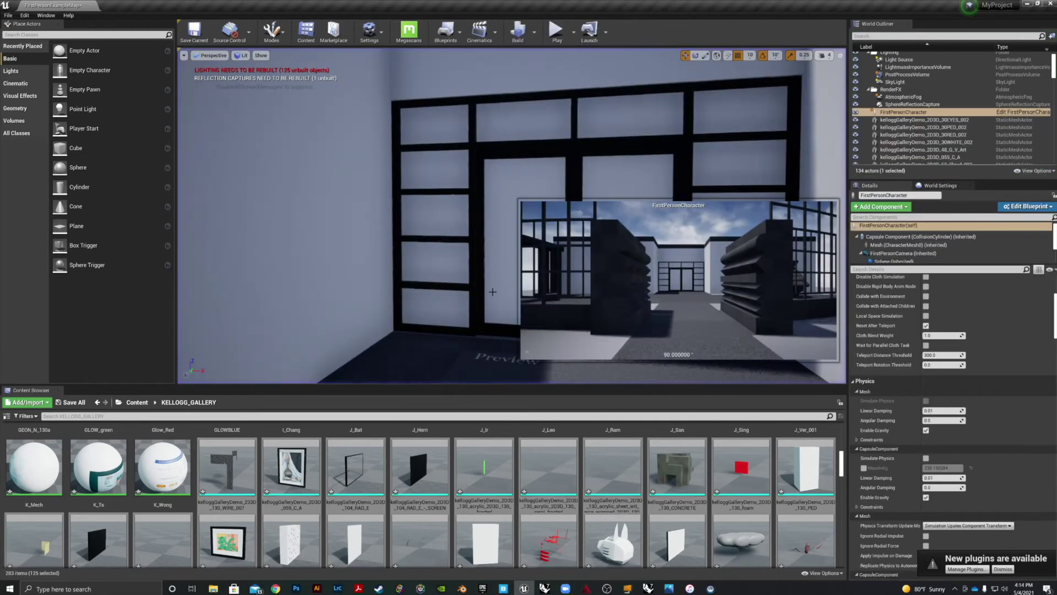
right_click_drag(314, 289, 237, 297)
right_click_drag(345, 285, 474, 284)
key("s")
left_click(457, 212)
scroll(457, 212, "down", 5)
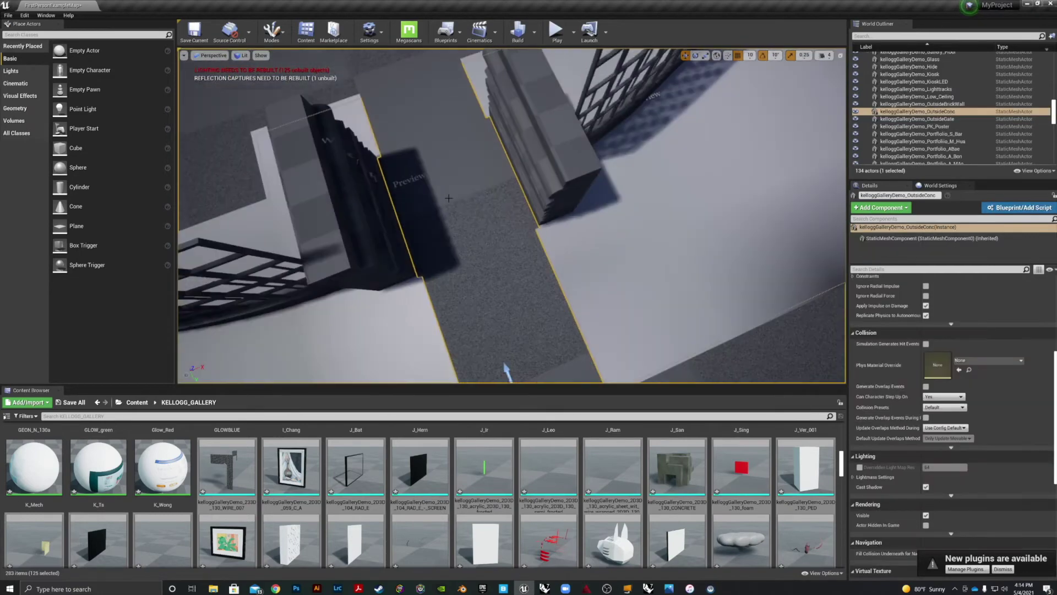
middle_click_drag(458, 212, 451, 159)
scroll(457, 213, "up", 3)
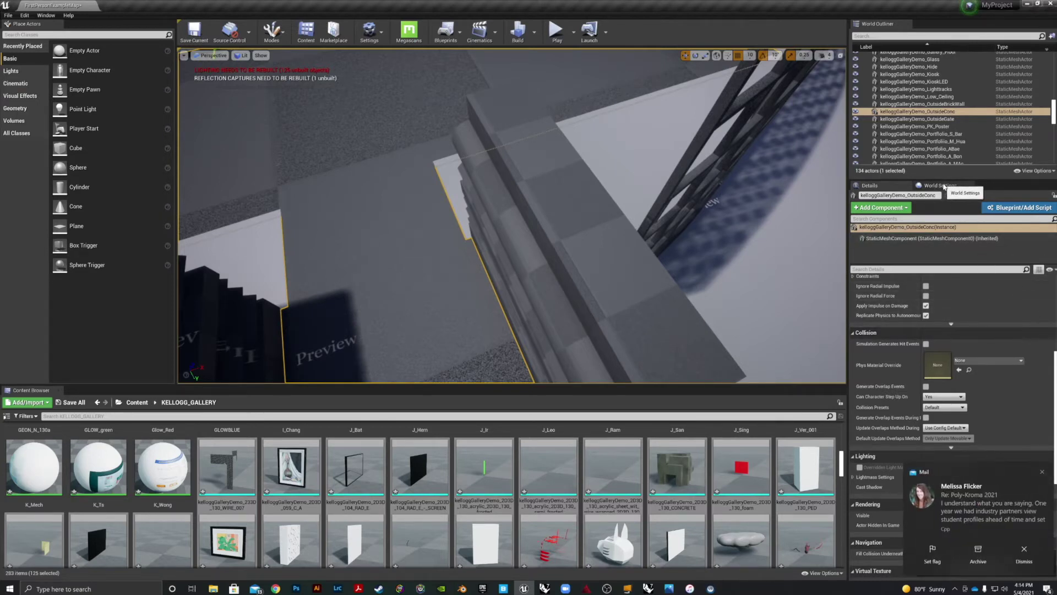
In the World Settings, set the HUD Class of the selected game mode to None.
left_click(946, 187)
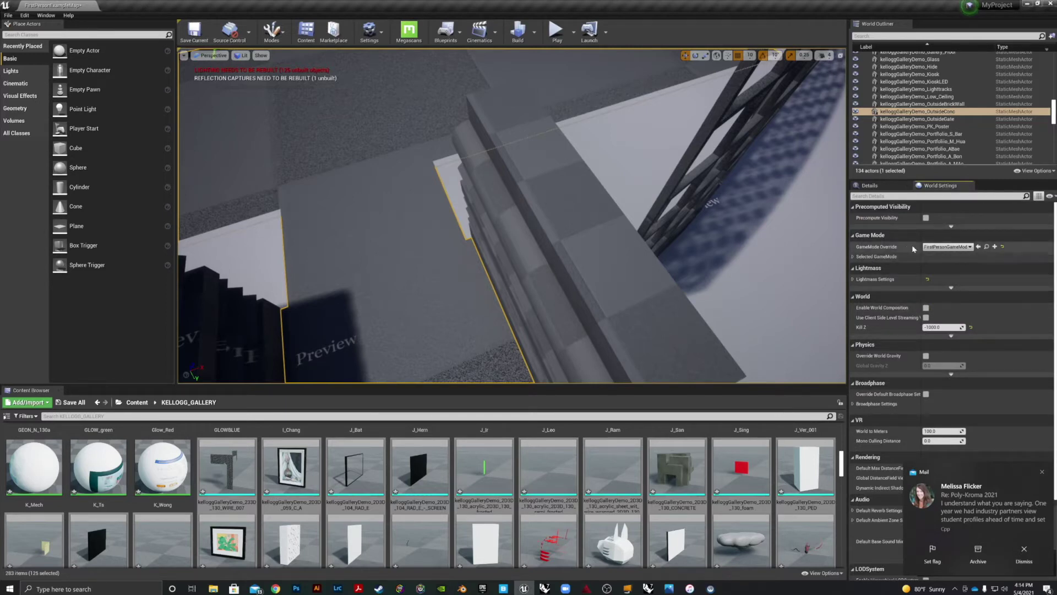
left_click(853, 257)
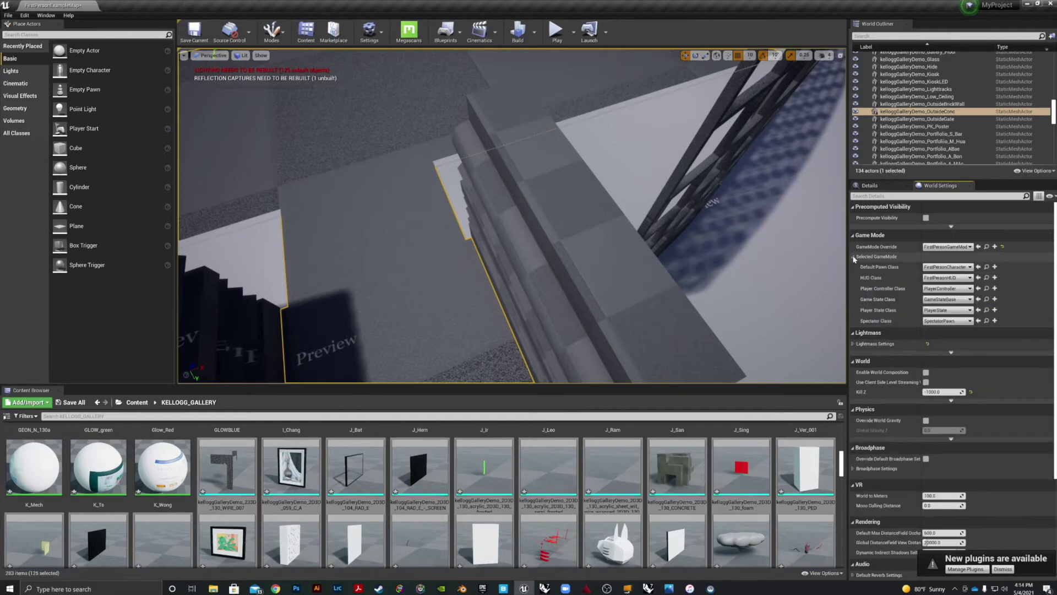
left_click(967, 278)
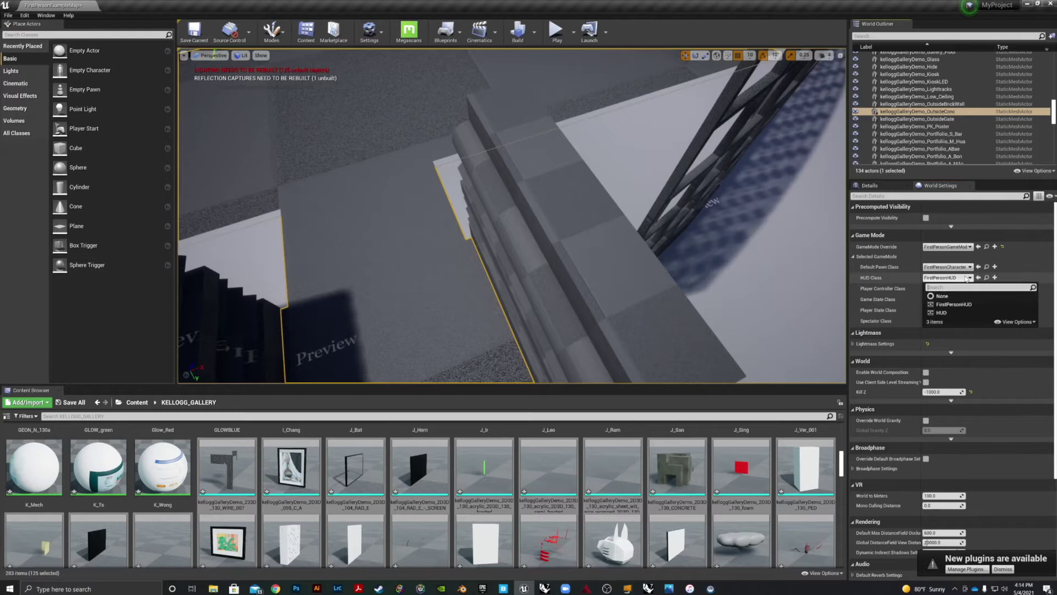
left_click(941, 296)
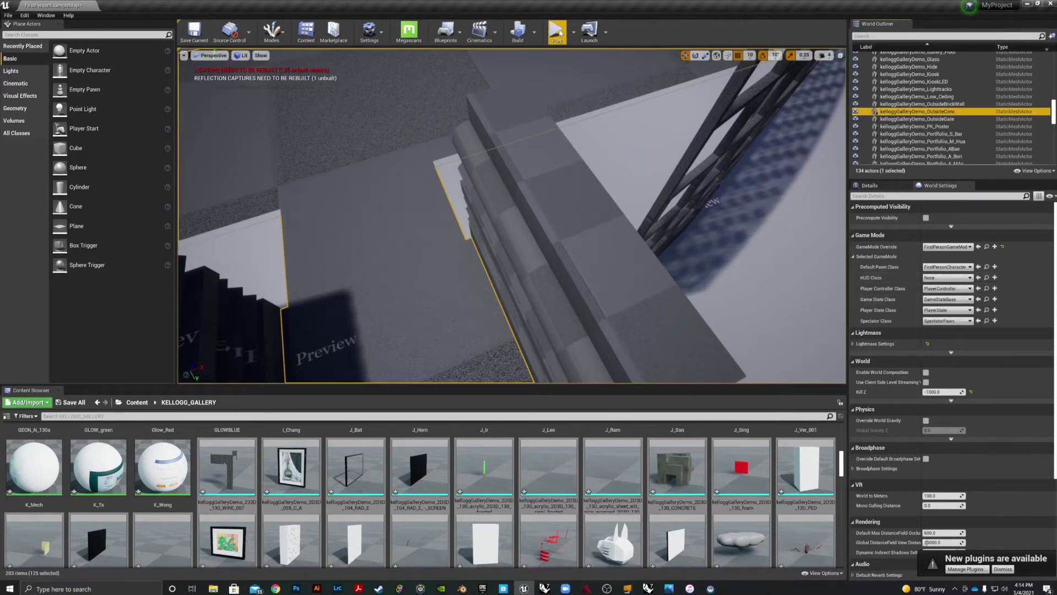
Play-test the level again to check the view without the crosshair, and end the play session.
left_click(557, 32)
key("w")
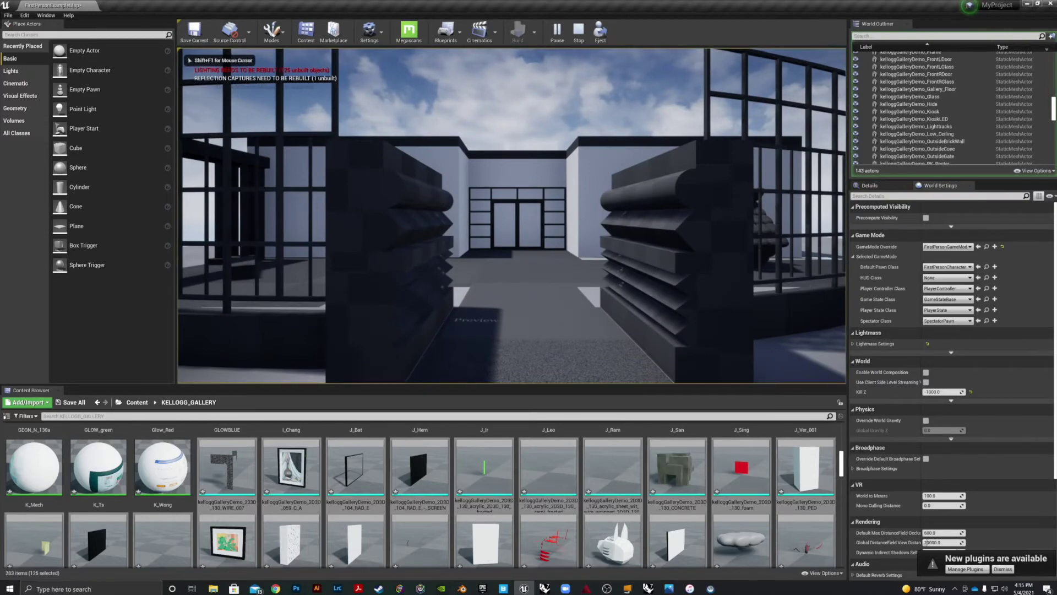
key("w")
key("Escape")
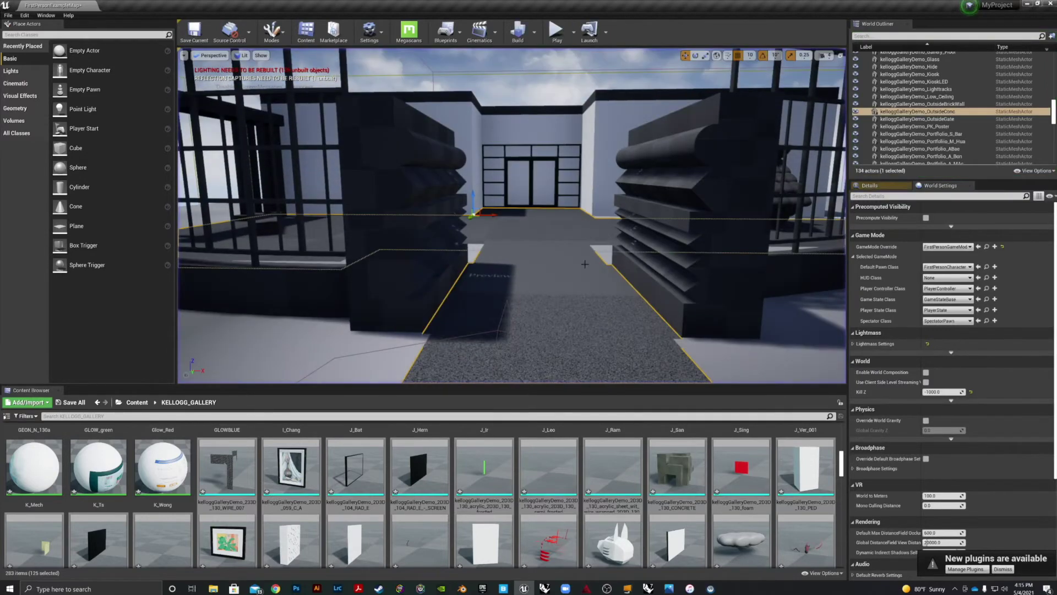
Play-test the level from outside the entrance gate, stop the session, and bring the gallery's front doors into view.
key("Escape")
scroll(513, 215, "up", 3)
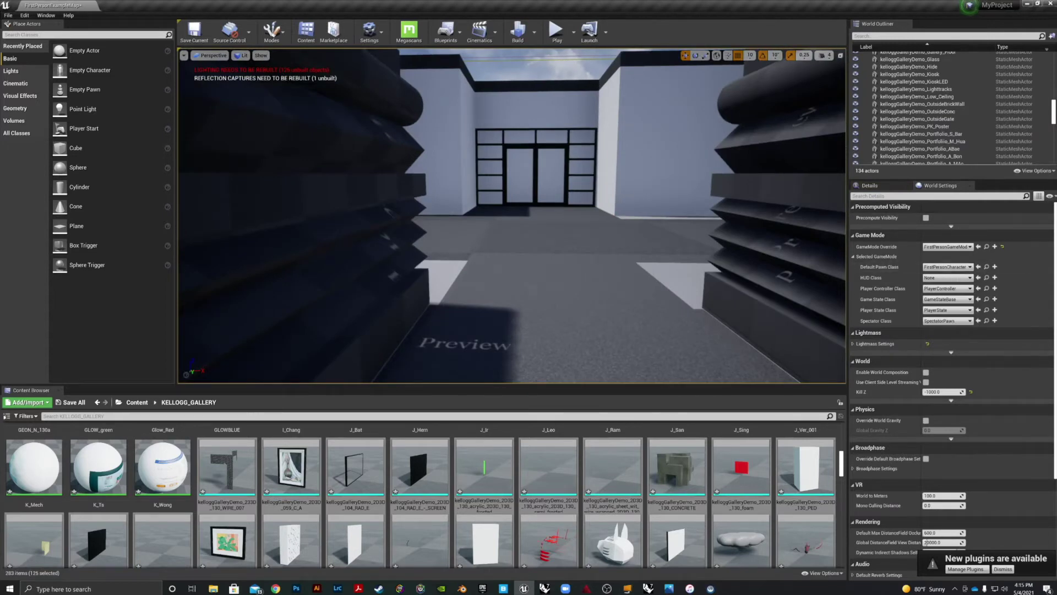
left_click(556, 31)
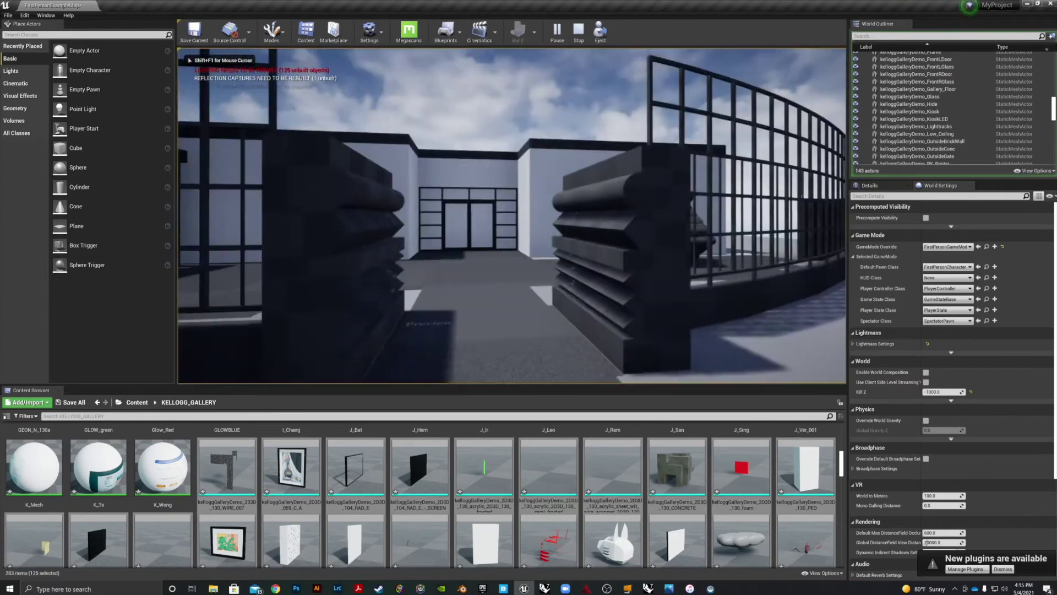
key("Escape")
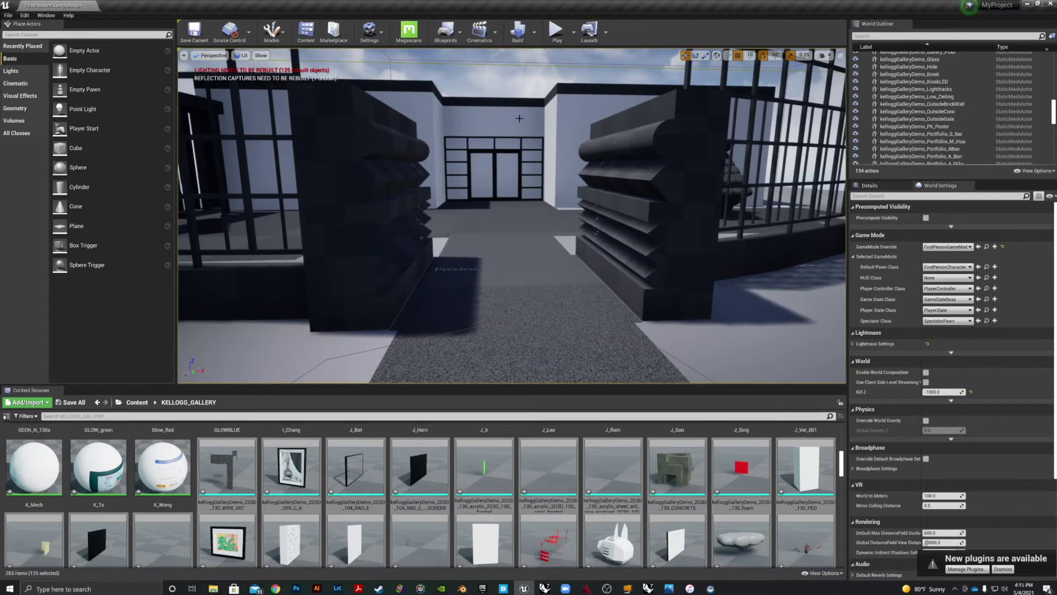
scroll(507, 227, "up", 4)
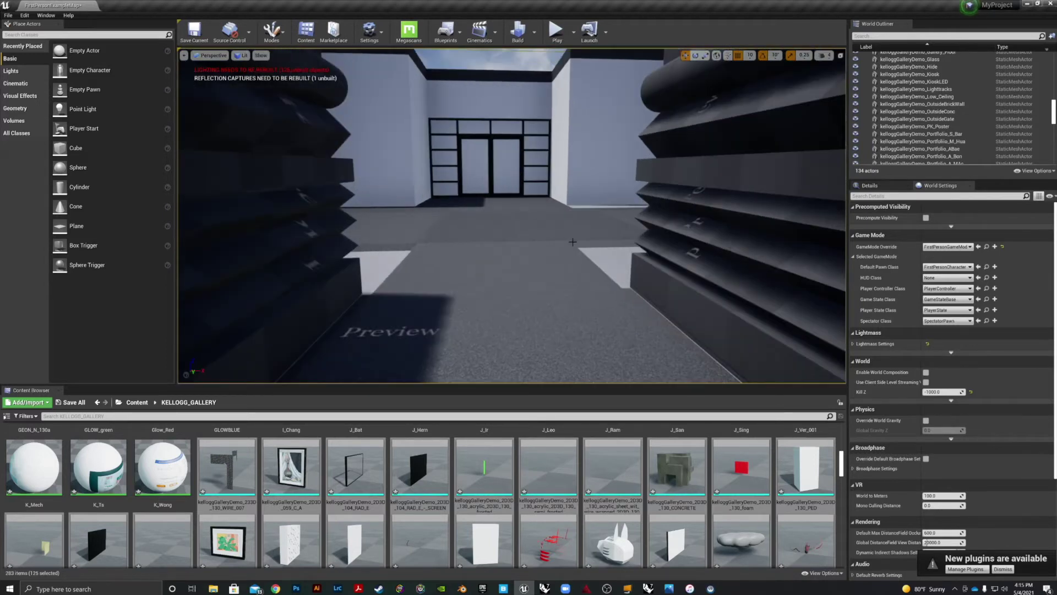
right_click_drag(469, 144, 474, 119)
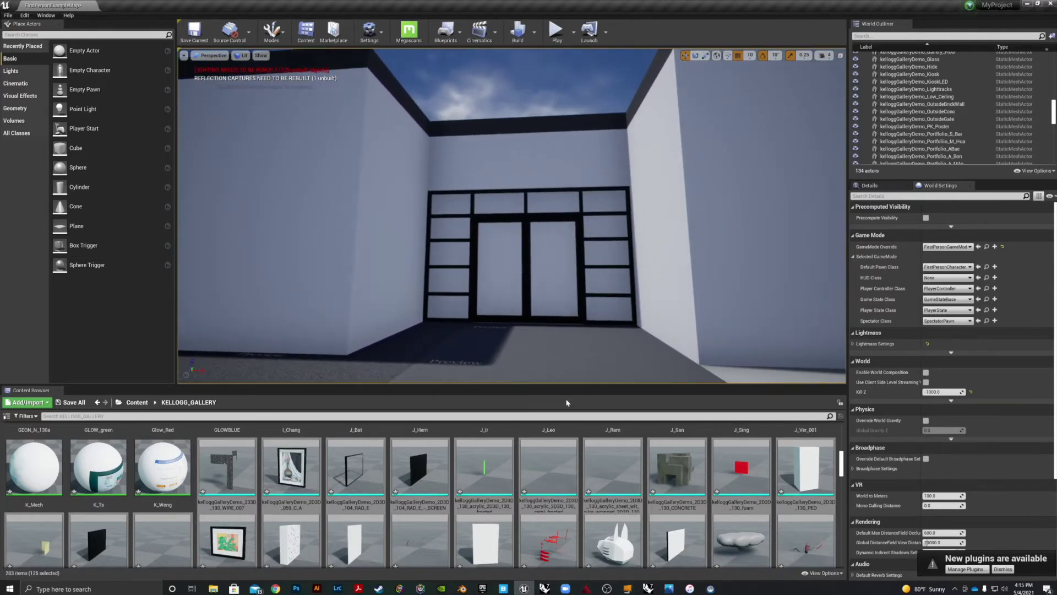
Create a Player Controller Blueprint class named GALLERY_CONTROLLER in the Content/FirstPersonBP/Blueprints folder.
left_click(135, 402)
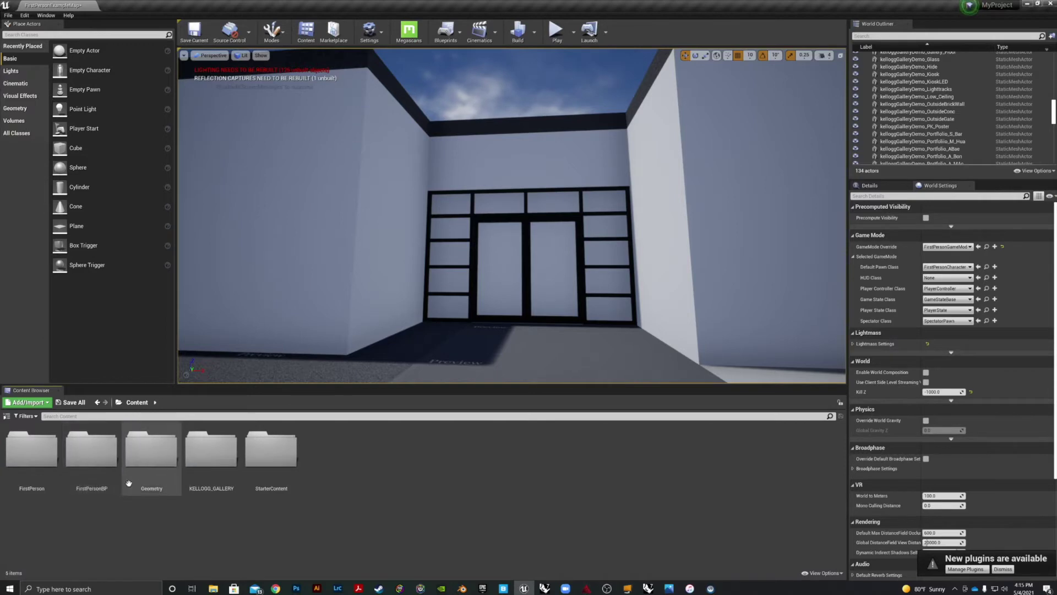
double_click(88, 460)
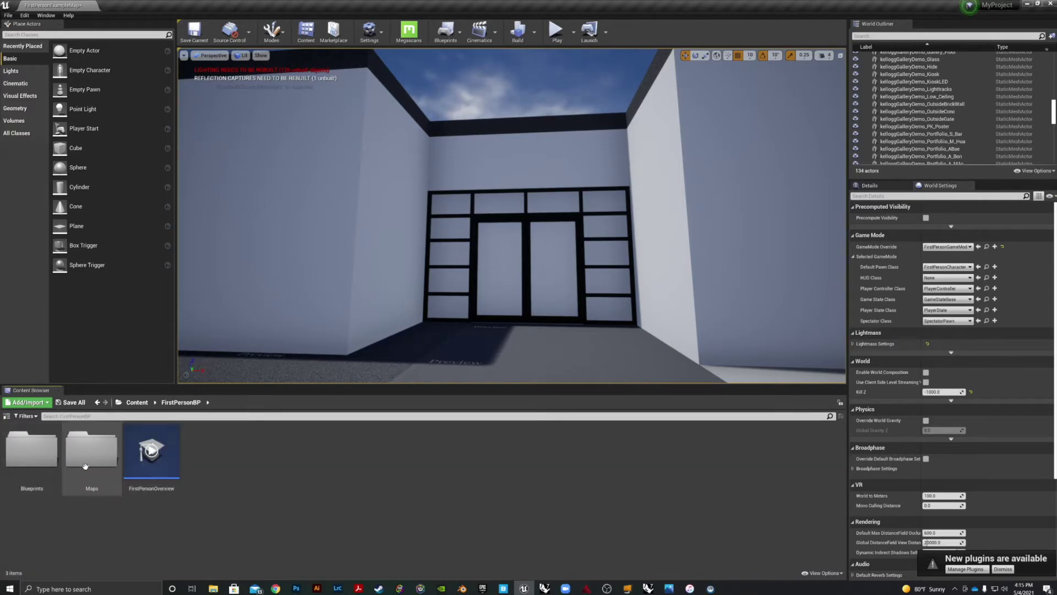
double_click(32, 457)
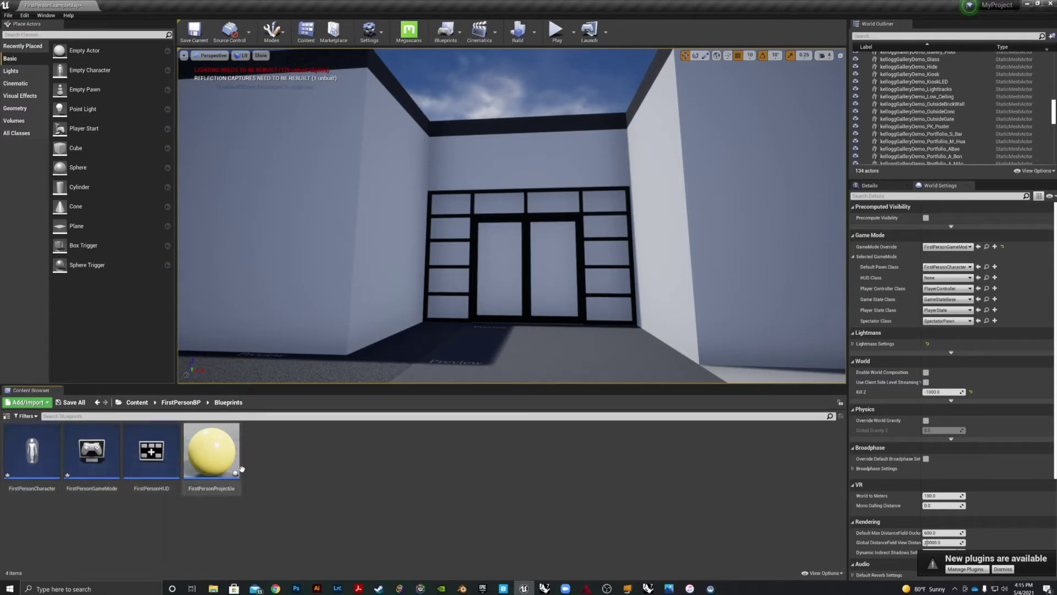
right_click(277, 445)
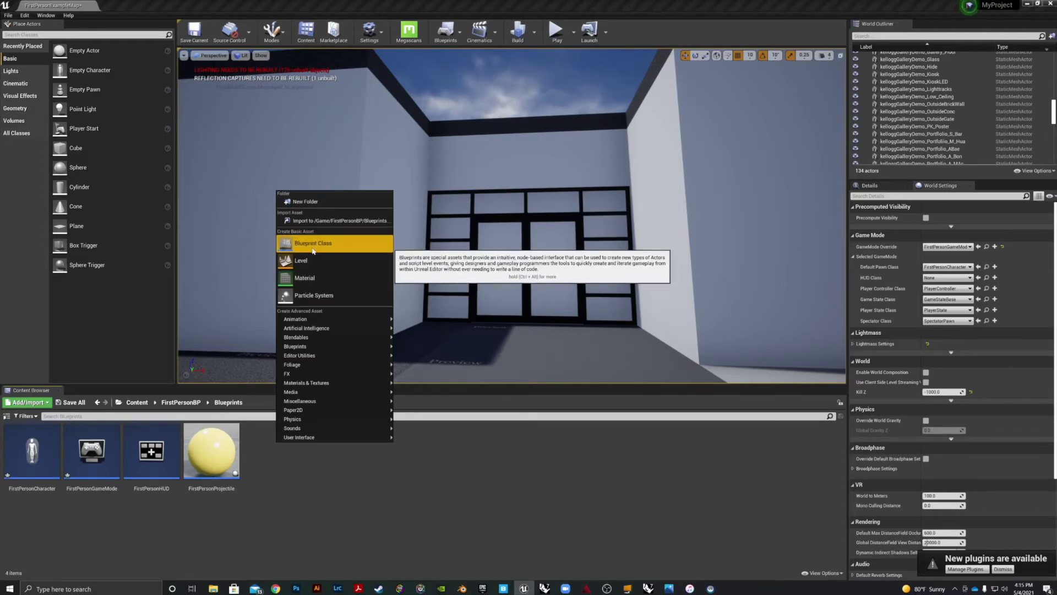
left_click(314, 251)
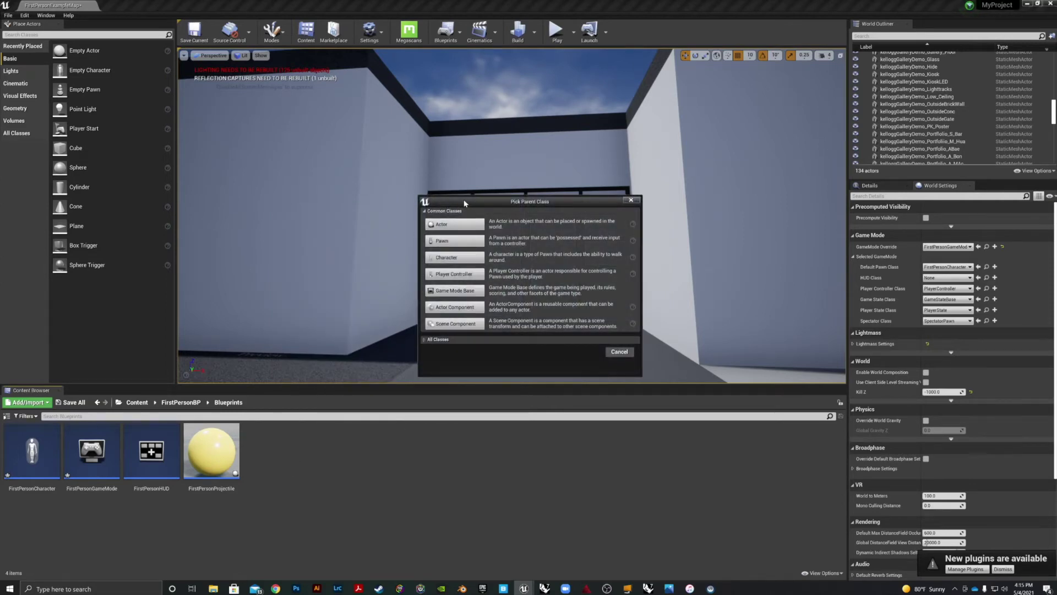
left_click(433, 274)
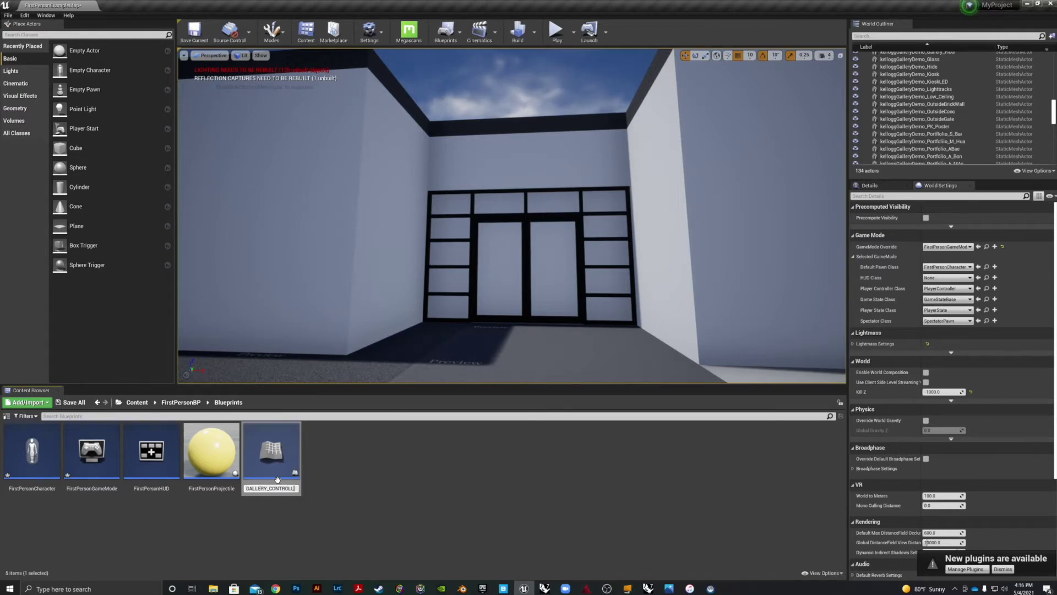
type("ER")
key("Return")
Enable Show Mouse Cursor, Click Events, Mouse Over Events and Touch Over Events in GALLERY_CONTROLLER, compile it, and return to the level.
double_click(272, 459)
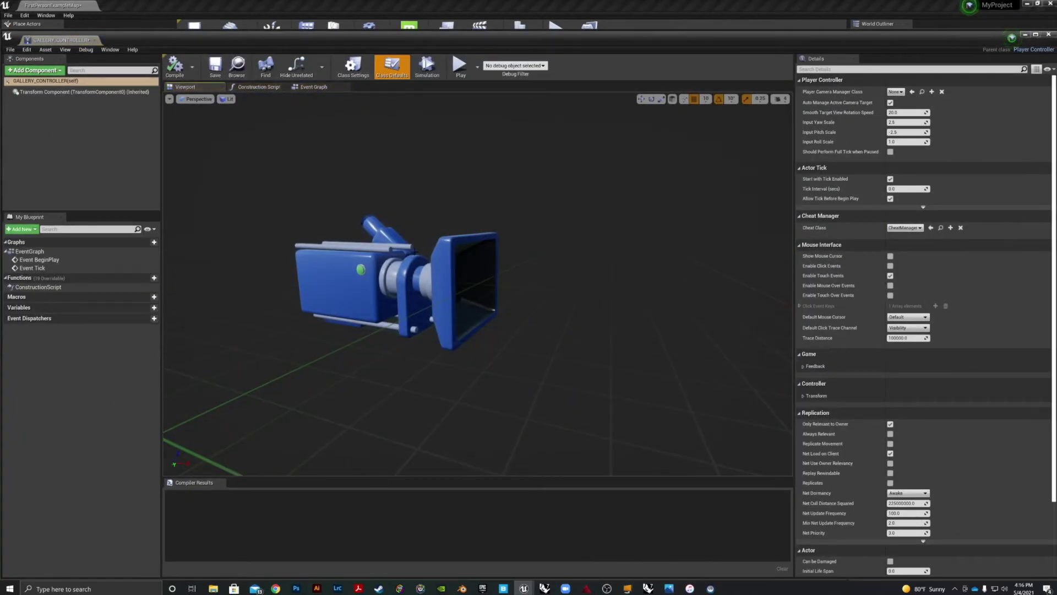
left_click(259, 88)
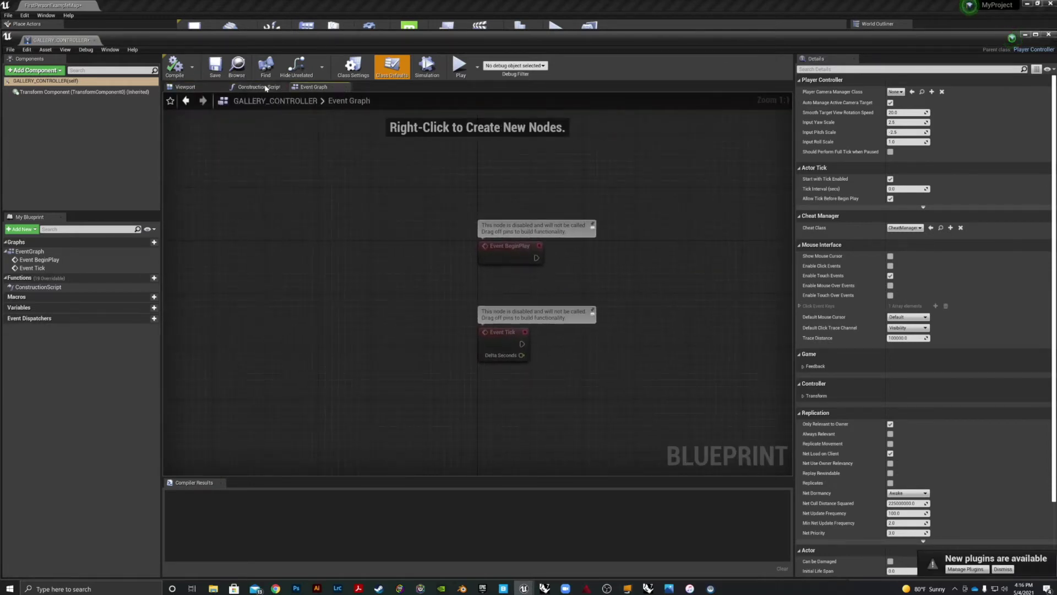
left_click(209, 87)
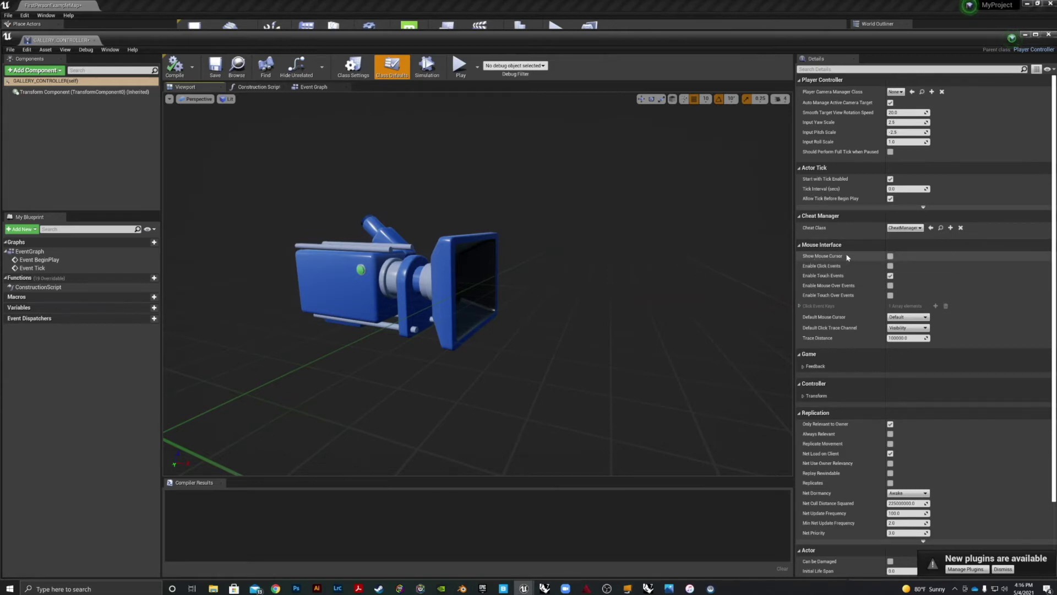
left_click(891, 257)
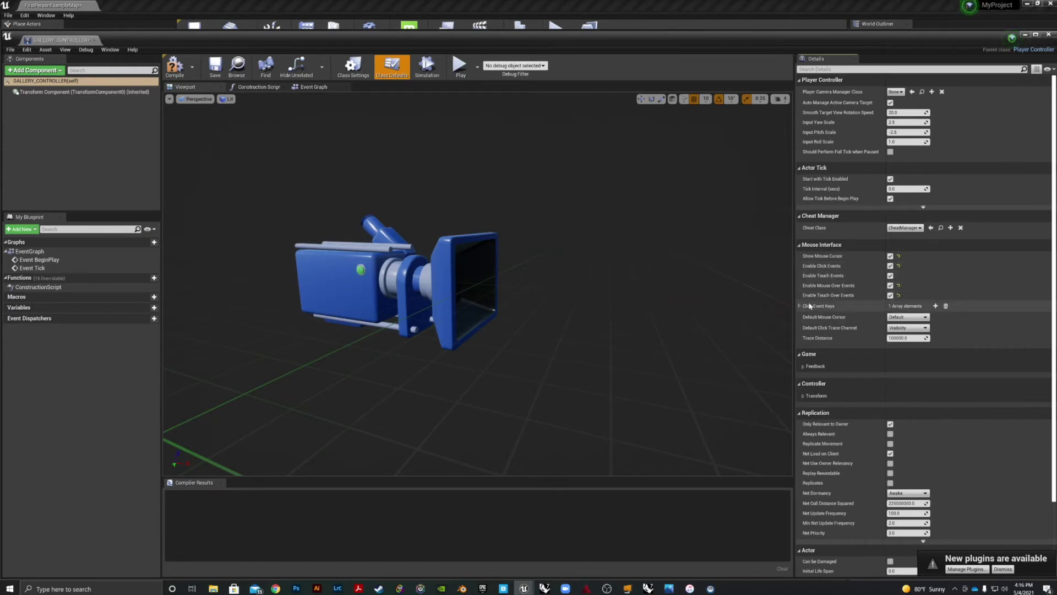
left_click(174, 66)
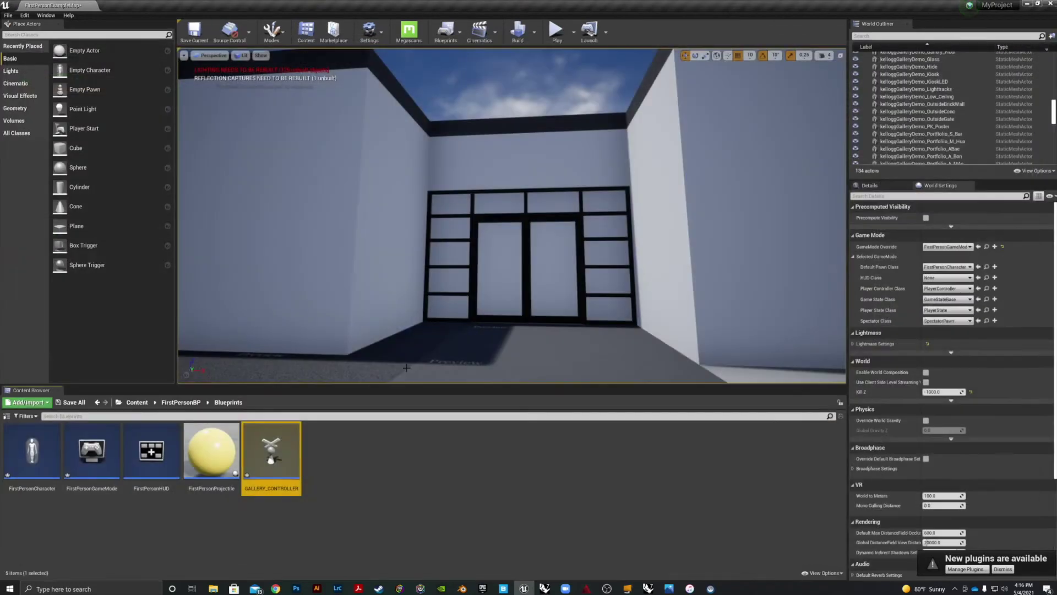
left_click(583, 4)
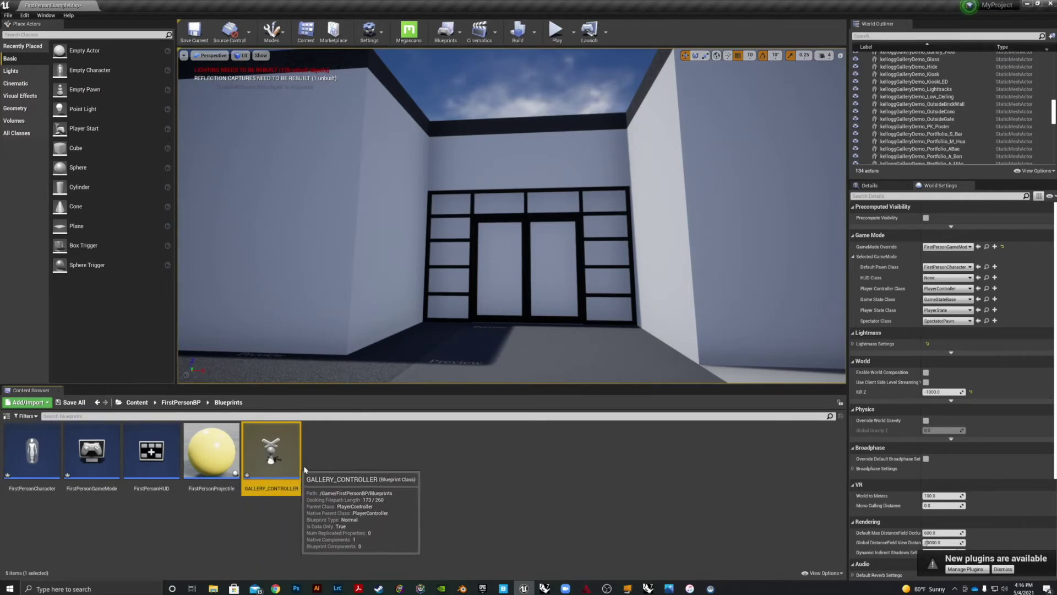
Set the game mode's Player Controller Class to GALLERY_CONTROLLER and play-test it by walking up to the gallery doors.
left_click(946, 289)
left_click(956, 324)
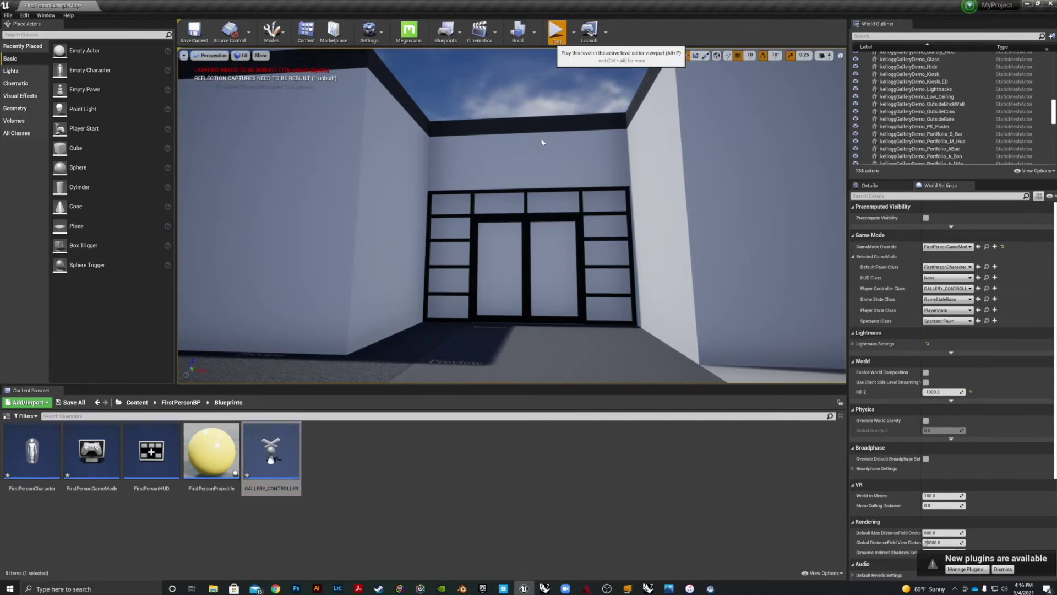
left_click(555, 31)
key("w")
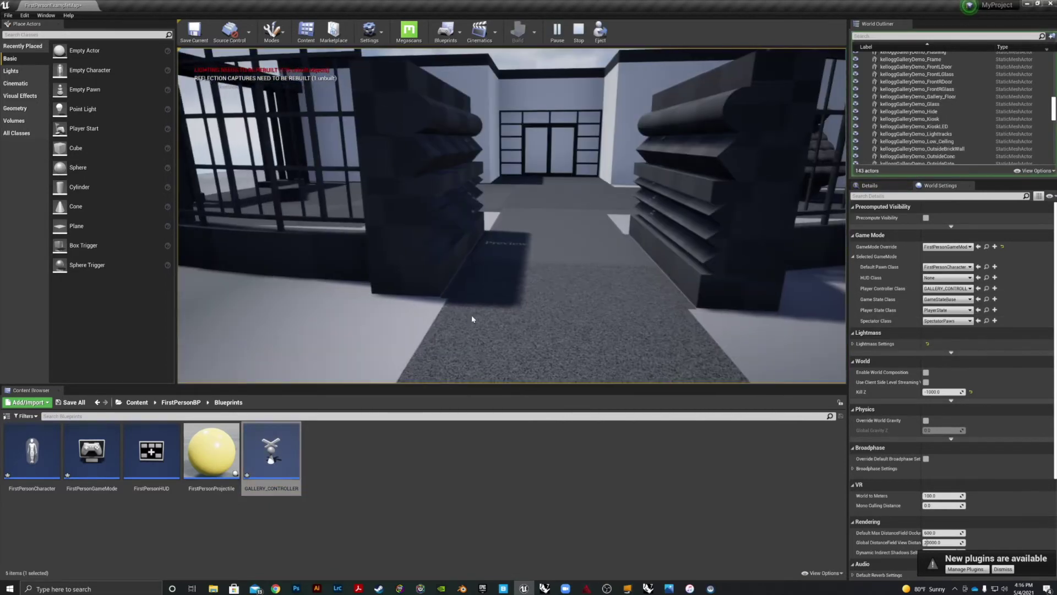
key("w")
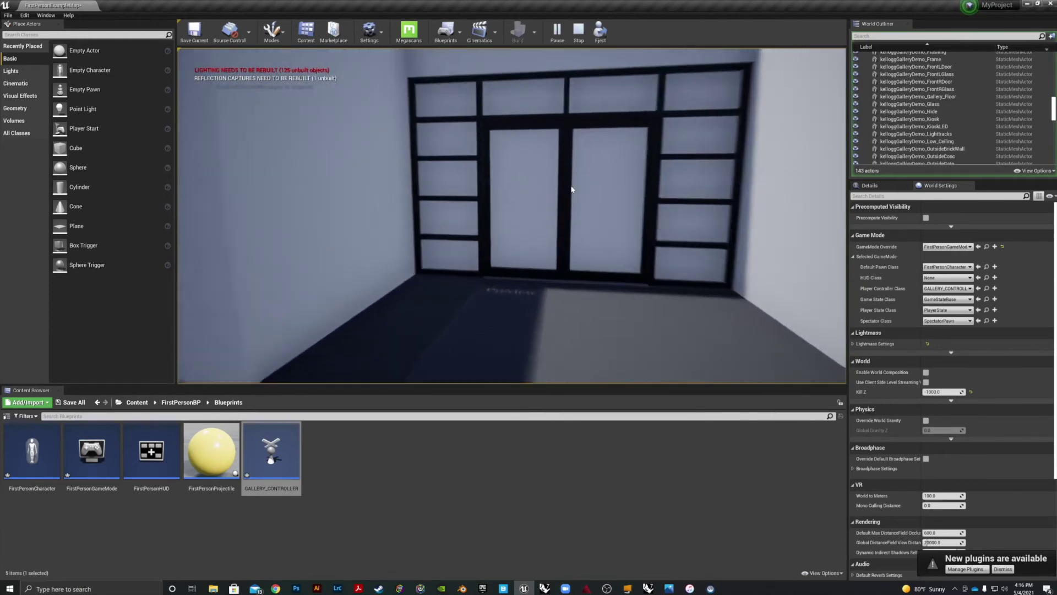
key("s")
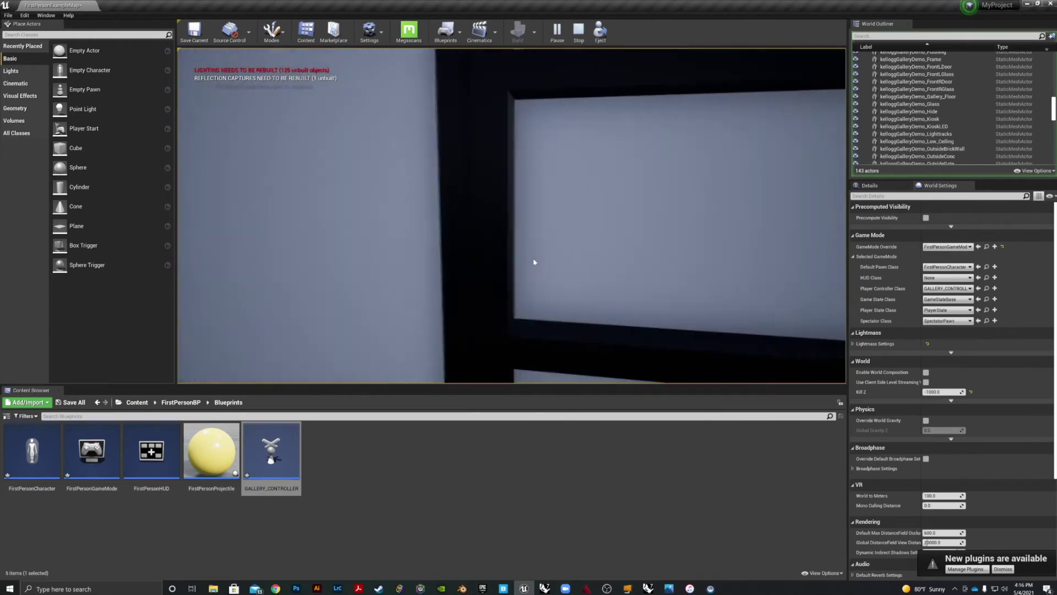
key("Escape")
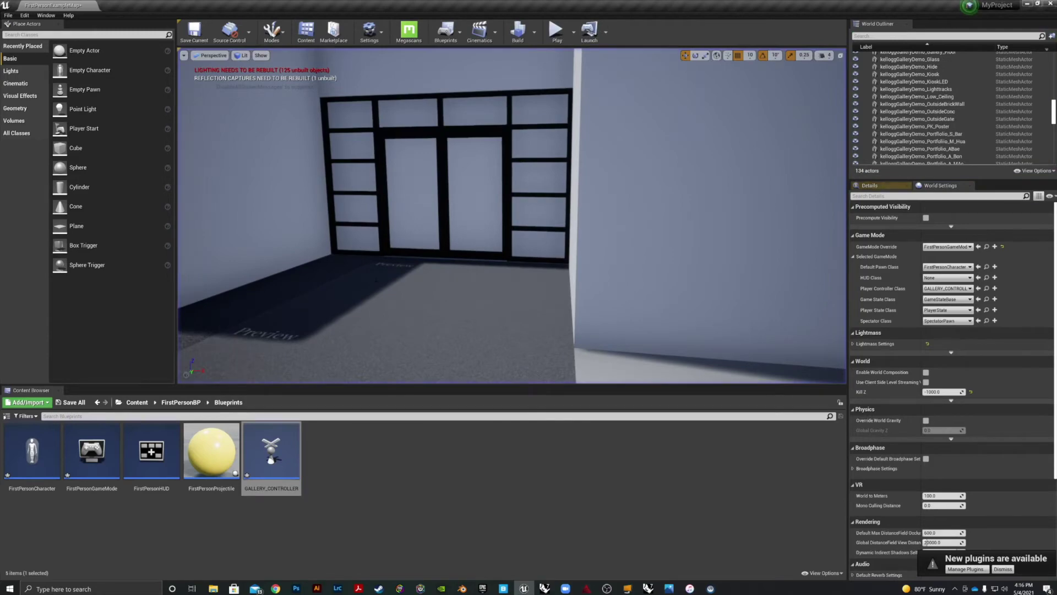
Inspect the level from the outside gate into the gallery interior, around the pedestal and the wall artworks.
key("s")
right_click_drag(690, 154, 212, 157)
key("w")
key("s")
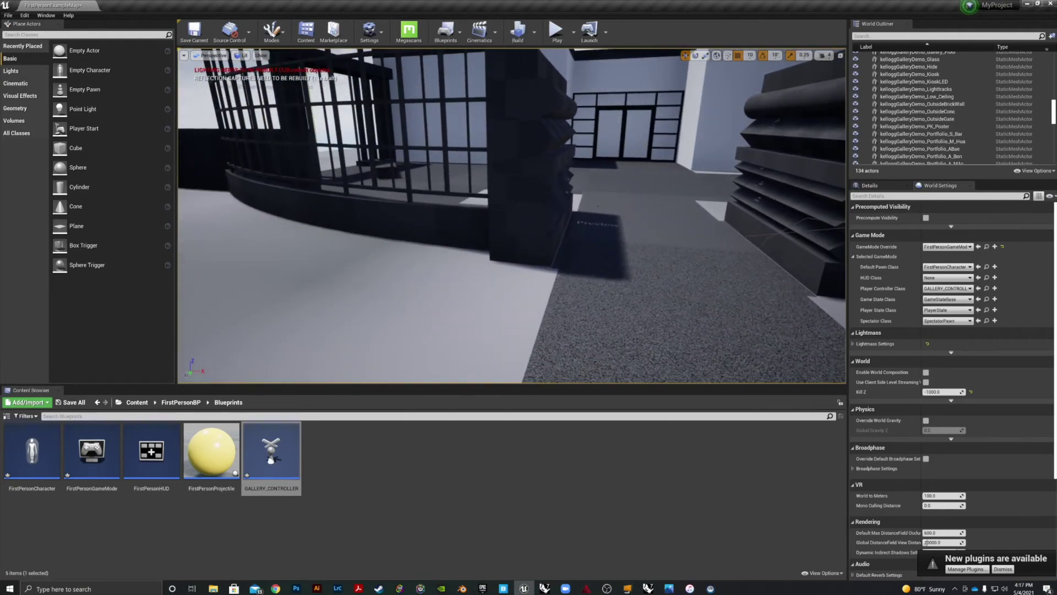
right_click_drag(633, 238, 649, 206)
key("w")
mouse_move(649, 260)
right_mouse_down()
mouse_move(640, 278)
mouse_move(634, 255)
mouse_move(595, 274)
mouse_move(820, 272)
mouse_move(776, 273)
right_mouse_up()
key("s")
key("w")
key("s")
key("w")
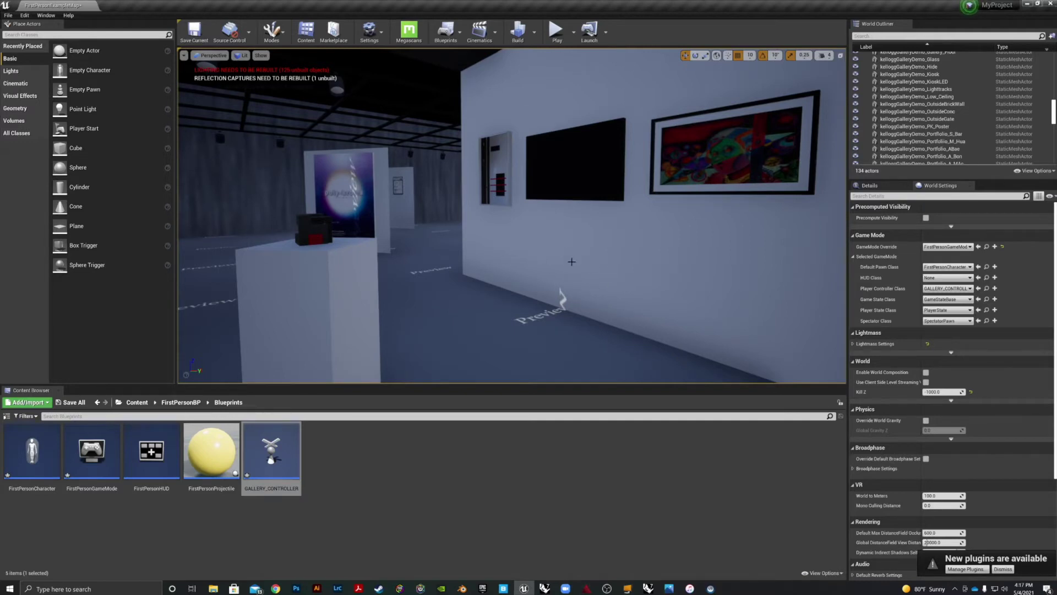
right_click_drag(450, 248, 528, 283)
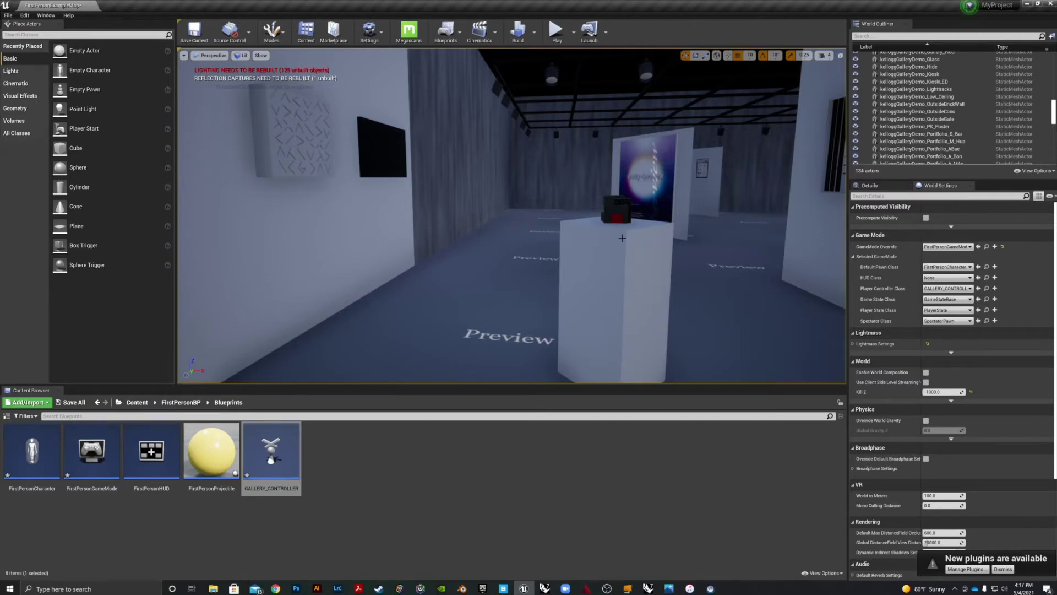
Place a Spot Light in the gallery beside the pedestal that holds the small black object.
left_click(15, 72)
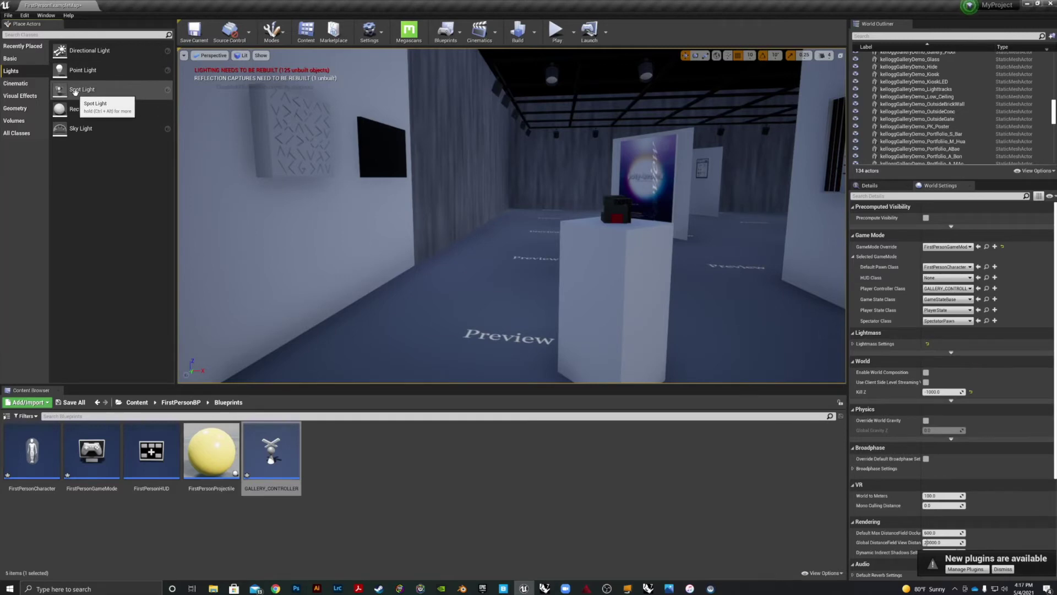
right_click_drag(413, 291, 479, 282)
left_click_drag(83, 90, 487, 168)
right_click_drag(528, 174, 537, 201)
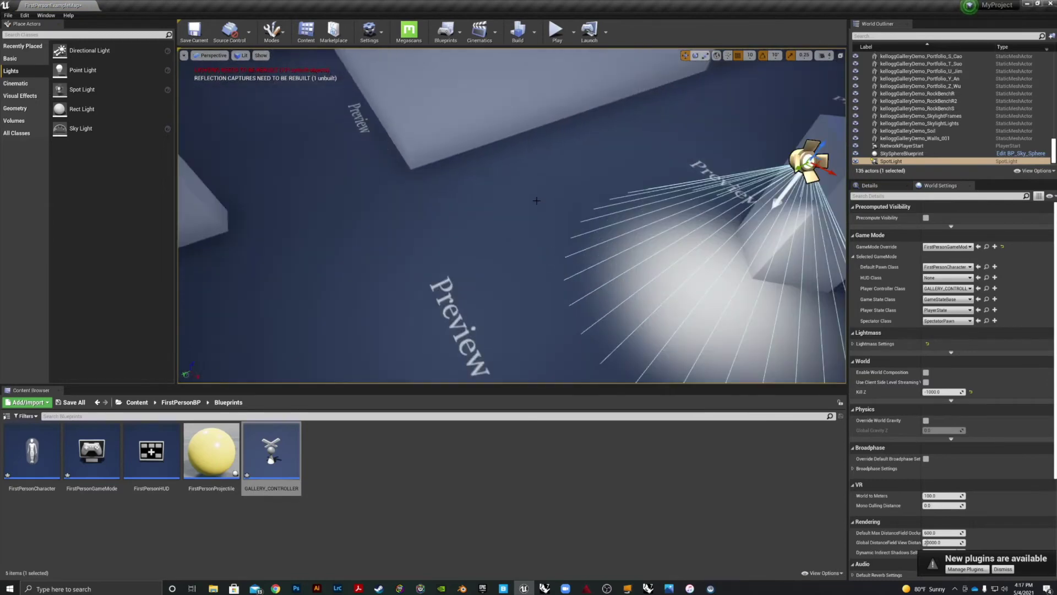
right_click_drag(626, 241, 661, 229)
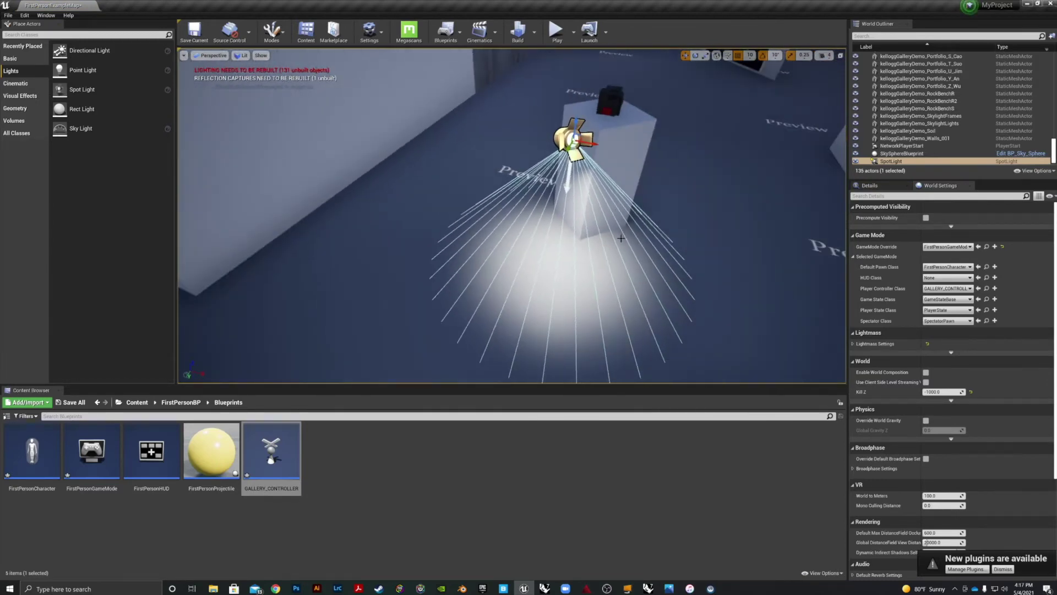
Raise the Spot Light and centre it above the pedestal so it shines straight down on the displayed object.
left_click_drag(576, 123, 578, 60)
right_click_drag(579, 96, 543, 97)
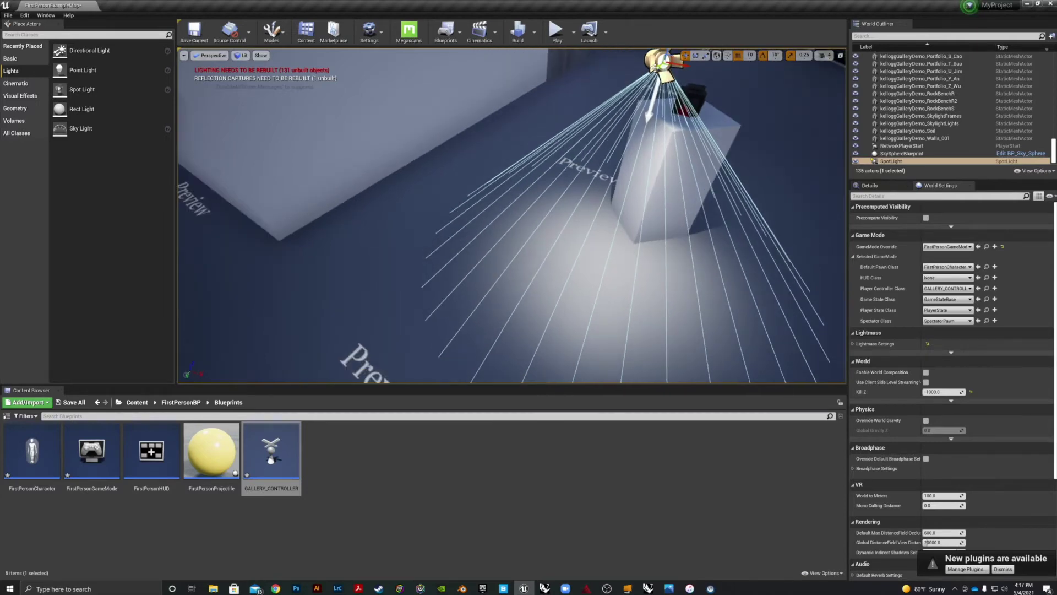
left_click_drag(655, 70, 683, 52)
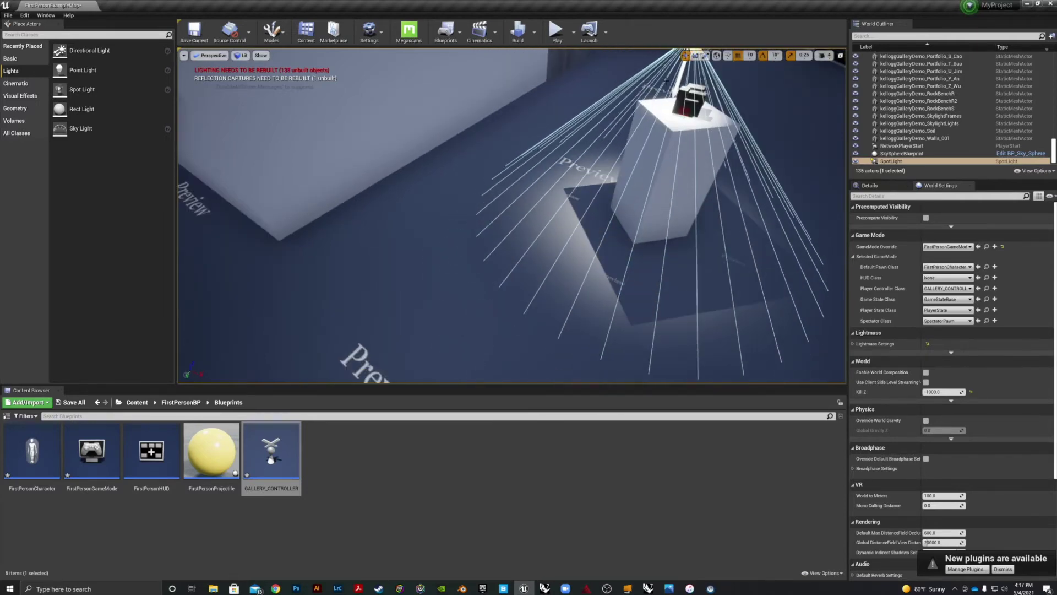
scroll(645, 105, "down", 3)
scroll(645, 105, "up", 1)
right_click_drag(616, 114, 647, 72)
scroll(519, 257, "up", 1)
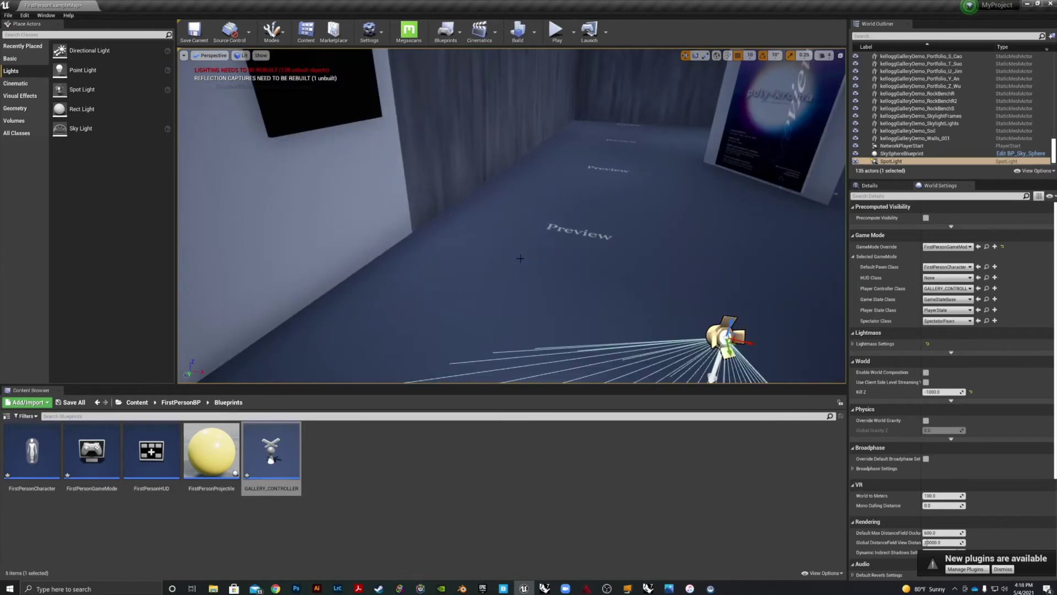
scroll(555, 250, "down", 1)
left_click_drag(541, 215, 577, 160)
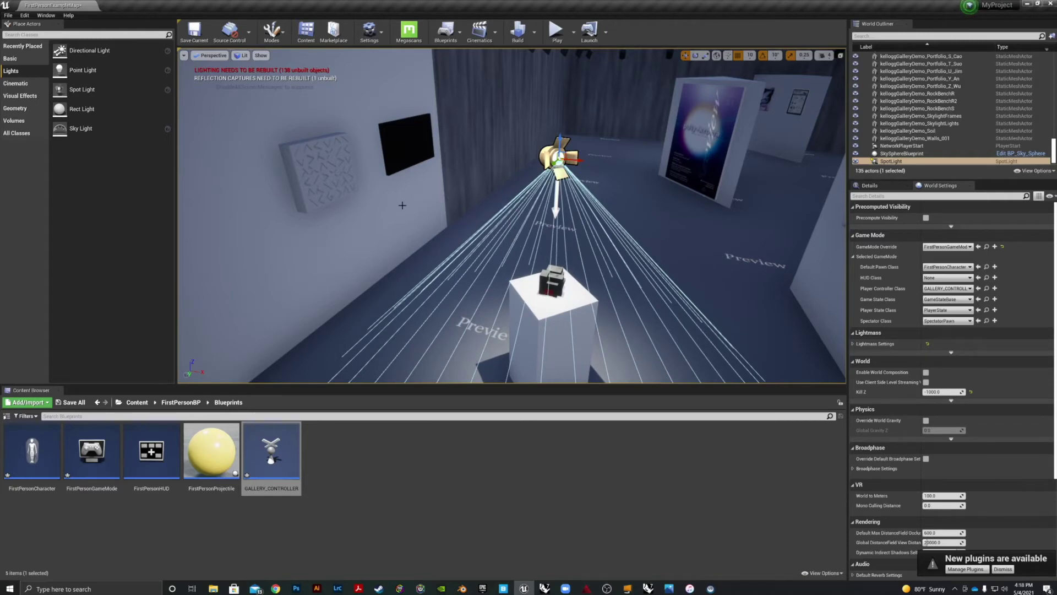
Set the Spot Light's mobility to Static in its transform properties.
left_click(870, 185)
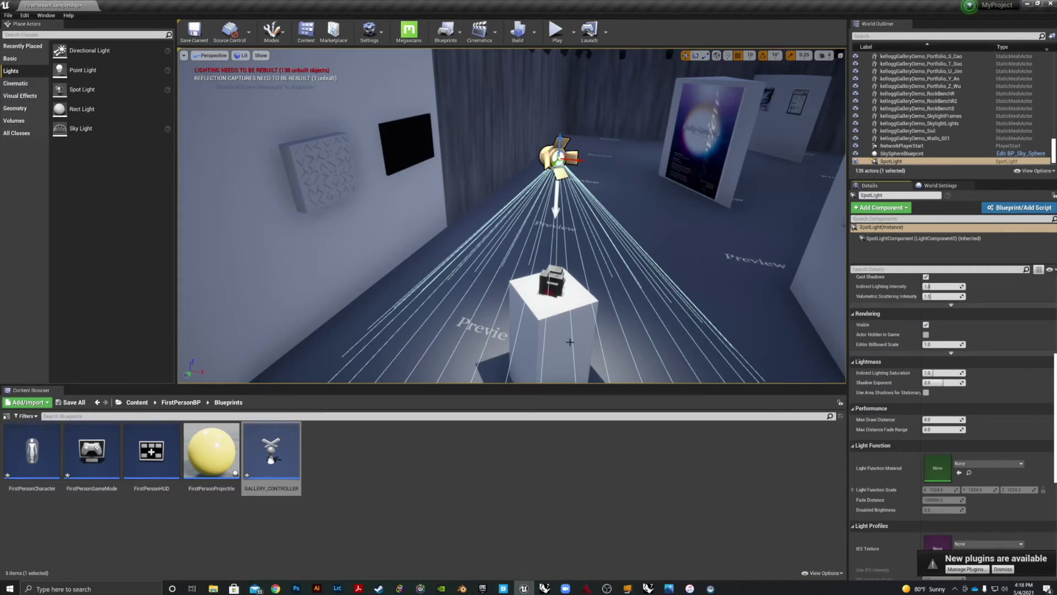
right_click_drag(677, 286, 444, 256)
scroll(973, 335, "up", 5)
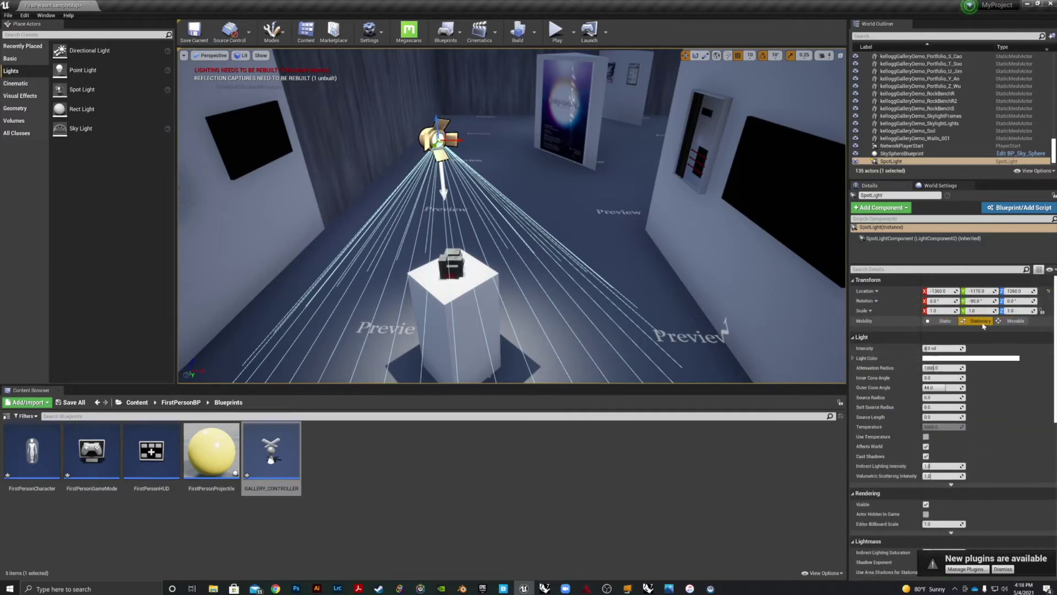
left_click(937, 322)
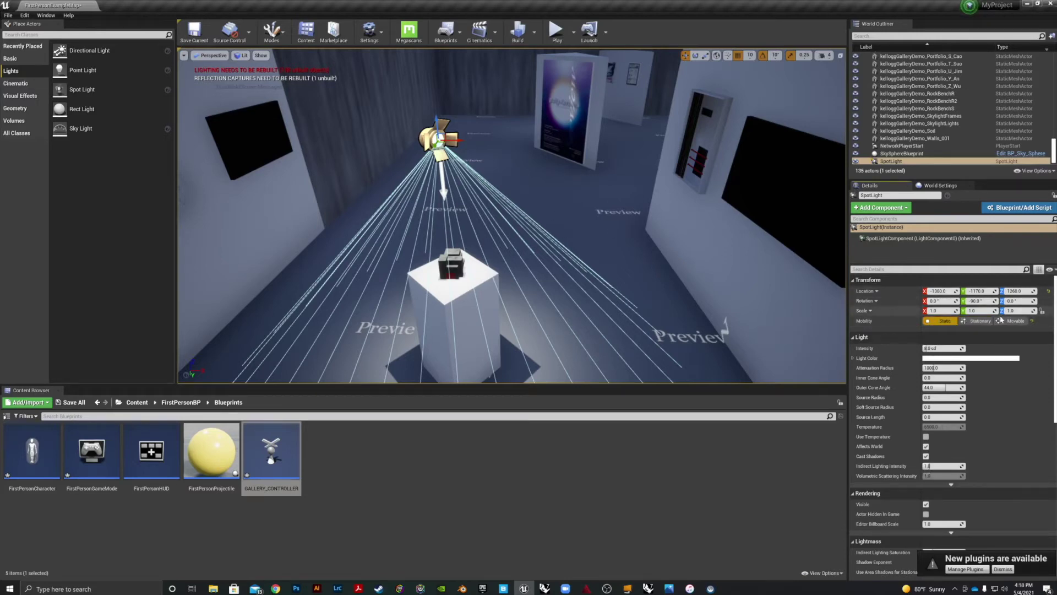
Set the Spot Light's mobility back to Static, adjust its intensity and check its light color.
left_click(979, 323)
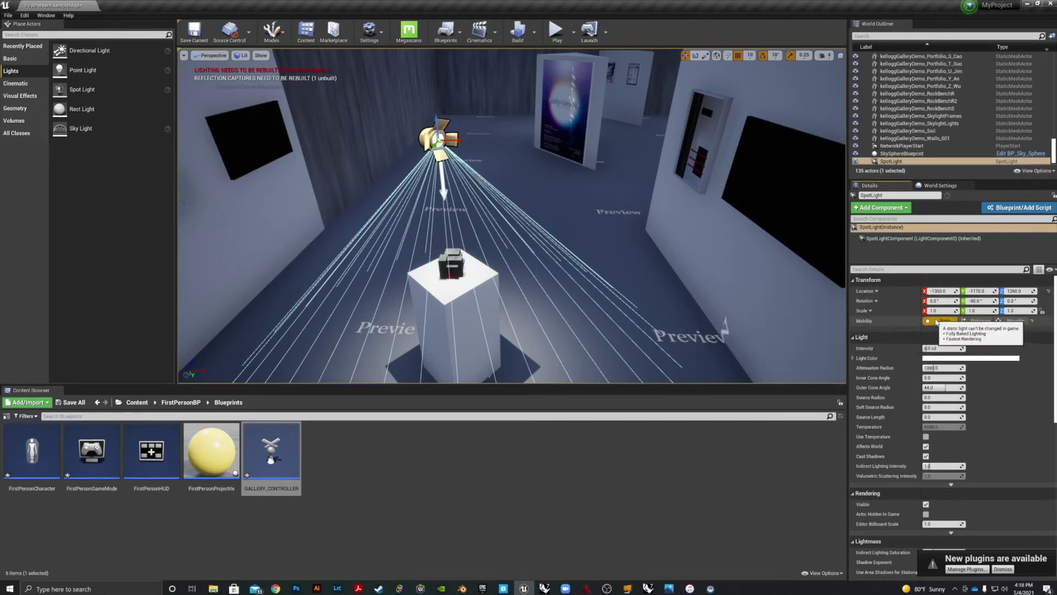
left_click(942, 321)
right_click_drag(487, 285, 474, 314)
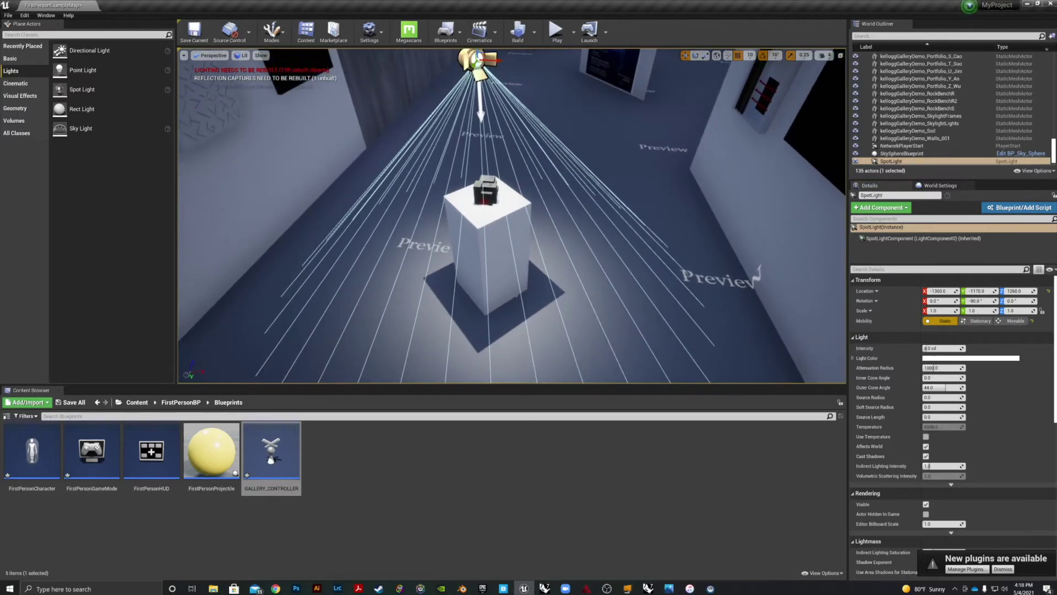
mouse_move(936, 348)
left_mouse_down()
mouse_move(969, 348)
mouse_move(931, 348)
left_mouse_up()
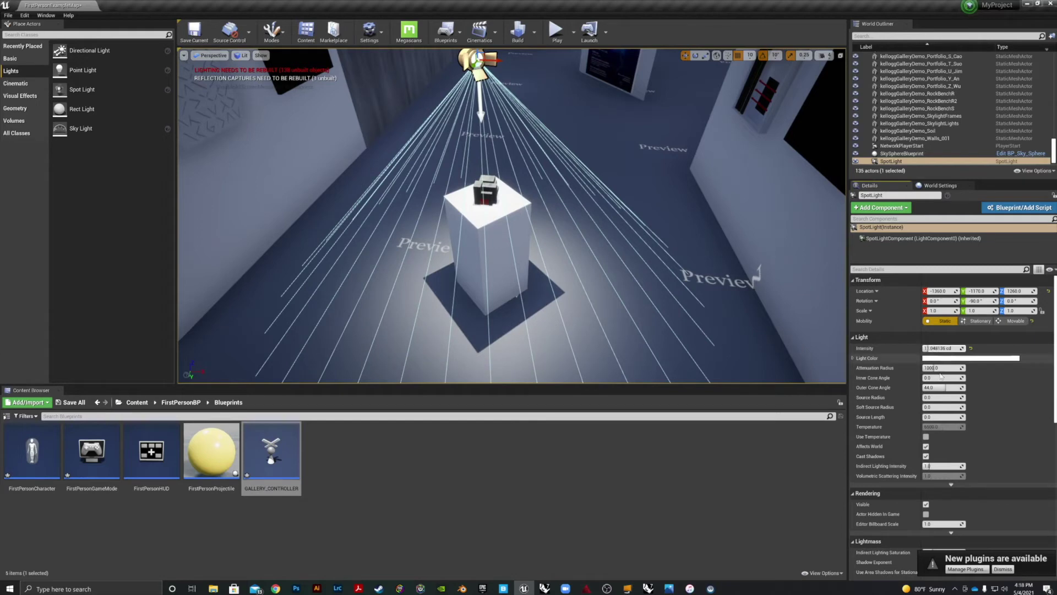
left_click(927, 358)
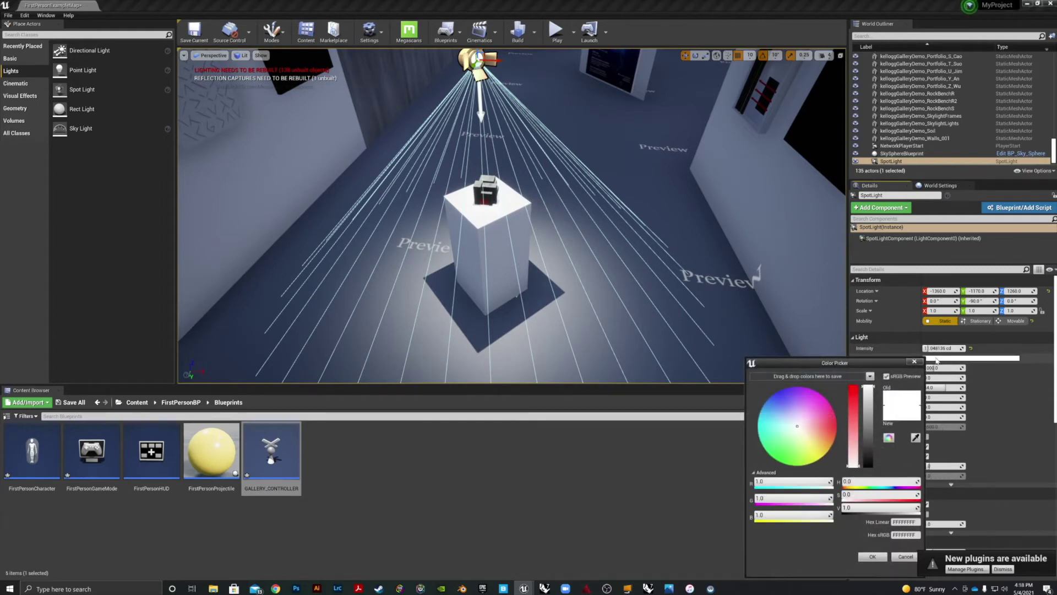
left_click(915, 362)
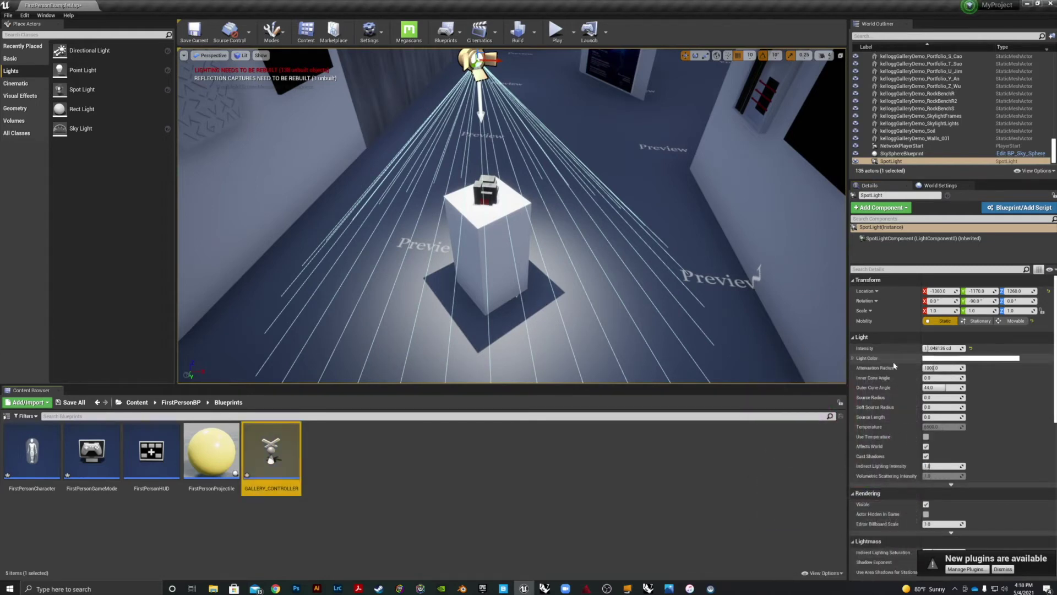
Give the Spot Light a small inner cone around the pedestal object and narrow its outer cone angle to about 31 degrees.
scroll(897, 364, "down", 1)
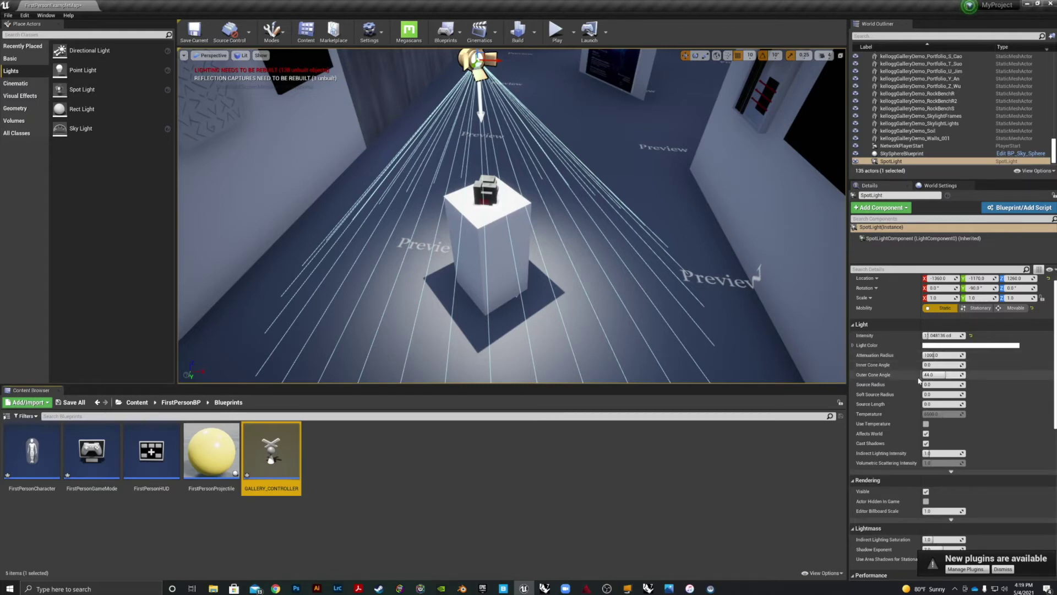
left_click(940, 416)
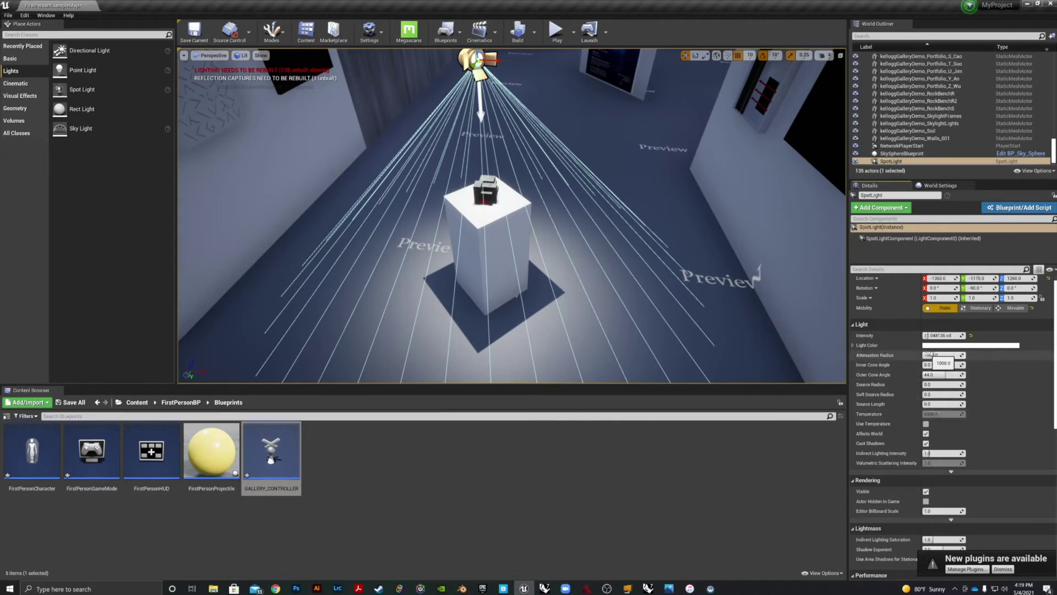
left_click_drag(931, 365, 941, 365)
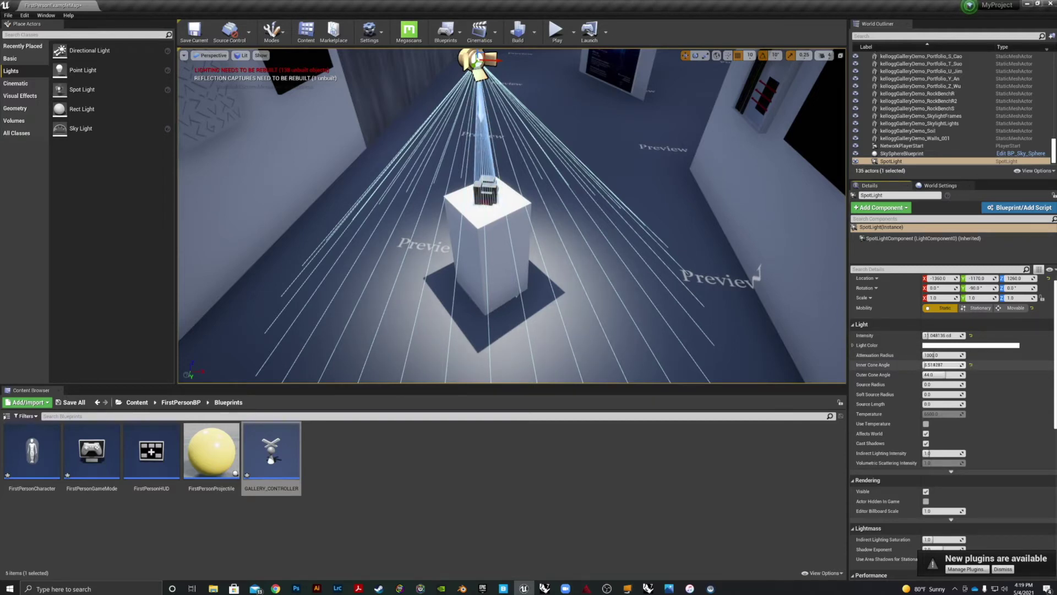
left_click_drag(941, 365, 944, 365)
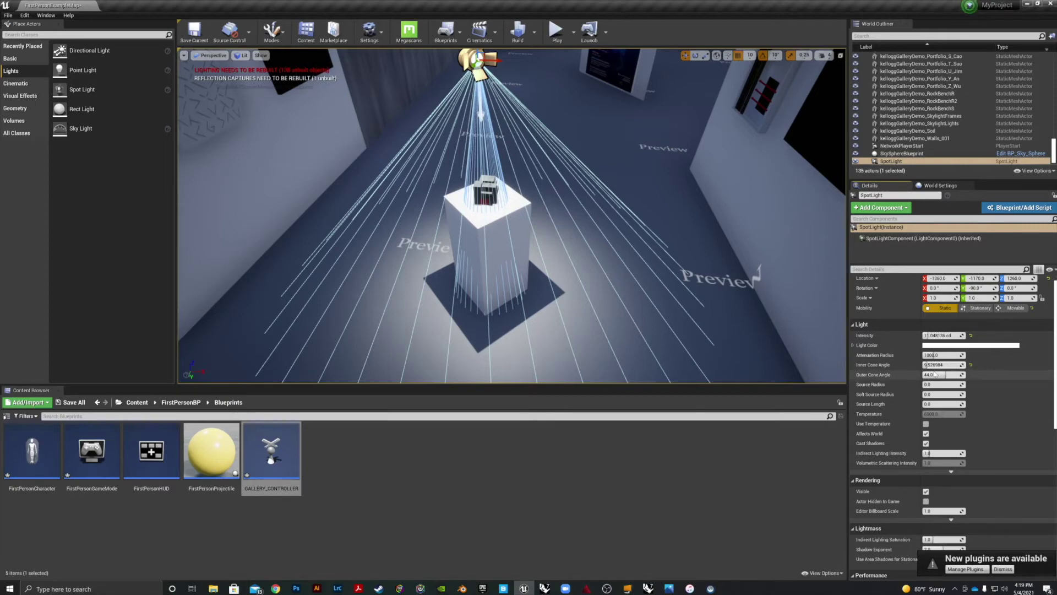
mouse_move(937, 375)
left_mouse_down()
mouse_move(923, 375)
mouse_move(975, 375)
mouse_move(931, 375)
left_mouse_up()
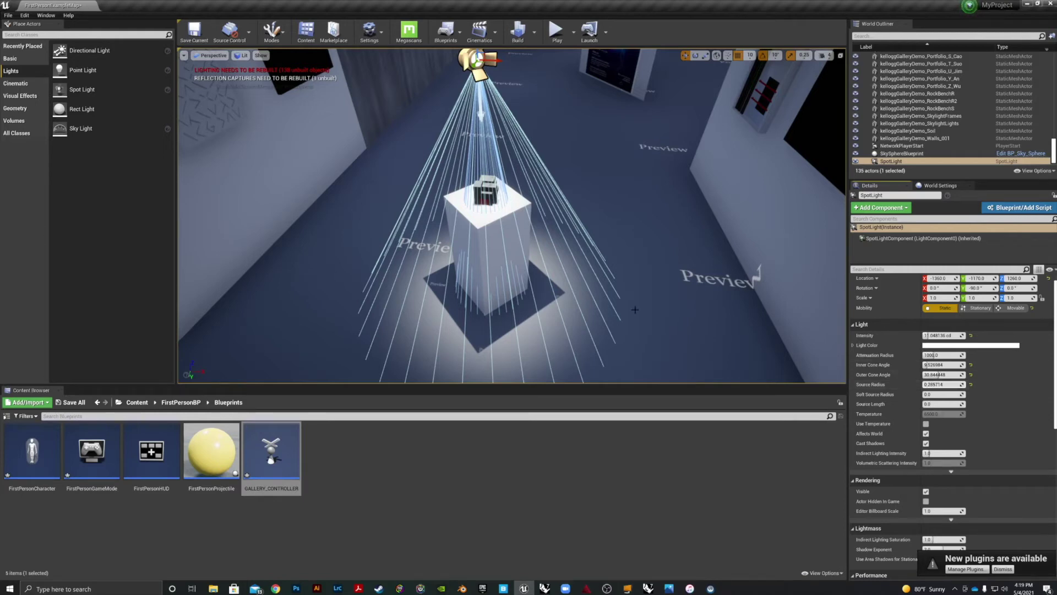
Set the Spot Light's source radius to about 10, its soft source radius to about 0.6 and its source length to about 10.8.
left_click_drag(934, 384, 957, 383)
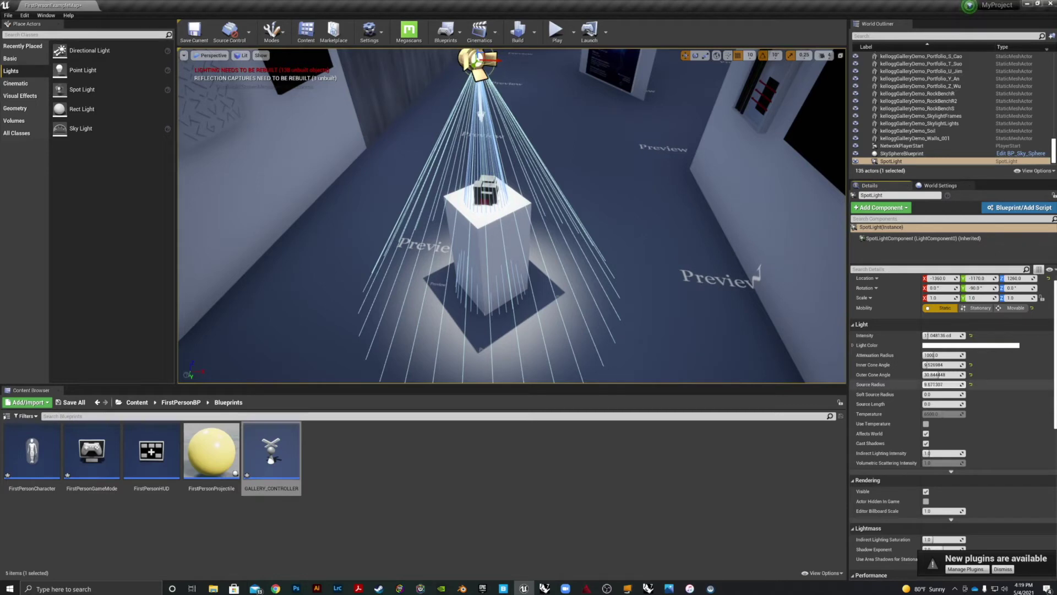
left_click_drag(957, 384, 956, 383)
right_click_drag(497, 277, 520, 212)
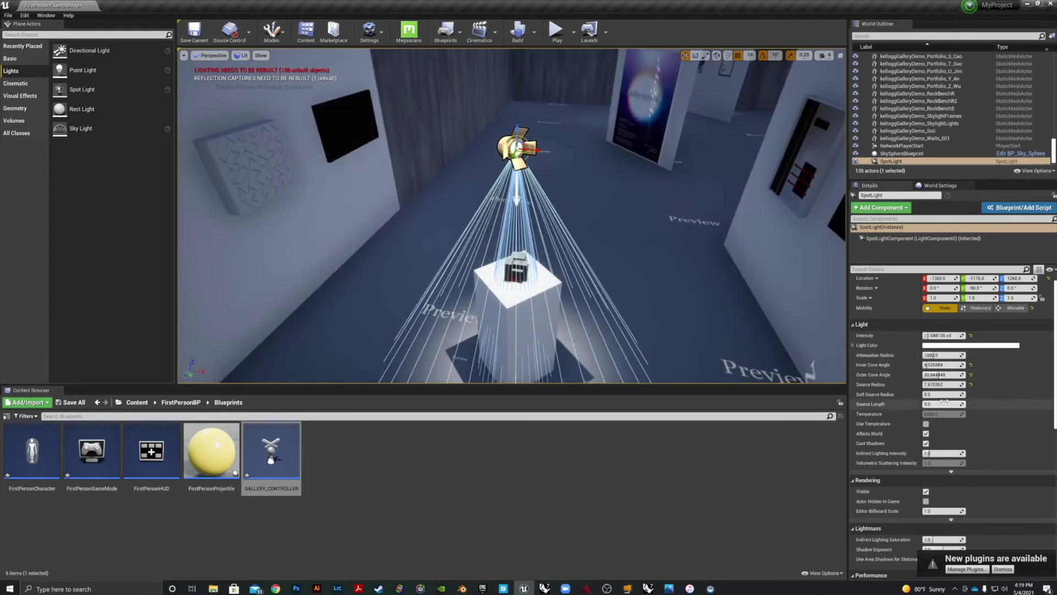
left_click_drag(957, 384, 955, 384)
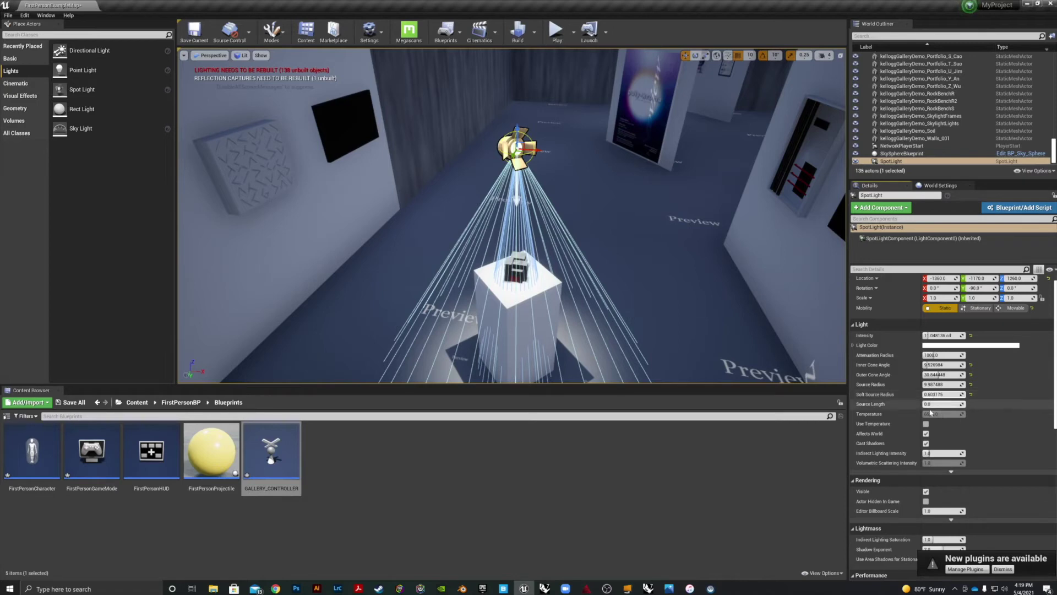
left_click_drag(932, 405, 946, 405)
left_click_drag(930, 404, 926, 404)
Test the Use Temperature option on the Spot Light, switch it off again, and raise the indirect lighting intensity.
scroll(897, 413, "down", 2)
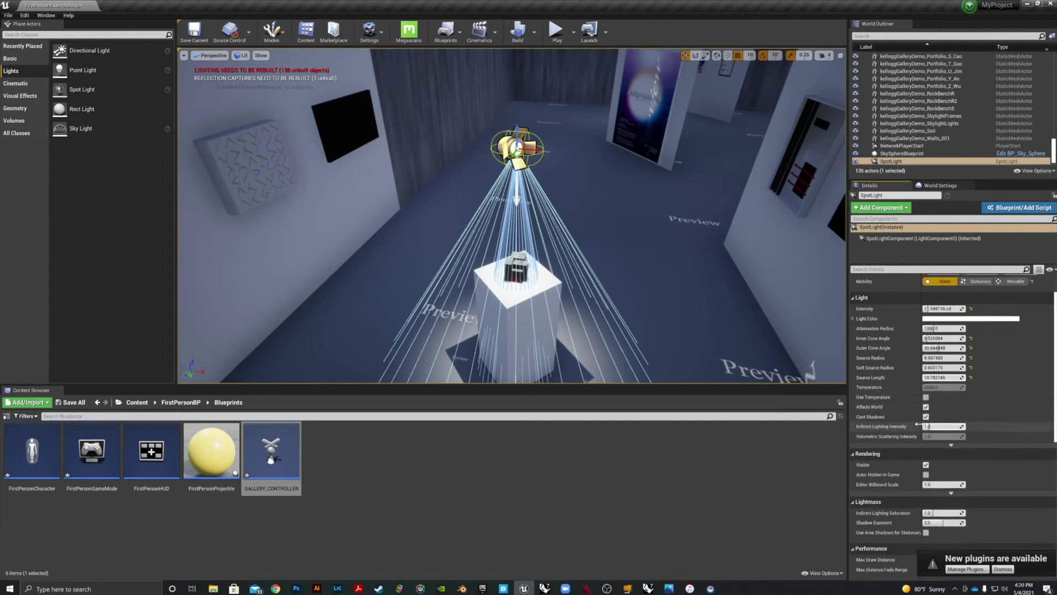
left_click(926, 397)
left_click_drag(936, 387, 936, 388)
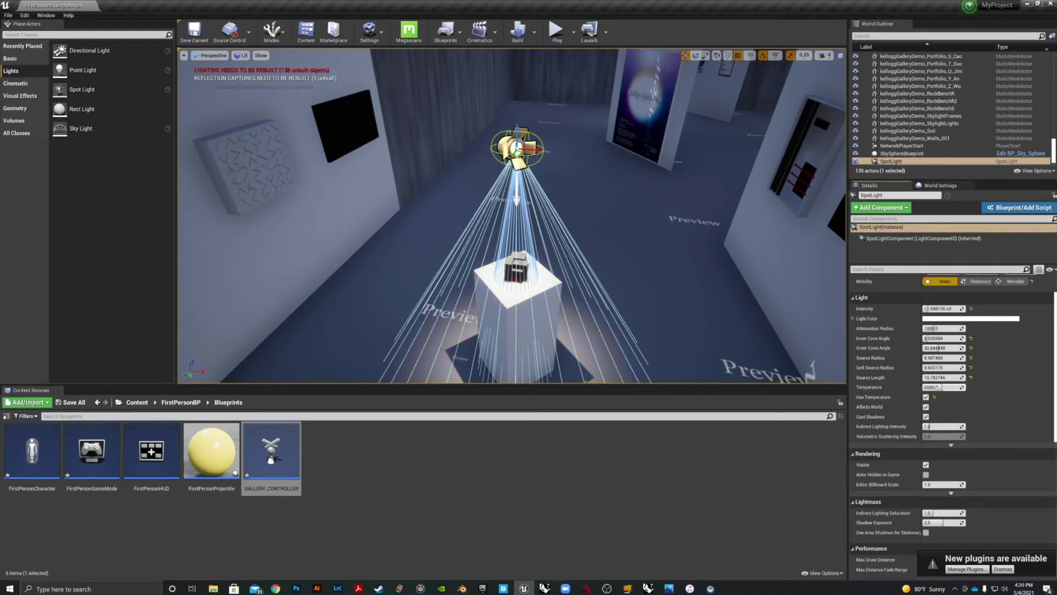
left_click(926, 397)
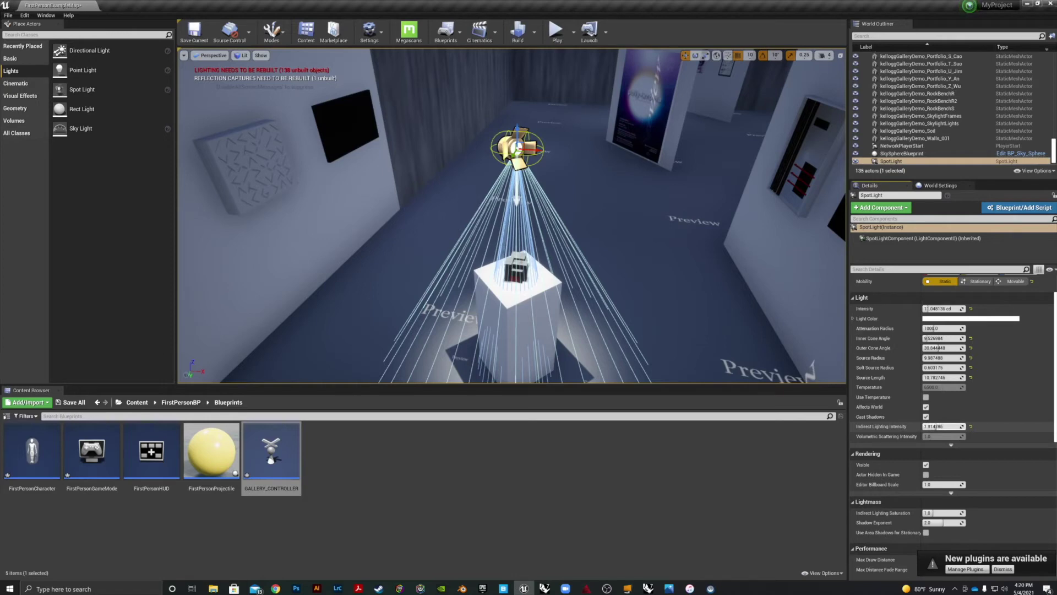
Compare the Spot Light with and without Use Inverse Squared Falloff in its advanced light settings, and leave the option off.
scroll(947, 474, "down", 3)
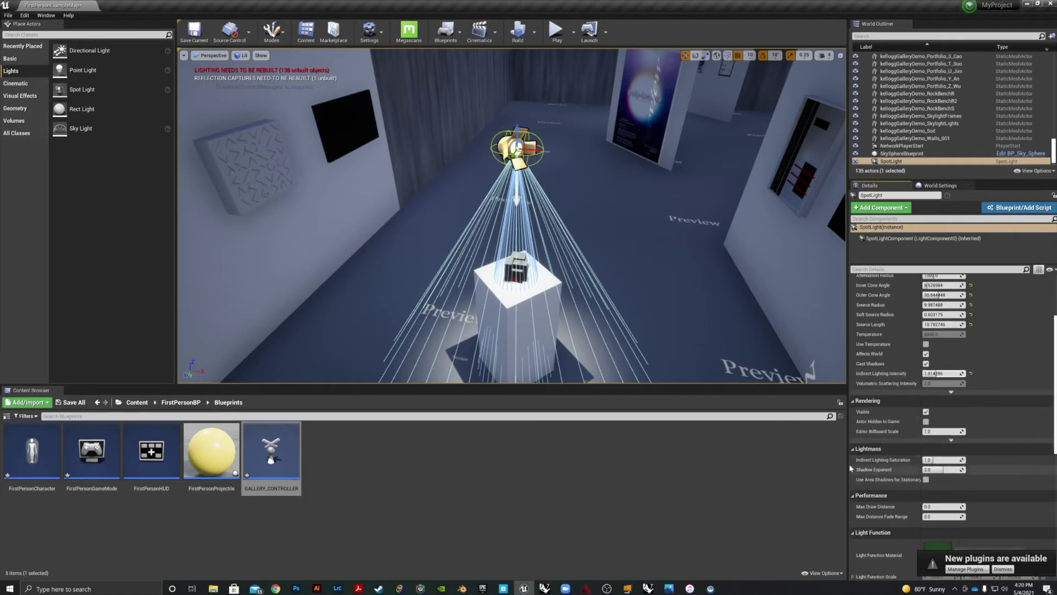
left_click(950, 392)
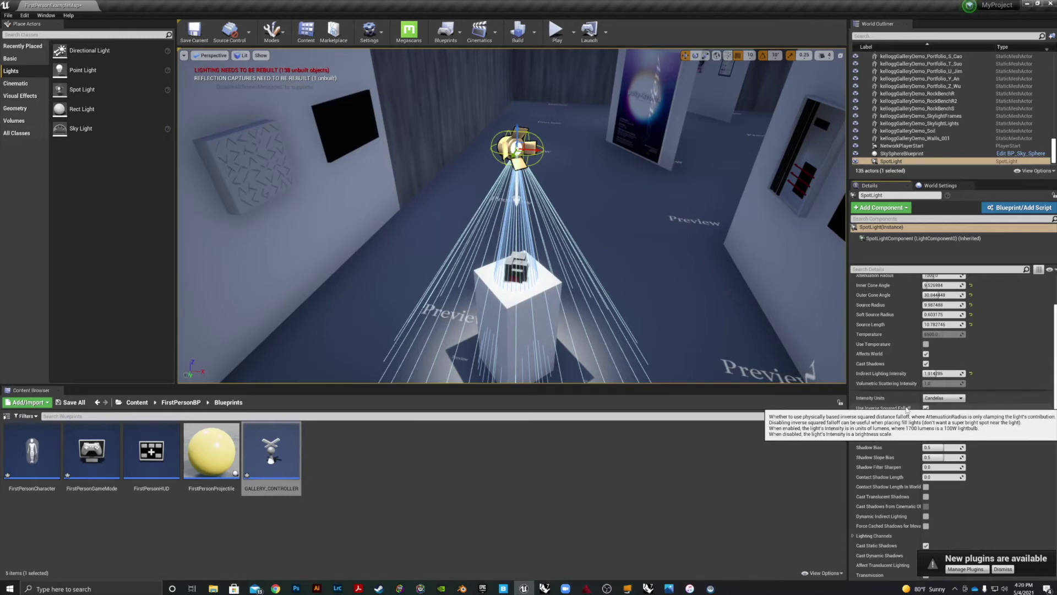
left_click(926, 409)
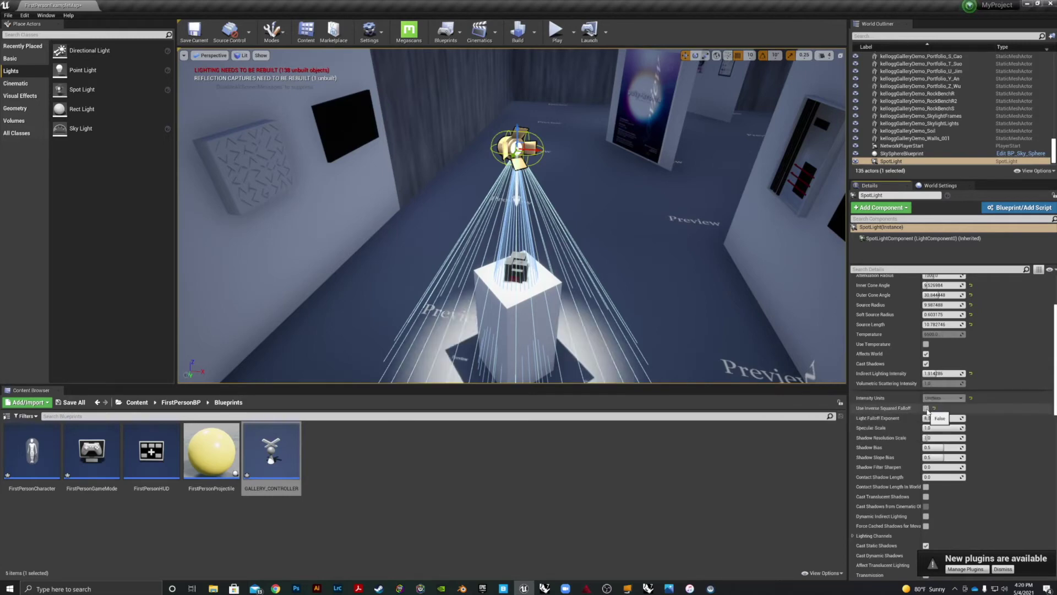
left_click(927, 409)
left_click(926, 410)
left_click(927, 409)
left_click(926, 410)
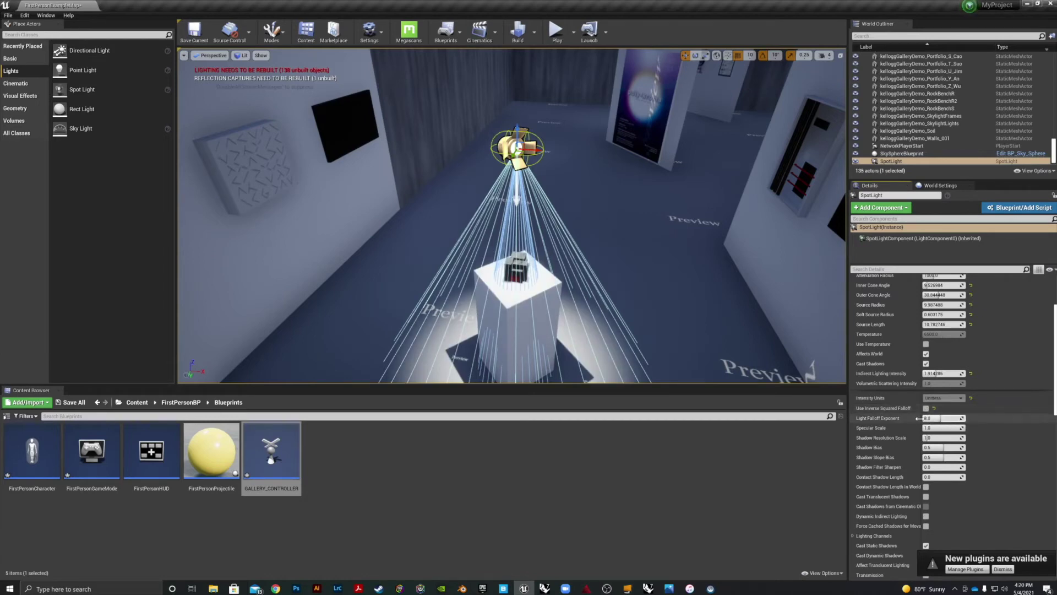
left_click(927, 410)
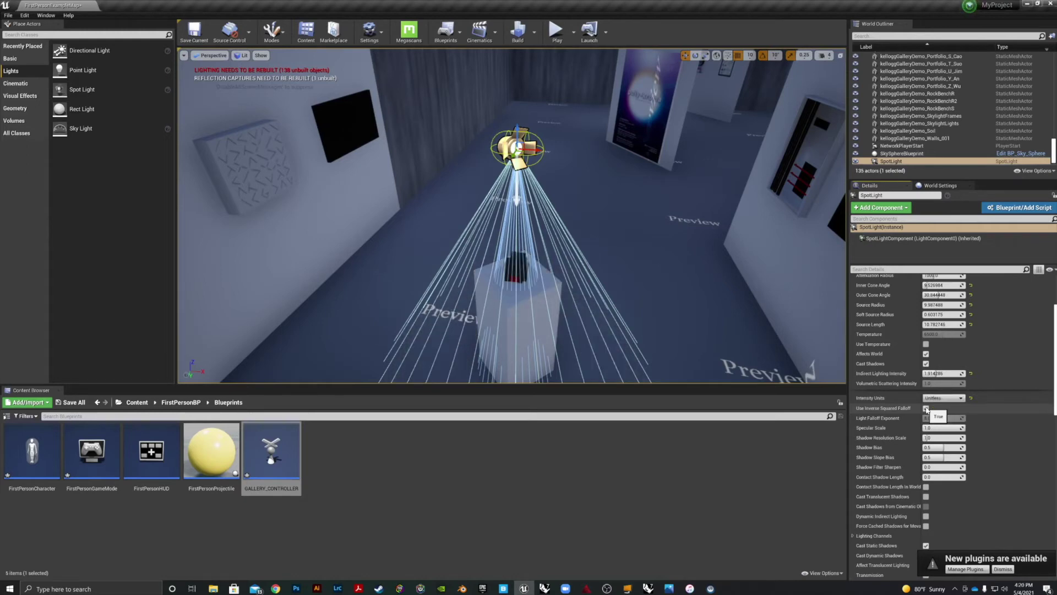
left_click(927, 409)
left_click(926, 410)
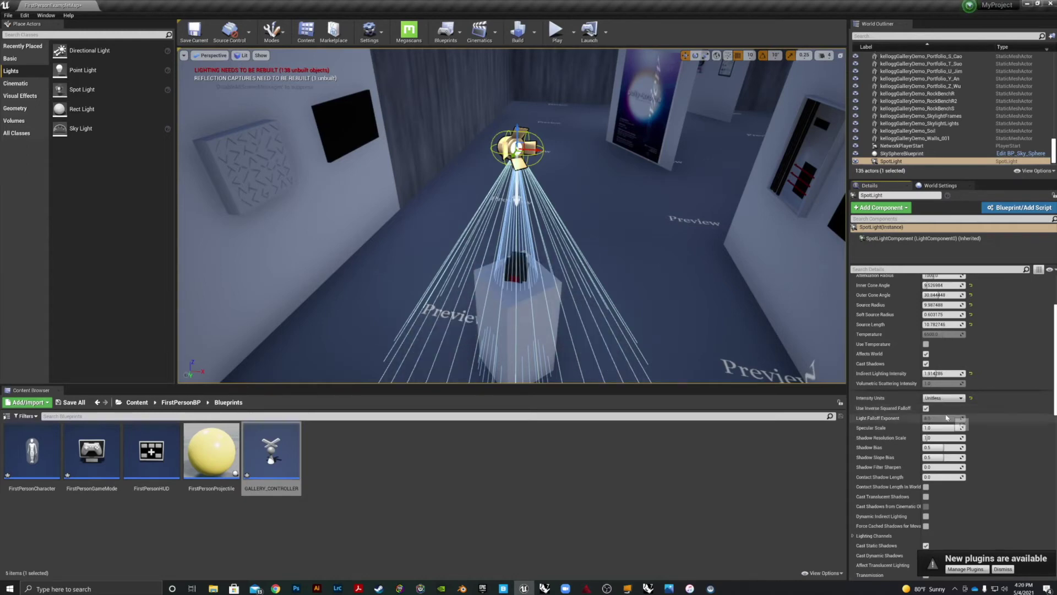
left_click(926, 409)
Set the Spot Light's light falloff exponent to about 4.7 and review the remaining shadow settings.
mouse_move(929, 419)
left_mouse_down()
mouse_move(947, 418)
mouse_move(924, 419)
left_mouse_up()
left_click_drag(924, 419, 941, 419)
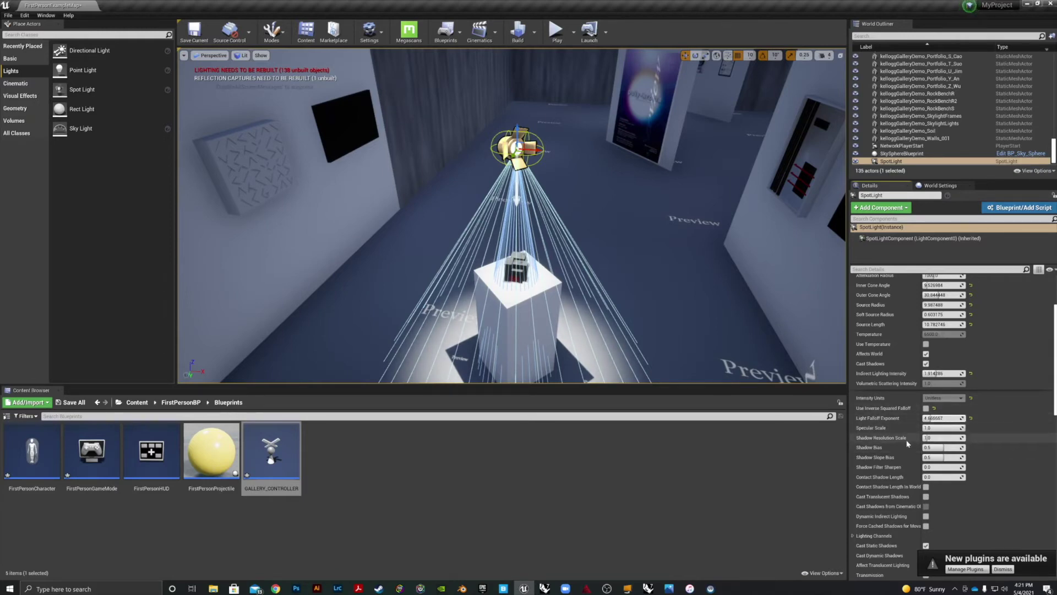
scroll(932, 439, "down", 2)
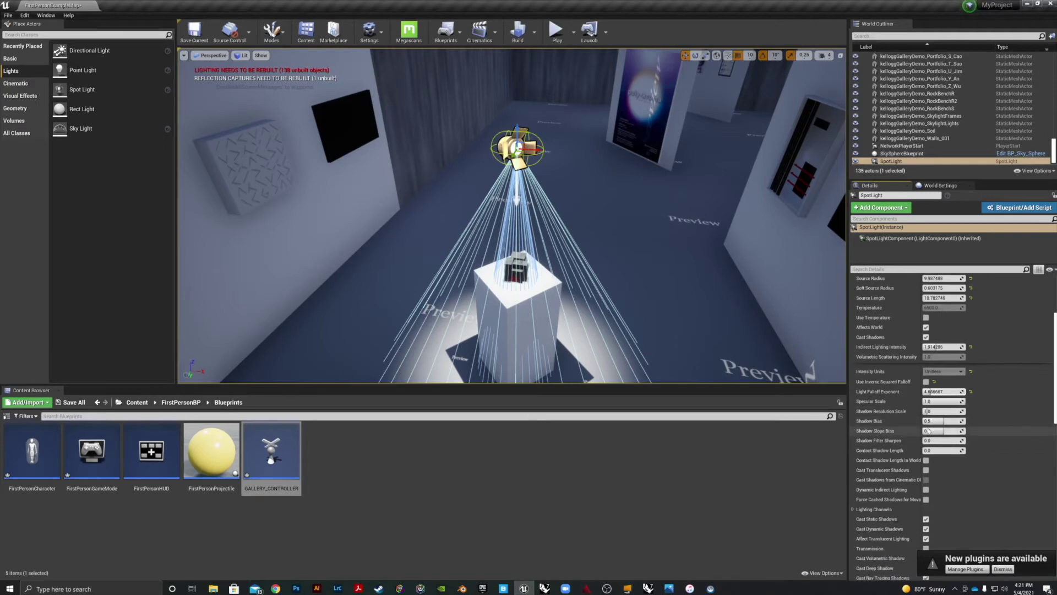
scroll(933, 438, "down", 2)
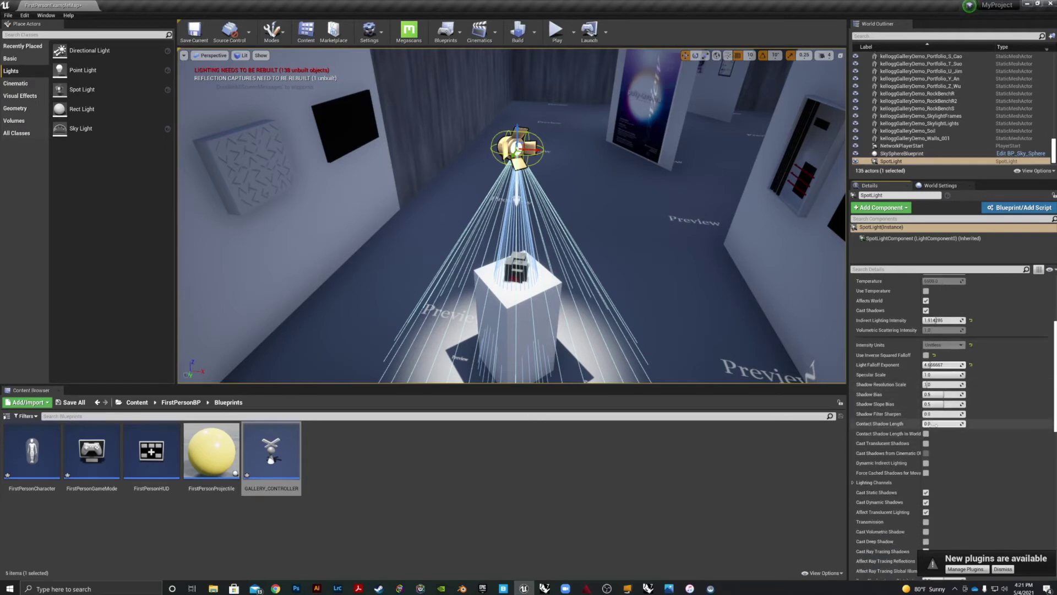
Check the available lighting quality levels and build the level to bake the static lighting.
left_click(681, 313)
right_click_drag(681, 314, 638, 283)
scroll(626, 332, "down", 2)
scroll(626, 332, "up", 5)
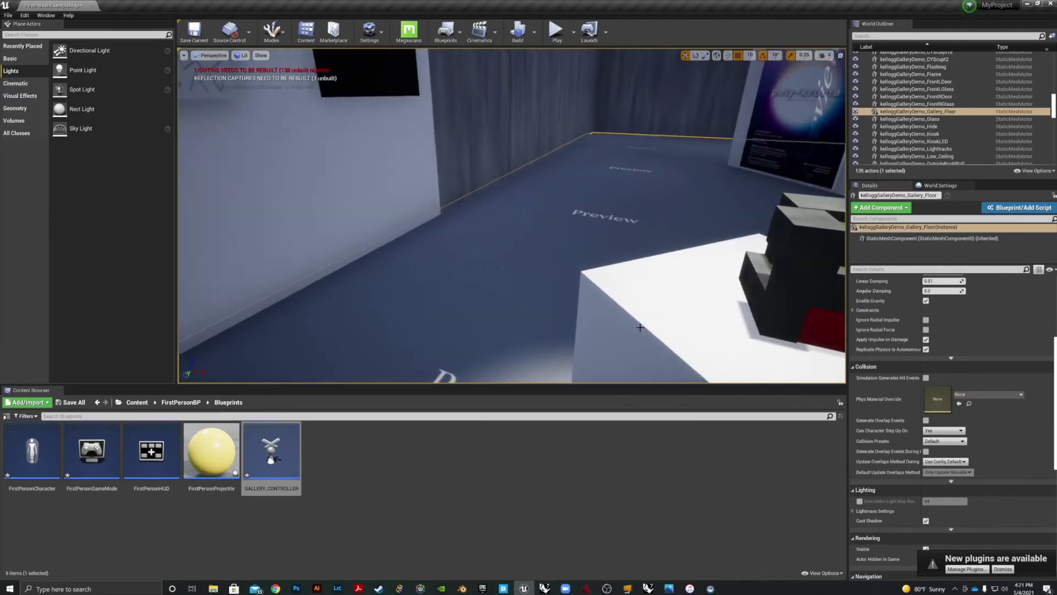
scroll(635, 328, "down", 5)
right_click_drag(635, 329, 610, 315)
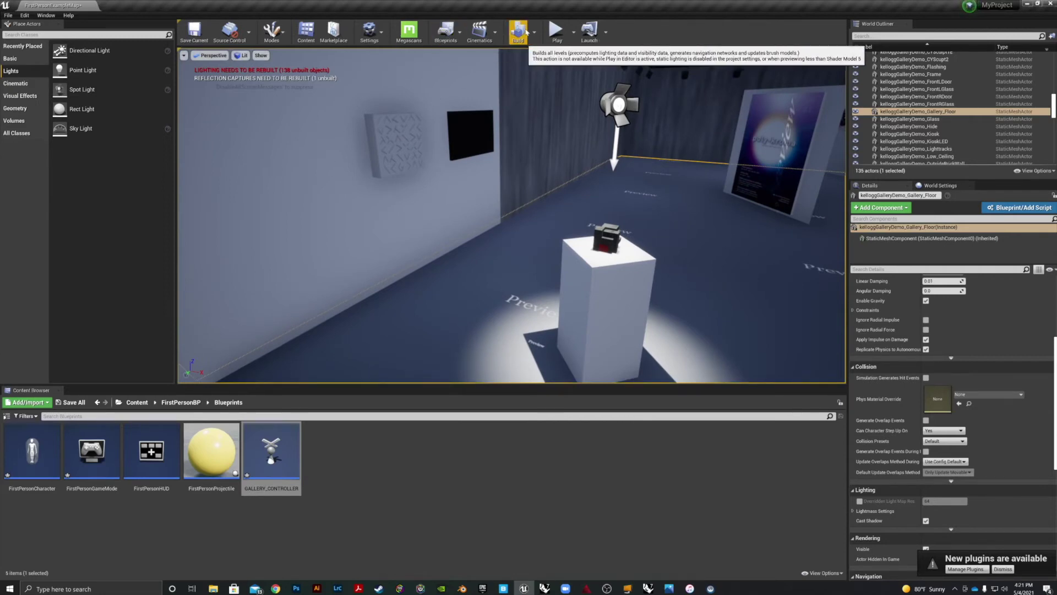
left_click(534, 32)
mouse_move(606, 67)
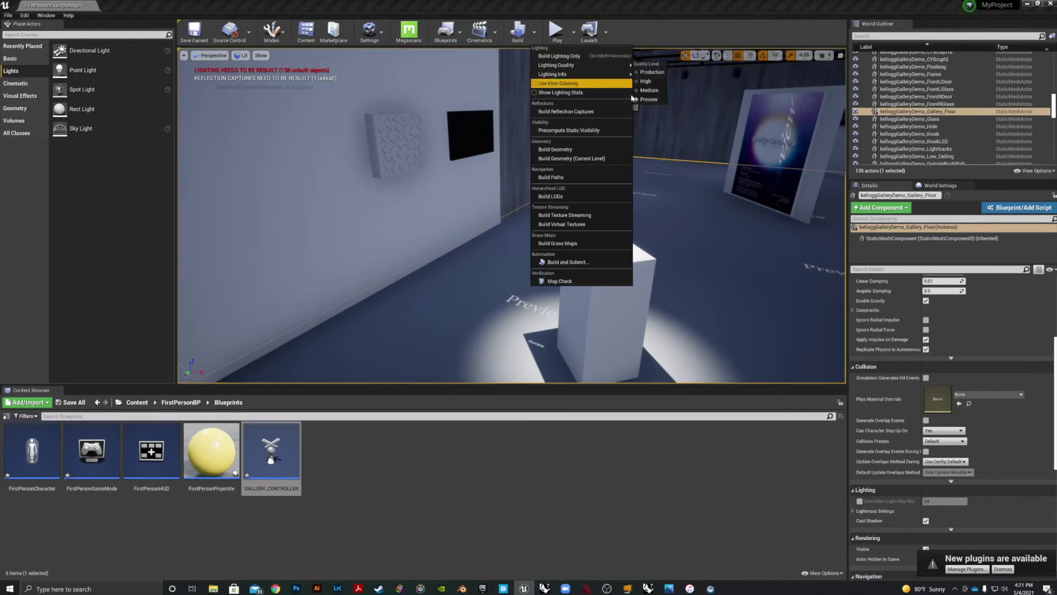
left_click(525, 35)
left_click(523, 35)
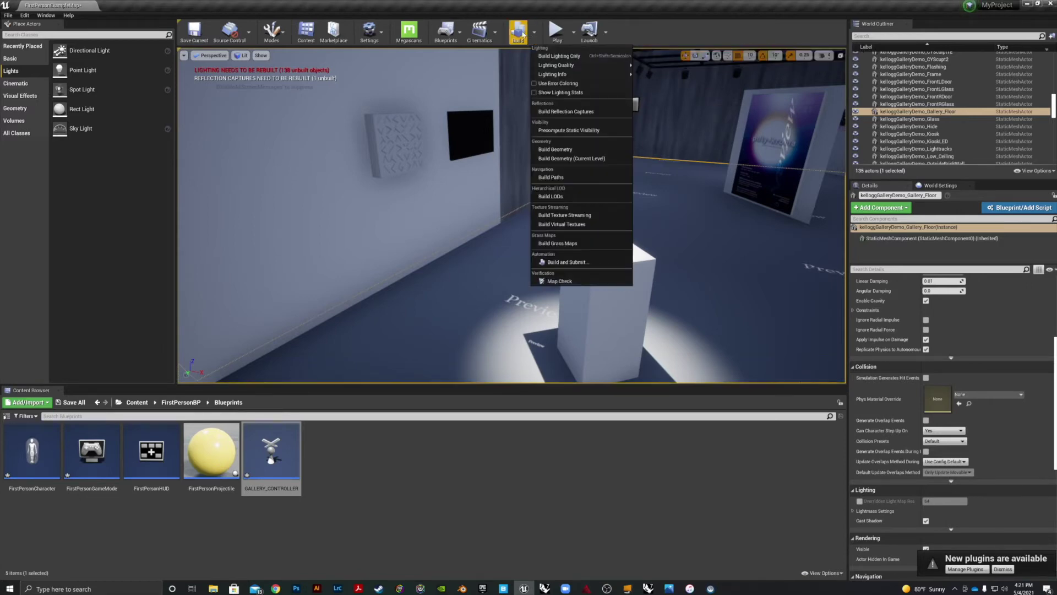
left_click(523, 35)
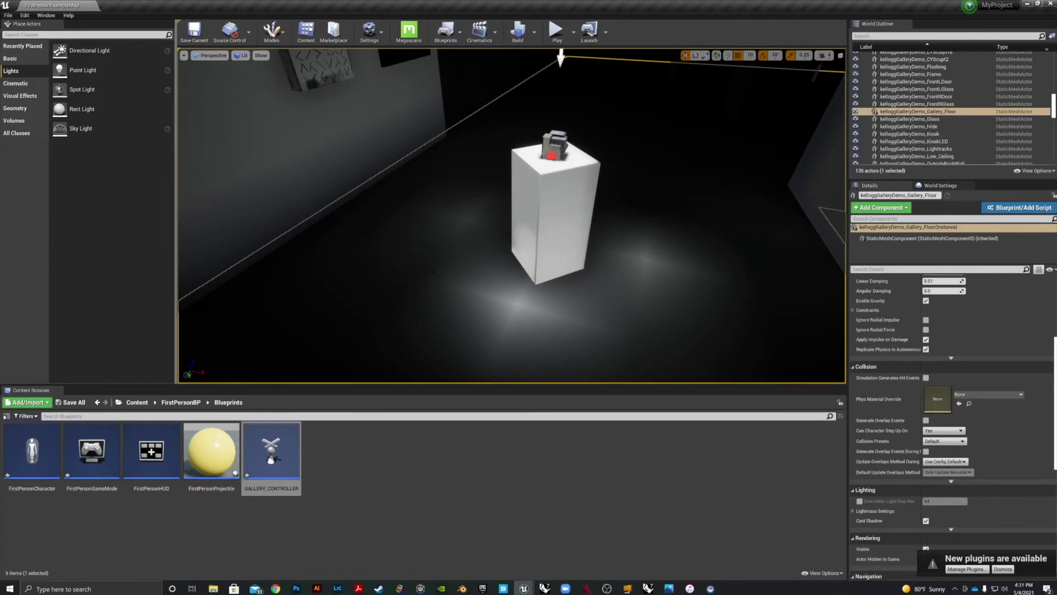
Inspect the built lighting around the pedestal and bring up the lighting results in the Message Log.
right_click_drag(414, 273, 322, 231)
scroll(414, 273, "down", 5)
scroll(413, 273, "up", 8)
left_click(524, 588)
left_click(574, 564)
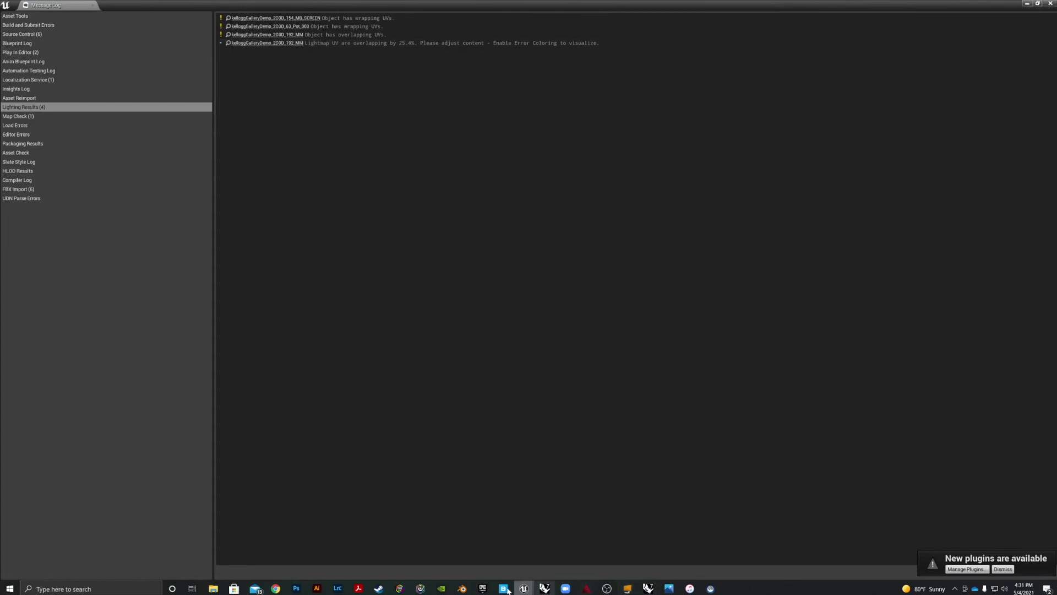
Switch to Blender, open the recent kelloggGallery.blend file and select the small pot sculpture on the front pedestal inside the gallery.
left_click(464, 588)
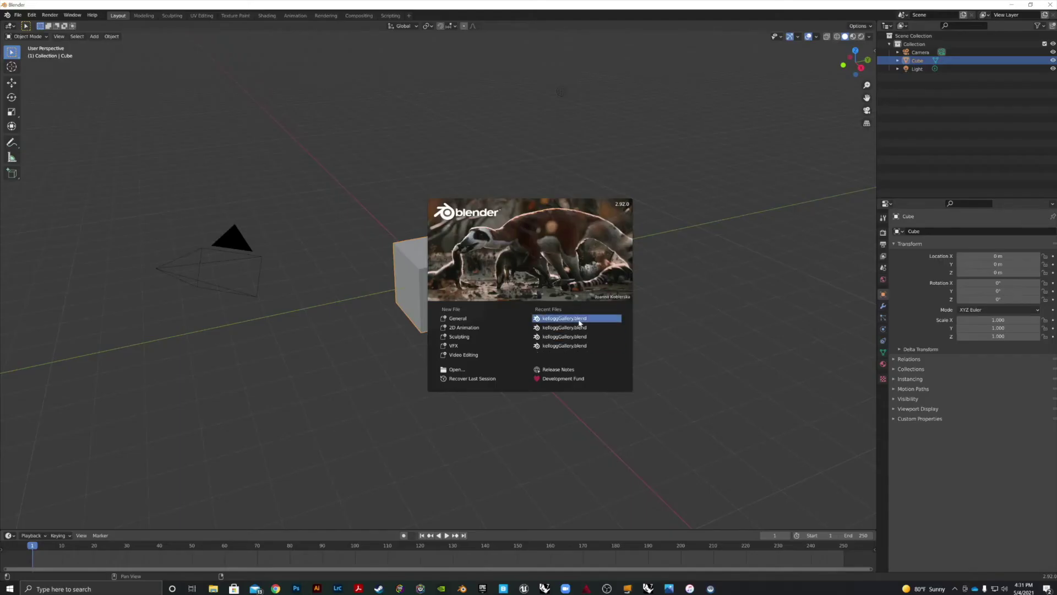
left_click(551, 318)
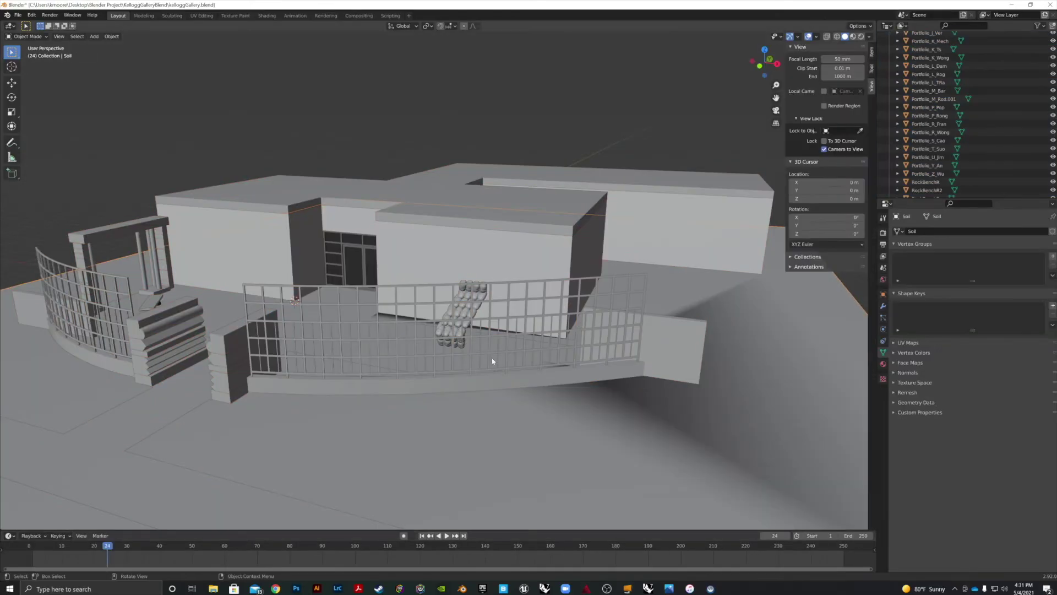
scroll(401, 237, "up", 12)
middle_click_drag(457, 284, 517, 323)
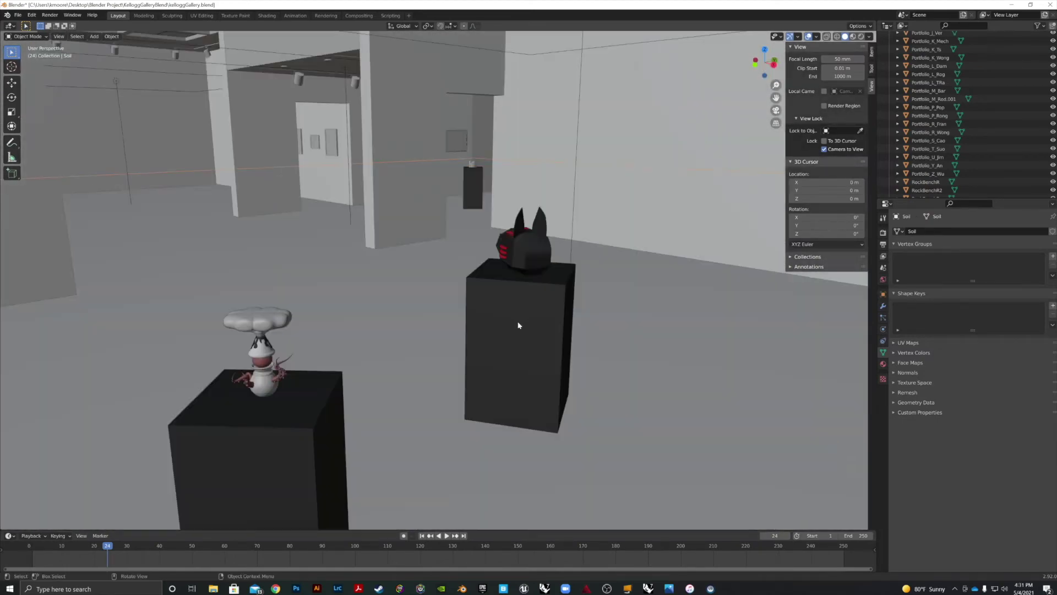
left_click(260, 383)
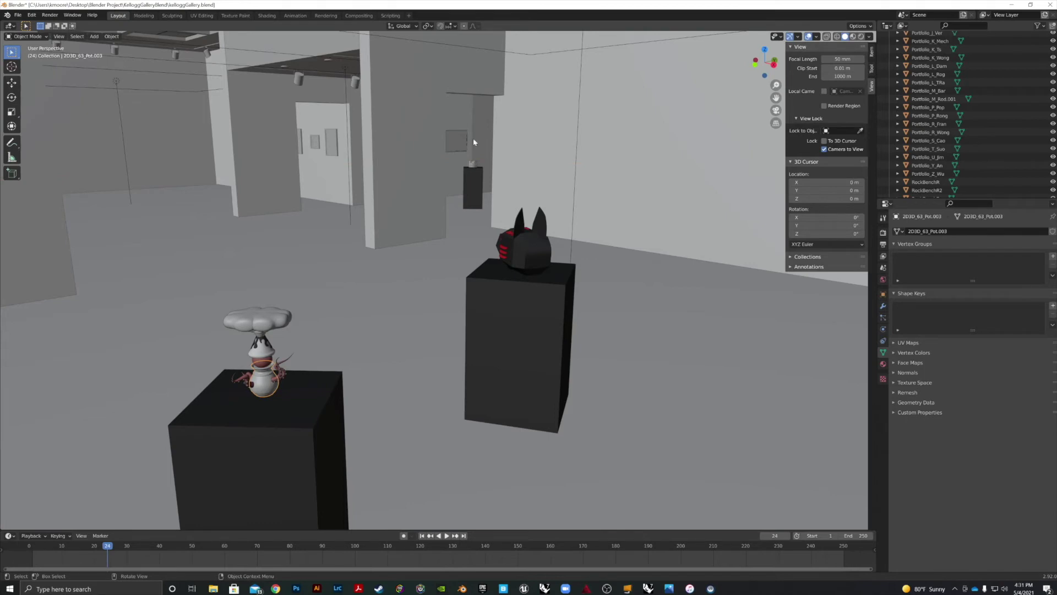
Bring up the pot's UVs in the UV Editing workspace, try Smart UV Project on them, and settle on a standard Unwrap.
key("Tab")
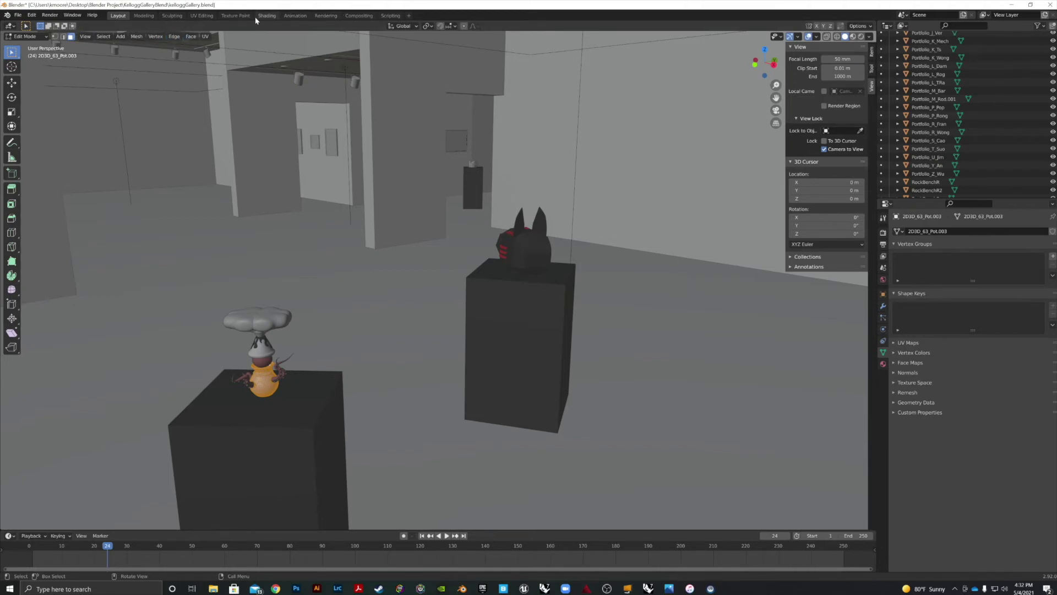
left_click(202, 16)
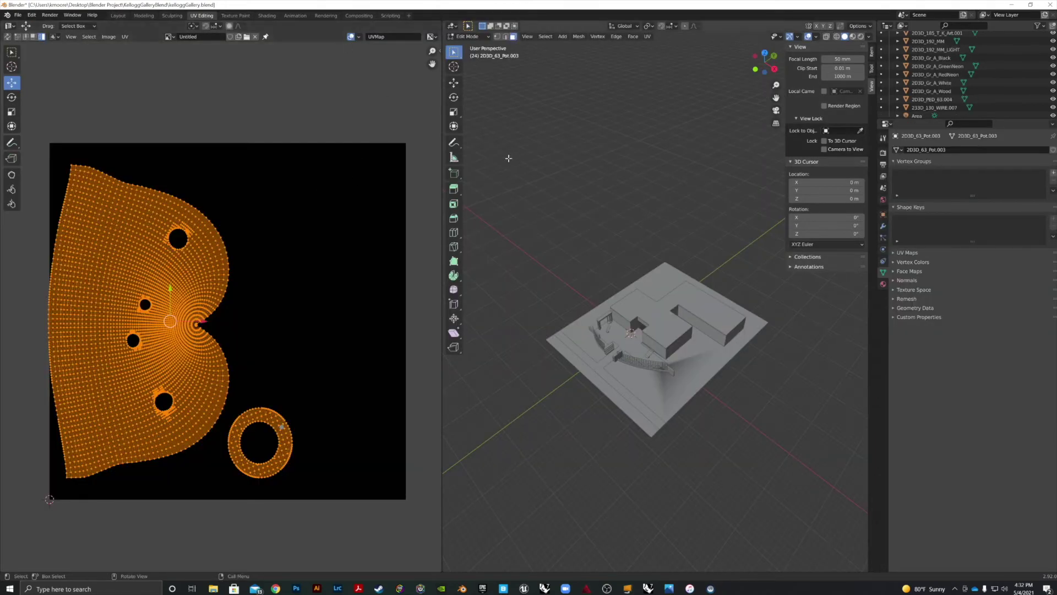
left_click(648, 36)
left_click(650, 56)
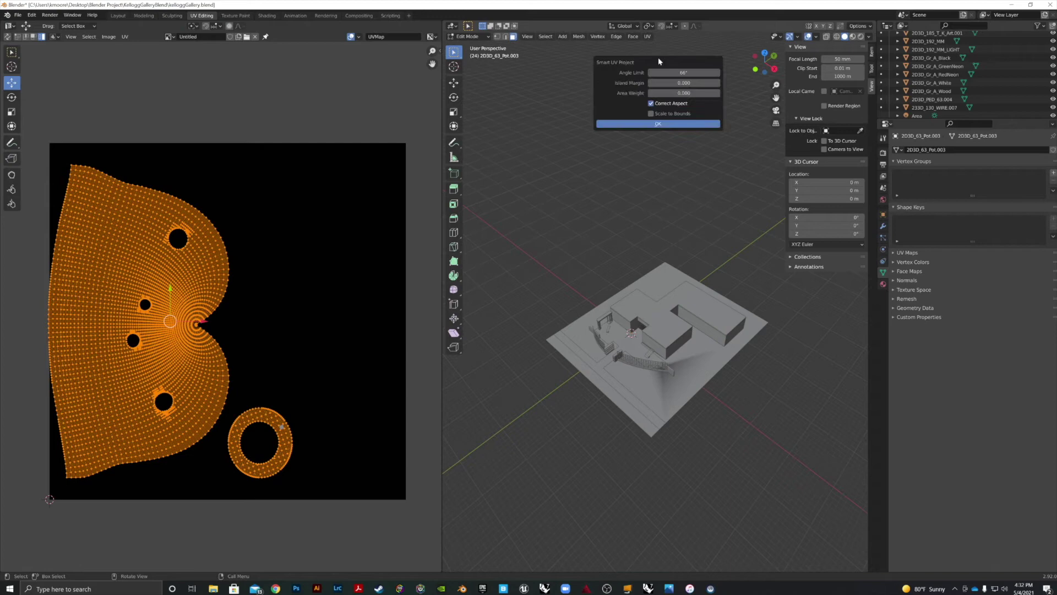
left_click(659, 125)
left_click(648, 36)
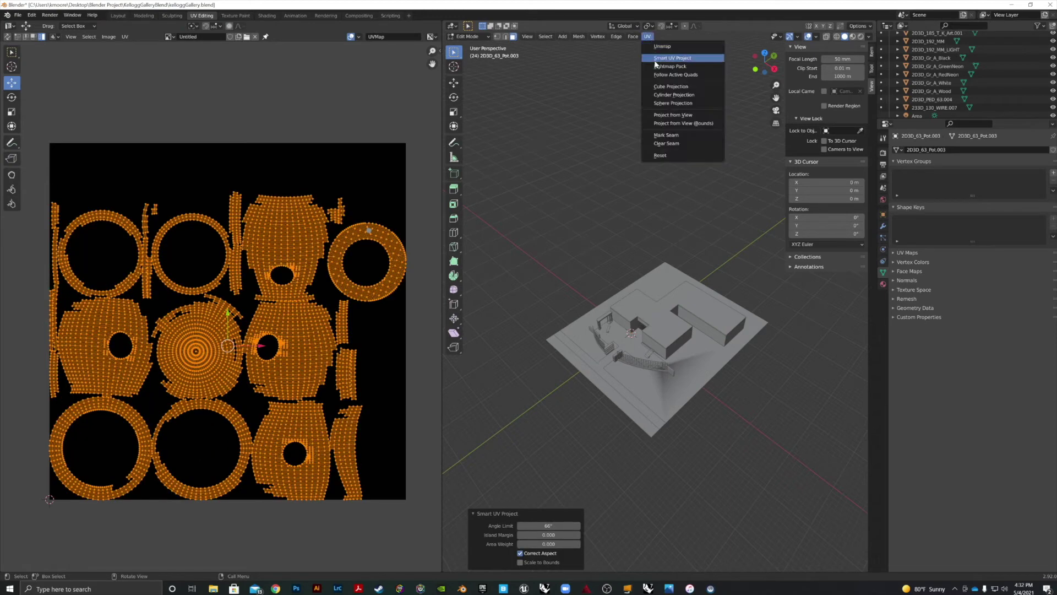
left_click(662, 47)
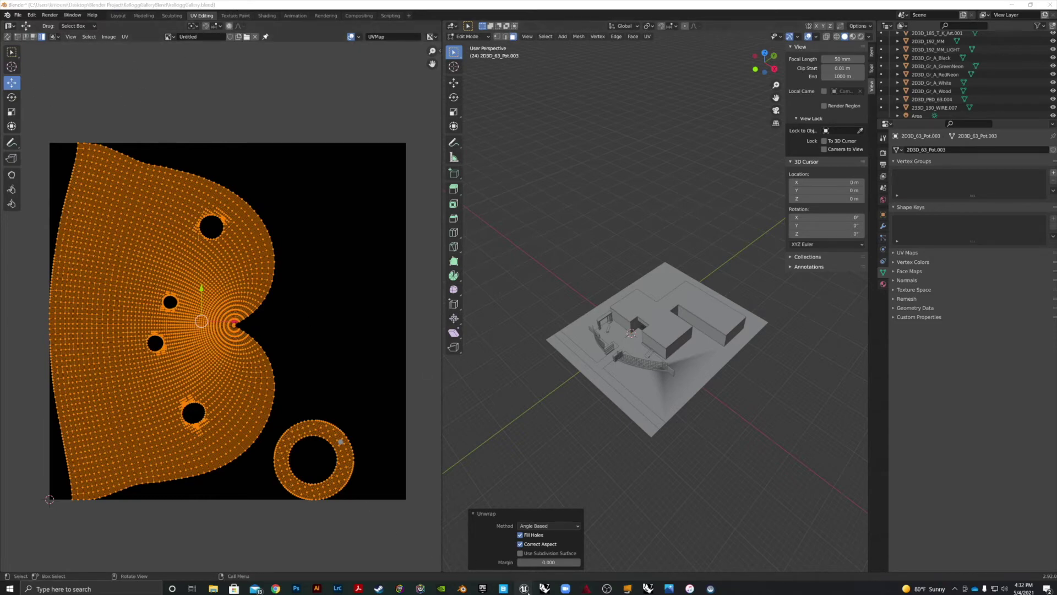
Switch to Unreal Editor and read the lighting results in the Message Log for the other objects with UV warnings.
mouse_move(524, 588)
left_click(558, 565)
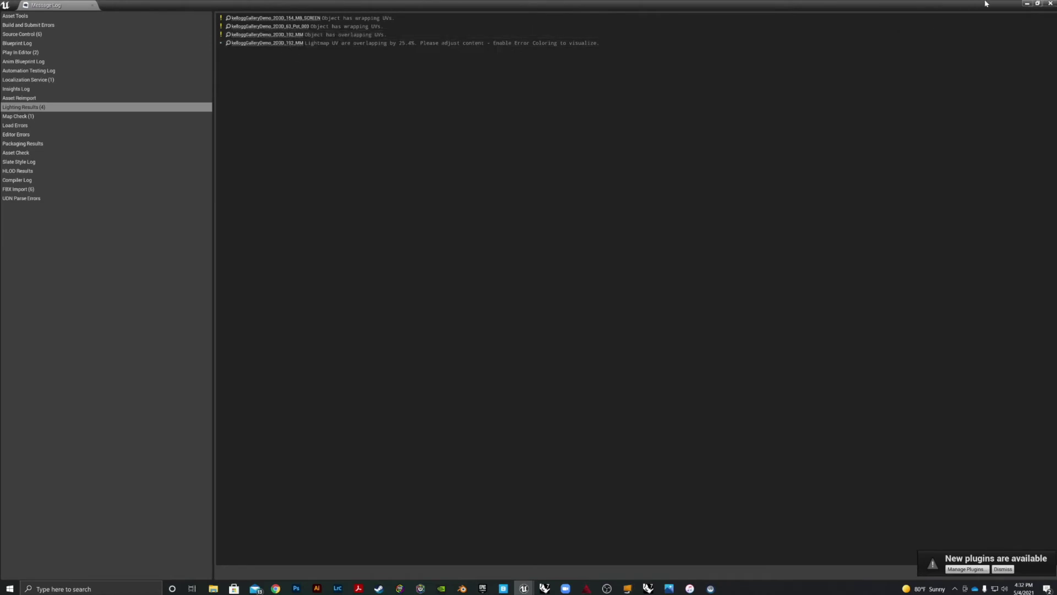
left_click(1026, 5)
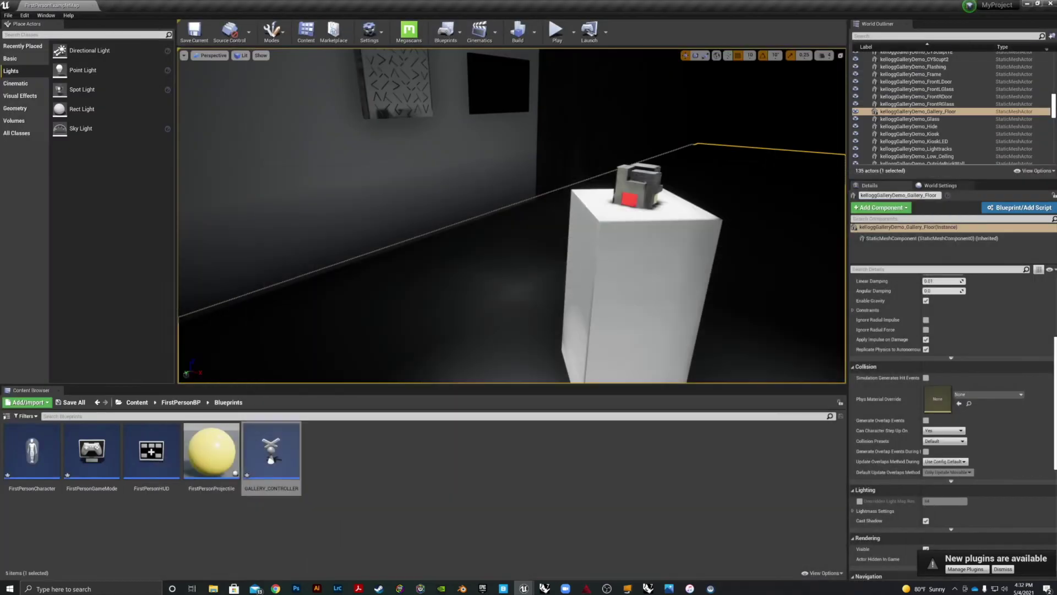
Switch to Blender and open the line-patterned wall relief 2D3D_192_MM in Edit Mode to show its UV layout.
left_click(463, 588)
scroll(666, 315, "up", 10)
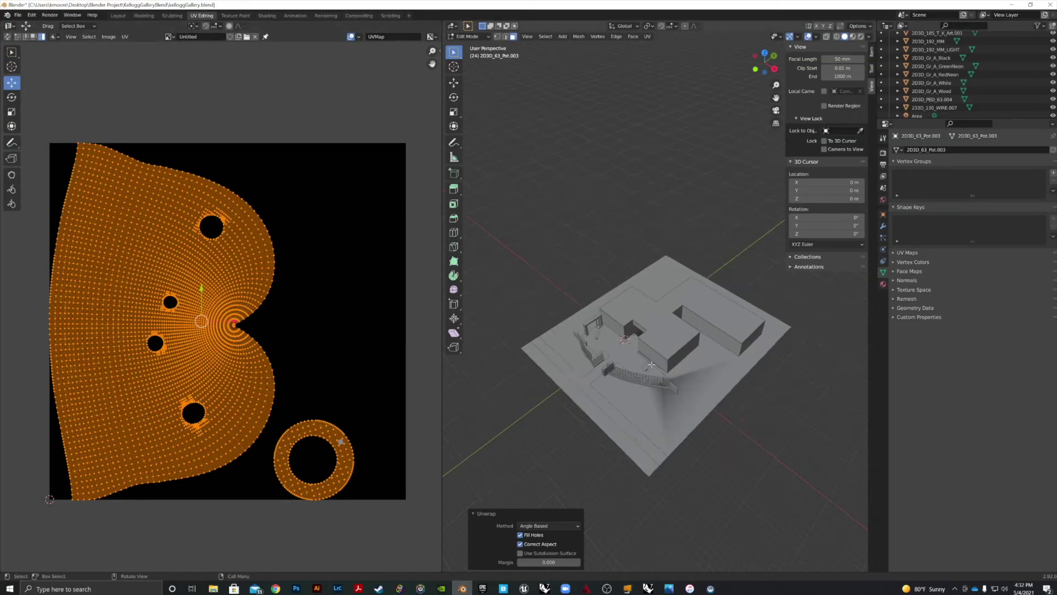
middle_click_drag(653, 381, 620, 397)
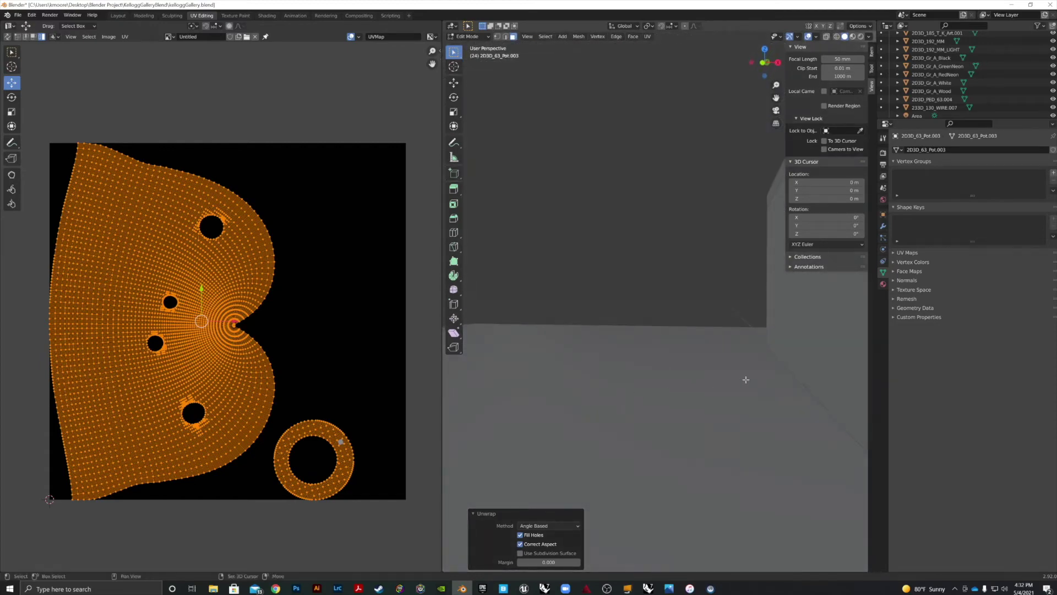
scroll(746, 379, "down", 5)
scroll(627, 385, "up", 4)
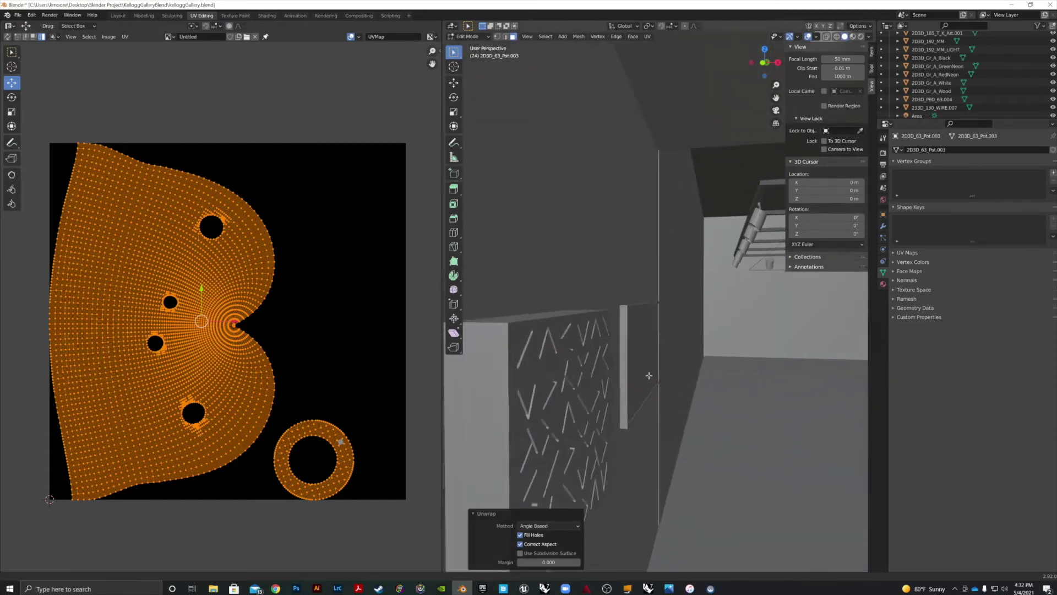
left_click(570, 367)
key("Tab")
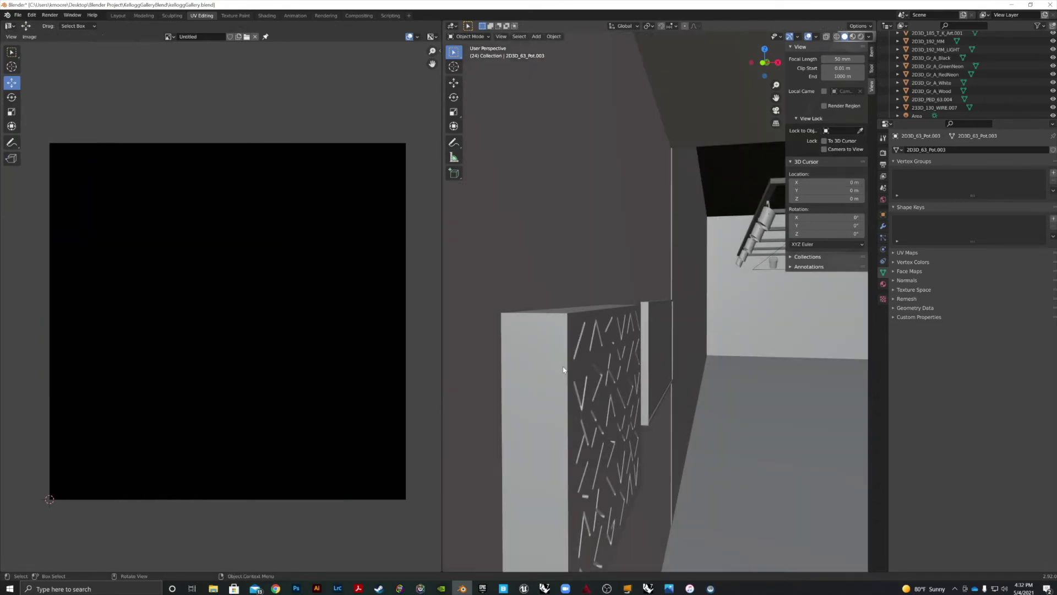
left_click(564, 370)
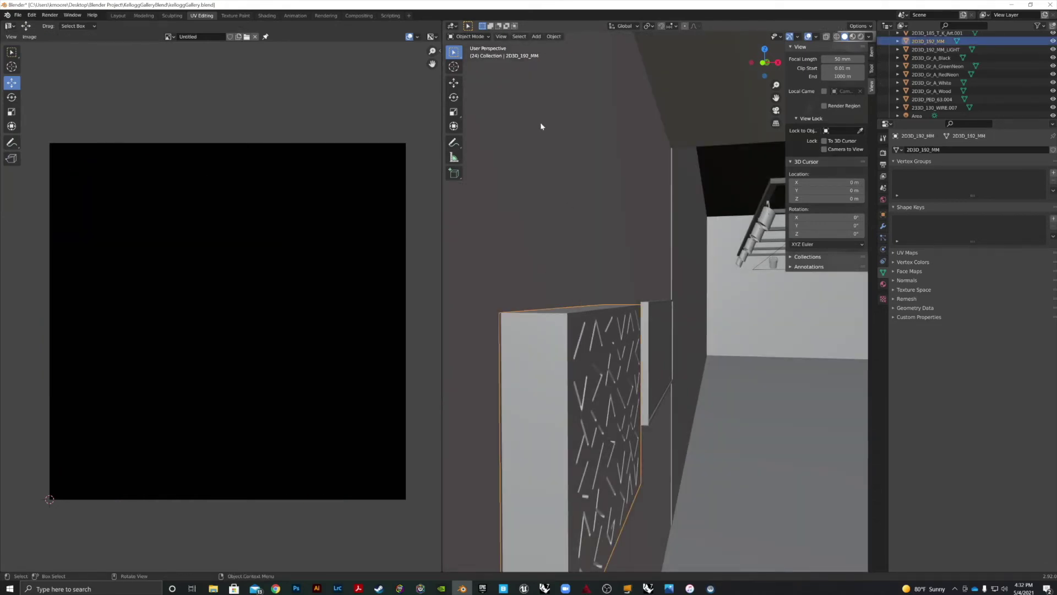
left_click(551, 36)
left_click(551, 36)
key("Tab")
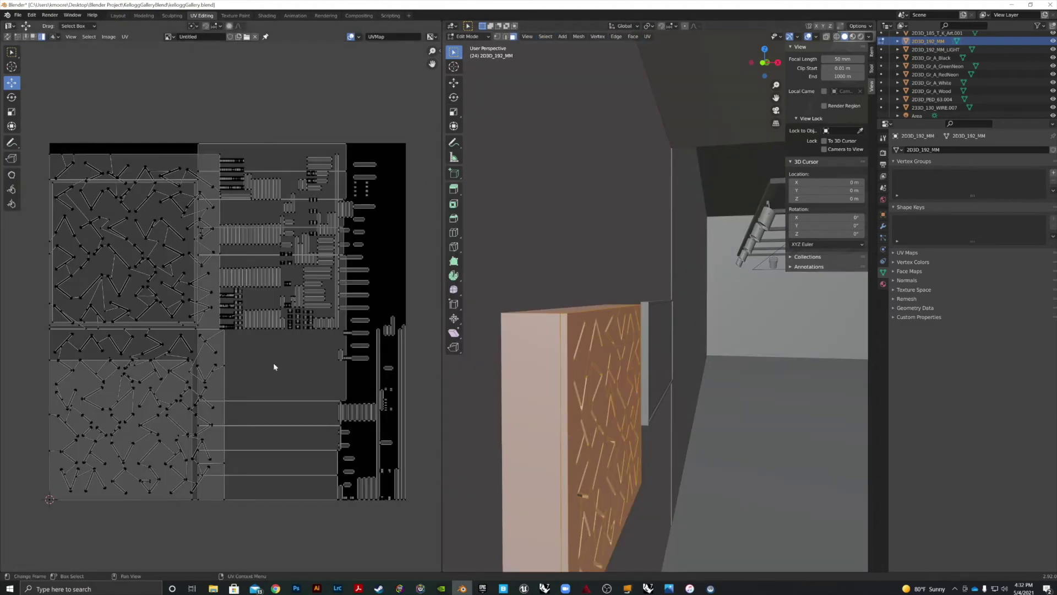
Re-unwrap the wall relief with Smart UV Project at a 66° angle limit, with Correct Aspect on.
left_click(649, 37)
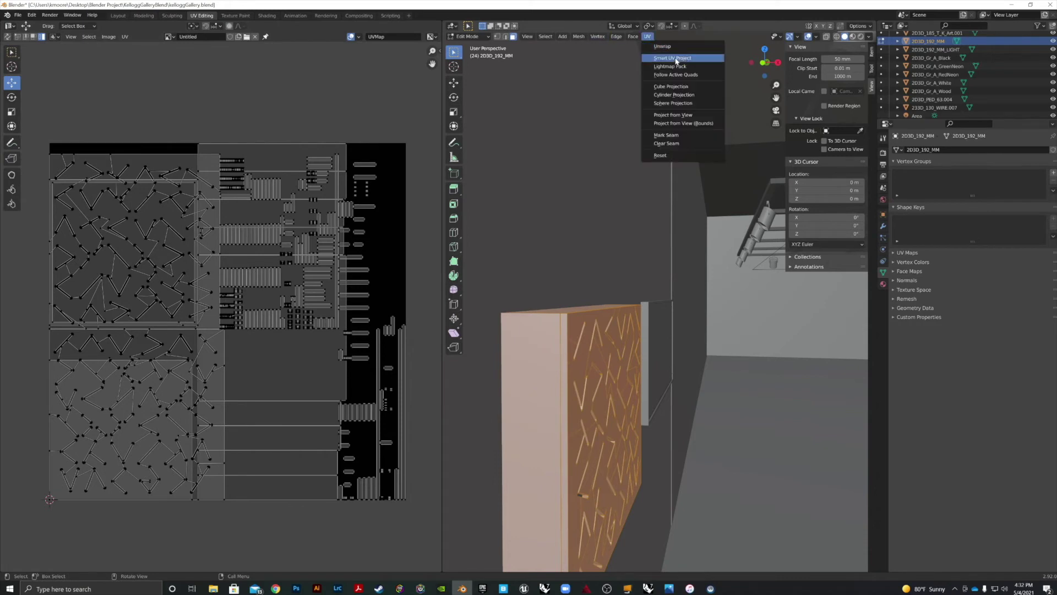
left_click(675, 58)
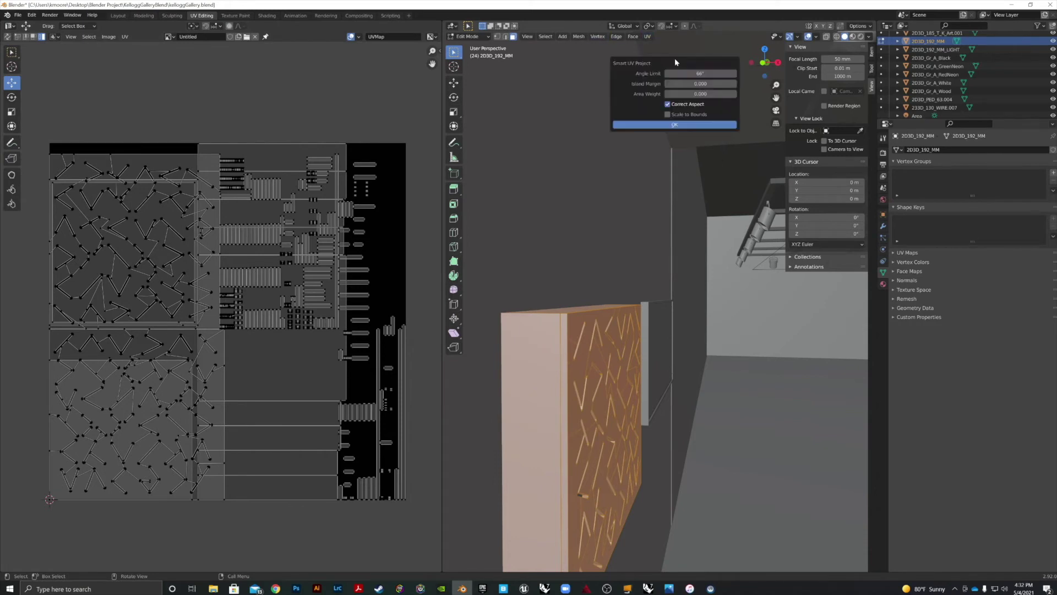
left_click(643, 124)
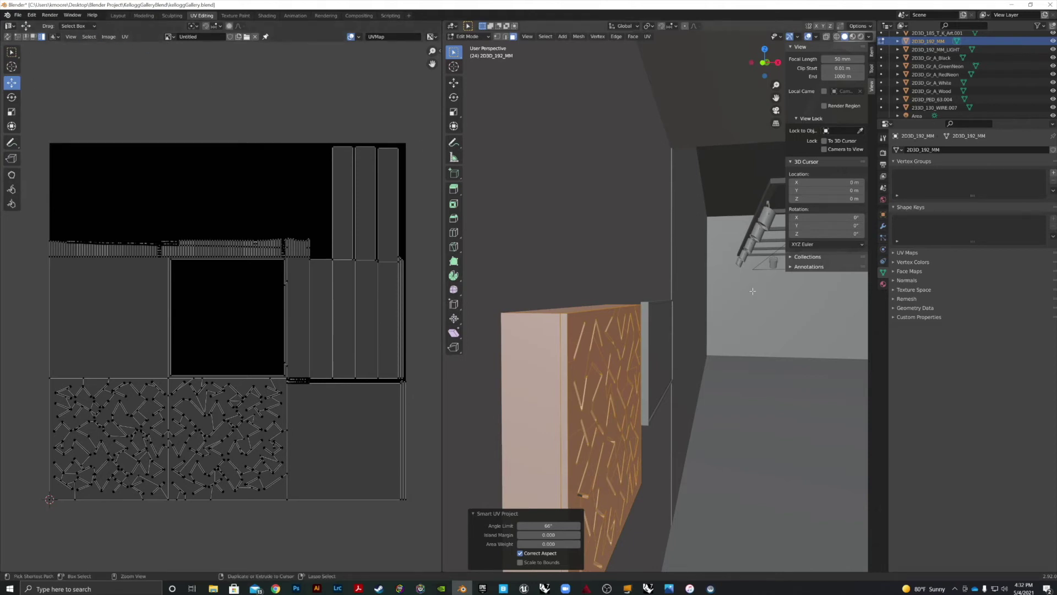
Switch to Unreal Editor, check the lighting results for 2D3D_154_MB_SCREEN and locate that screen on the gallery wall.
left_click(462, 589)
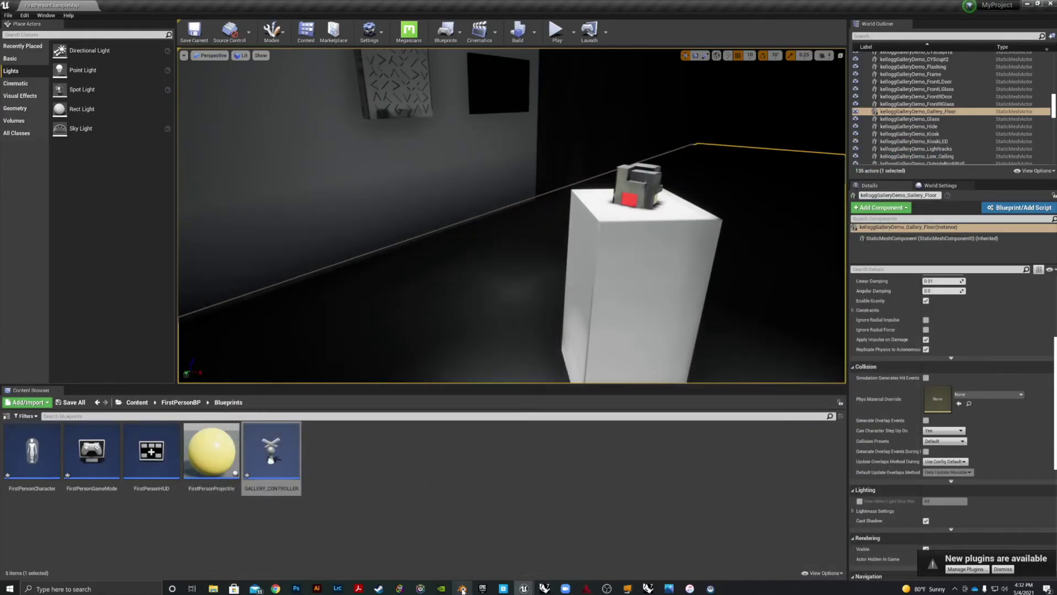
mouse_move(522, 589)
left_click(483, 548)
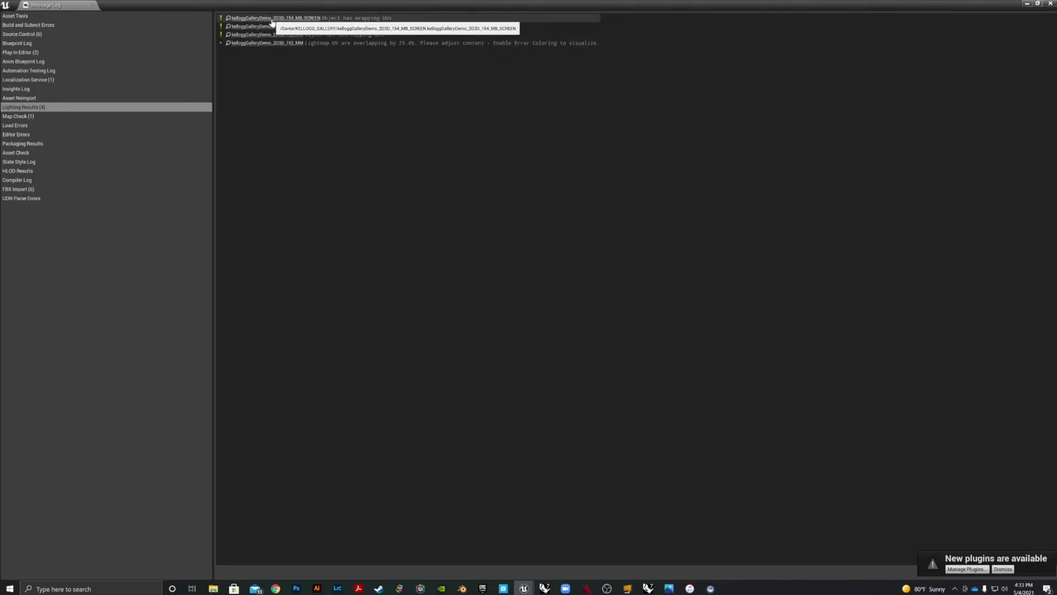
left_click(1027, 4)
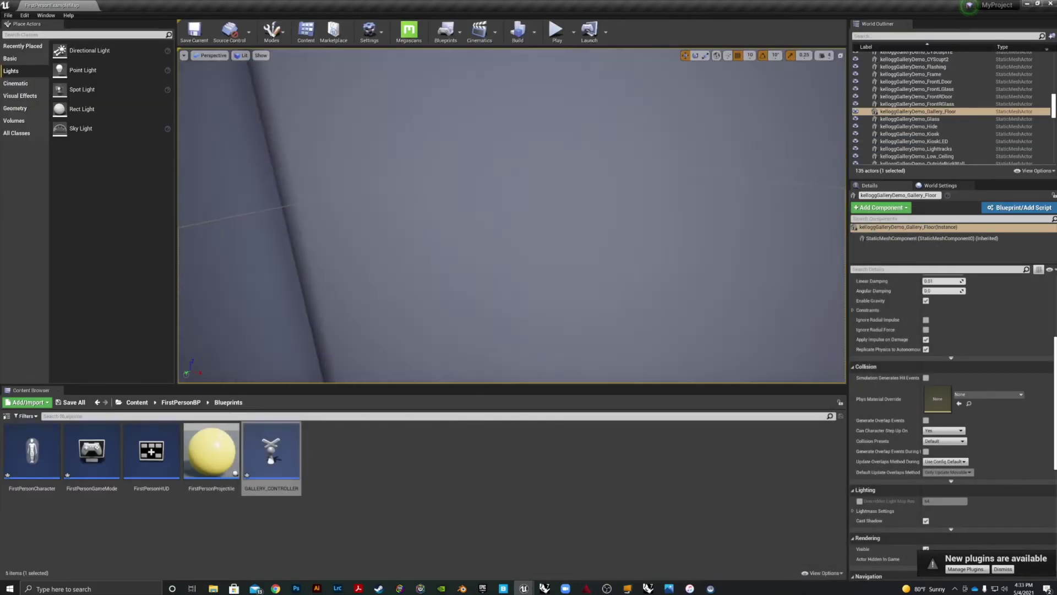
right_click_drag(512, 215, 683, 215)
left_click(526, 209)
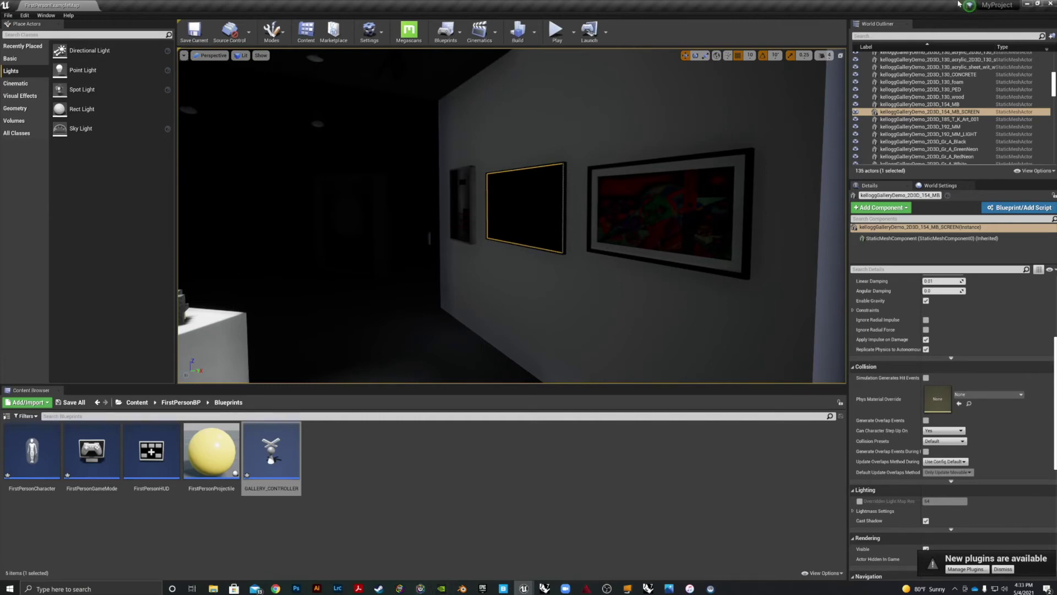
left_click(1025, 6)
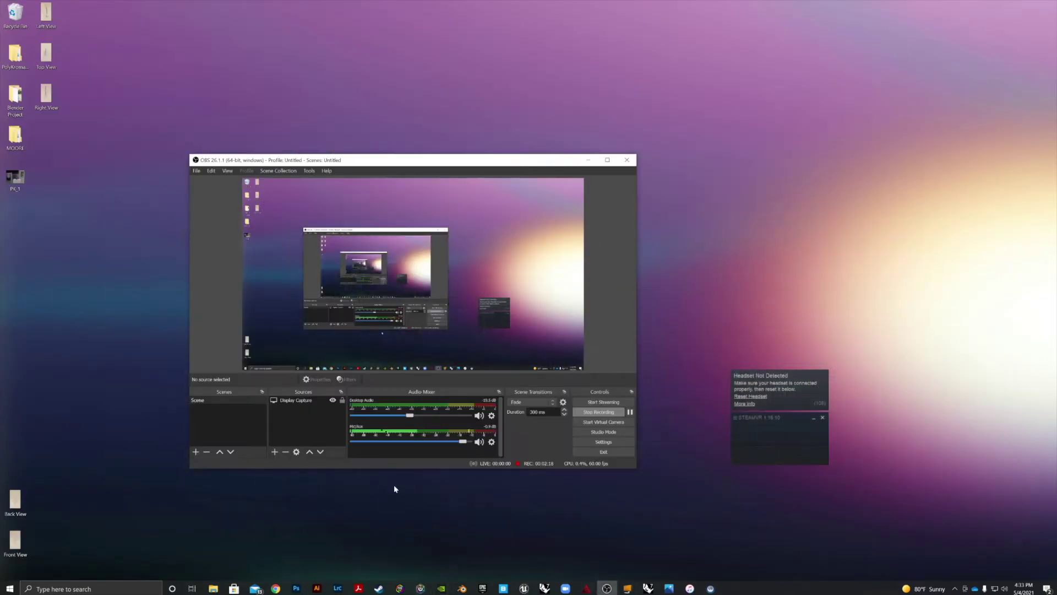
Switch to Blender and open the wall-mounted screen 2D3D_154_MB_SCREEN in Edit Mode to show its UV layout.
left_click(457, 589)
scroll(578, 352, "down", 5)
middle_click_drag(562, 350, 750, 307)
left_click(722, 287)
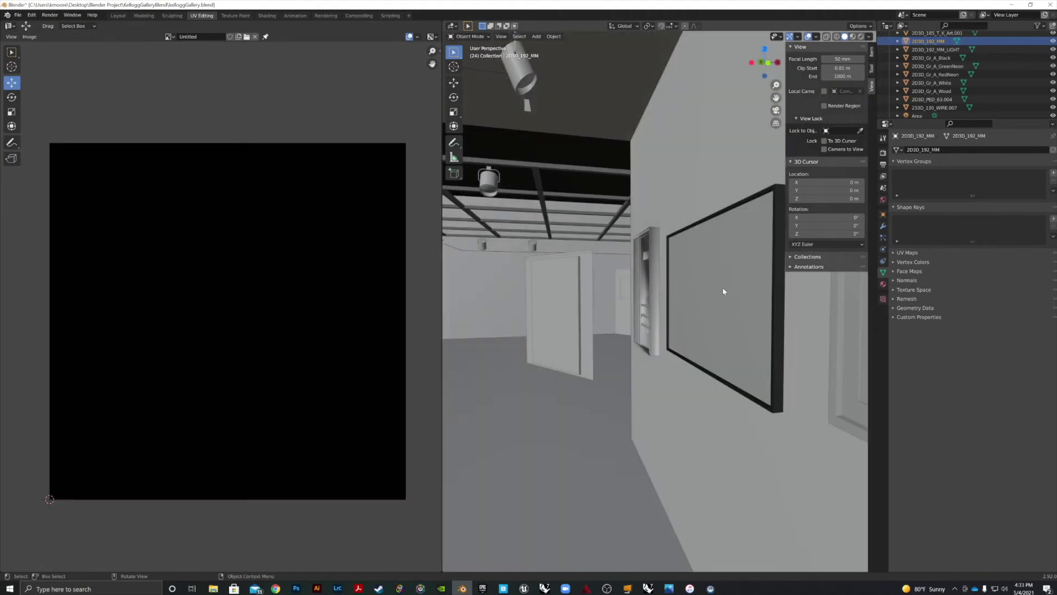
left_click(723, 287)
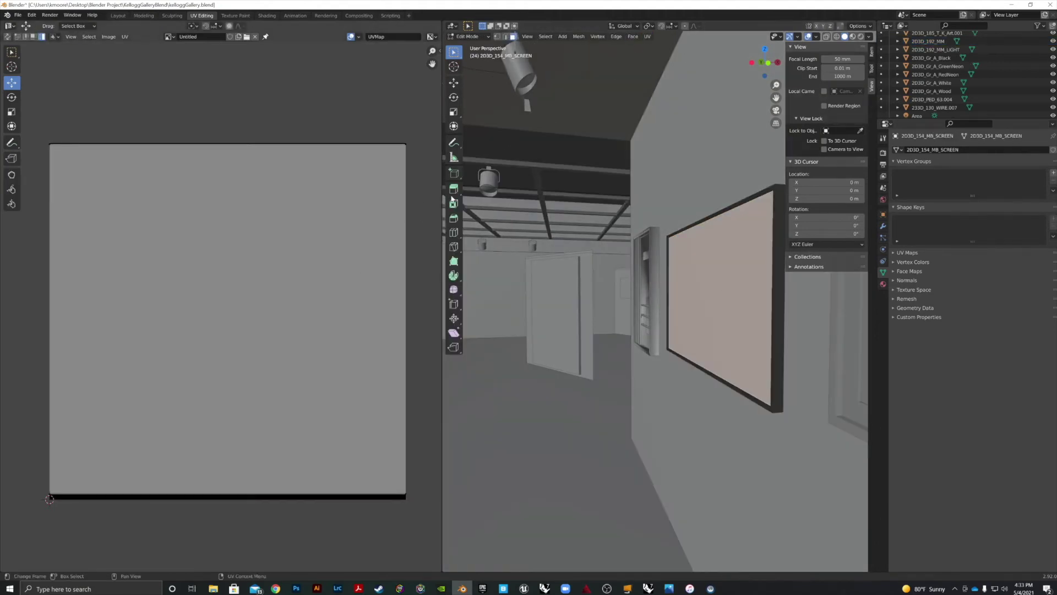
key("Tab")
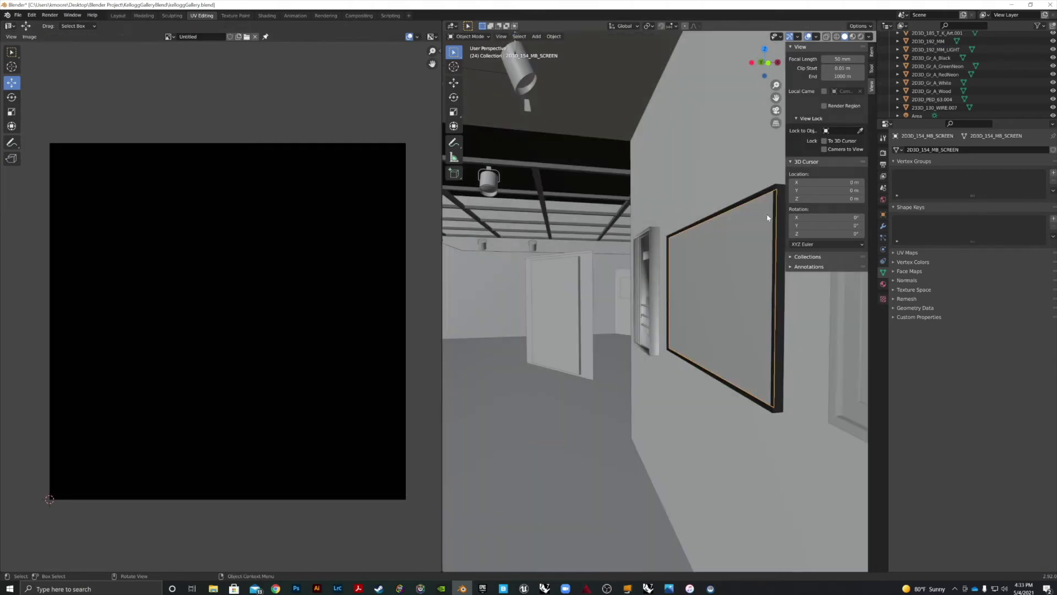
left_click(777, 190)
left_click(715, 250)
key("Tab")
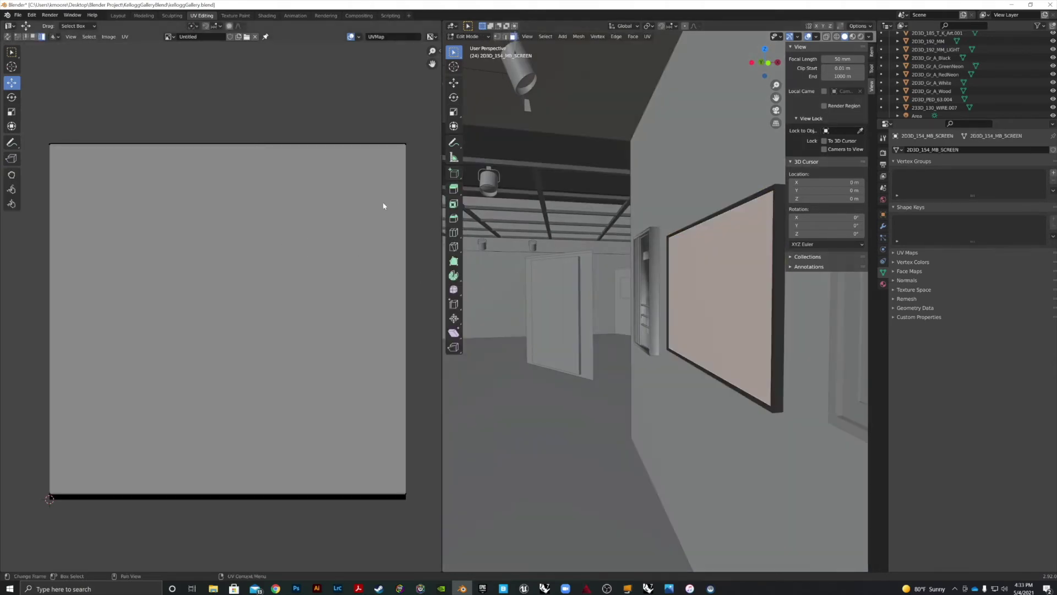
Scale all of the screen's UVs down to about 0.97 inside the UV tile and save the Blender file.
key("a")
key("s")
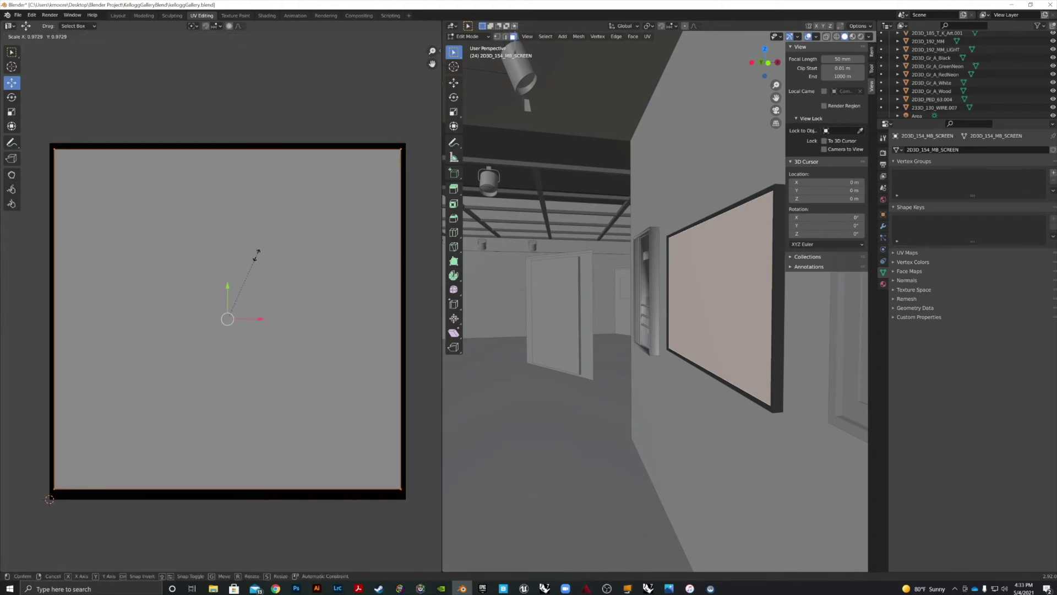
left_click(257, 259)
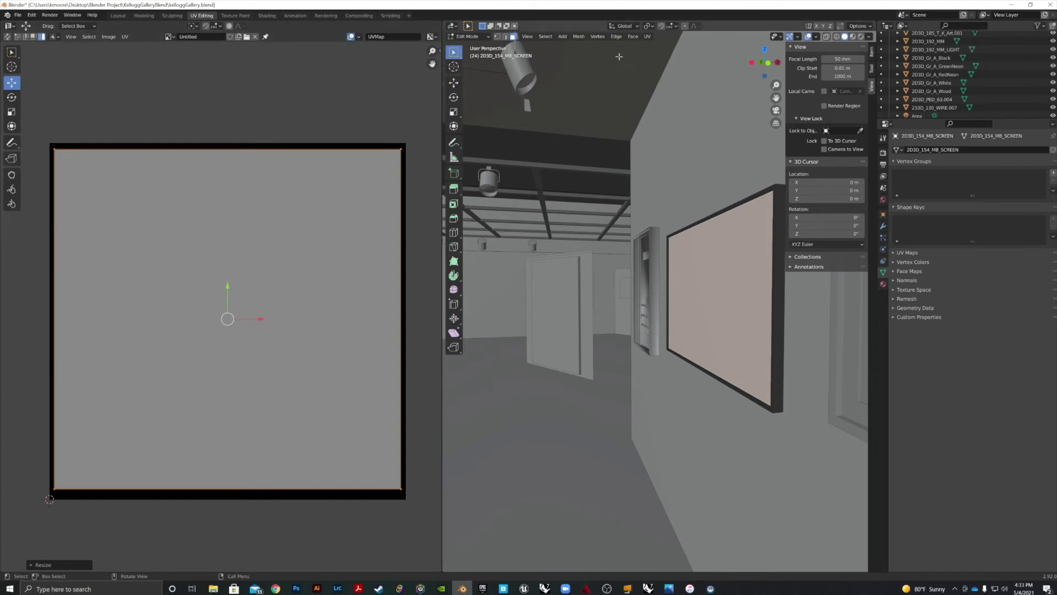
key("ctrl+s")
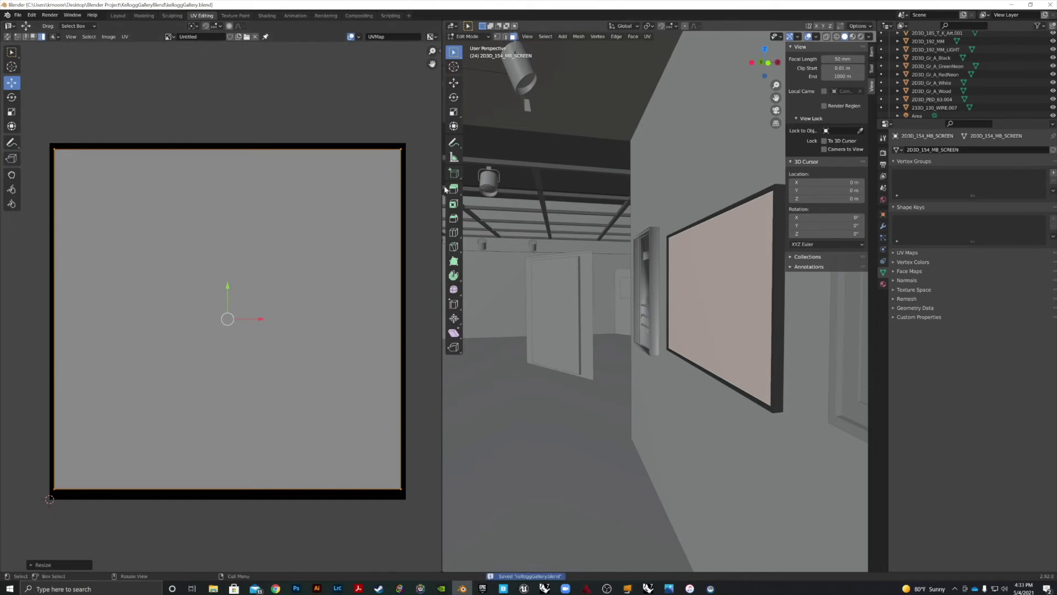
Return to Object Mode and select the black frame 2D3D_154_MB around the wall screen.
middle_click_drag(664, 102, 701, 312)
scroll(701, 313, "up", 3)
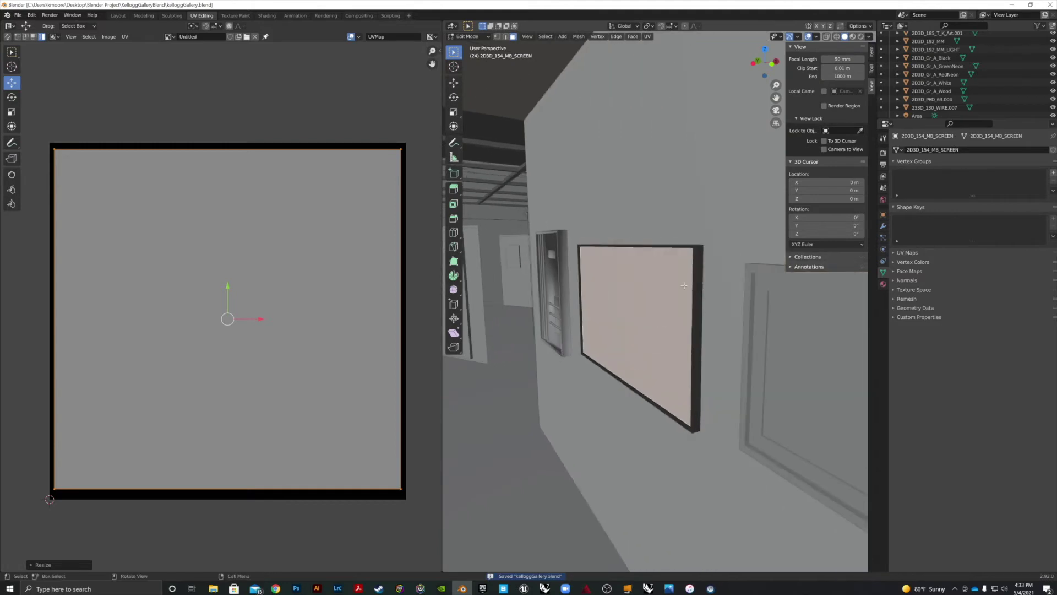
key("Tab")
left_click(698, 263)
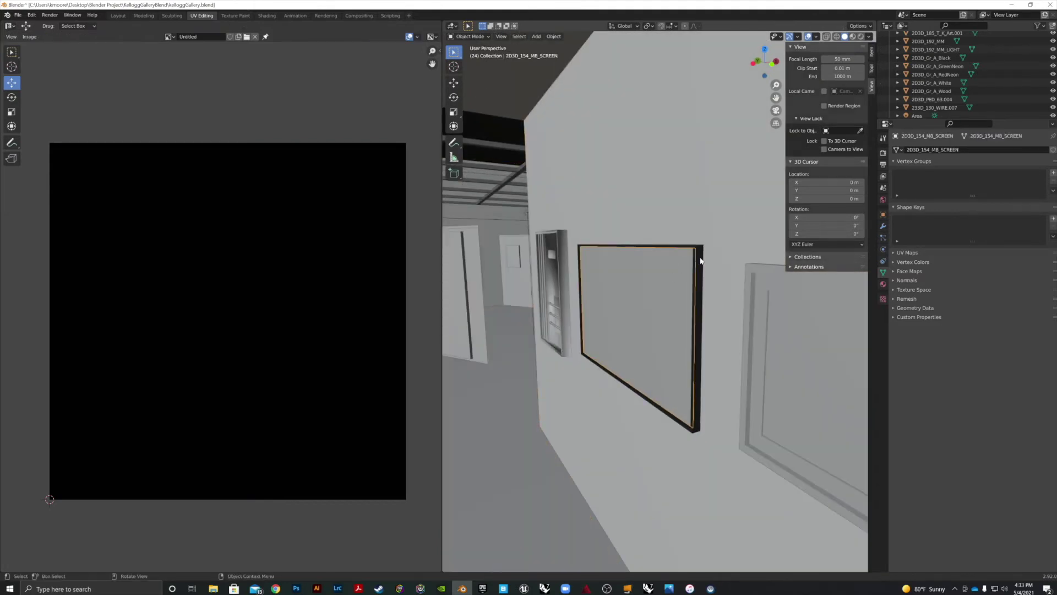
left_click(702, 261)
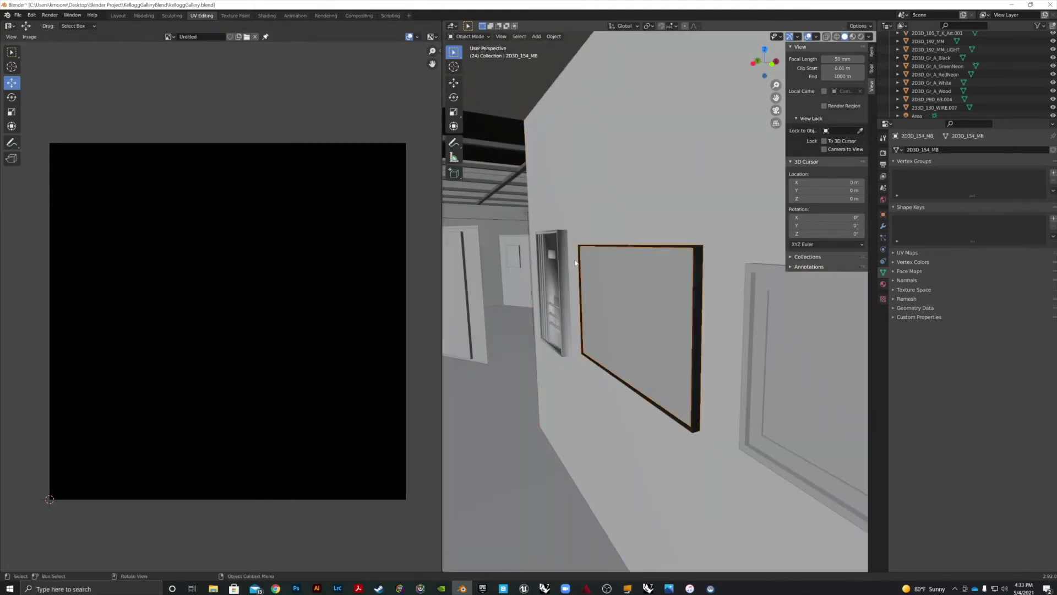
Export the scene as FBX to the Kellogg_FBX folder, overwriting 2D3D_154_MB.fbx.
left_click(18, 15)
mouse_move(31, 135)
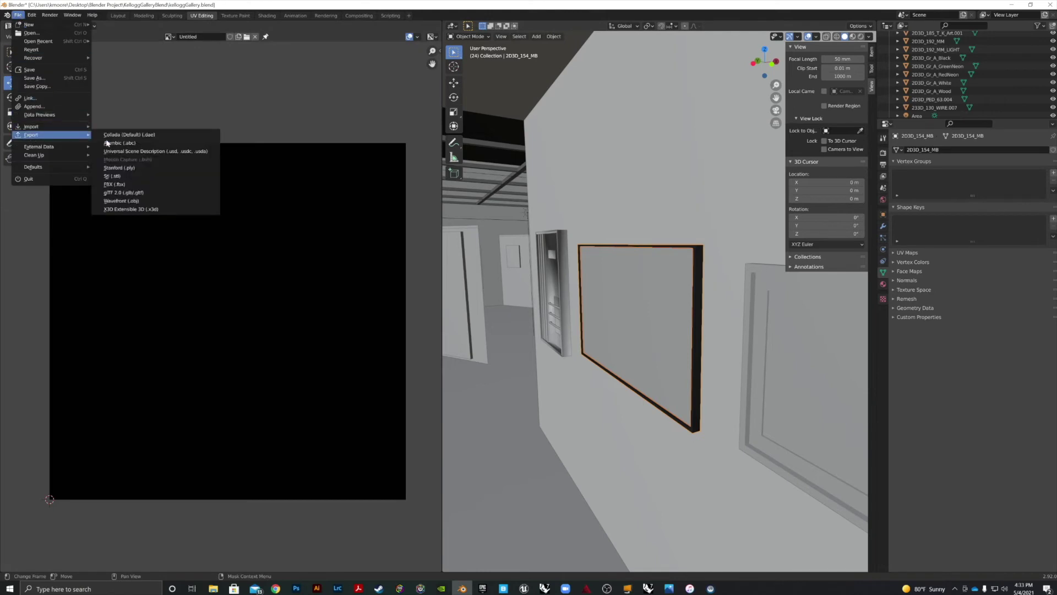
left_click(121, 184)
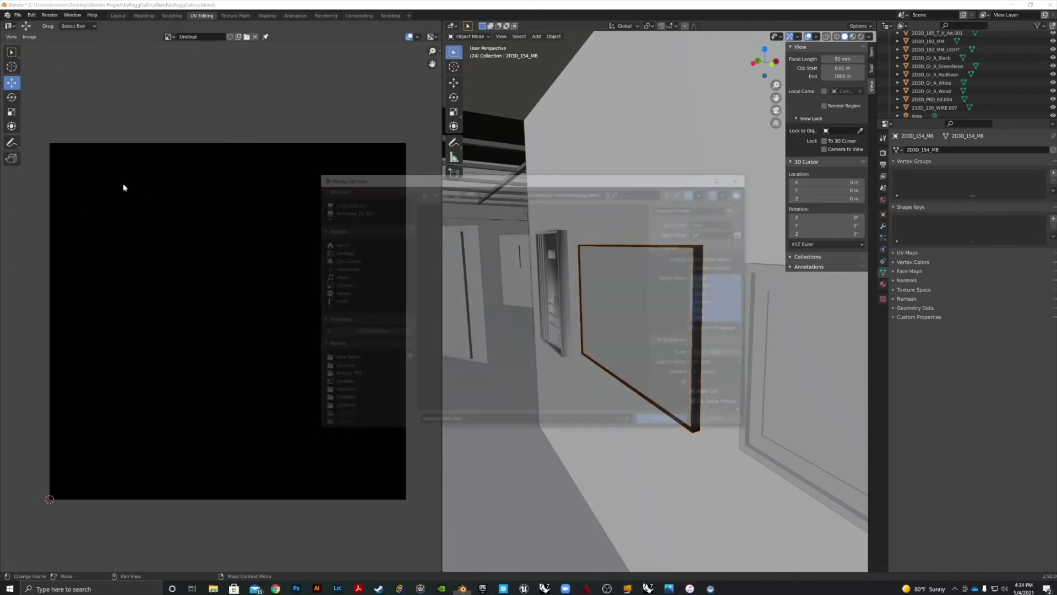
double_click(442, 240)
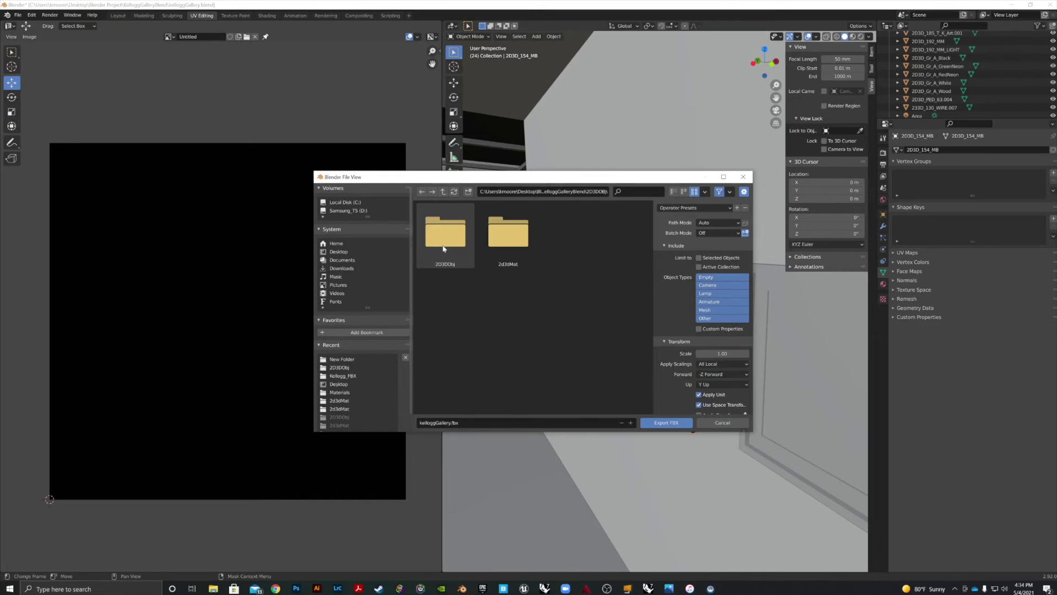
double_click(444, 232)
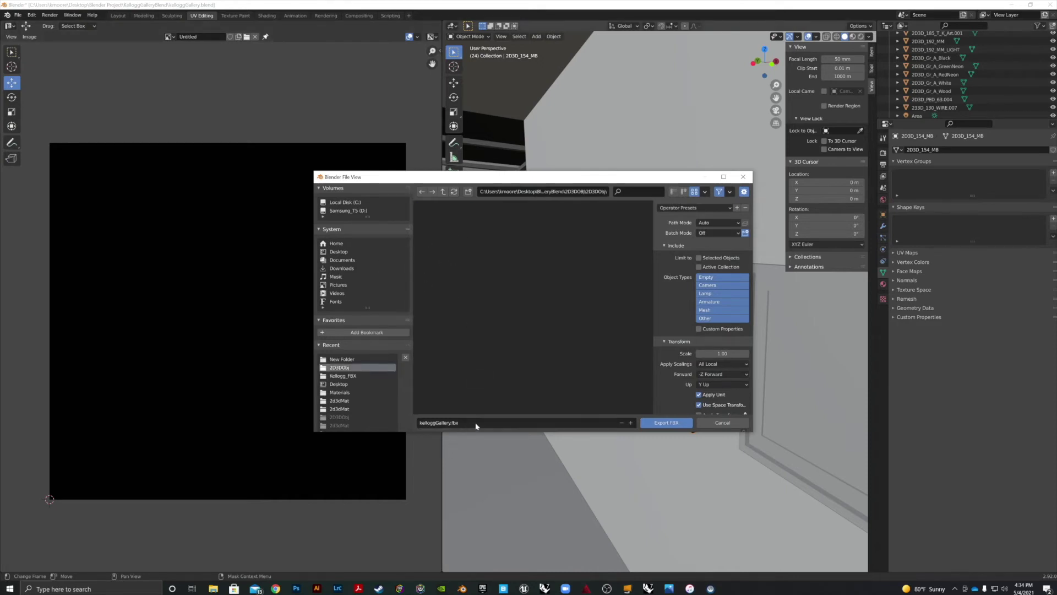
left_click(343, 376)
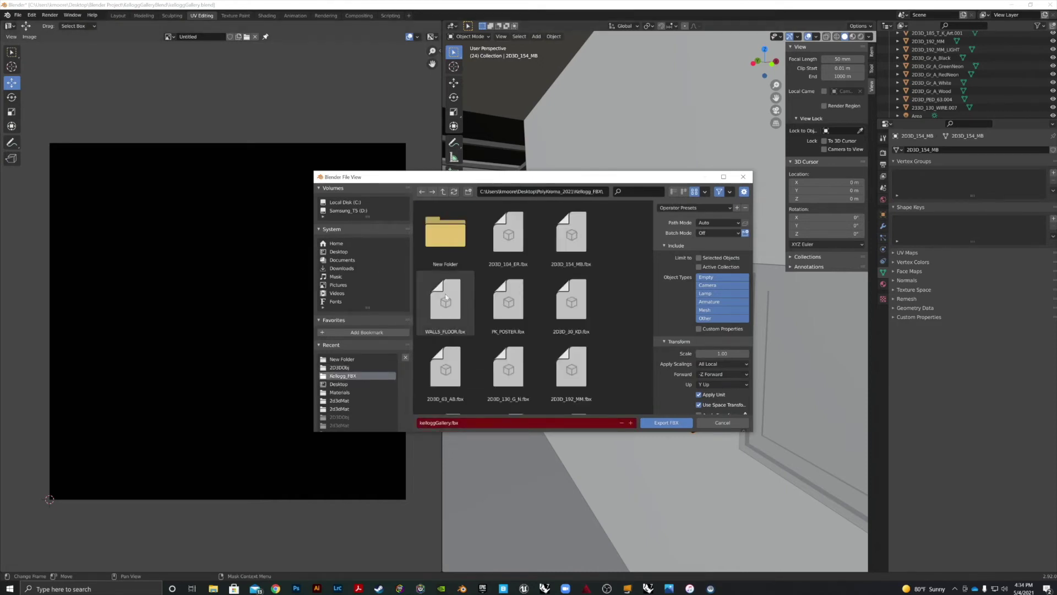
left_click(572, 240)
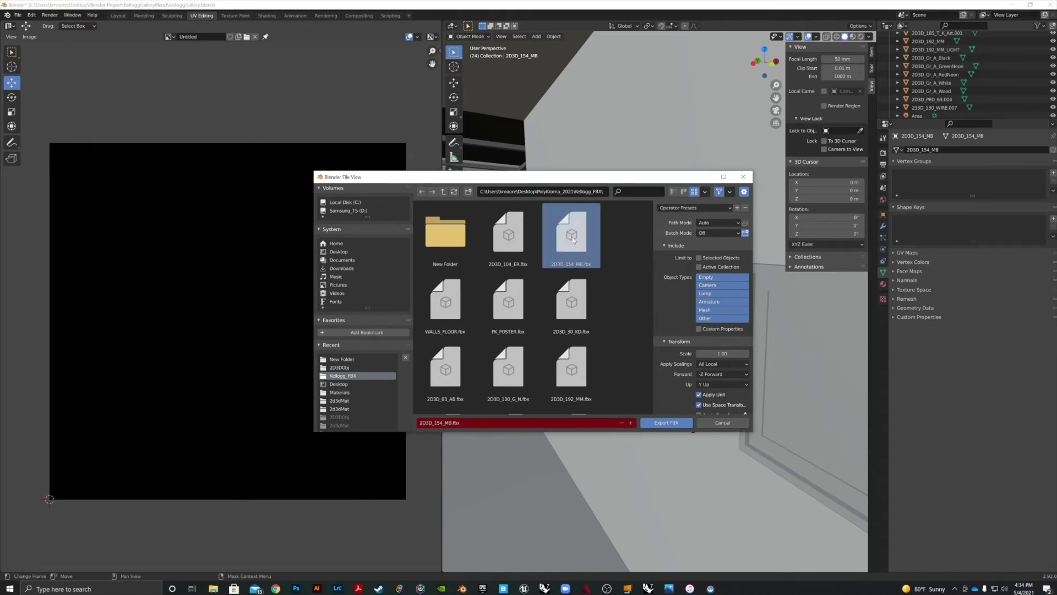
left_click(666, 423)
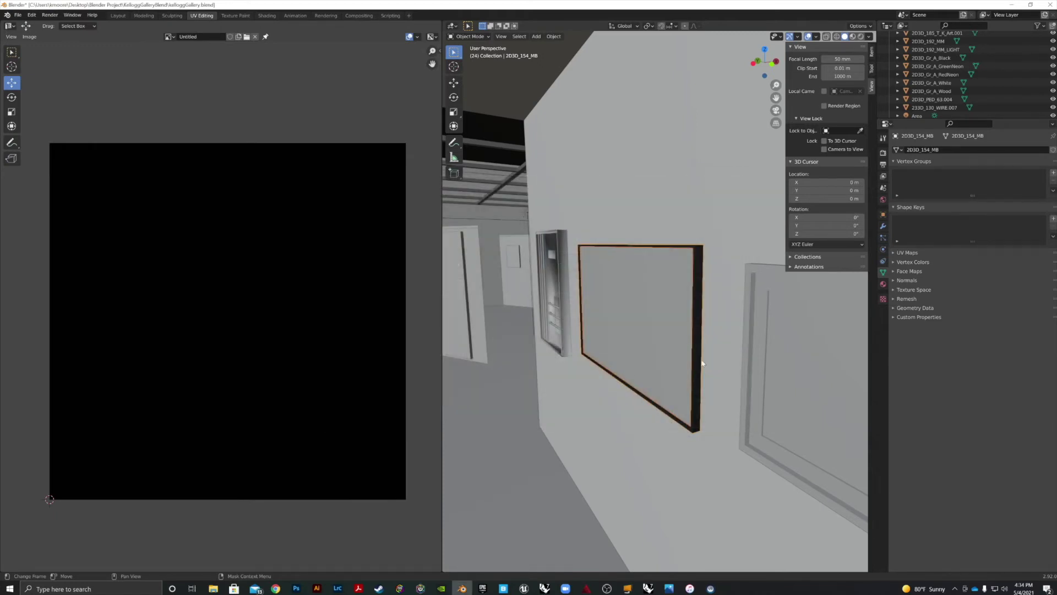
Switch to Unreal Editor, select the wall screen together with its black frame, and locate their mesh assets in the KELLOGG_GALLERY folder.
left_click(1014, 5)
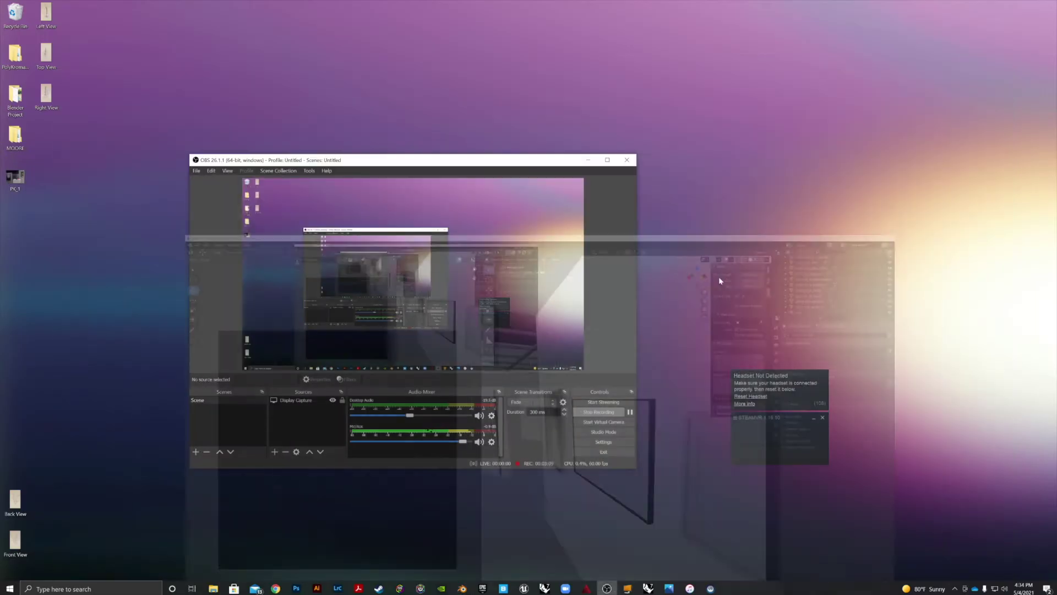
left_click(524, 588)
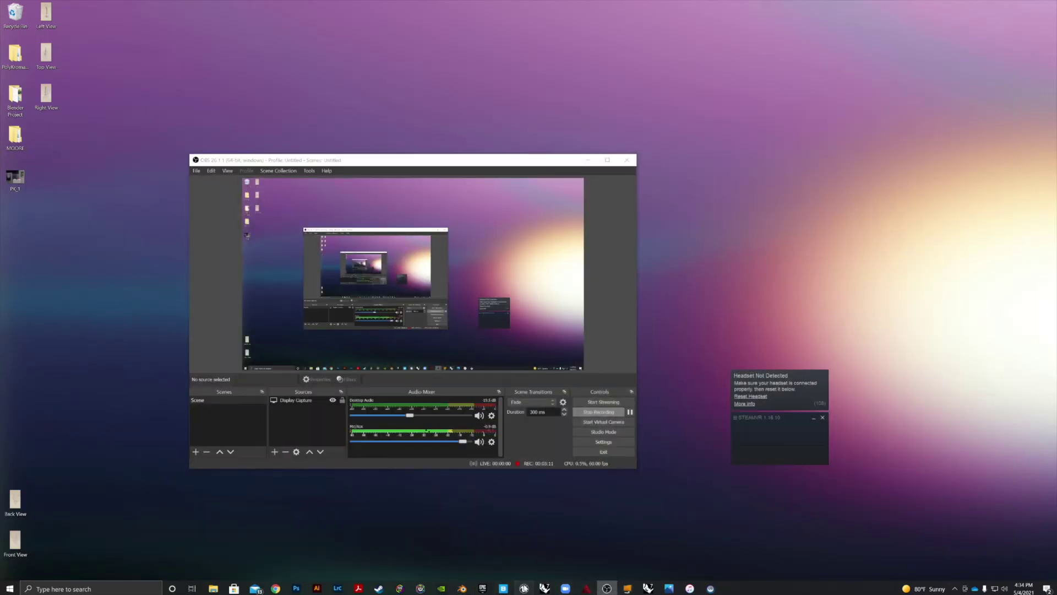
key("w")
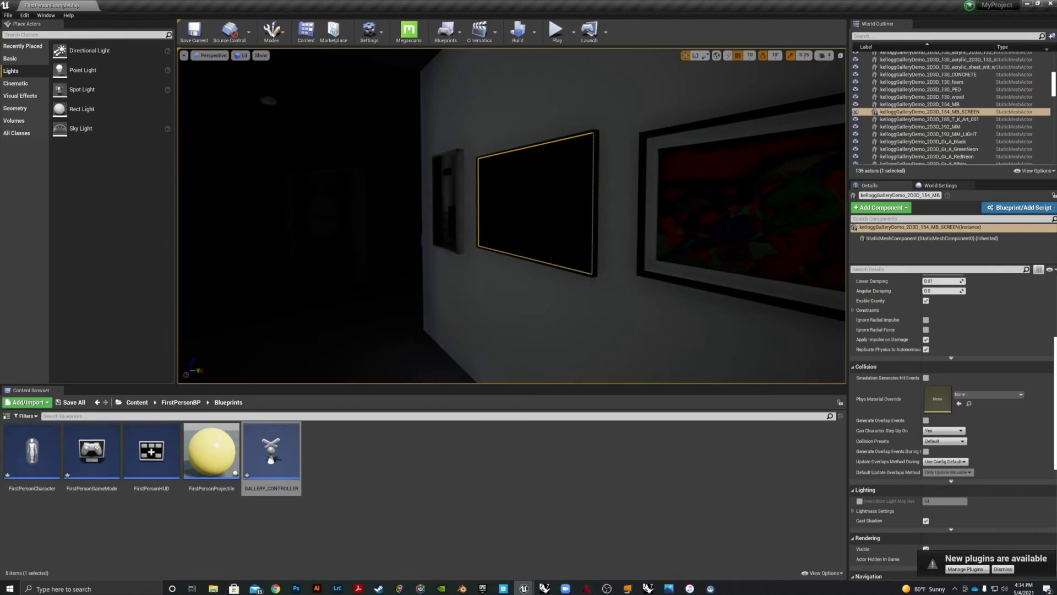
left_click(596, 204)
left_click(570, 155, "ctrl")
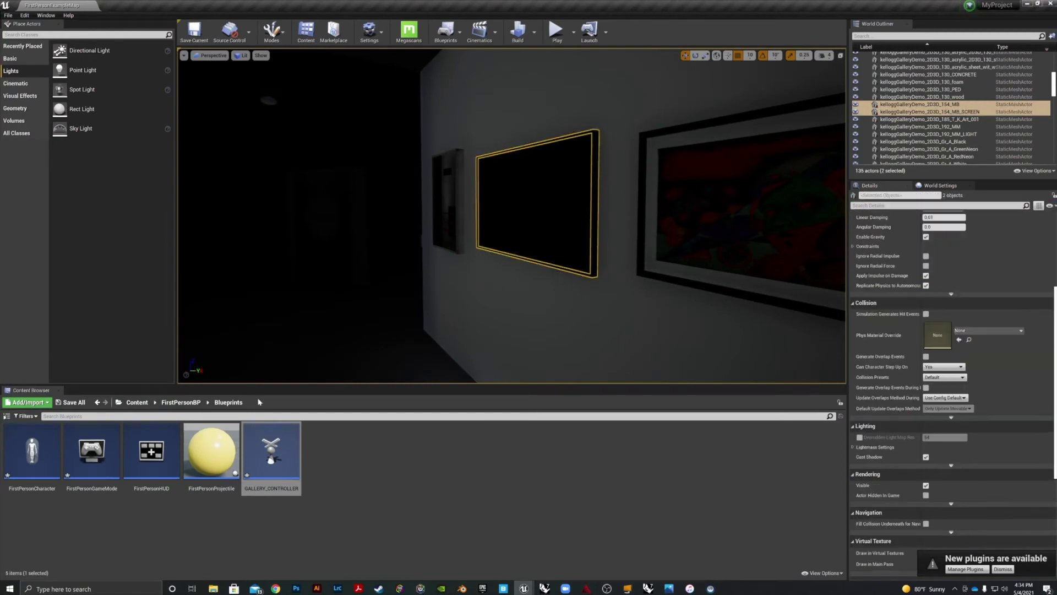
right_click(903, 110)
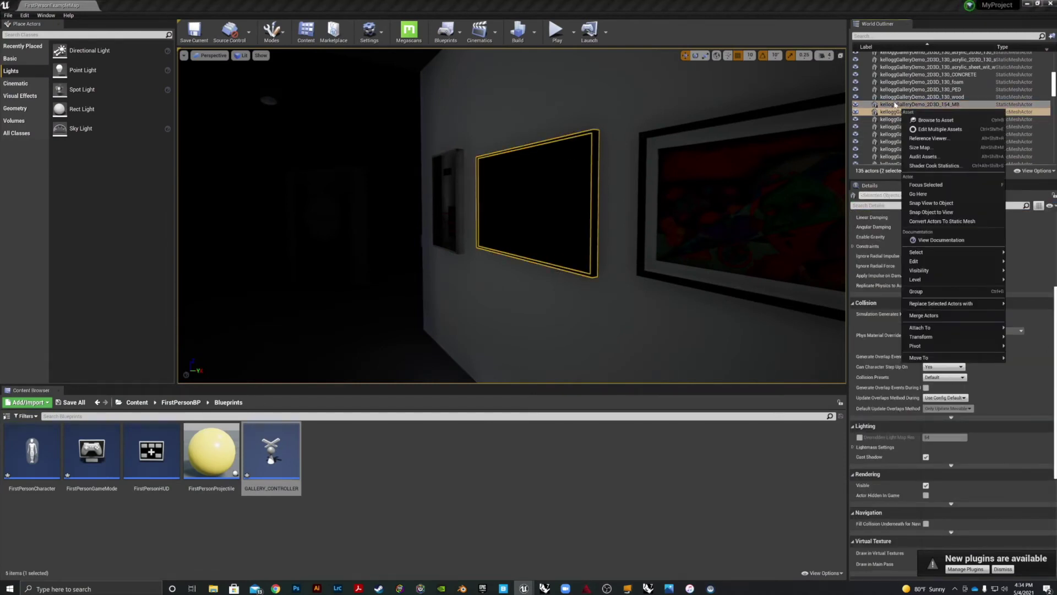
left_click(931, 120)
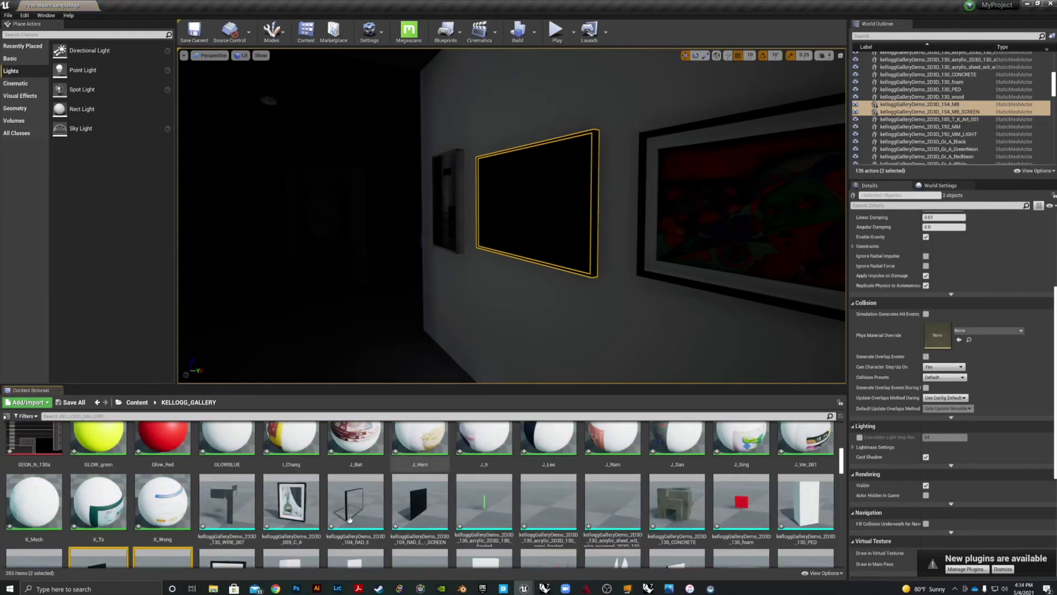
scroll(198, 519, "down", 7)
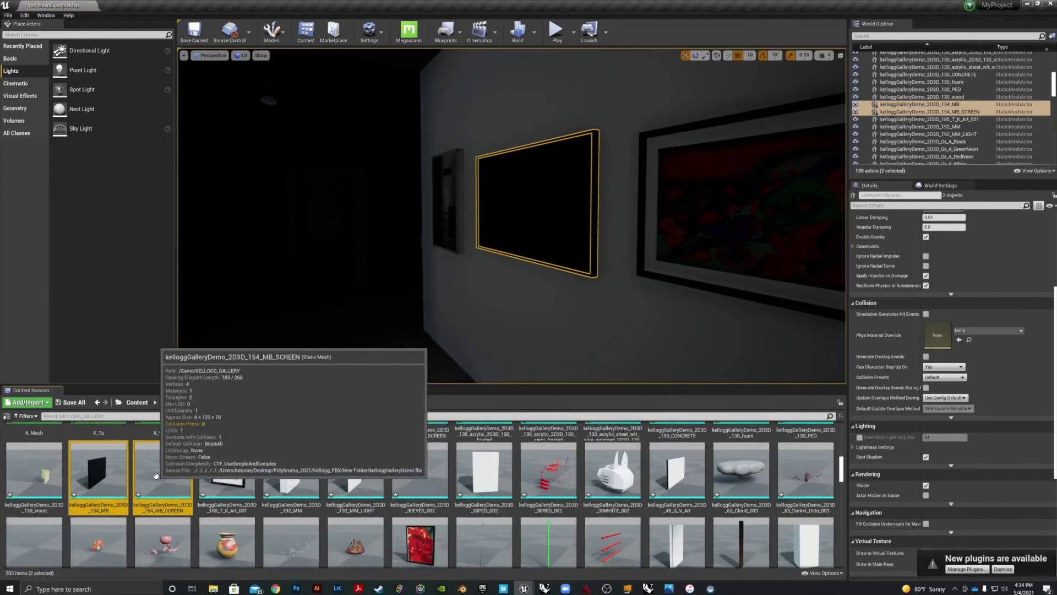
Reimport the frame mesh kelloggGalleryDemo_2D3D_154_MB from the new source file 2D3D_154_MB in the Kellogg_FBX folder.
right_click(155, 476)
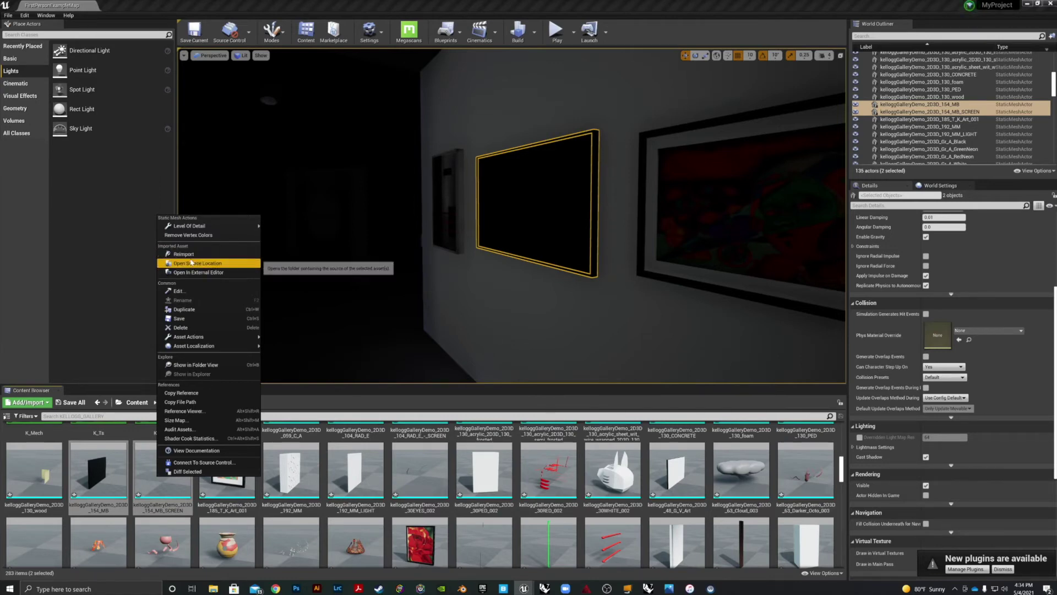
left_click(95, 476)
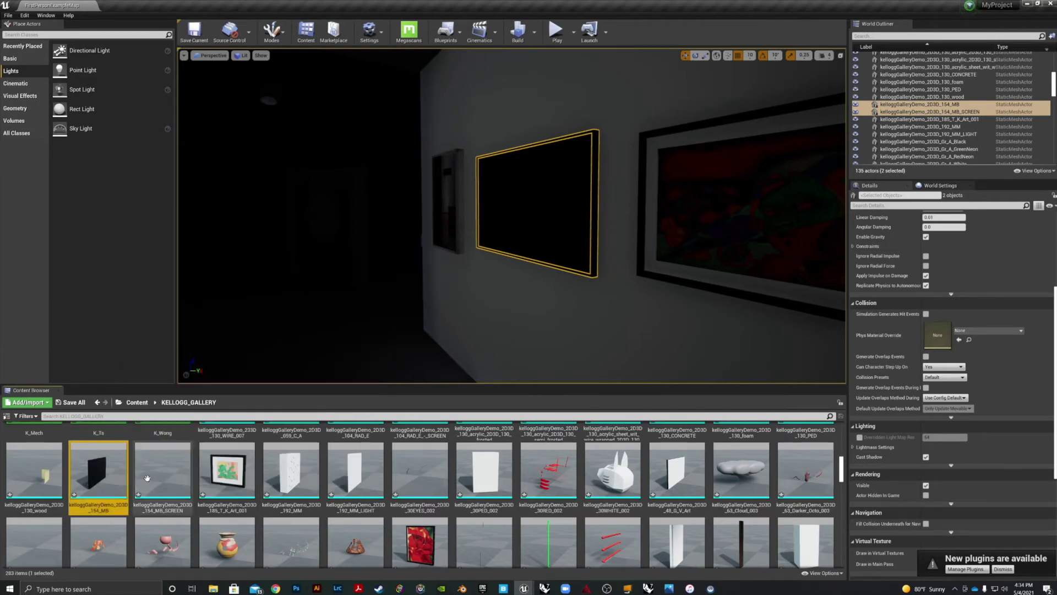
right_click(95, 476)
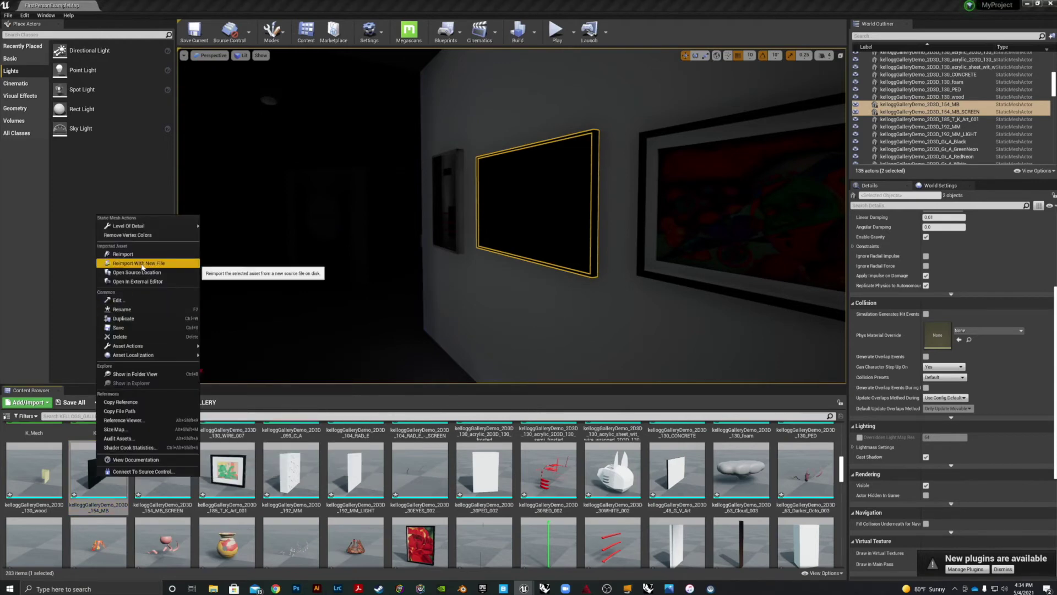
left_click(142, 263)
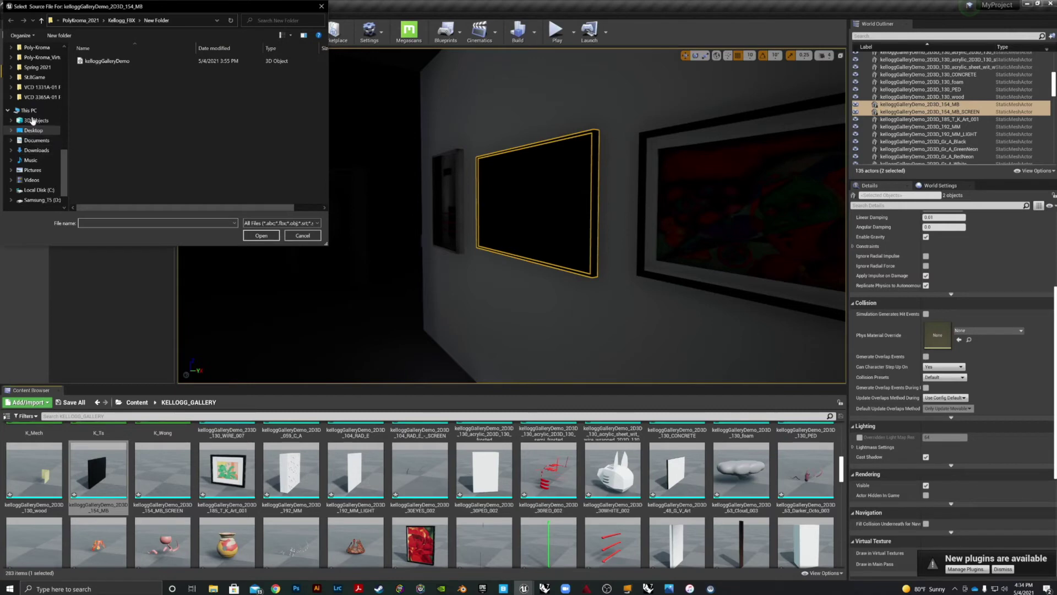
scroll(30, 178, "down", 1)
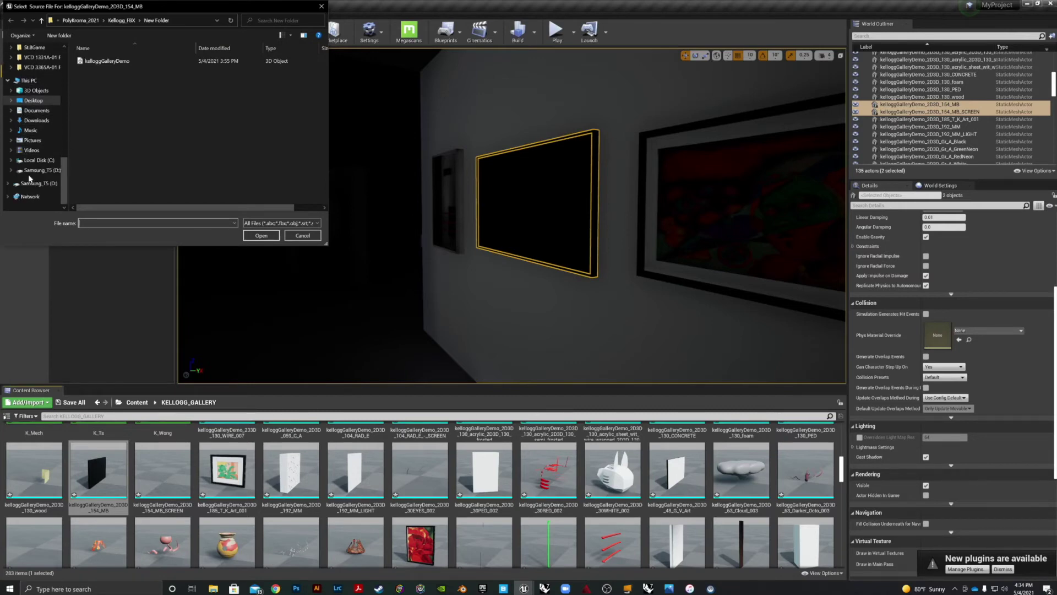
left_click(34, 100)
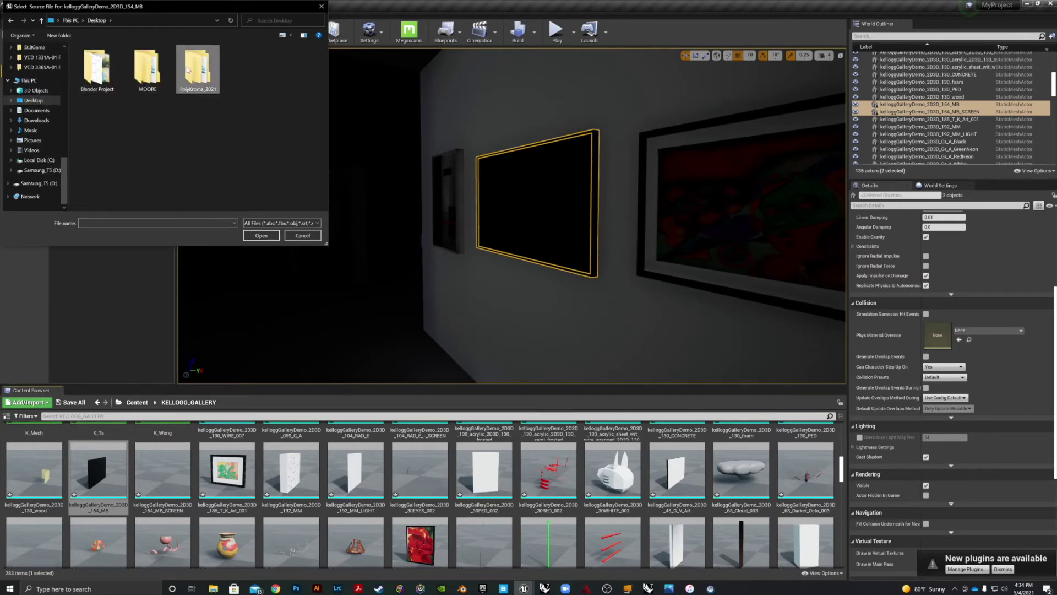
double_click(188, 69)
double_click(108, 70)
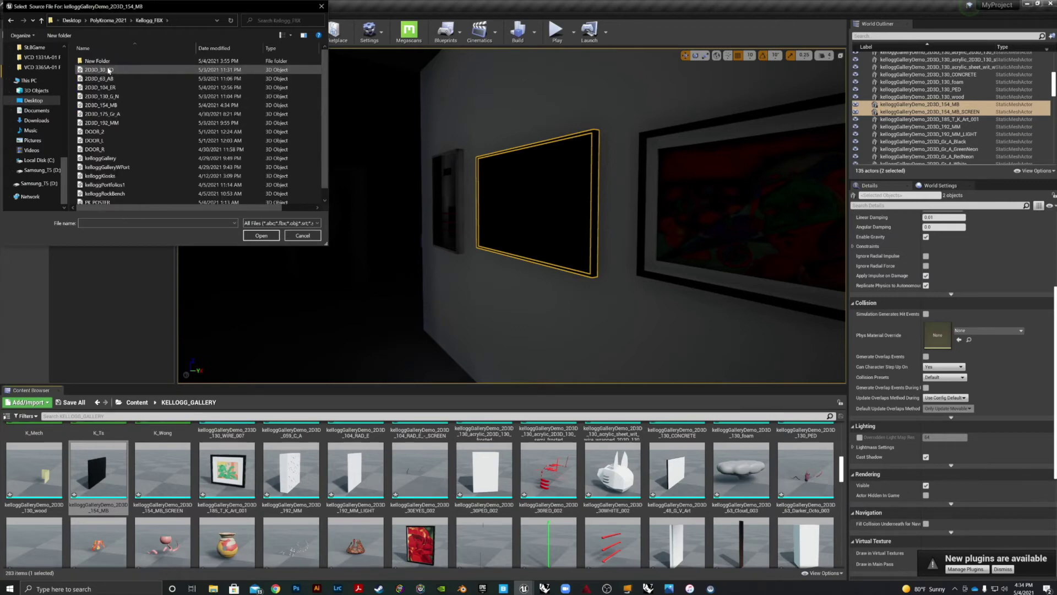
left_click(114, 106)
left_click(275, 238)
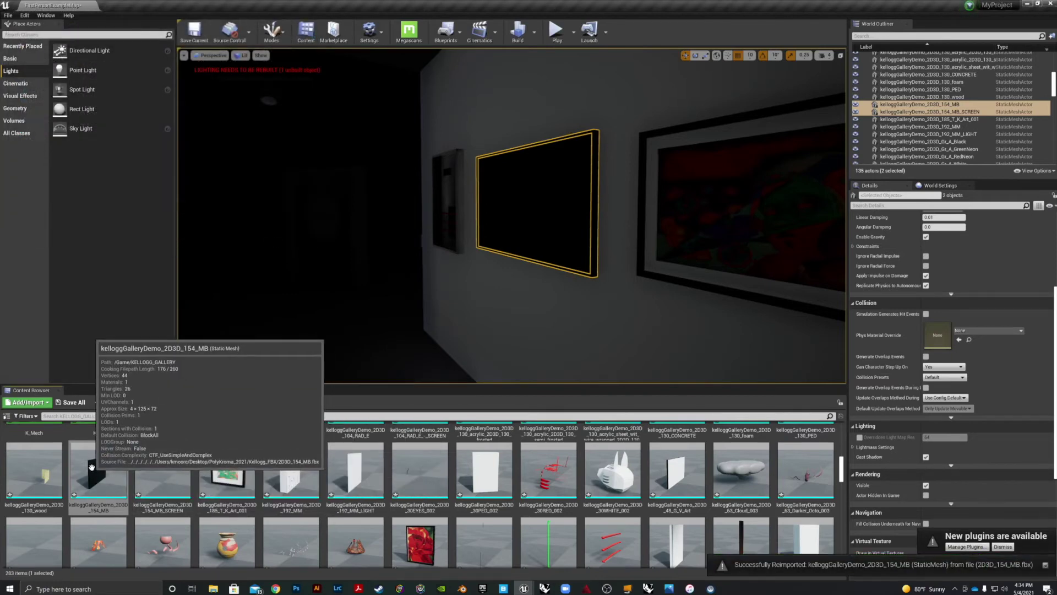
Reimport the screen mesh kelloggGalleryDemo_2D3D_154_MB_SCREEN from the same 2D3D_154_MB file in Kellogg_FBX.
right_click(163, 492)
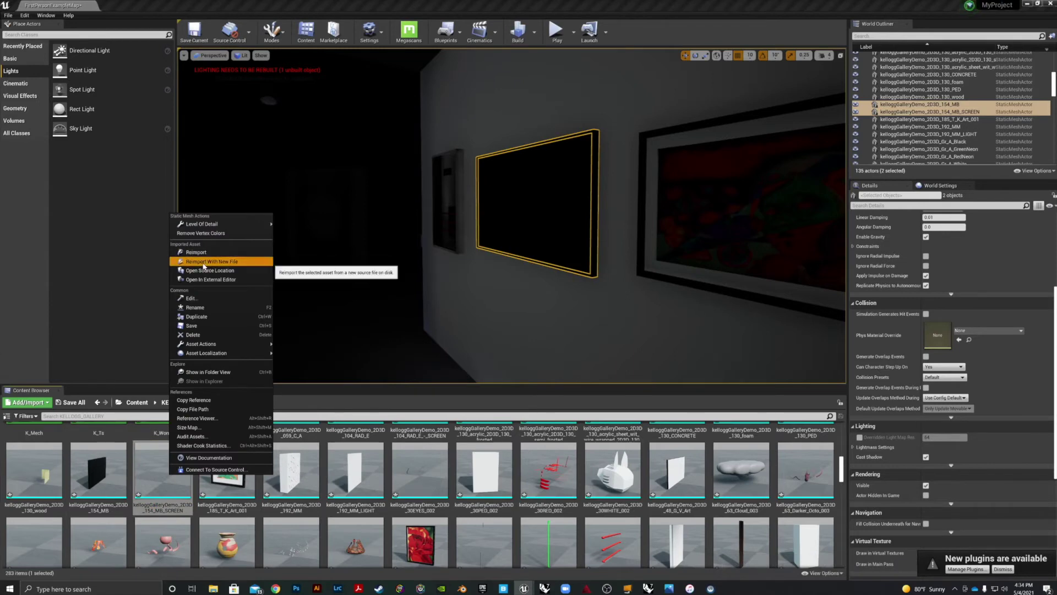
left_click(206, 262)
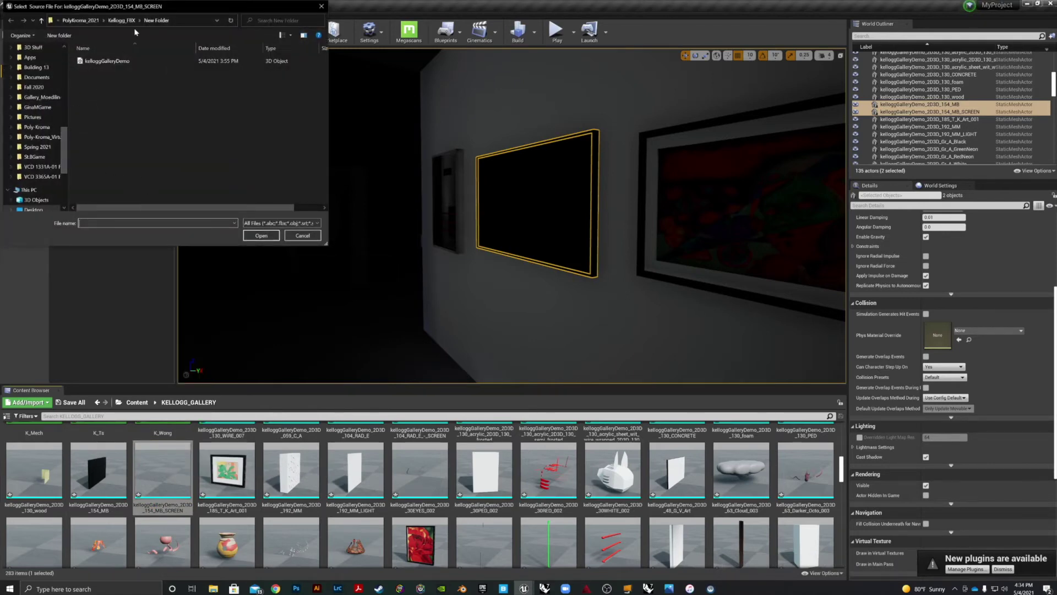
left_click(118, 21)
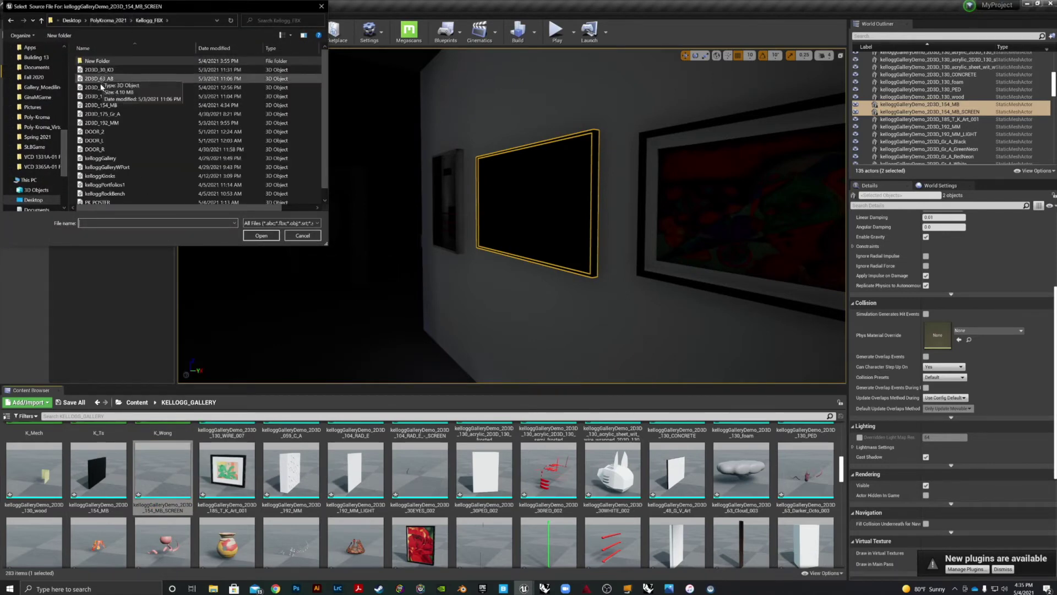
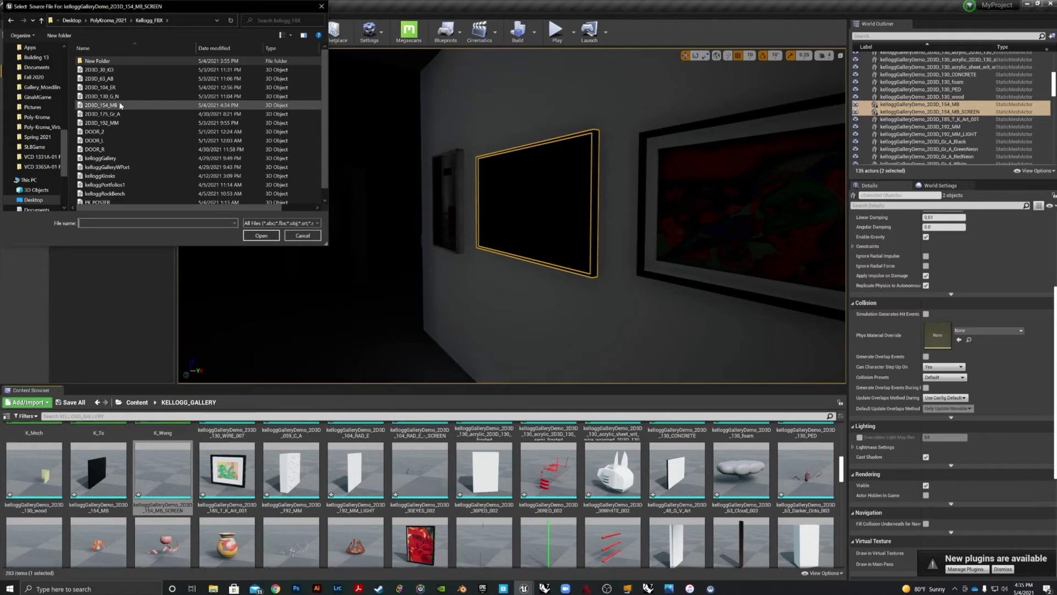
left_click(121, 105)
left_click(268, 238)
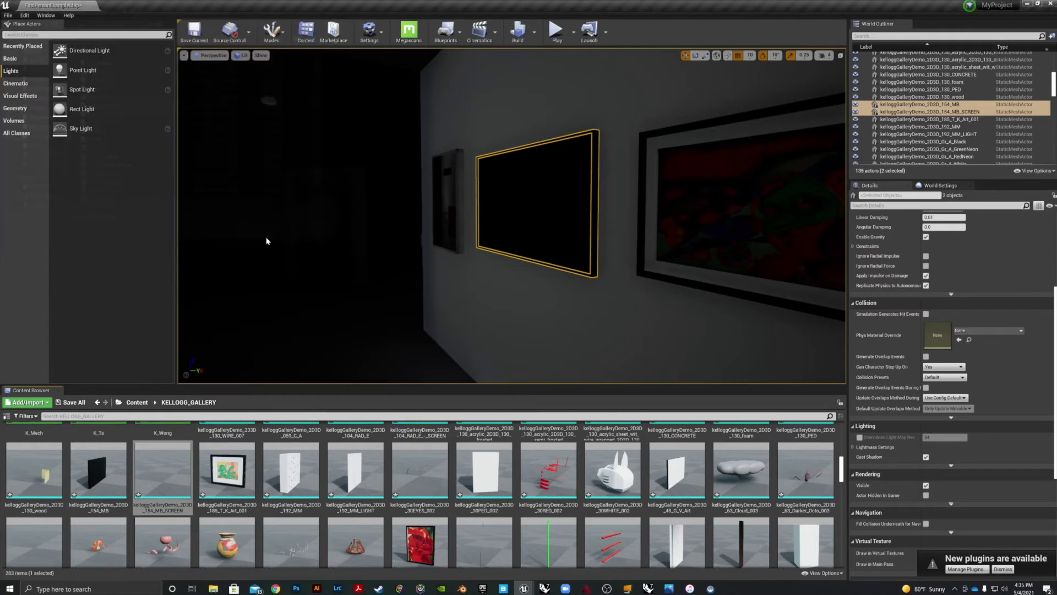
Bring the white pedestal into view and set the viewport's view mode to Lightmap Density.
middle_click_drag(482, 322, 523, 317)
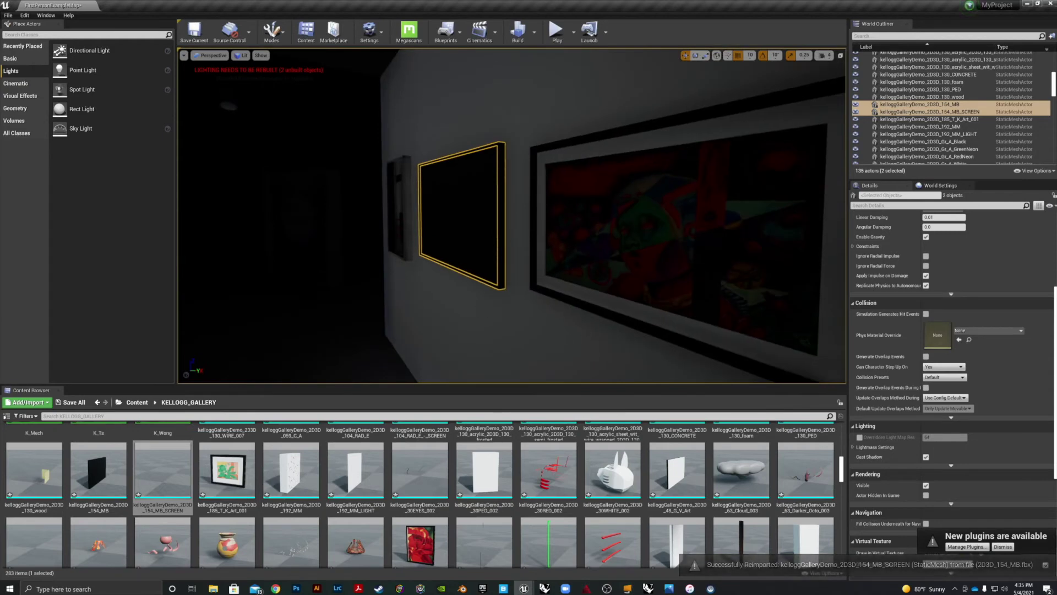
scroll(512, 216, "down", 5)
right_click_drag(513, 216, 520, 272)
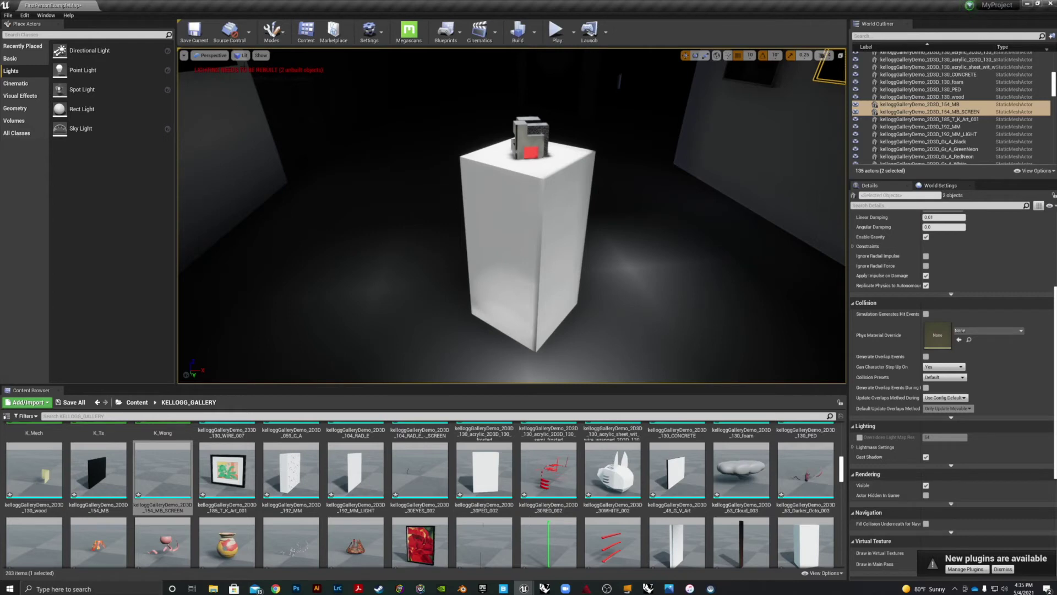
left_click(243, 56)
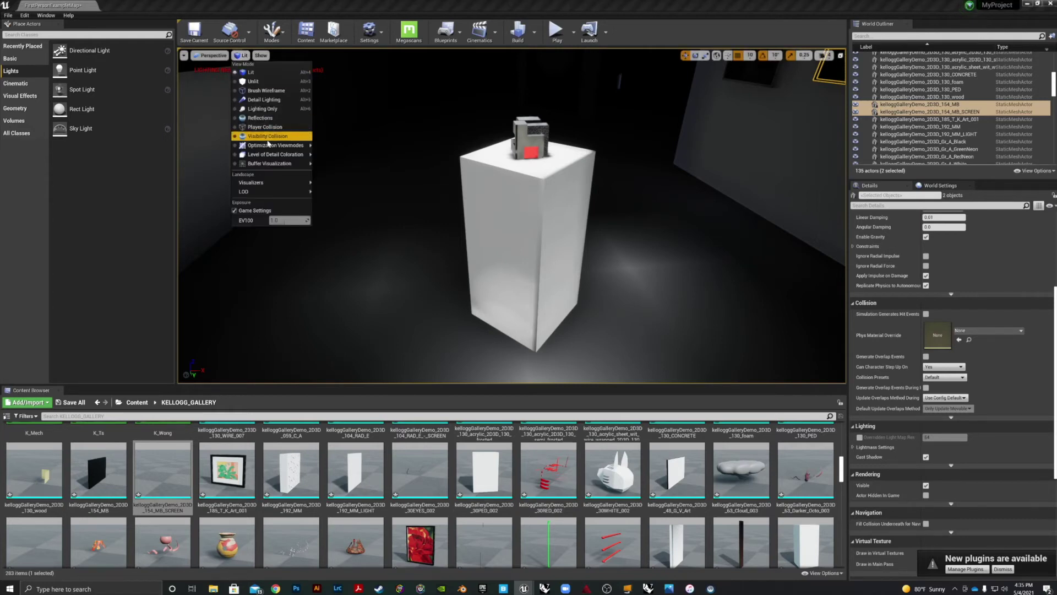
mouse_move(275, 145)
left_click(344, 161)
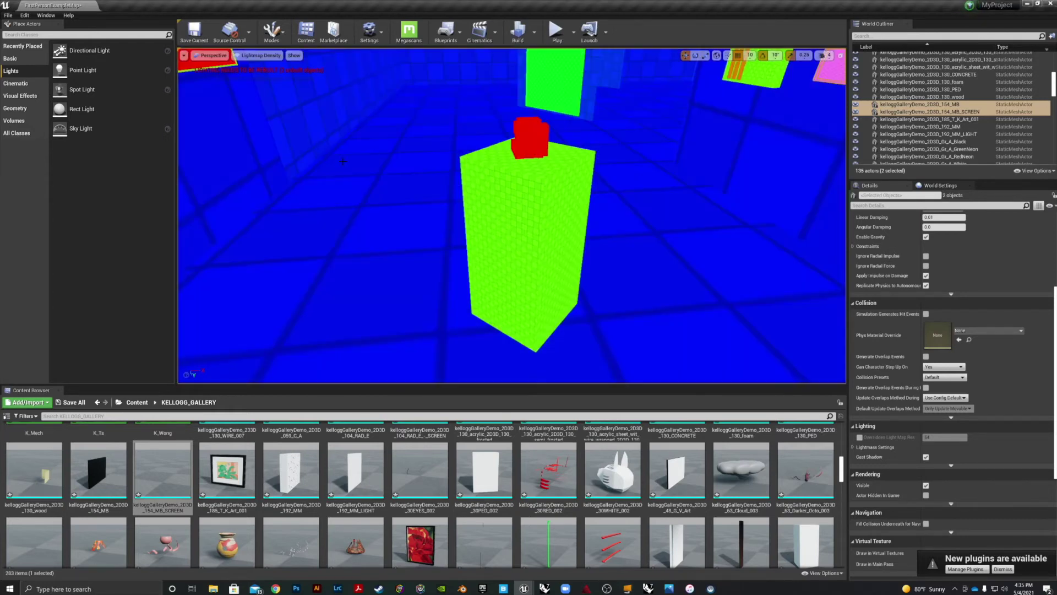
Examine the lightmap density around the pedestal, selecting the gallery floor, the walls and the flashing in turn.
scroll(506, 186, "down", 5)
left_click(646, 234)
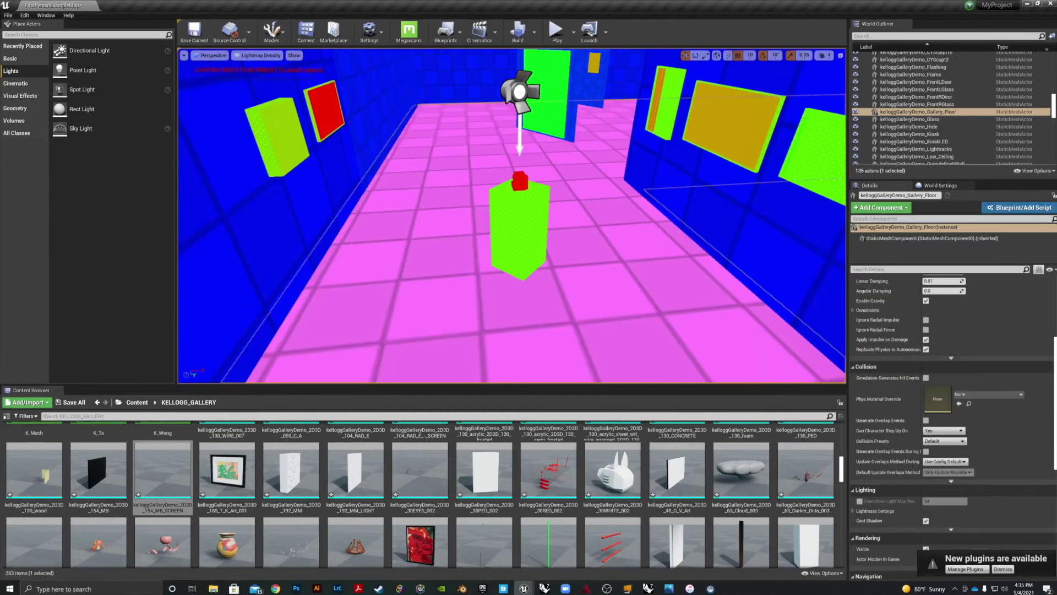
left_click(490, 210)
left_click(576, 197)
left_click(691, 177)
mouse_move(588, 191)
right_mouse_down()
mouse_move(627, 177)
mouse_move(588, 191)
right_mouse_up()
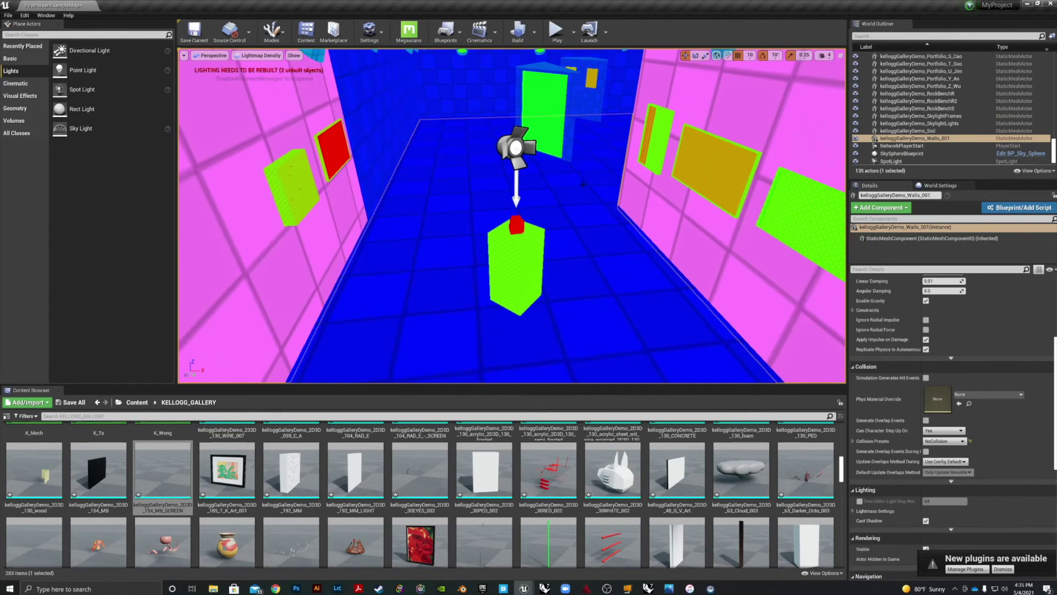
left_click(392, 123)
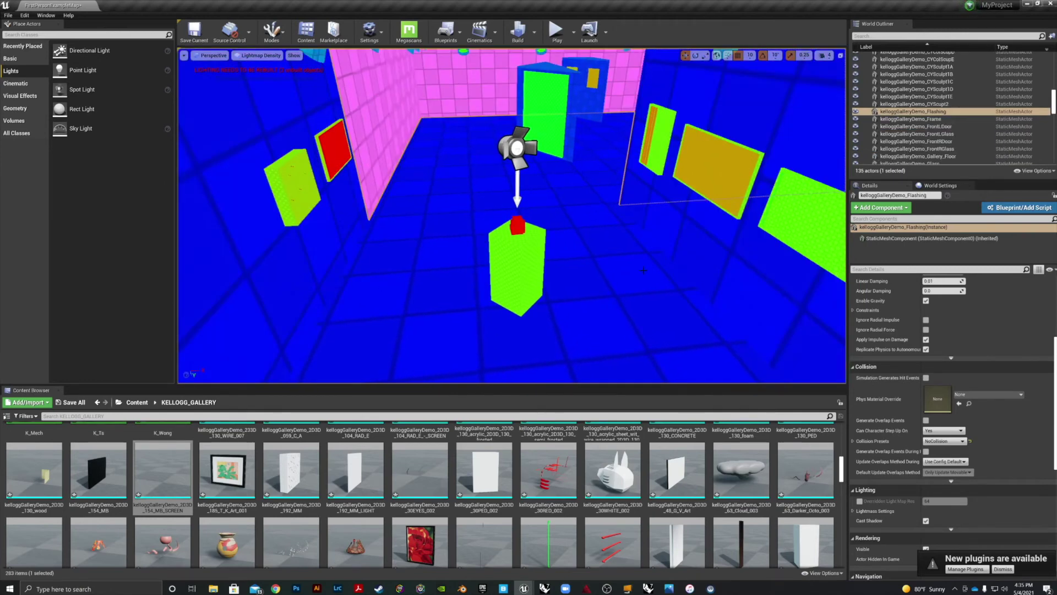
left_click(565, 213)
left_click(650, 186)
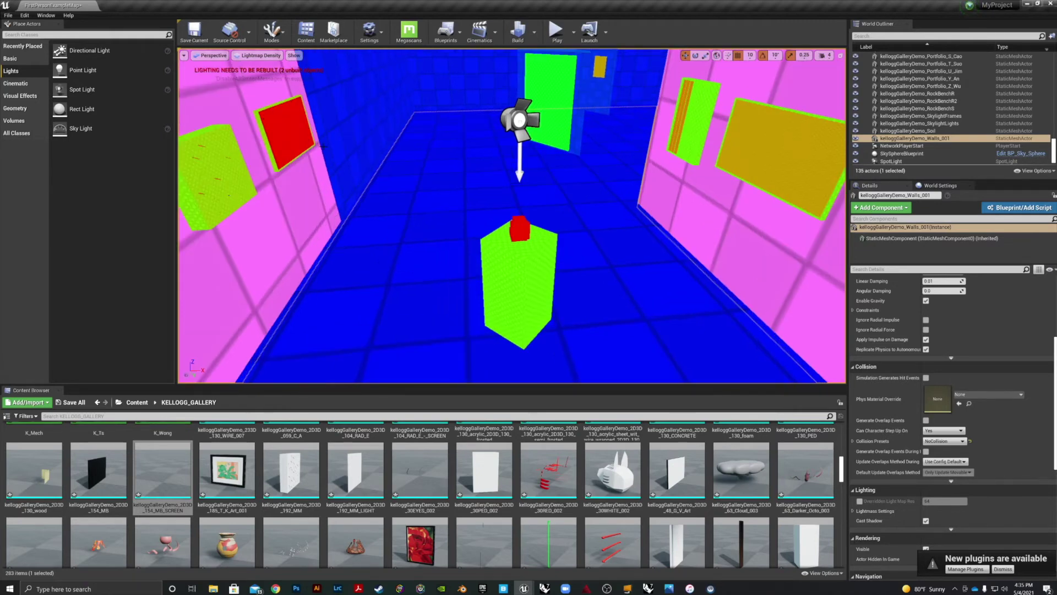
Deselect the gallery walls and return the viewport's view mode to Lit.
left_click_drag(512, 248, 496, 220)
mouse_move(401, 123)
left_mouse_down()
mouse_move(364, 129)
mouse_move(407, 120)
mouse_move(383, 123)
left_mouse_up()
key("Escape")
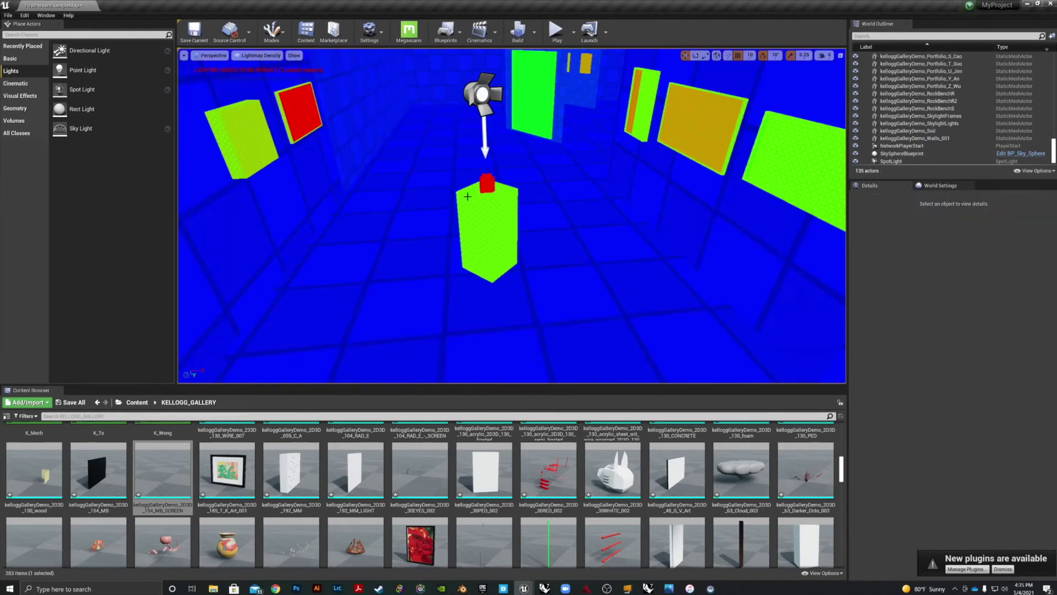
left_click(262, 56)
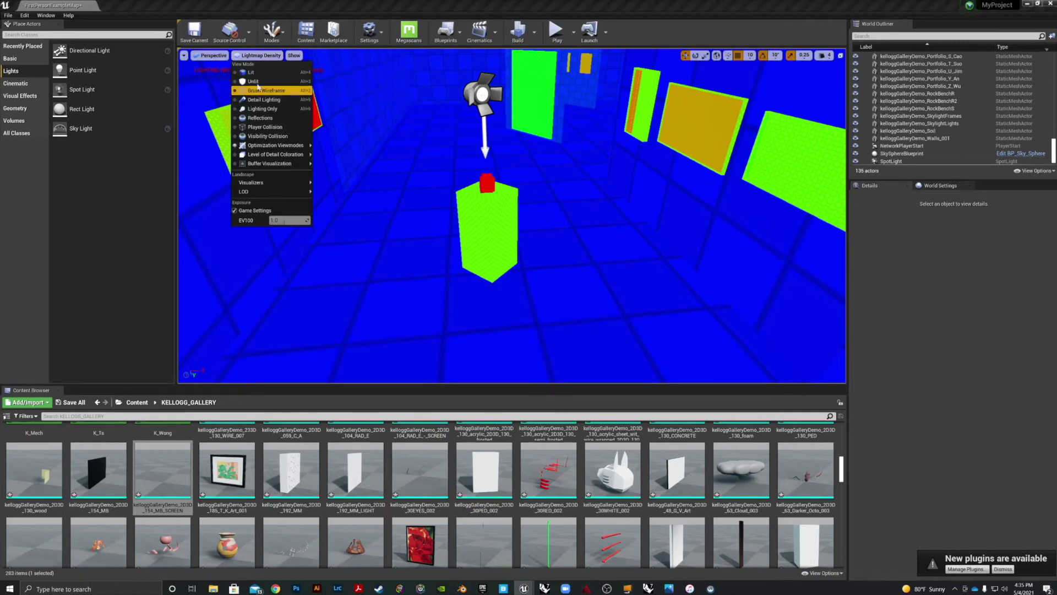
left_click(263, 72)
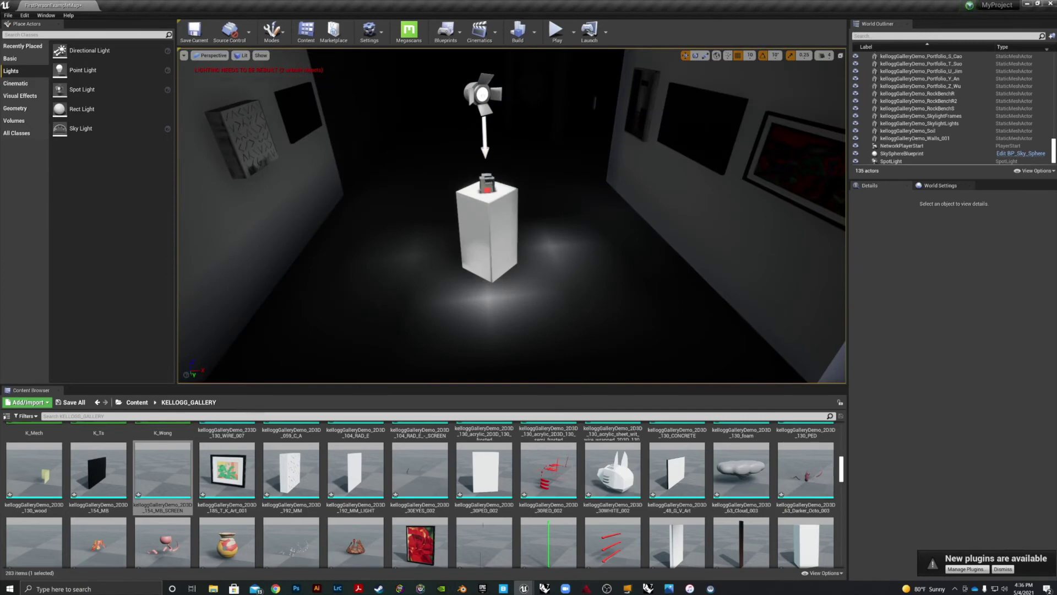
Examine the spotlit white pedestal and the sculpture on top of it, both up close and from a distance.
scroll(512, 215, "up", 5)
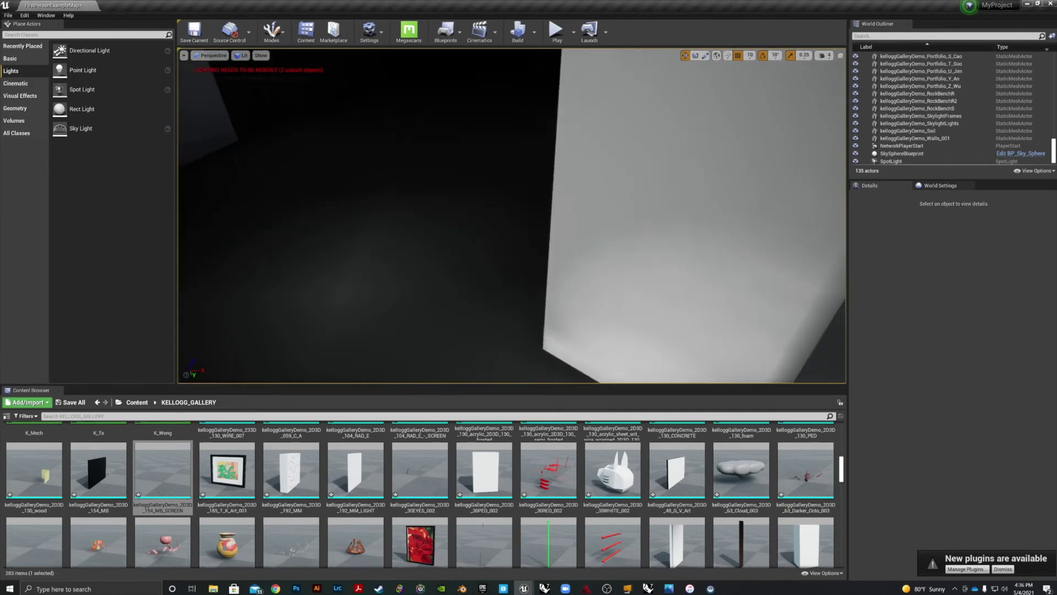
mouse_move(531, 209)
right_mouse_down()
mouse_move(573, 209)
mouse_move(530, 209)
right_mouse_up()
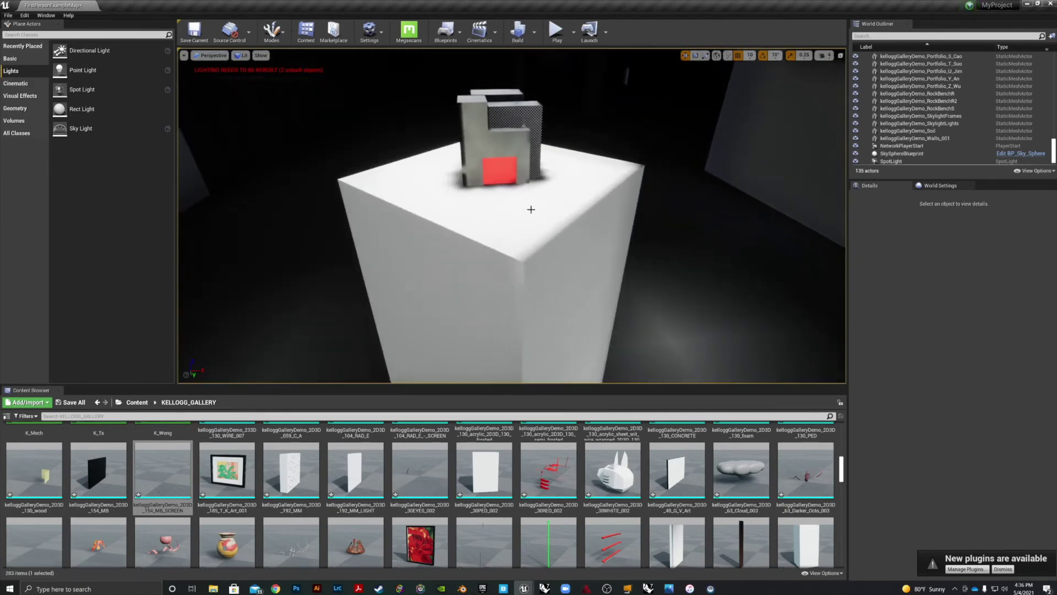
scroll(428, 161, "down", 5)
right_click_drag(542, 235, 498, 237)
scroll(534, 236, "down", 3)
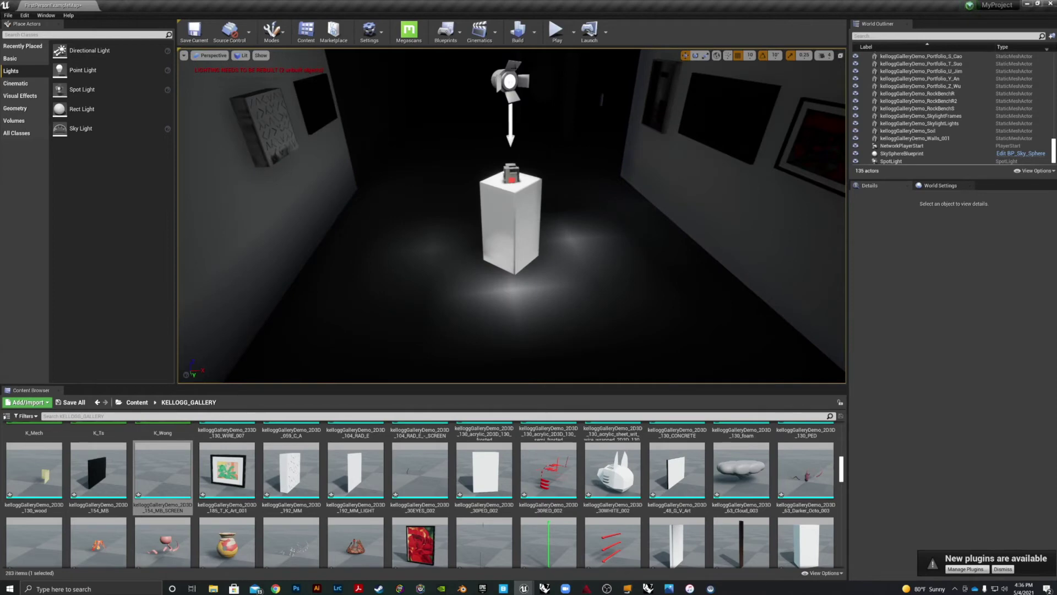
left_click(505, 75)
key("Escape")
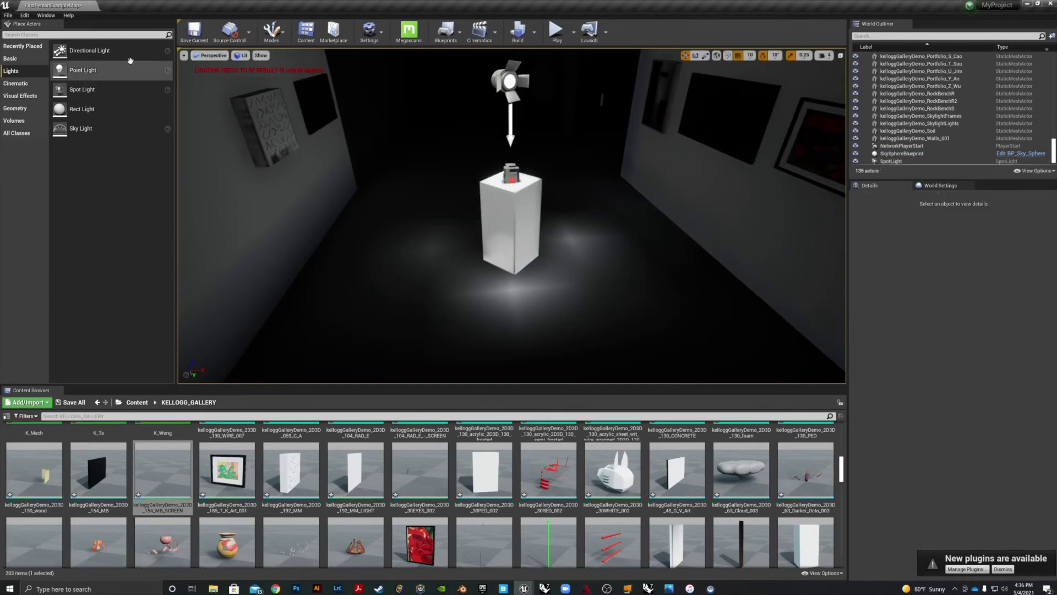
Place a point light in the gallery behind the pedestal, raise it, and shift it along X toward the spotlight.
left_click_drag(74, 78, 437, 134)
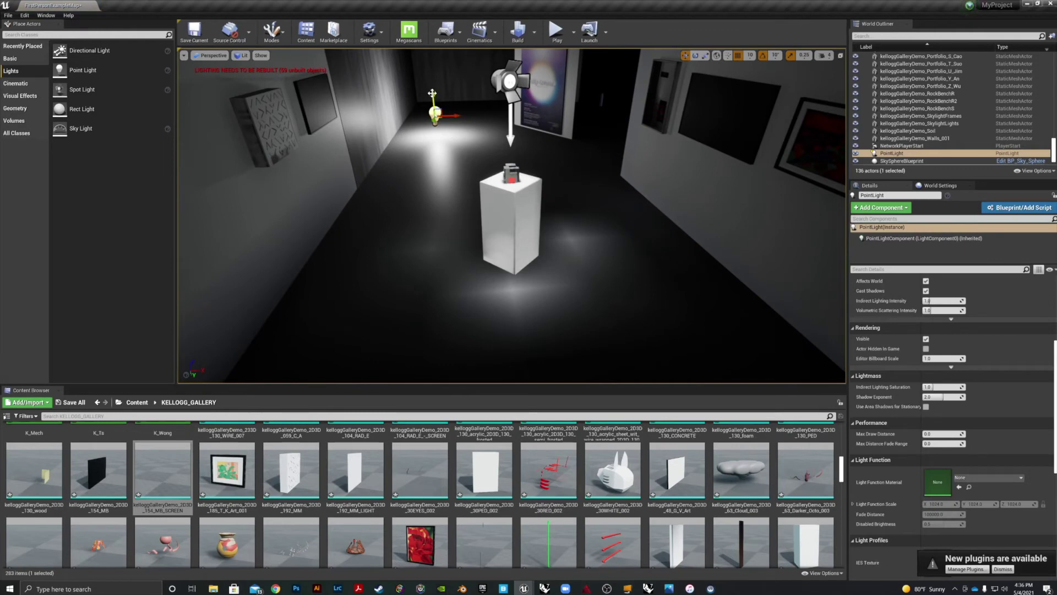
left_click_drag(433, 93, 430, 64)
scroll(442, 123, "down", 3)
scroll(442, 123, "up", 5)
scroll(442, 123, "down", 2)
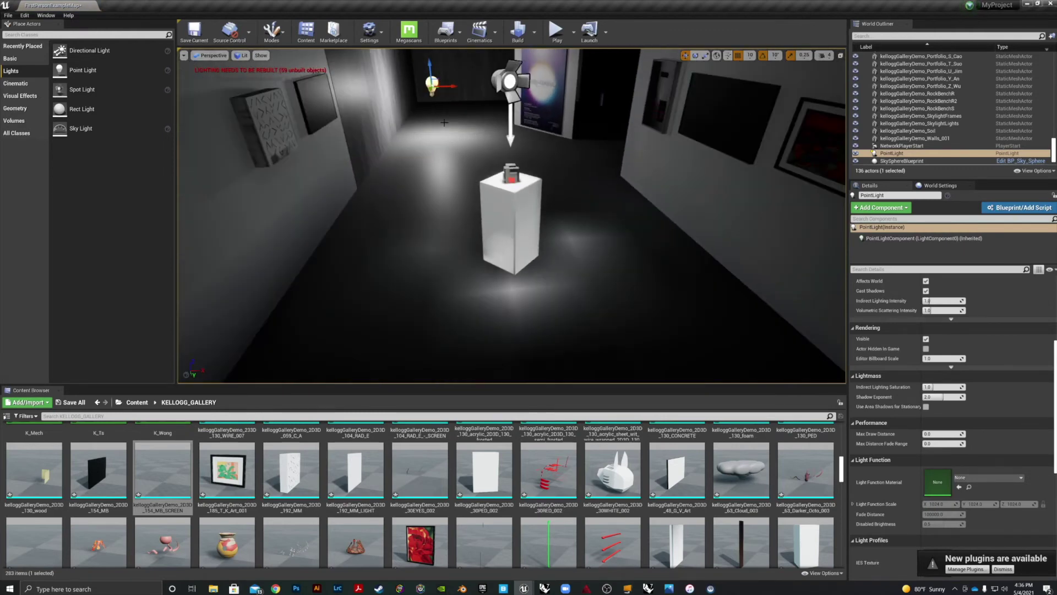
left_click_drag(453, 87, 487, 93)
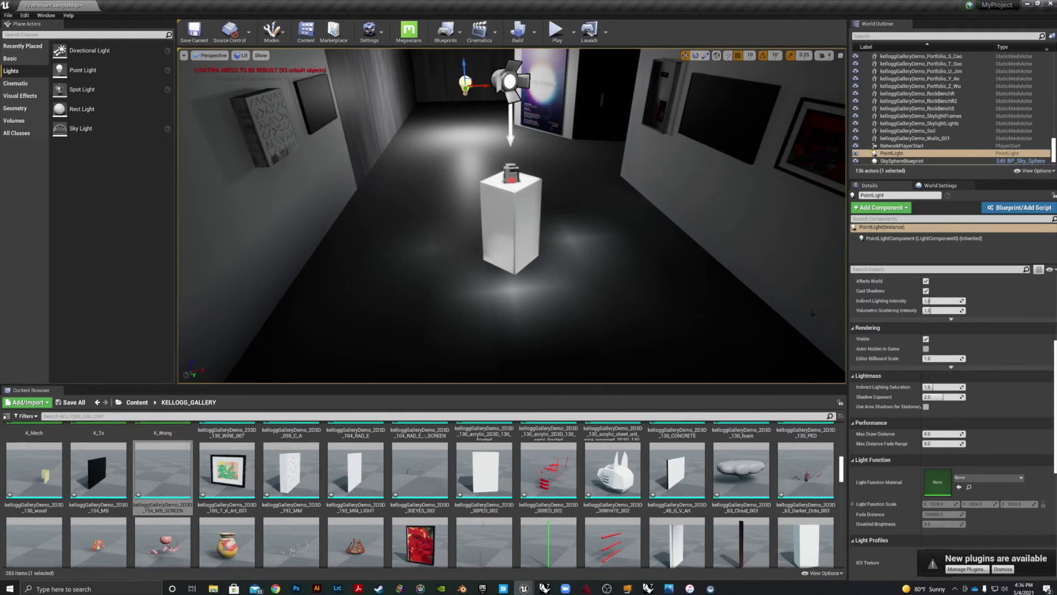
Increase the point light's intensity and look through its remaining light settings.
scroll(970, 354, "up", 5)
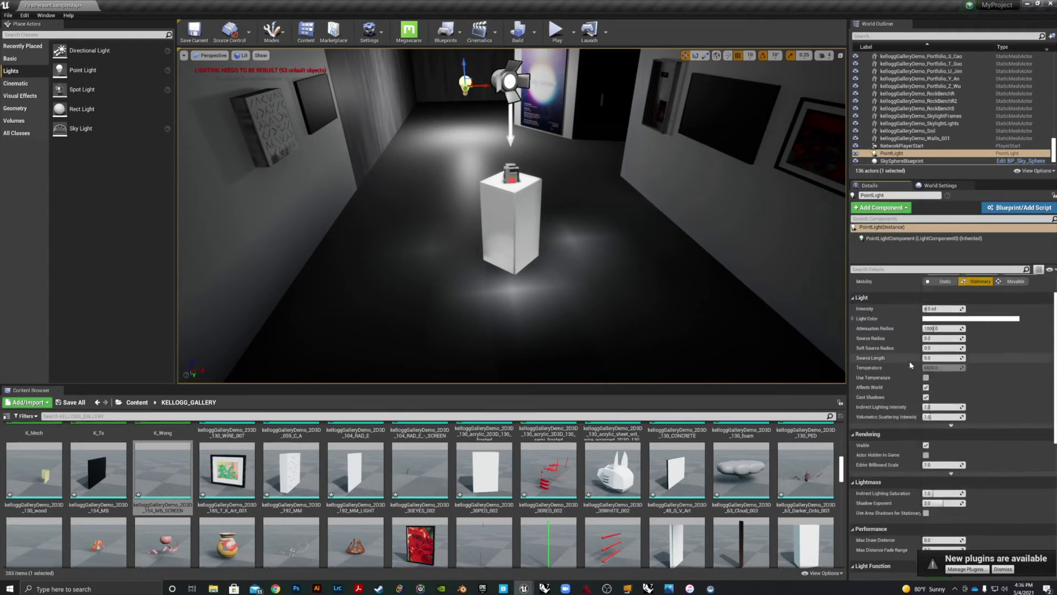
mouse_move(930, 348)
left_mouse_down()
mouse_move(952, 348)
mouse_move(925, 348)
mouse_move(943, 349)
left_mouse_up()
scroll(944, 348, "down", 4)
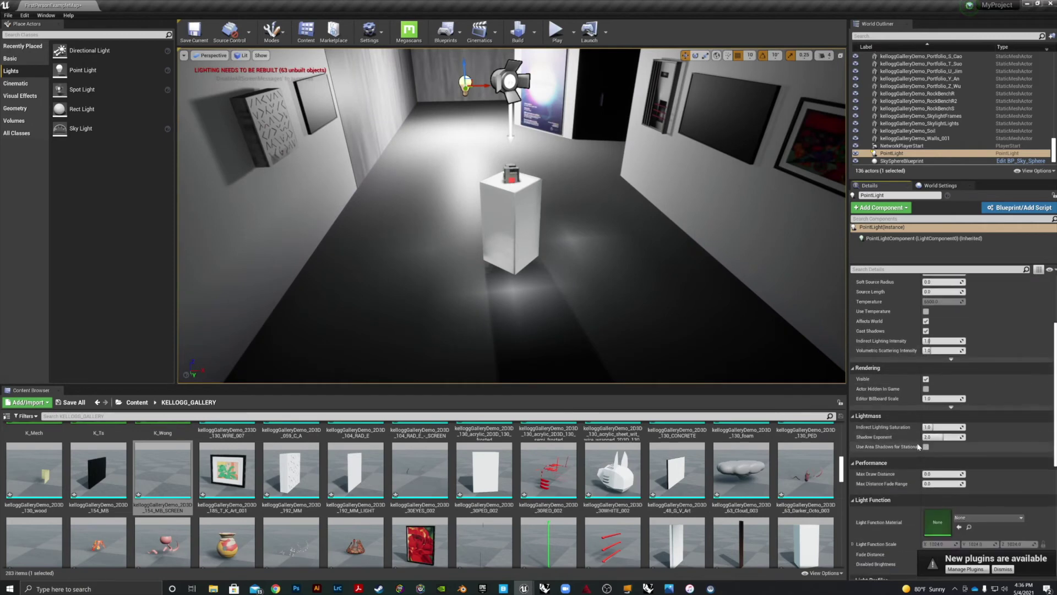
scroll(930, 397, "down", 7)
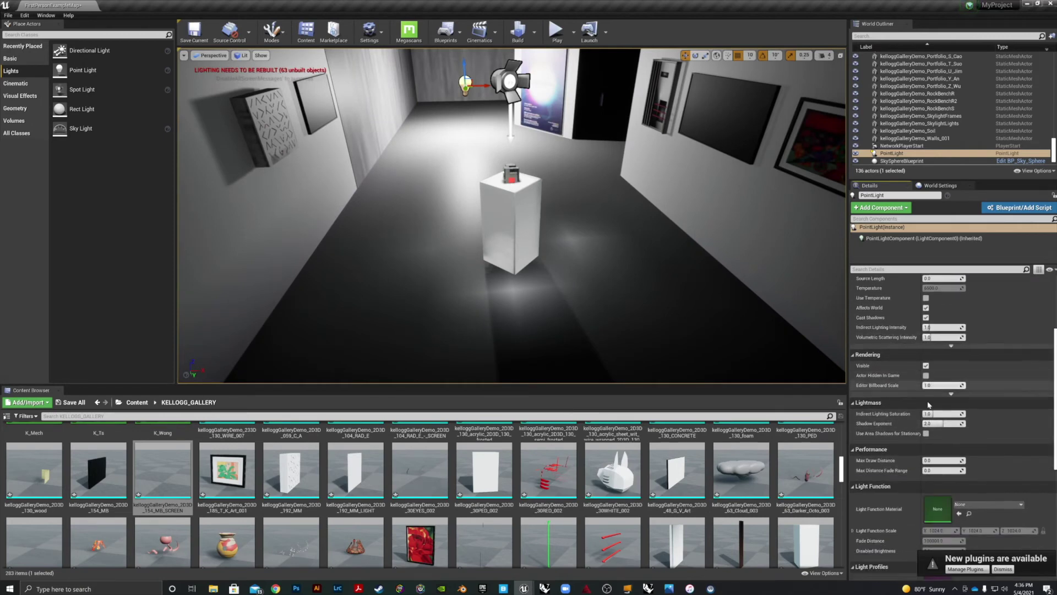
scroll(935, 431, "up", 7)
scroll(925, 421, "up", 1)
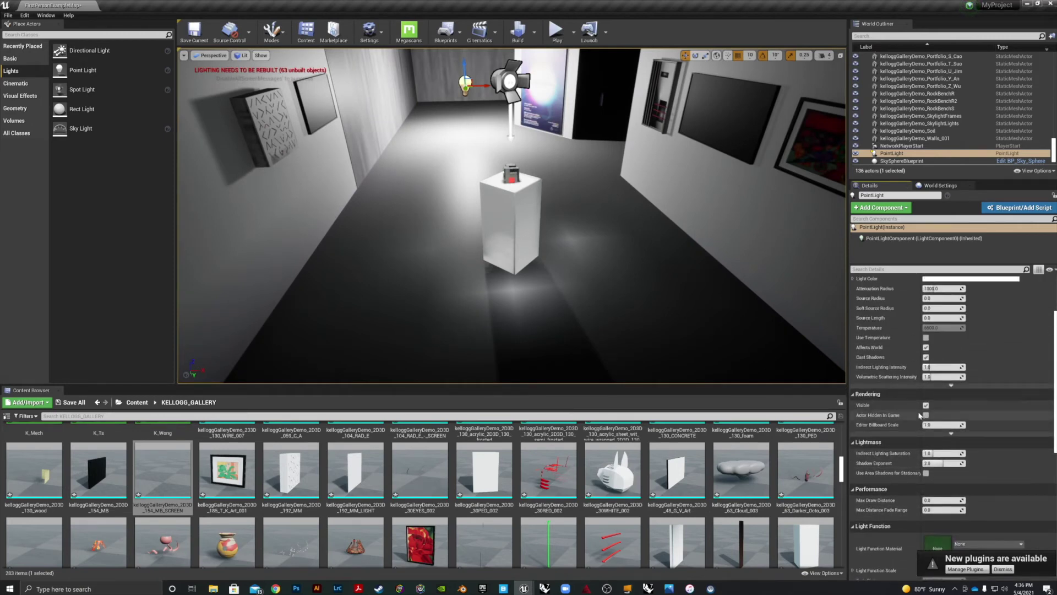
Disable inverse squared falloff on the point light and set its light falloff exponent to 2.0.
left_click(953, 385)
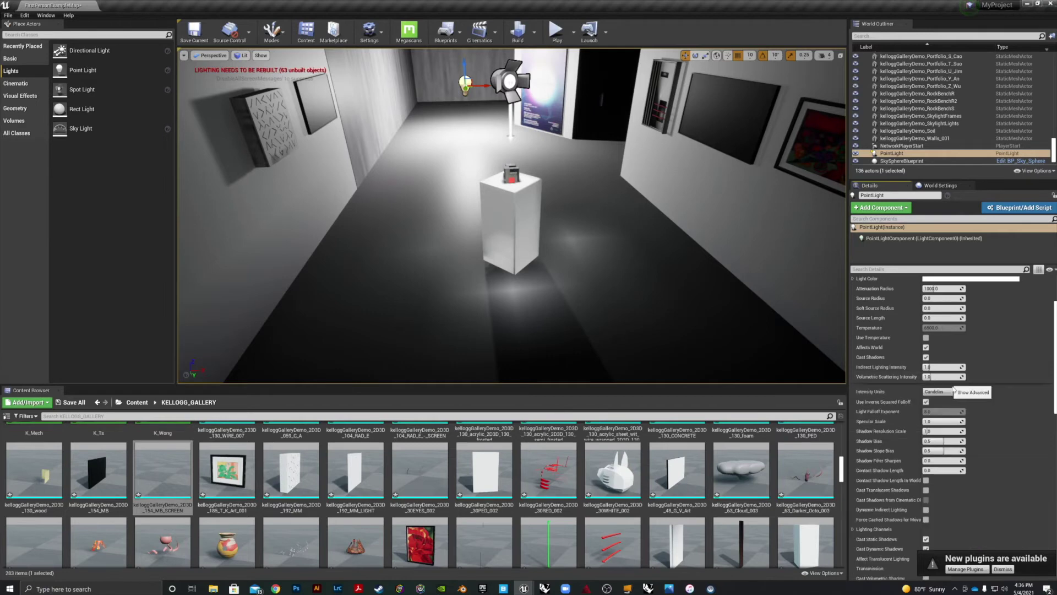
left_click(925, 402)
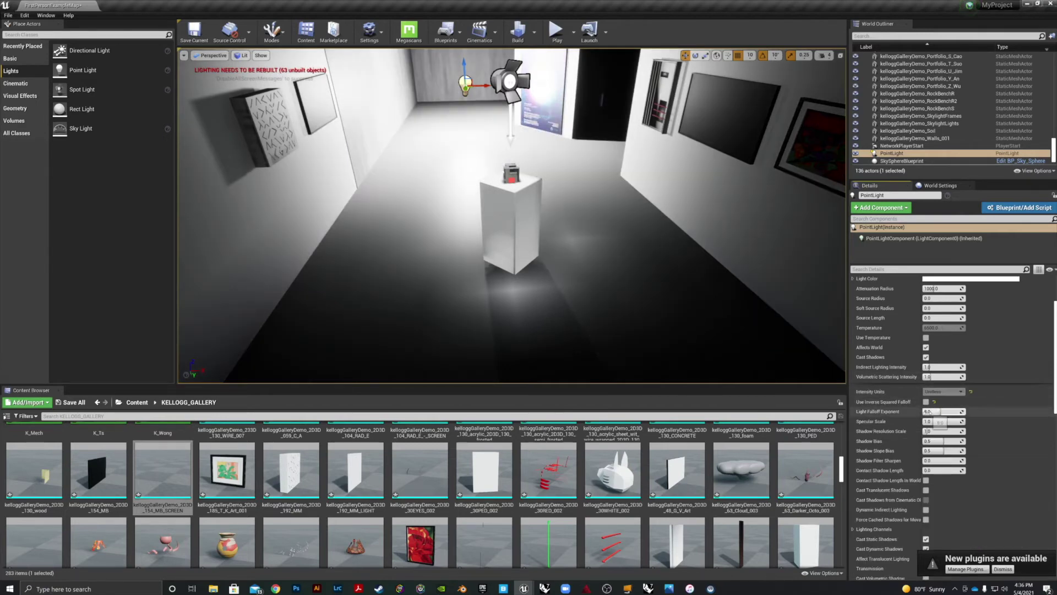
mouse_move(929, 412)
left_mouse_down()
mouse_move(961, 411)
mouse_move(929, 412)
left_mouse_up()
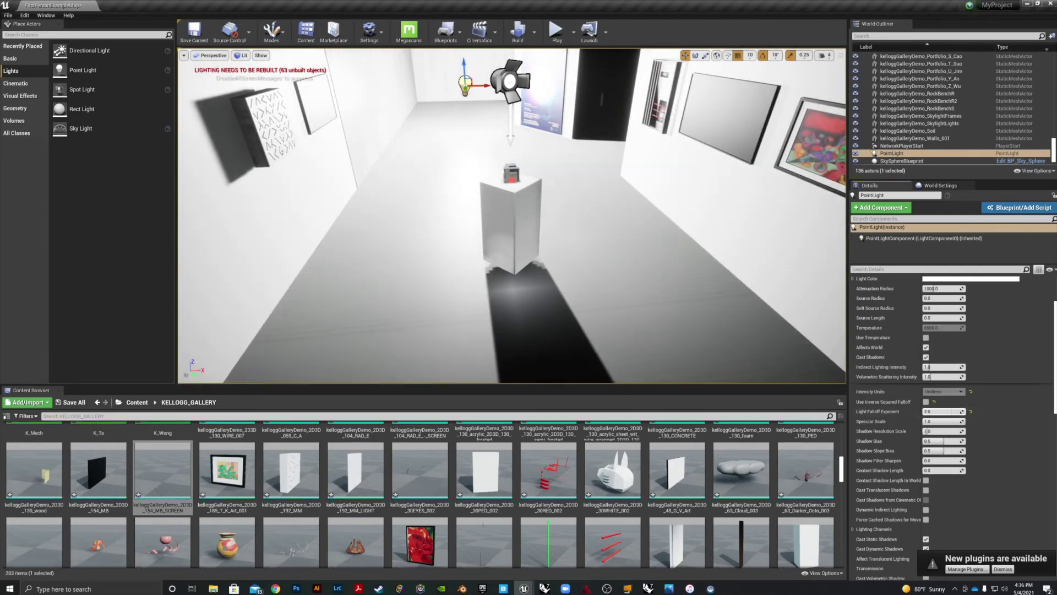
Examine the point light's effect on the gallery from farther back and delete the light.
key("s")
right_click_drag(513, 276, 509, 276)
key("w")
key("s")
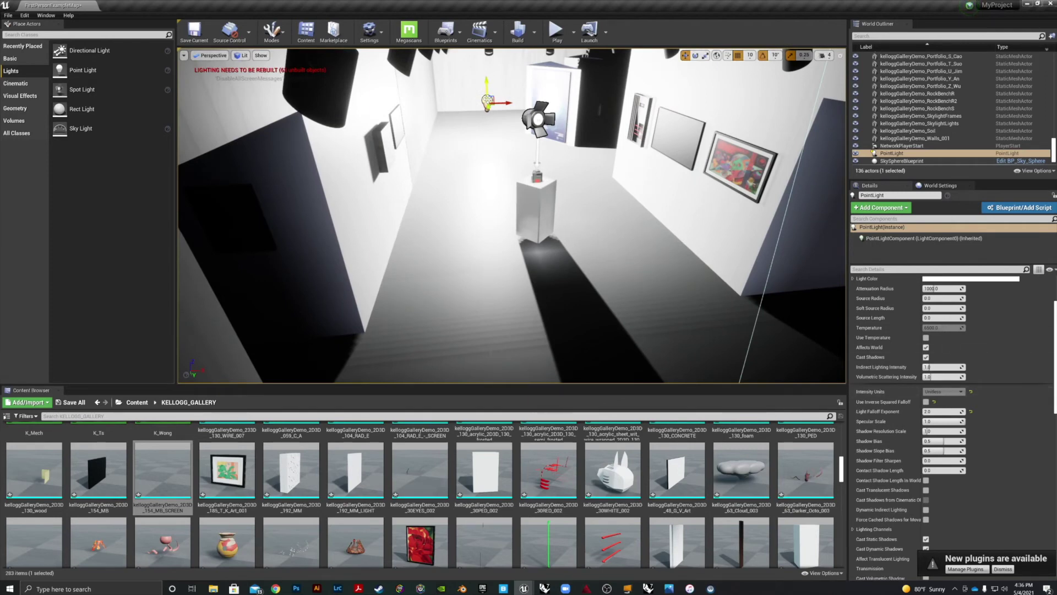
key("Delete")
Place a rect light behind the pedestal, shift it along X, and rotate it -90 degrees to face the floor.
right_click_drag(468, 220, 508, 221)
left_click_drag(80, 109, 394, 152)
mouse_move(390, 113)
left_mouse_down()
mouse_move(387, 83)
mouse_move(417, 101)
mouse_move(408, 77)
mouse_move(410, 113)
left_mouse_up()
key("e")
mouse_move(392, 74)
left_mouse_down()
mouse_move(389, 121)
mouse_move(384, 77)
left_mouse_up()
key("w")
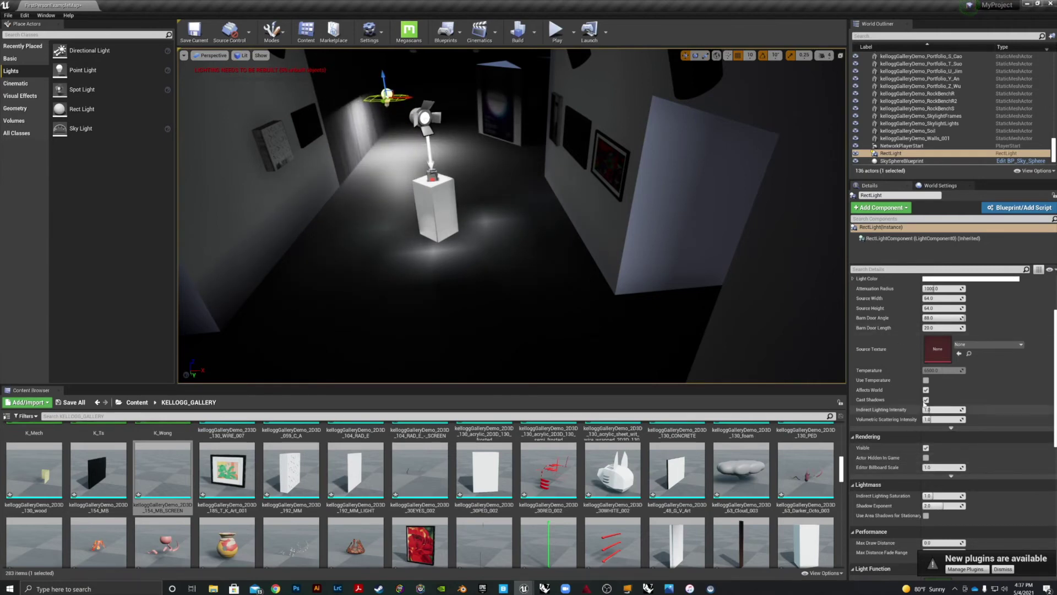
Widen the rect light's source width to about 1762 so that it spans the length of the gallery wall.
scroll(921, 385, "up", 3)
scroll(921, 385, "down", 3)
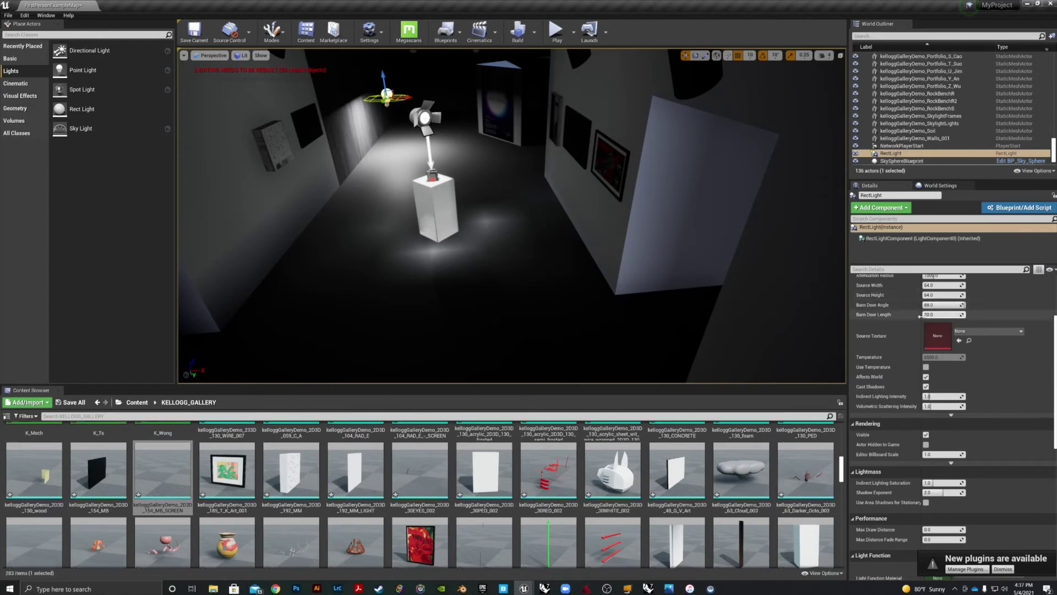
left_click_drag(936, 338, 1055, 338)
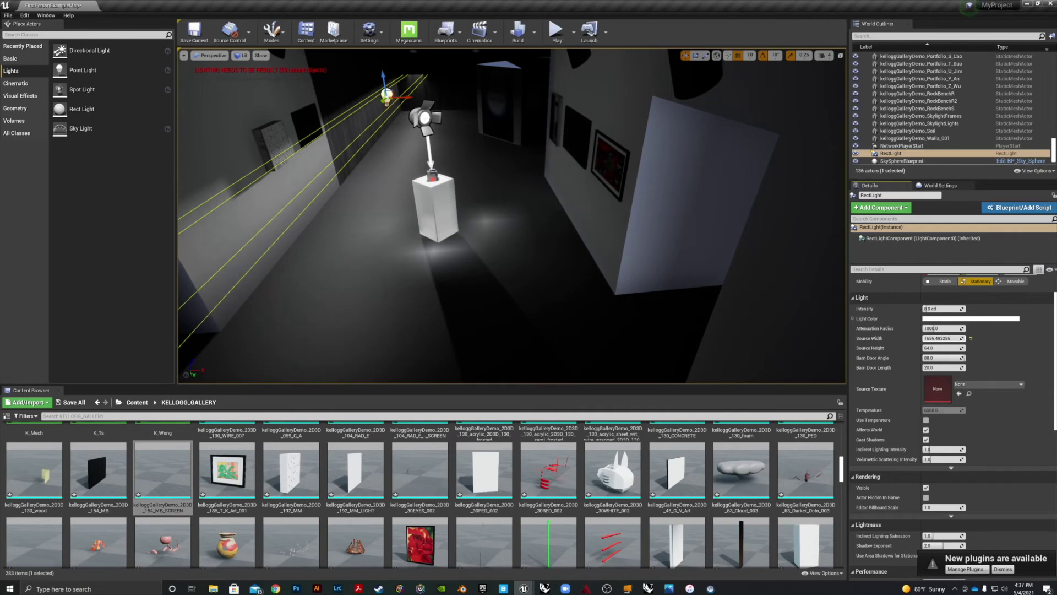
left_click_drag(1054, 338, 1046, 338)
right_click_drag(436, 301, 372, 291)
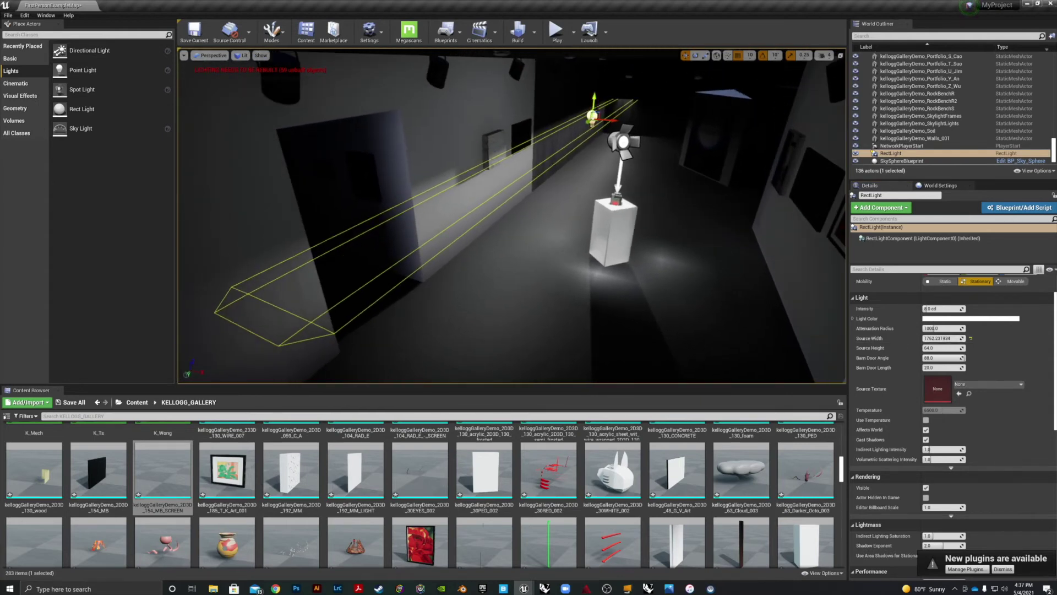
Raise the rect light toward the ceiling and check the light it casts on the wall artworks.
left_click_drag(592, 103, 604, 70)
scroll(458, 166, "up", 4)
scroll(519, 180, "down", 4)
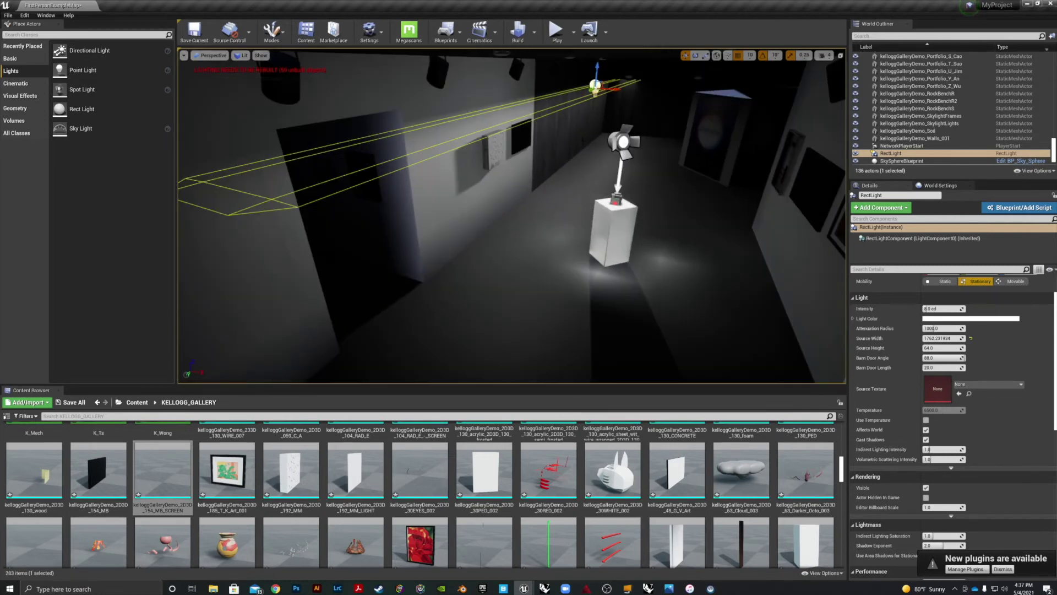
scroll(606, 145, "up", 4)
right_click_drag(618, 147, 644, 83)
scroll(618, 147, "down", 3)
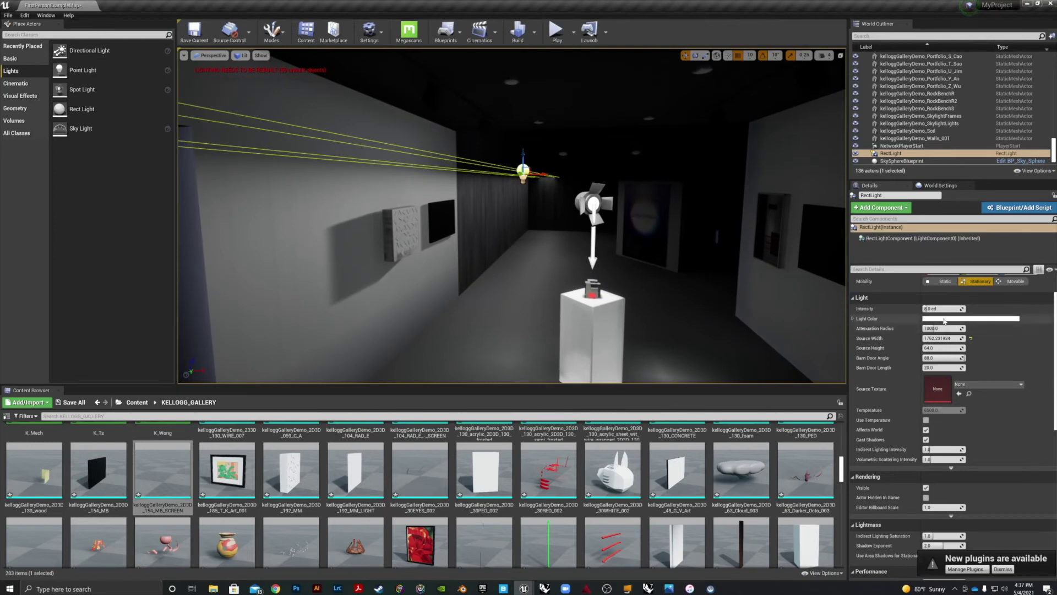
scroll(943, 321, "up", 2)
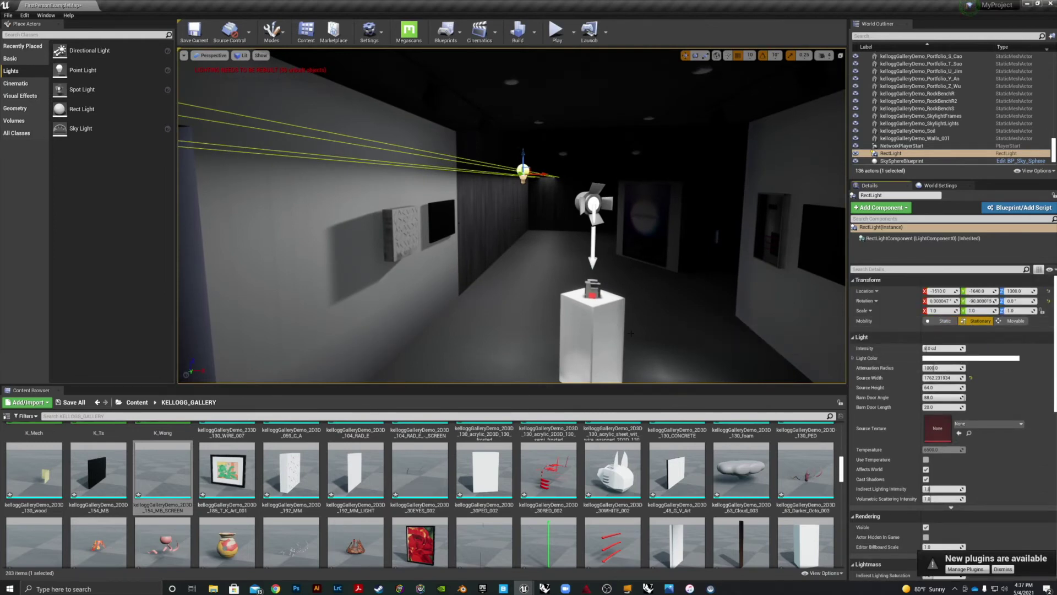
Delete the rect light and bring the spotlit pedestal back into view.
key("Delete")
mouse_move(464, 294)
right_mouse_down()
mouse_move(521, 317)
mouse_move(487, 325)
mouse_move(396, 226)
mouse_move(468, 250)
mouse_move(485, 303)
mouse_move(528, 297)
mouse_move(449, 292)
mouse_move(479, 295)
right_mouse_up()
key("w")
key("s")
right_click_drag(550, 286, 524, 307)
scroll(525, 307, "down", 10)
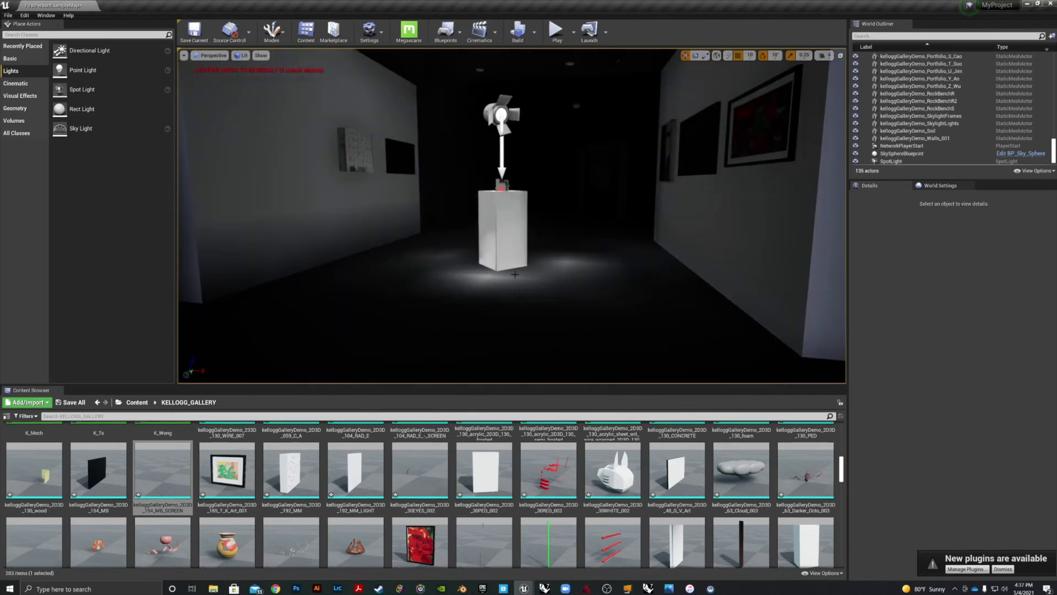
Select the red foam piece kelloggGalleryDemo_2D3D_130_foam inside the concrete sculpture on the pedestal.
scroll(459, 263, "up", 12)
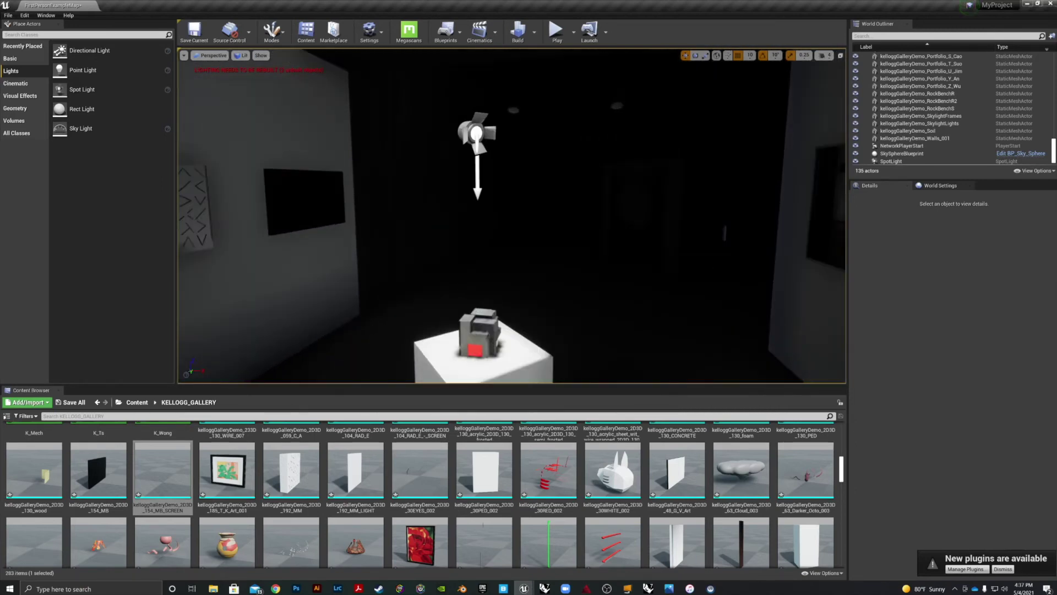
right_click_drag(459, 263, 459, 311)
scroll(458, 263, "up", 5)
left_click(448, 250)
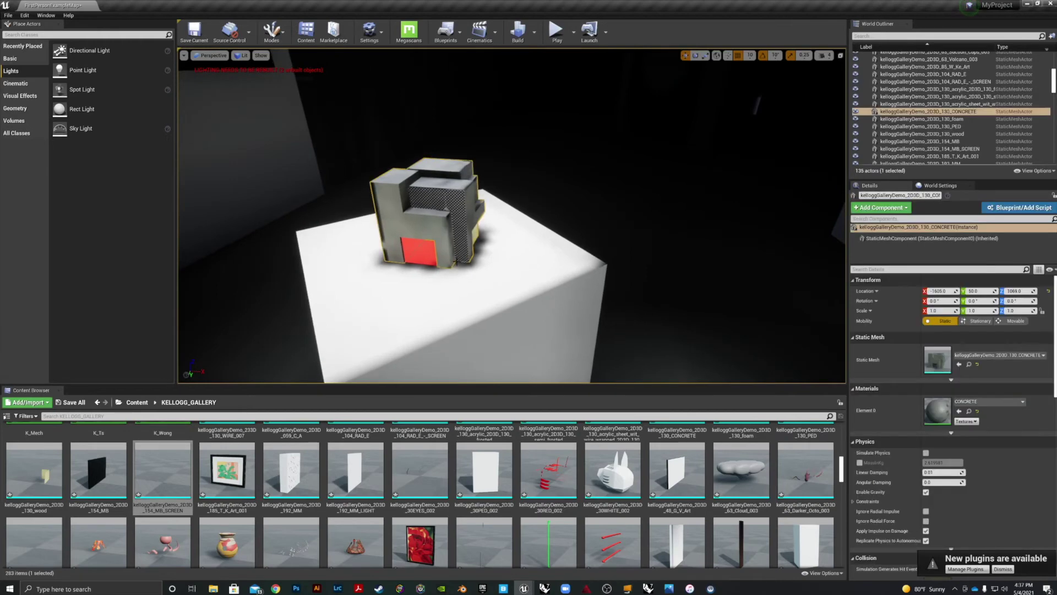
left_click(435, 238)
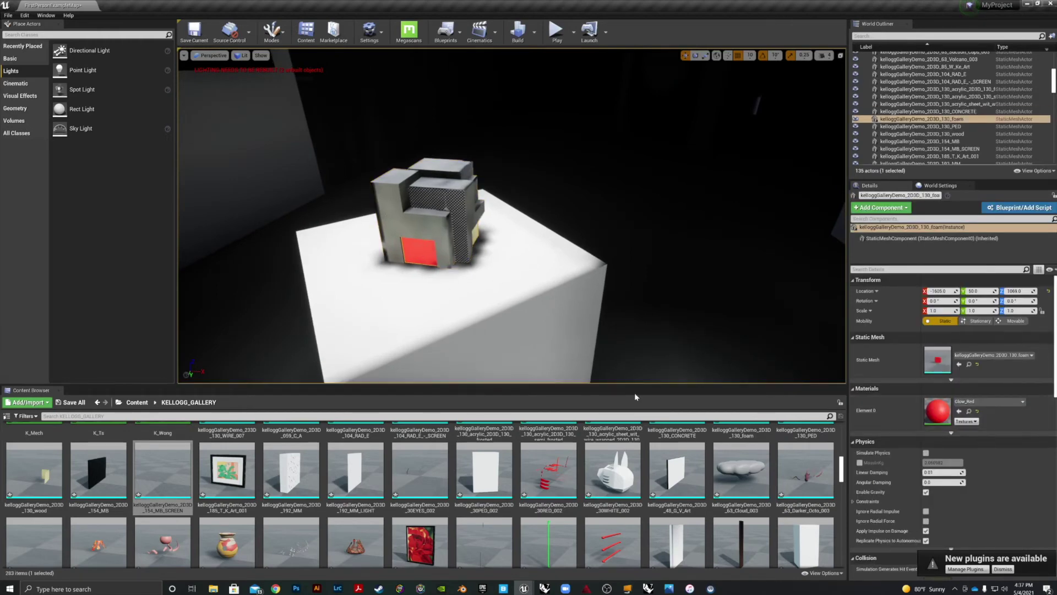
double_click(934, 418)
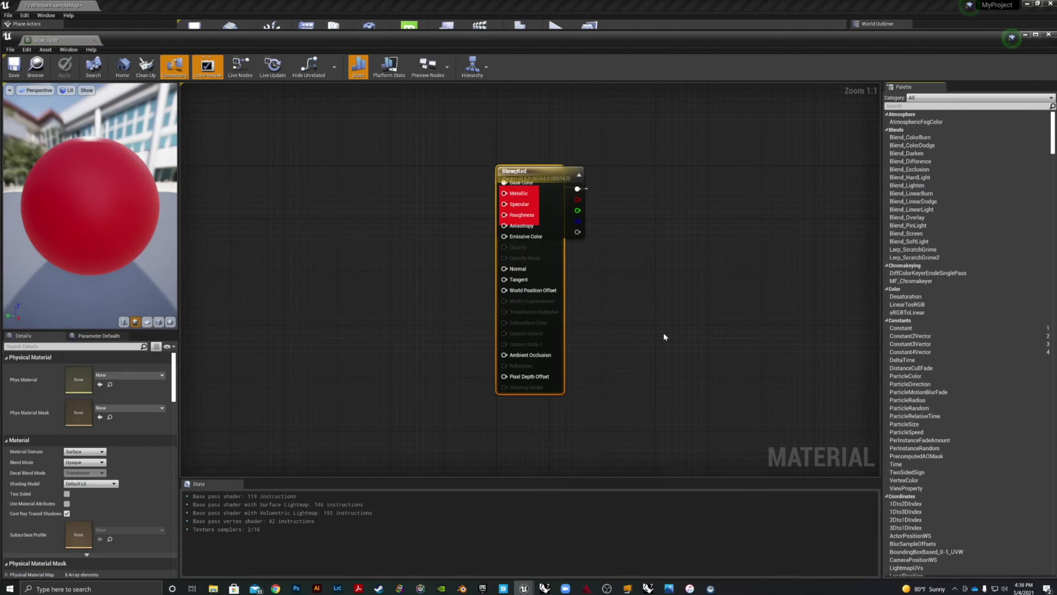
left_click_drag(532, 172, 651, 197)
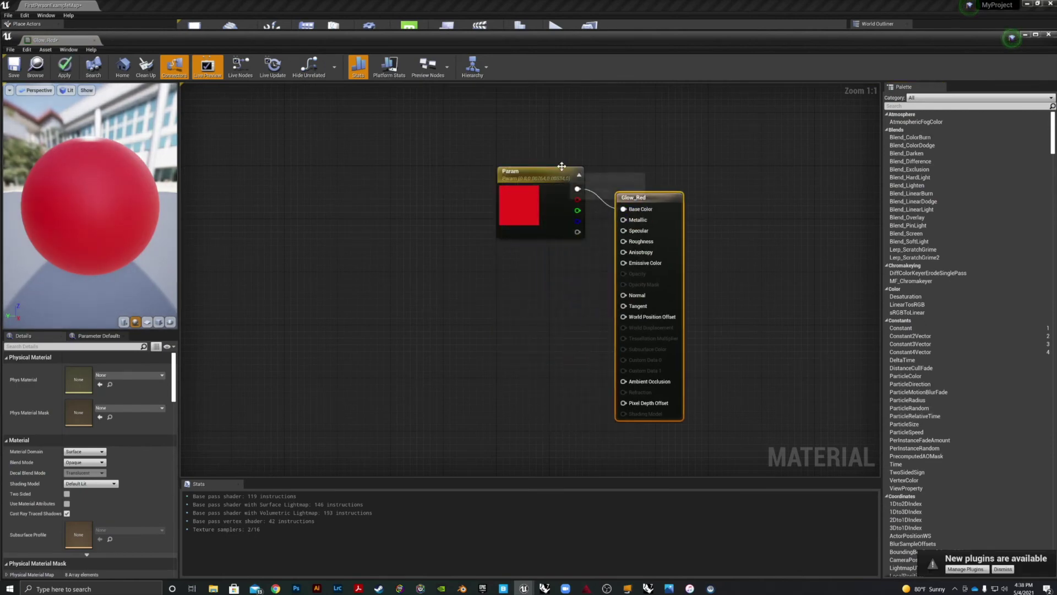
left_click(94, 40)
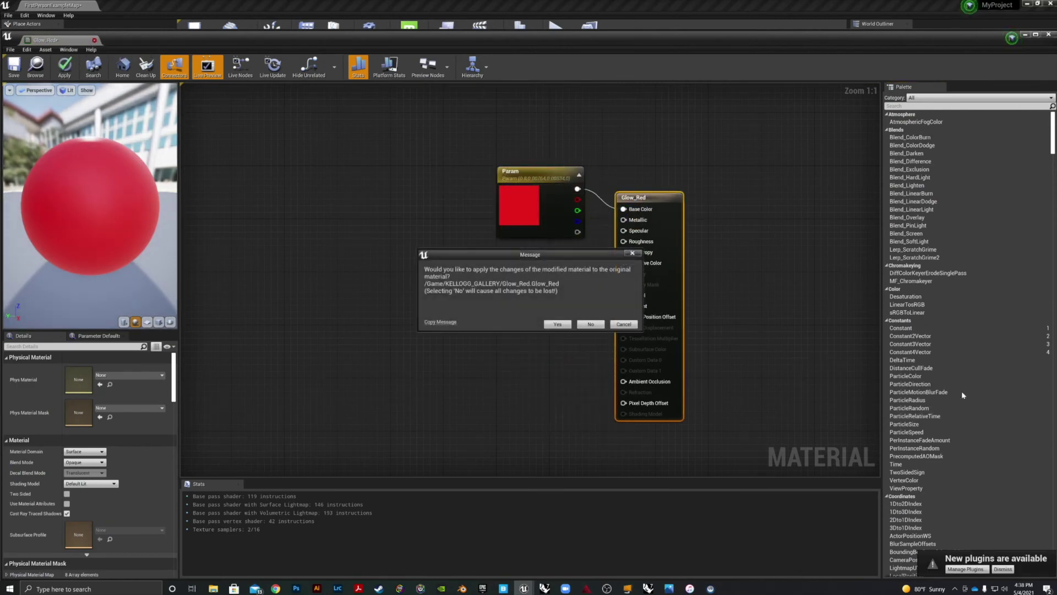
left_click(588, 324)
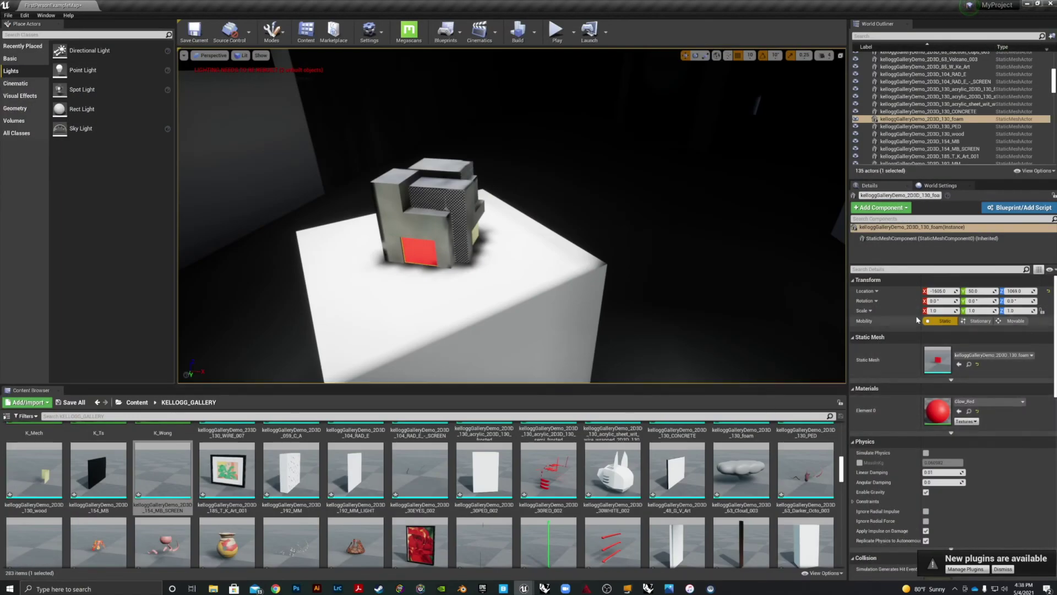
Open the foam piece's Glow_Red material and reposition the Param and Glow_Red nodes in the graph.
double_click(941, 407)
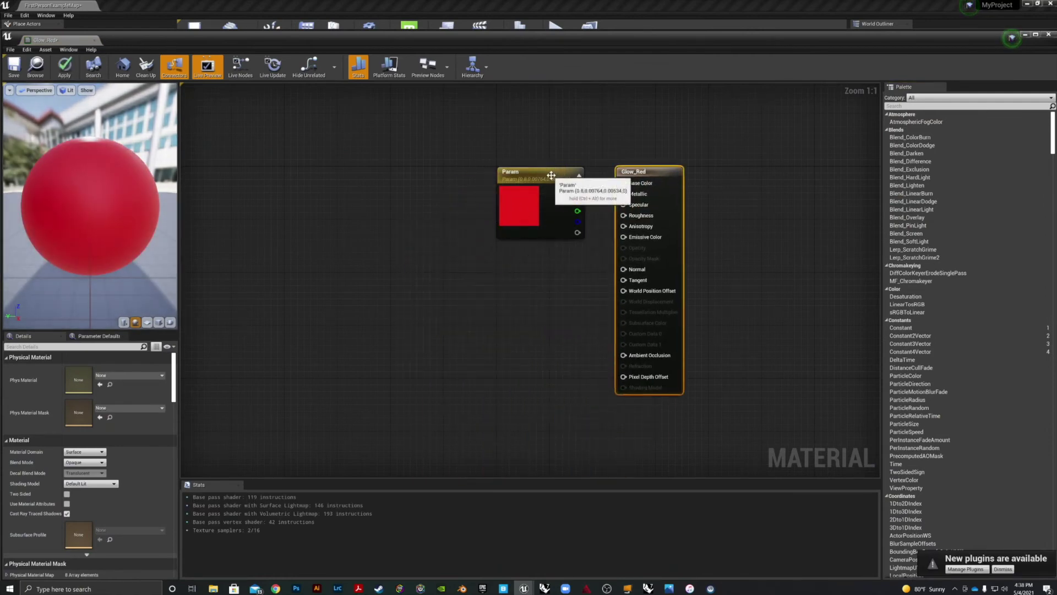
left_click_drag(549, 173, 517, 166)
left_click_drag(630, 172, 603, 166)
left_click(494, 286)
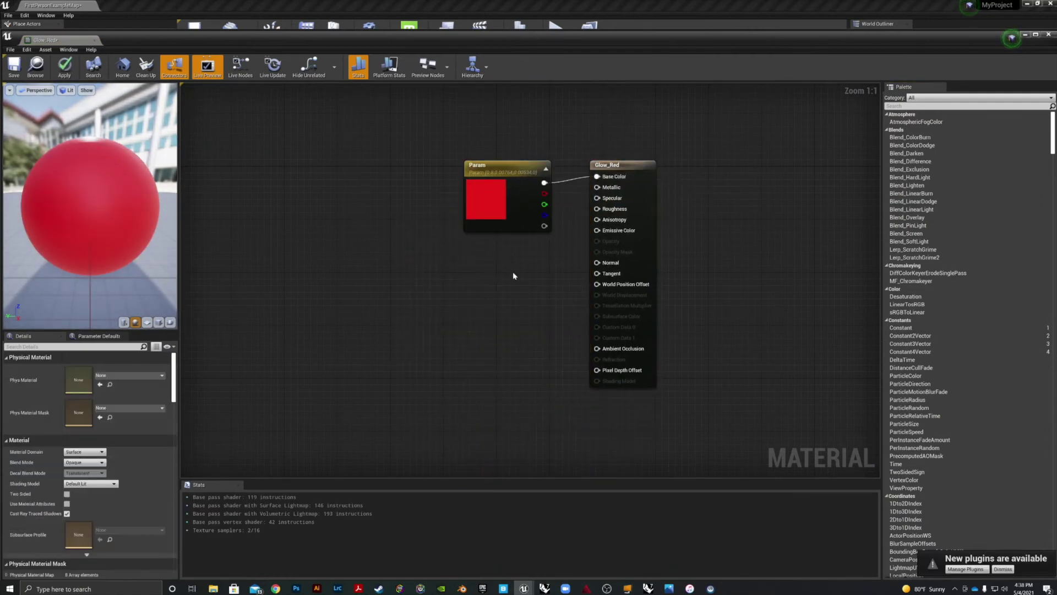
Disconnect the Param node from Glow_Red's Base Color input and place it farther from the material node.
right_click_drag(511, 276, 409, 295)
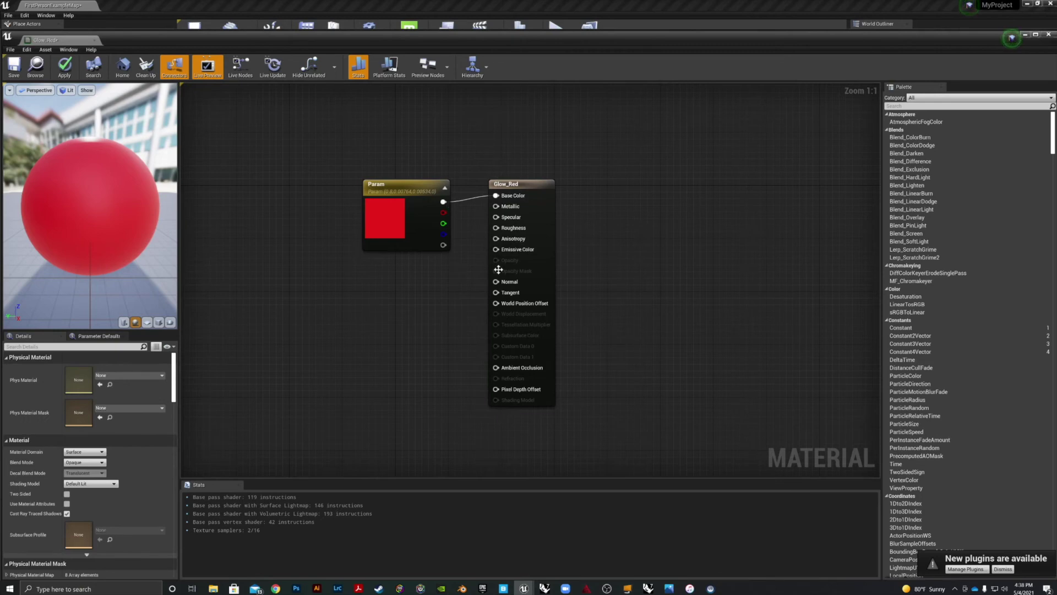
right_click_drag(467, 255, 506, 264)
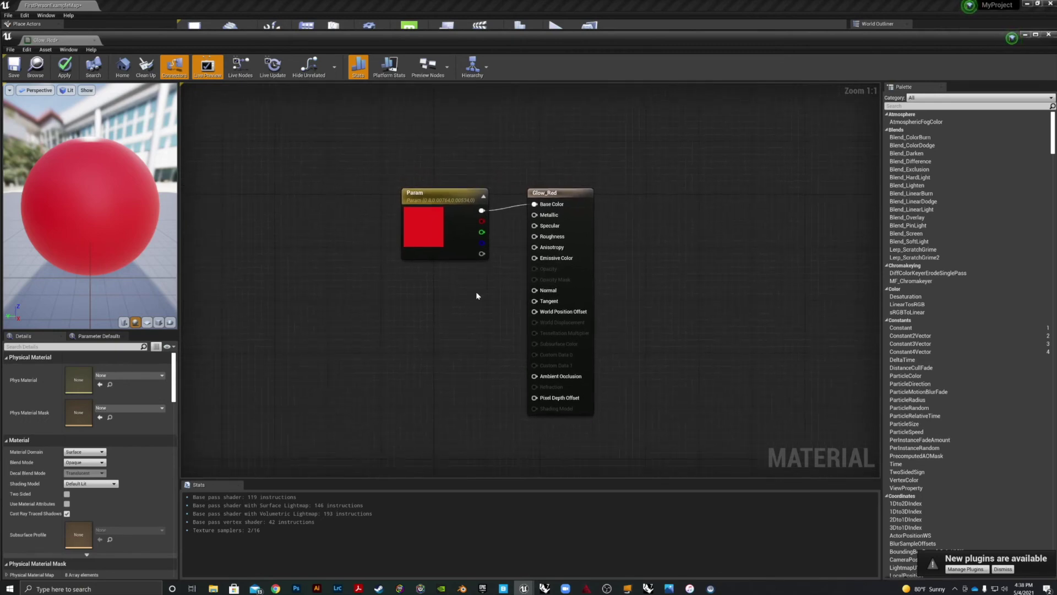
right_click(481, 210)
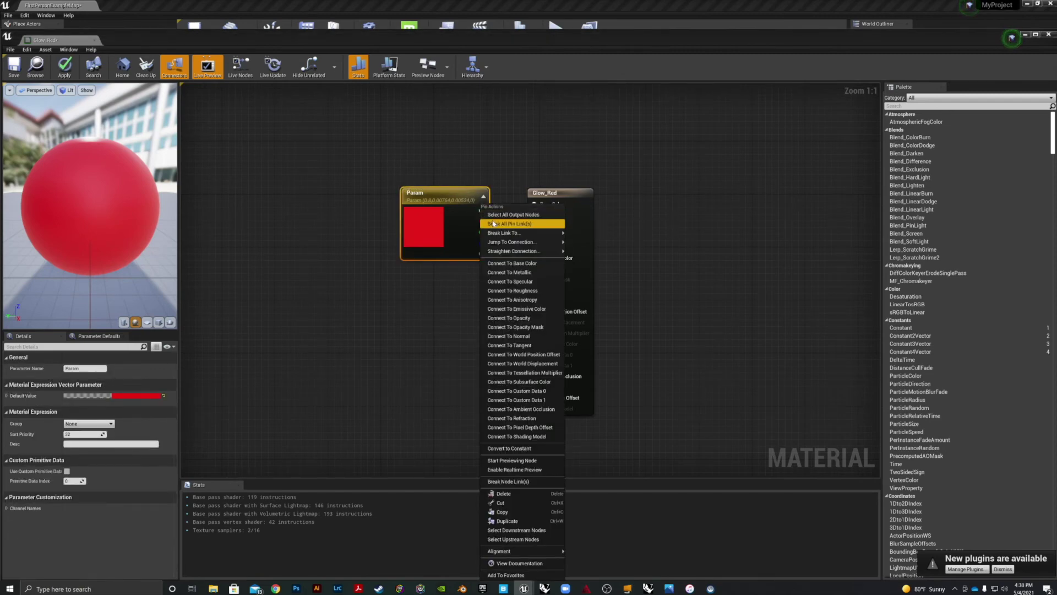
left_click(493, 223)
left_click_drag(440, 197, 399, 197)
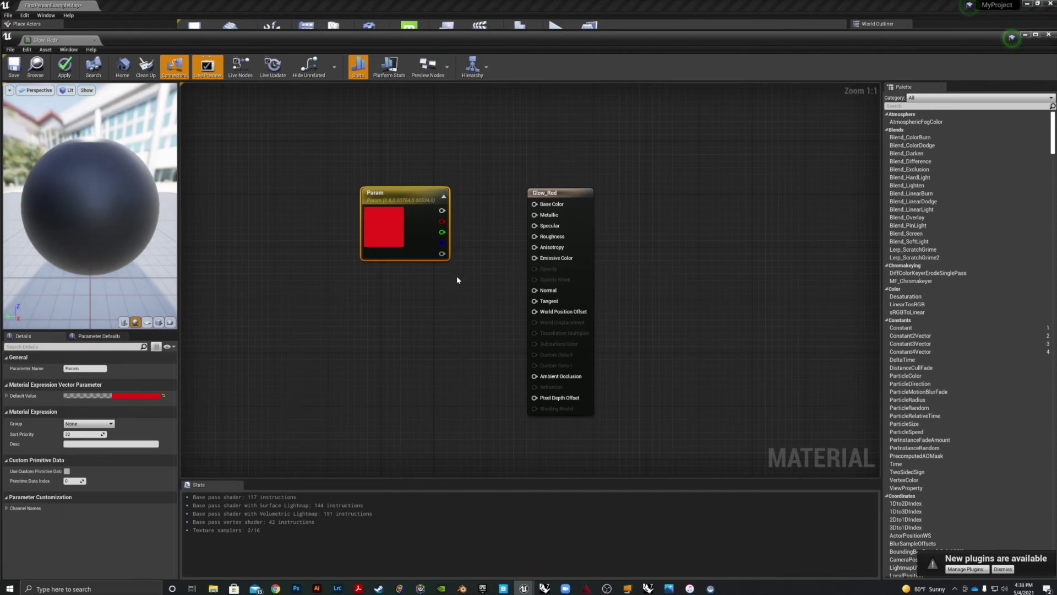
Add a Multiply node with Param's color feeding input A and its output connected to Glow_Red's Emissive Color.
right_click(463, 288)
type("multiply")
key("Return")
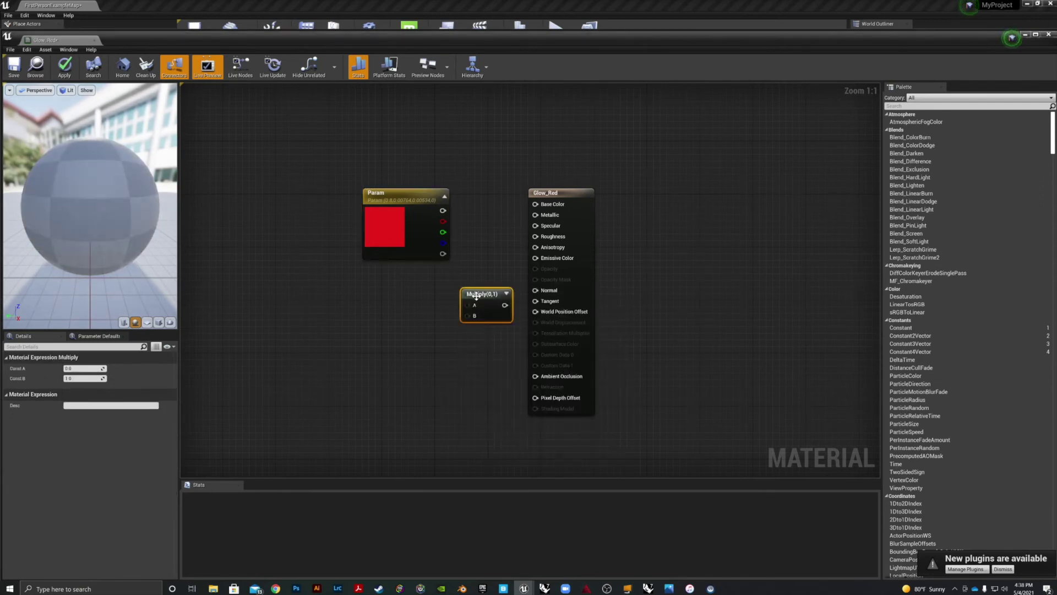
left_click_drag(505, 306, 537, 259)
Feed the Multiply node's B input with a new Constant node and set its value to 50.
left_click_drag(464, 223, 396, 353)
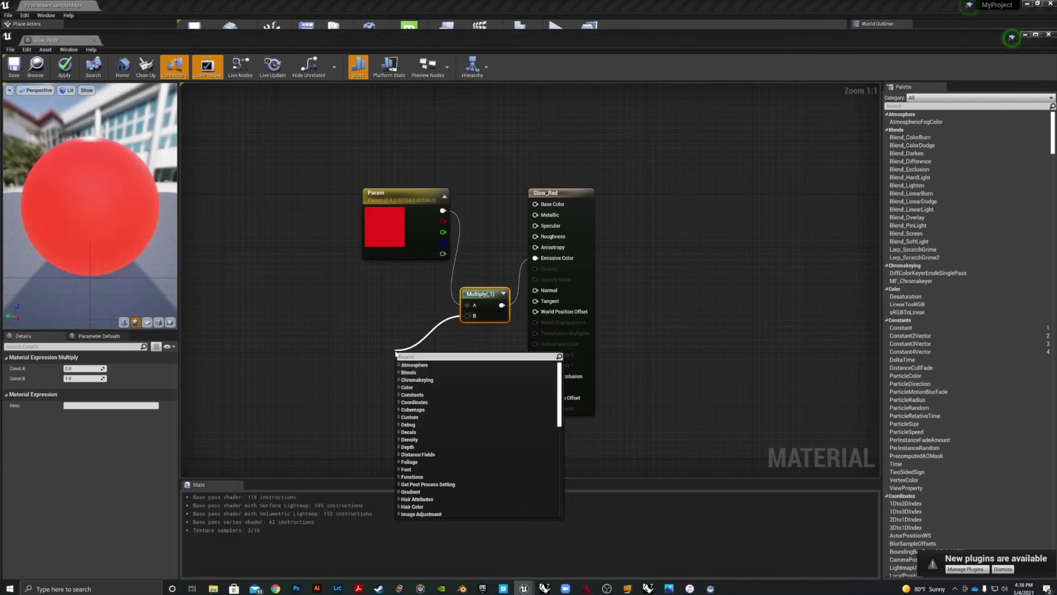
type("constant")
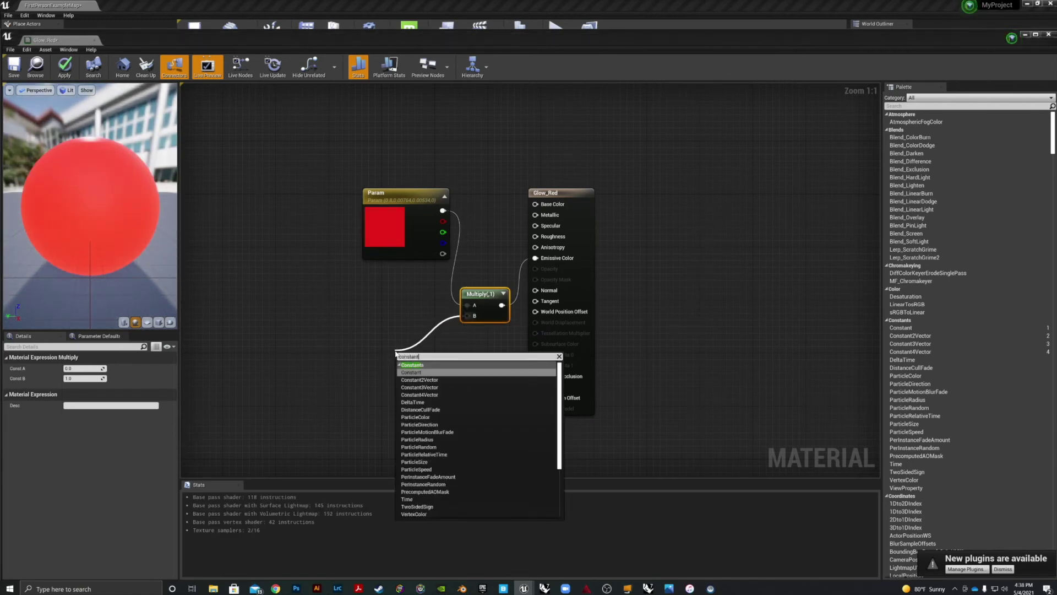
key("Return")
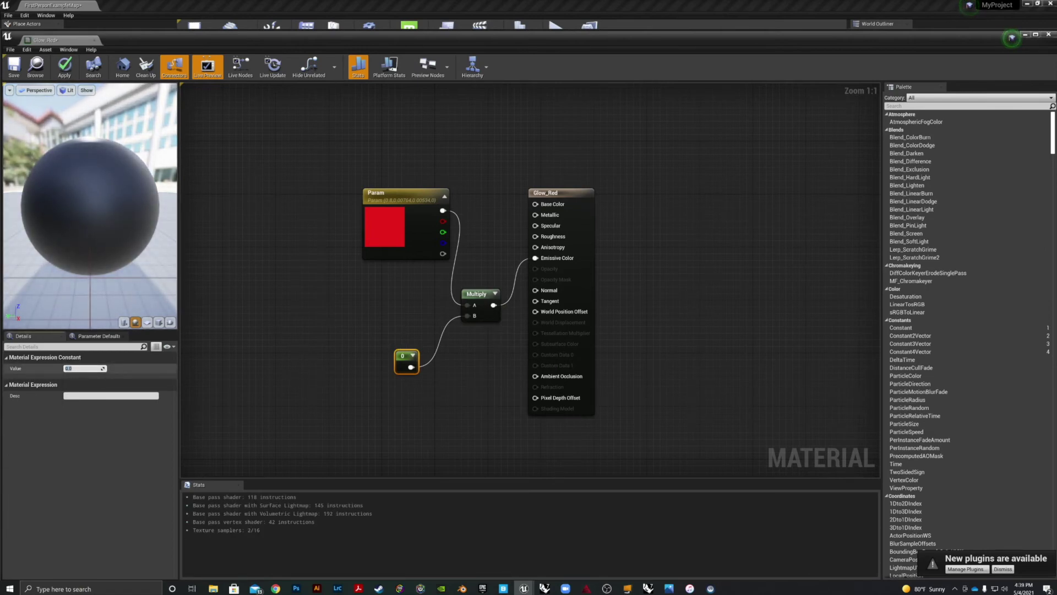
key("Return")
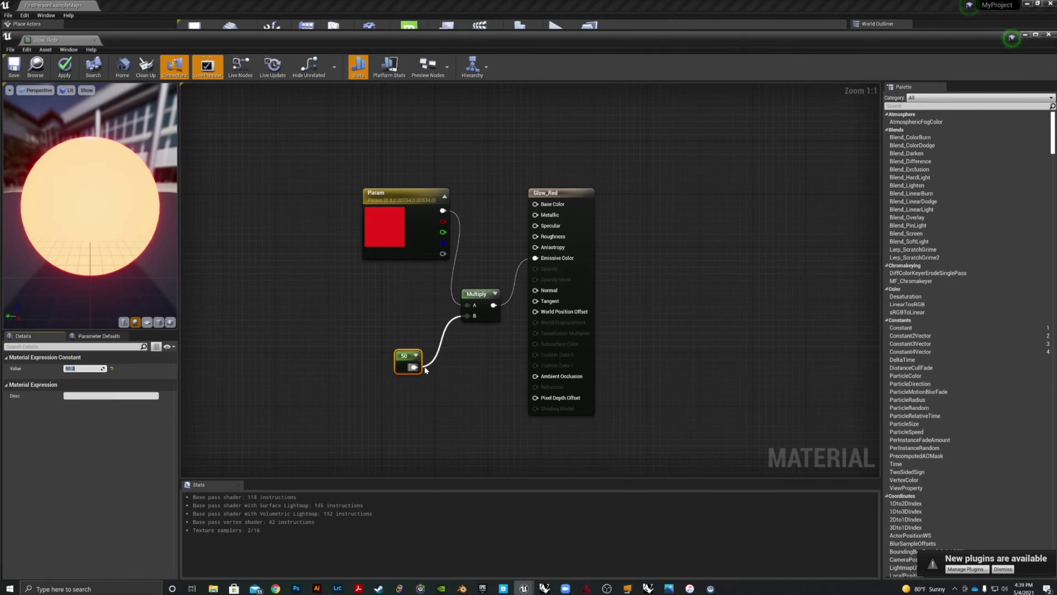
Set the Constant node's value to 100, apply the change to Glow_Red and close the material.
left_click(394, 361)
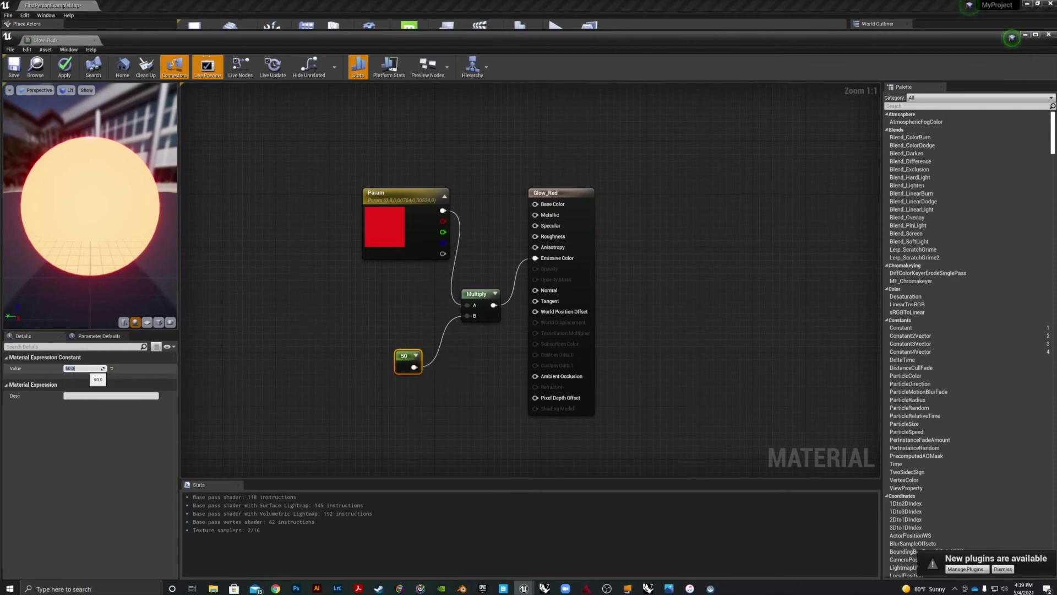
type("100")
key("Return")
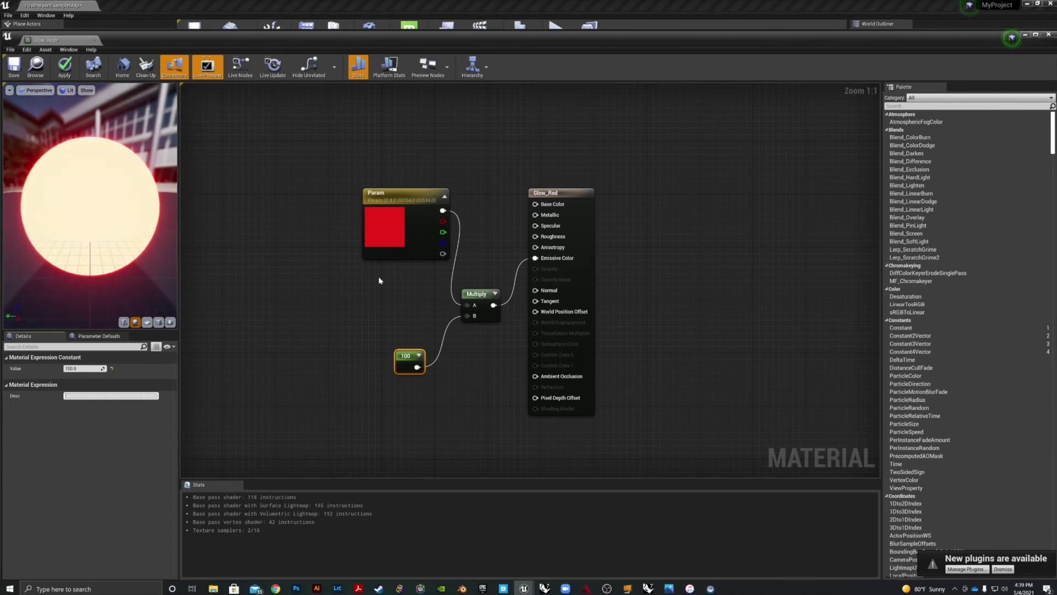
left_click(75, 55)
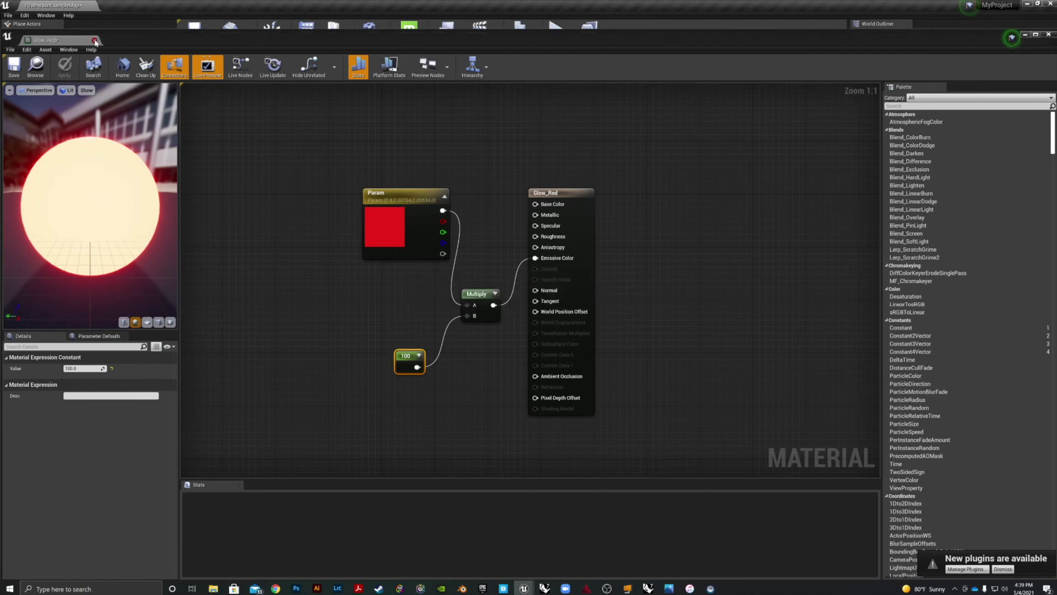
left_click(94, 41)
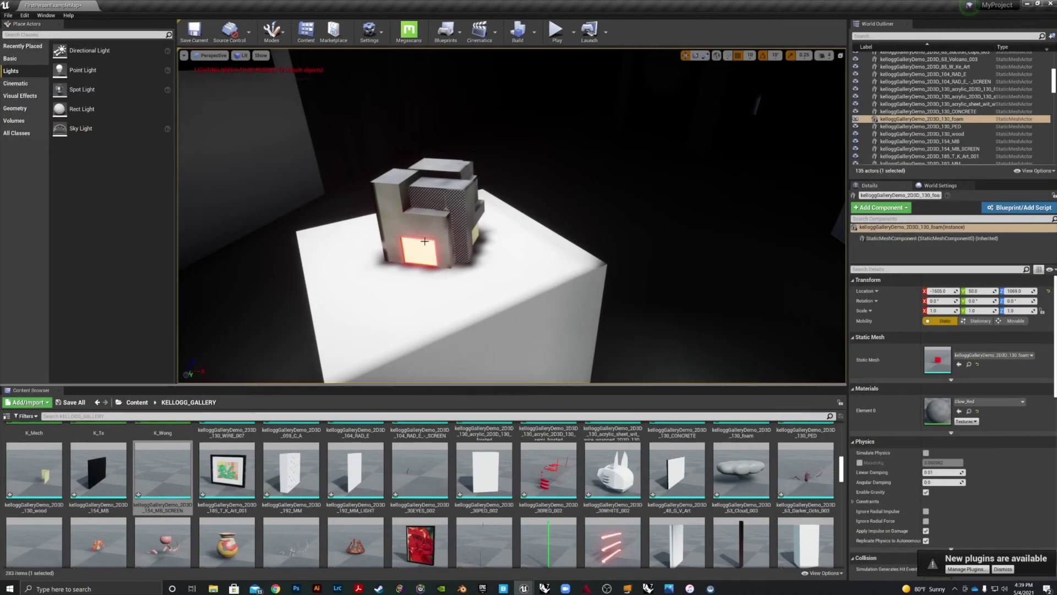
Select the kelloggGalleryDemo_KioskLED strip on top of the dark kiosk and open its GLOWBLUE material.
scroll(571, 307, "down", 8)
right_click_drag(570, 308, 621, 266)
key("w")
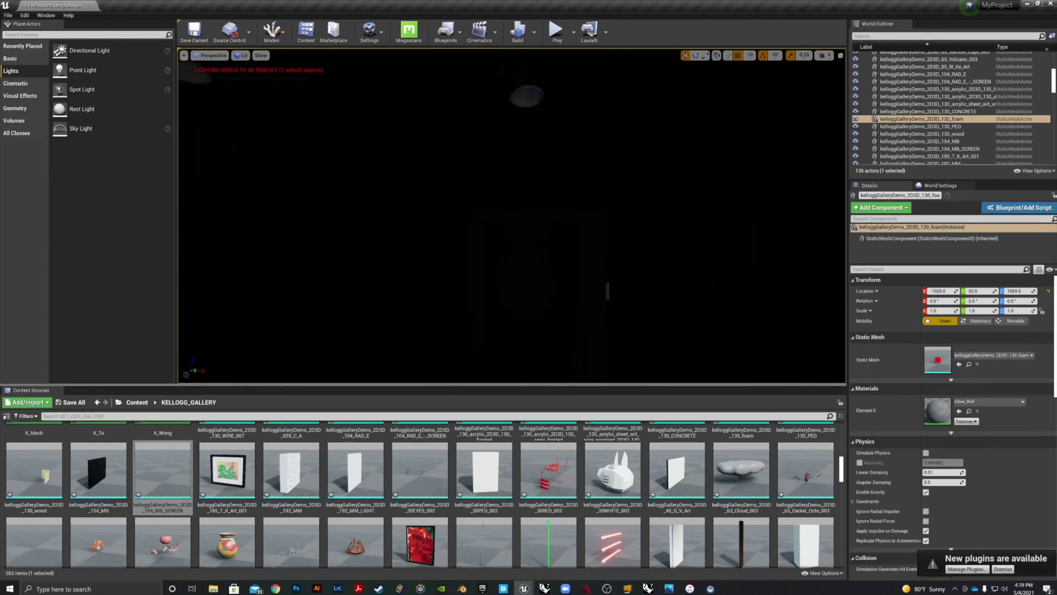
left_click(608, 291)
mouse_move(608, 291)
right_mouse_down()
mouse_move(594, 290)
mouse_move(536, 380)
mouse_move(611, 283)
right_mouse_up()
key("w")
key("s")
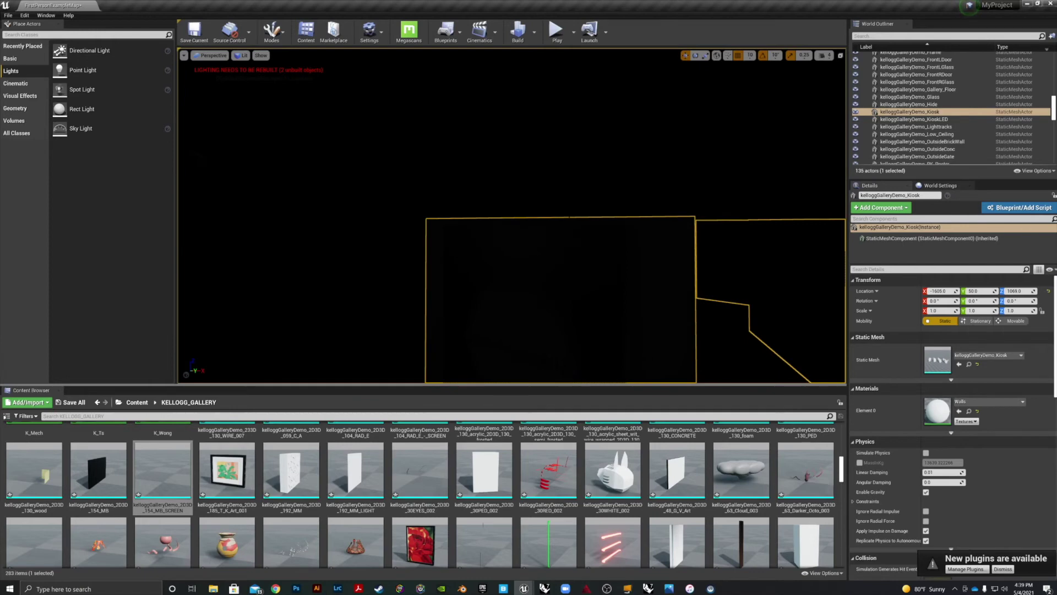
left_click(571, 214)
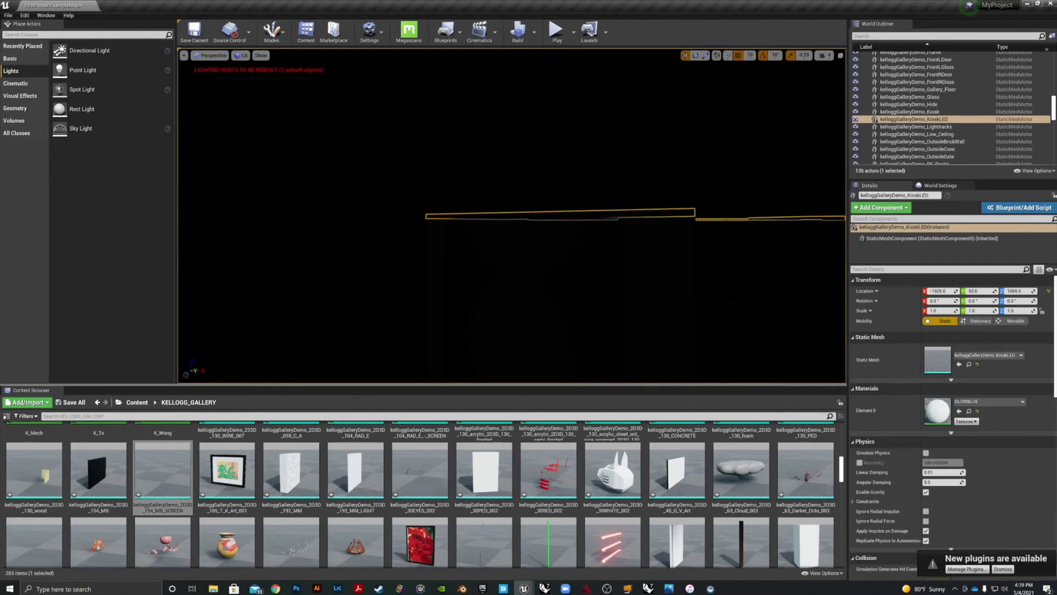
double_click(940, 411)
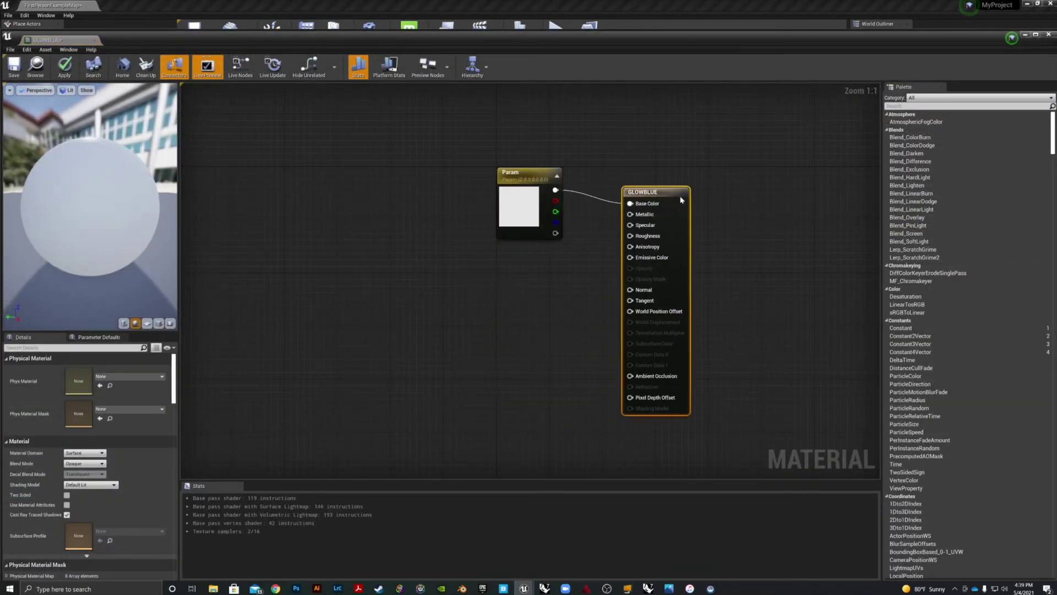
left_click(509, 214)
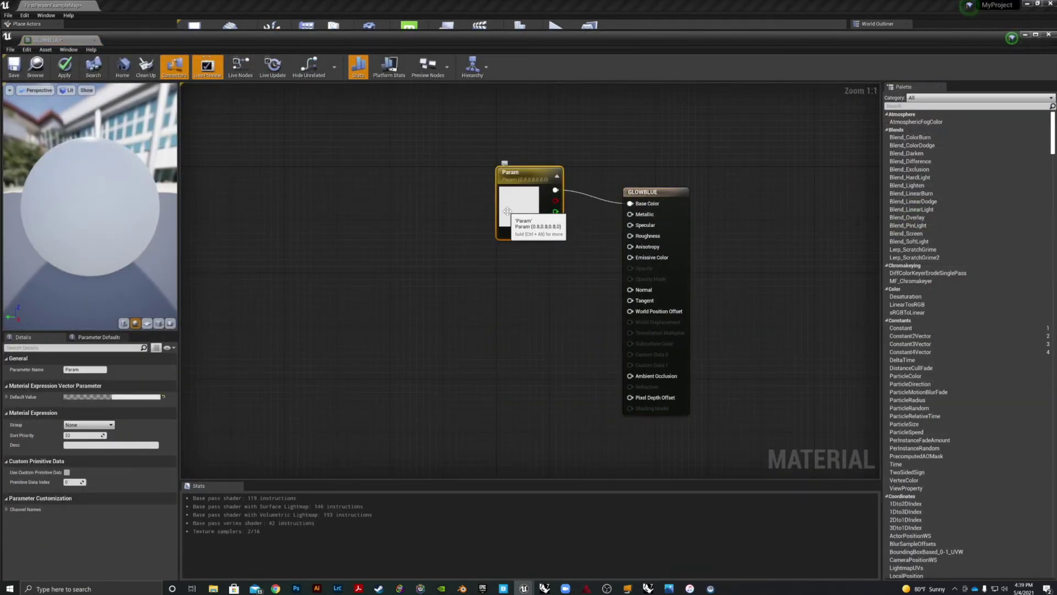
left_click_drag(520, 192, 487, 205)
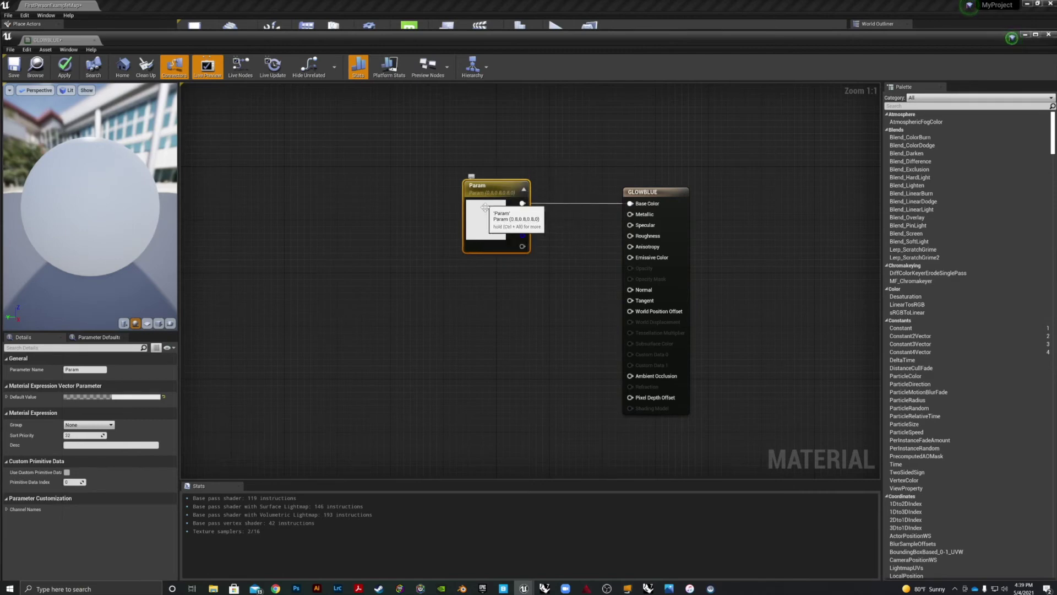
double_click(495, 214)
left_click(530, 246)
left_click(542, 255)
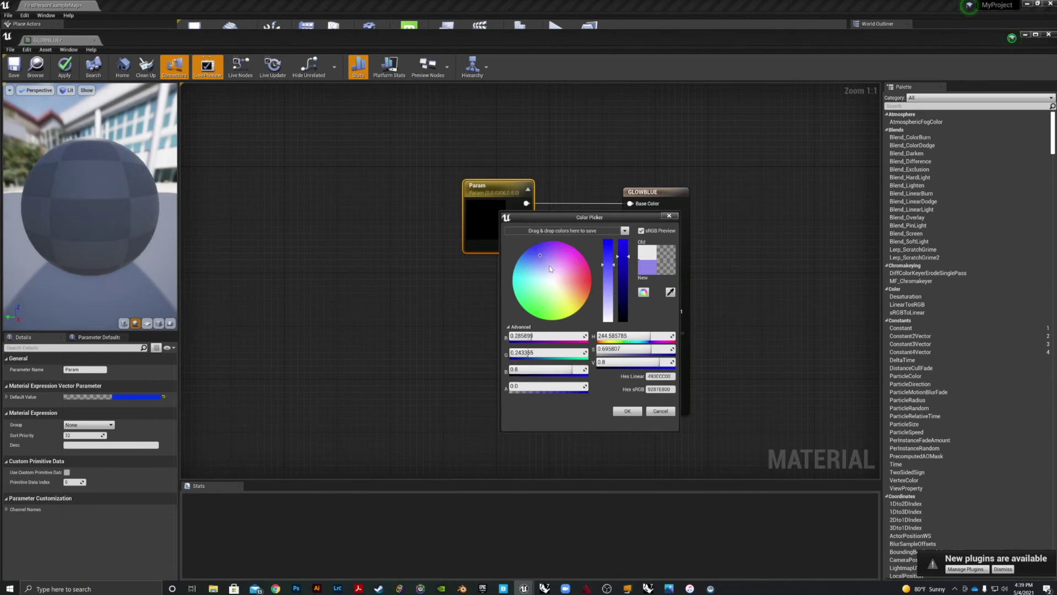
left_click(529, 248)
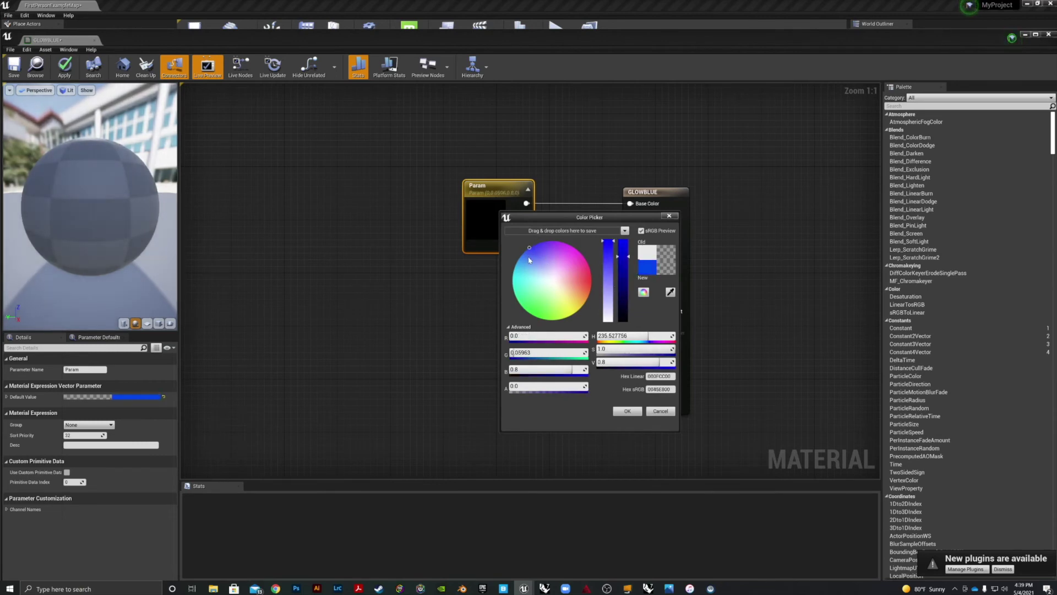
left_click(659, 411)
Delete the Param node and place a new Texture Sample node beside the GLOWBLUE material node.
key("Delete")
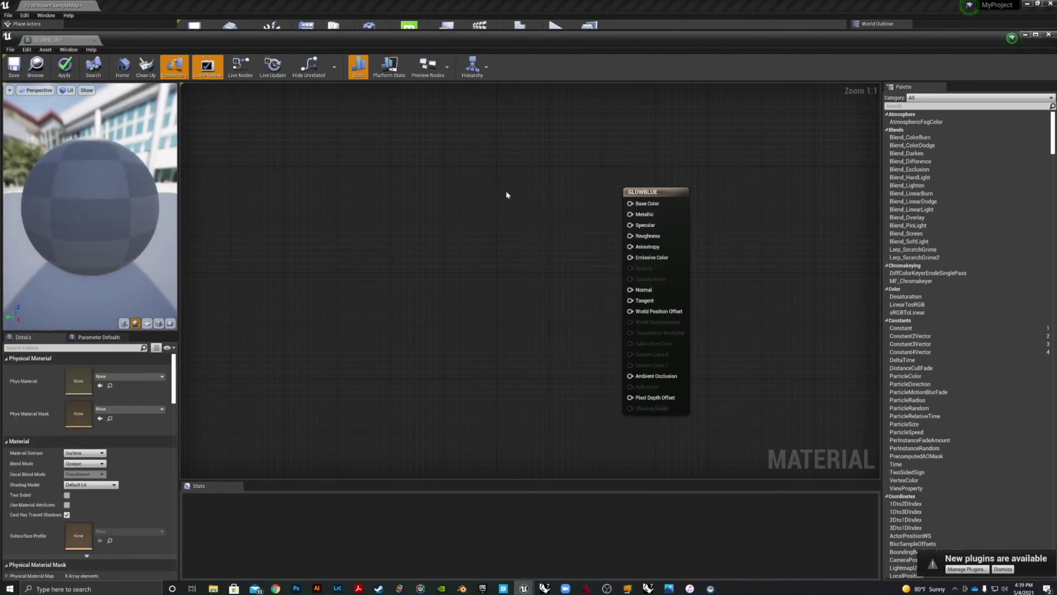
right_click(499, 202)
type("textures")
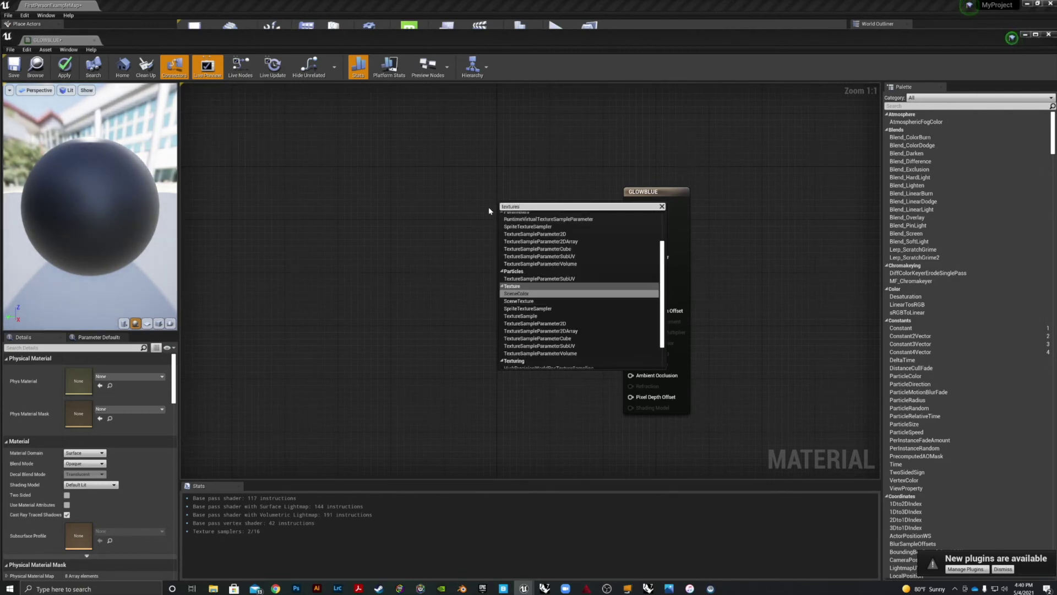
left_click(522, 317)
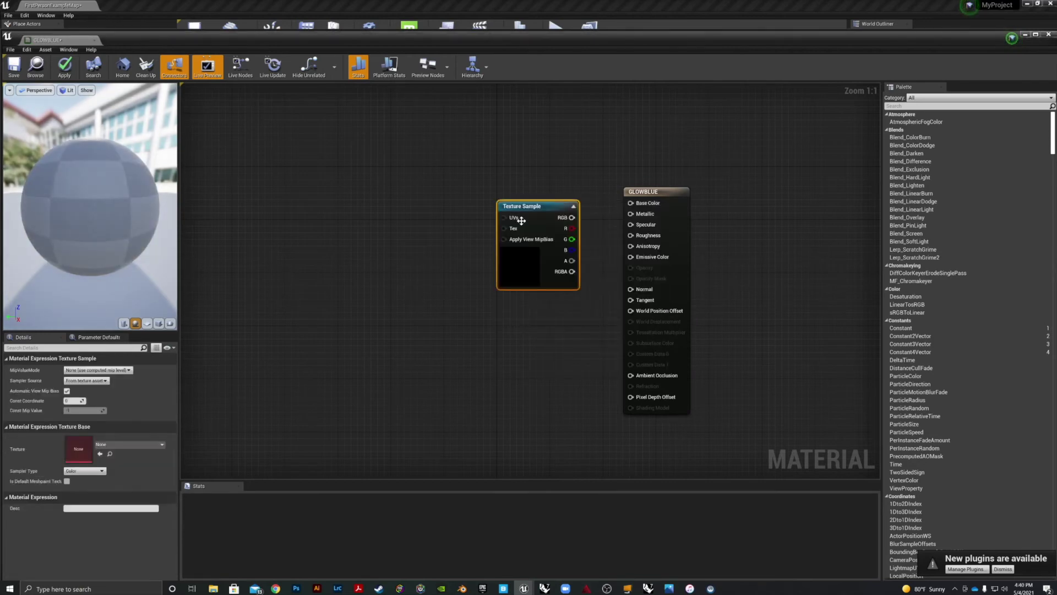
left_click_drag(521, 222, 507, 207)
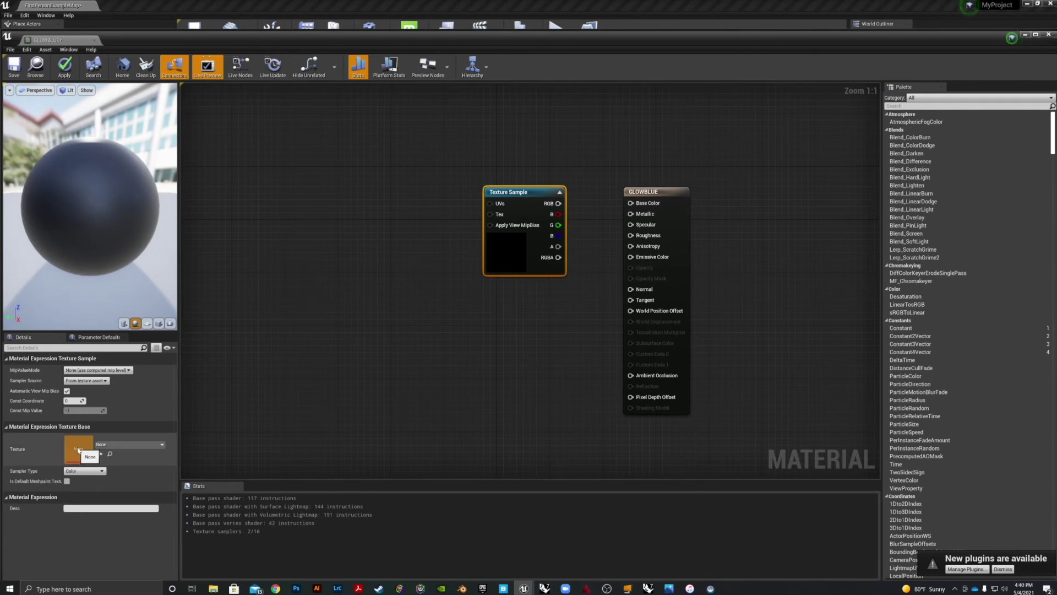
left_click(122, 446)
left_click(82, 453)
left_click(116, 445)
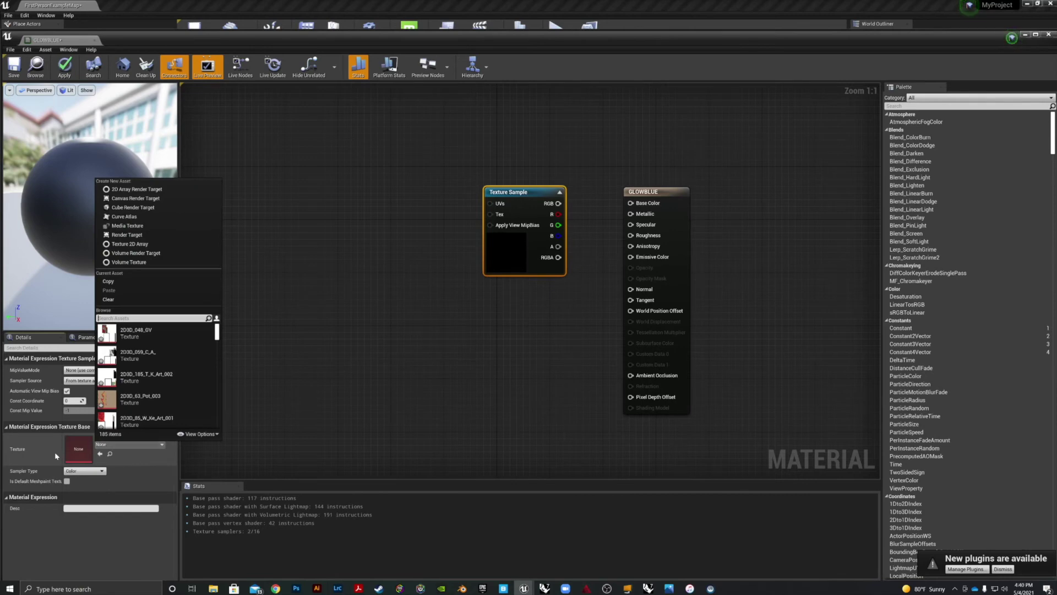
left_click(83, 446)
left_click(214, 588)
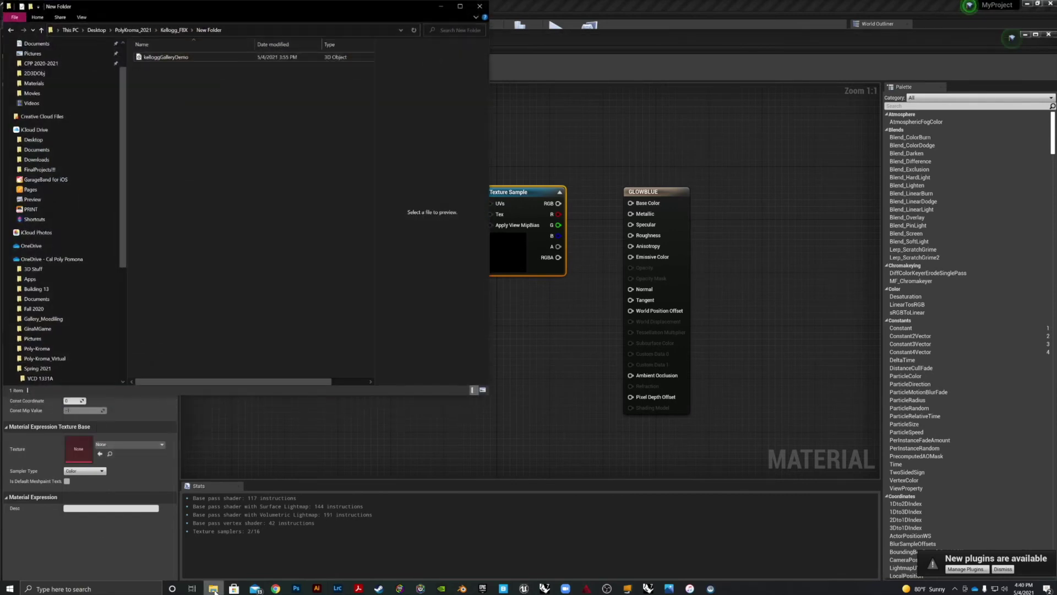
left_click(214, 588)
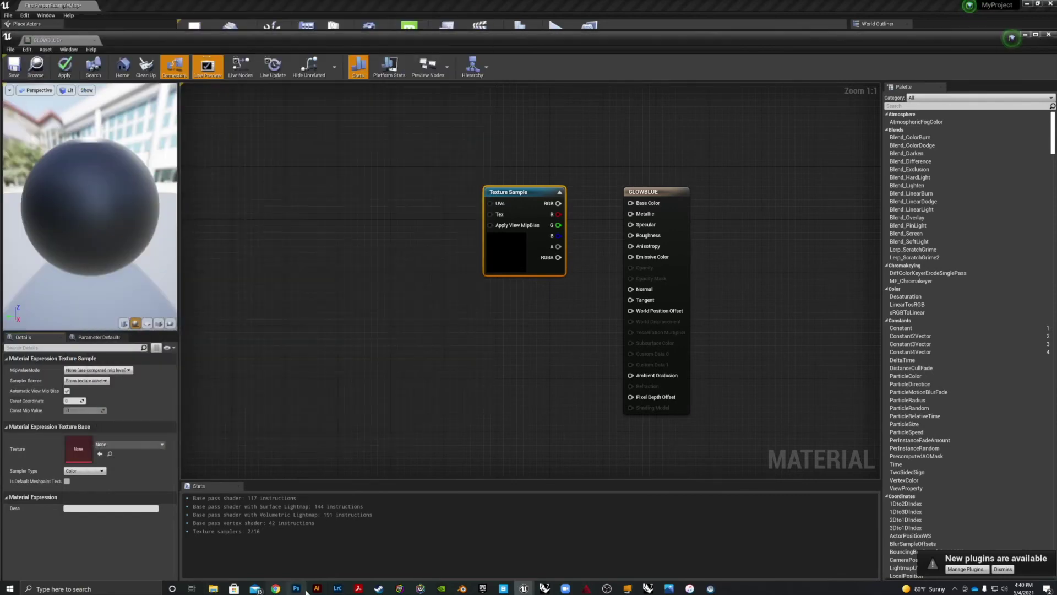
Minimize the material editor, switch to File Explorer and open the Materials folder inside Blender Project on the Desktop.
left_click(1025, 36)
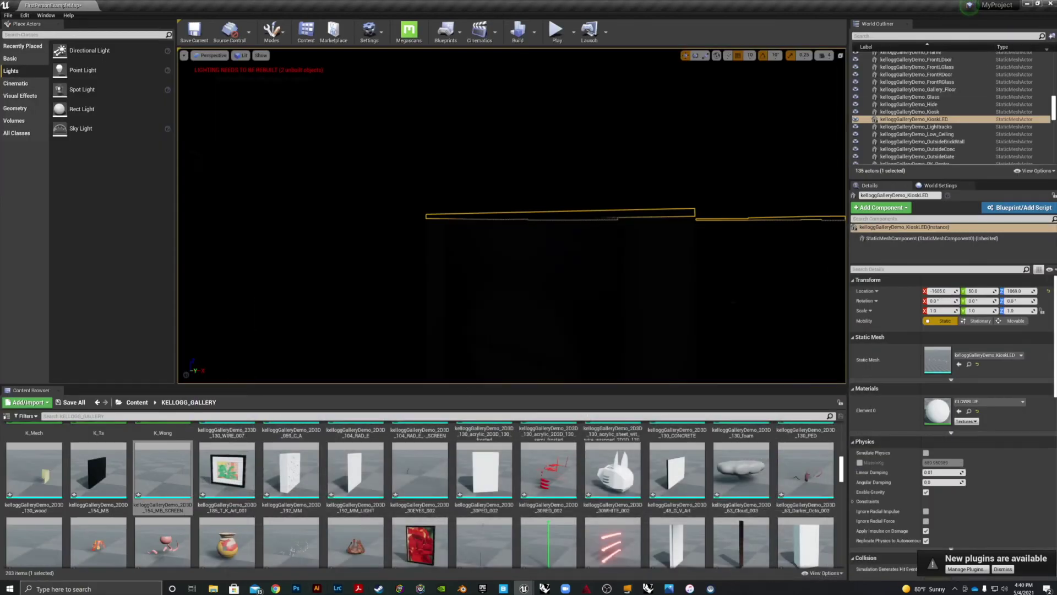
left_click(213, 588)
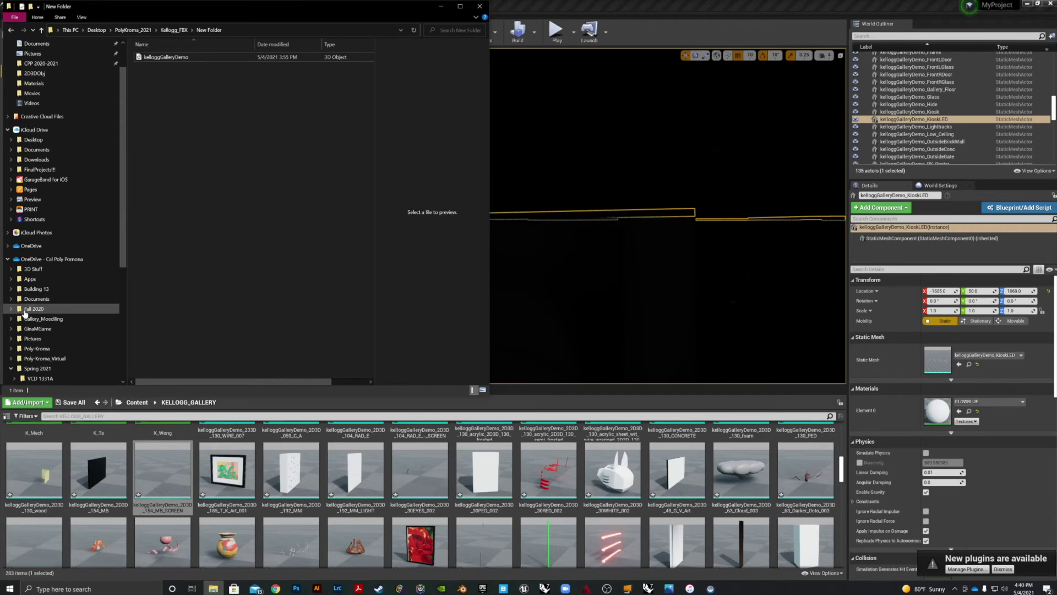
scroll(33, 218, "up", 1)
scroll(33, 220, "down", 5)
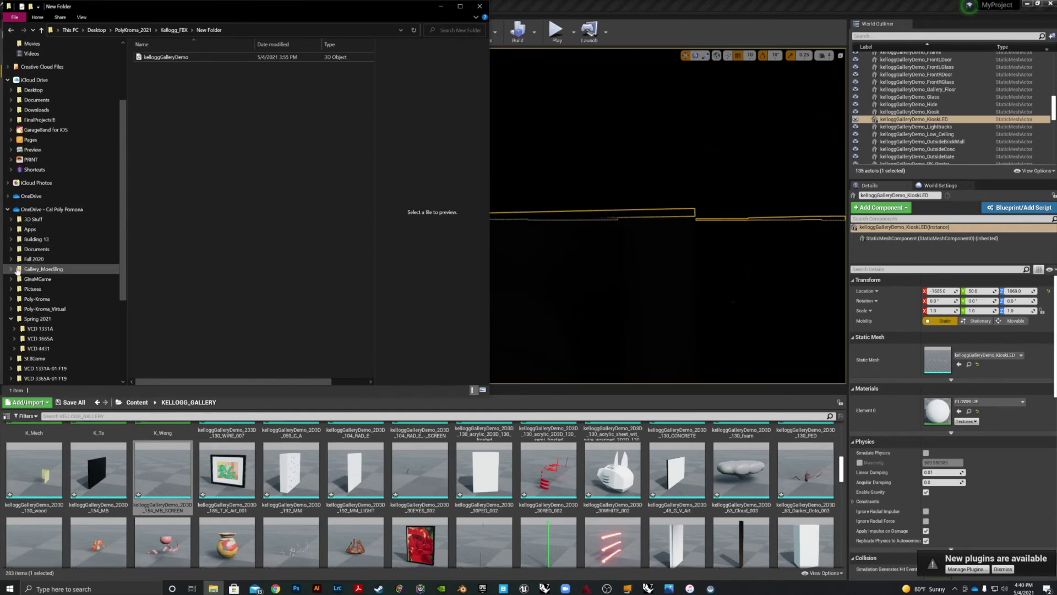
scroll(44, 308, "down", 2)
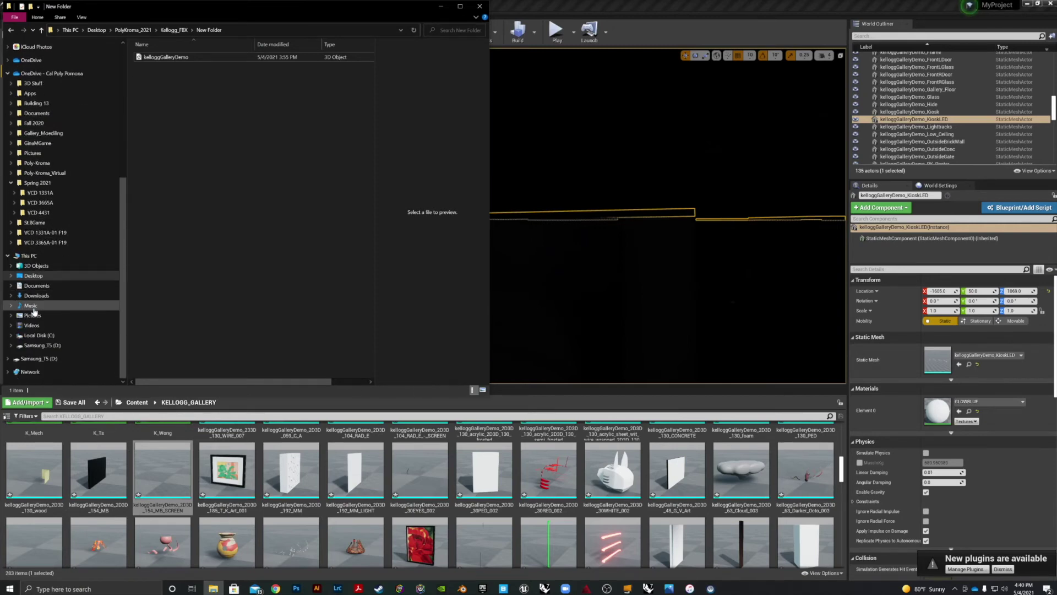
left_click(48, 275)
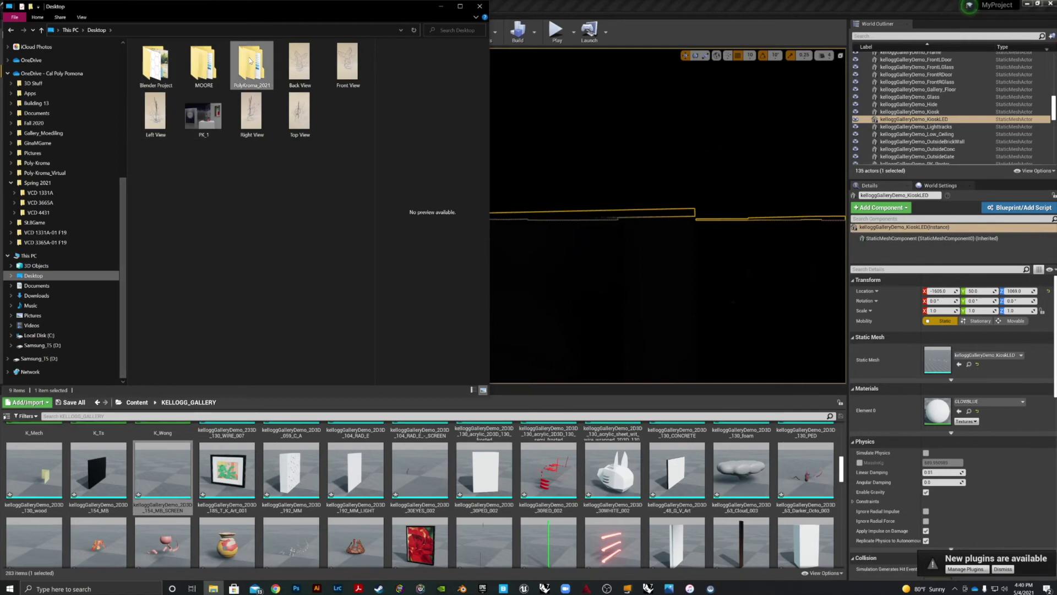
double_click(155, 70)
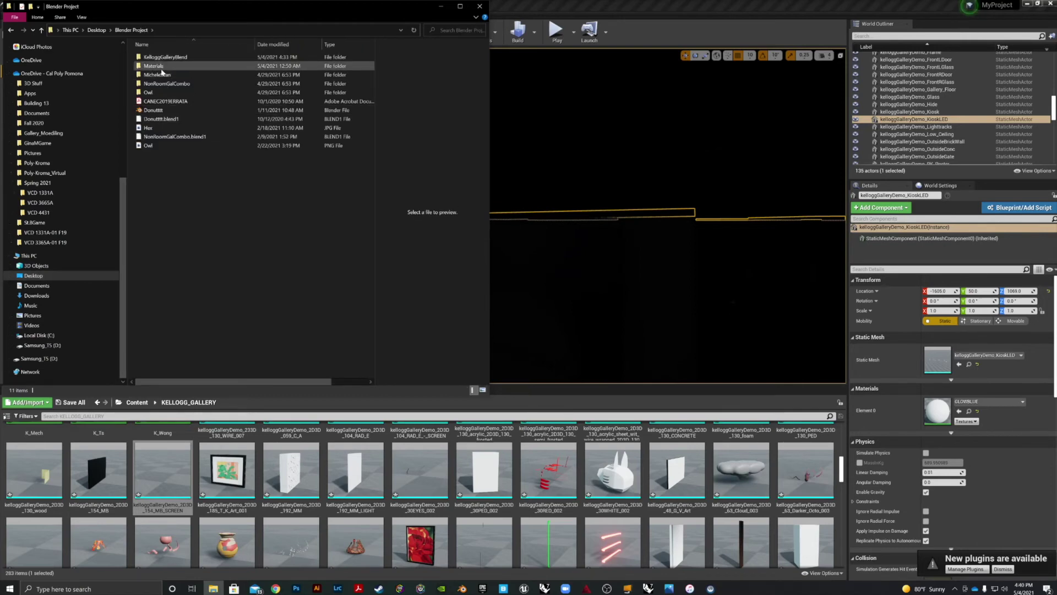
double_click(160, 71)
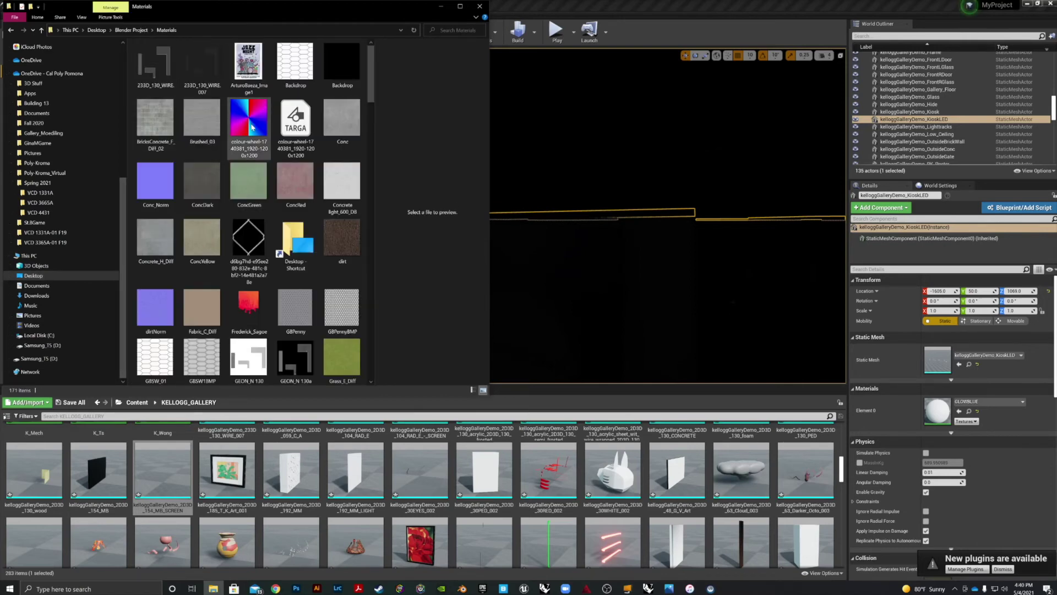
Import the colour-wheel image from the Materials folder into the KELLOGG_GALLERY content folder.
left_click(251, 129)
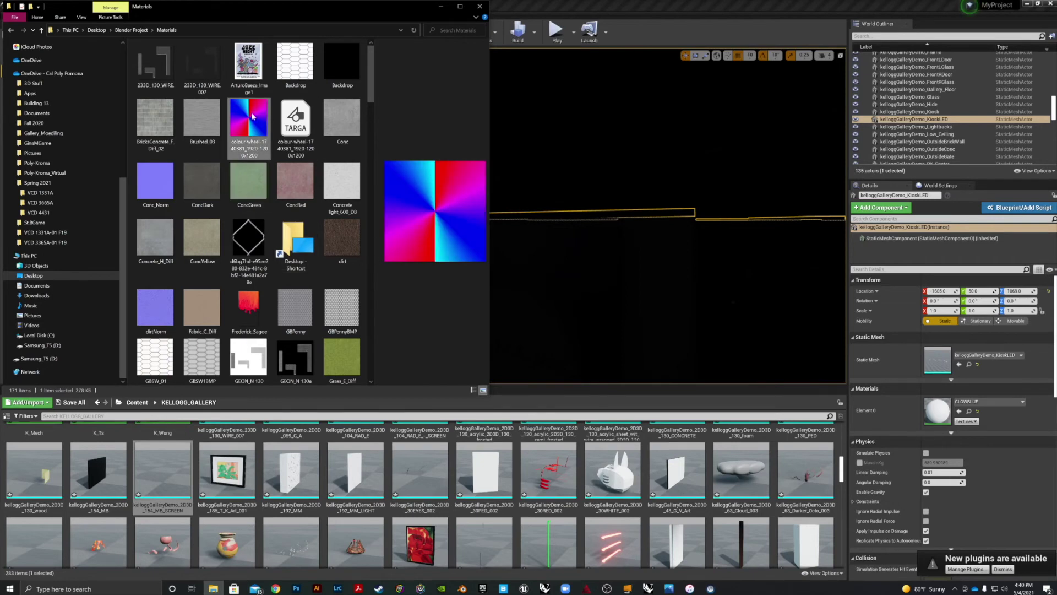
left_click_drag(252, 116, 392, 475)
left_click(802, 532)
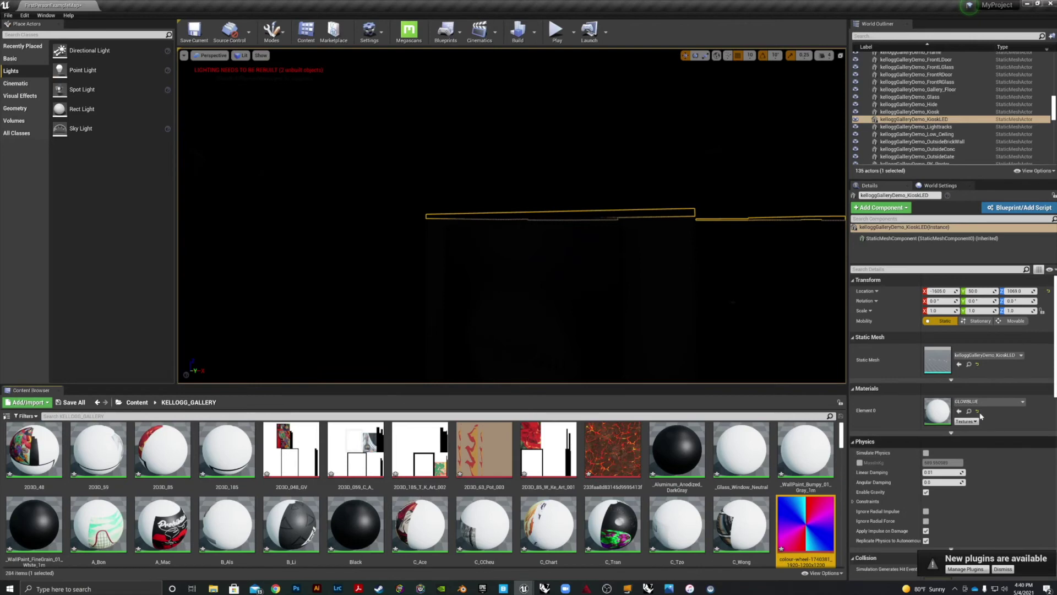
Reopen the GLOWBLUE material from the KioskLED and assign the imported colour-wheel texture to its Texture Sample node.
double_click(937, 410)
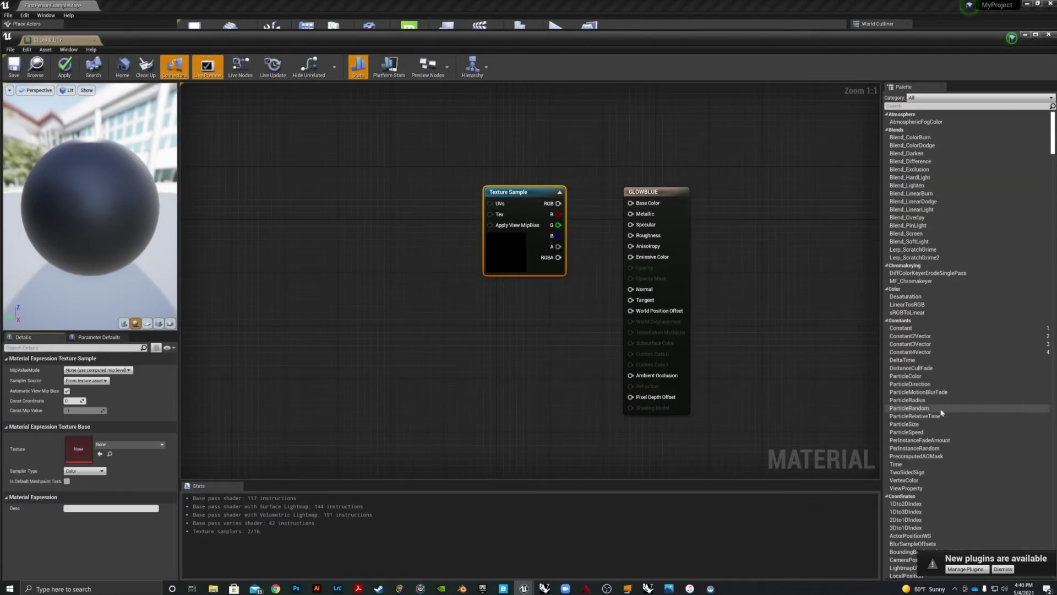
left_click(139, 442)
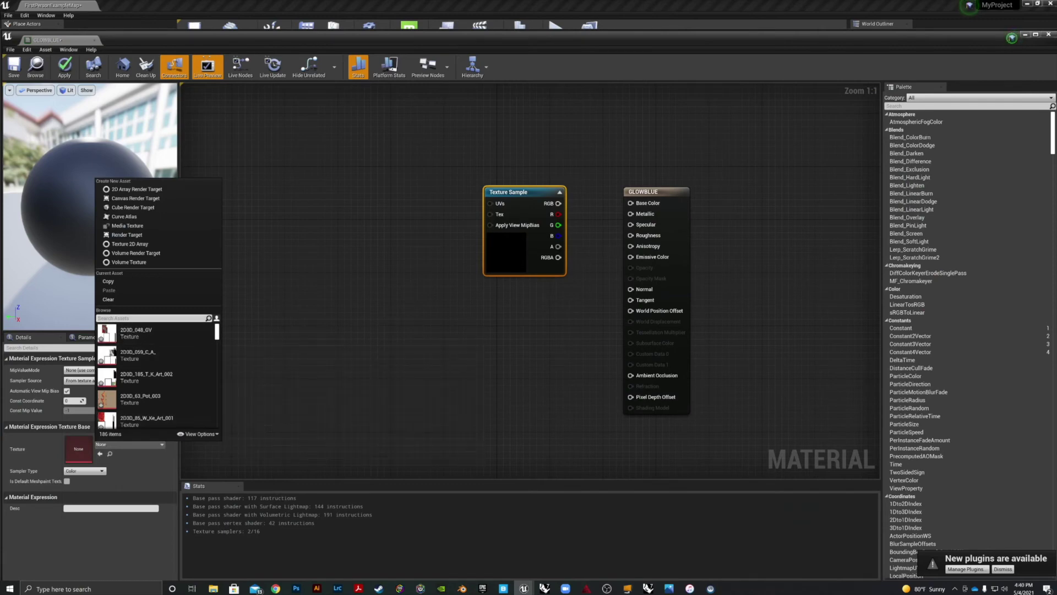
type("c")
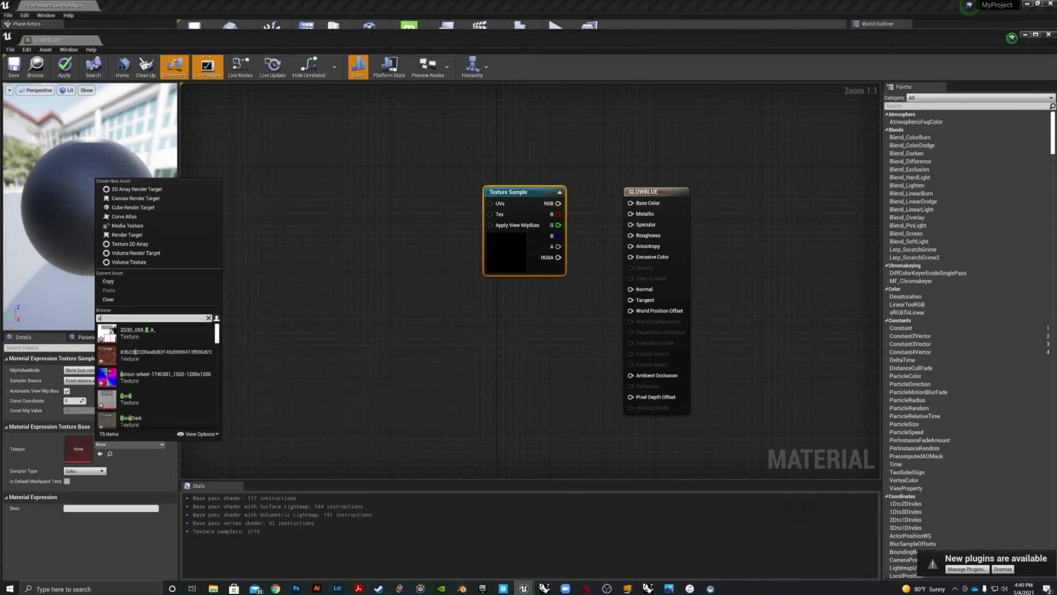
left_click(107, 379)
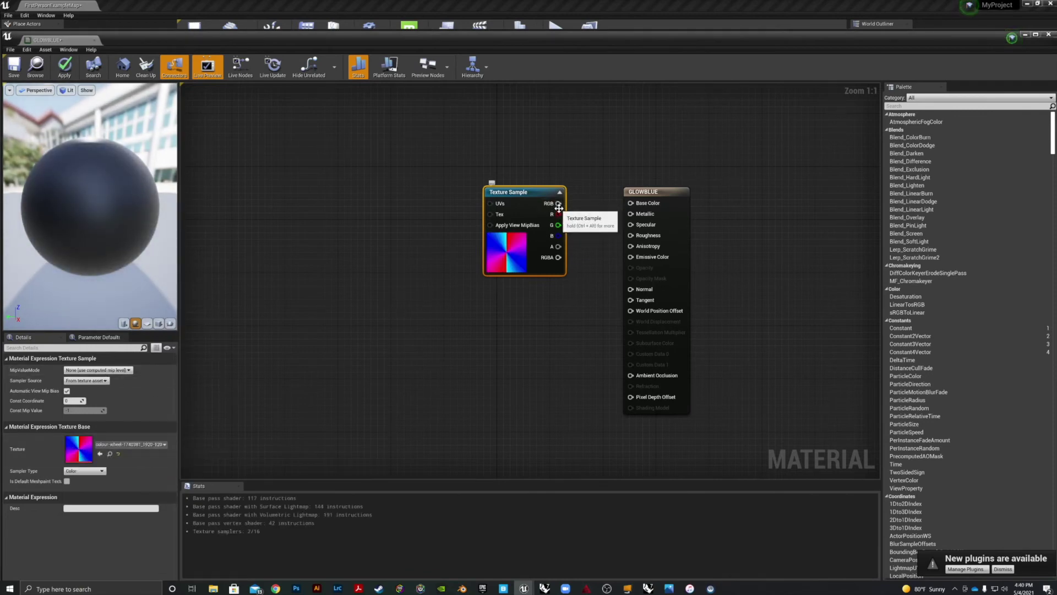
left_click_drag(557, 204, 573, 222)
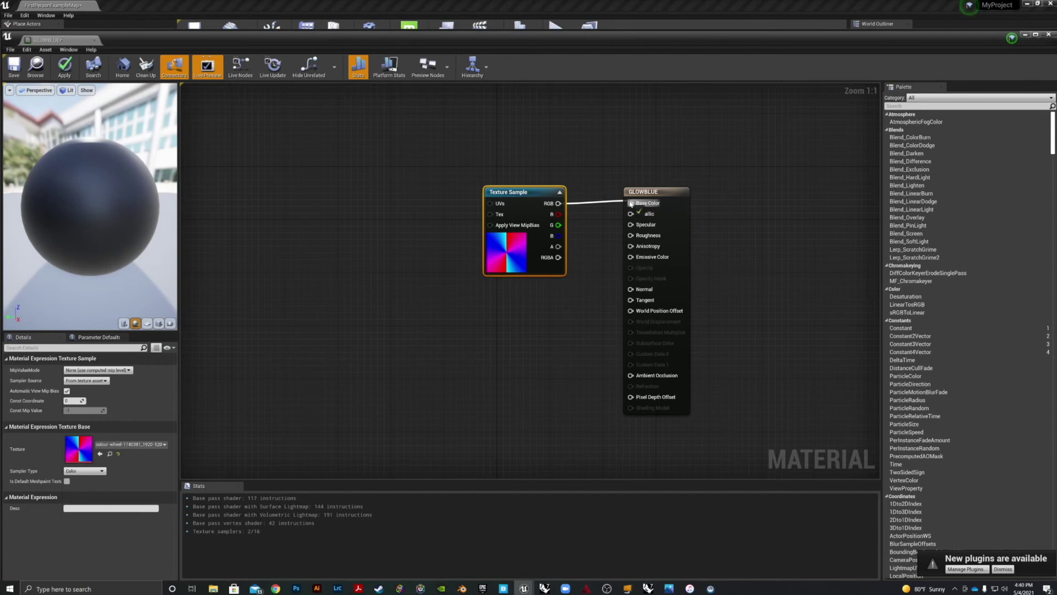
left_click_drag(632, 205, 620, 264)
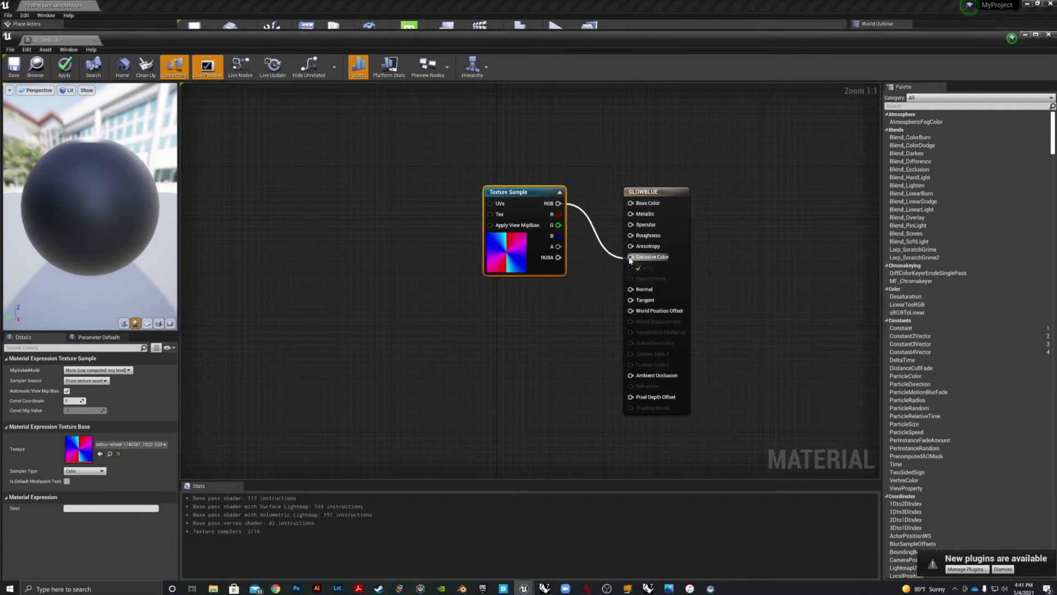
left_click_drag(633, 260, 565, 266)
left_click(588, 306)
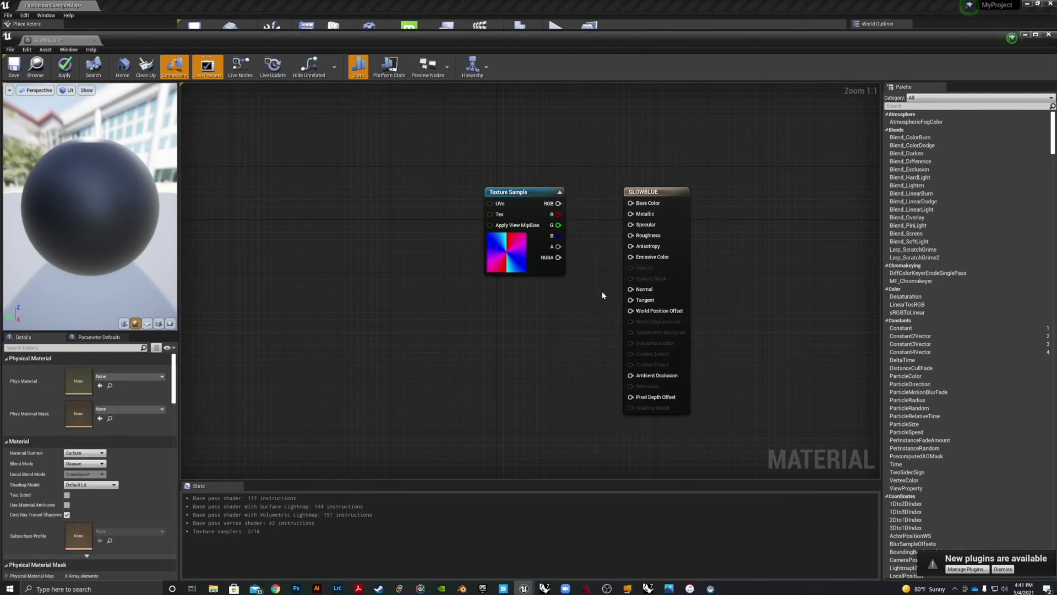
Add a Multiply node feeding Emissive Color and connect the Texture Sample's RGB output to its A input.
left_click_drag(631, 256, 596, 342)
type("multi")
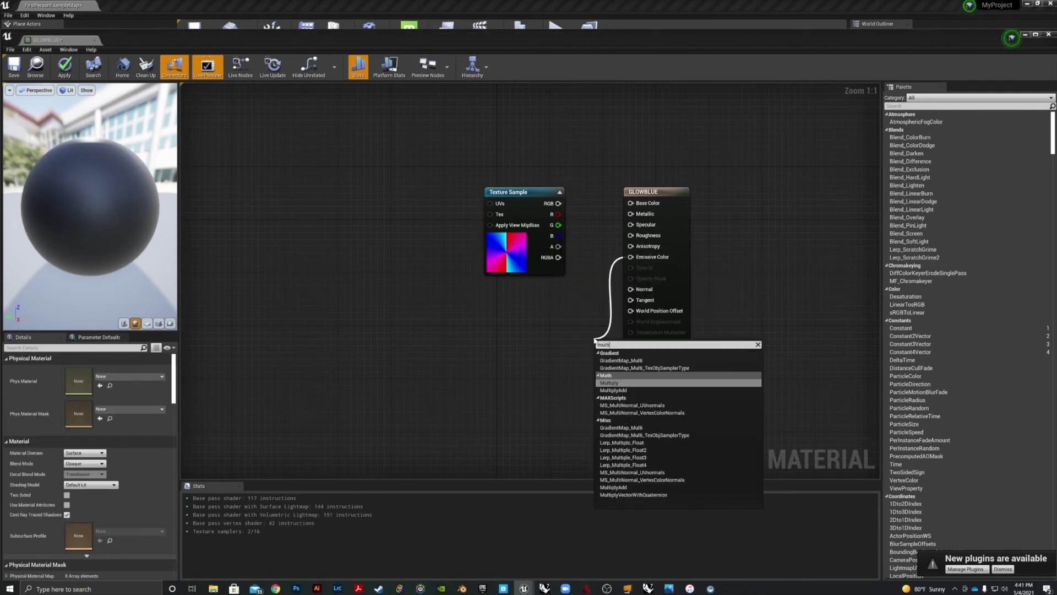
key("Return")
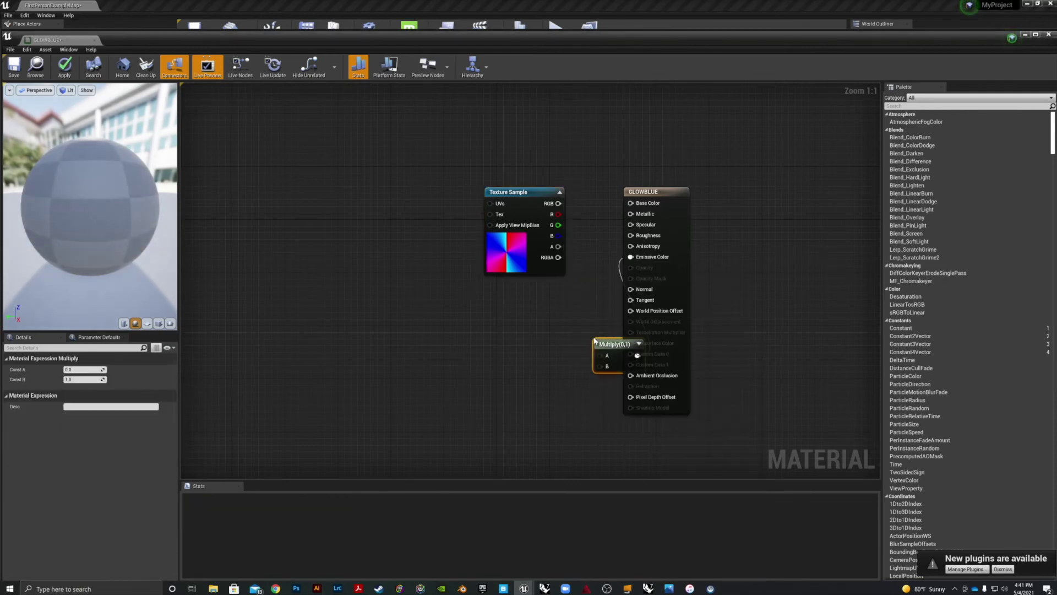
left_click_drag(561, 208, 576, 323)
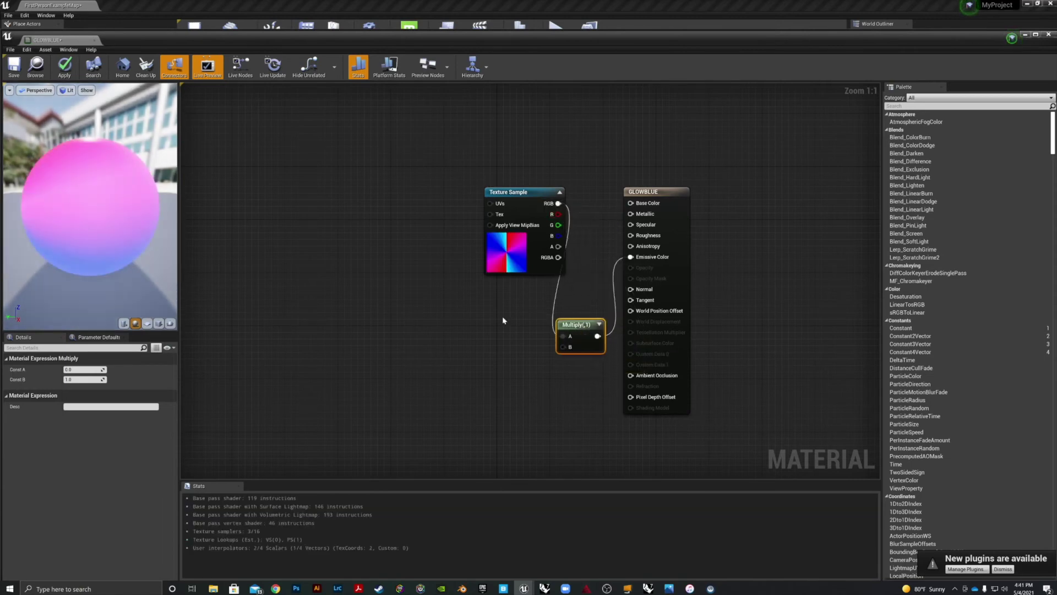
left_click(527, 317)
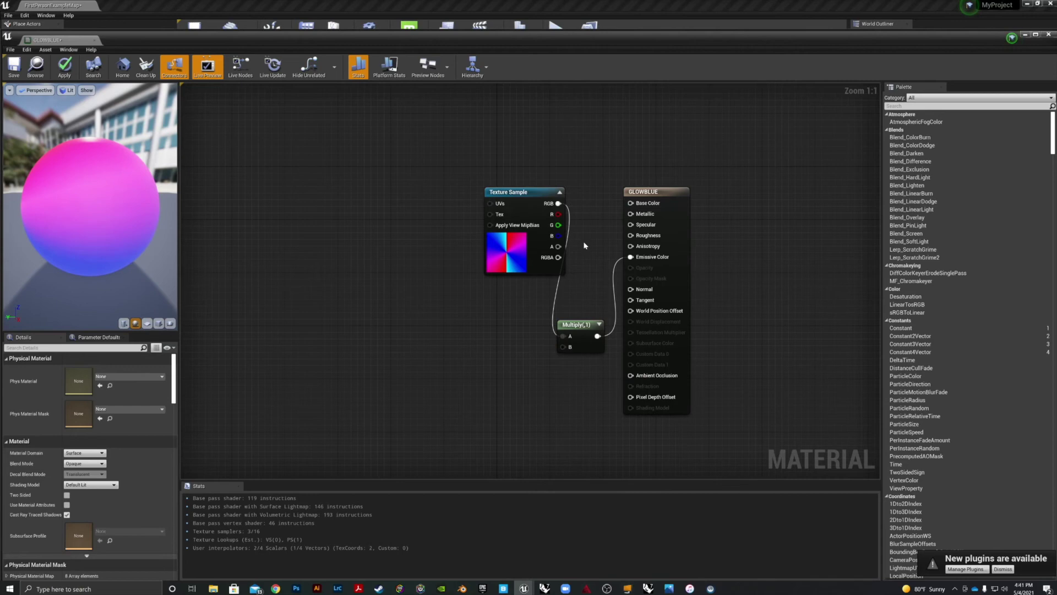
Add a Constant node to the Multiply node's B input and set its value to 10.
left_click_drag(560, 347, 503, 383)
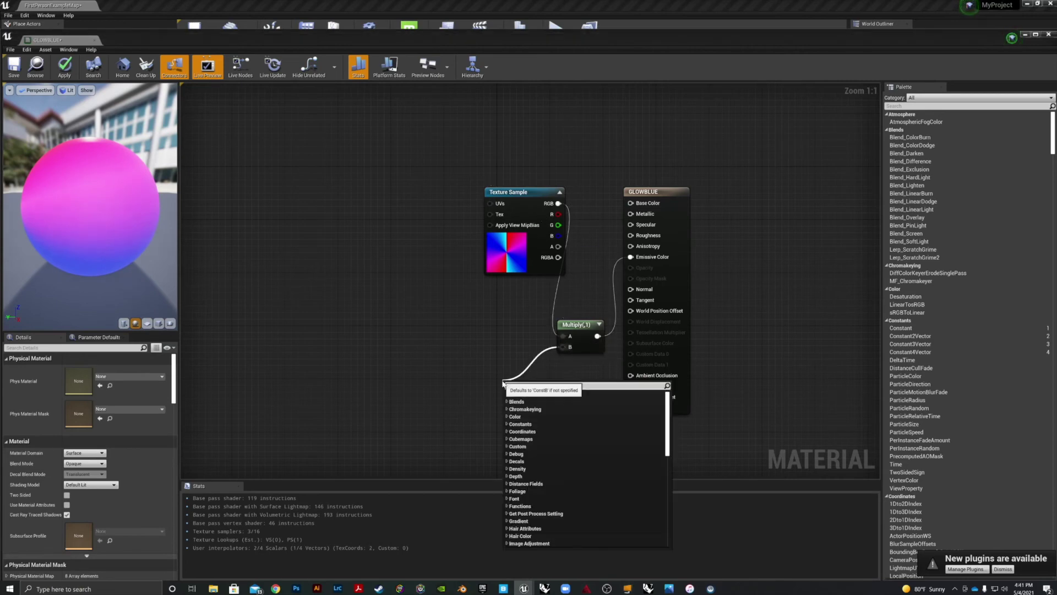
left_click(519, 401)
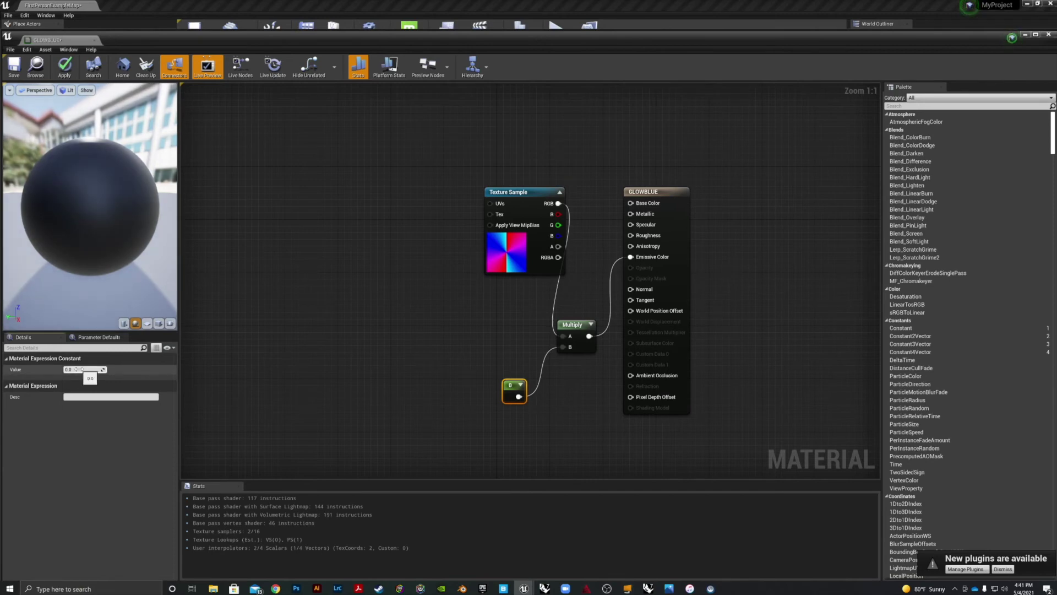
type("20")
key("Return")
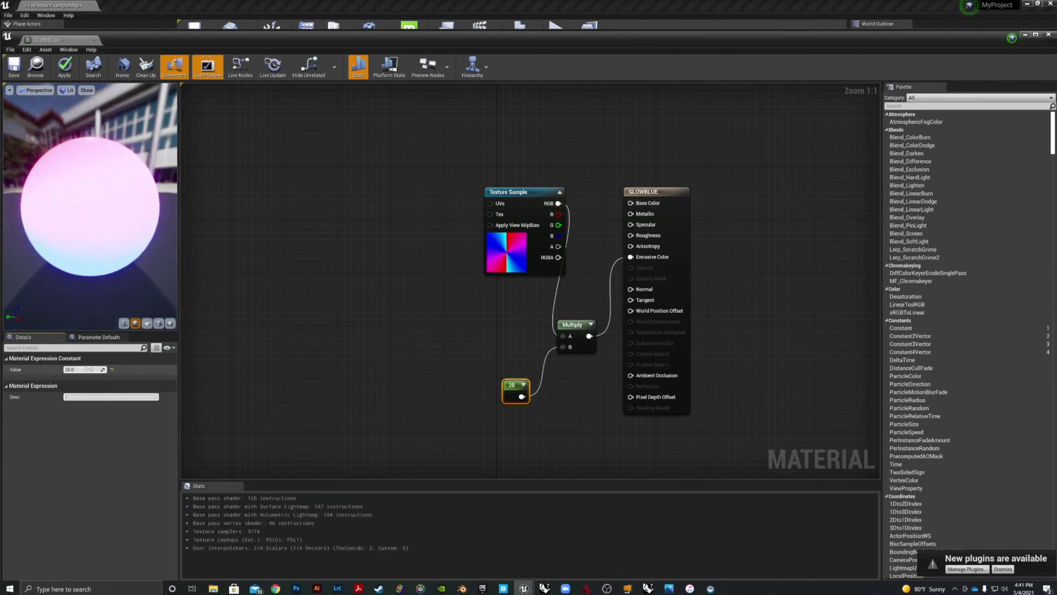
key("Return")
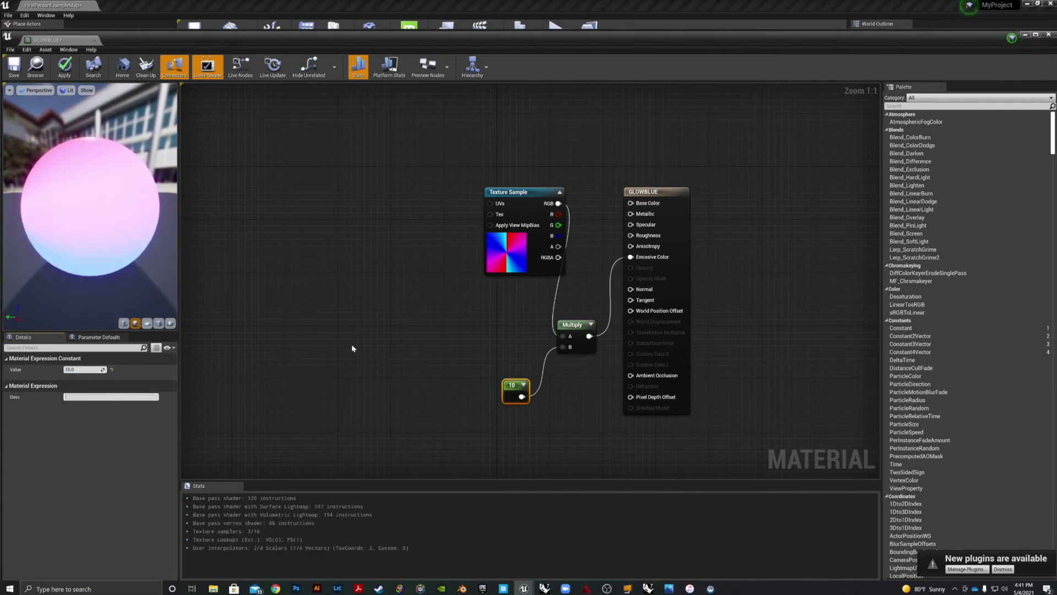
left_click(354, 346)
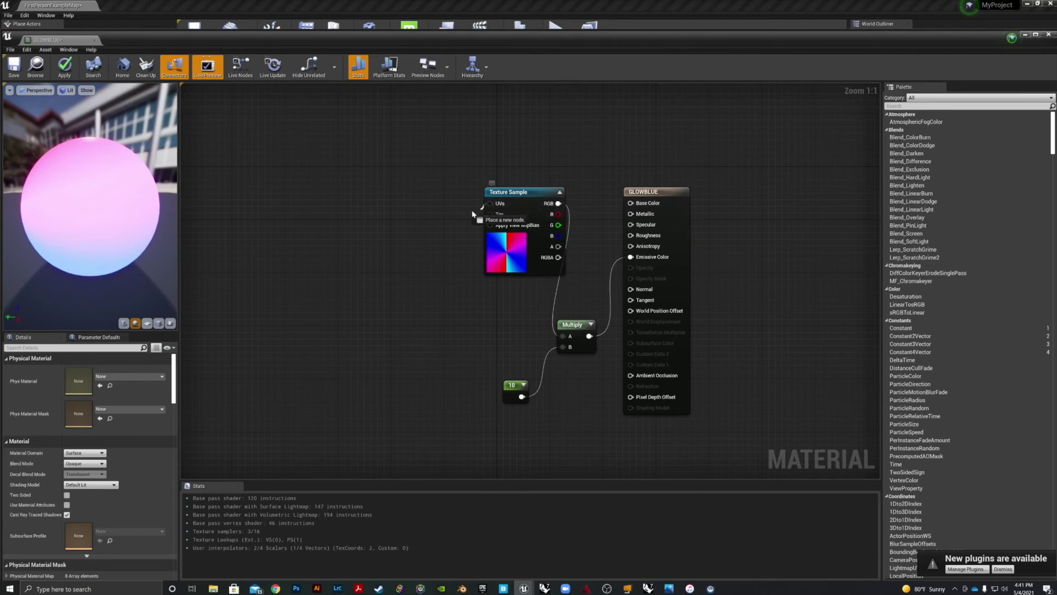
Add a Rotator node feeding the Texture Sample's UVs input and place it beside the texture node.
left_click_drag(491, 203, 397, 156)
type("rotator")
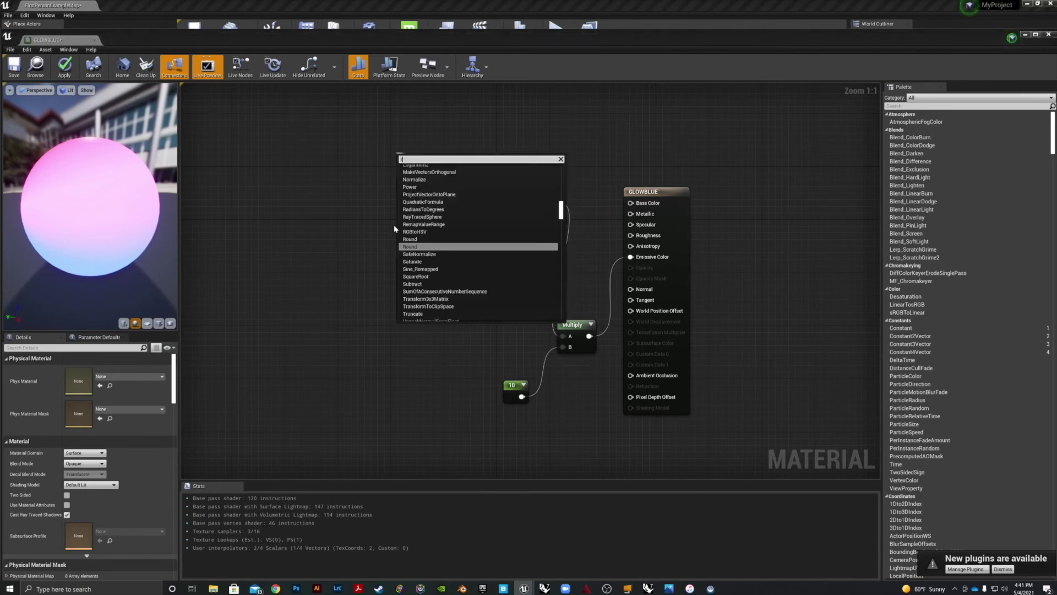
key("Return")
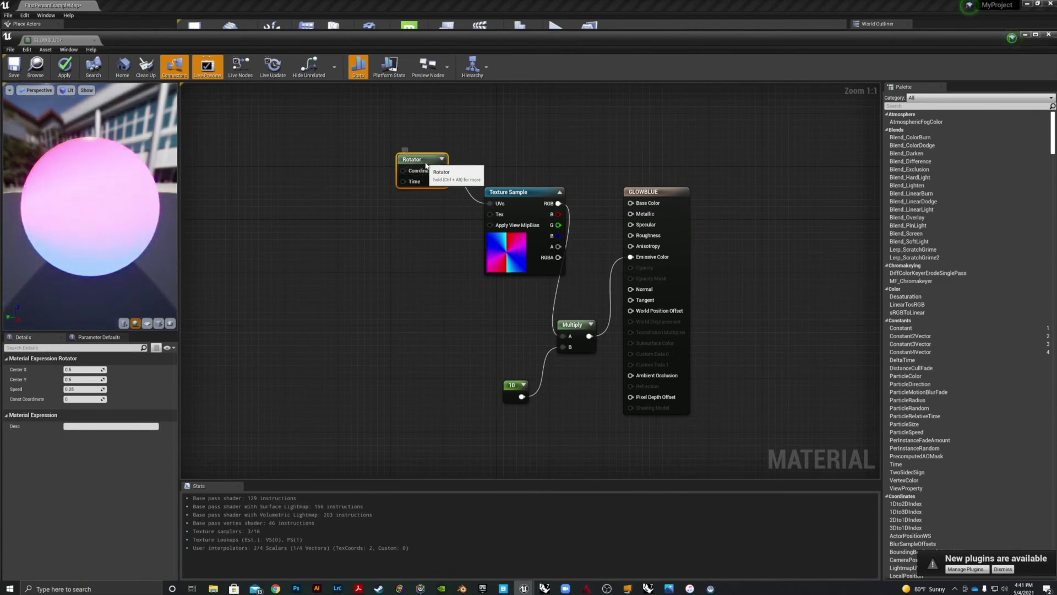
left_click_drag(426, 164, 420, 177)
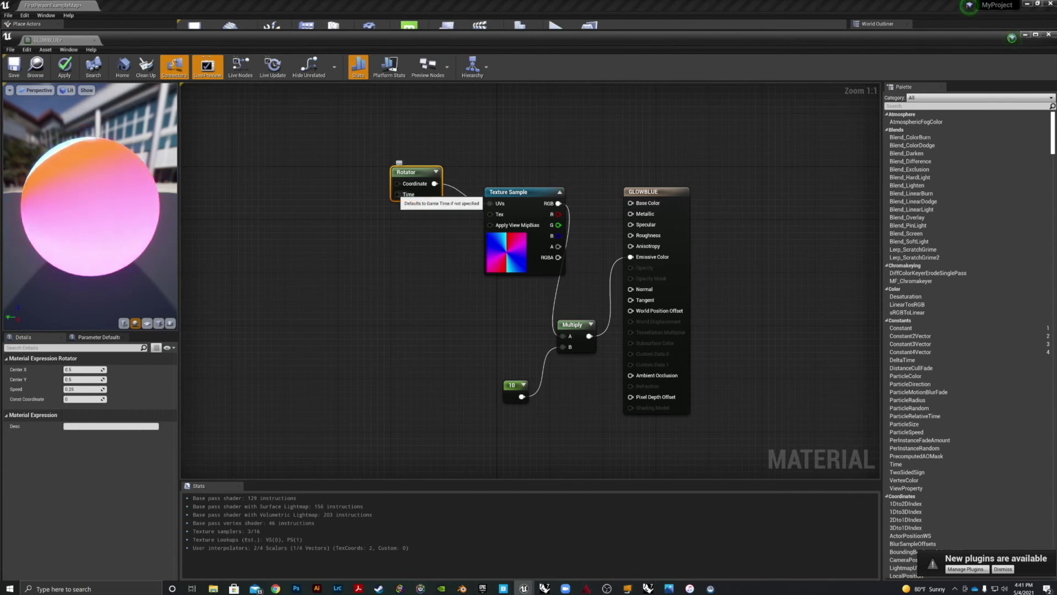
left_click_drag(397, 195, 316, 291)
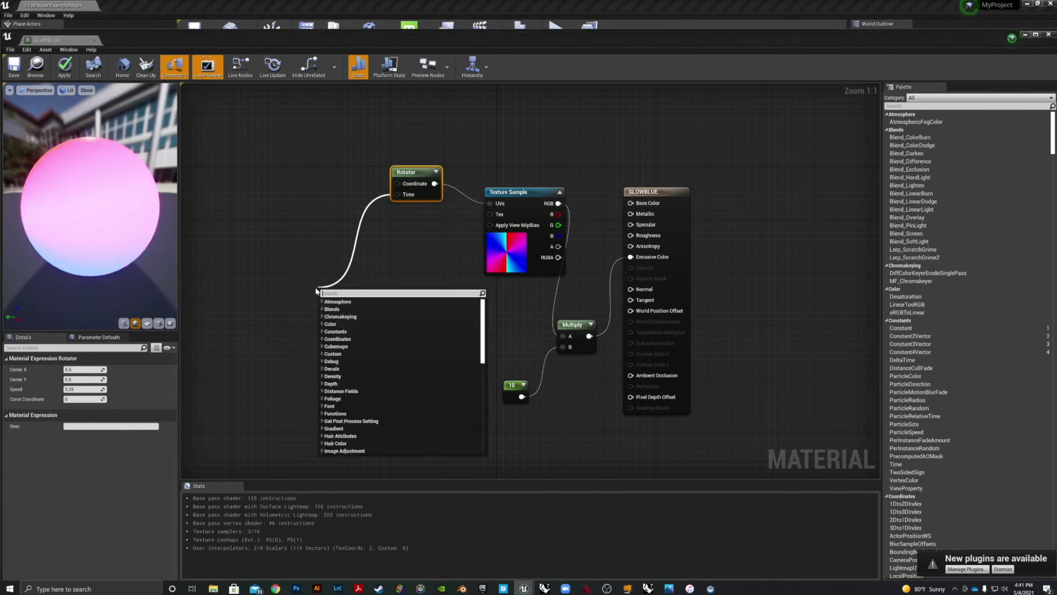
type("const")
key("Escape")
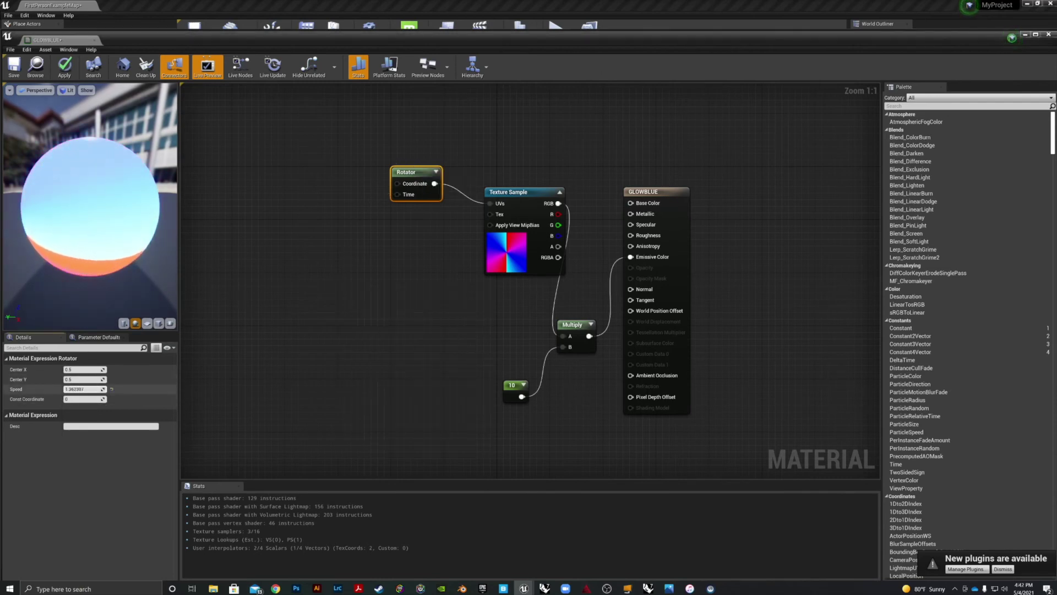
Set the Rotator's Speed to about 1.97 and Center Y to about 0.81, and apply the changes to GLOWBLUE.
left_click_drag(72, 390, 83, 390)
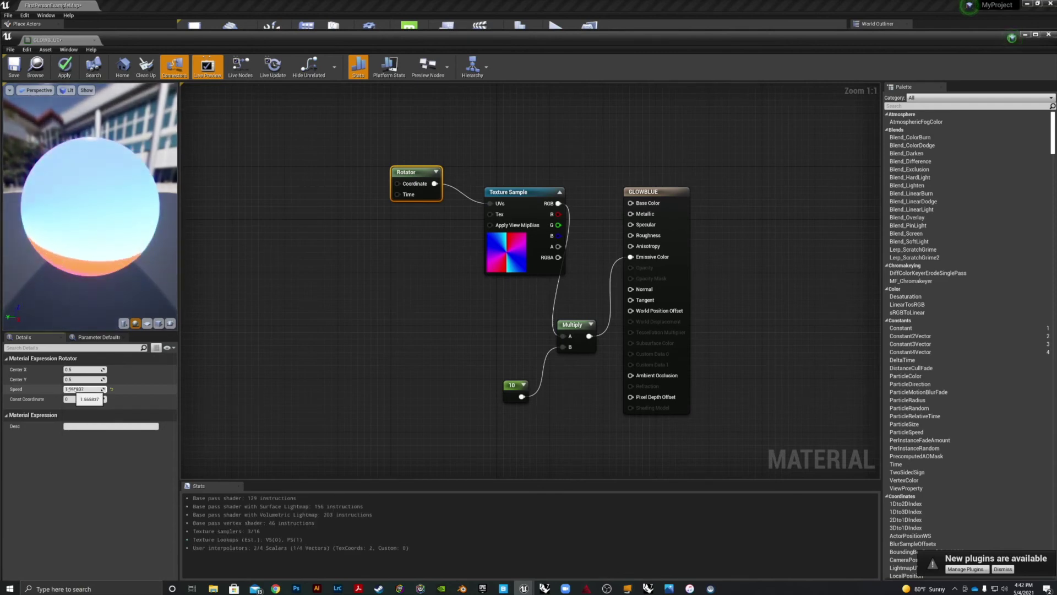
left_click_drag(72, 379, 80, 380)
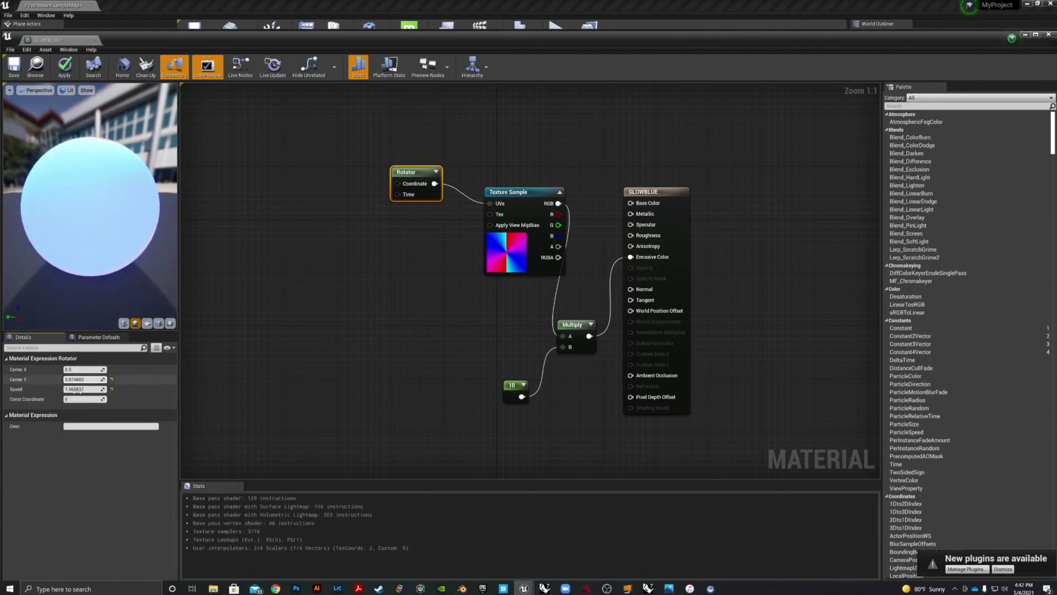
left_click(288, 307)
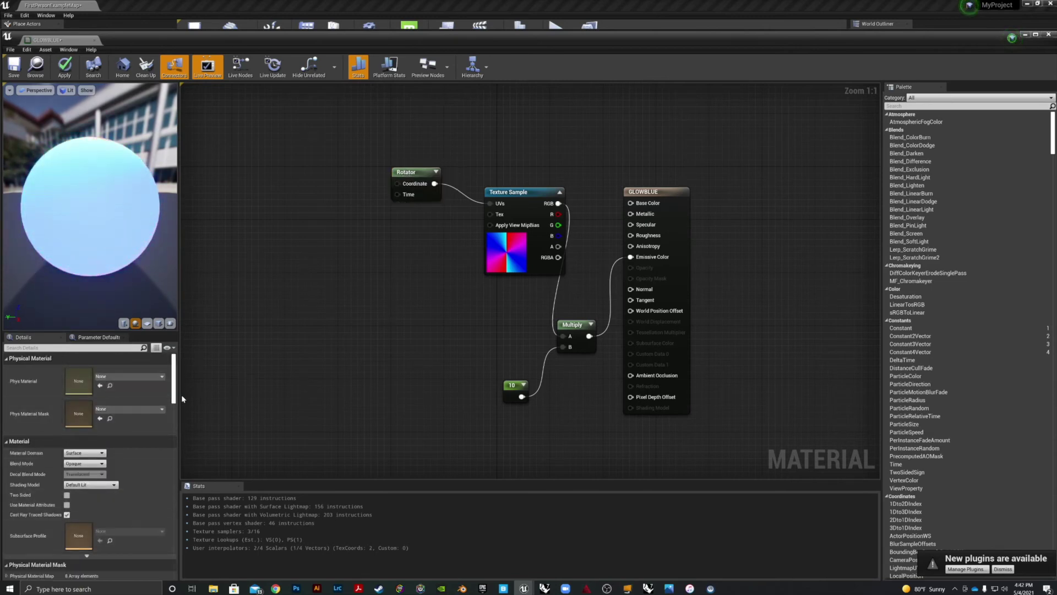
scroll(93, 435, "down", 2)
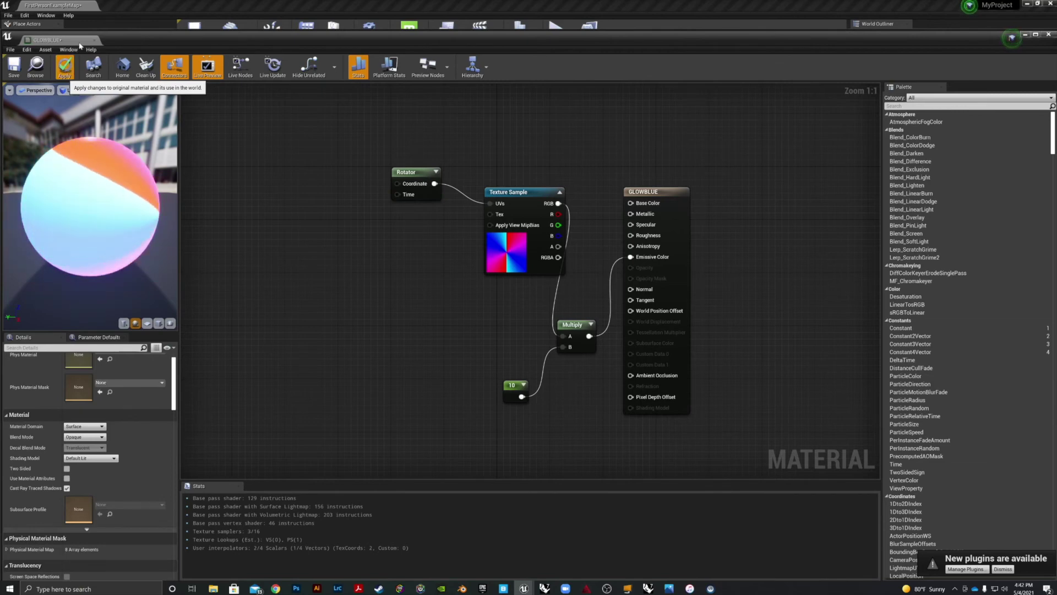
left_click(67, 78)
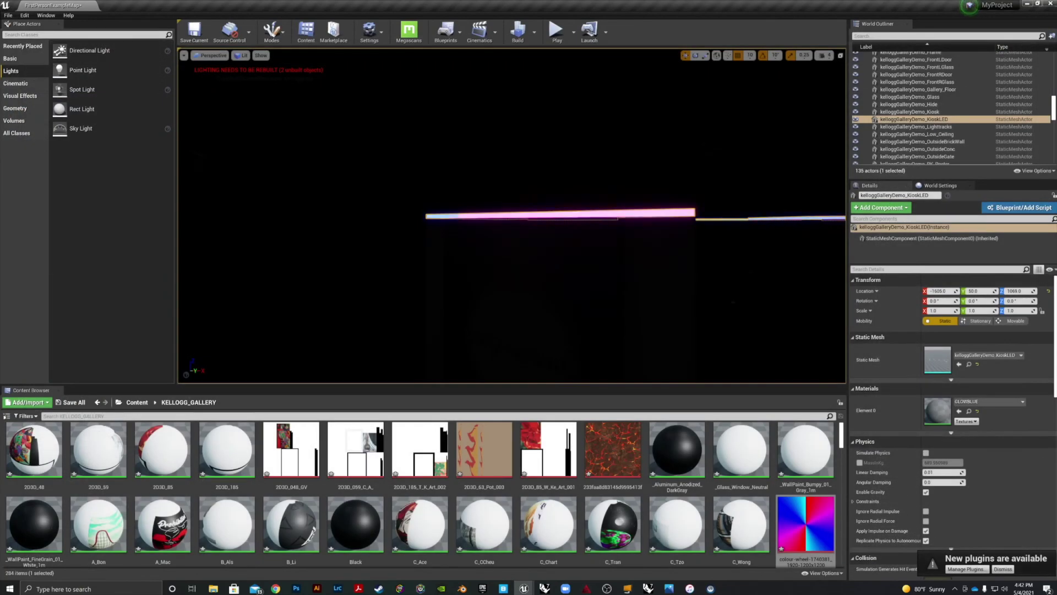
Open the Materials folder inside StarterContent and look through its materials for glass.
right_click_drag(512, 215, 548, 273)
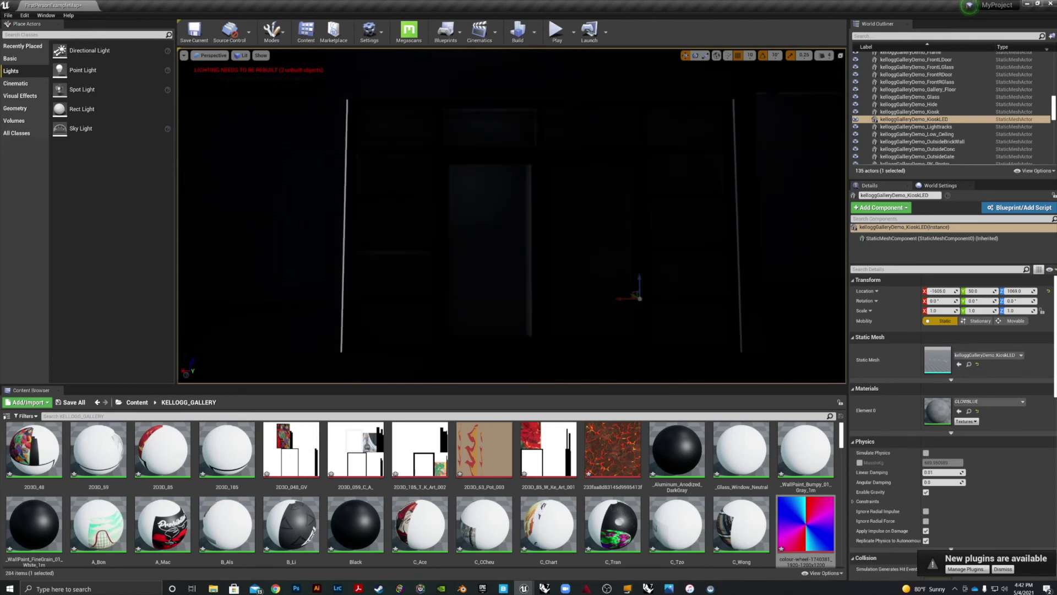
left_click(137, 402)
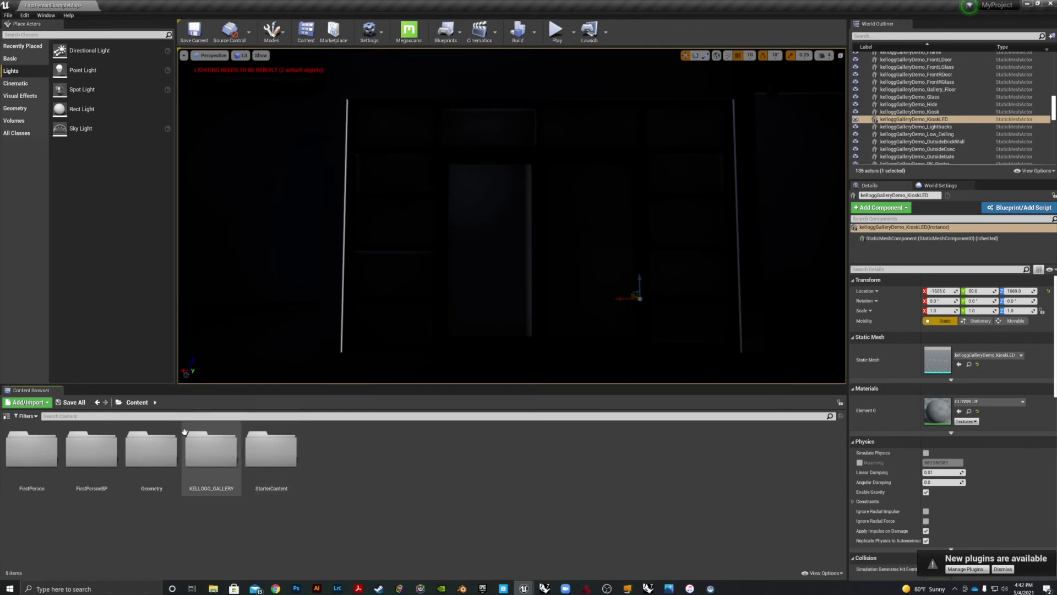
double_click(272, 453)
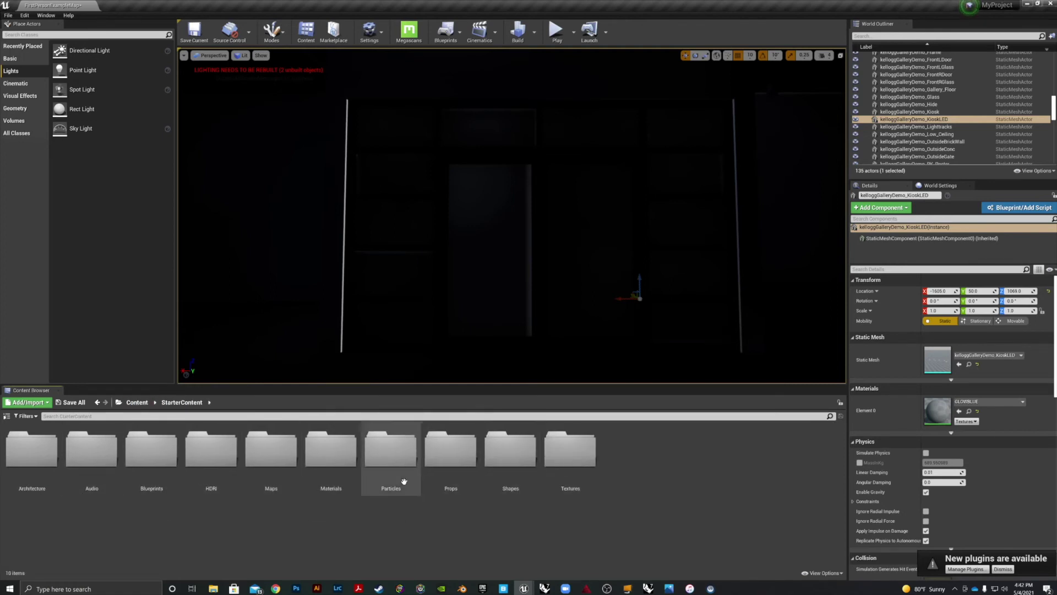
double_click(333, 454)
scroll(385, 475, "down", 3)
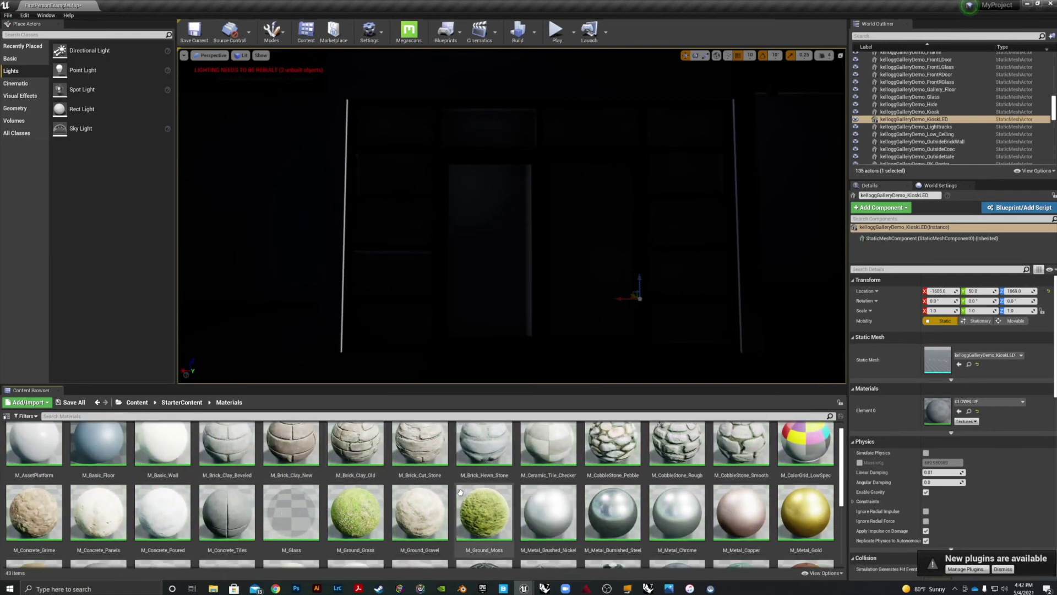
scroll(231, 523, "up", 5)
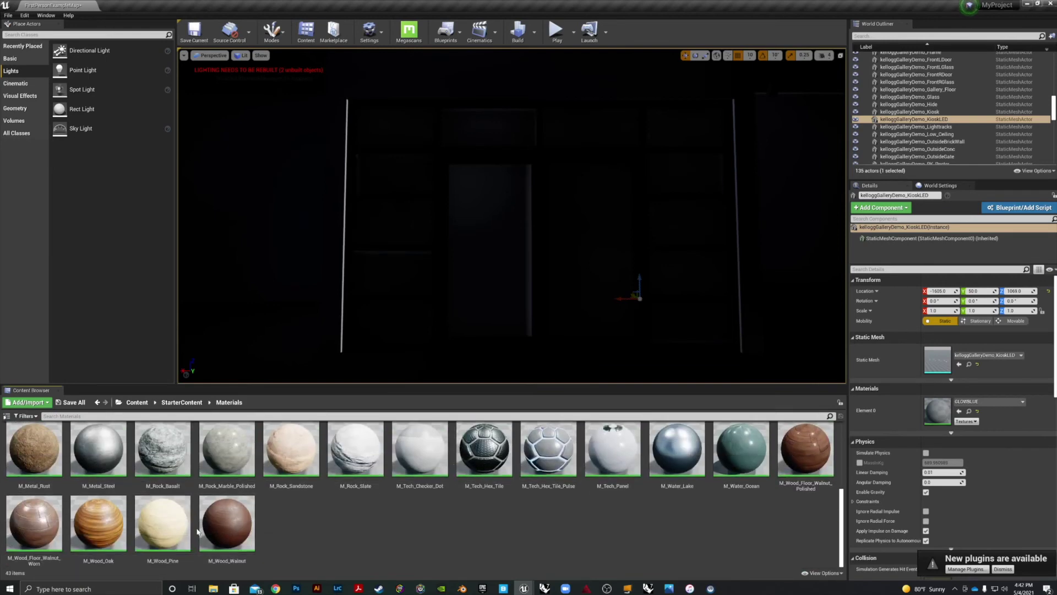
Apply the M_Glass material to the doorway and the panels on both sides of it.
left_click_drag(288, 517, 479, 309)
left_click_drag(289, 518, 556, 261)
left_click_drag(308, 523, 393, 274)
Return to the glowing kiosk LED and apply M_Metal_Burnished_Steel to the gallery wall beside it.
scroll(392, 274, "down", 3)
key("w")
right_click_drag(392, 275, 596, 268)
key("s")
key("w")
key("w")
key("w")
key("w")
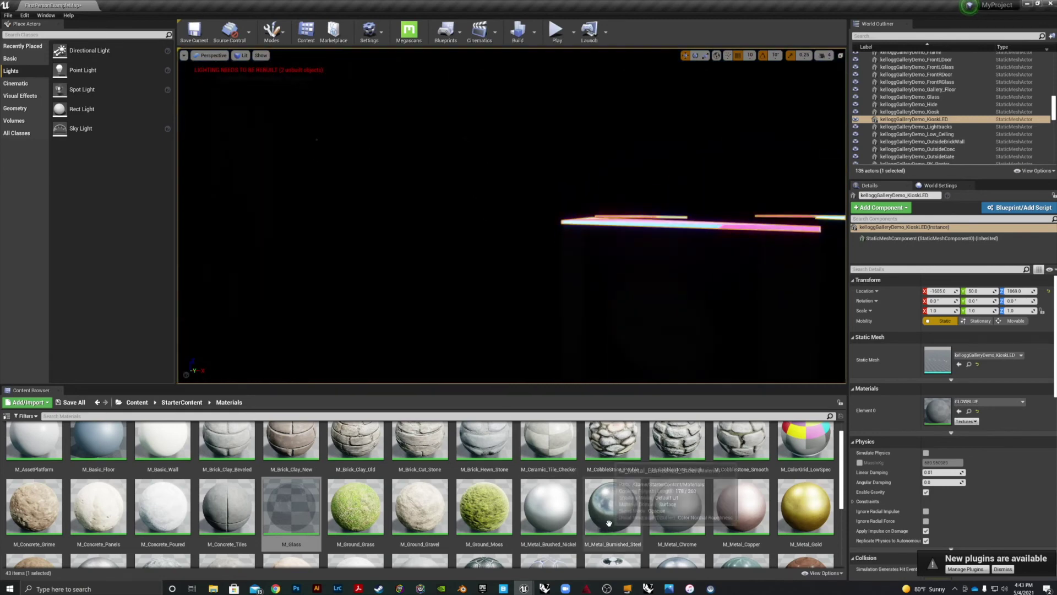
left_click(613, 513)
left_click_drag(613, 513, 486, 244)
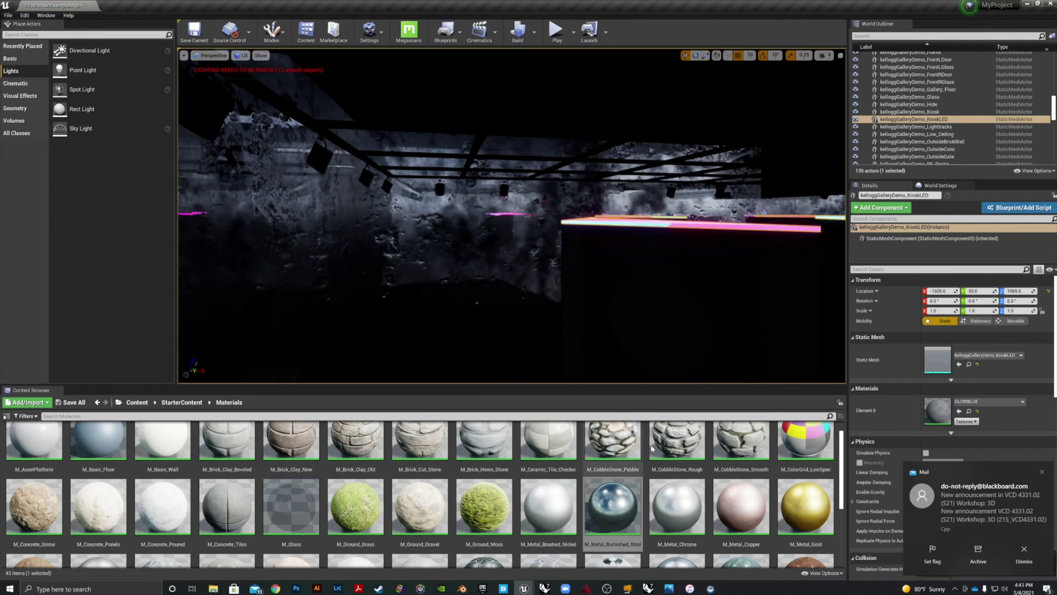
Apply the M_Metal_Chrome material to the gallery wall beside the glowing kiosk LED.
left_click_drag(677, 507, 431, 252)
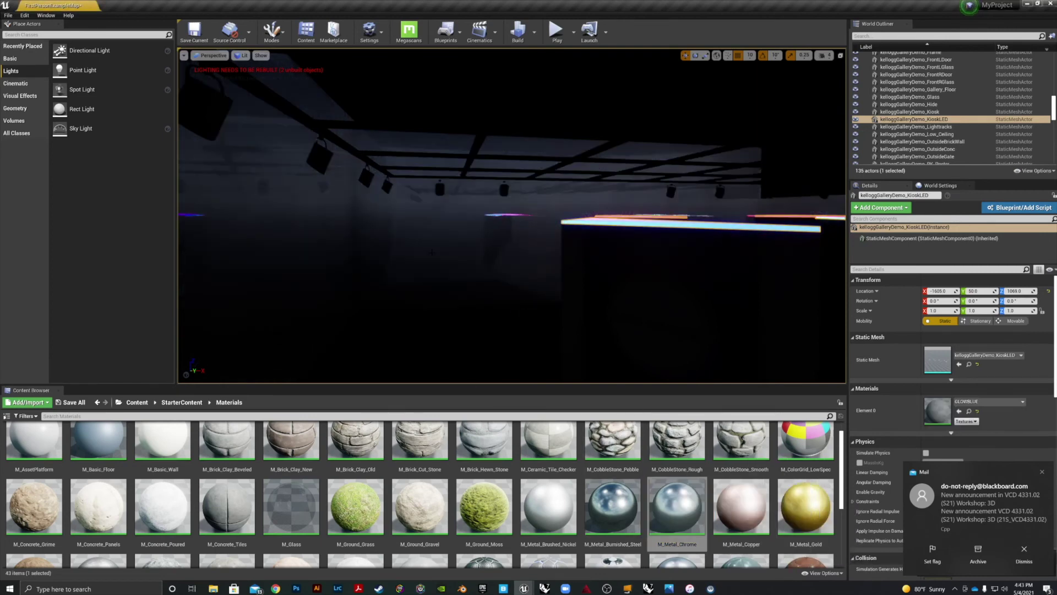
right_click_drag(431, 252, 231, 266)
Apply the M_Brick_Cut_Stone material to the stone paving outside the gallery entrance and view it up close.
left_click(497, 427)
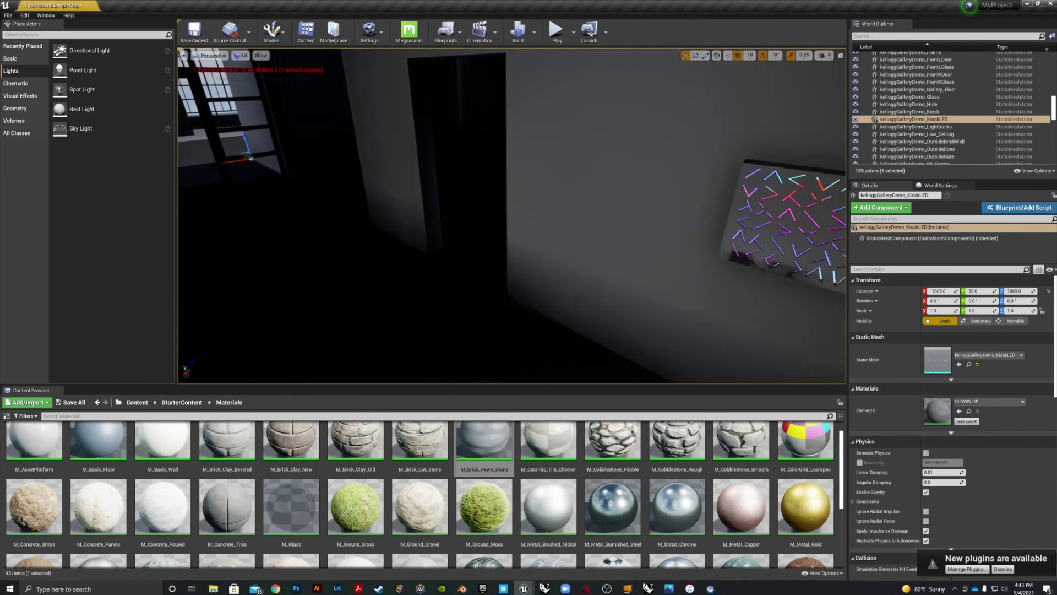
right_click_drag(509, 330, 460, 364)
key("w")
left_click_drag(419, 441, 598, 252)
scroll(599, 253, "down", 3)
scroll(598, 252, "up", 3)
right_click_drag(599, 253, 843, 260)
key("w")
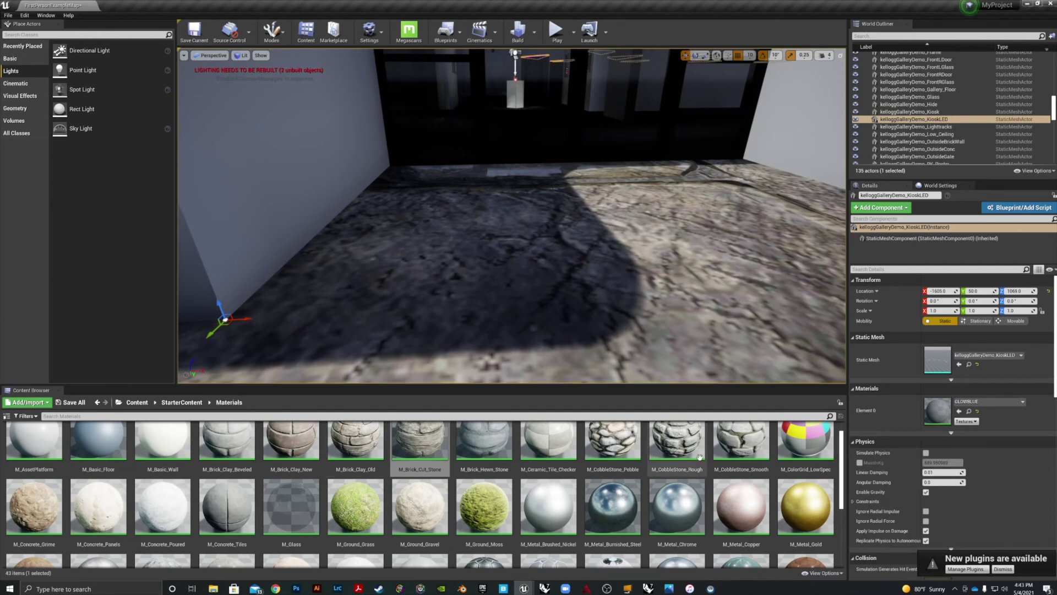
Open the Textures folder inside StarterContent and look through its diffuse, mask and normal textures.
scroll(645, 514, "down", 2)
scroll(650, 504, "up", 2)
scroll(655, 491, "down", 1)
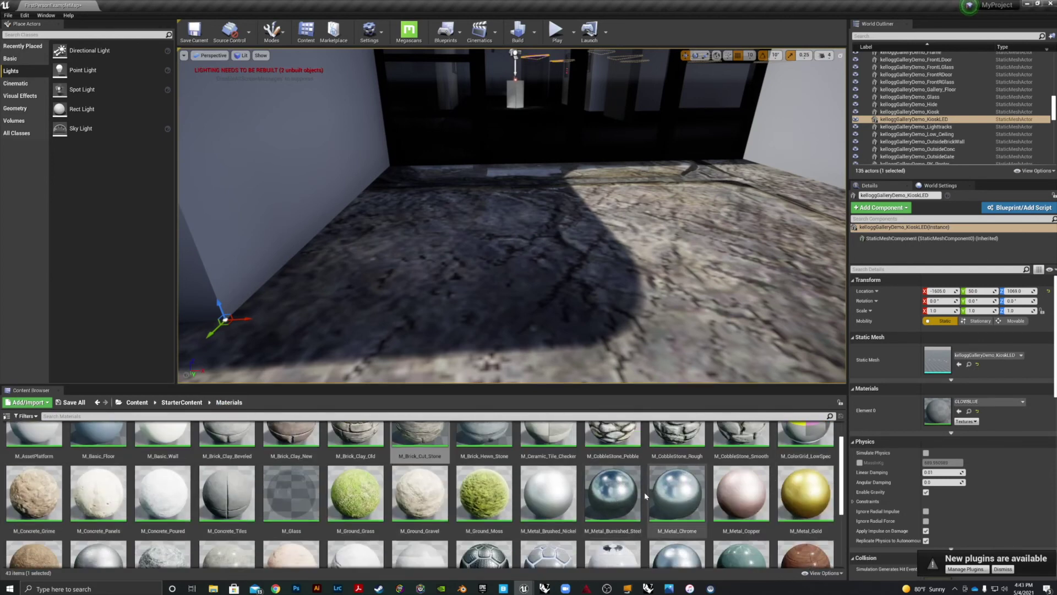
left_click(182, 402)
double_click(567, 457)
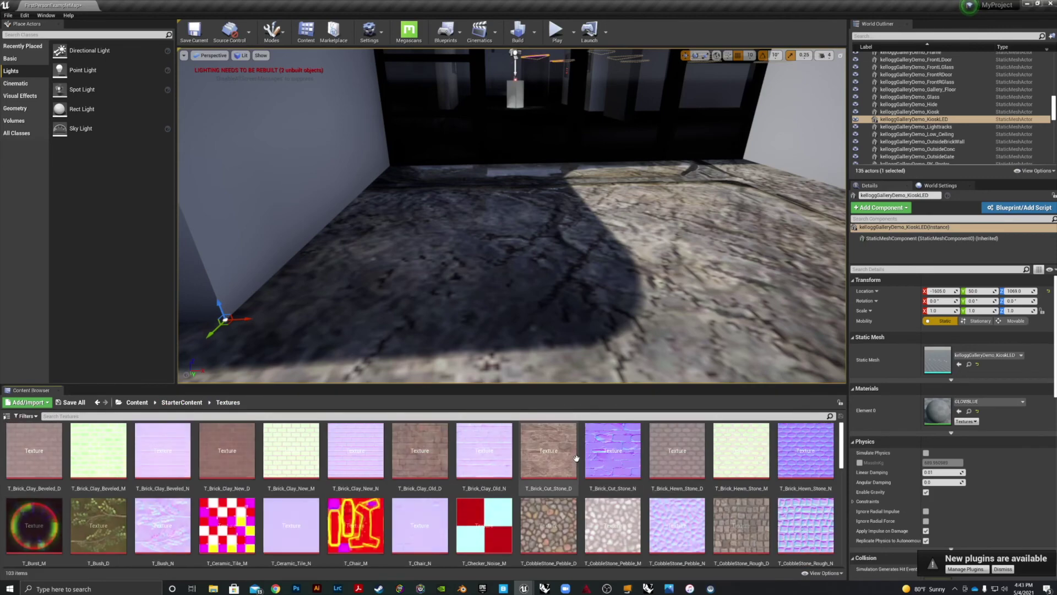
scroll(325, 470, "down", 3)
scroll(326, 471, "down", 10)
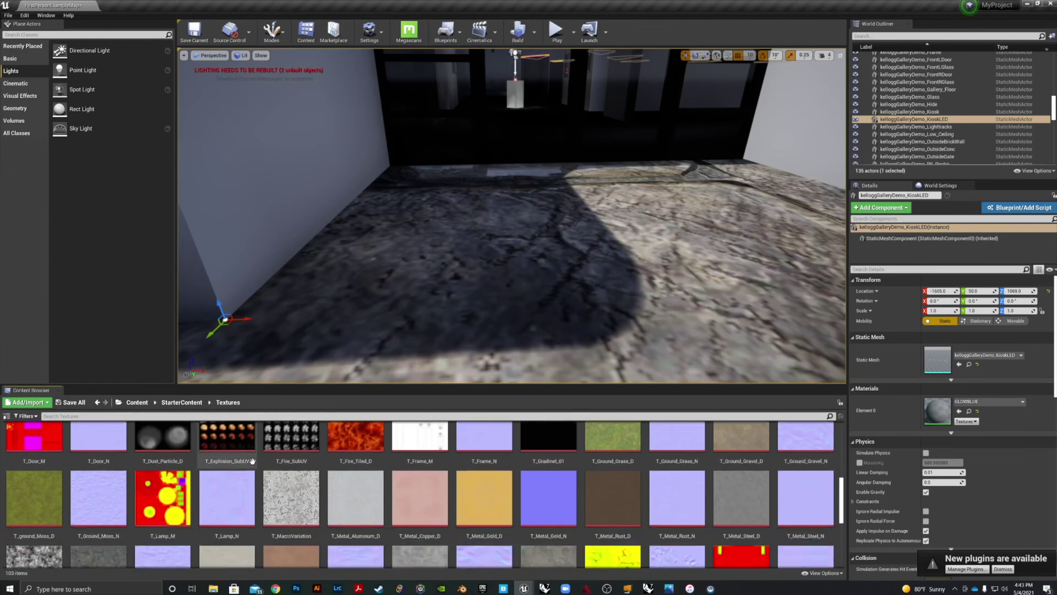
scroll(572, 496, "up", 8)
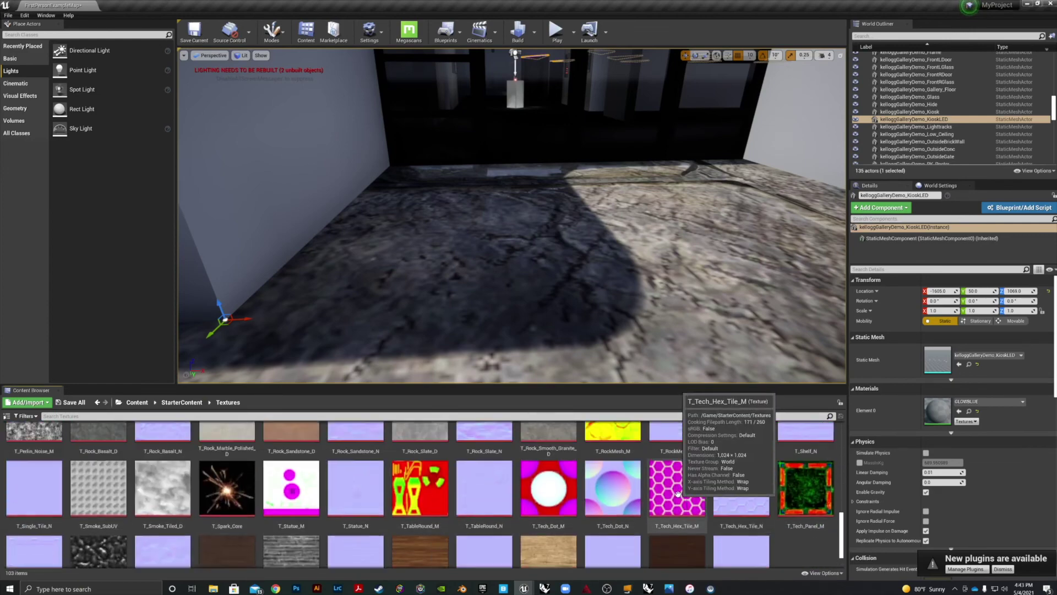
scroll(572, 496, "down", 4)
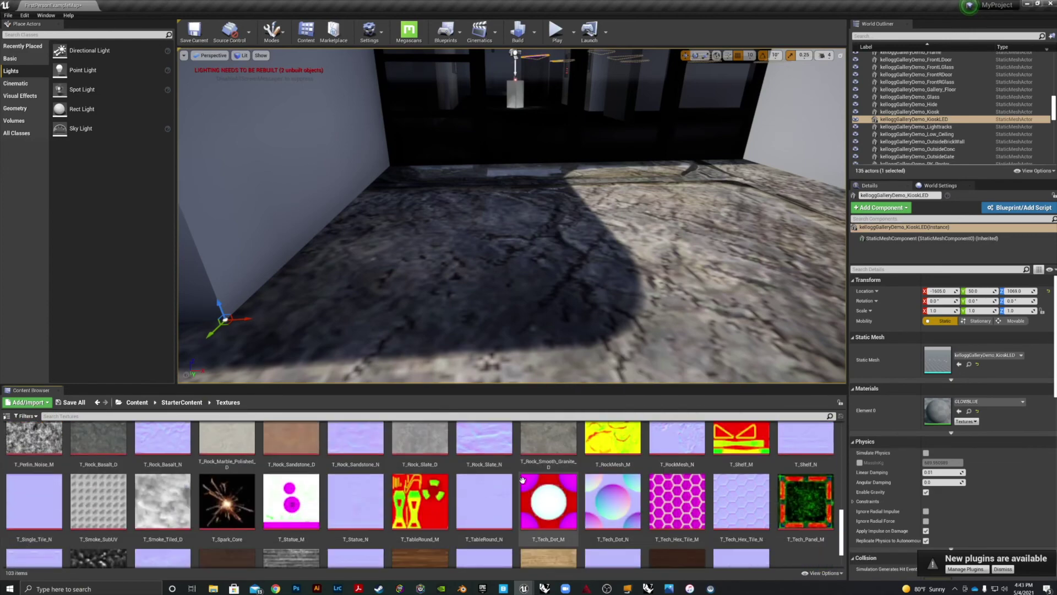
scroll(462, 481, "up", 5)
scroll(462, 481, "up", 2)
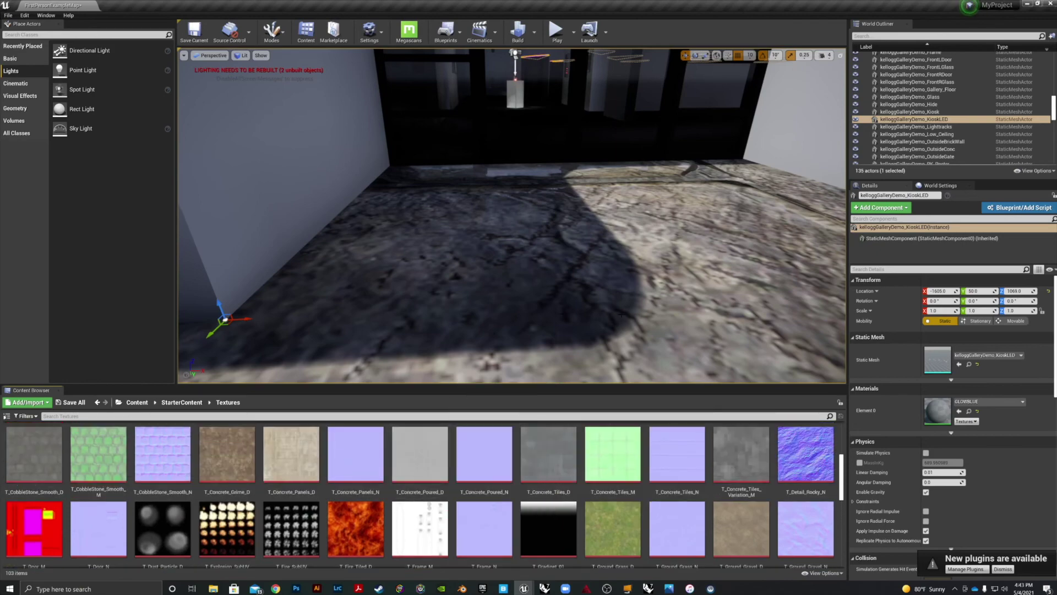
scroll(499, 201, "down", 5)
Select the black stacked sculpture outside, examine the node graph of its WorldGridMaterial, and close the material without changes.
mouse_move(500, 201)
right_mouse_down()
mouse_move(677, 160)
mouse_move(440, 204)
mouse_move(574, 321)
right_mouse_up()
key("w")
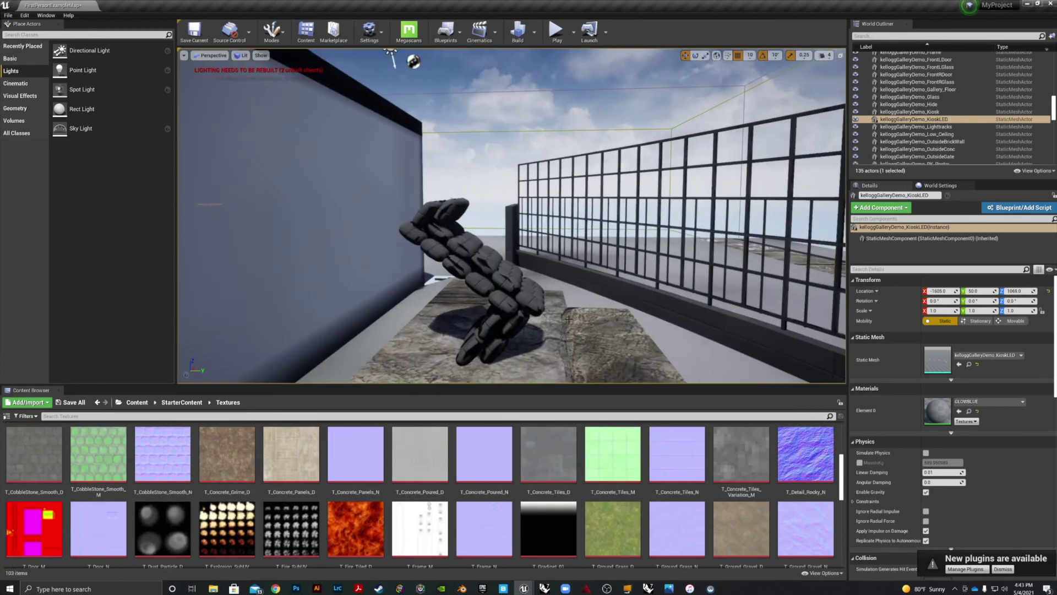
left_click(490, 285)
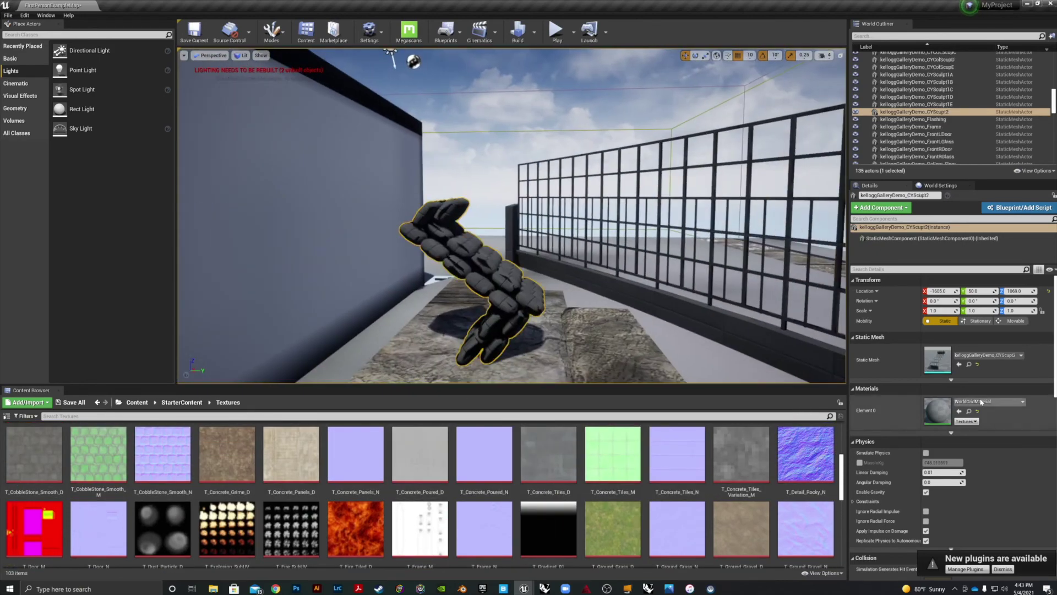
double_click(938, 410)
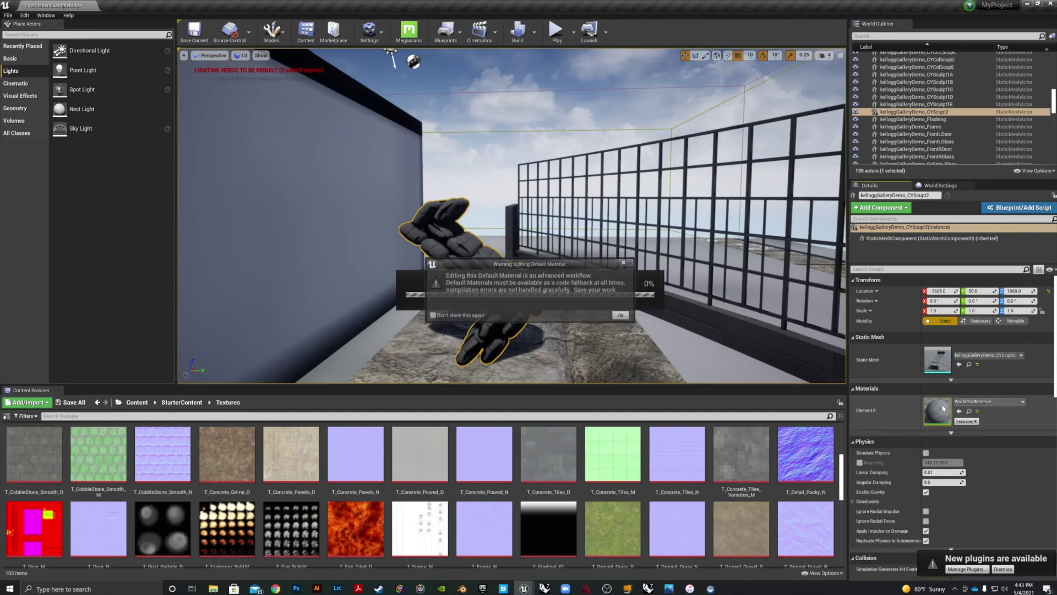
left_click(621, 315)
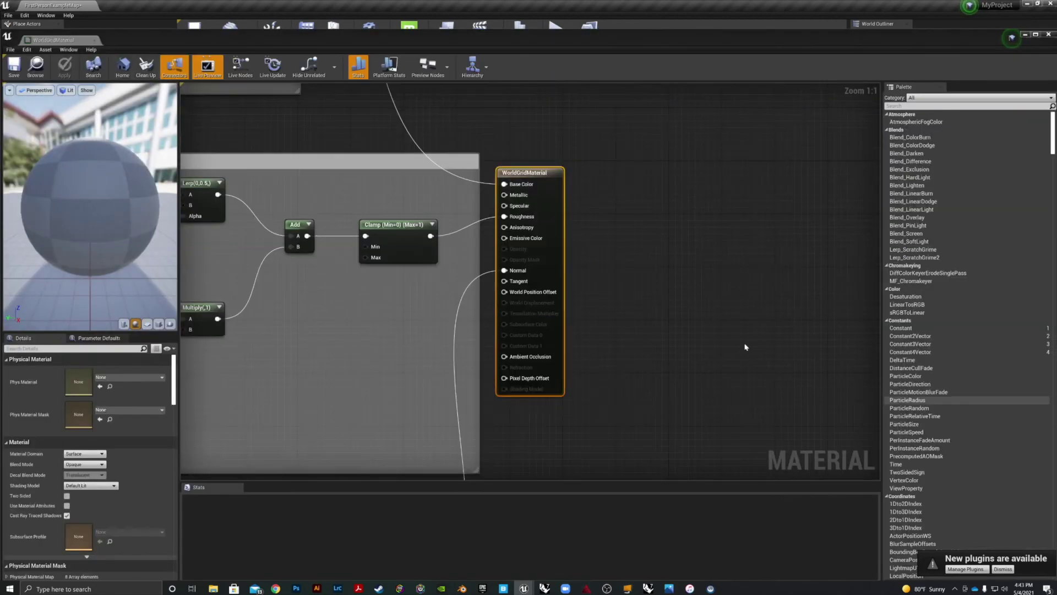
scroll(685, 323, "down", 7)
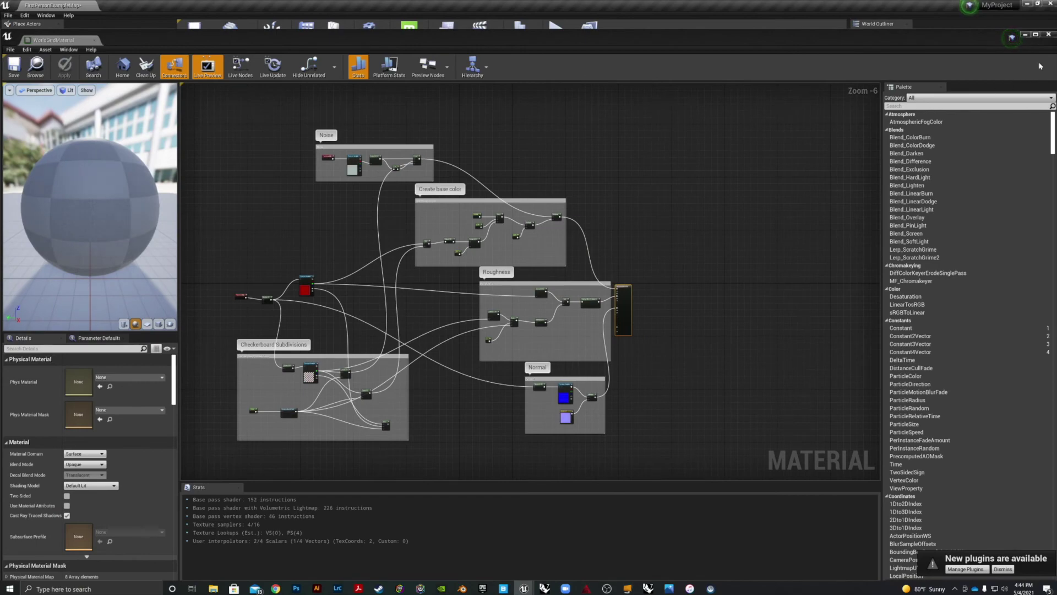
left_click(1049, 35)
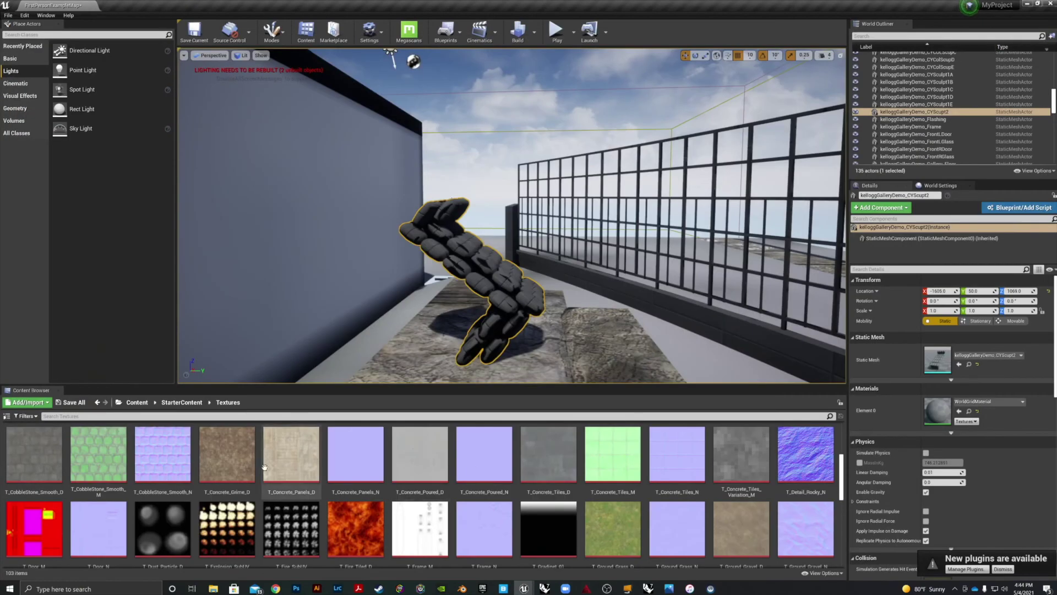
Look through the StarterContent textures and filter them by "metal".
scroll(248, 478, "down", 1)
scroll(149, 443, "down", 1)
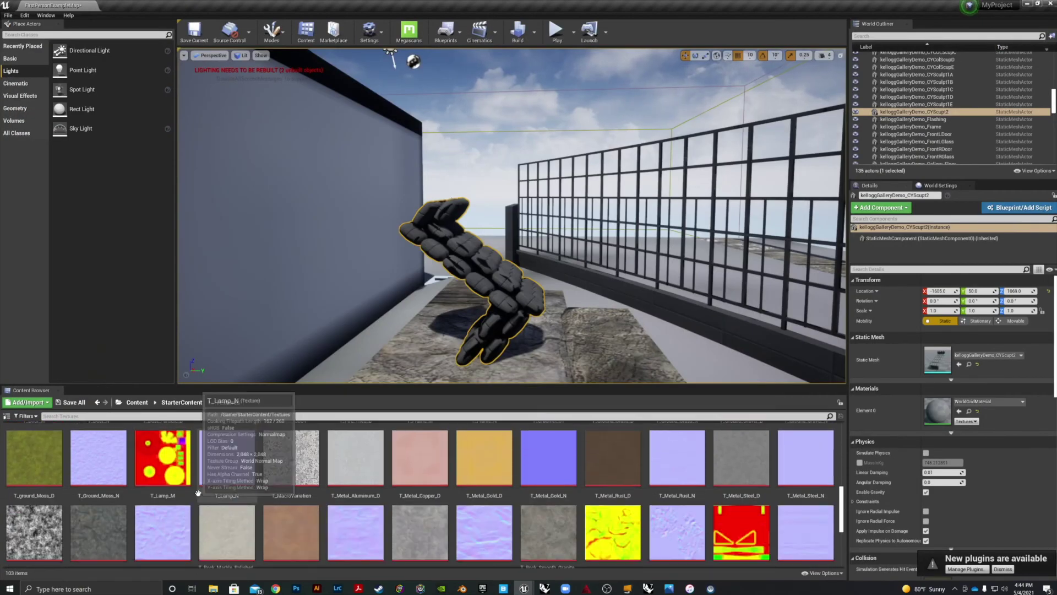
scroll(149, 442, "up", 2)
scroll(235, 483, "up", 2)
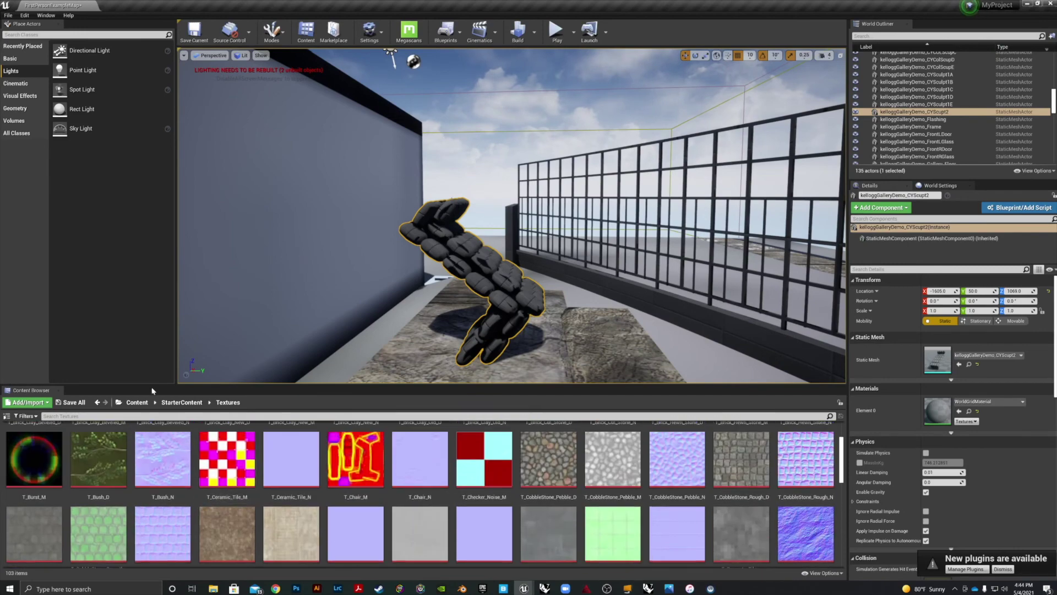
scroll(484, 451, "up", 1)
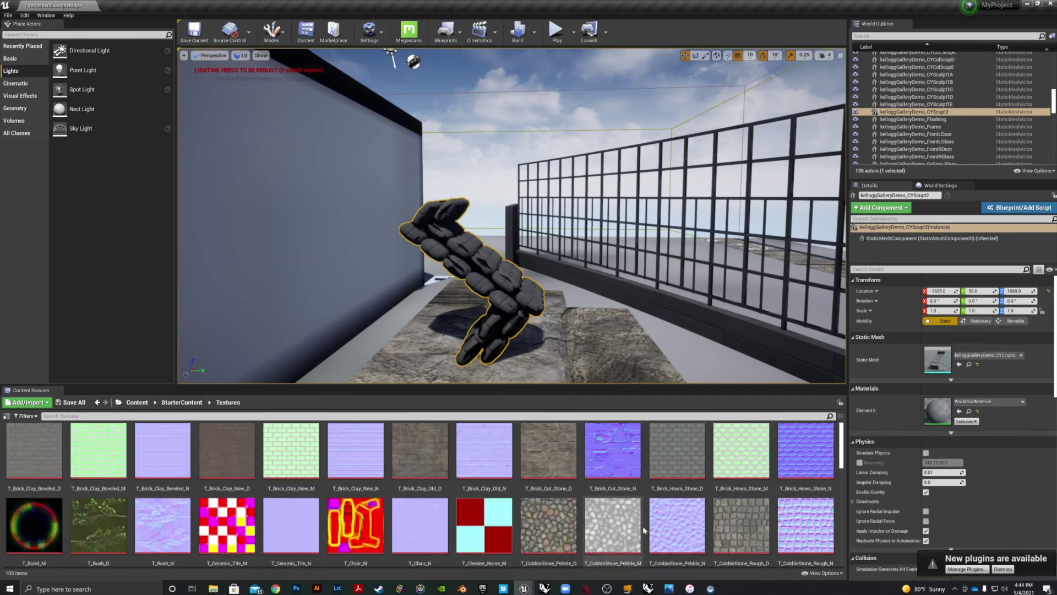
scroll(402, 486, "down", 2)
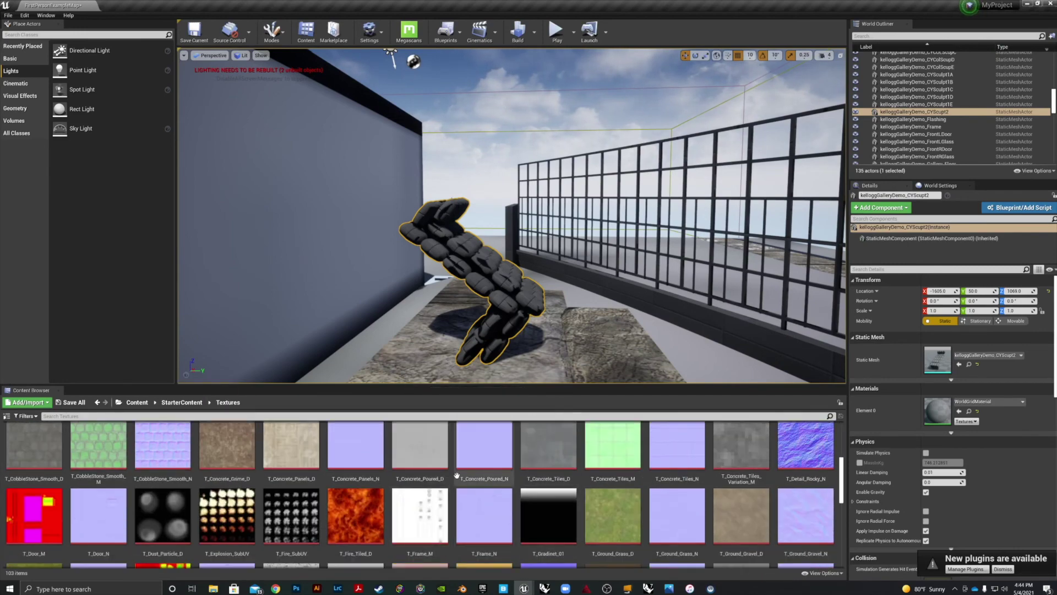
scroll(358, 488, "down", 3)
scroll(324, 493, "up", 1)
scroll(324, 493, "down", 1)
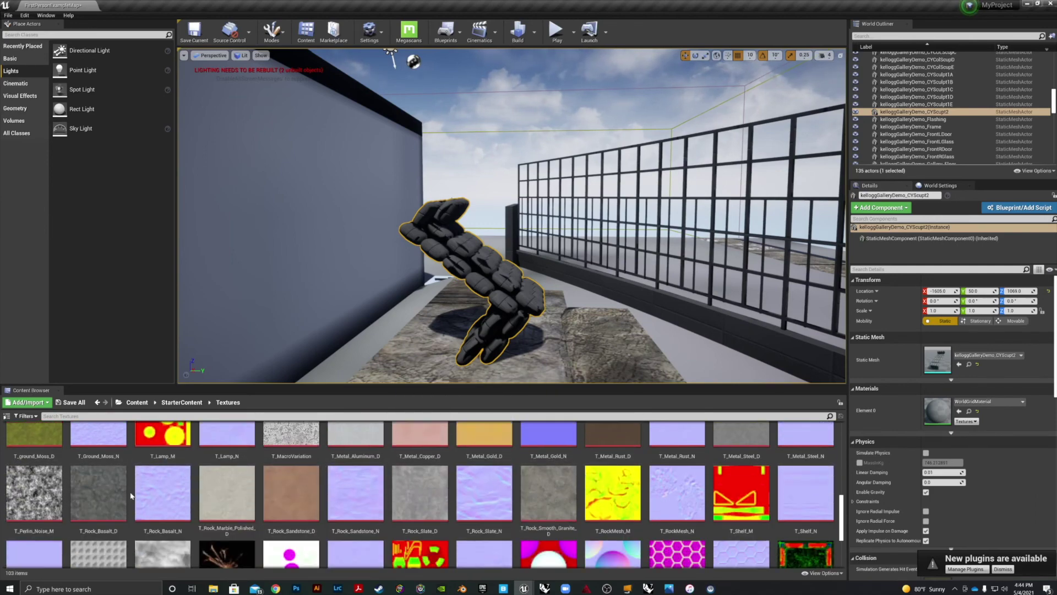
scroll(131, 496, "down", 2)
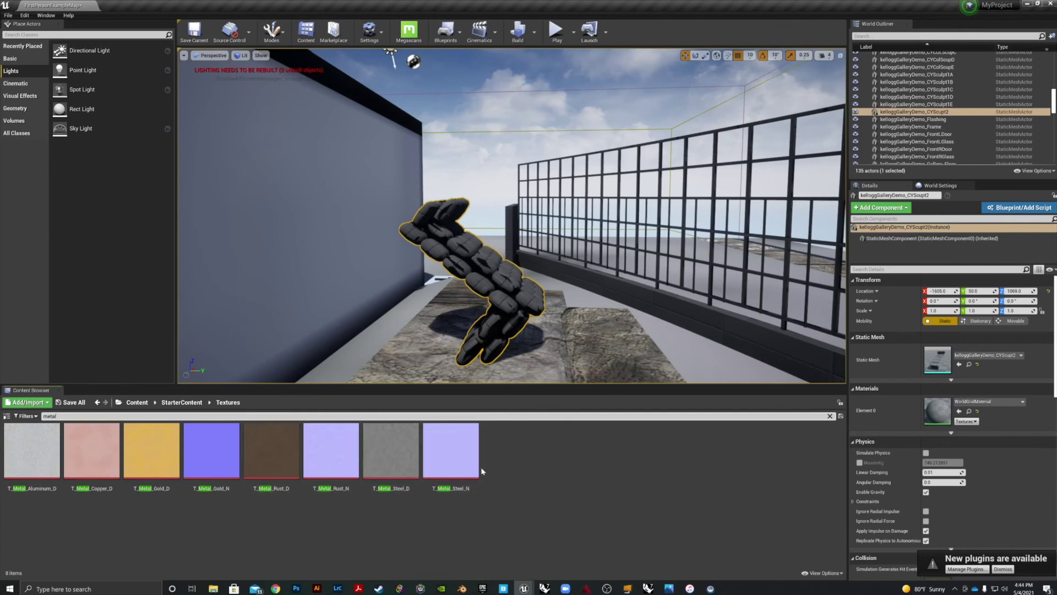
Select the T_Metal_Aluminum_D and T_Metal_Steel_N textures.
left_click(450, 458)
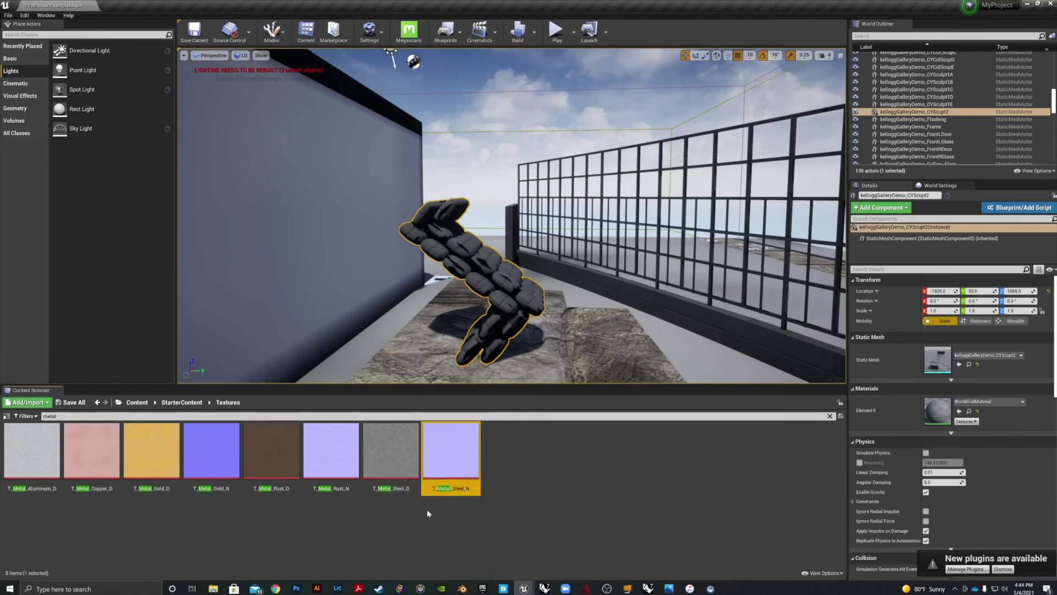
left_click(406, 461, "ctrl")
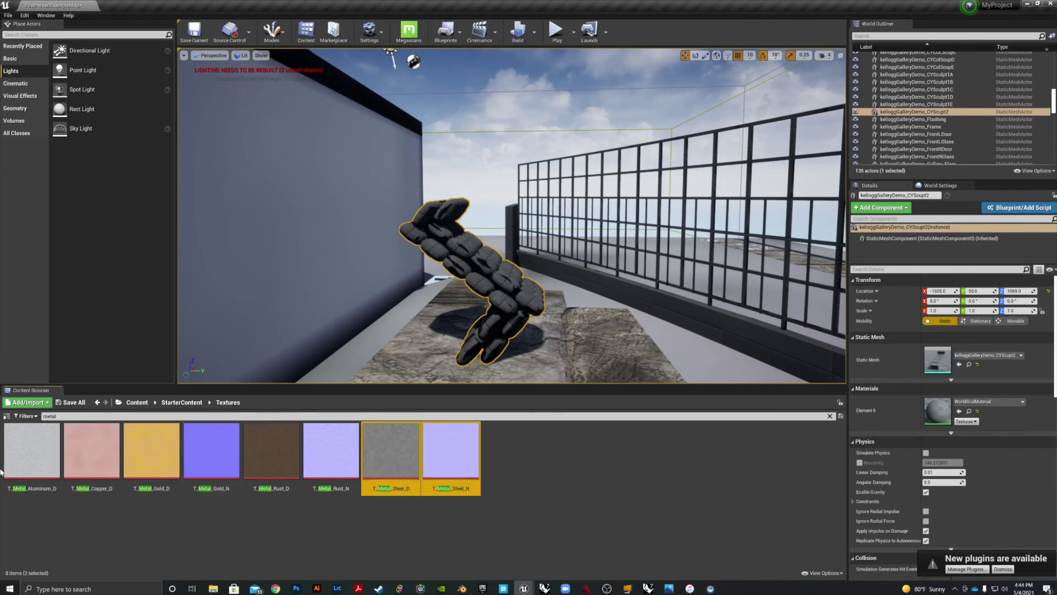
left_click(33, 454)
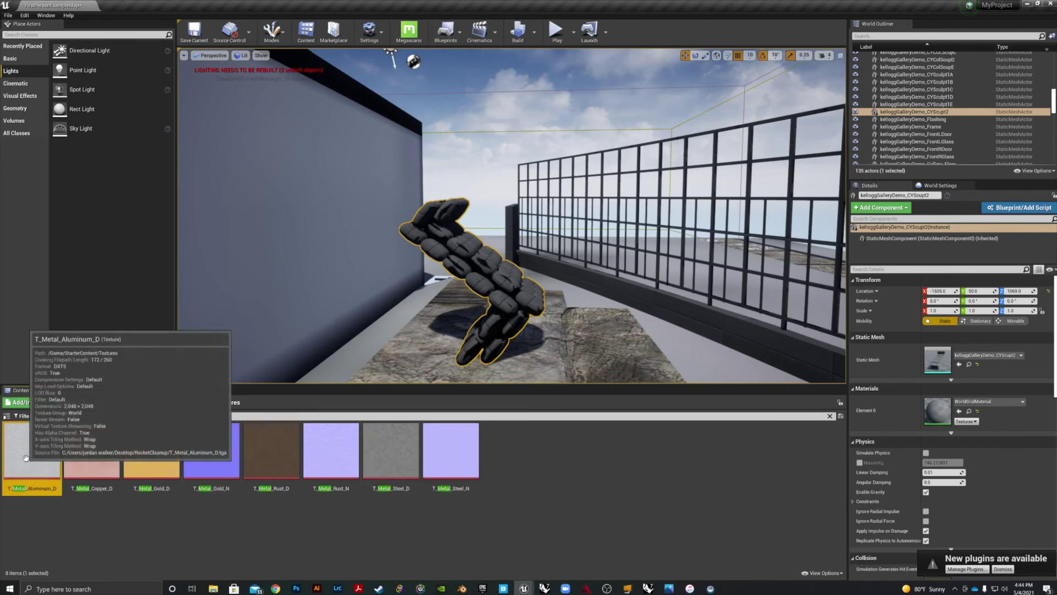
left_click(469, 459, "ctrl")
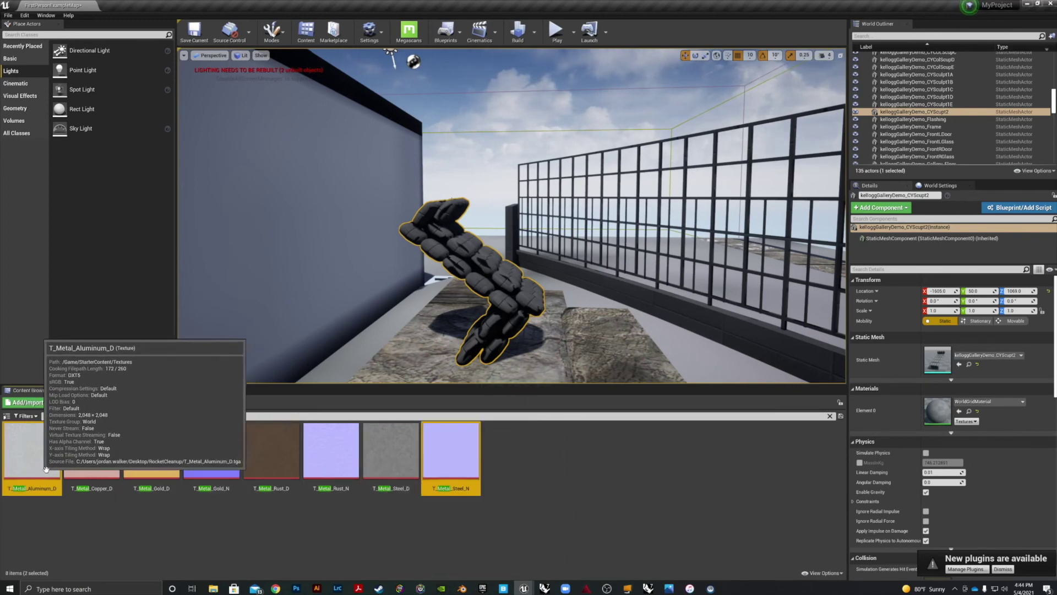
Show the folder tree and create a subfolder called Materials in the KELLOGG_GALLERY folder.
left_click(7, 417)
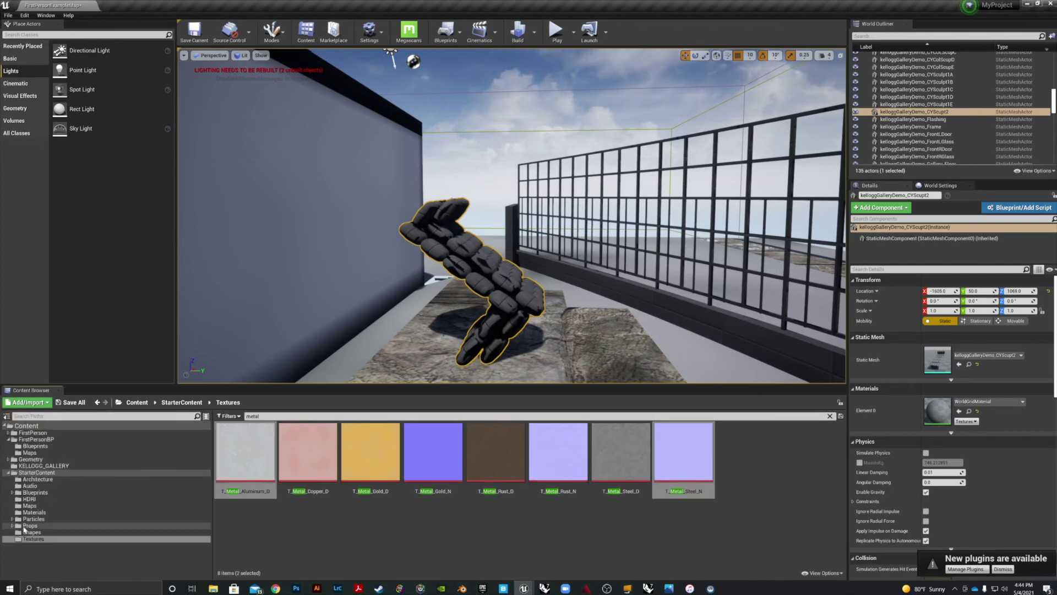
left_click(25, 466)
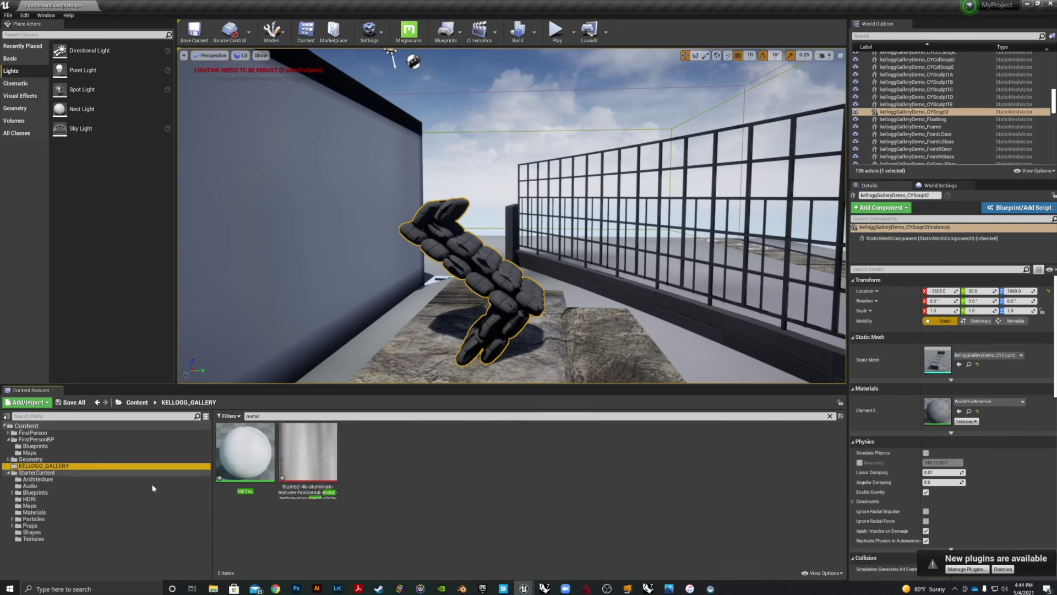
right_click(275, 514)
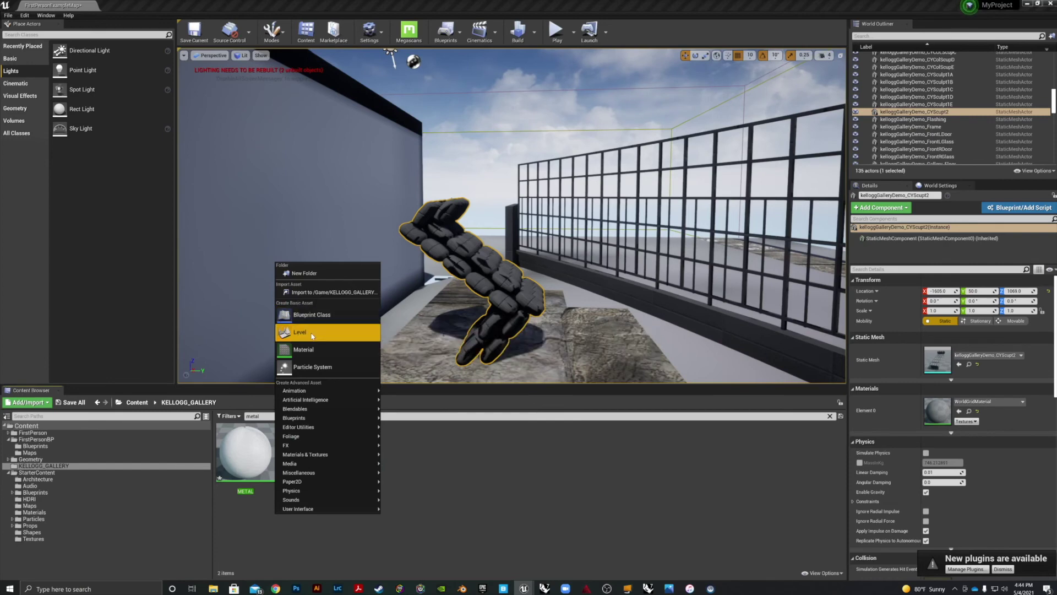
left_click(316, 274)
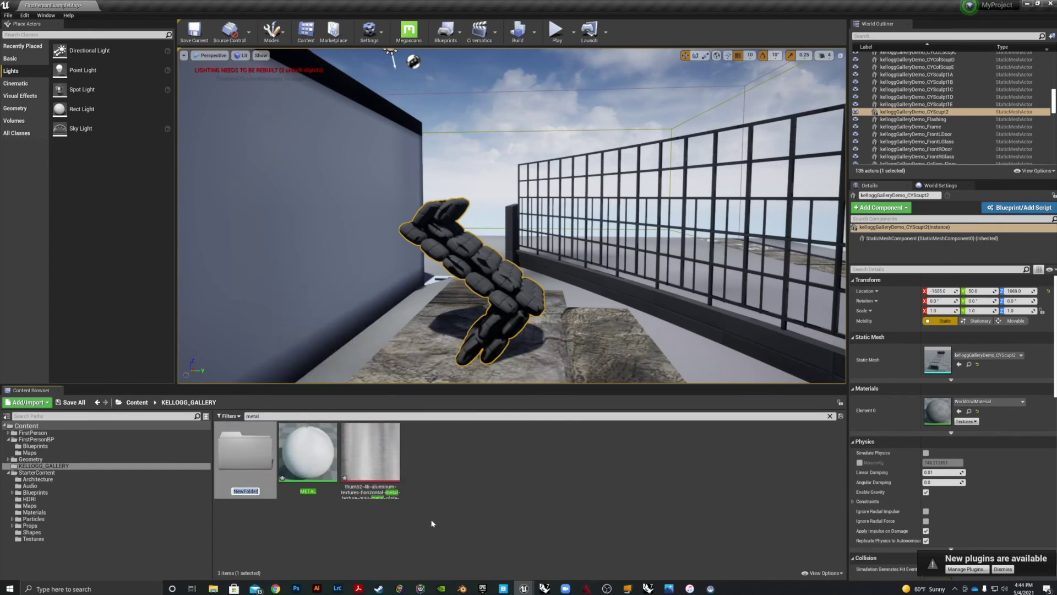
type("Materials")
key("Return")
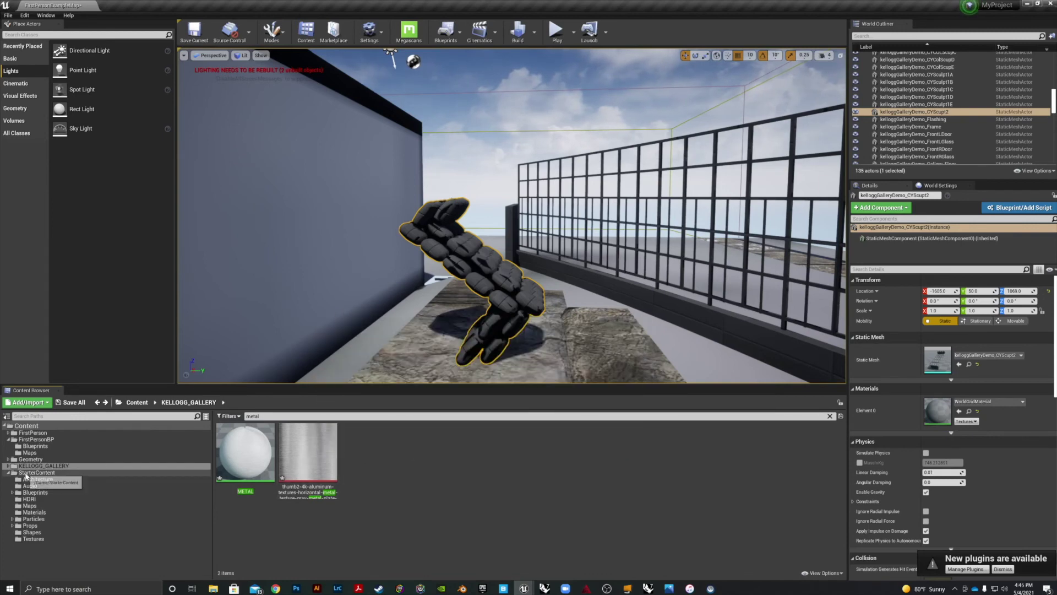
Move T_Metal_Aluminum_D and T_Metal_Steel_N from the StarterContent Textures folder into KELLOGG_GALLERY's Materials folder.
left_click(34, 426)
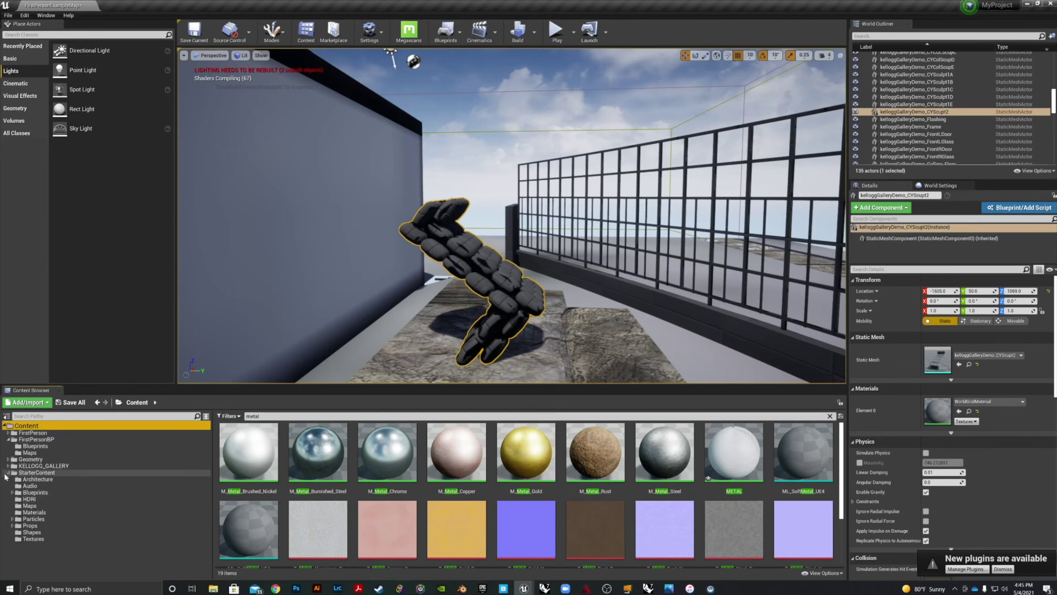
left_click(32, 539)
left_click(693, 472)
left_click(253, 471, "ctrl")
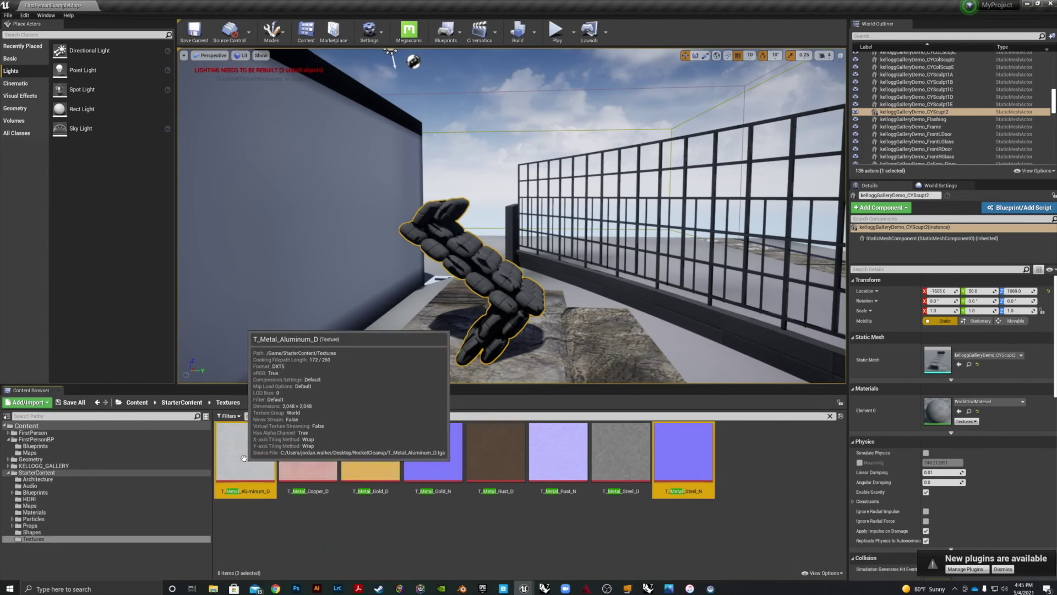
mouse_move(244, 459)
left_mouse_down()
mouse_move(203, 495)
mouse_move(121, 472)
mouse_move(21, 466)
mouse_move(264, 452)
mouse_move(231, 455)
left_mouse_up()
left_click(8, 466)
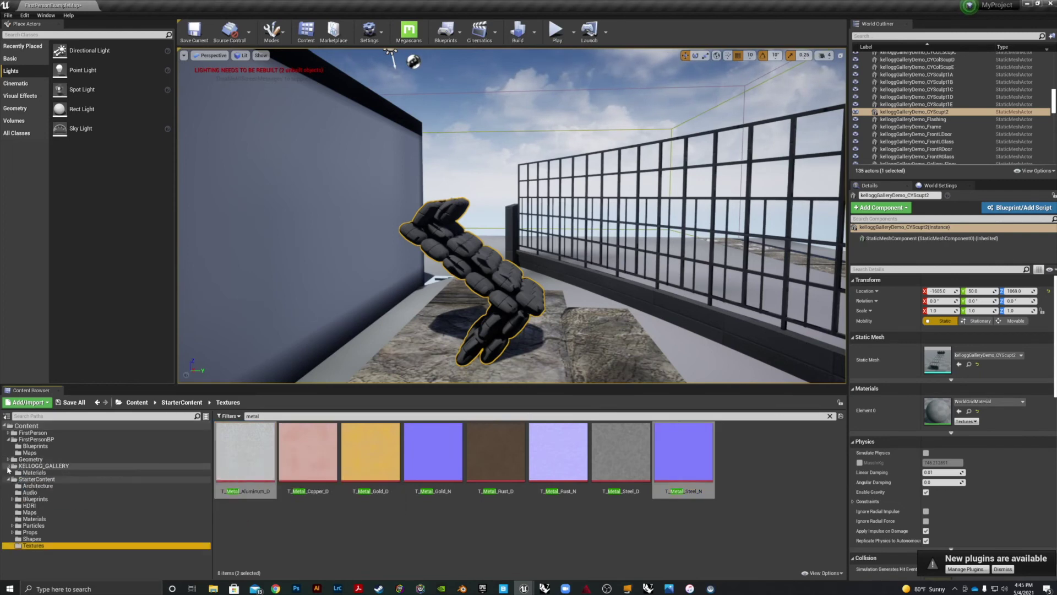
left_click_drag(220, 460, 43, 473)
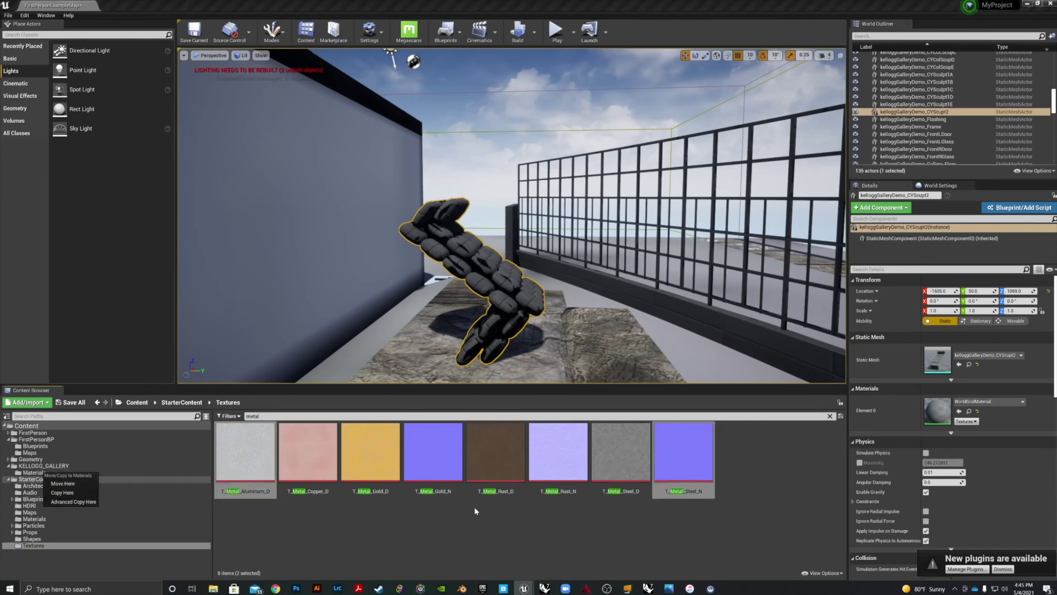
left_click(62, 483)
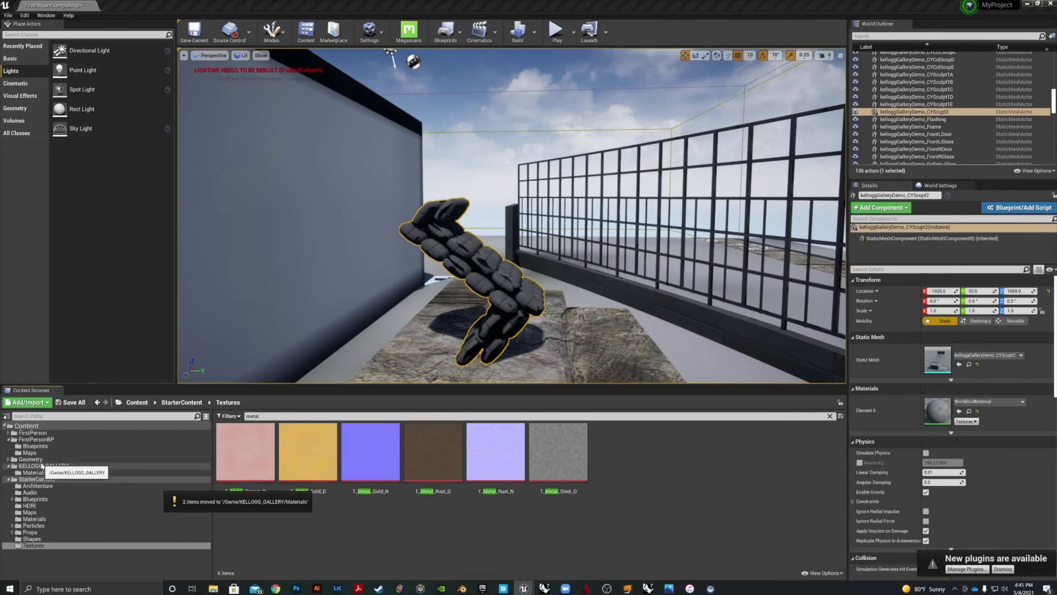
Create a material from the T_Metal_Aluminum_D texture in KELLOGG_GALLERY's Materials folder and open it for editing.
left_click(34, 473)
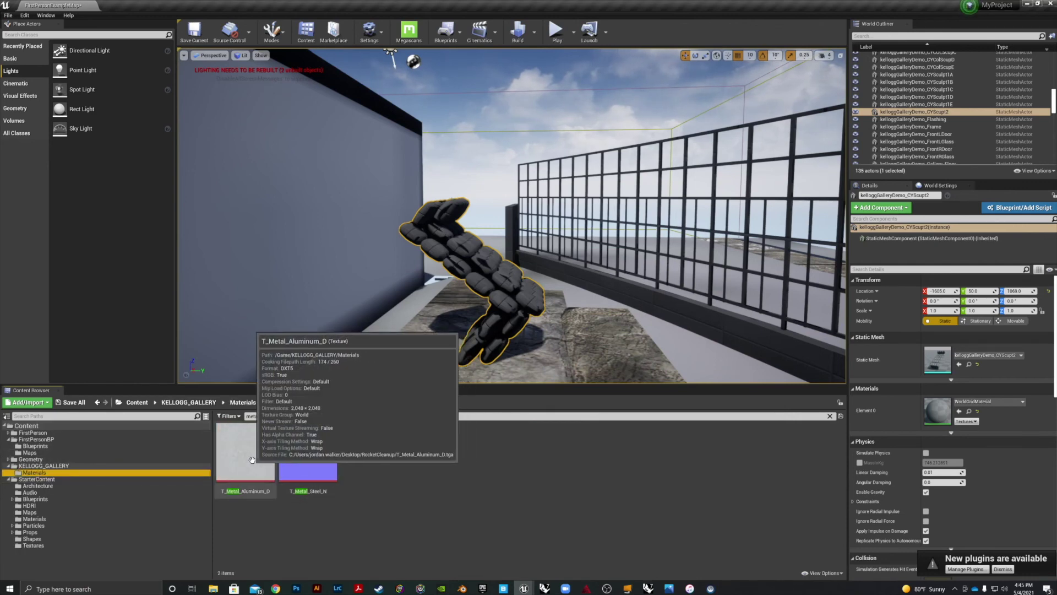
left_click(242, 457)
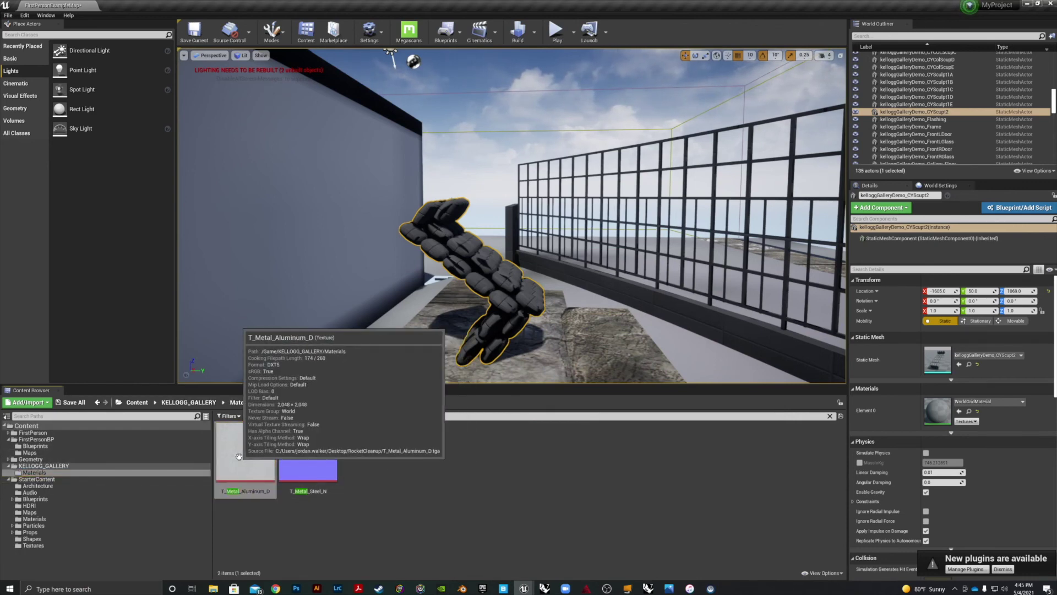
right_click(239, 456)
left_click(306, 173)
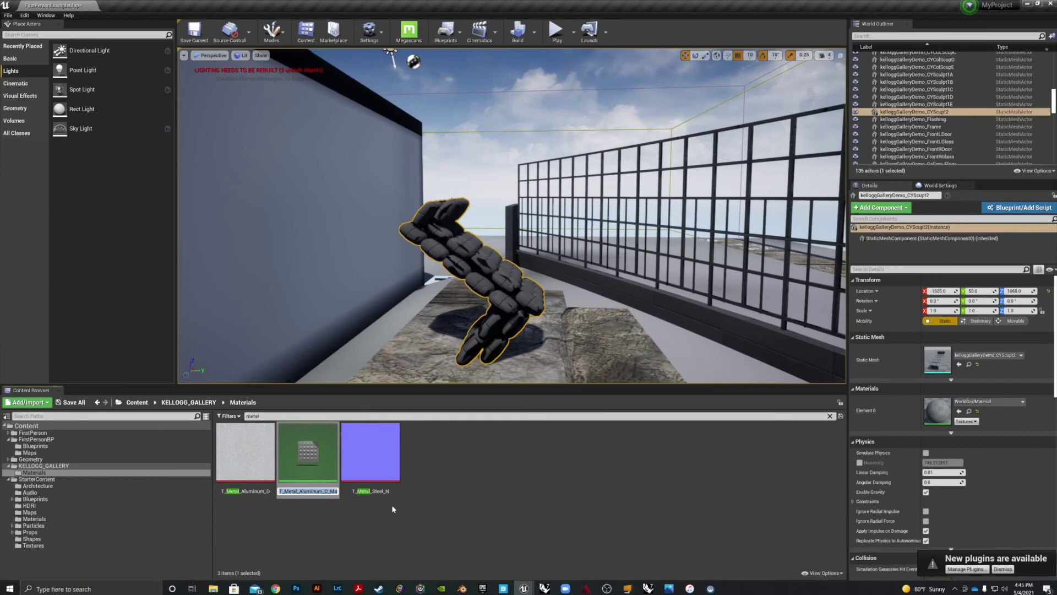
double_click(309, 449)
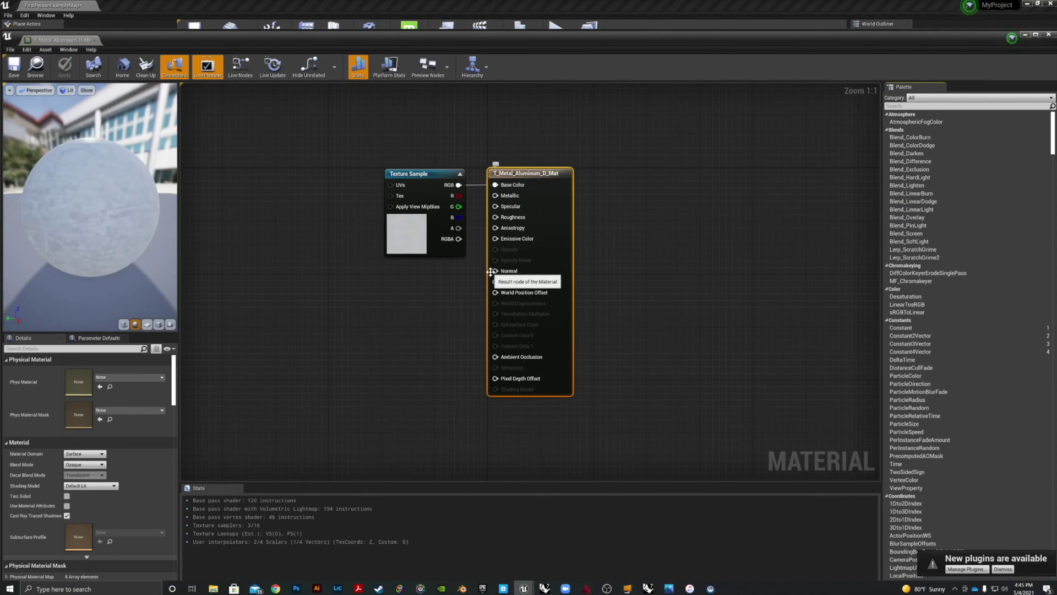
Add a second Texture Sample node below the aluminum one and connect its RGB output to the material's Normal input.
left_click_drag(495, 282, 395, 338)
type("textures")
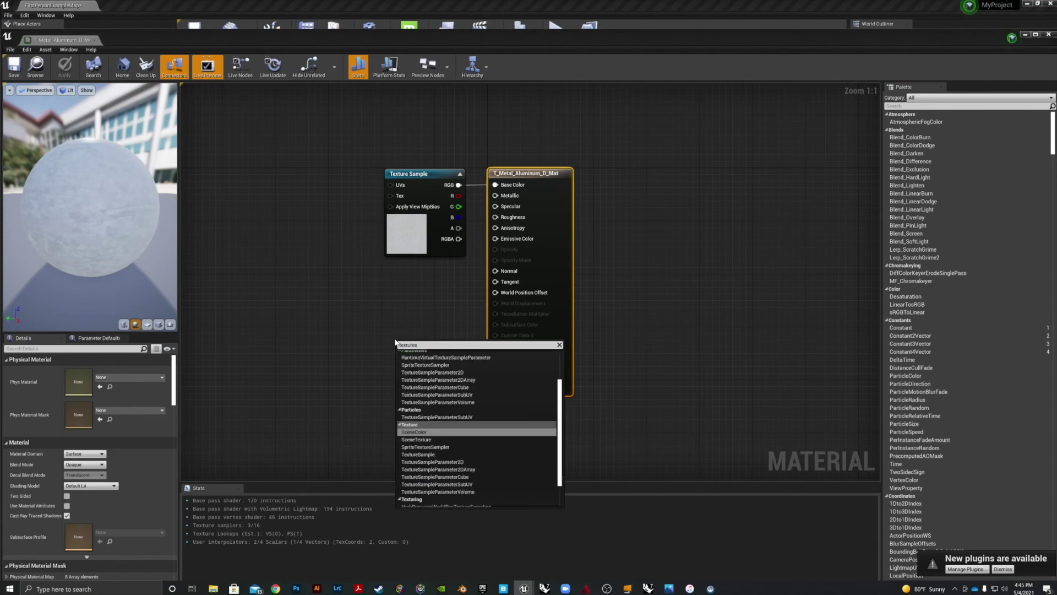
type("a")
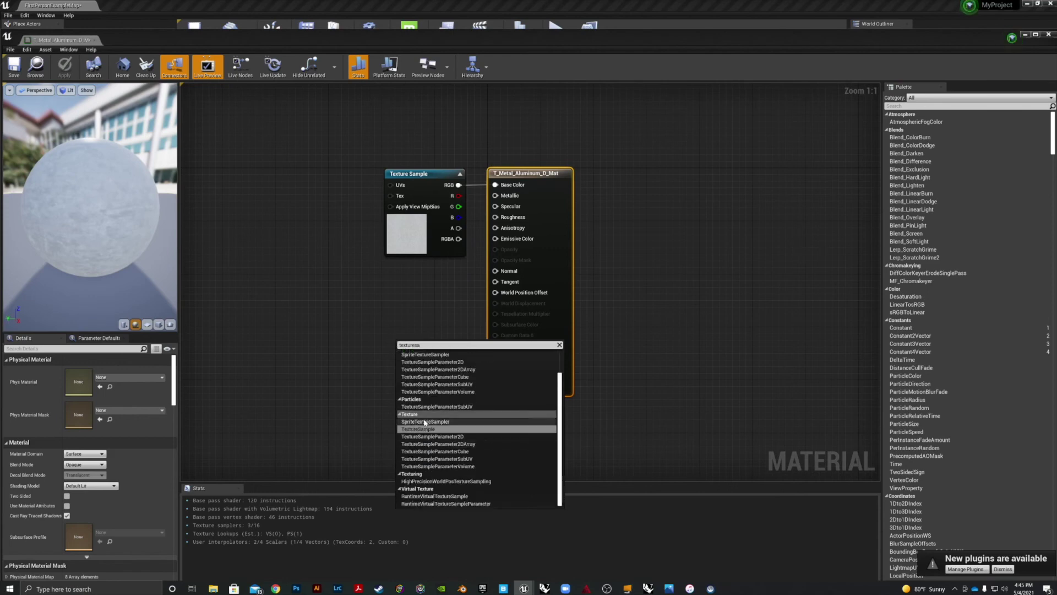
left_click(424, 427)
left_click_drag(477, 367, 428, 356)
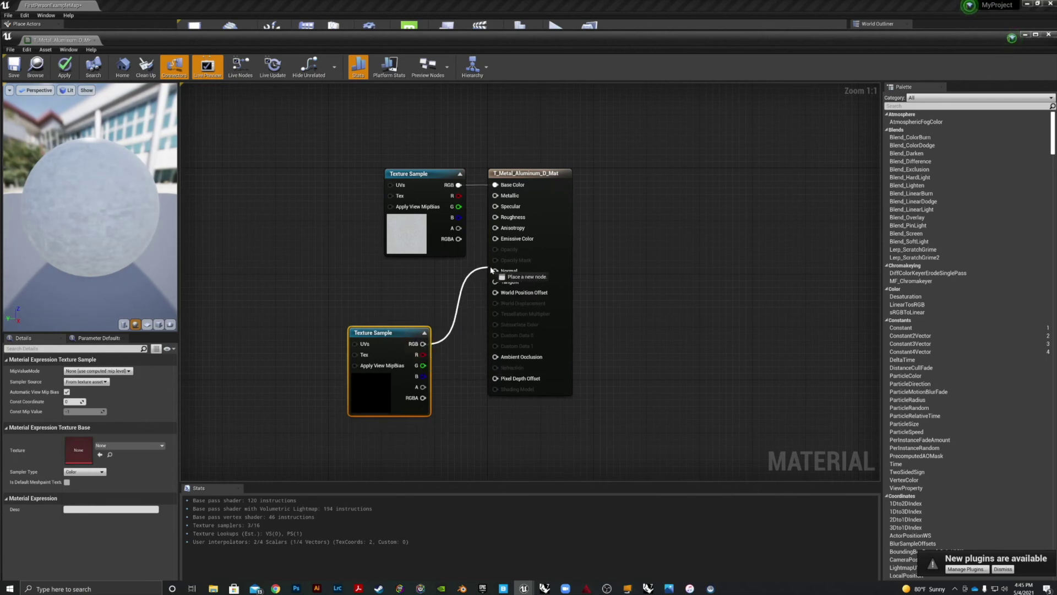
left_click_drag(500, 273, 499, 275)
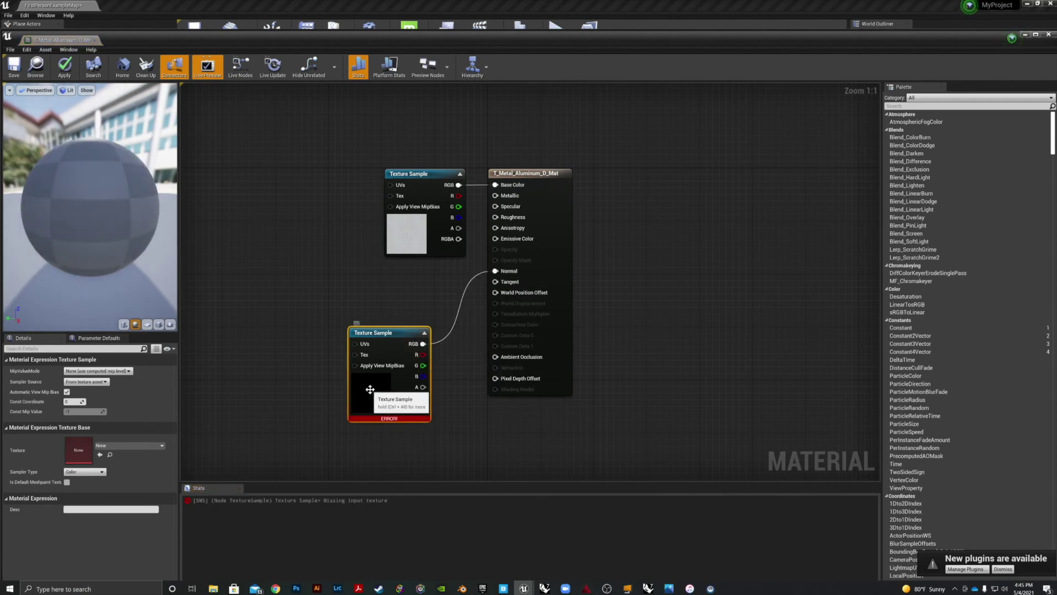
Assign the T_Metal_Steel_N texture to the Texture Sample node that feeds Normal.
left_click(114, 446)
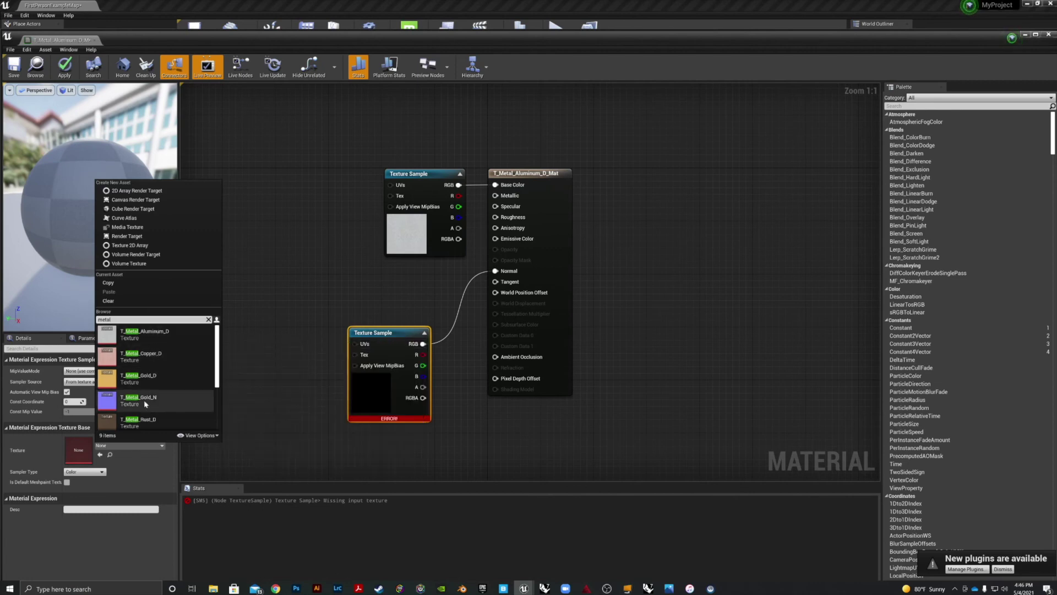
scroll(133, 401, "down", 1)
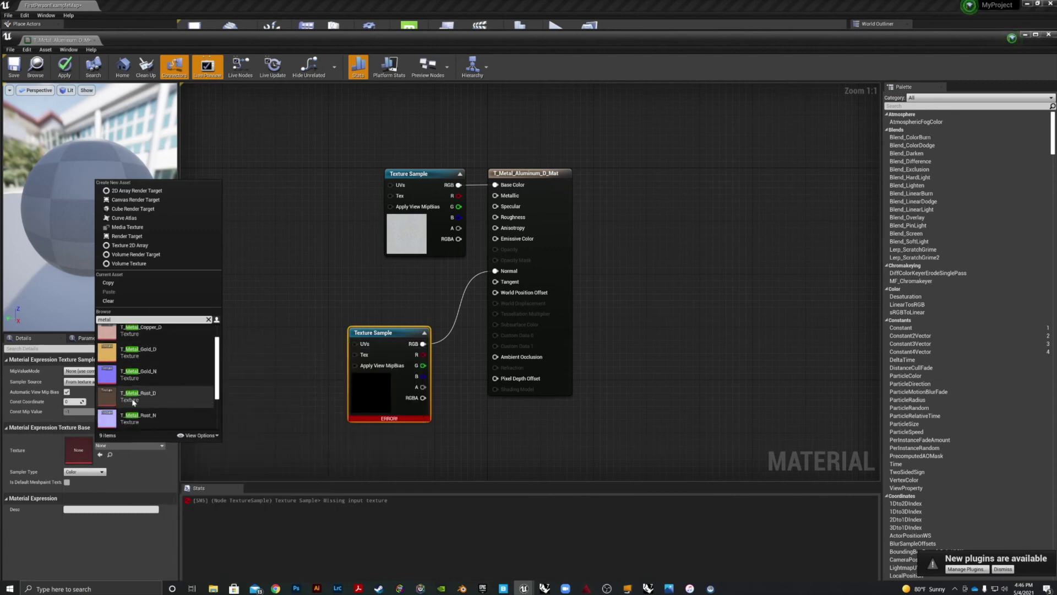
scroll(132, 402, "down", 2)
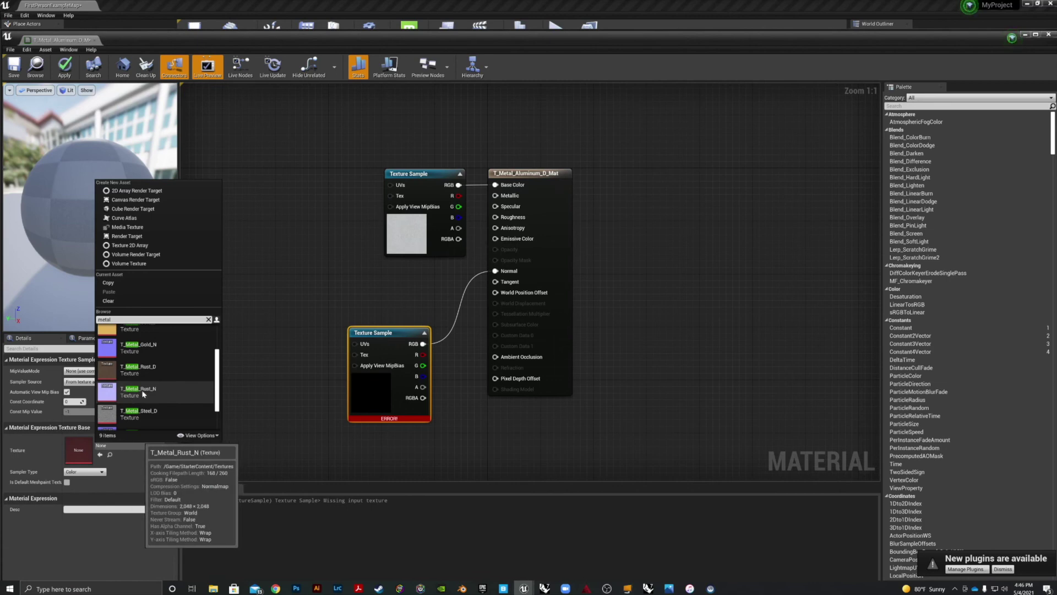
left_click(138, 422)
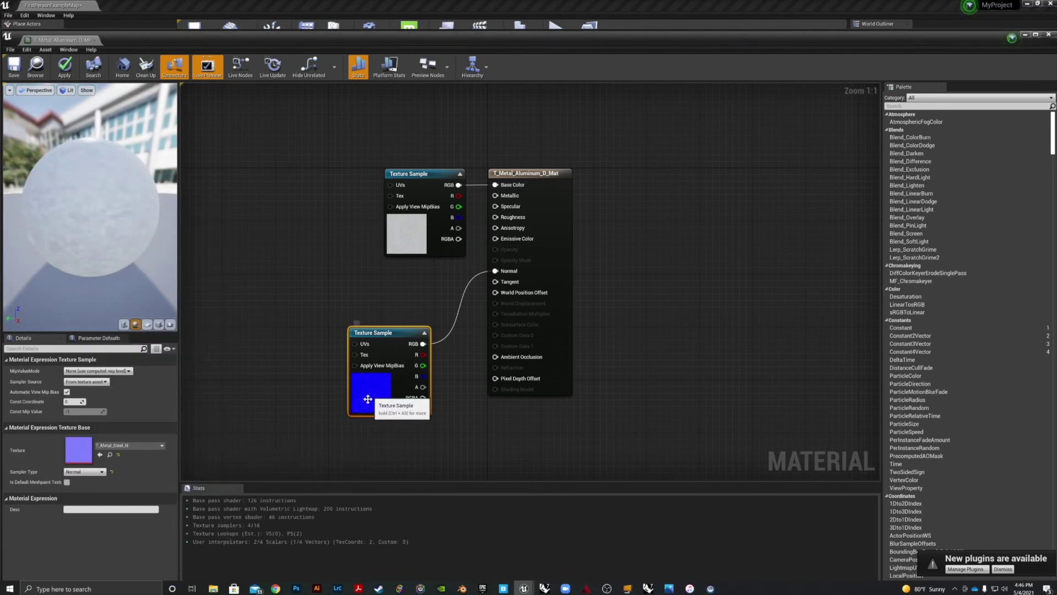
Make room beside the aluminum sample, connect a new Constant node to Metallic and set its value to about 2.199.
left_click_drag(410, 172, 354, 138)
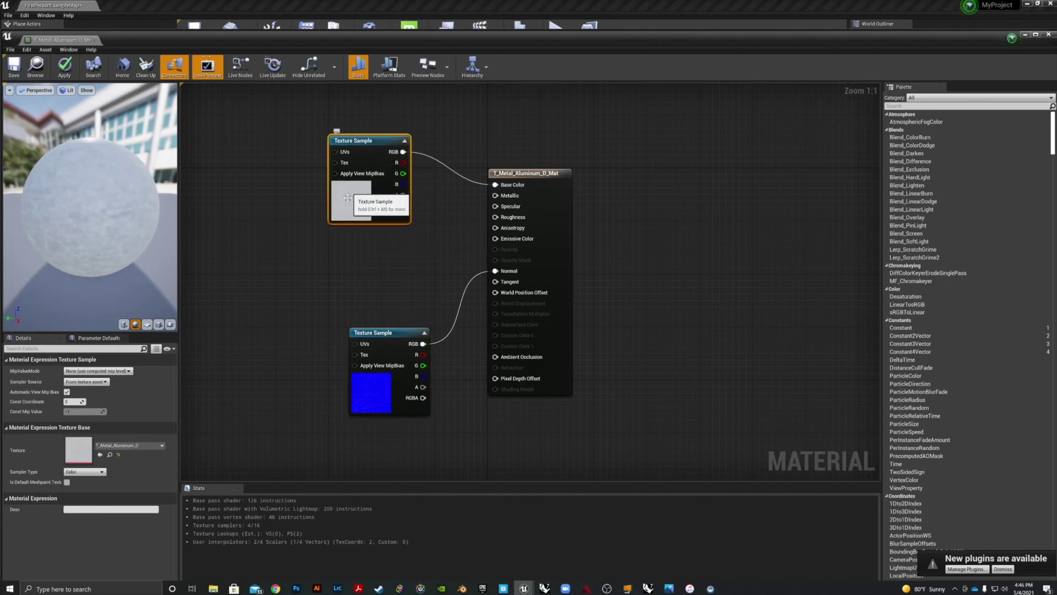
left_click_drag(497, 197, 417, 262)
type("constant")
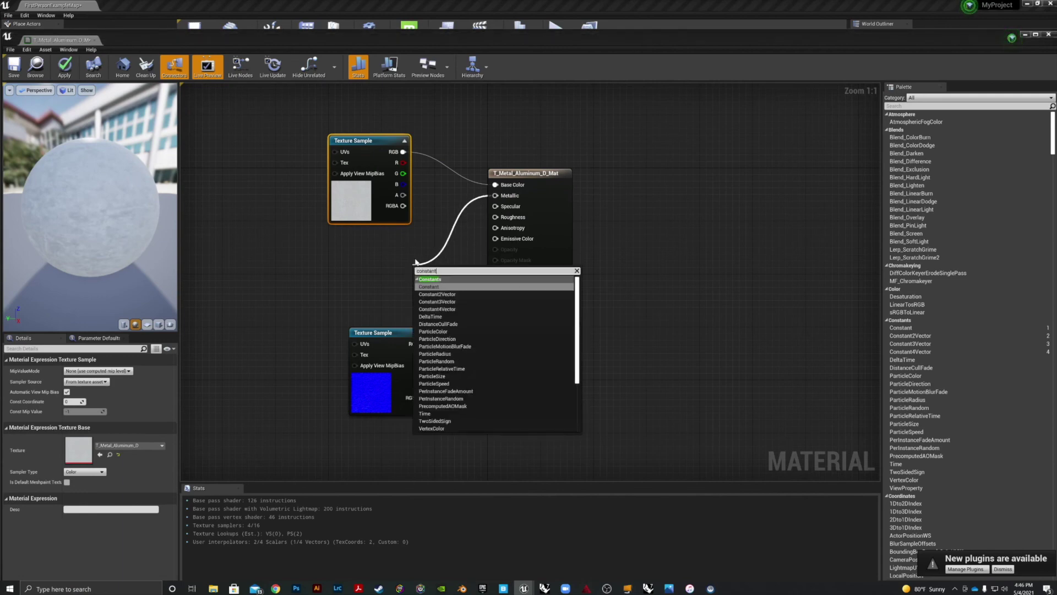
key("Return")
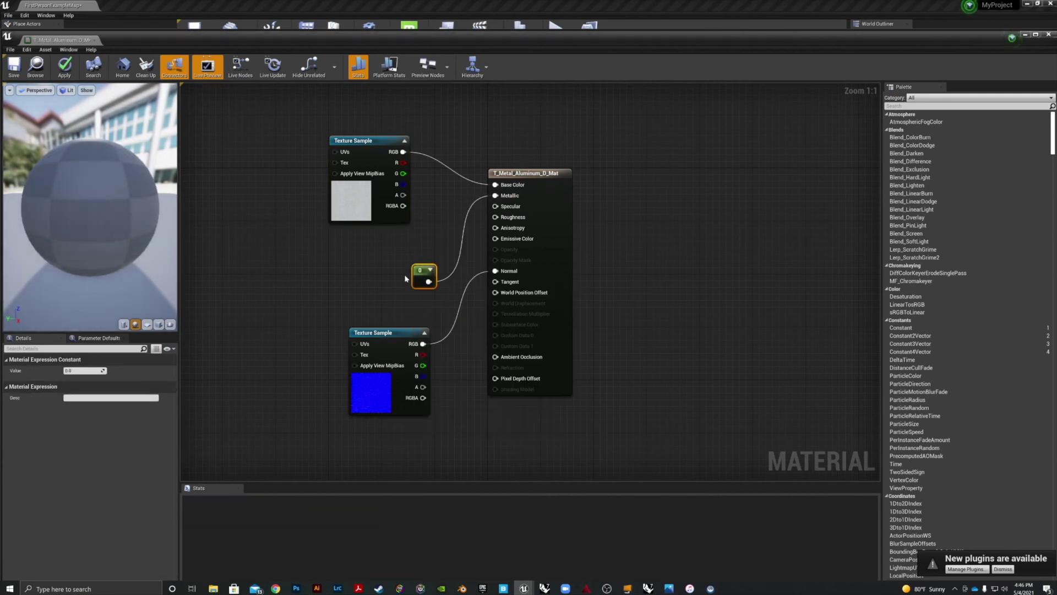
left_click_drag(427, 272, 370, 262)
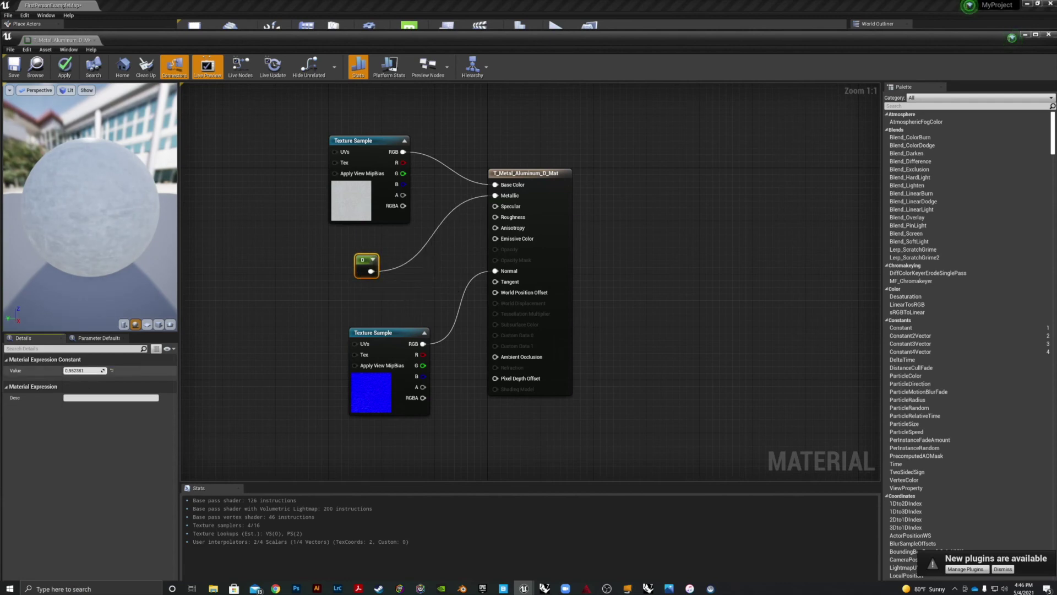
left_click_drag(79, 370, 81, 370)
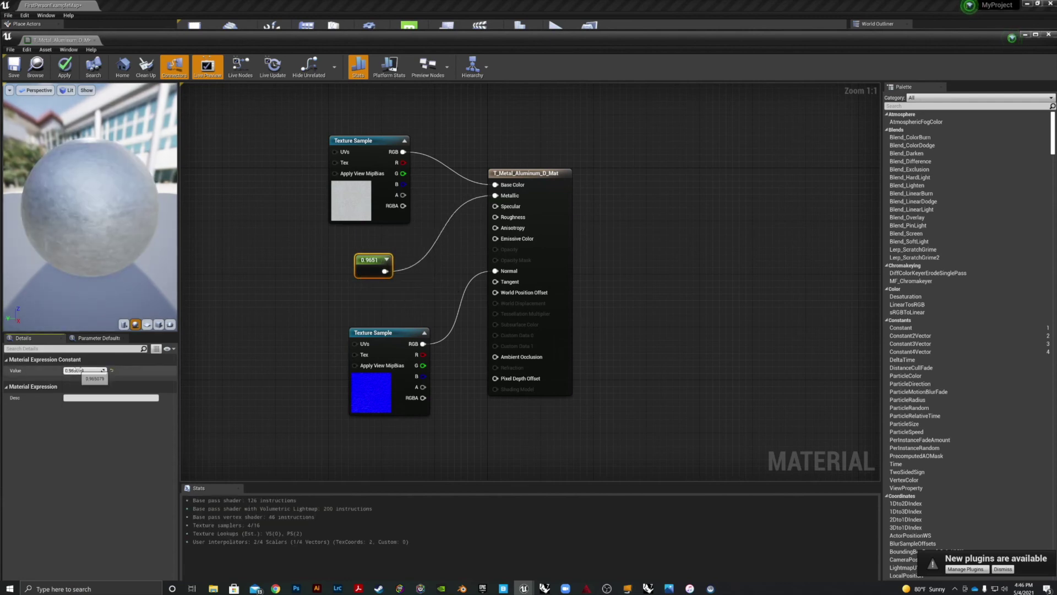
left_click_drag(81, 370, 85, 370)
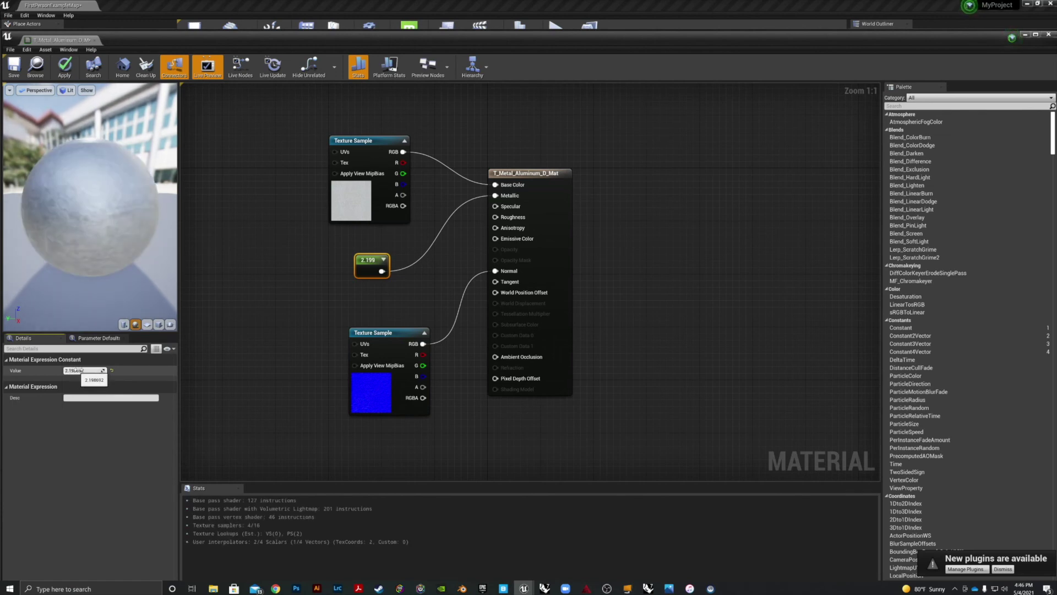
left_click_drag(369, 259, 368, 247)
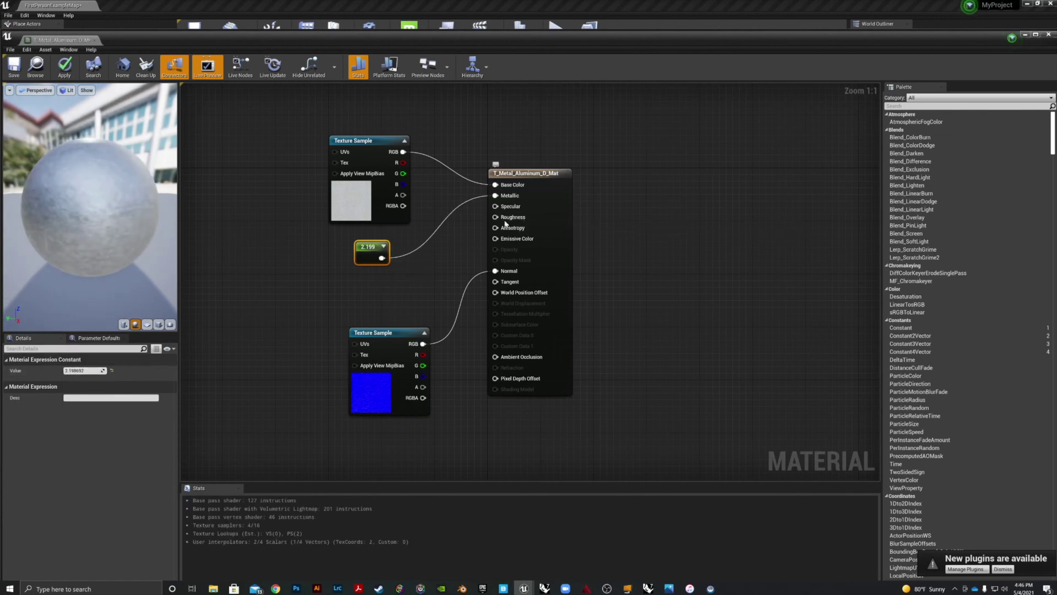
Connect a new Constant node to the Roughness input and place it below the Metallic constant.
left_click_drag(505, 220, 449, 261)
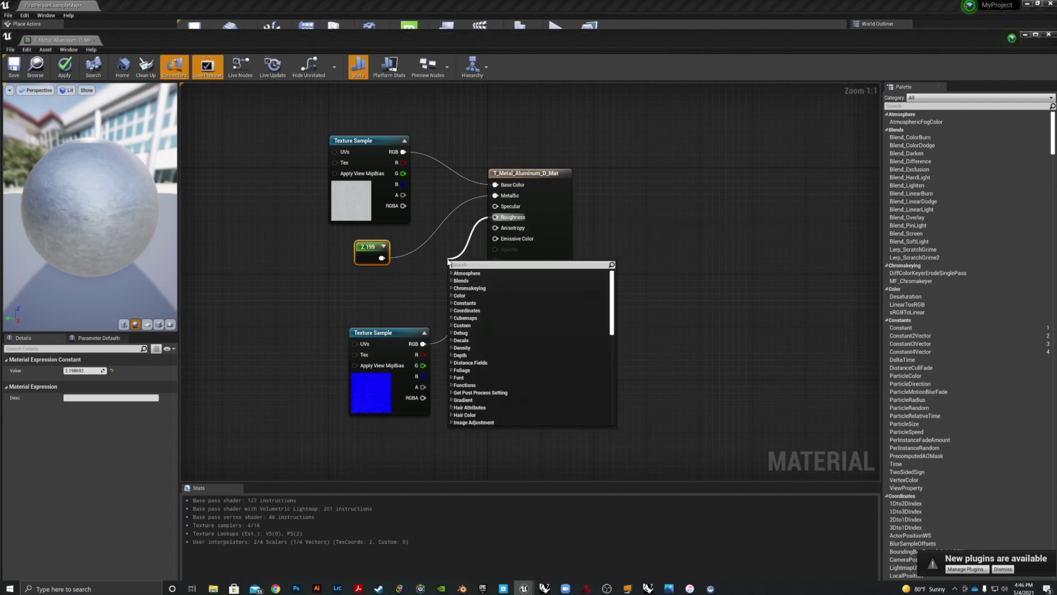
type("consta")
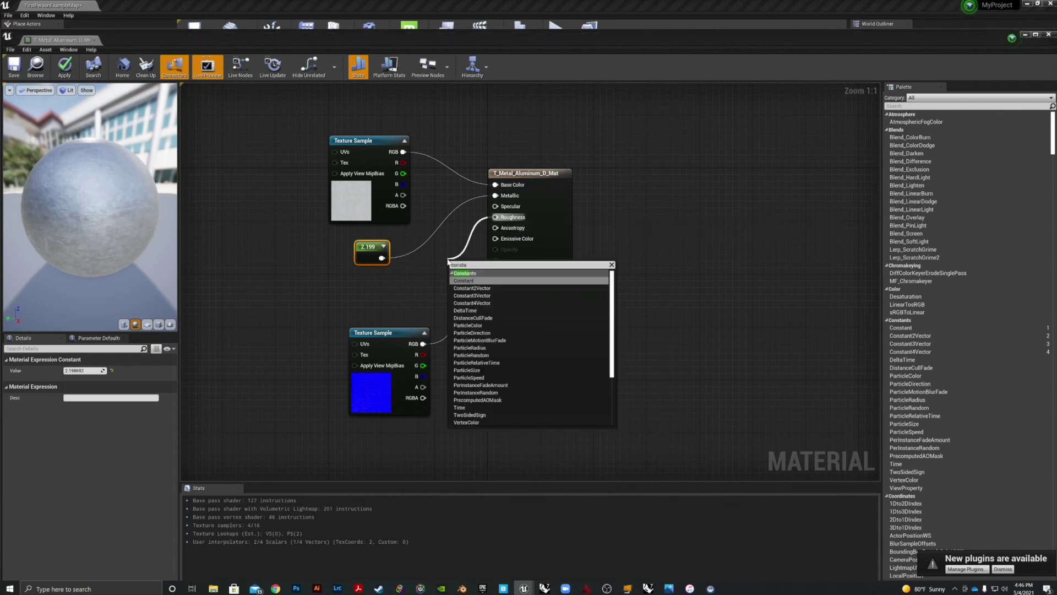
left_click(472, 281)
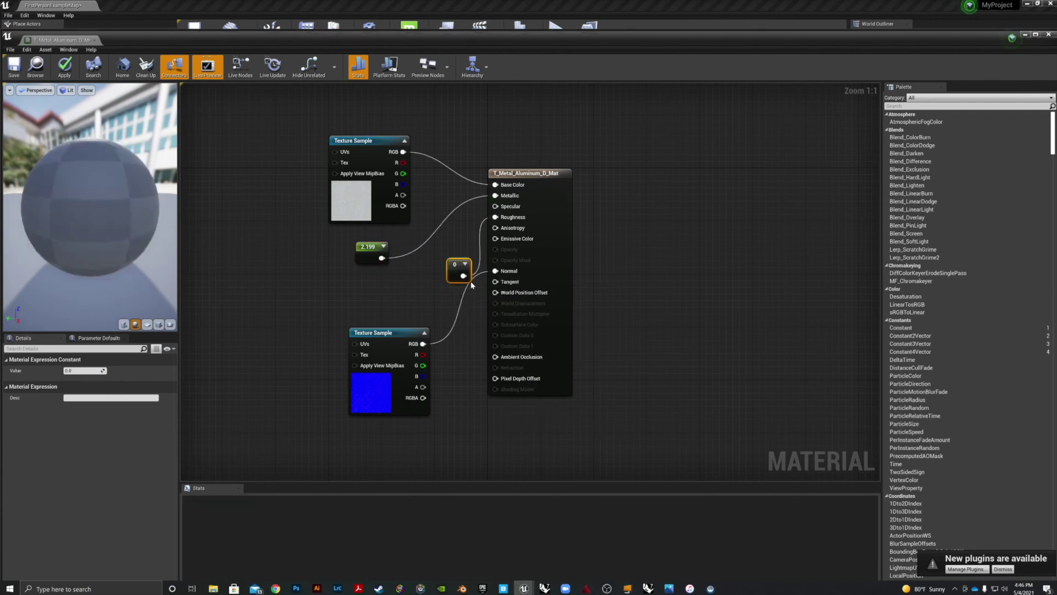
left_click_drag(456, 267, 403, 289)
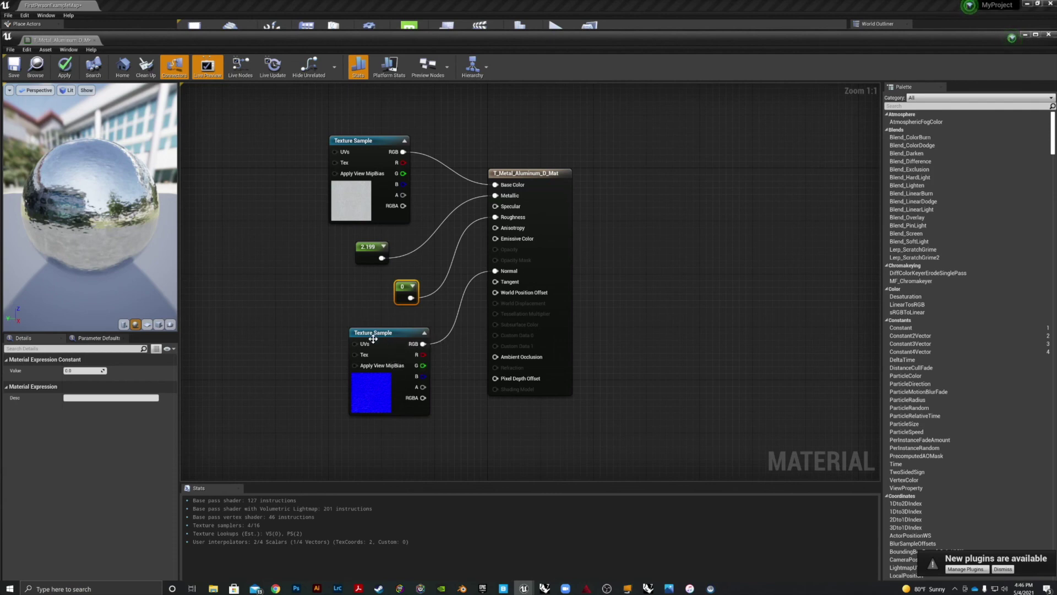
Move the steel normal sample aside and insert a Multiply node between its RGB output and the Normal input.
left_click_drag(373, 339, 287, 332)
left_click(452, 328)
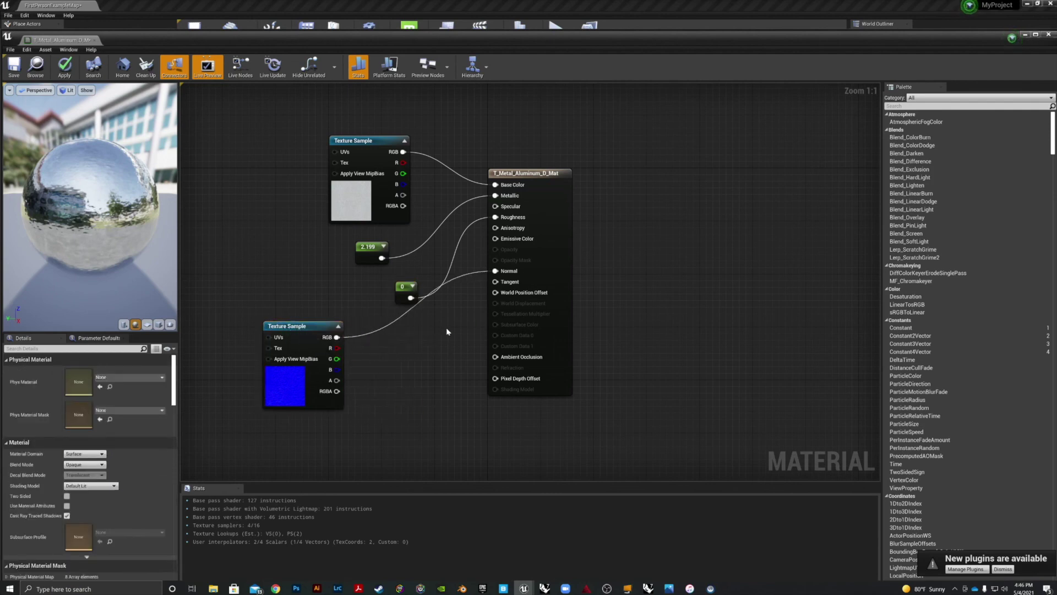
right_click(445, 336)
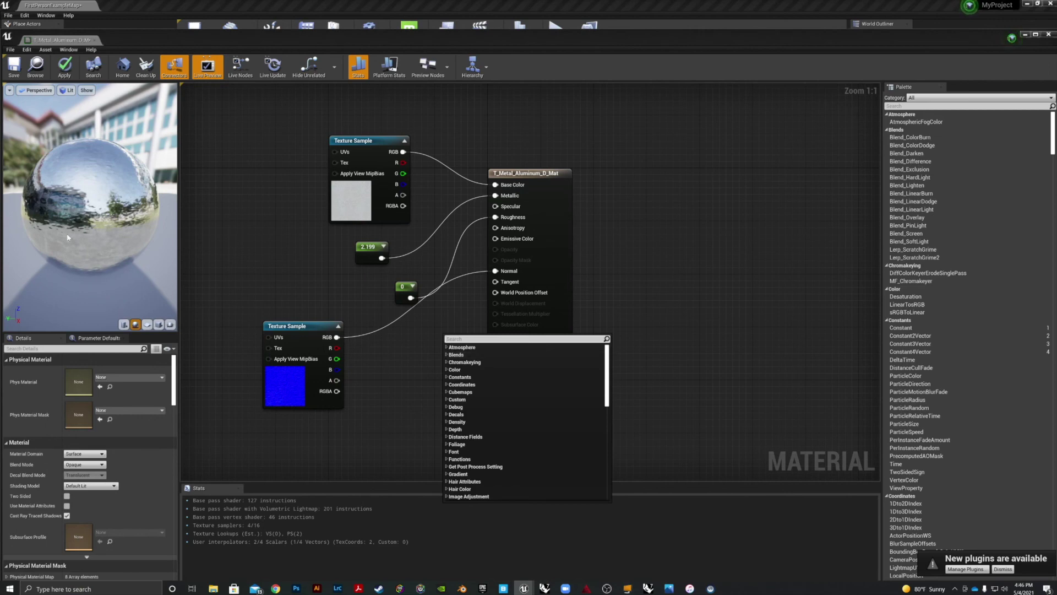
type("mult")
key("Return")
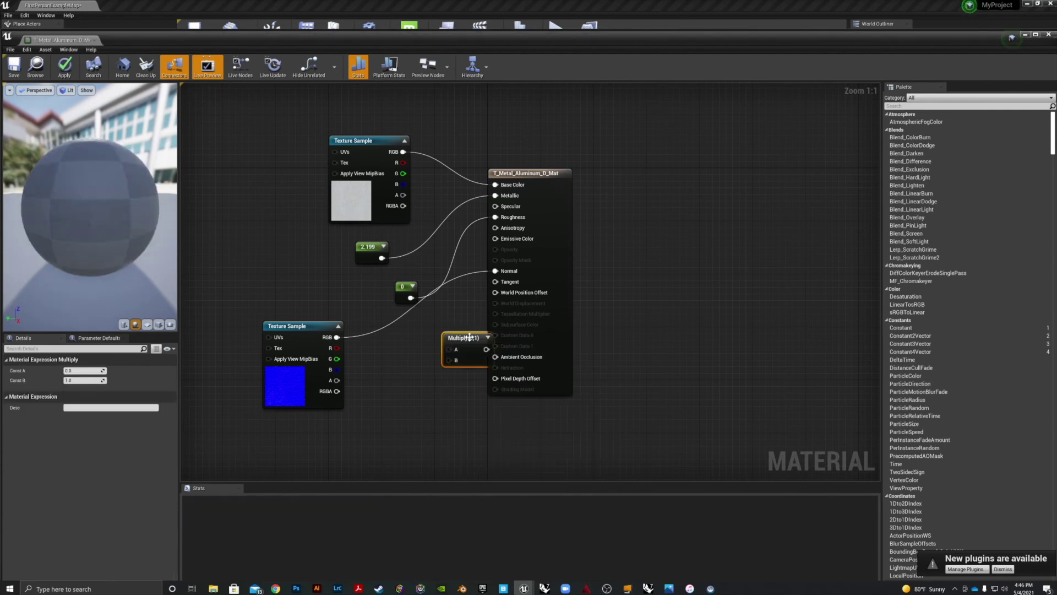
left_click_drag(335, 337, 406, 353)
Feed the Multiply node's B input from a new Constant node, trying 0.25 before setting its value to 0.1.
left_click_drag(495, 270, 368, 428)
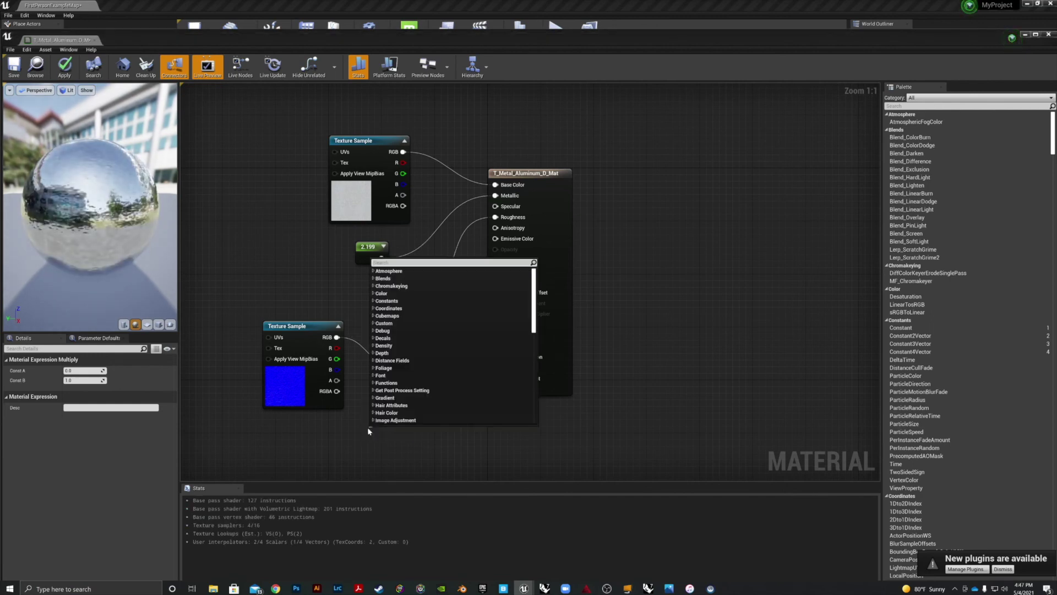
type("const")
key("Return")
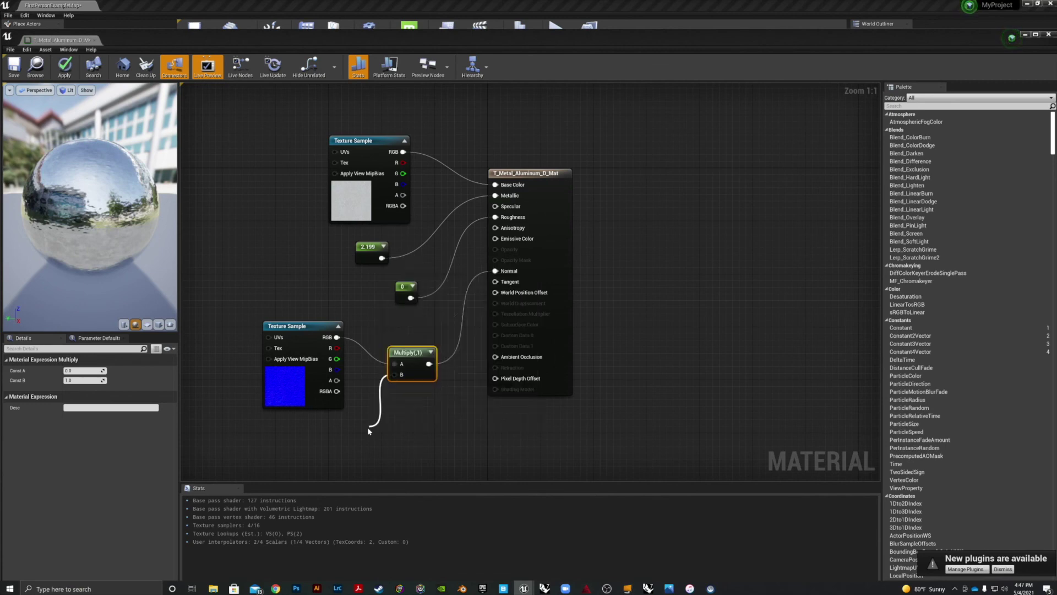
left_click_drag(382, 431, 368, 432)
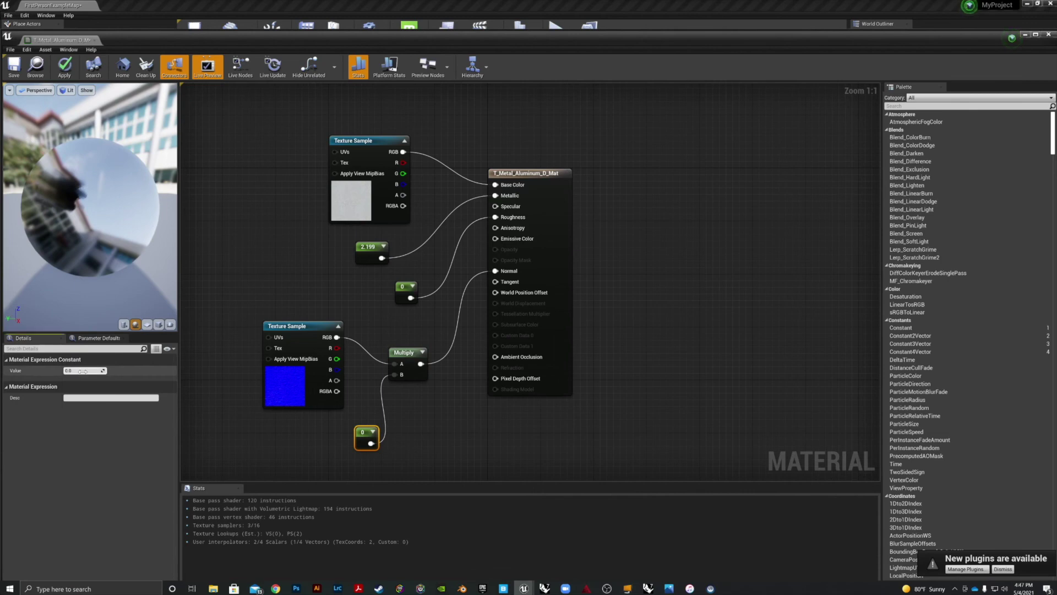
type("0.25")
key("Return")
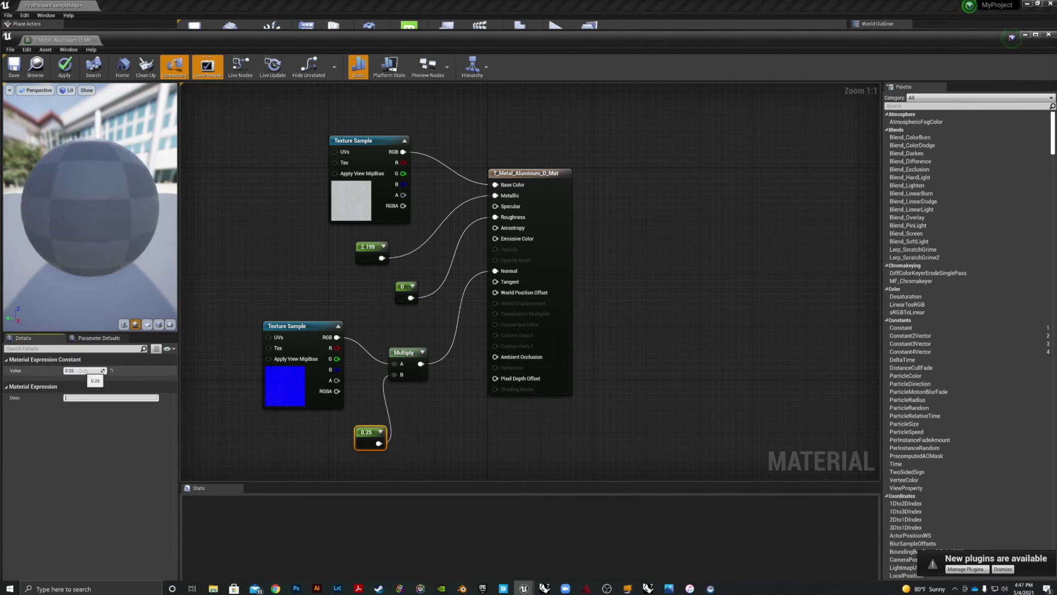
left_click(91, 371)
type("0.1")
key("Return")
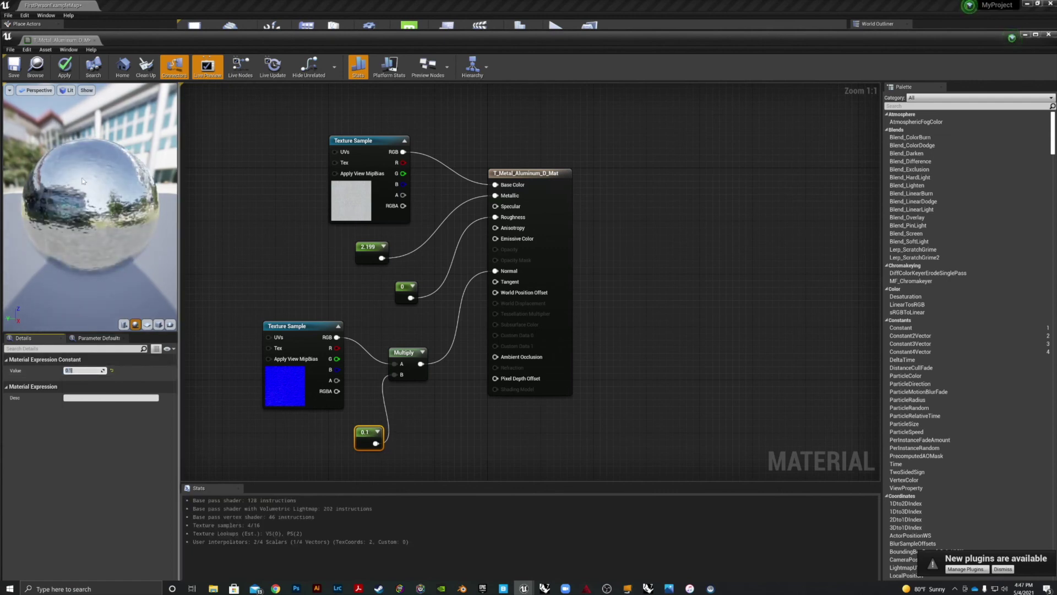
Align the Roughness constant under the Metallic constant, apply the material changes and close the material editor.
left_click(403, 288)
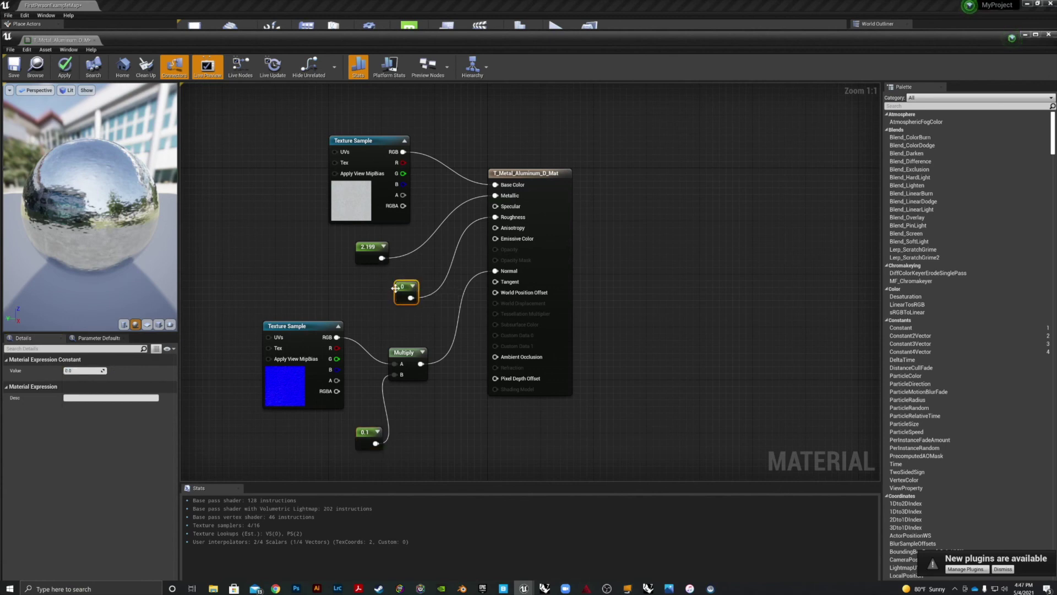
left_click_drag(409, 290, 375, 290)
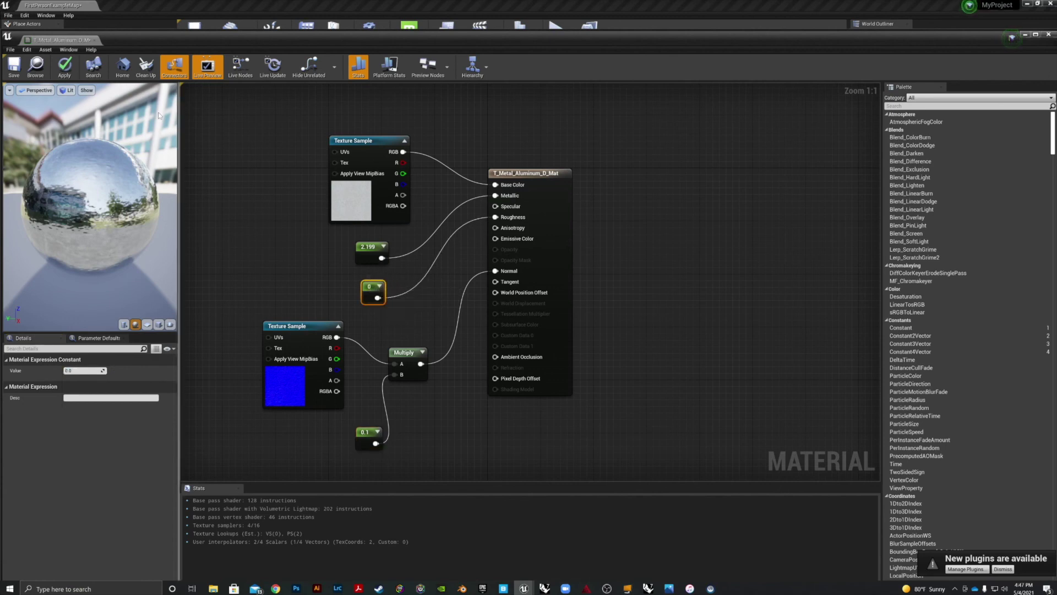
left_click(64, 66)
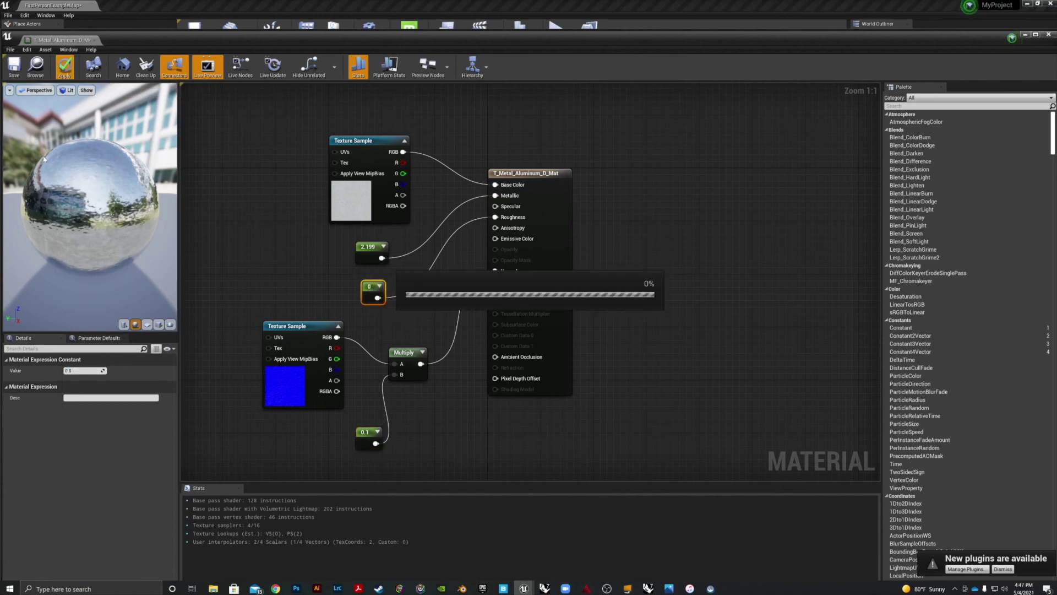
left_click(97, 42)
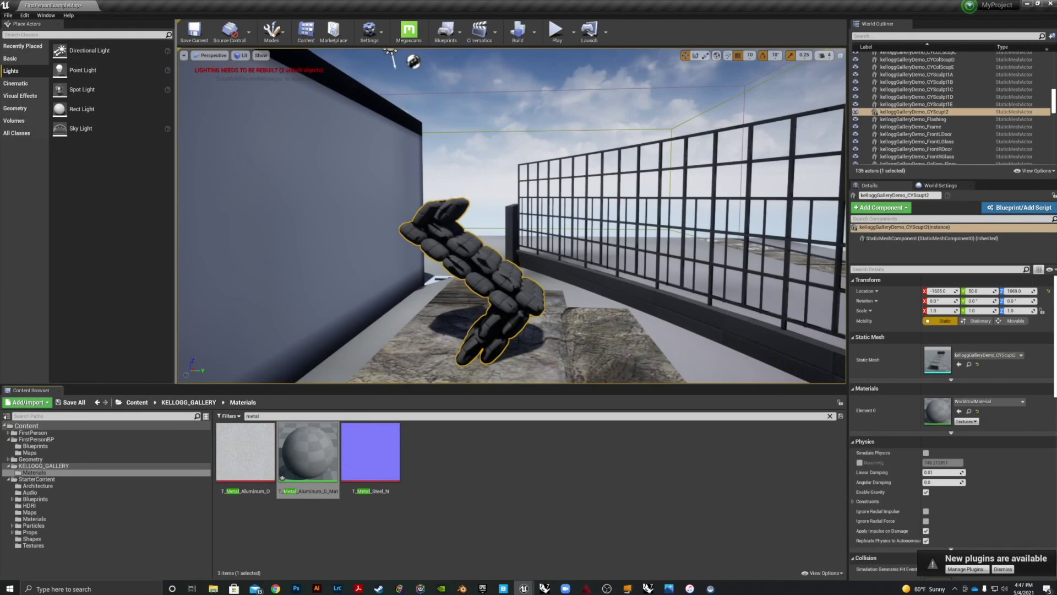
Apply the T_Metal_Aluminum_D_Mat material to the selected outdoor sculpture beside the metal grid fence.
mouse_move(308, 457)
left_mouse_down()
mouse_move(503, 278)
mouse_move(515, 298)
left_mouse_up()
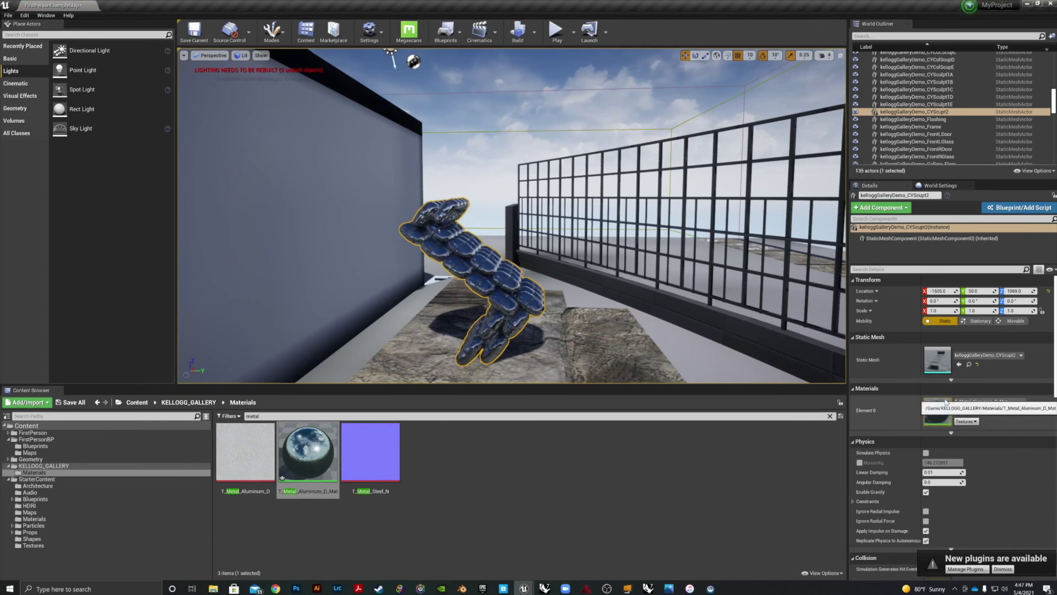
right_click_drag(633, 264, 626, 291)
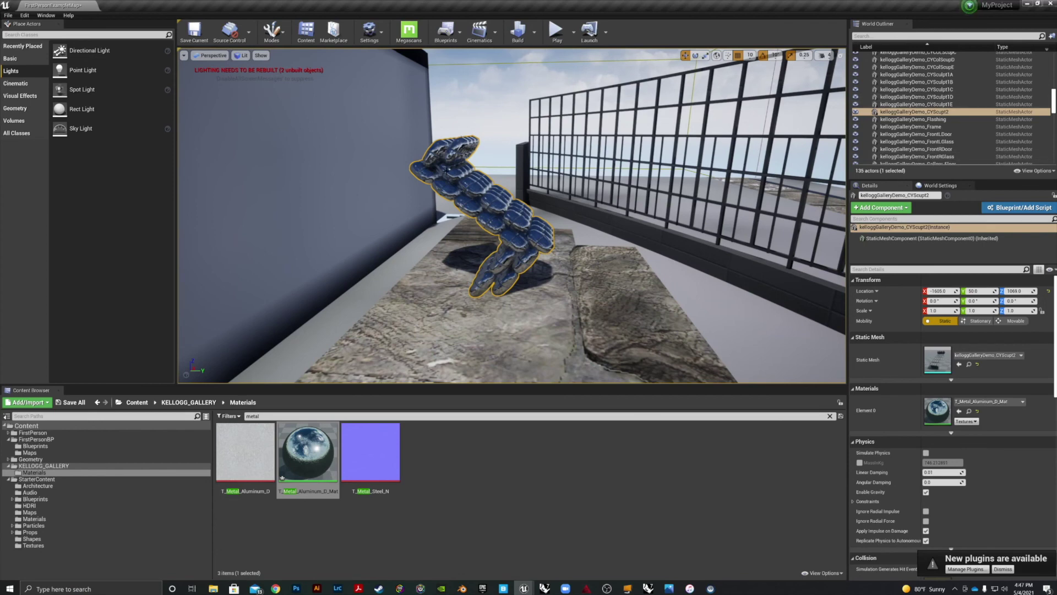
right_click(906, 112)
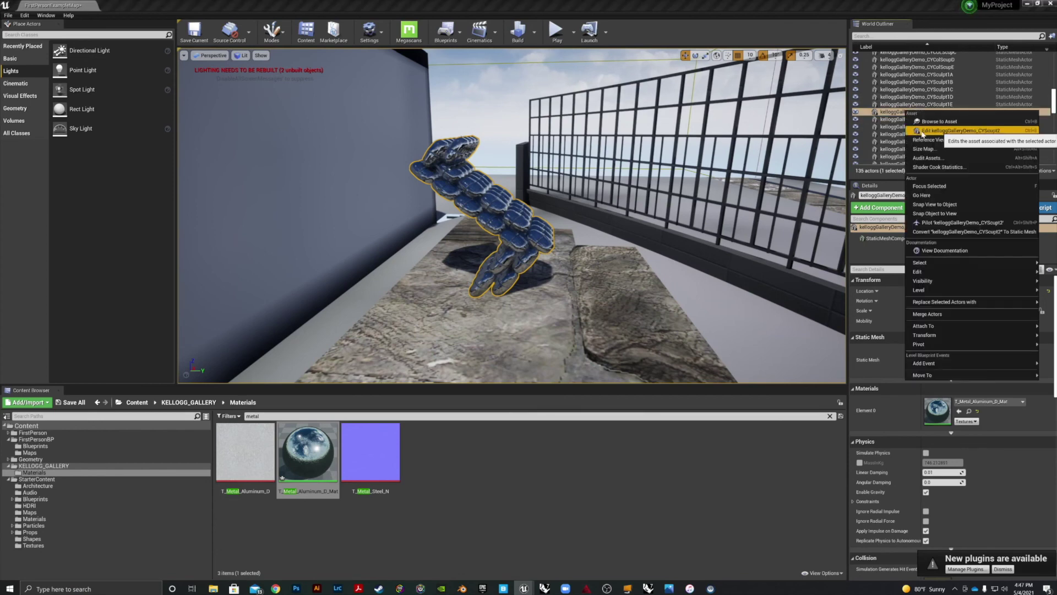
left_click(922, 130)
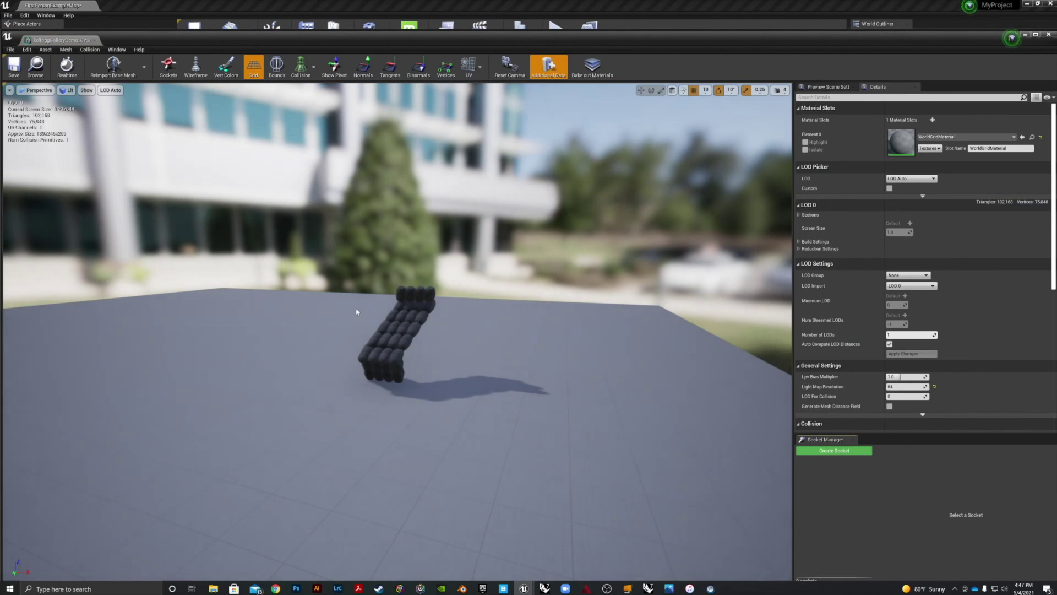
left_click(958, 137)
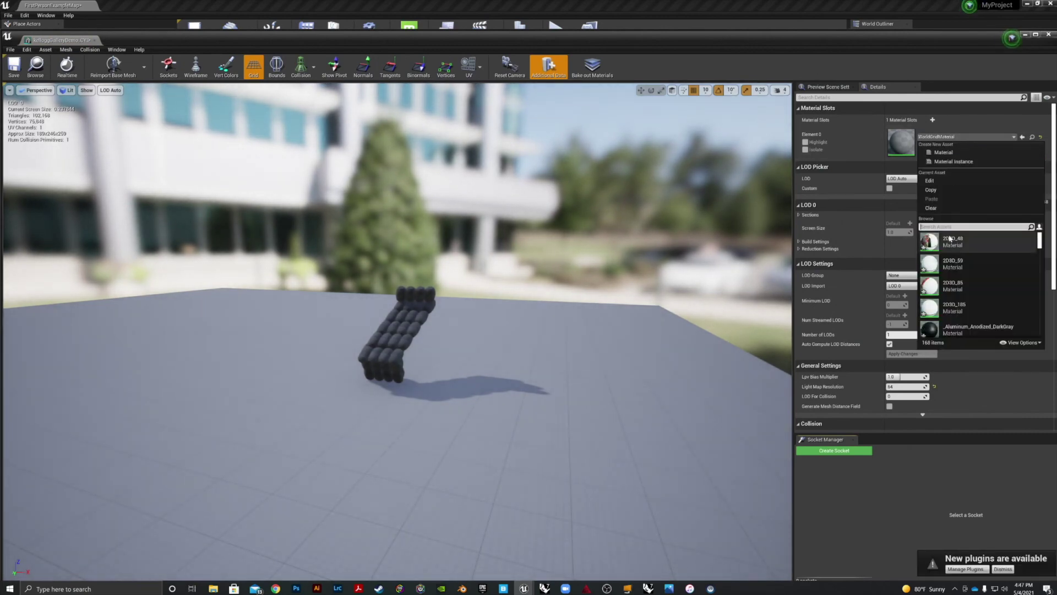
type("metal")
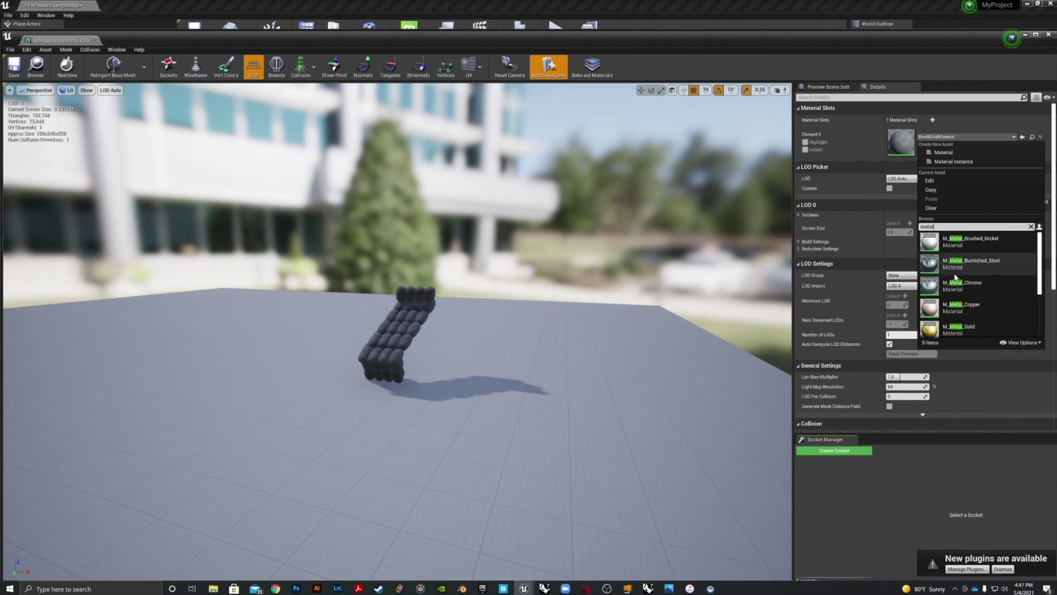
scroll(939, 290, "down", 3)
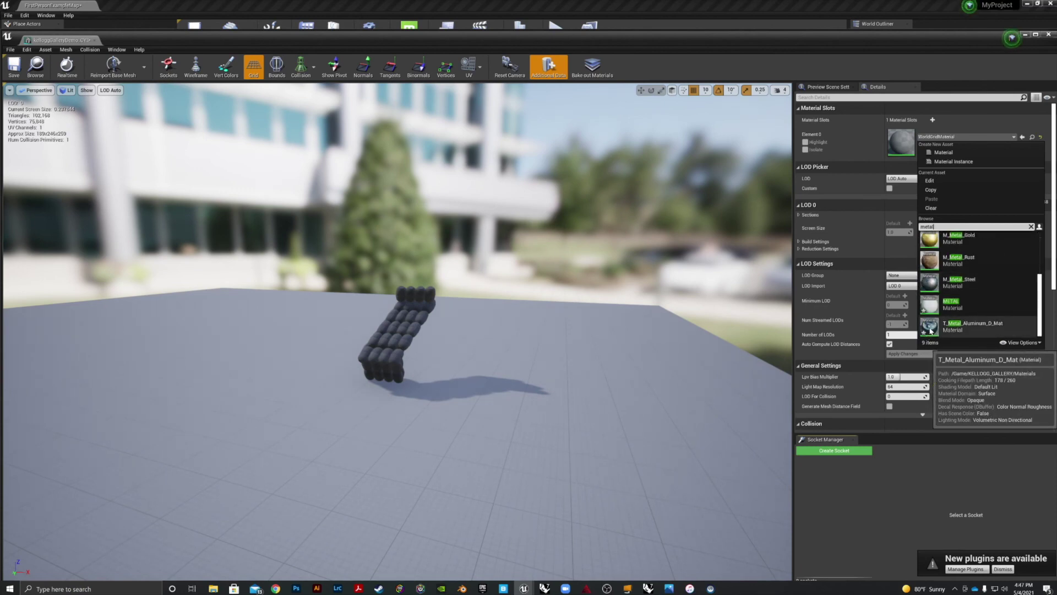
left_click(1025, 35)
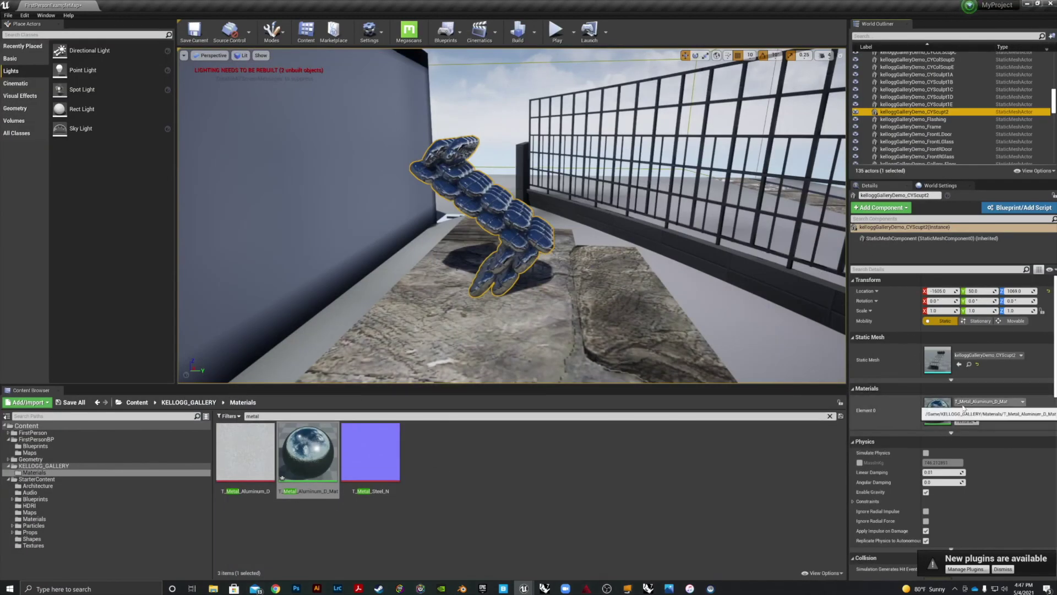
Assign T_Metal_Aluminum_D_Mat to Element 0 of the sculpture's static mesh asset, then save the mesh and close its editor.
right_click(886, 112)
left_click(936, 131)
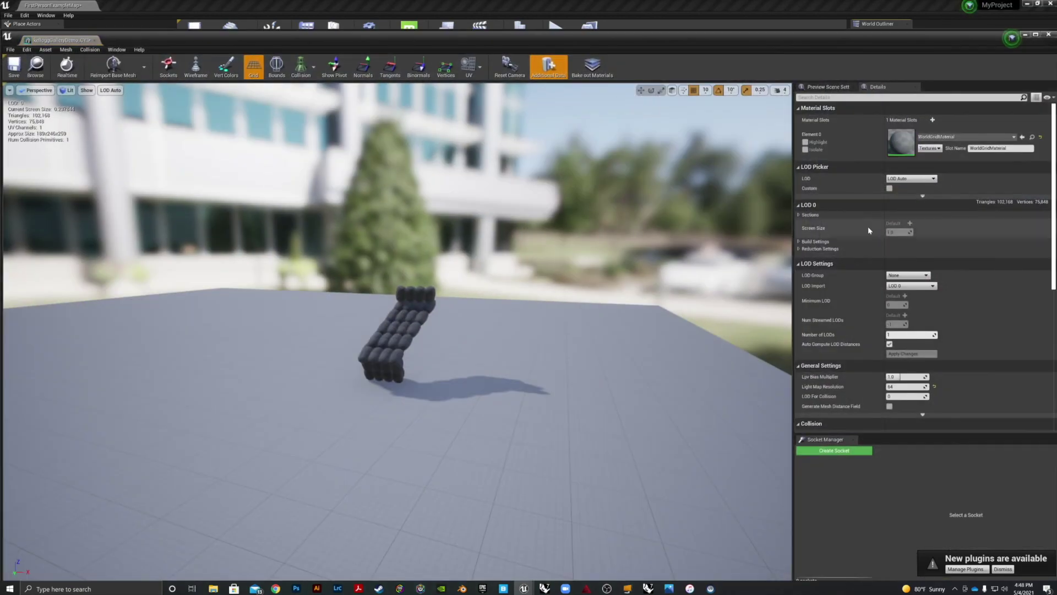
left_click(983, 139)
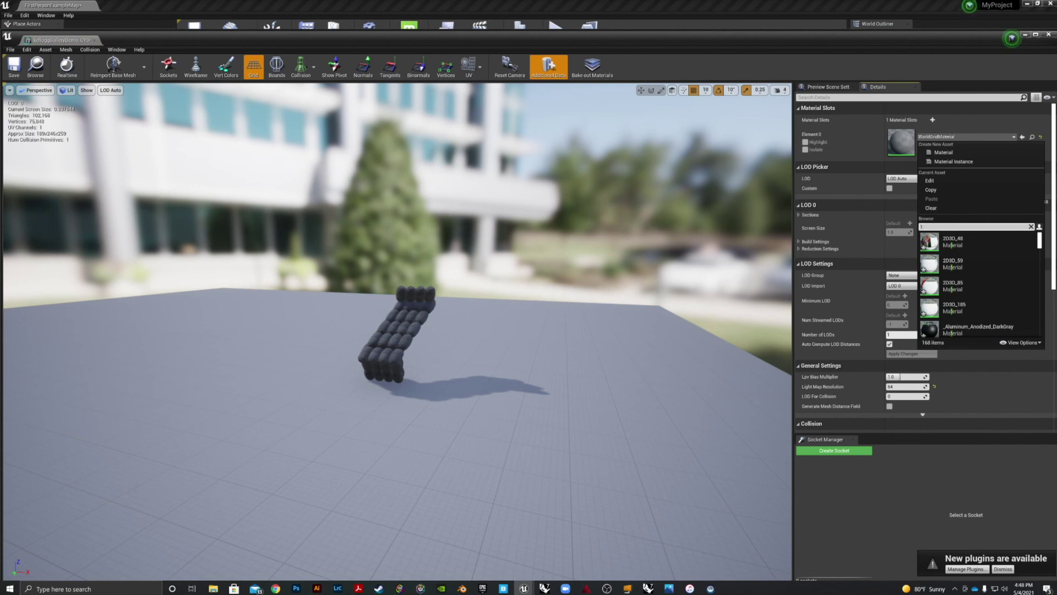
type("t.")
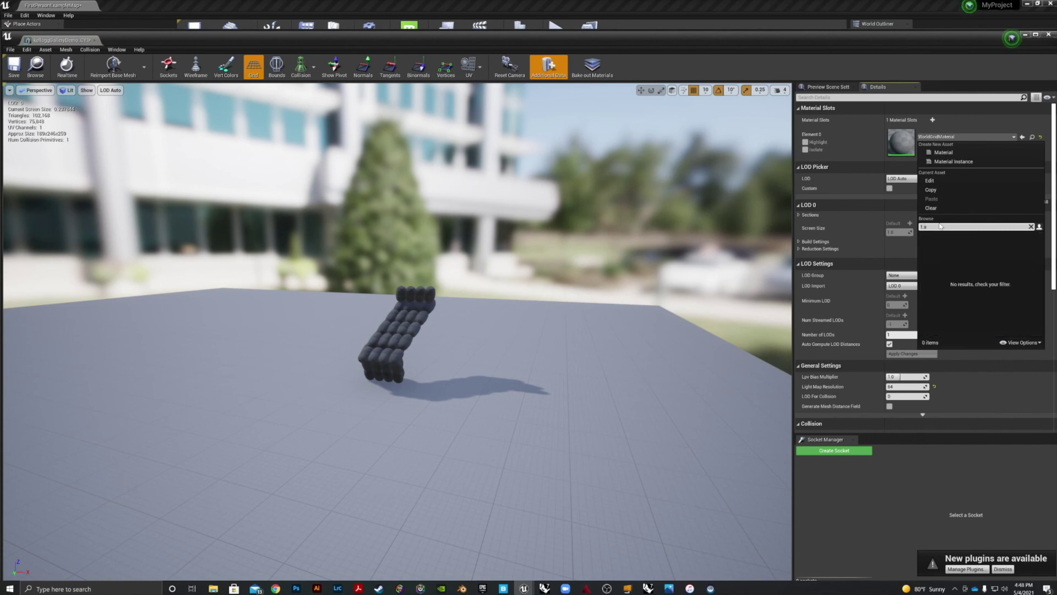
type("alu")
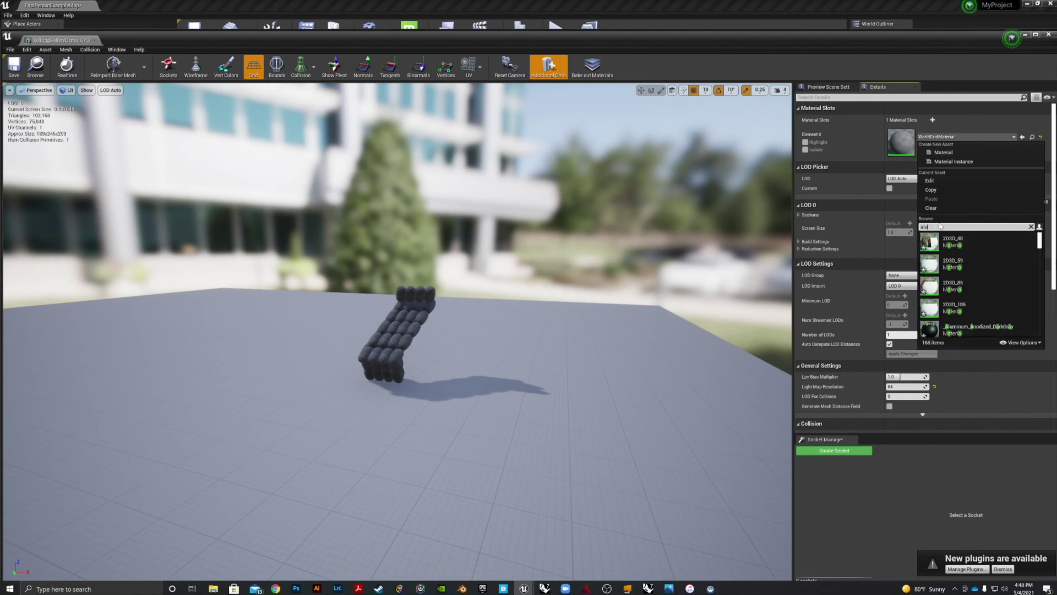
type("m")
left_click(949, 264)
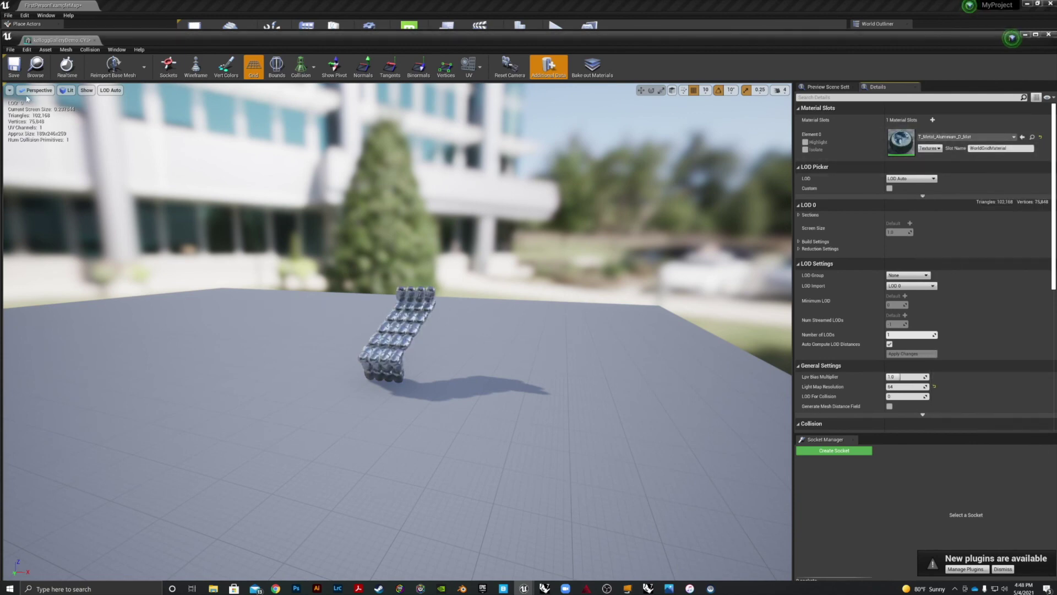
left_click(16, 67)
left_click(95, 40)
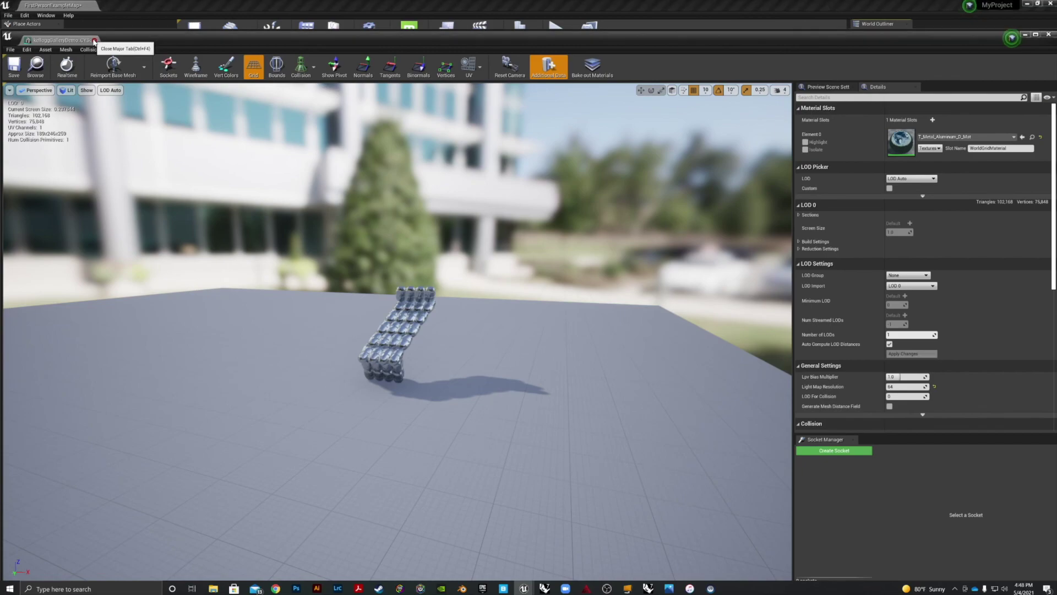
Select the gallery floor around the white pedestal inside the gallery.
scroll(455, 125, "up", 5)
mouse_move(455, 125)
right_mouse_down()
mouse_move(424, 181)
mouse_move(308, 231)
mouse_move(198, 137)
right_mouse_up()
scroll(516, 271, "up", 4)
right_click_drag(516, 270, 740, 270)
scroll(516, 271, "up", 6)
right_click_drag(517, 270, 429, 267)
scroll(516, 270, "up", 3)
right_click_drag(517, 270, 650, 271)
scroll(516, 270, "down", 5)
scroll(516, 270, "up", 2)
left_click(525, 273)
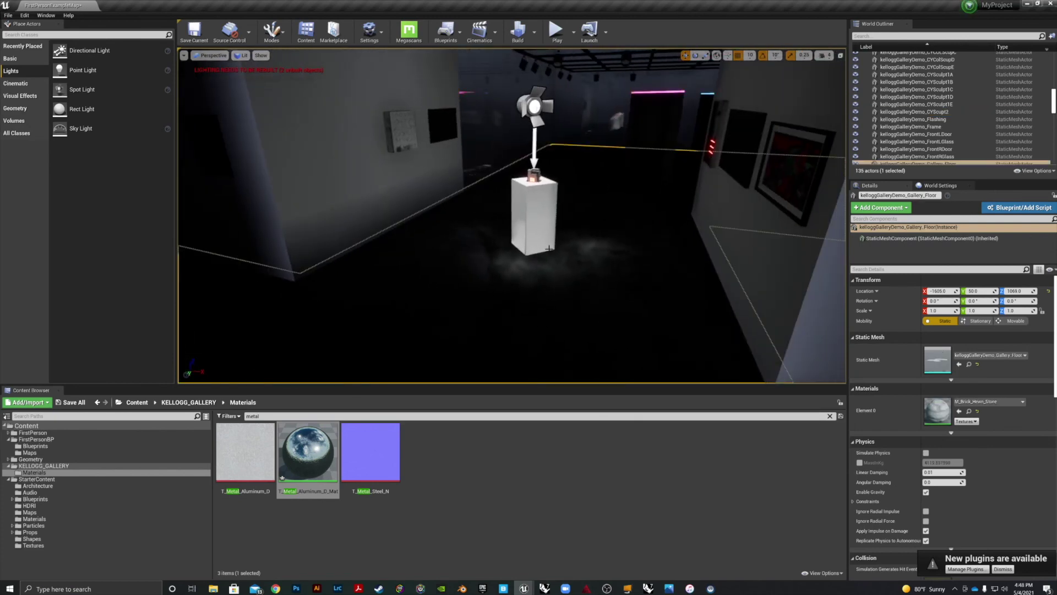
Search the entire Content folder for assets matching "conc".
left_click(189, 402)
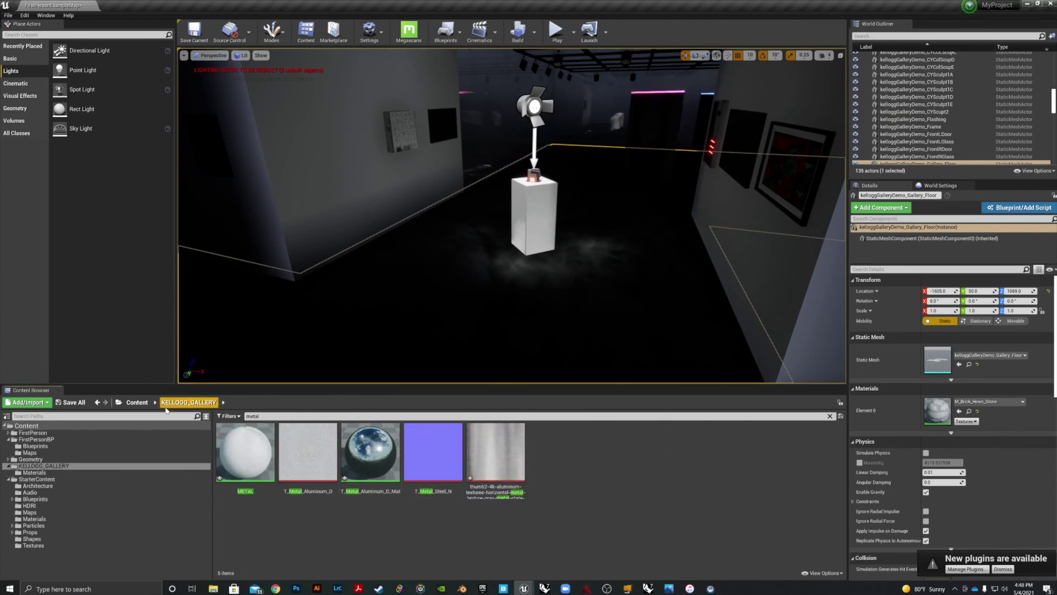
left_click(144, 404)
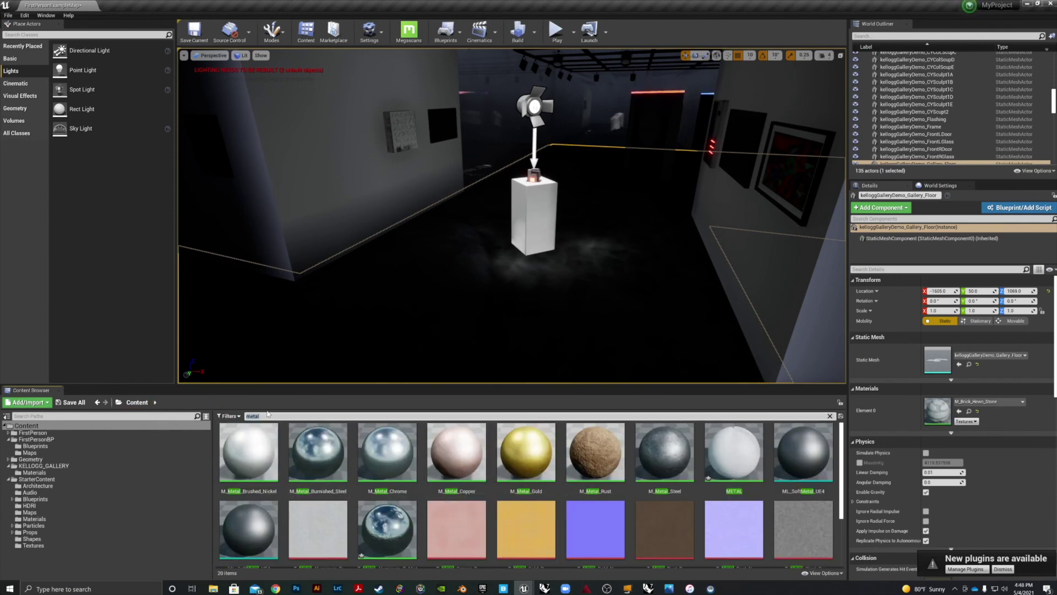
type("onc")
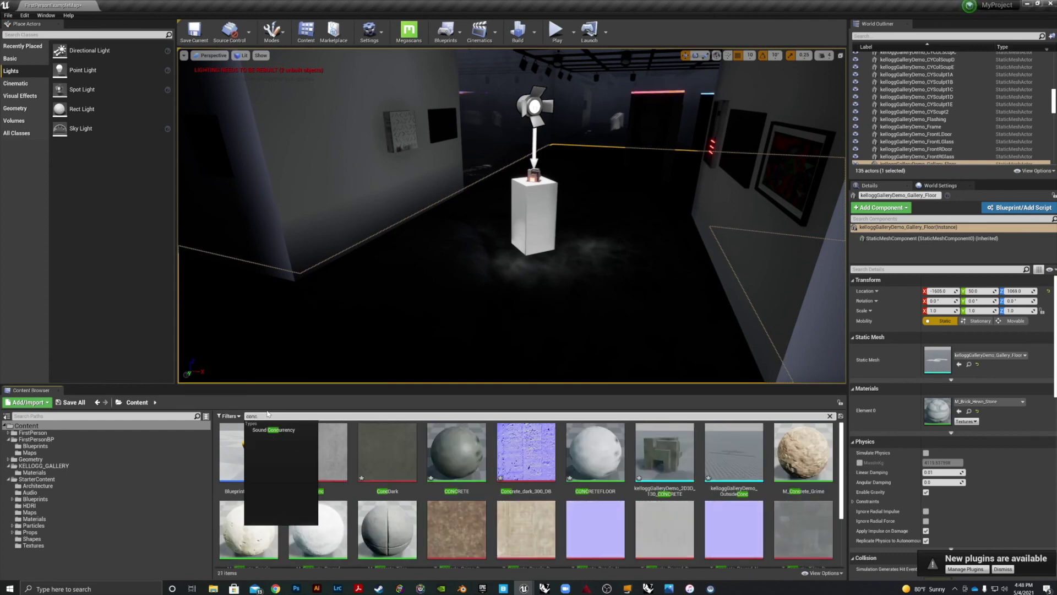
type("e")
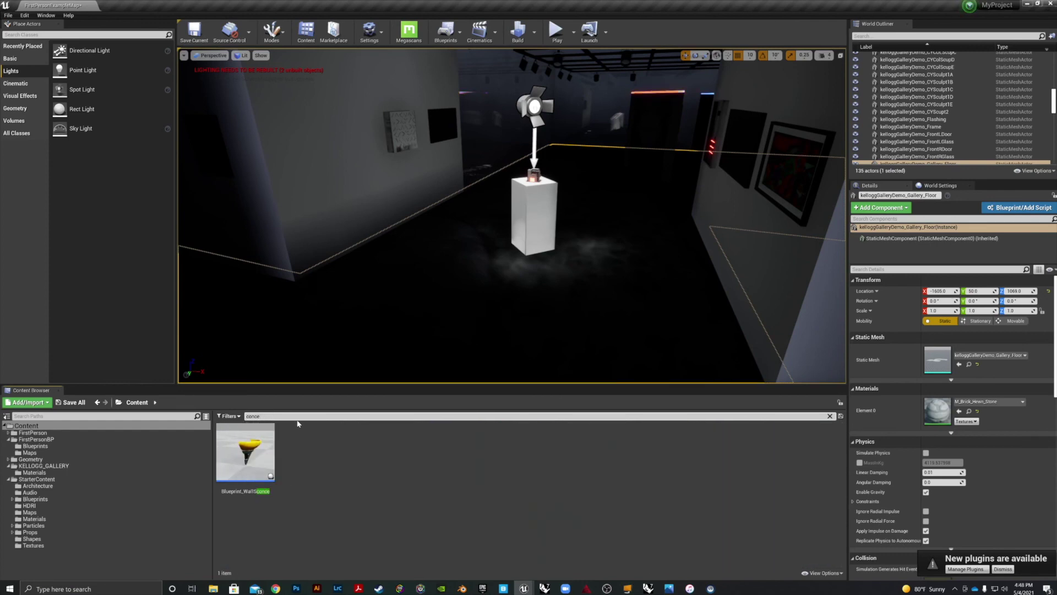
key("BackSpace")
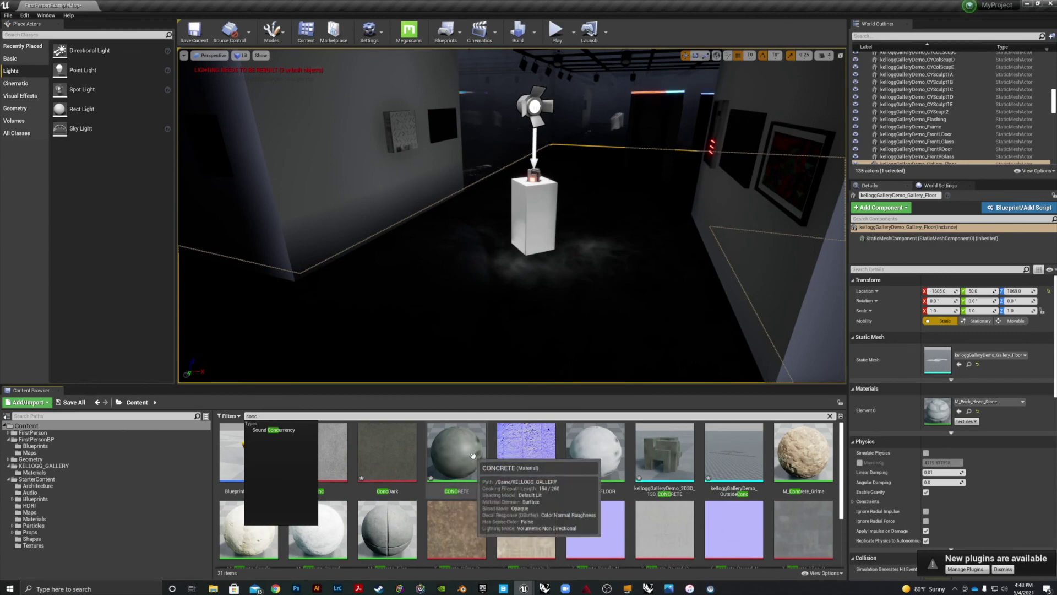
left_click(455, 458)
double_click(454, 458)
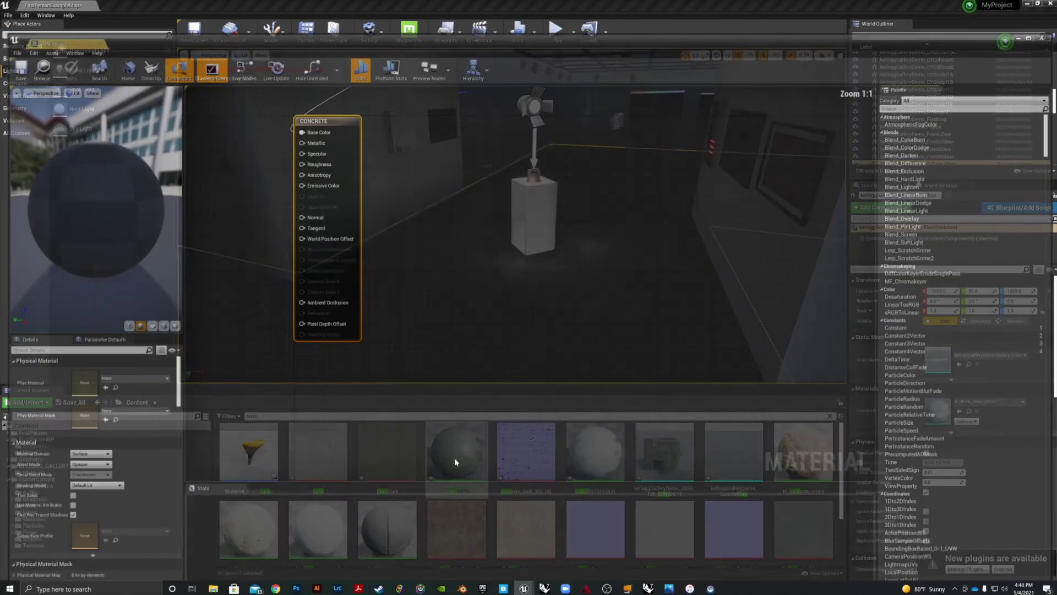
left_click_drag(518, 174, 624, 181)
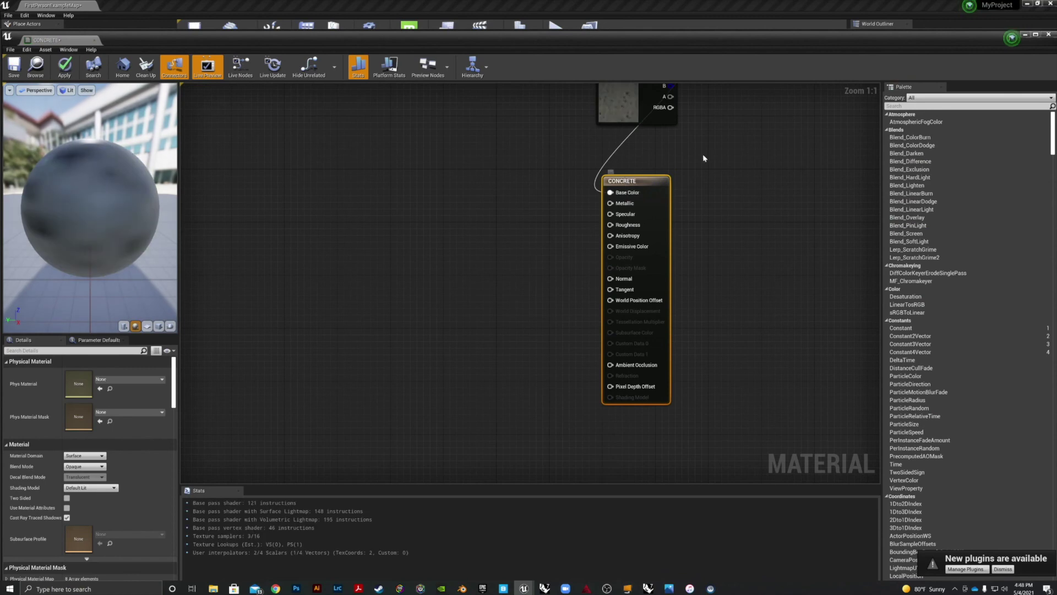
left_click(1049, 35)
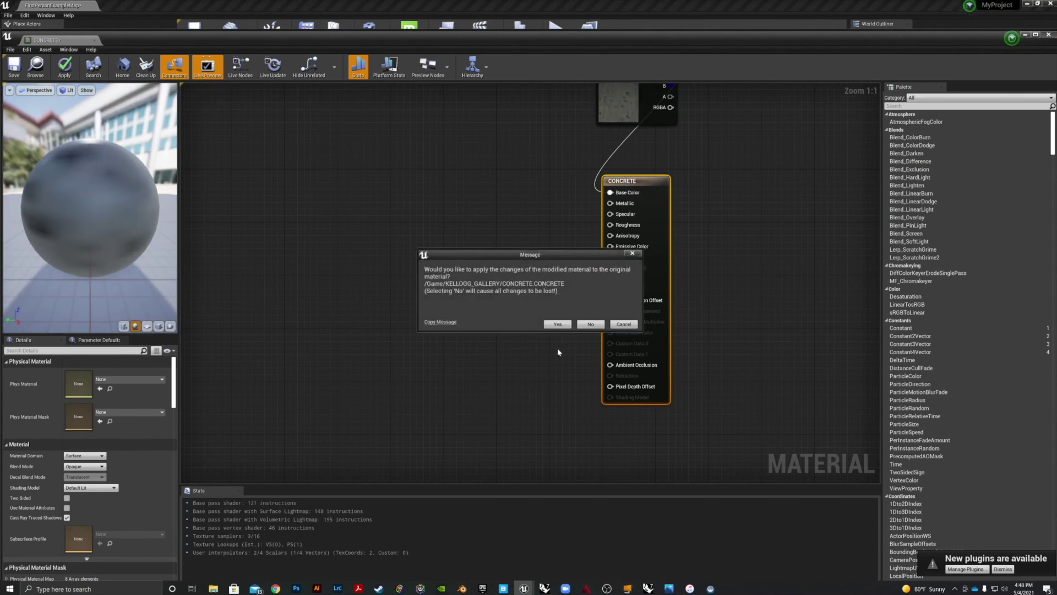
left_click(590, 323)
Duplicate the CONCRETE material, keep the suggested name and open the copy in the material editor.
right_click(457, 457)
mouse_move(488, 342)
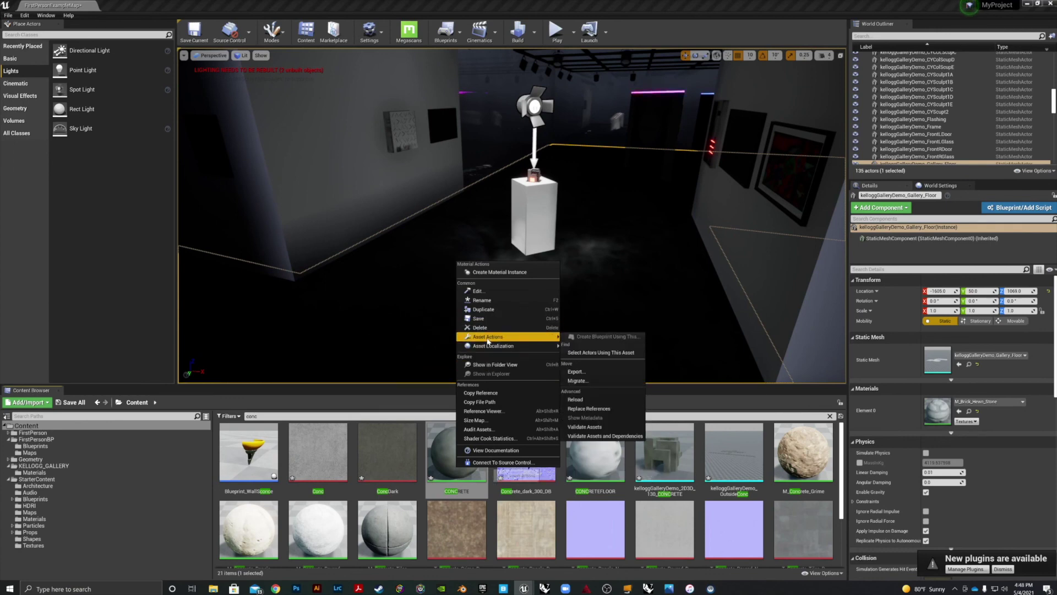
left_click(483, 309)
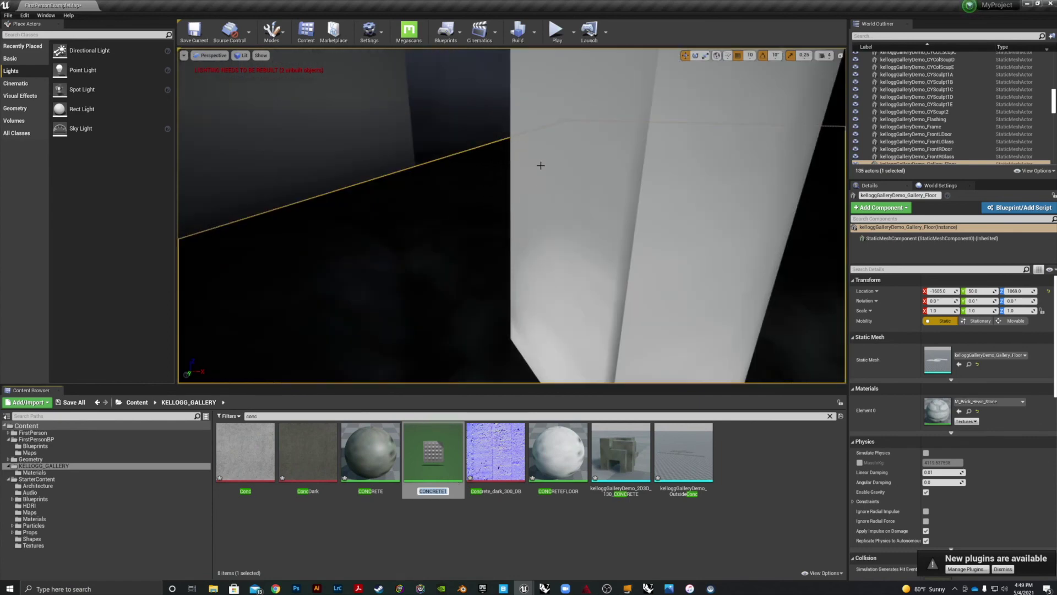
left_click(461, 451)
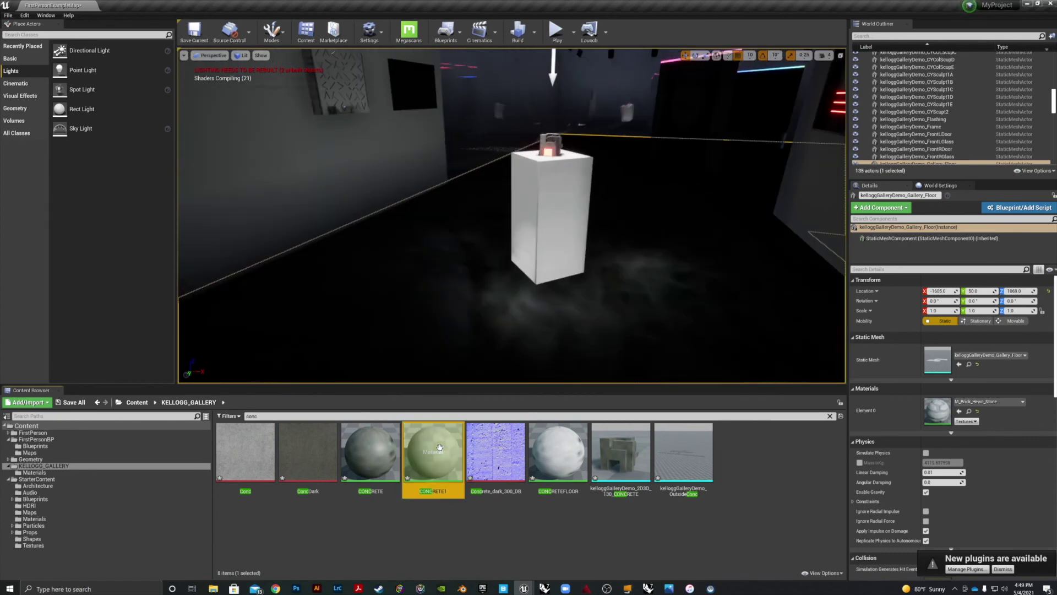
double_click(444, 460)
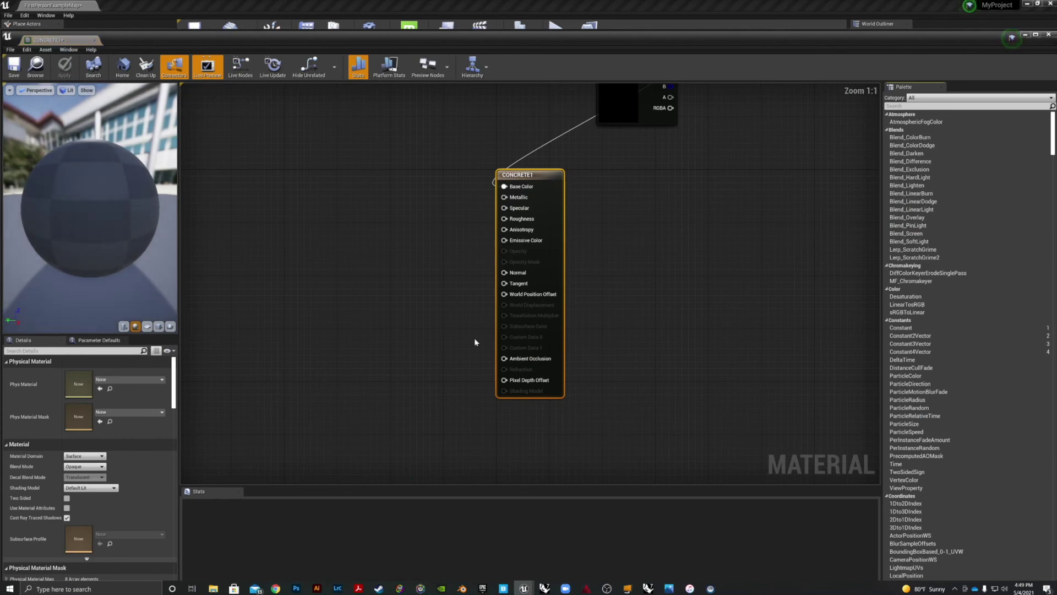
Arrange the concrete material's nodes in a row: texture coordinate, texture sample, then the main material node.
left_click_drag(503, 177, 656, 209)
scroll(555, 236, "down", 4)
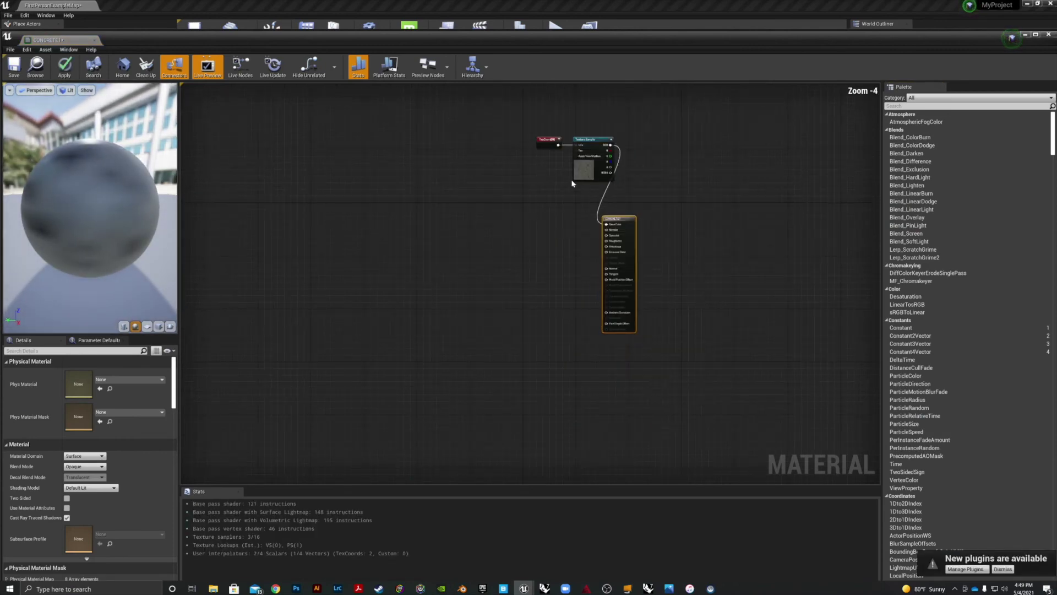
left_click_drag(590, 149, 519, 224)
left_click_drag(541, 137, 395, 221)
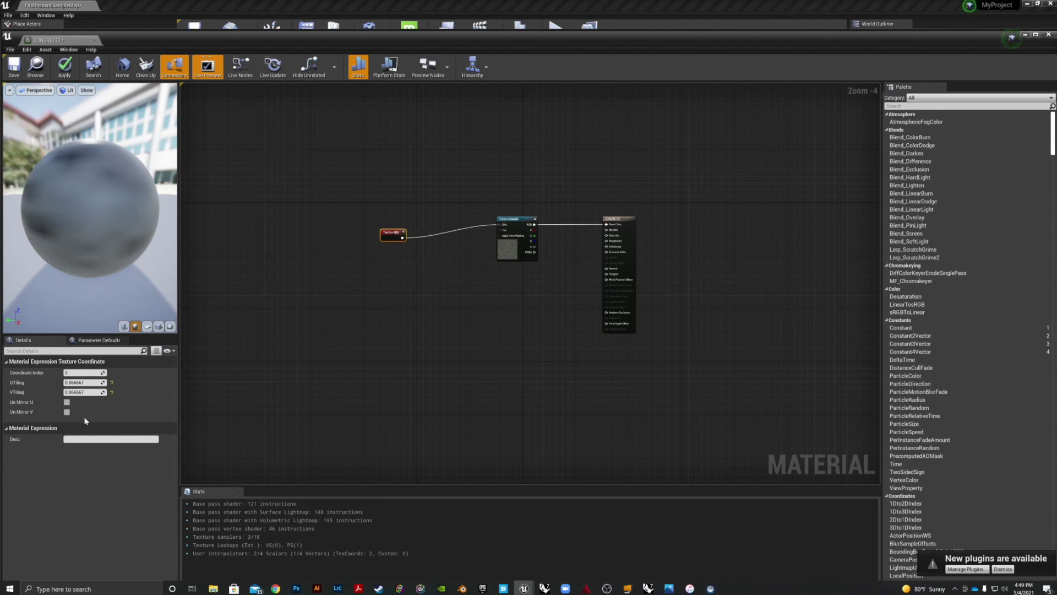
Set the texture coordinate node's UTiling and VTiling to 30.
left_click(83, 382)
type("30")
key("Tab")
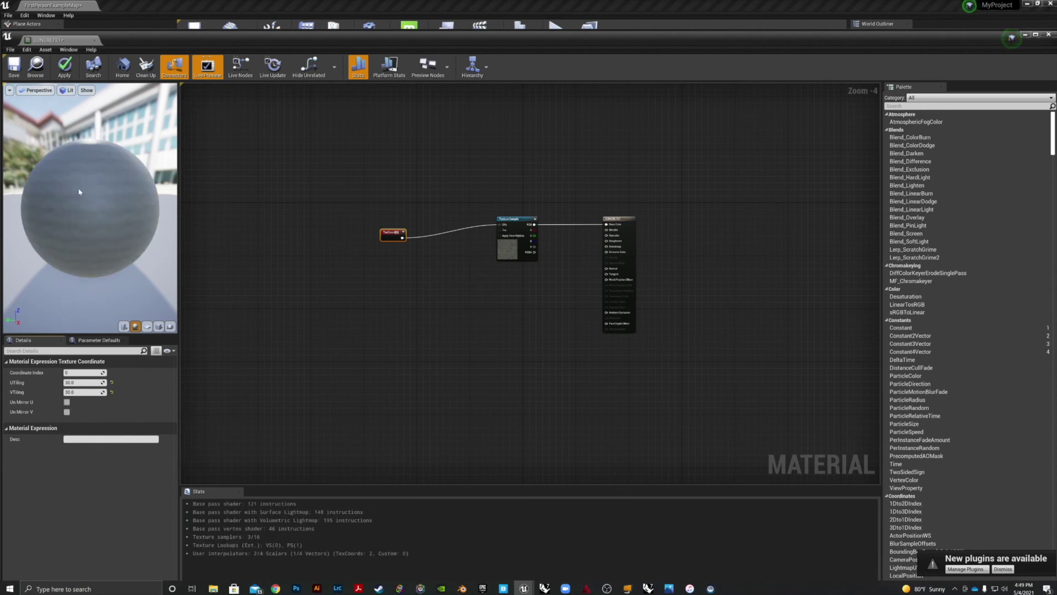
Feed the Roughness input from a new Constant node, set its value to 0.25 and apply the material changes.
scroll(608, 247, "up", 5)
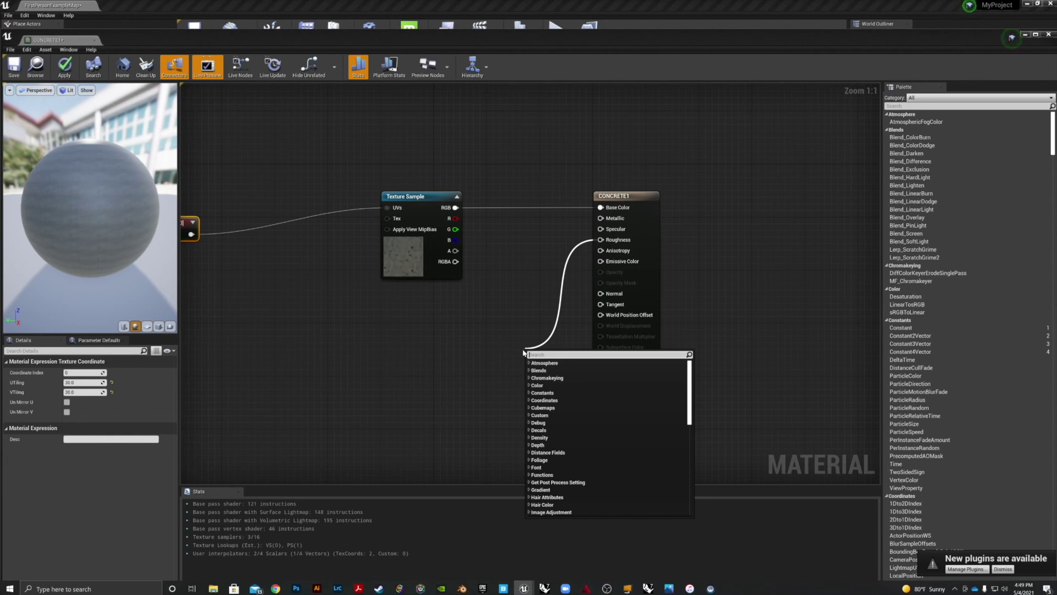
type("const")
key("Return")
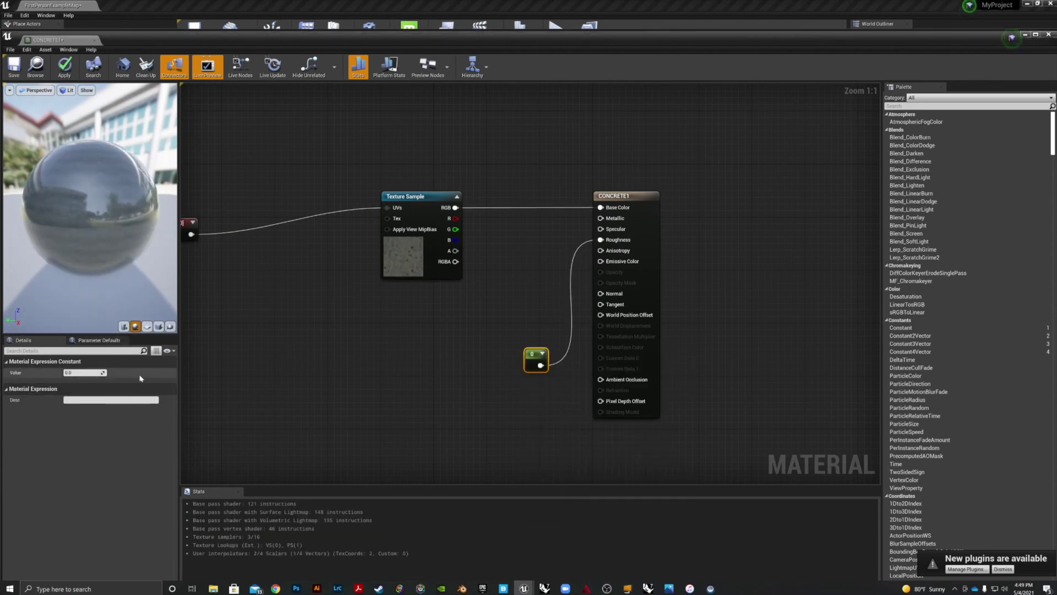
mouse_move(69, 373)
left_mouse_down()
mouse_move(88, 373)
mouse_move(77, 373)
left_mouse_up()
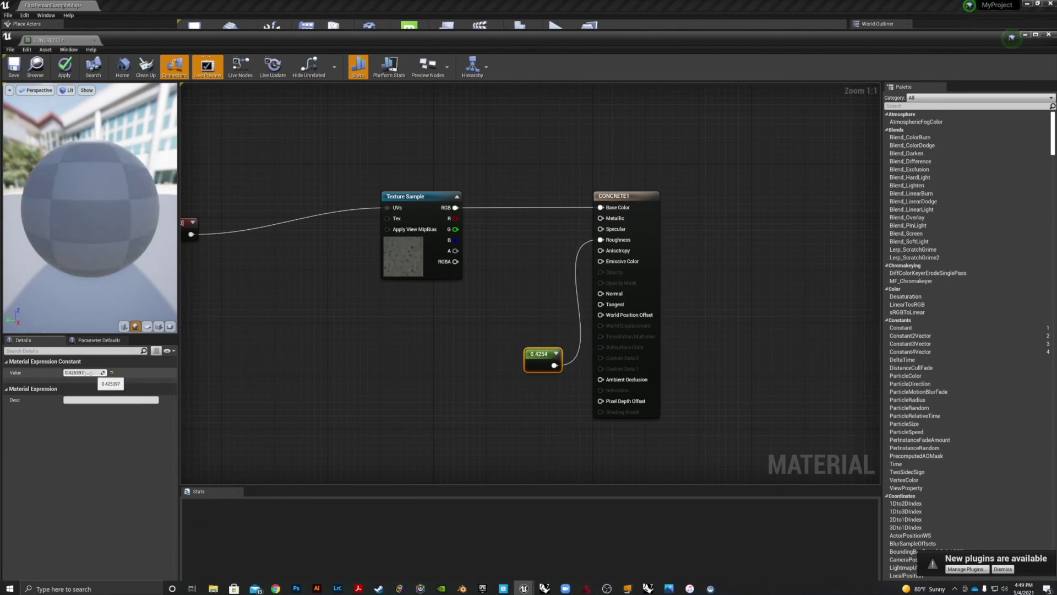
key("Return")
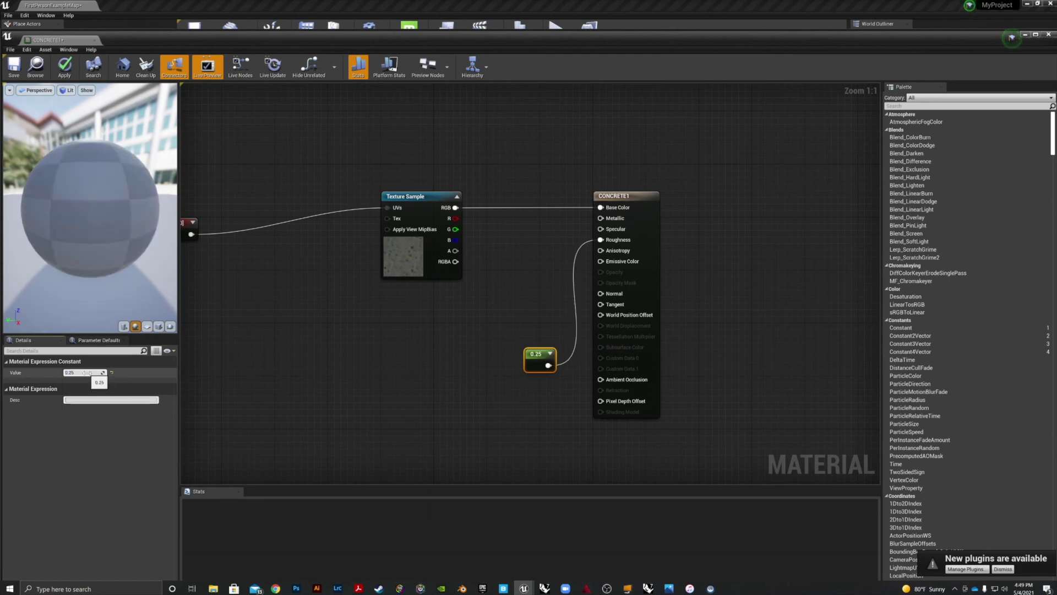
left_click(65, 69)
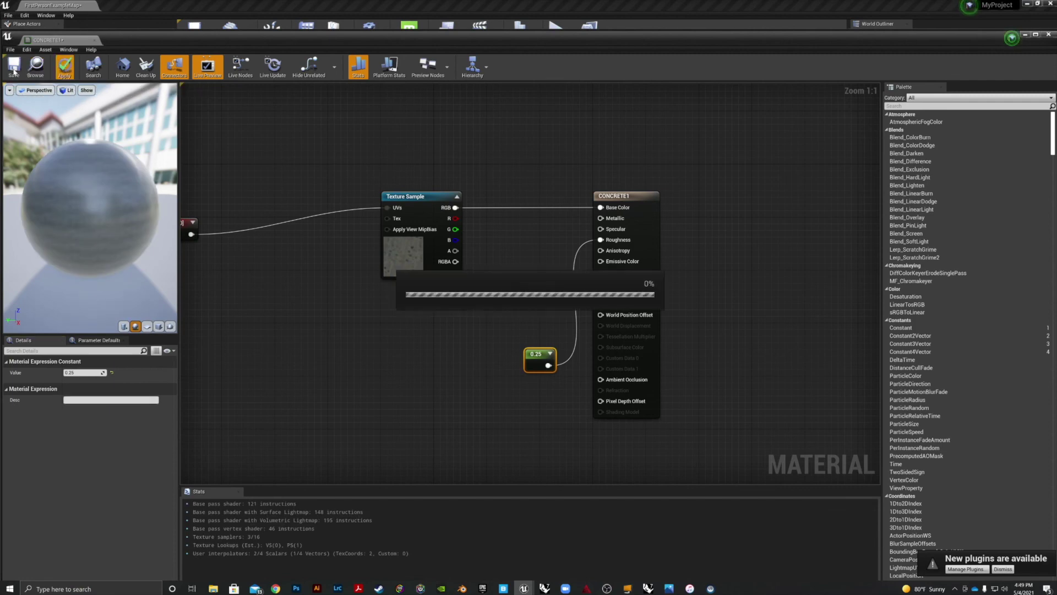
Close the concrete material, open the ceiling can light bulbs' LAMP_GLASS material for editing and separate its main node from the Param node.
left_click(94, 40)
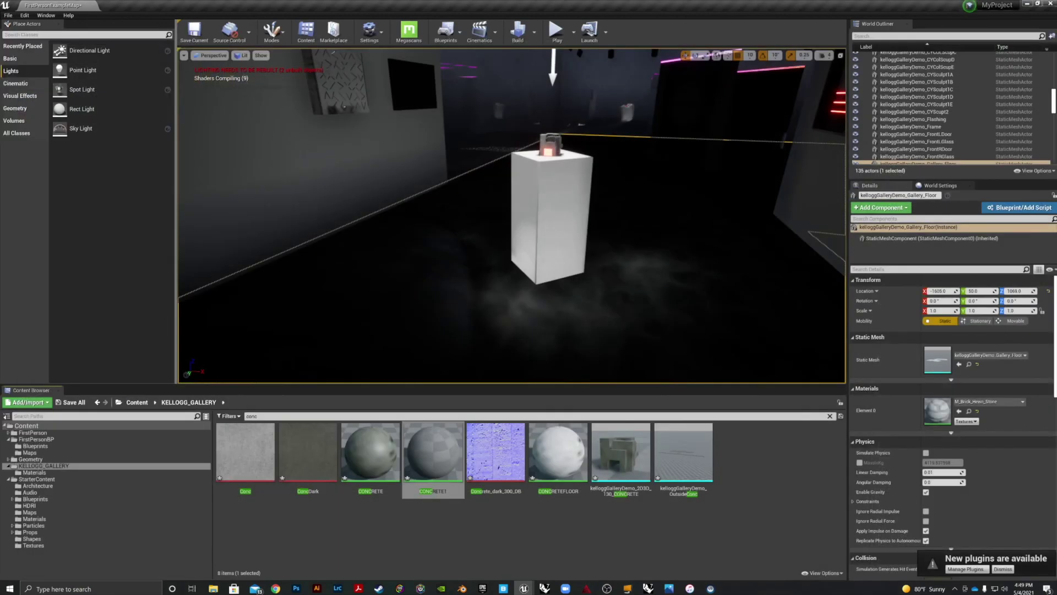
scroll(512, 215, "down", 5)
right_click_drag(512, 215, 446, 220)
right_click_drag(540, 269, 513, 300)
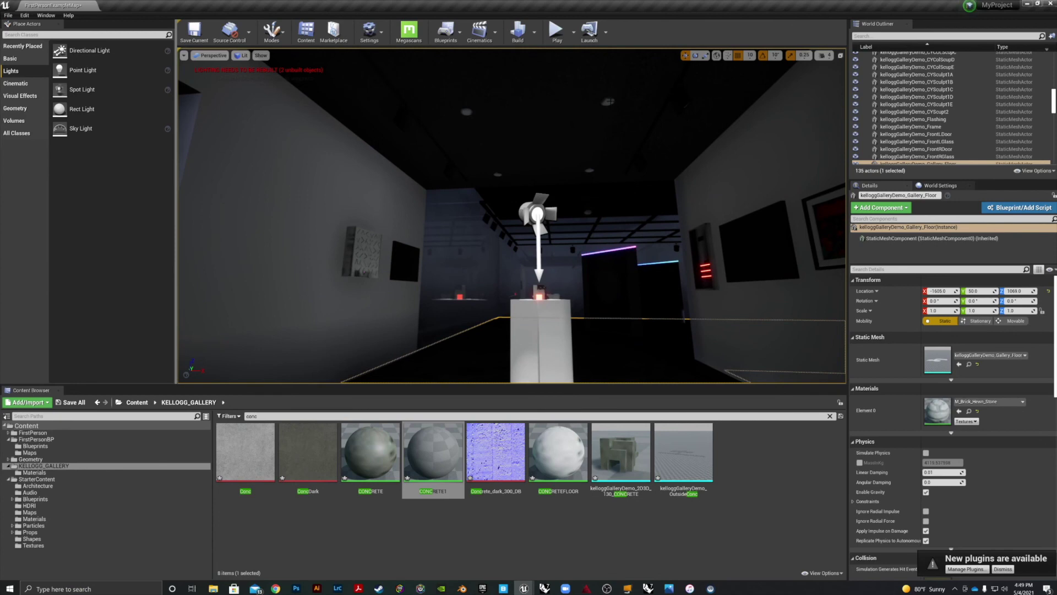
left_click(609, 102)
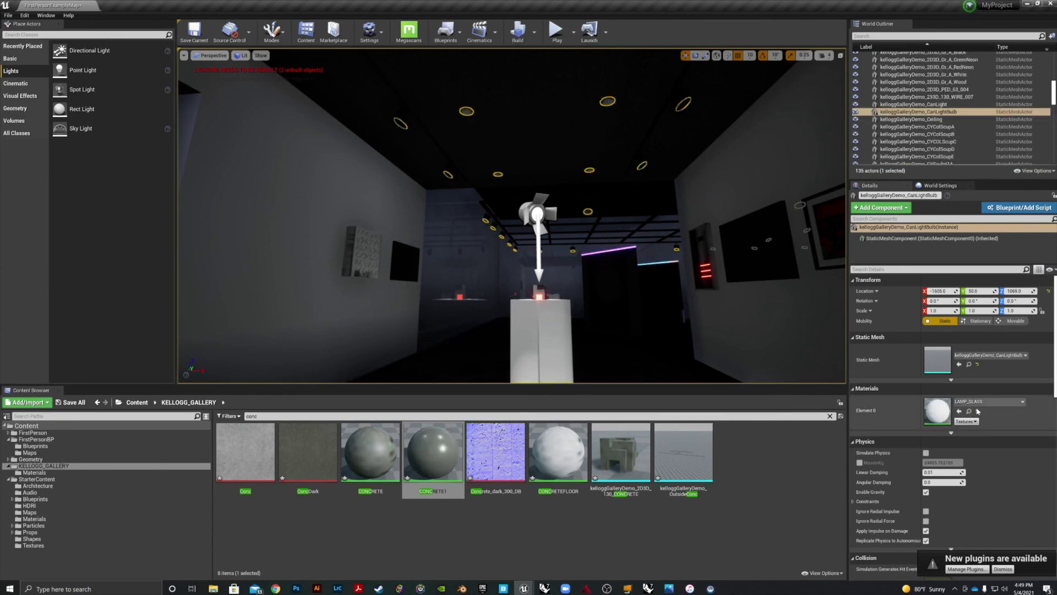
double_click(939, 413)
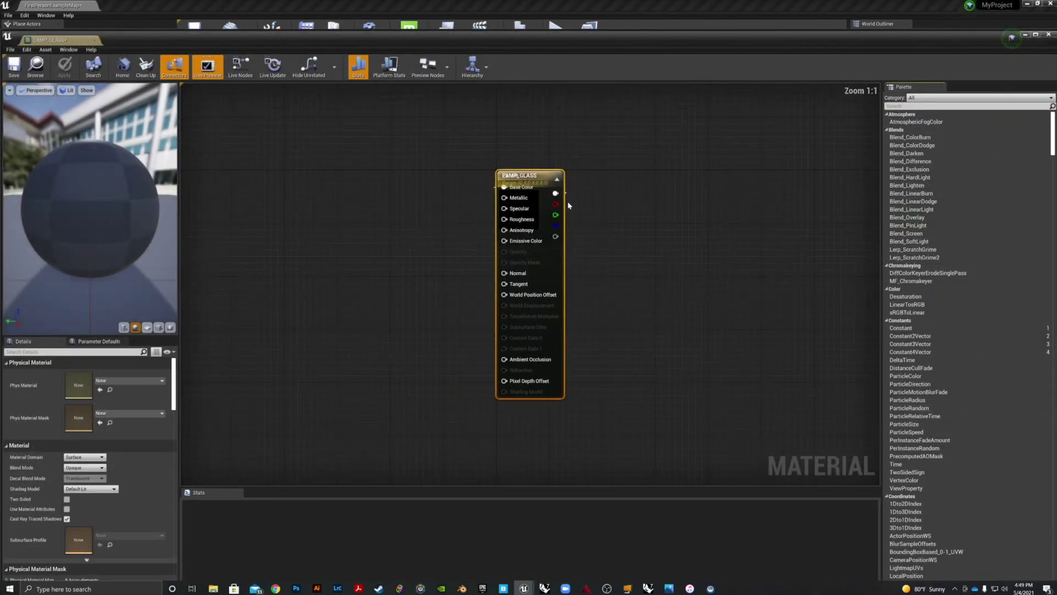
left_click_drag(517, 175, 643, 207)
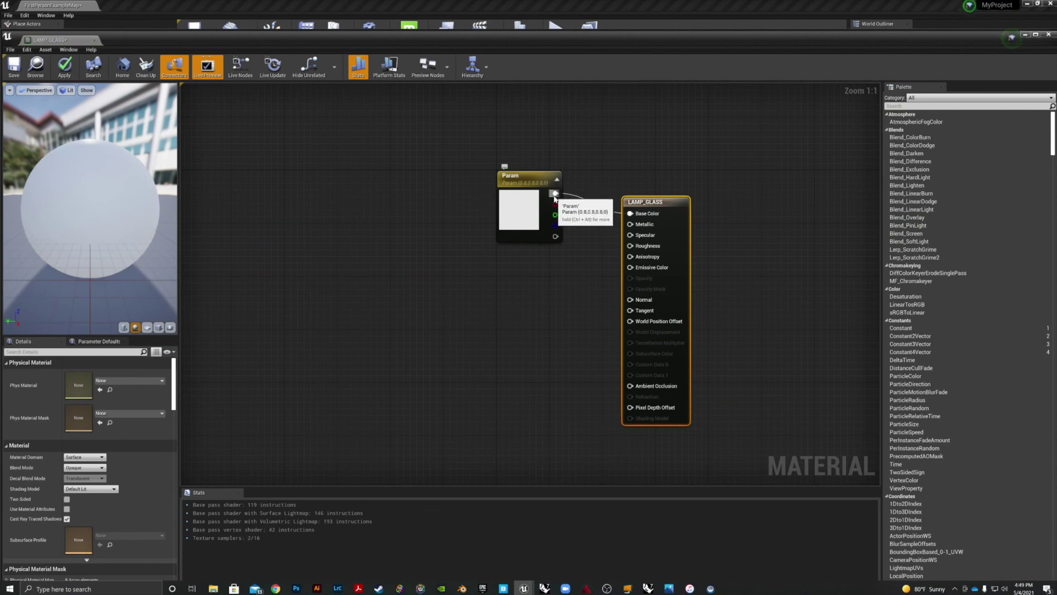
Feed LAMP_GLASS's Emissive Color from a new Multiply node and connect the Param colour to the Multiply node's A input.
left_click_drag(630, 268, 583, 314)
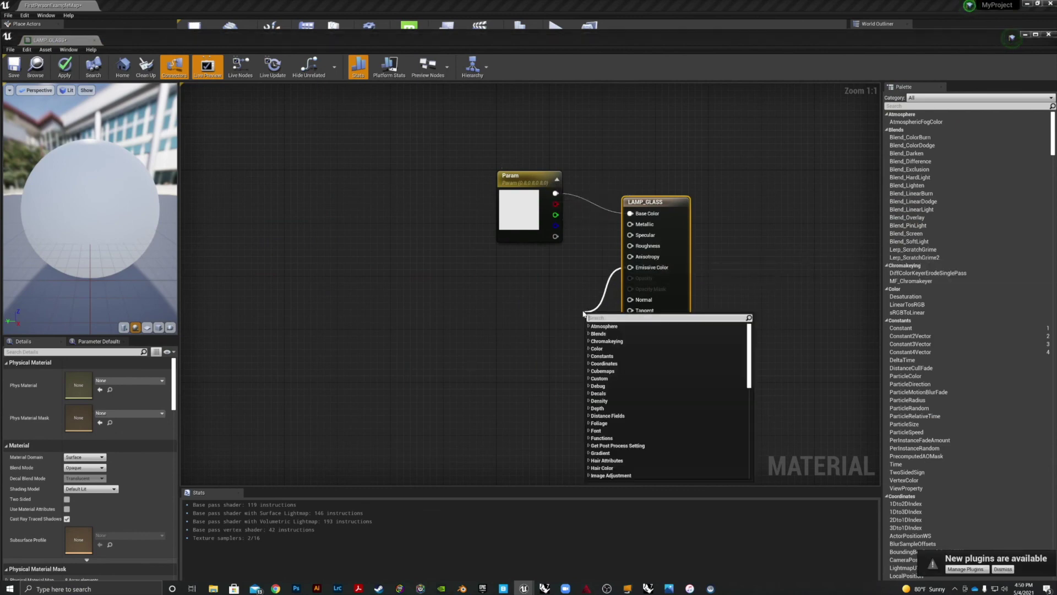
type("muls")
key("BackSpace")
type("t")
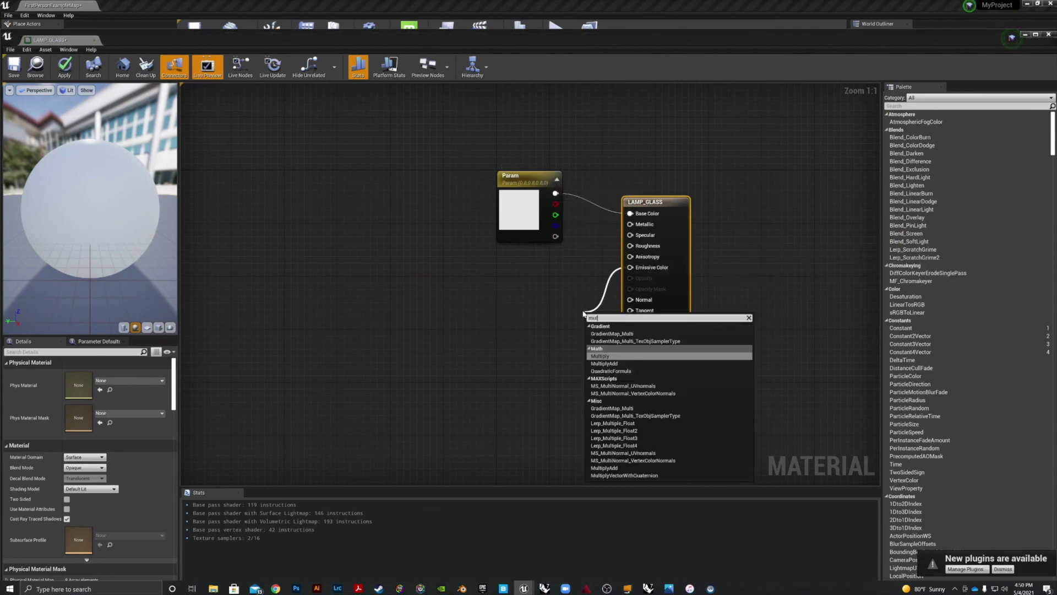
left_click(588, 356)
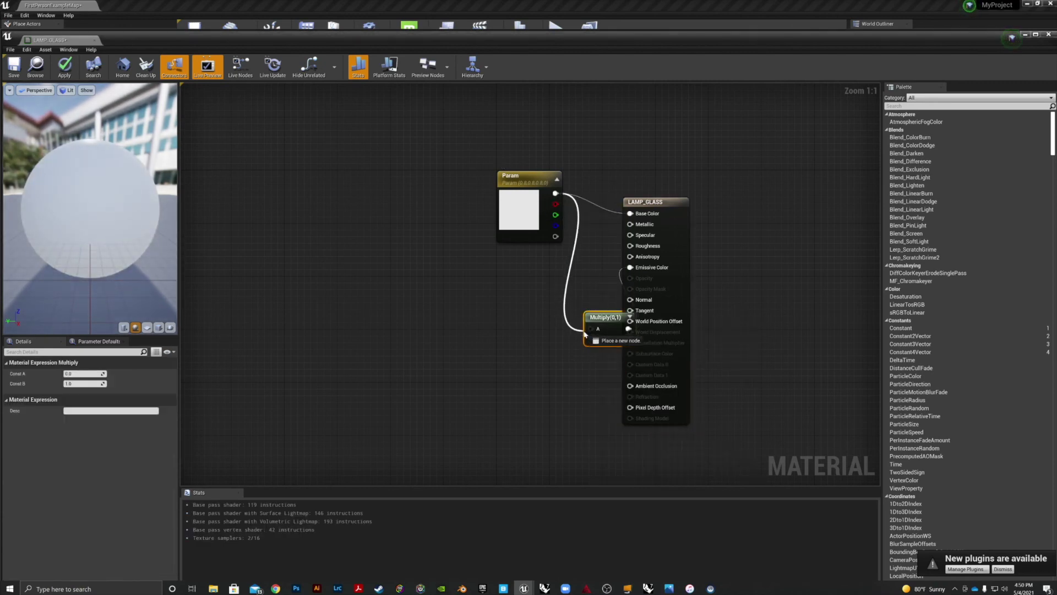
Feed the Multiply node's B input from a new Constant node set to 20, then save and close the LAMP_GLASS material.
left_click_drag(592, 330, 469, 393)
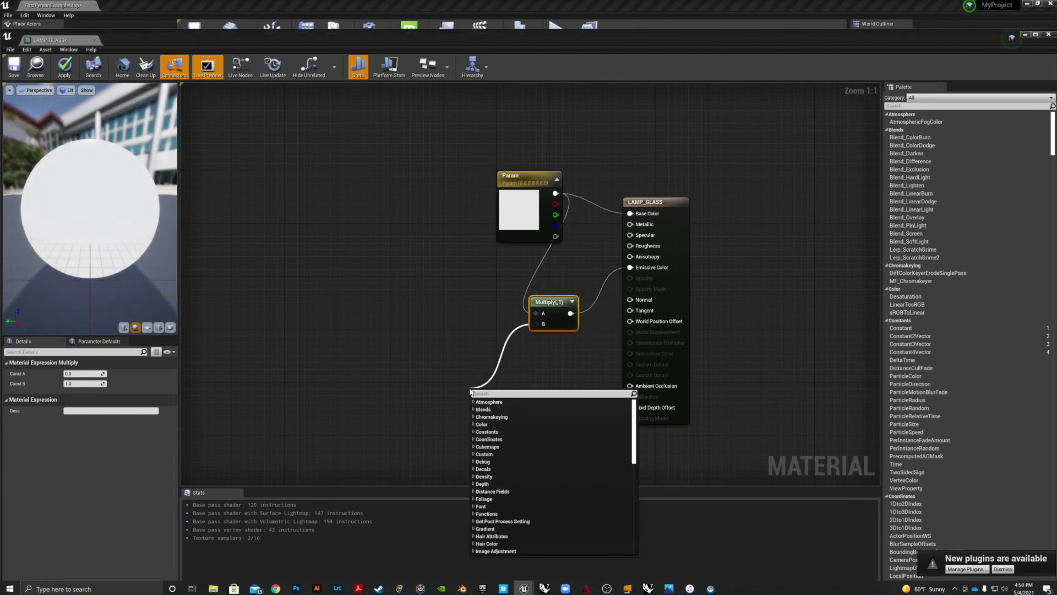
type("c")
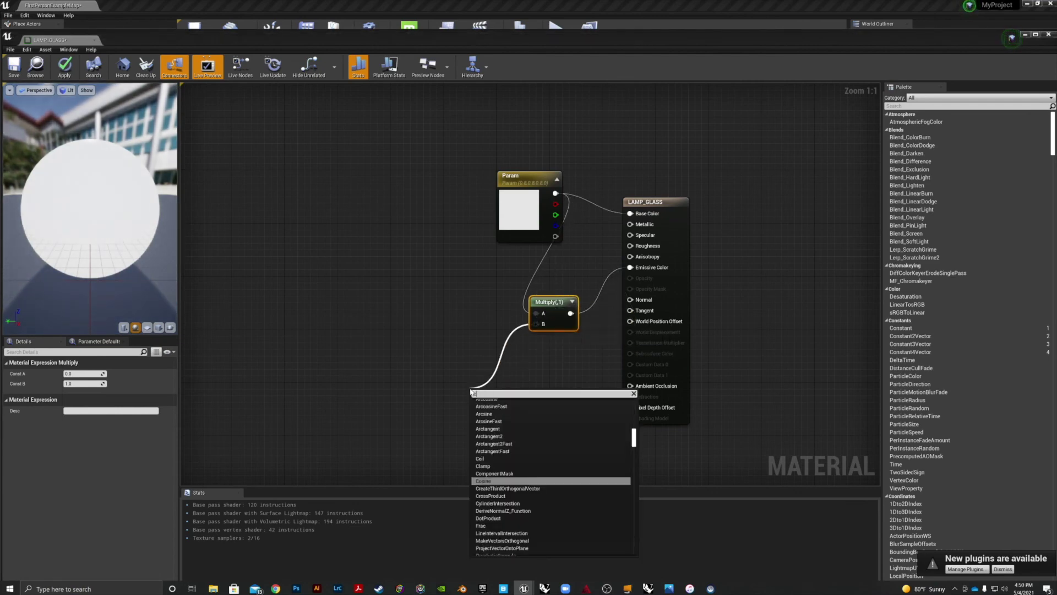
type("onsta")
key("Return")
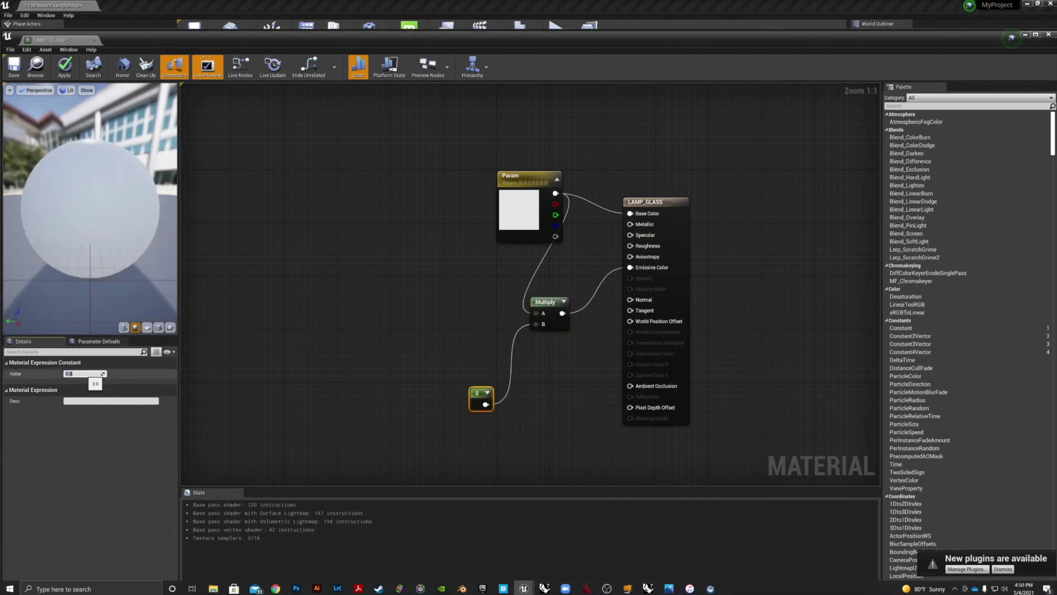
key("Return")
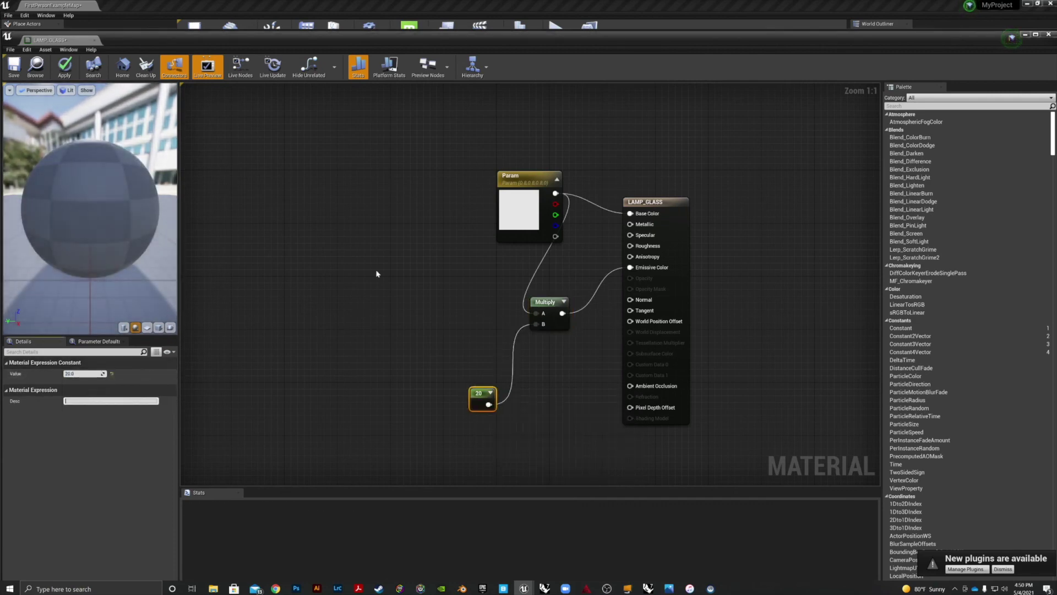
left_click(16, 66)
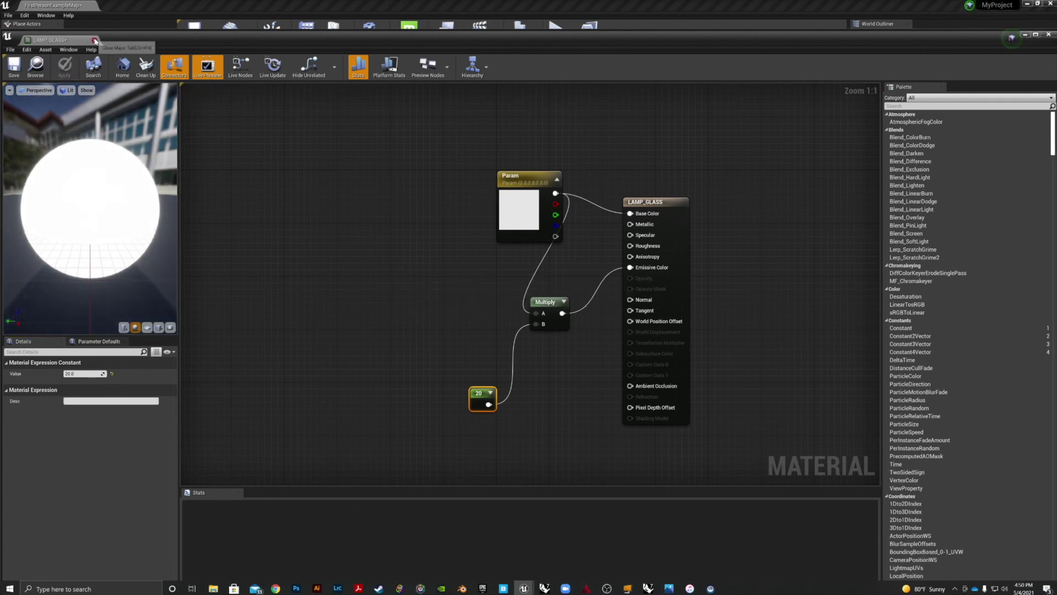
left_click(93, 41)
Look around the gallery to examine the ceiling can lights and the lighting in the far room.
right_click_drag(512, 215, 683, 264)
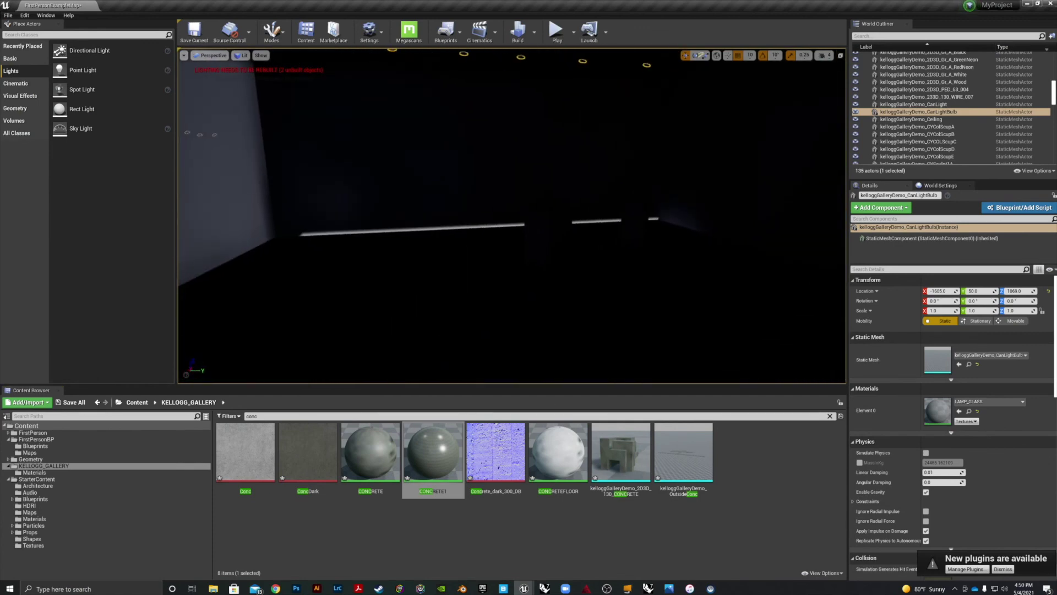
left_click(474, 160)
right_click_drag(596, 328, 397, 352)
scroll(596, 327, "up", 3)
right_click_drag(596, 328, 616, 292)
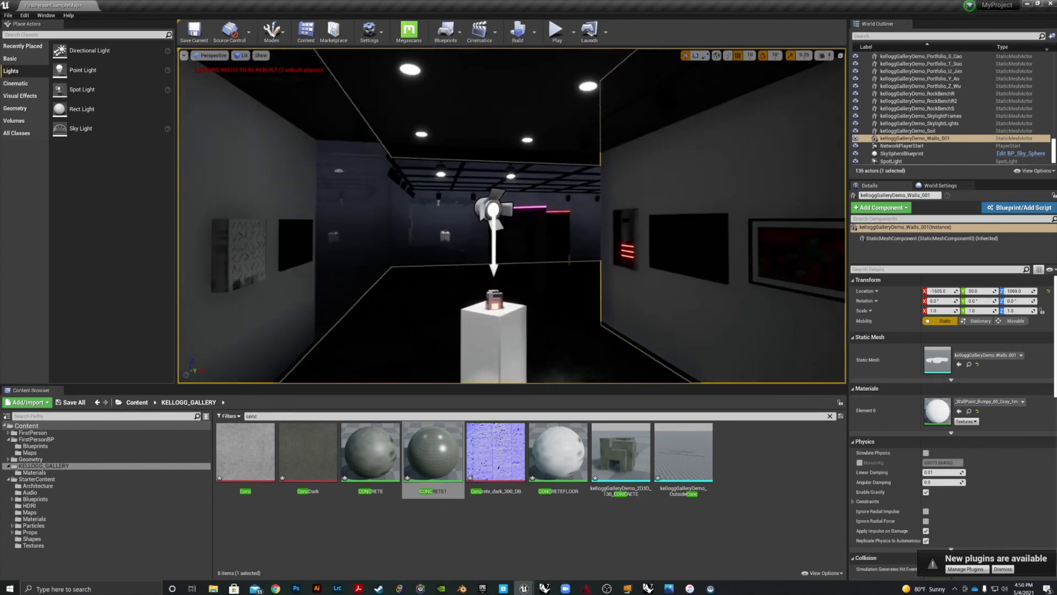
scroll(596, 328, "up", 4)
right_click_drag(596, 328, 545, 320)
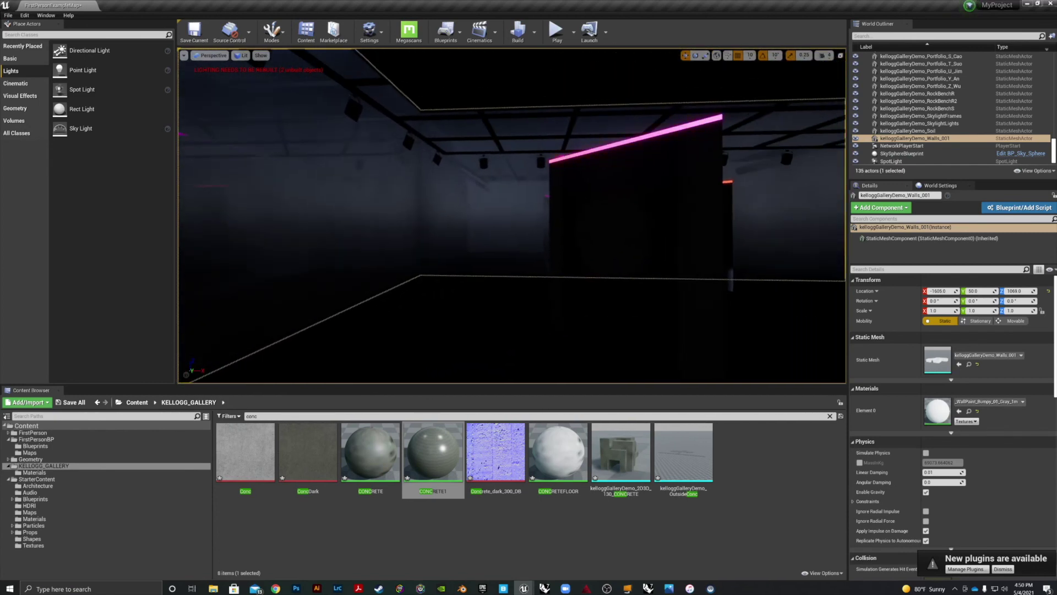
scroll(597, 328, "down", 3)
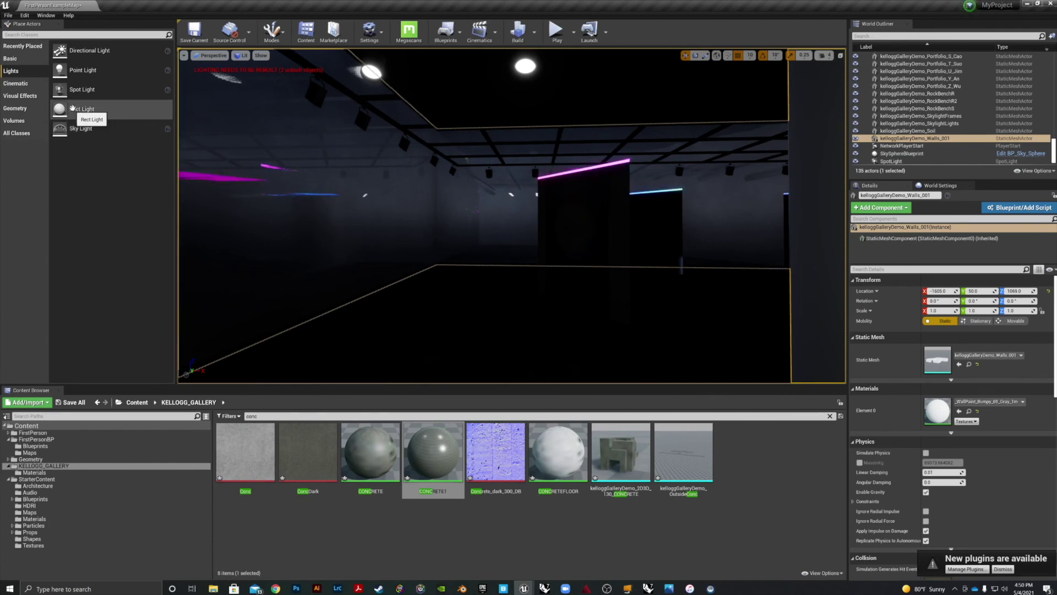
Discard a trial Sky Light, then place a Rect Light in the gallery's far room and rotate it to shine downward.
left_click_drag(71, 128, 677, 244)
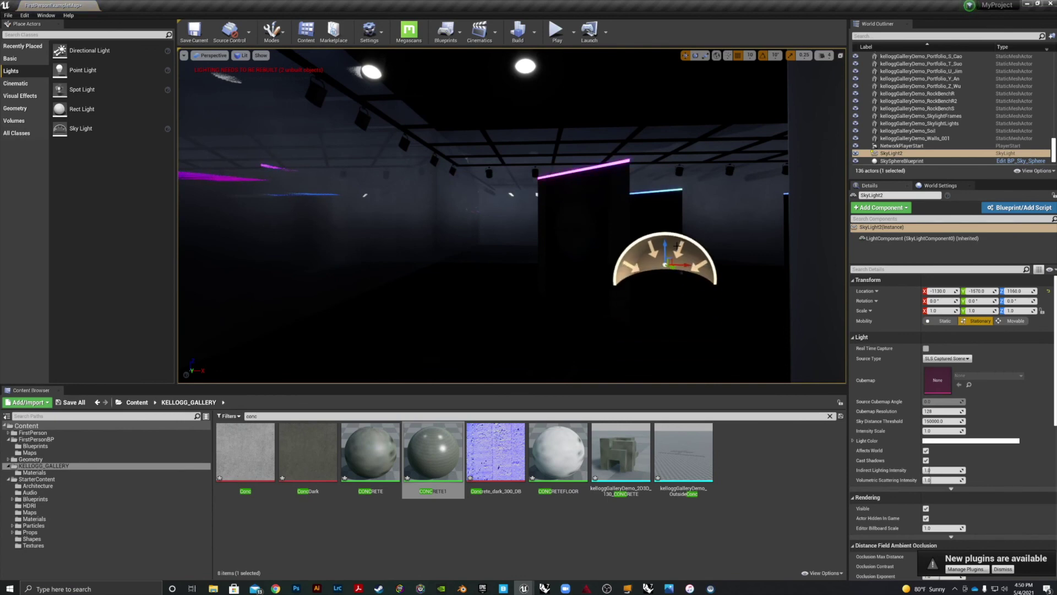
key("Delete")
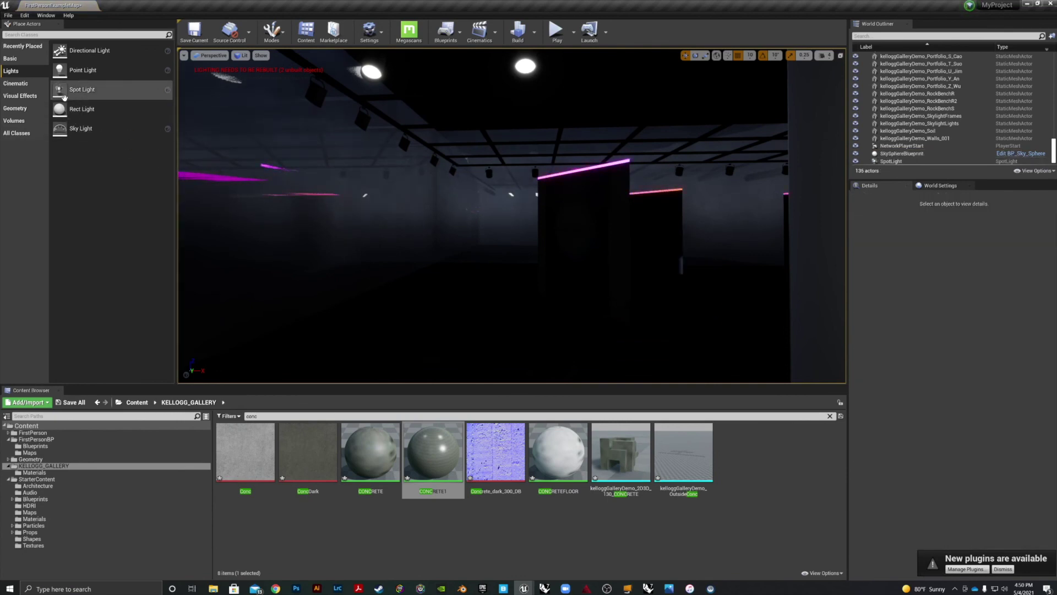
left_click_drag(64, 110, 478, 224)
scroll(502, 175, "down", 5)
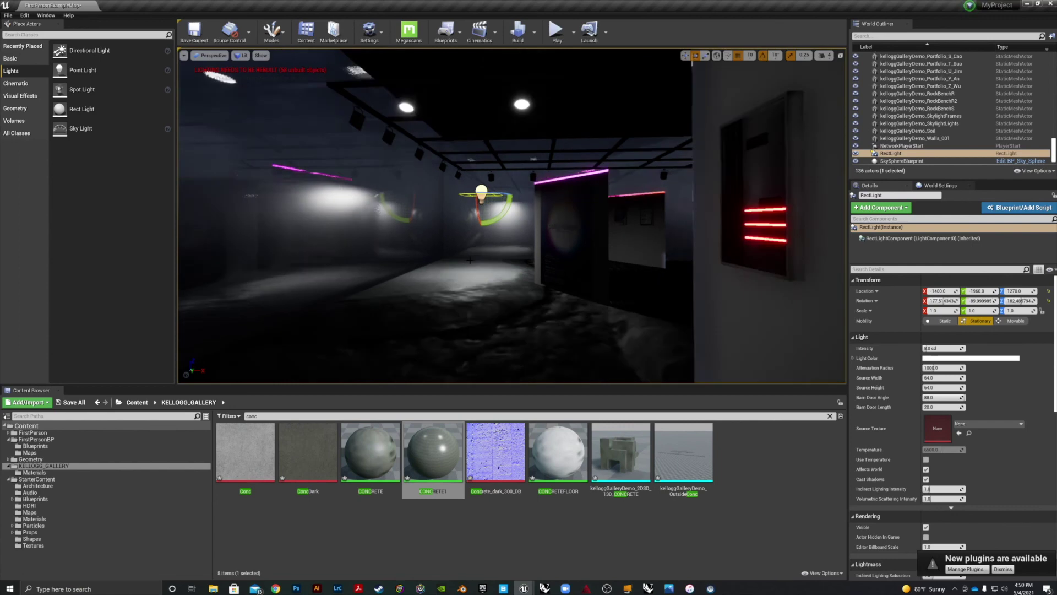
Assign the CONCRETE1 material to the gallery floor.
right_click_drag(502, 175, 520, 185)
scroll(376, 271, "up", 4)
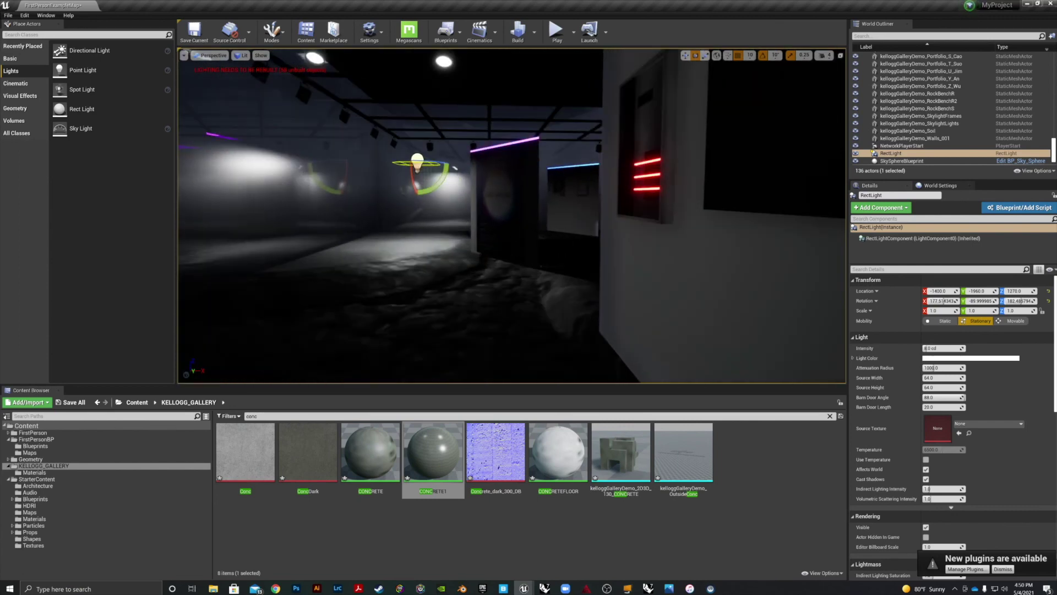
left_click(376, 271)
left_click(989, 401)
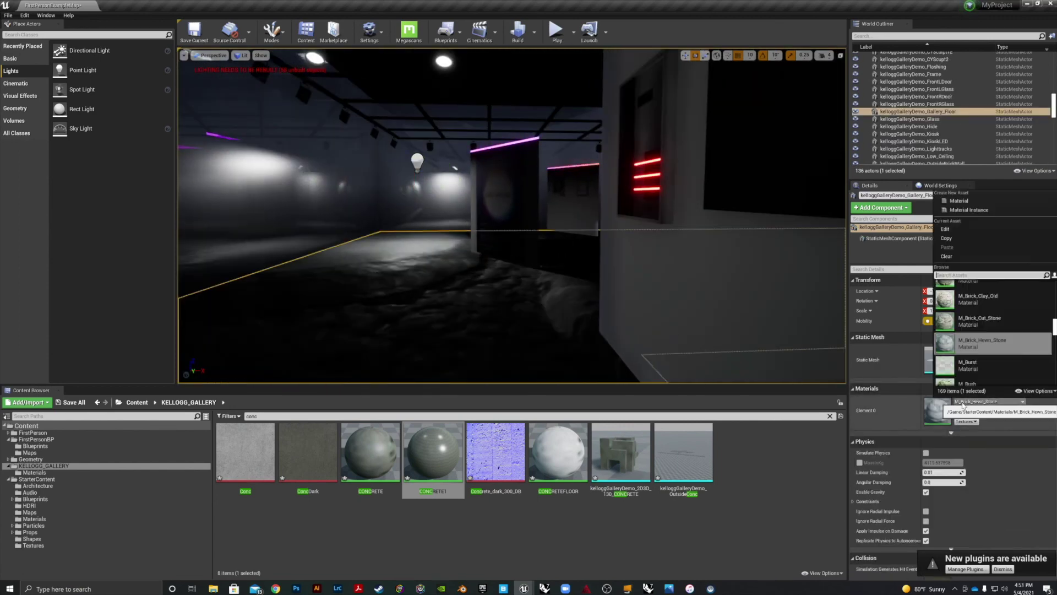
type("c")
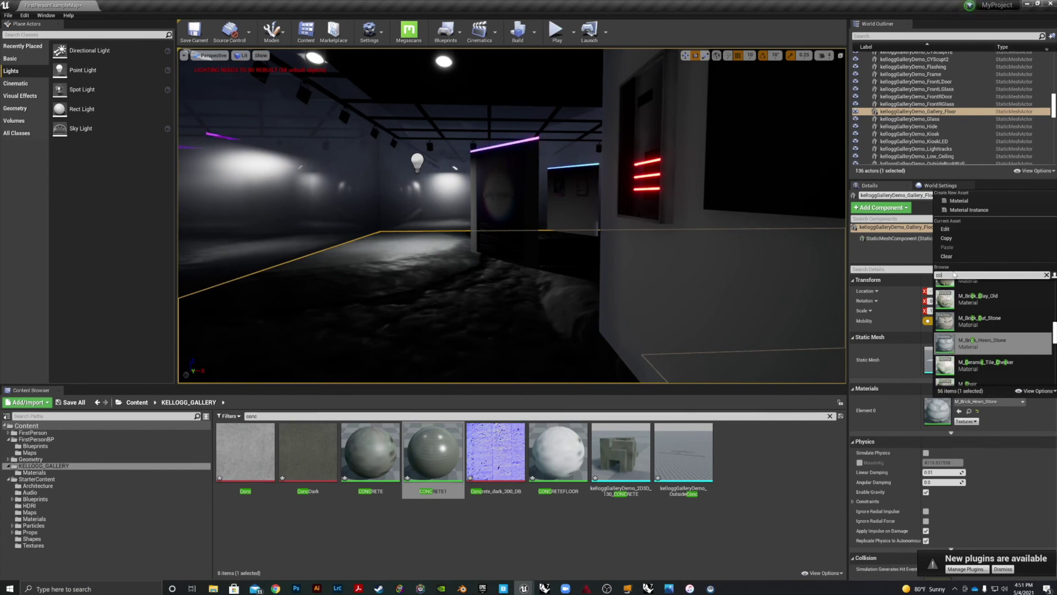
type("oncrete")
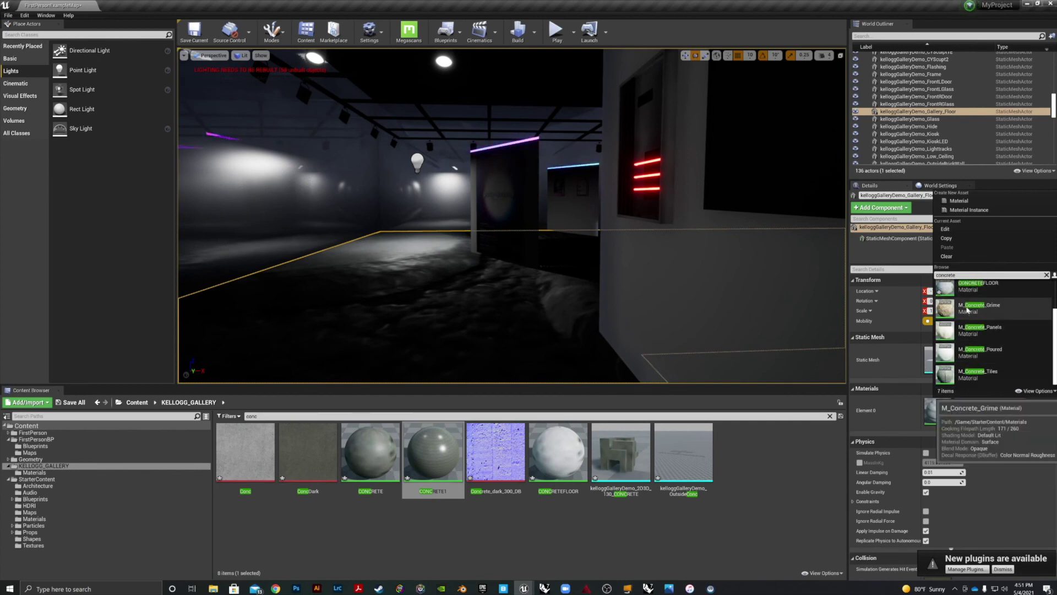
scroll(967, 313, "up", 3)
left_click(968, 318)
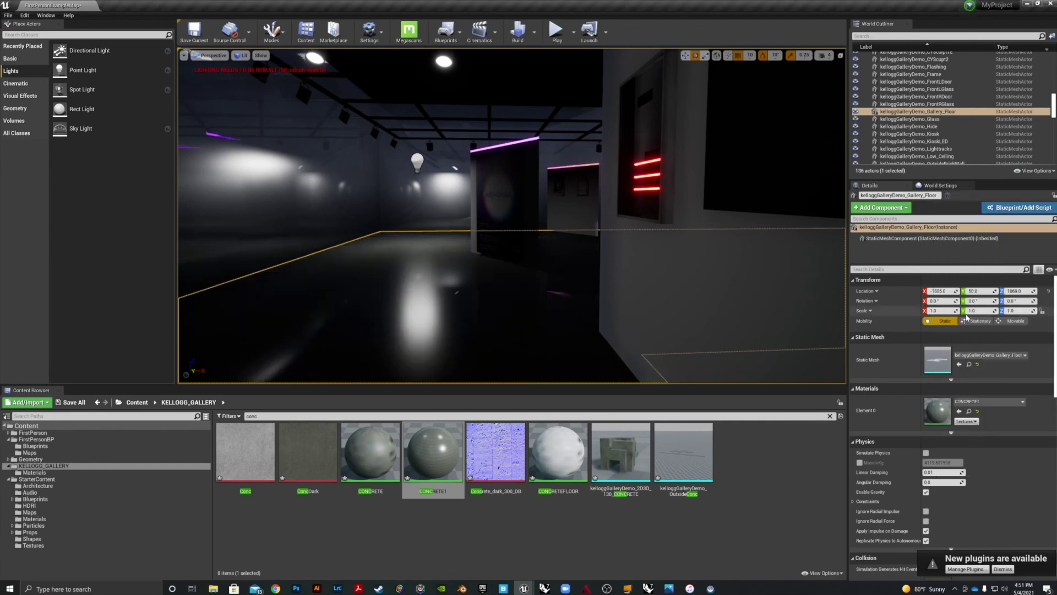
Play the level, walk from the entrance into the gallery up to the sculpture's pedestal to inspect the floor, and stop playing.
mouse_move(210, 65)
right_mouse_down()
mouse_move(182, 66)
mouse_move(212, 68)
mouse_move(602, 302)
mouse_move(573, 302)
mouse_move(583, 302)
mouse_move(561, 10)
right_mouse_up()
left_click(557, 31)
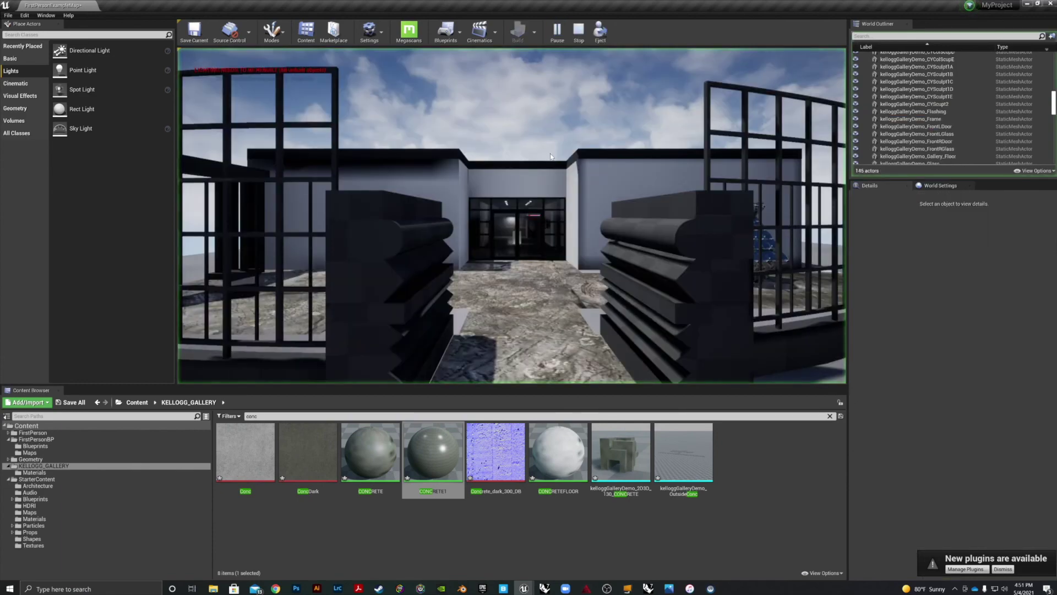
key("w")
key("w")
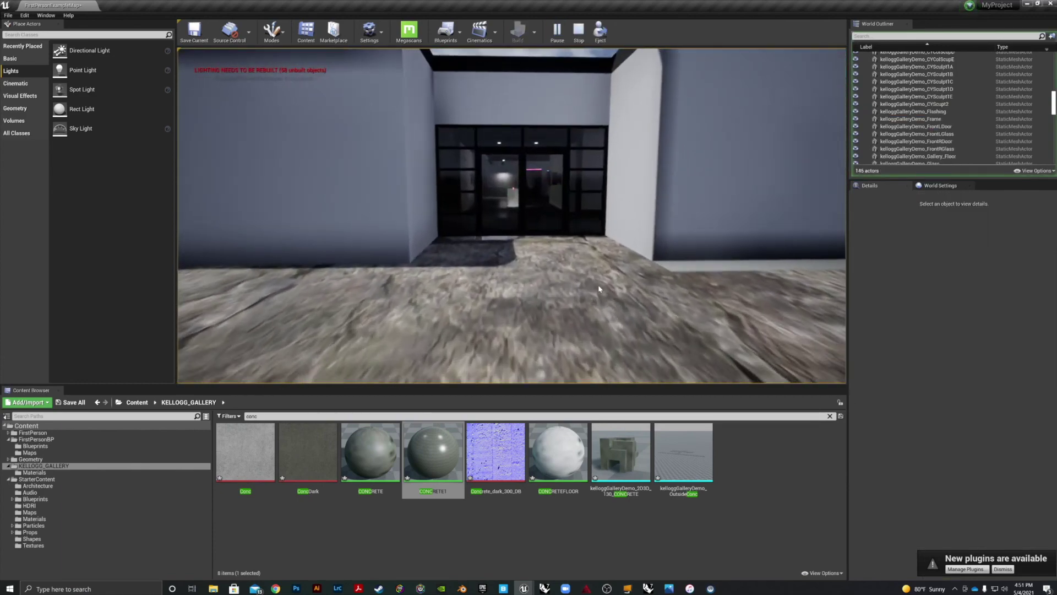
key("w")
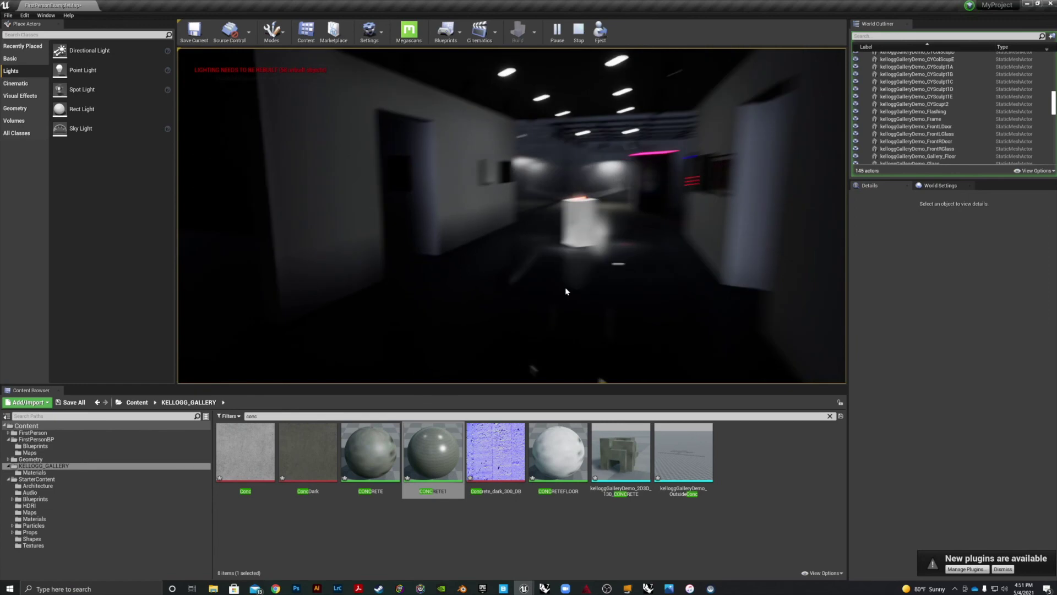
key("w")
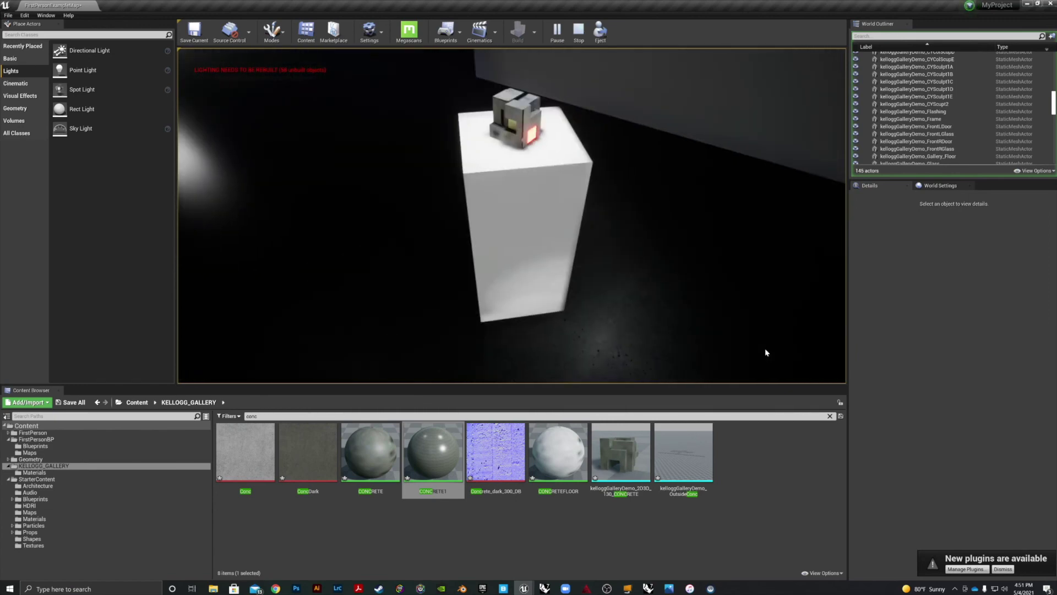
key("Escape")
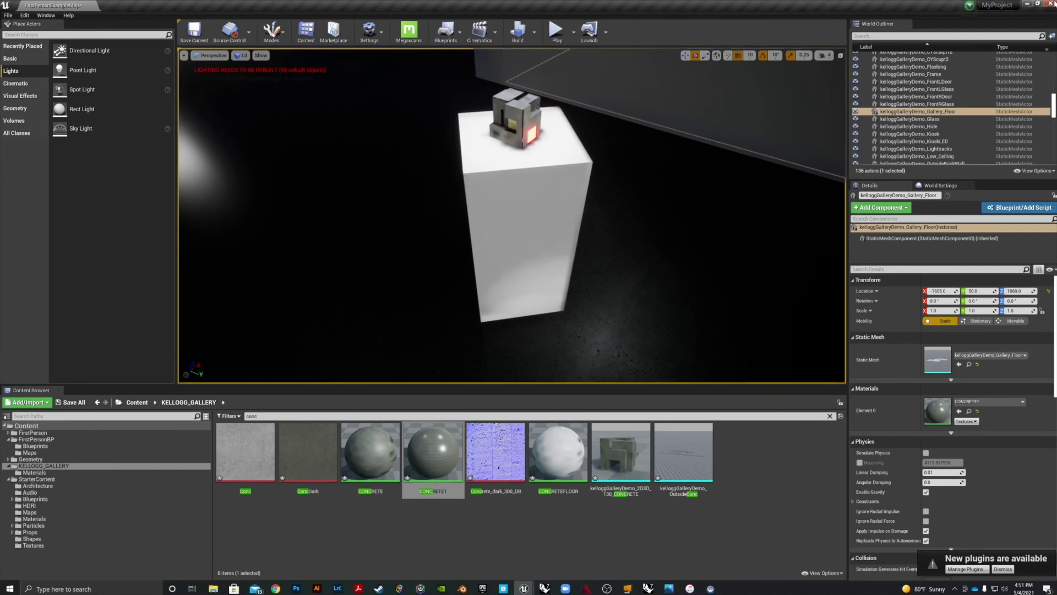